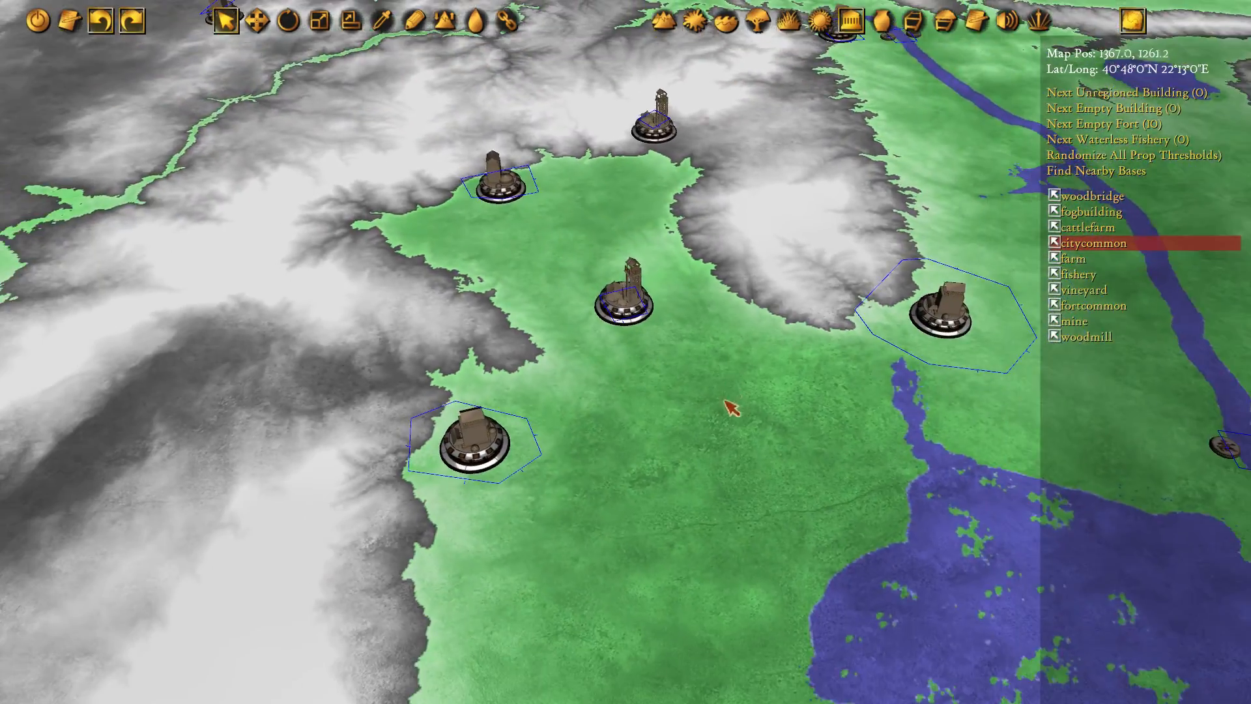
Survey the whole map and the cluster of settlements around the river mouth and marshy bay
{"action": "scroll", "coordinate": [703, 341], "scroll_direction": "down", "scroll_amount": 10}
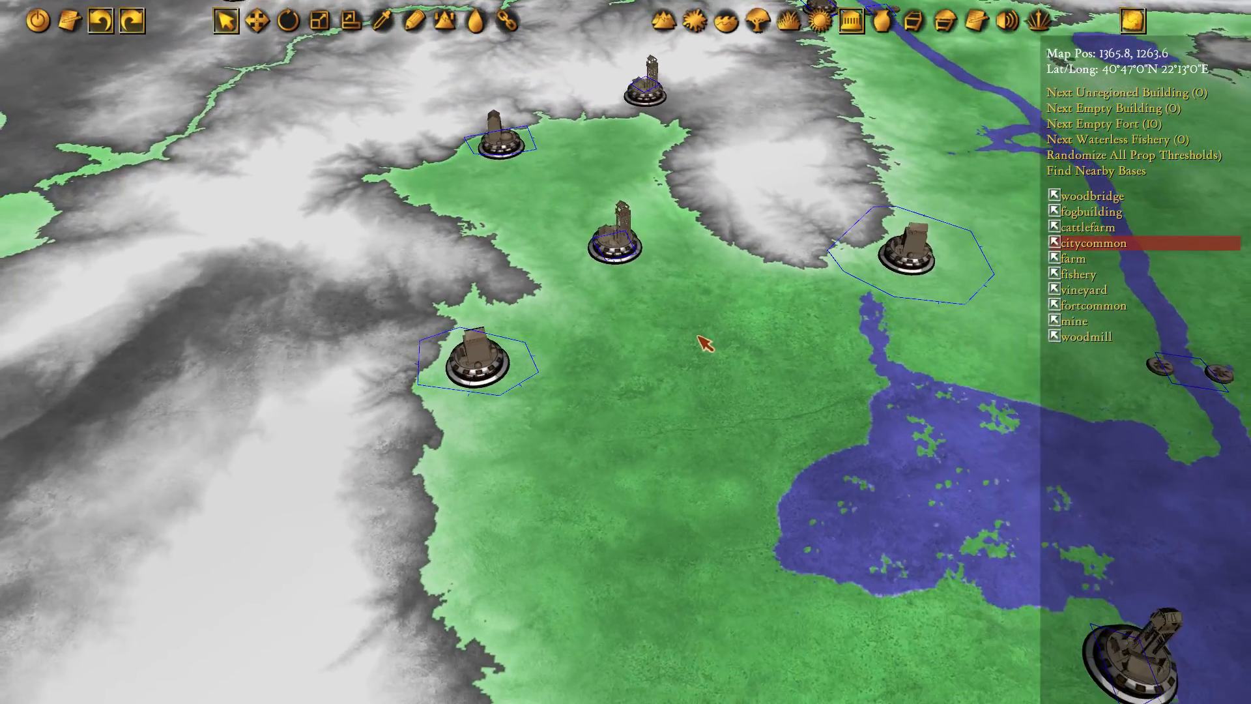
{"action": "scroll", "coordinate": [703, 340], "scroll_direction": "down", "scroll_amount": 10}
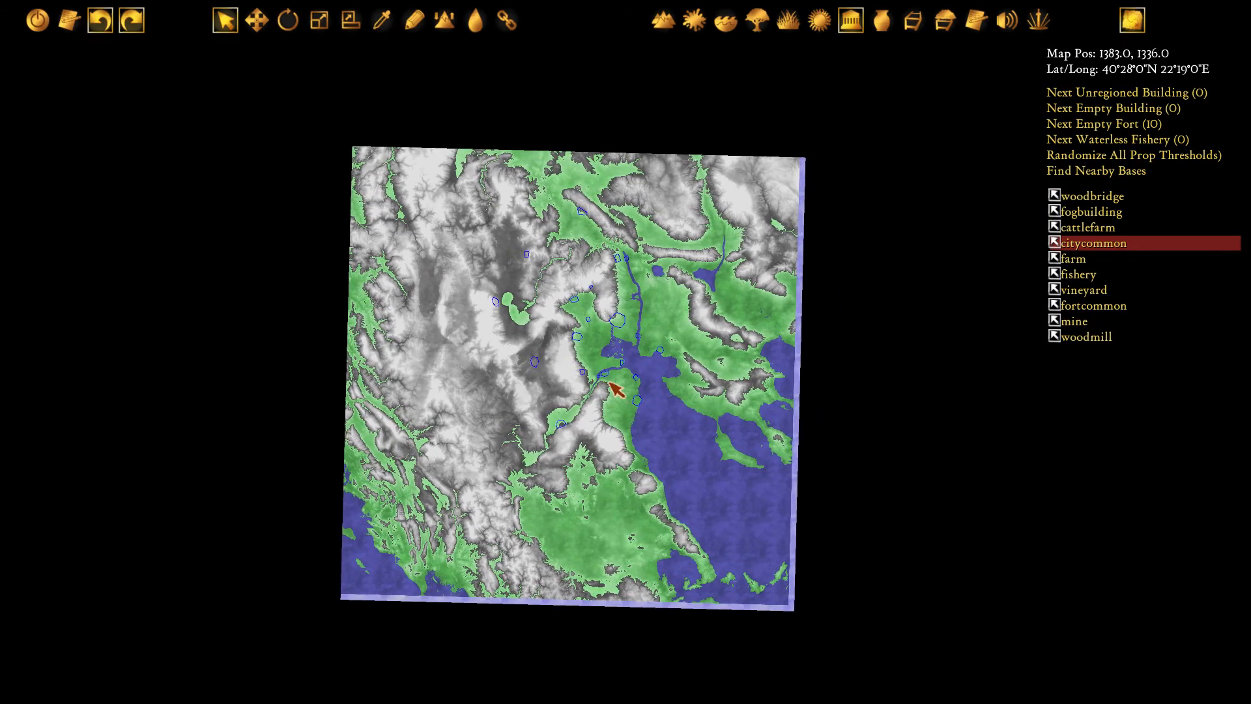
{"action": "scroll", "coordinate": [616, 389], "scroll_direction": "down", "scroll_amount": 8}
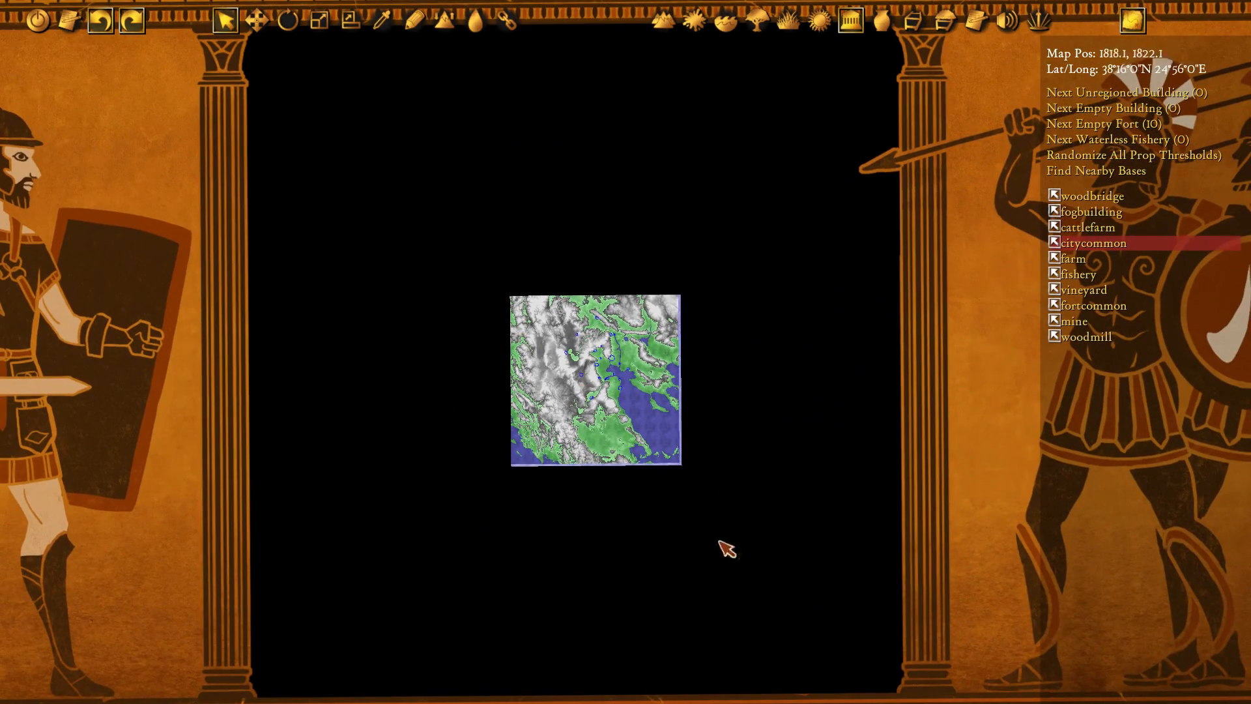
{"action": "scroll", "coordinate": [622, 401], "scroll_direction": "up", "scroll_amount": 5}
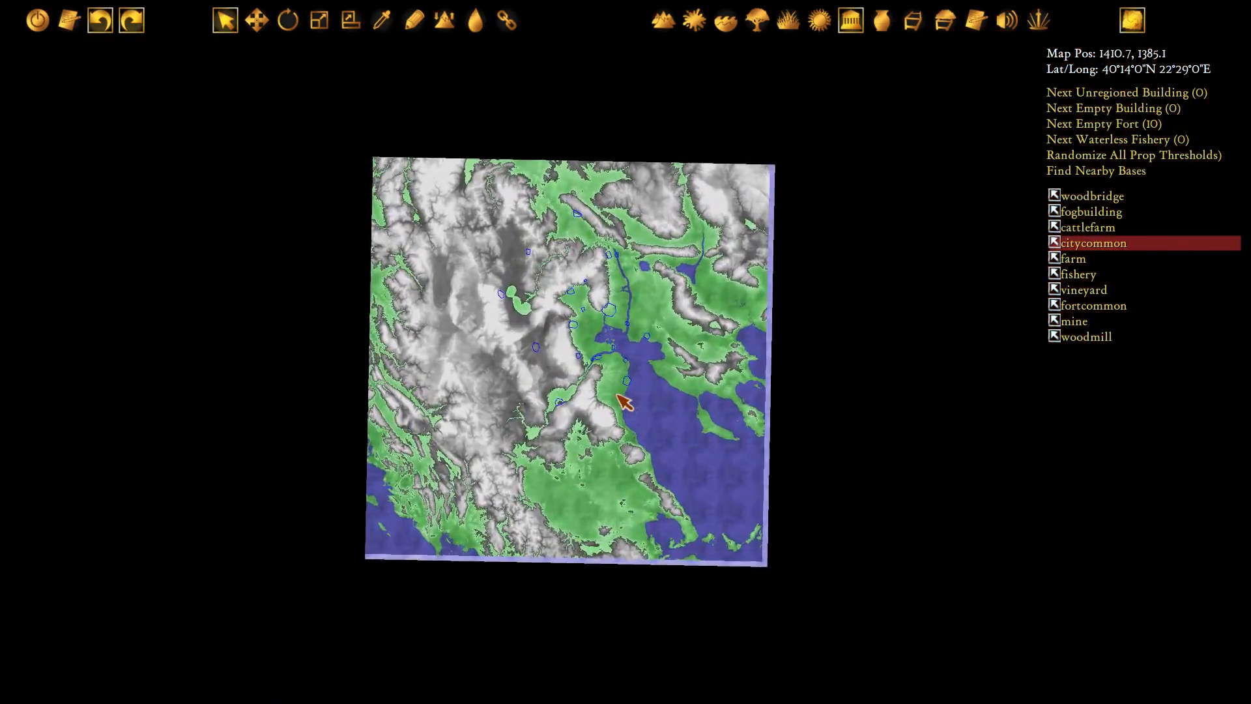
{"action": "scroll", "coordinate": [611, 349], "scroll_direction": "up", "scroll_amount": 10}
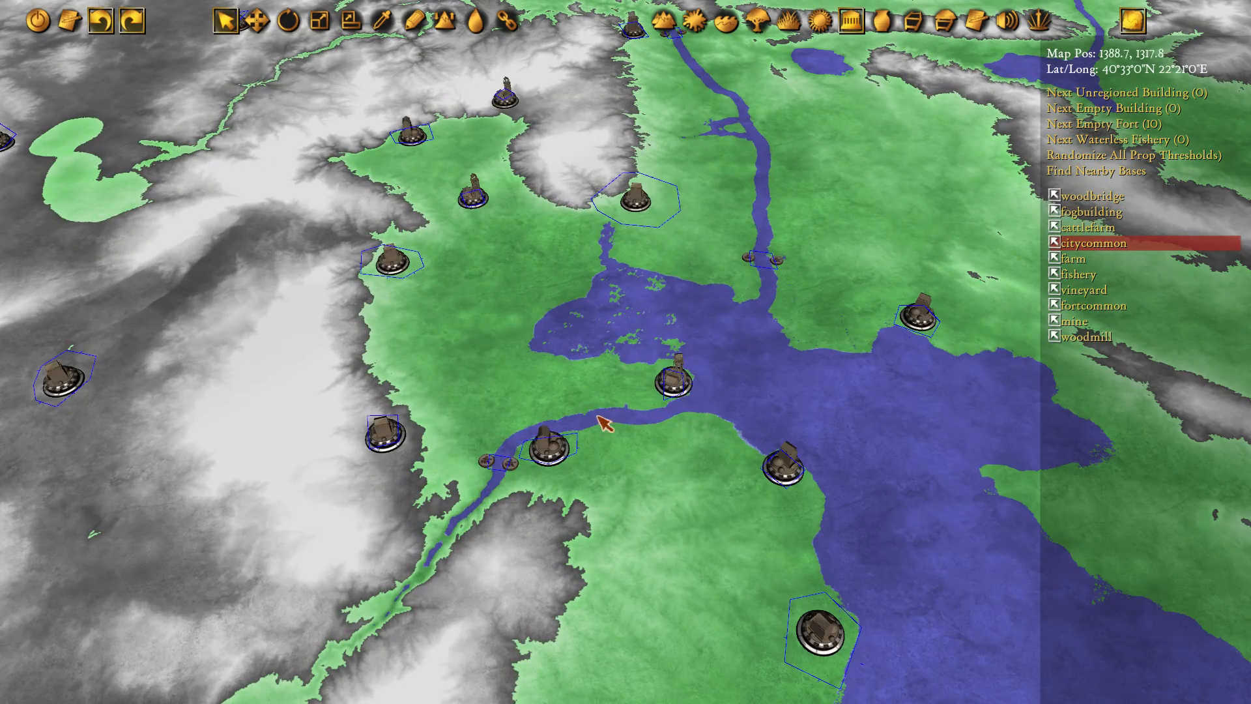
{"action": "scroll", "coordinate": [599, 399], "scroll_direction": "up", "scroll_amount": 8}
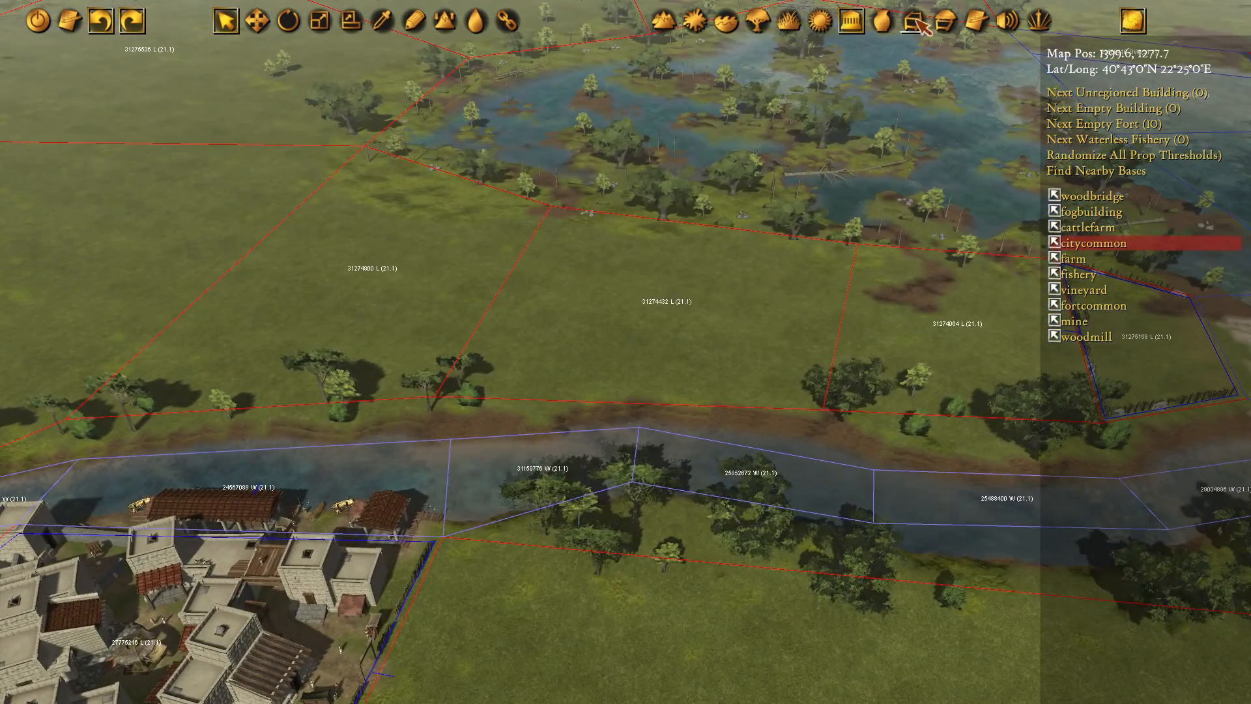
Switch to region editing and examine the primary region outlines around the riverside town, the wooden bridge and the neighbouring fields
{"action": "left_click", "coordinate": [915, 19]}
{"action": "middle_click_drag", "start_coordinate": [300, 176], "coordinate": [693, 127]}
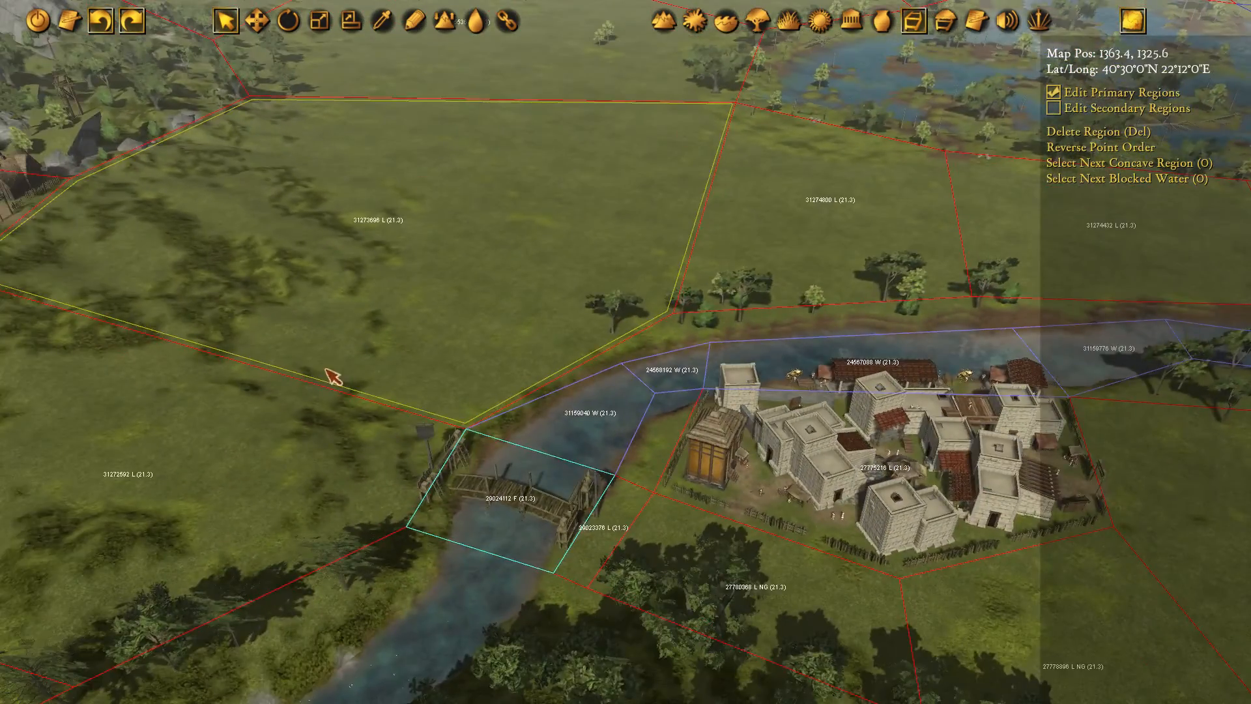
{"action": "middle_click_drag", "start_coordinate": [326, 369], "coordinate": [583, 146]}
{"action": "middle_click_drag", "start_coordinate": [997, 313], "coordinate": [208, 284]}
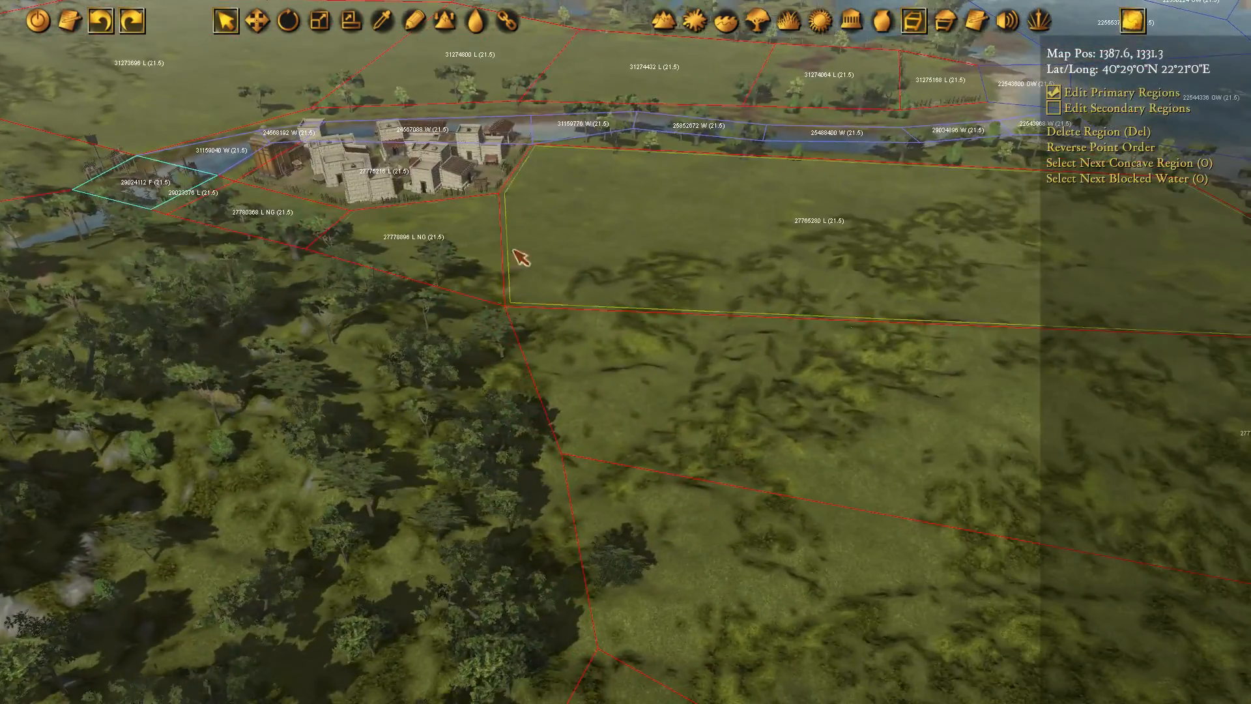
{"action": "middle_click_drag", "start_coordinate": [754, 433], "coordinate": [331, 208]}
{"action": "middle_click_drag", "start_coordinate": [482, 393], "coordinate": [570, 565]}
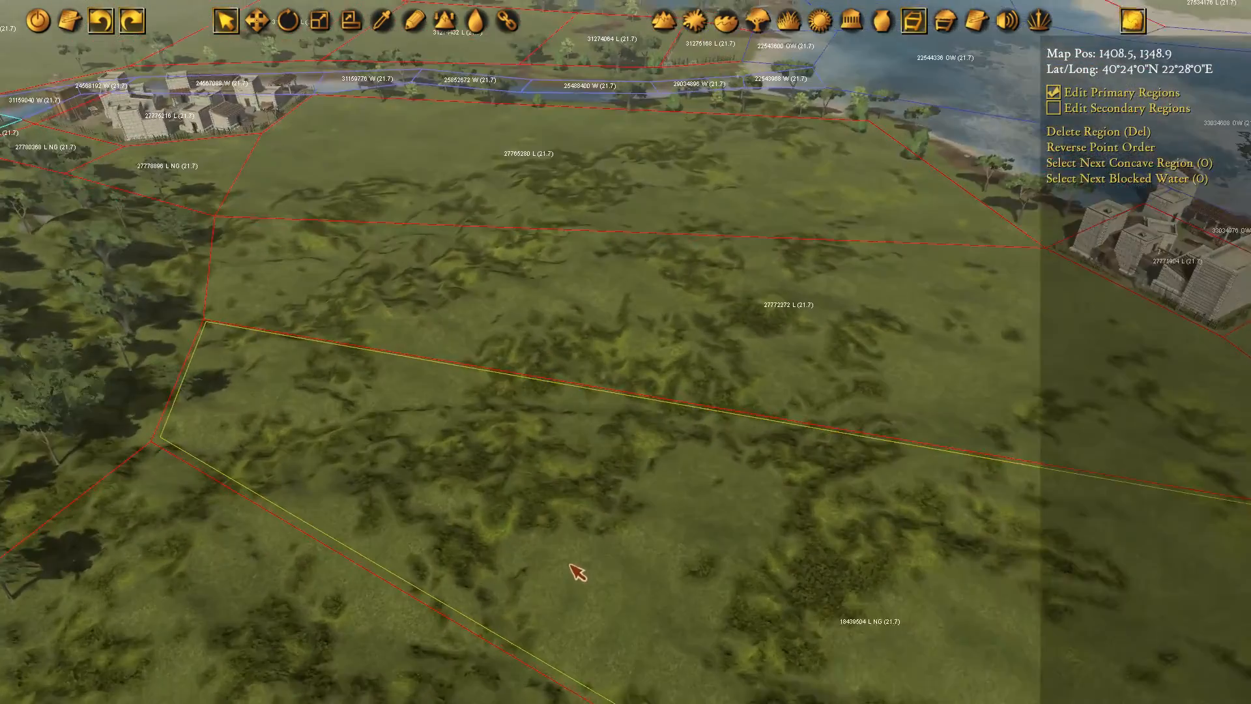
{"action": "middle_click_drag", "start_coordinate": [235, 201], "coordinate": [845, 545]}
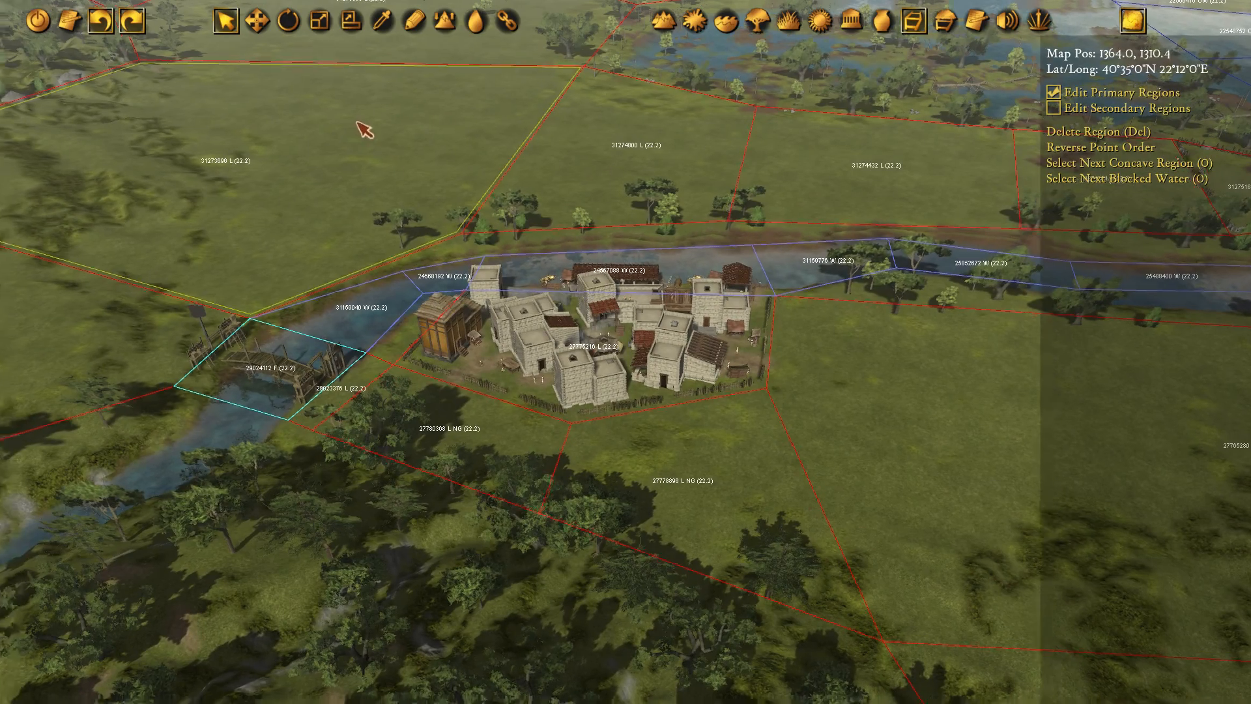
{"action": "middle_click_drag", "start_coordinate": [363, 129], "coordinate": [595, 189]}
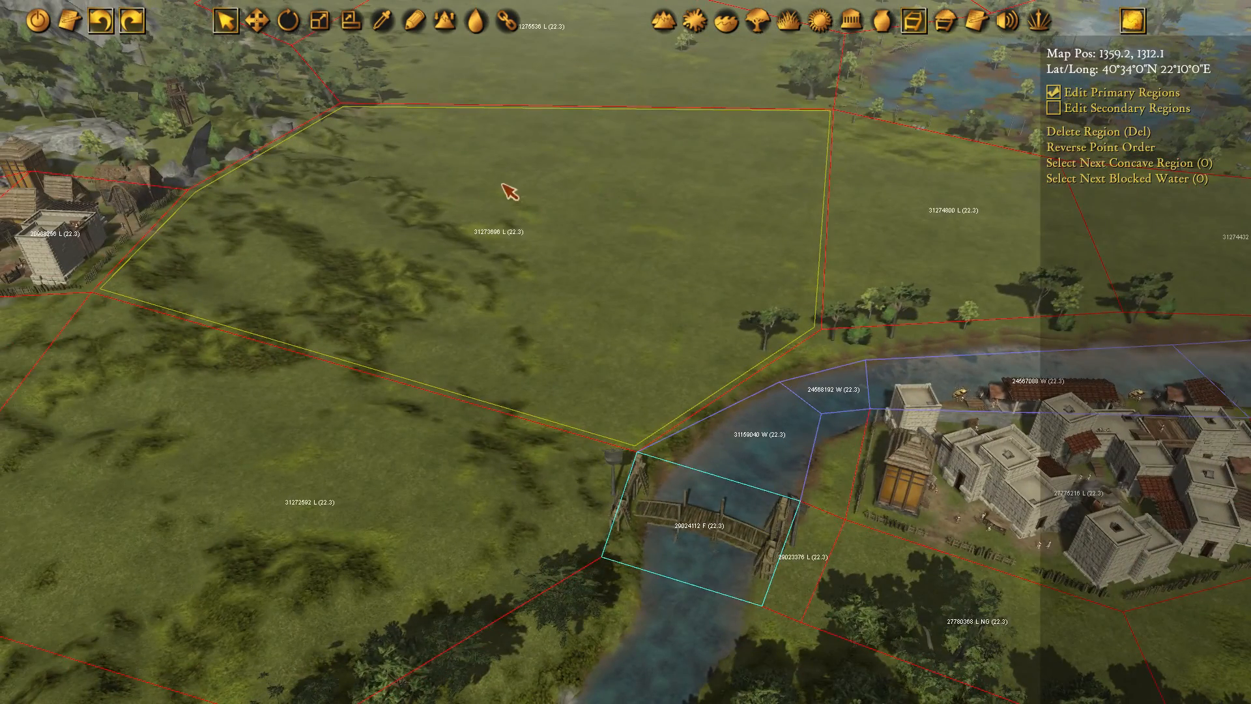
{"action": "middle_click_drag", "start_coordinate": [346, 184], "coordinate": [624, 161]}
{"action": "middle_click_drag", "start_coordinate": [840, 143], "coordinate": [700, 217]}
{"action": "middle_click_drag", "start_coordinate": [588, 296], "coordinate": [478, 257]}
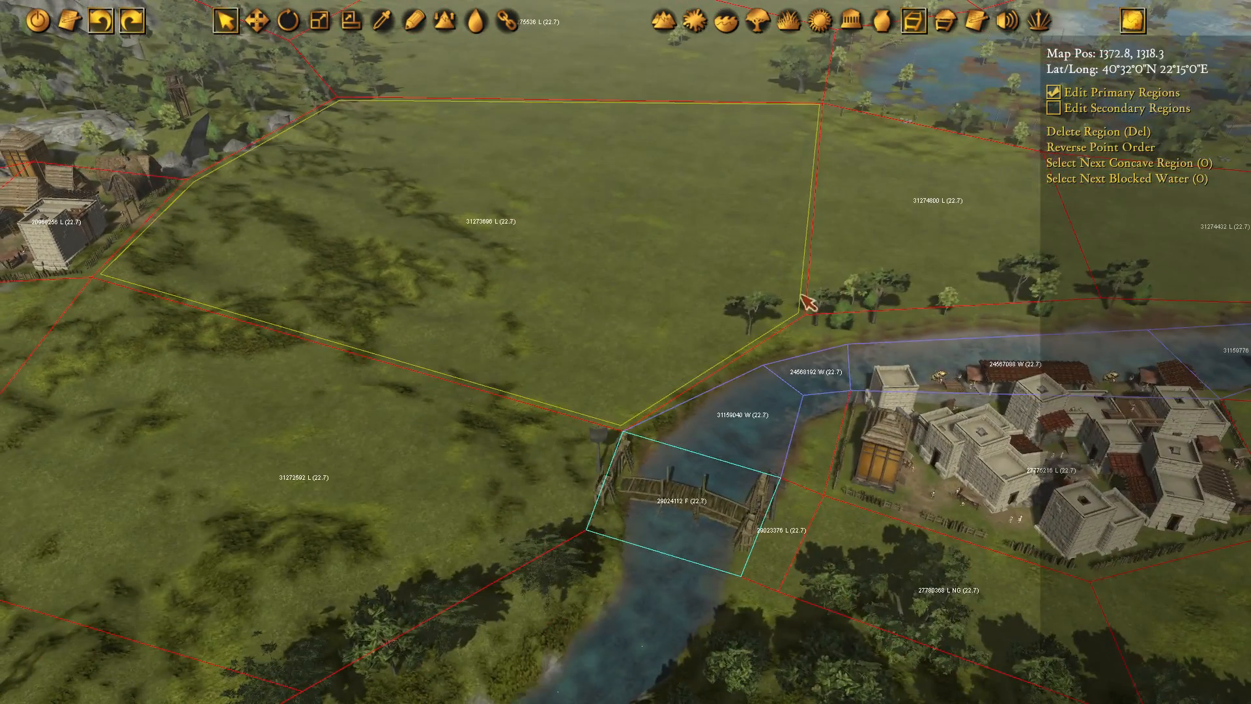
{"action": "middle_click_drag", "start_coordinate": [807, 301], "coordinate": [577, 251]}
Switch to prop editing and examine the props inside the riverside town and along the nearby marsh
{"action": "left_click", "coordinate": [875, 23]}
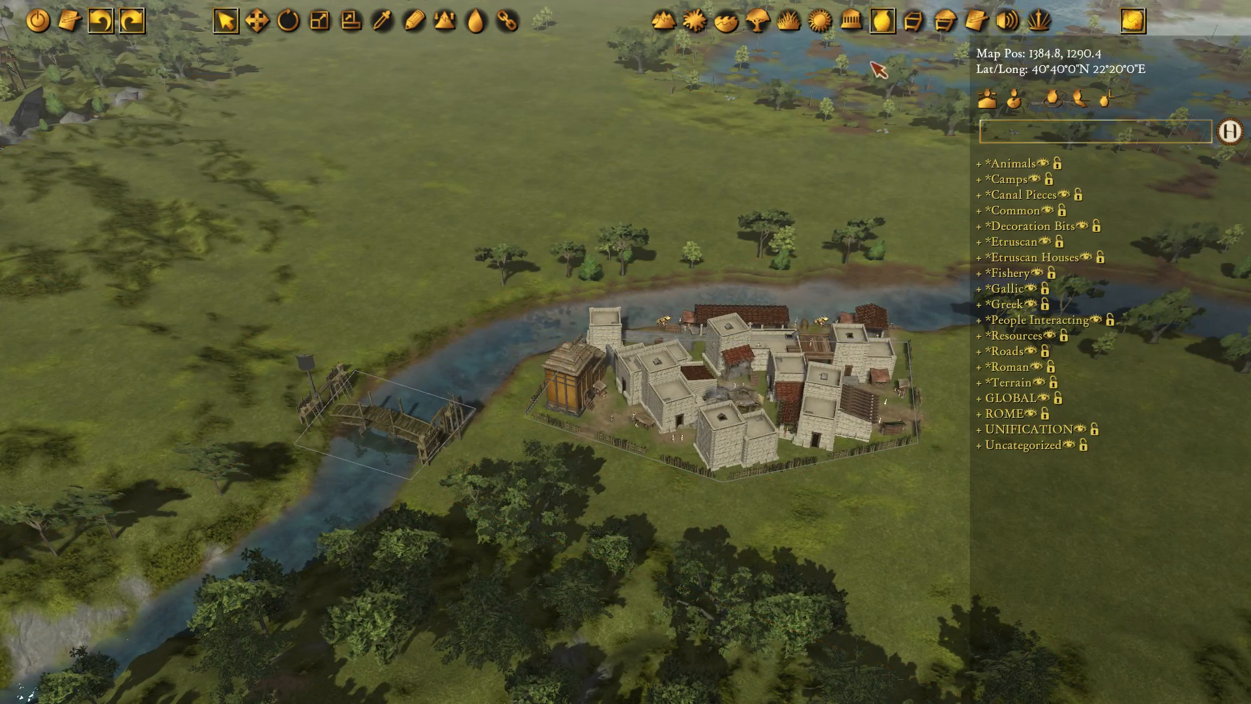
{"action": "scroll", "coordinate": [694, 427], "scroll_direction": "up", "scroll_amount": 4}
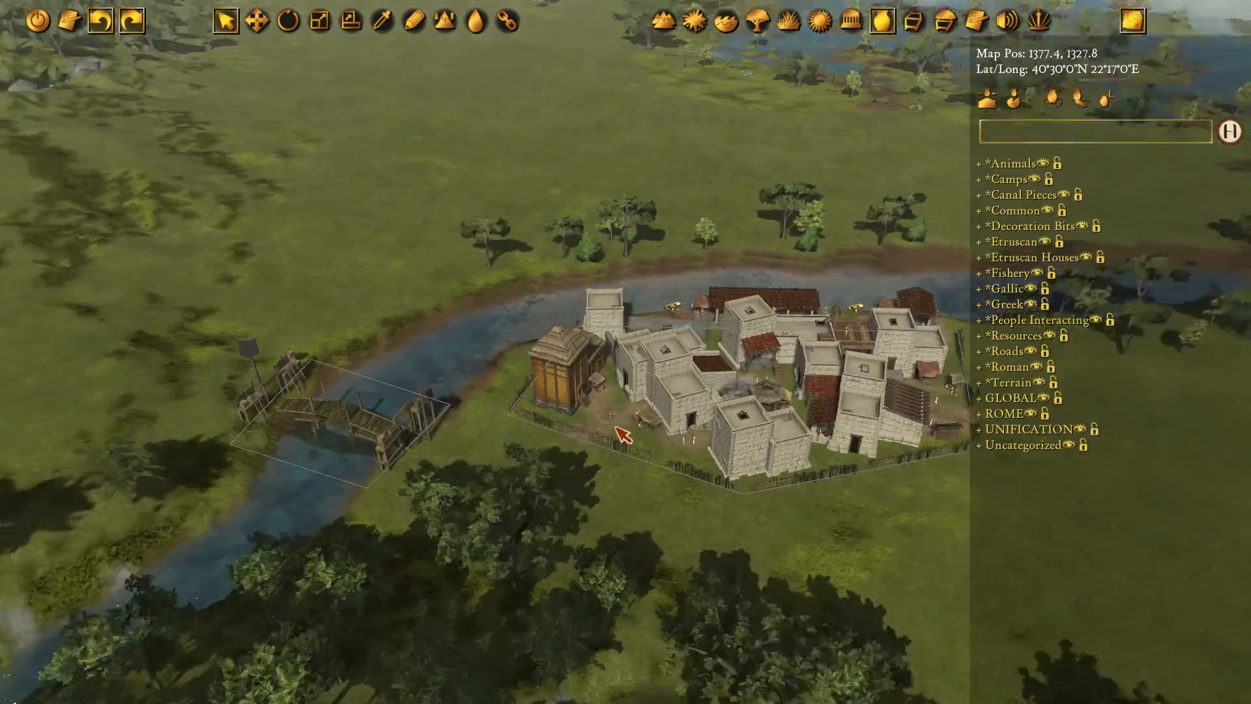
{"action": "scroll", "coordinate": [692, 431], "scroll_direction": "up", "scroll_amount": 5}
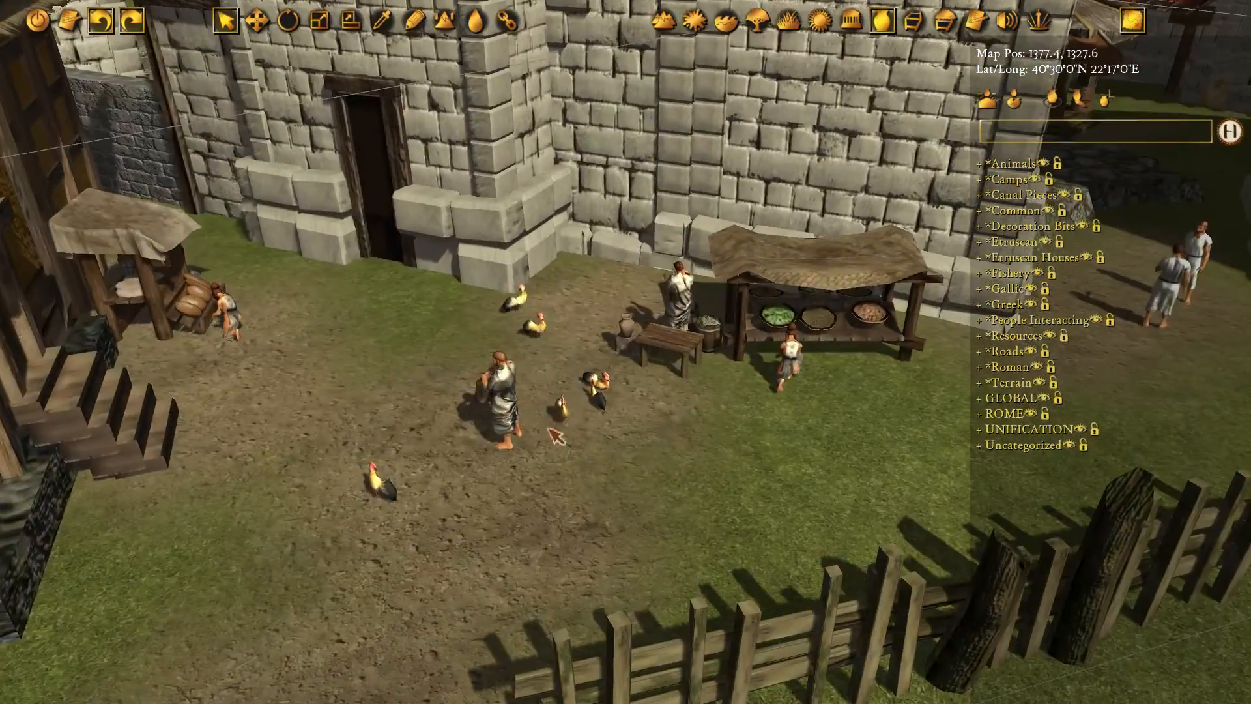
{"action": "scroll", "coordinate": [594, 416], "scroll_direction": "down", "scroll_amount": 8}
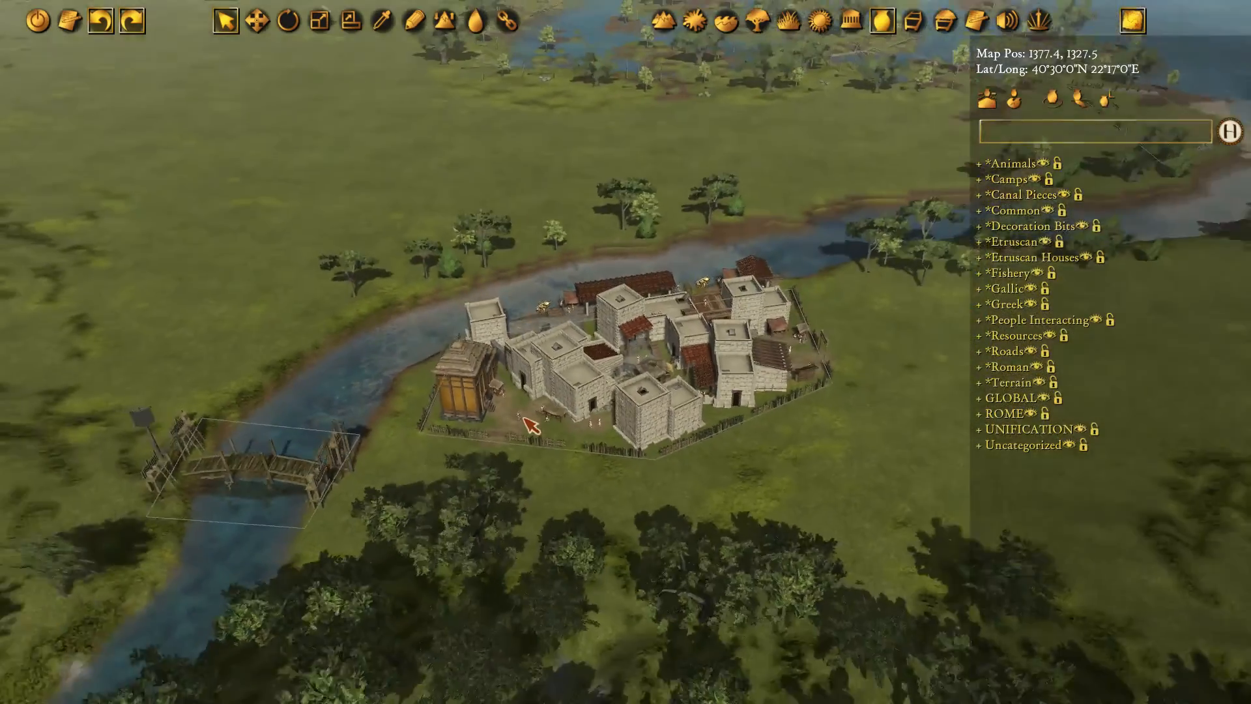
{"action": "scroll", "coordinate": [523, 418], "scroll_direction": "down", "scroll_amount": 3}
{"action": "middle_click_drag", "start_coordinate": [478, 141], "coordinate": [862, 520]}
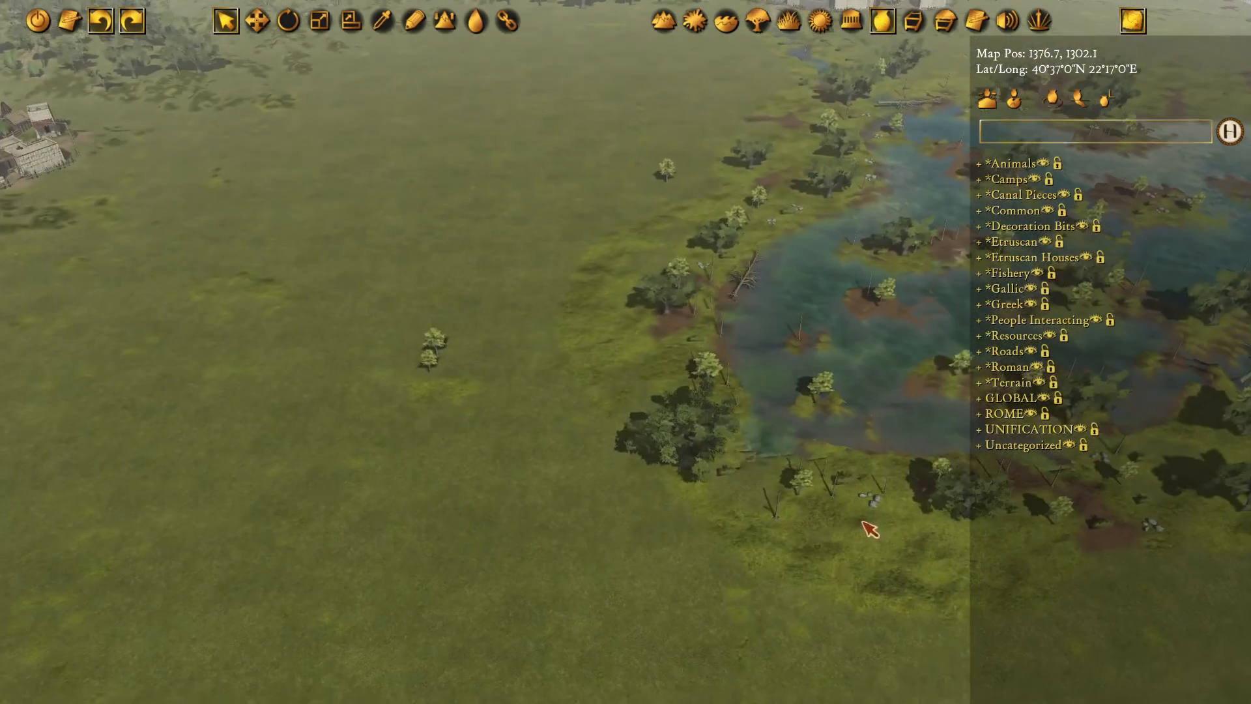
{"action": "scroll", "coordinate": [619, 217], "scroll_direction": "up", "scroll_amount": 4}
{"action": "middle_click_drag", "start_coordinate": [617, 180], "coordinate": [712, 263]}
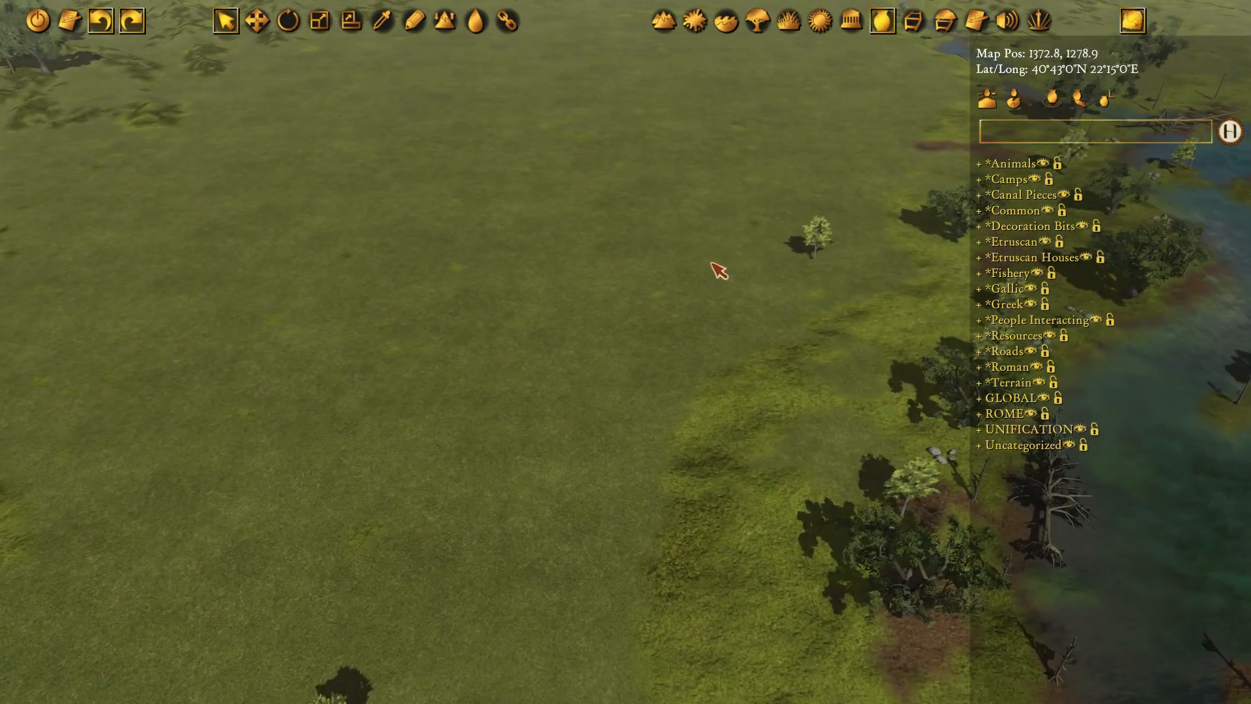
Switch to building editing and activate the Pencil tool on the open grassland north of the marsh
{"action": "left_click", "coordinate": [855, 25]}
{"action": "middle_click_drag", "start_coordinate": [567, 91], "coordinate": [753, 201]}
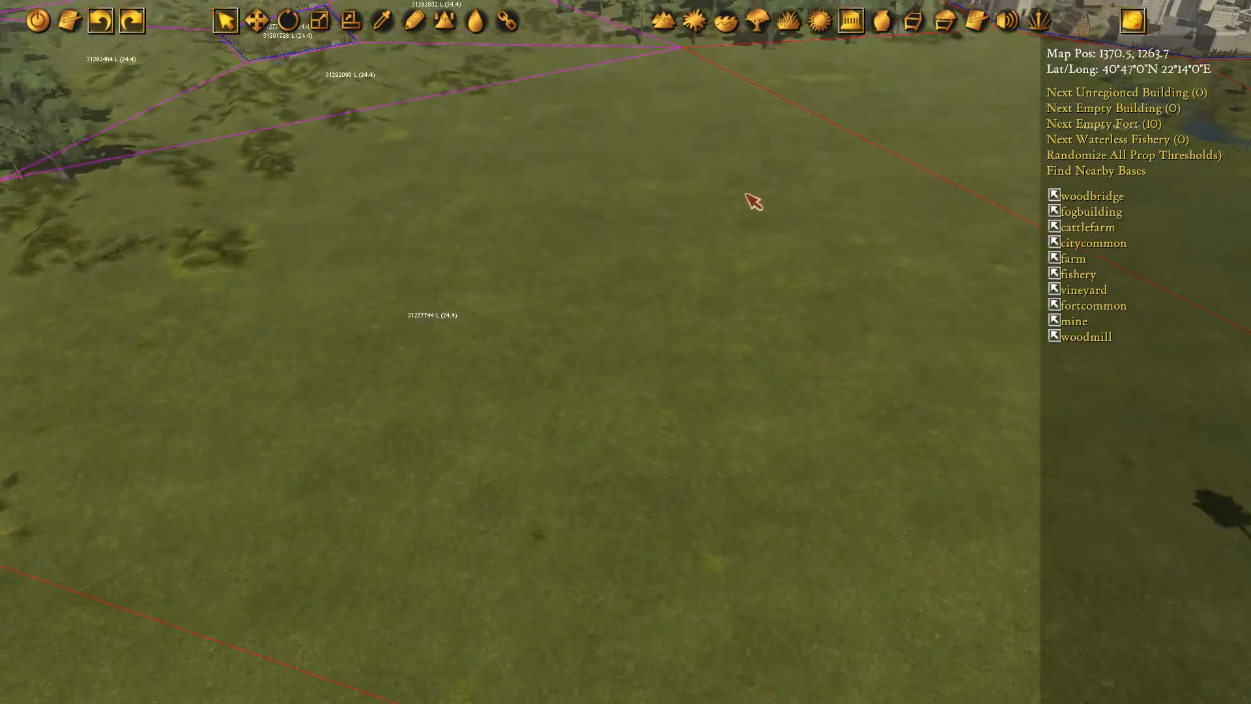
{"action": "scroll", "coordinate": [599, 152], "scroll_direction": "up", "scroll_amount": 2}
{"action": "middle_click_drag", "start_coordinate": [594, 147], "coordinate": [646, 181]}
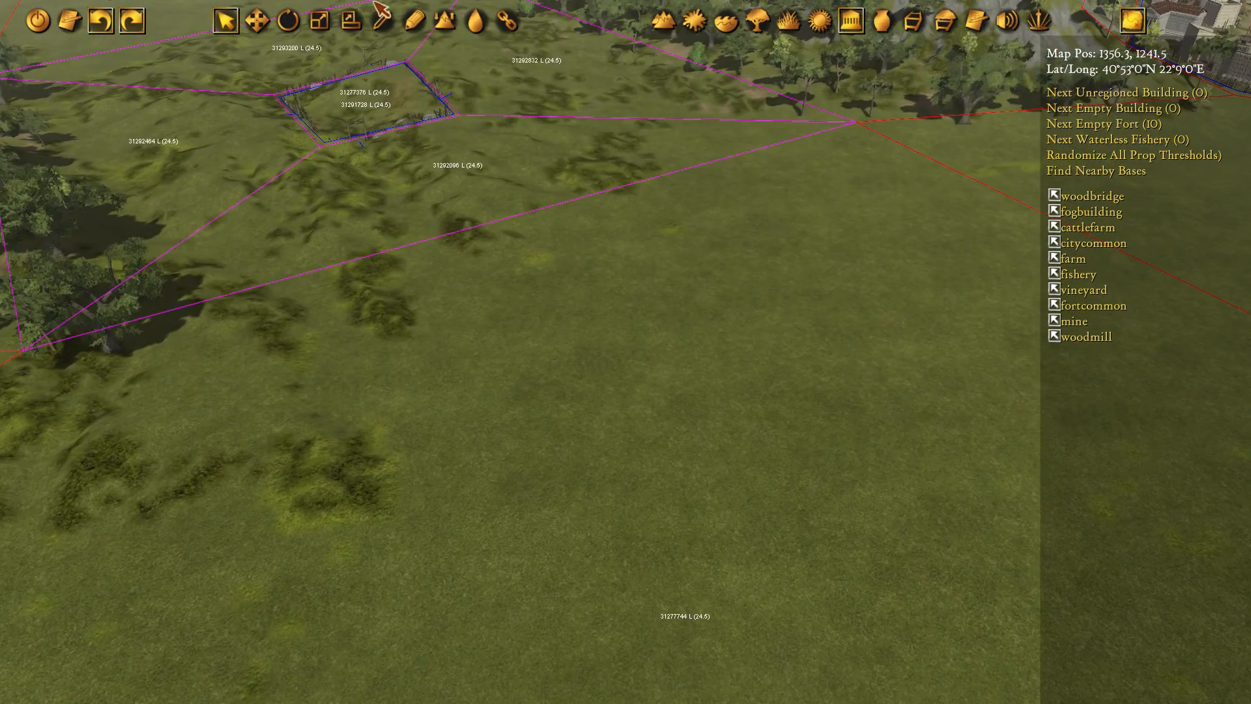
{"action": "left_click", "coordinate": [415, 22]}
Examine the walled city's outline and the open land beside it for room for a building
{"action": "middle_click_drag", "start_coordinate": [452, 307], "coordinate": [729, 181]}
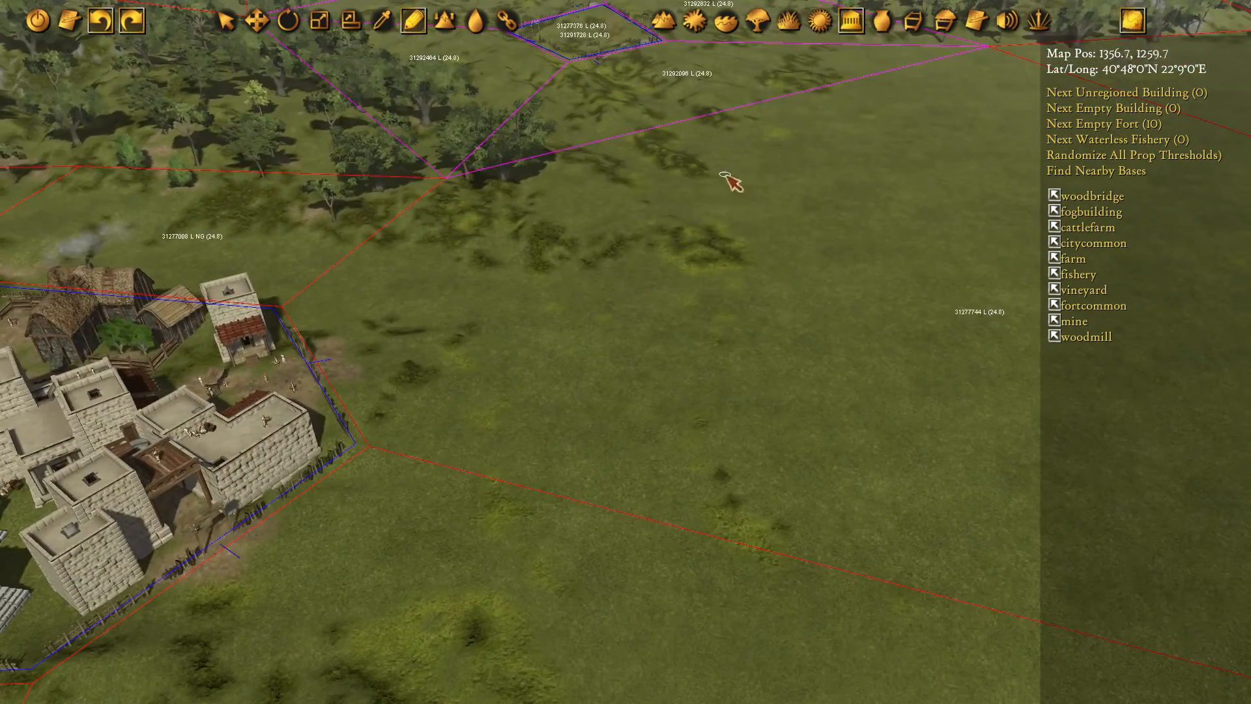
{"action": "middle_click_drag", "start_coordinate": [664, 360], "coordinate": [688, 352]}
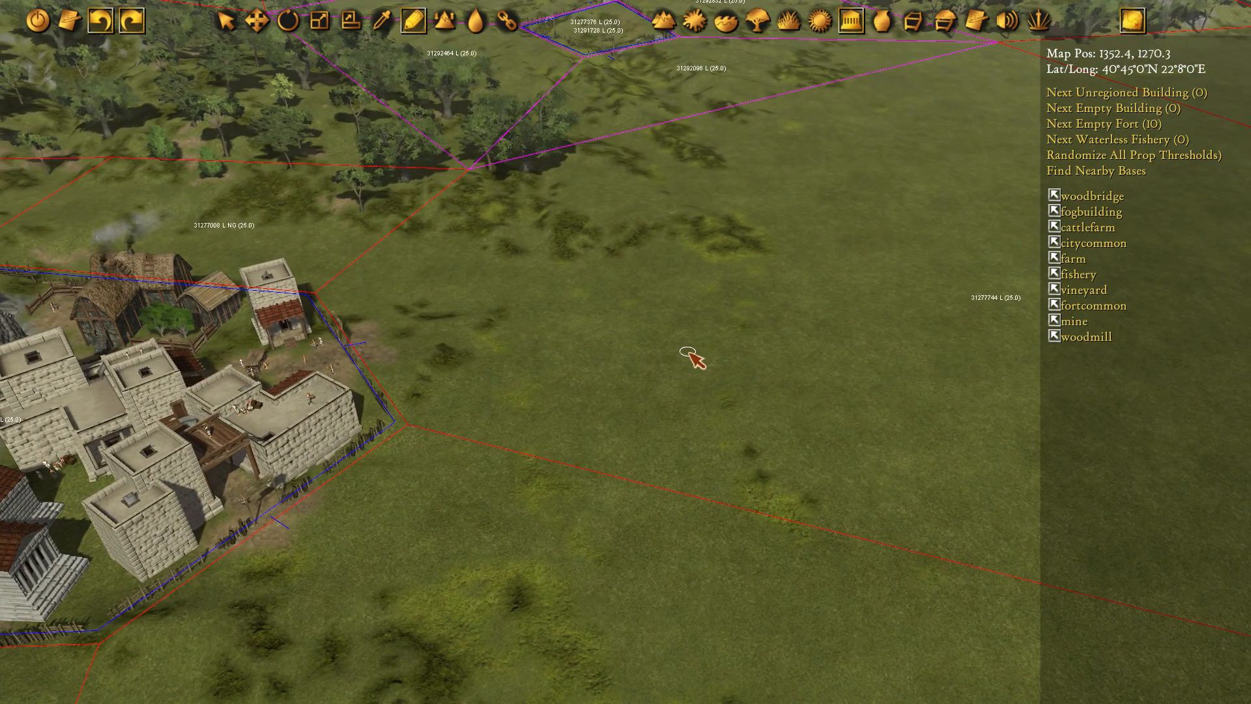
{"action": "middle_click_drag", "start_coordinate": [544, 404], "coordinate": [676, 300]}
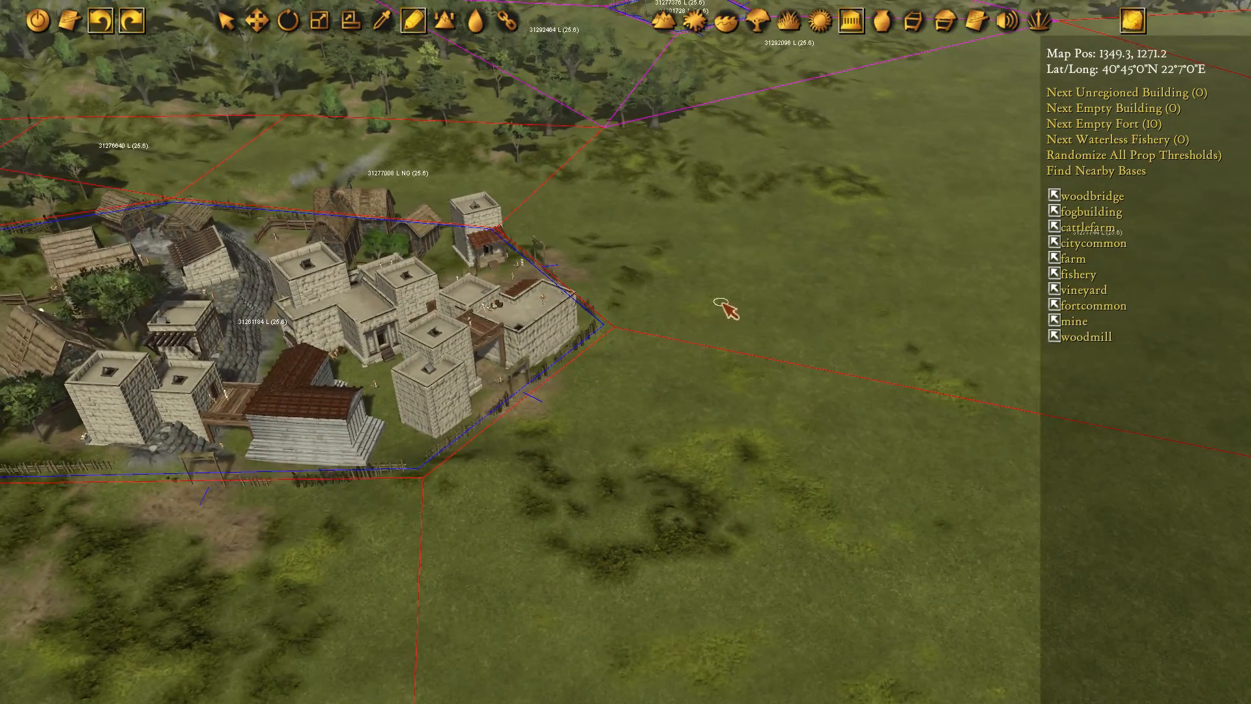
{"action": "middle_click_drag", "start_coordinate": [723, 303], "coordinate": [818, 254]}
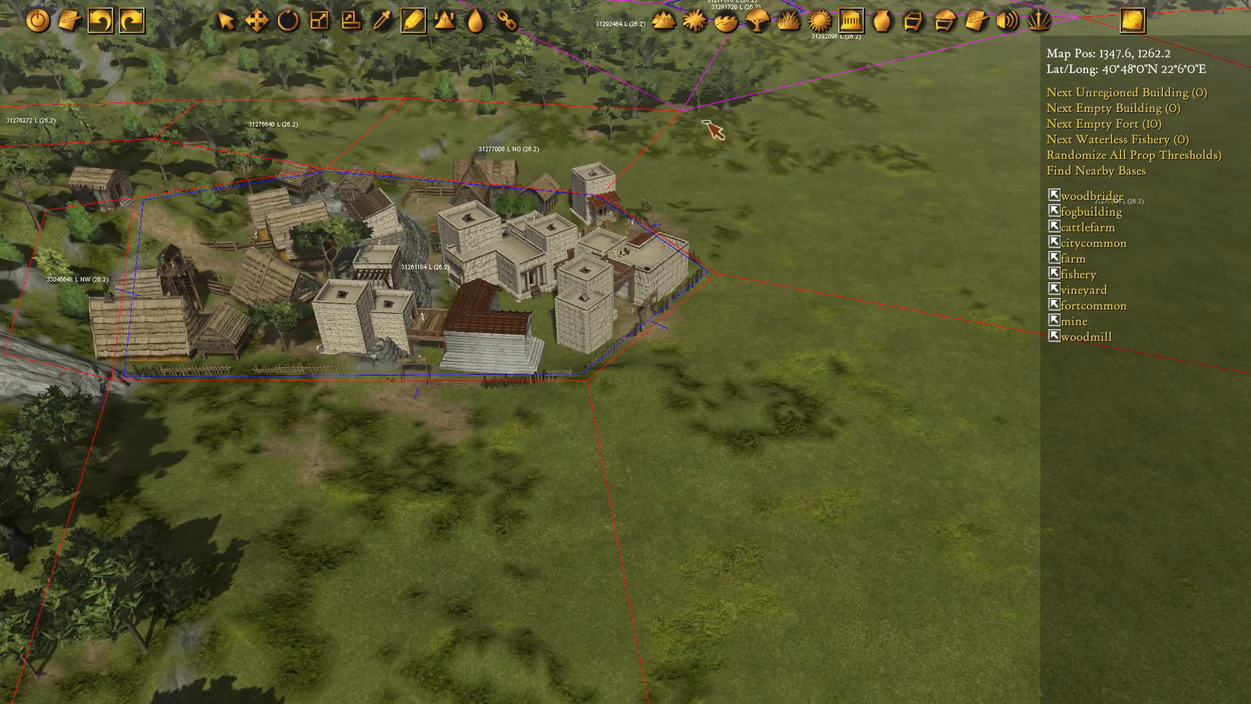
{"action": "middle_click_drag", "start_coordinate": [775, 106], "coordinate": [756, 313]}
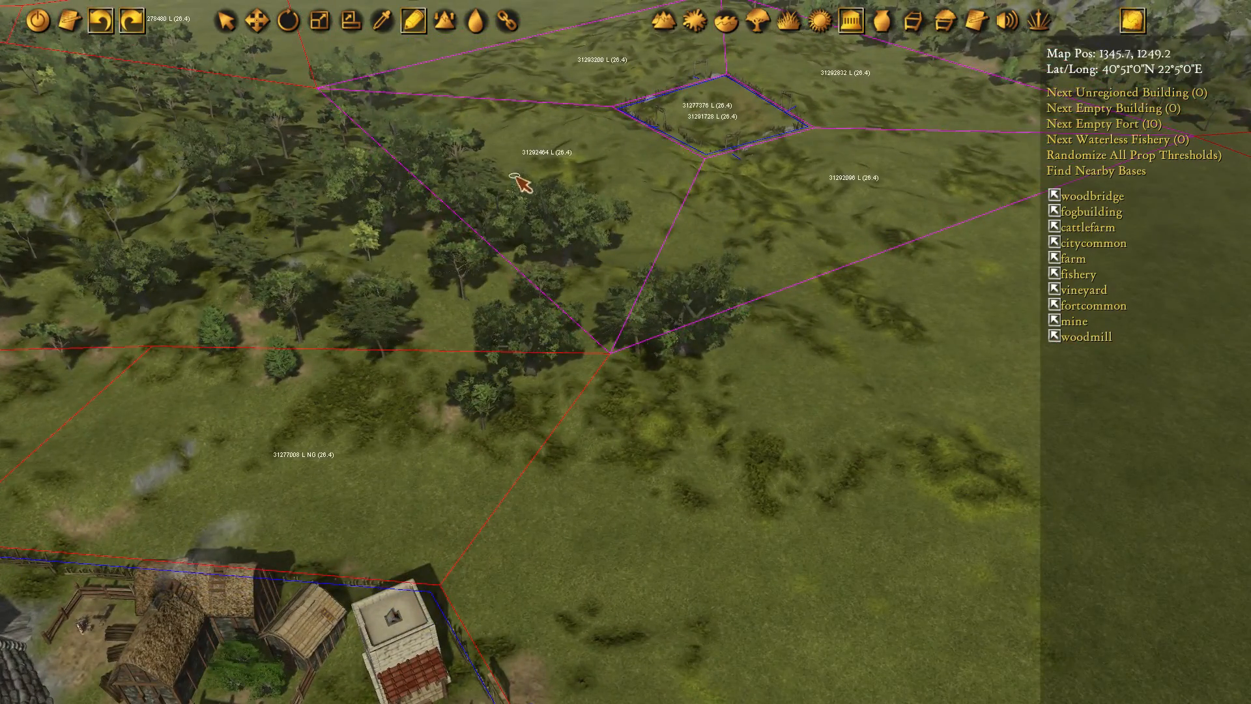
Examine the fields between the northern hillside town and the empty fenced plot, along with the available building types
{"action": "middle_click_drag", "start_coordinate": [448, 127], "coordinate": [679, 377]}
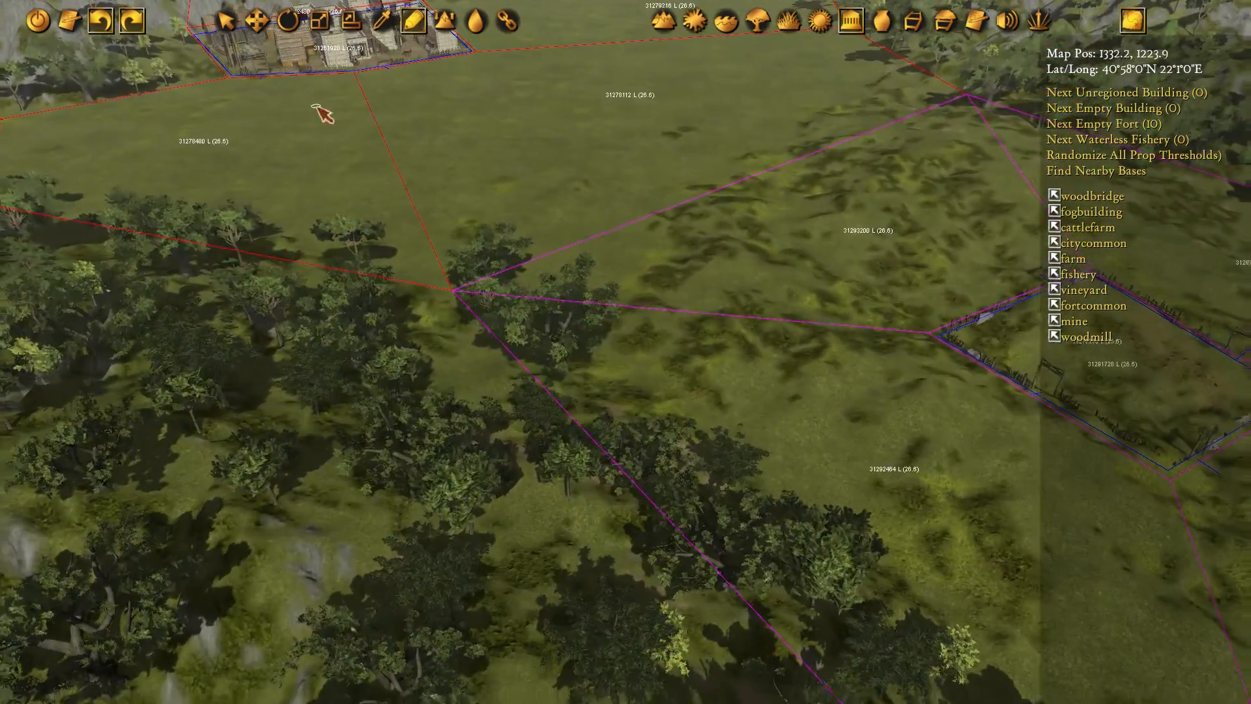
{"action": "middle_click_drag", "start_coordinate": [321, 112], "coordinate": [678, 198]}
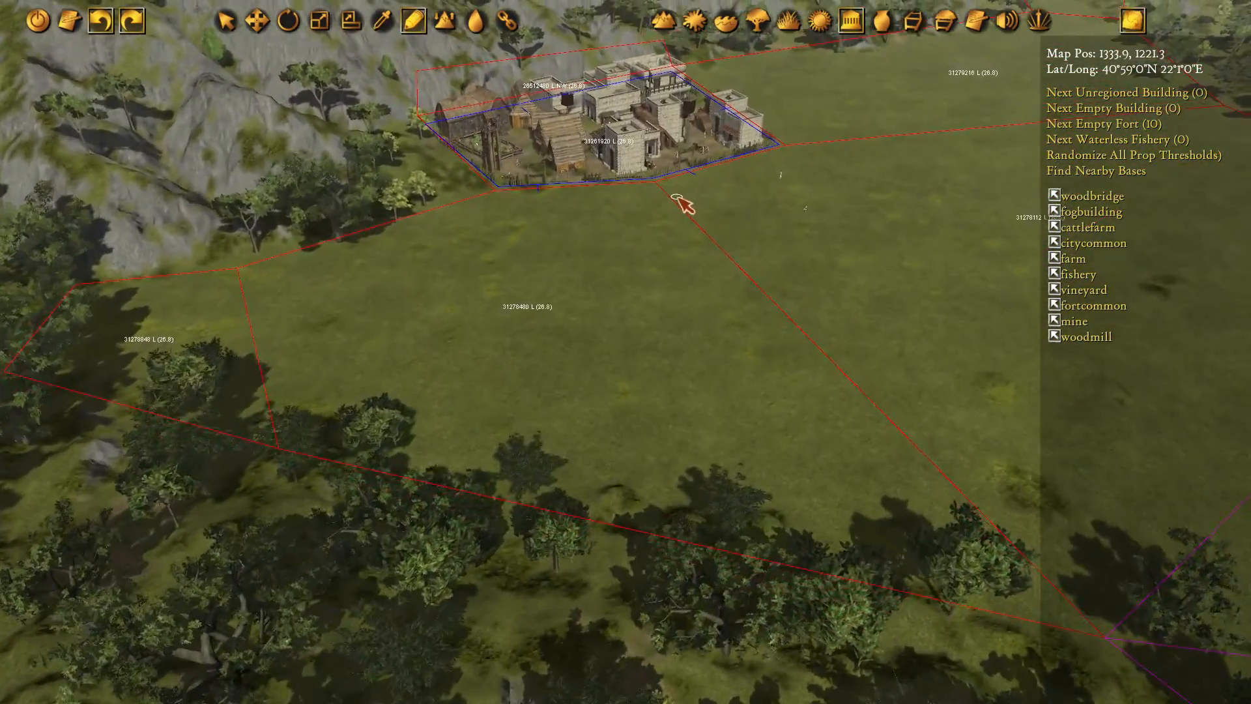
{"action": "middle_click_drag", "start_coordinate": [822, 160], "coordinate": [715, 227]}
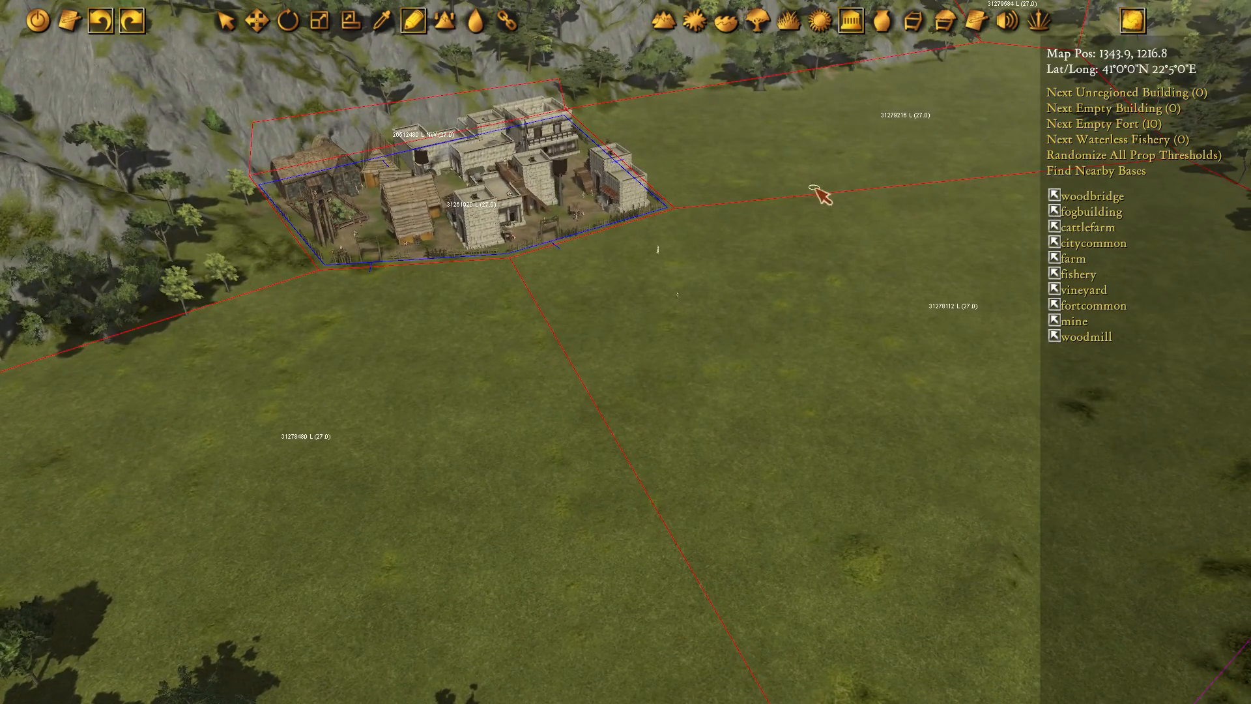
{"action": "middle_click_drag", "start_coordinate": [908, 307], "coordinate": [741, 291]}
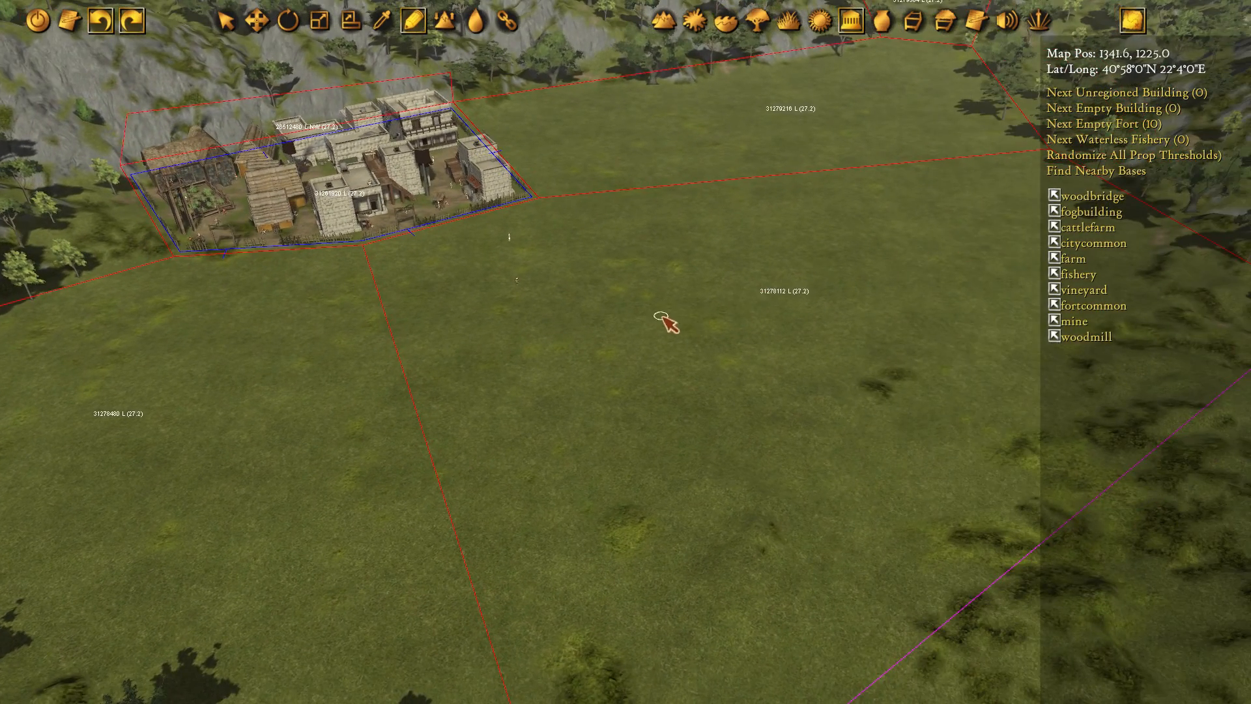
{"action": "scroll", "coordinate": [671, 322], "scroll_direction": "down", "scroll_amount": 2}
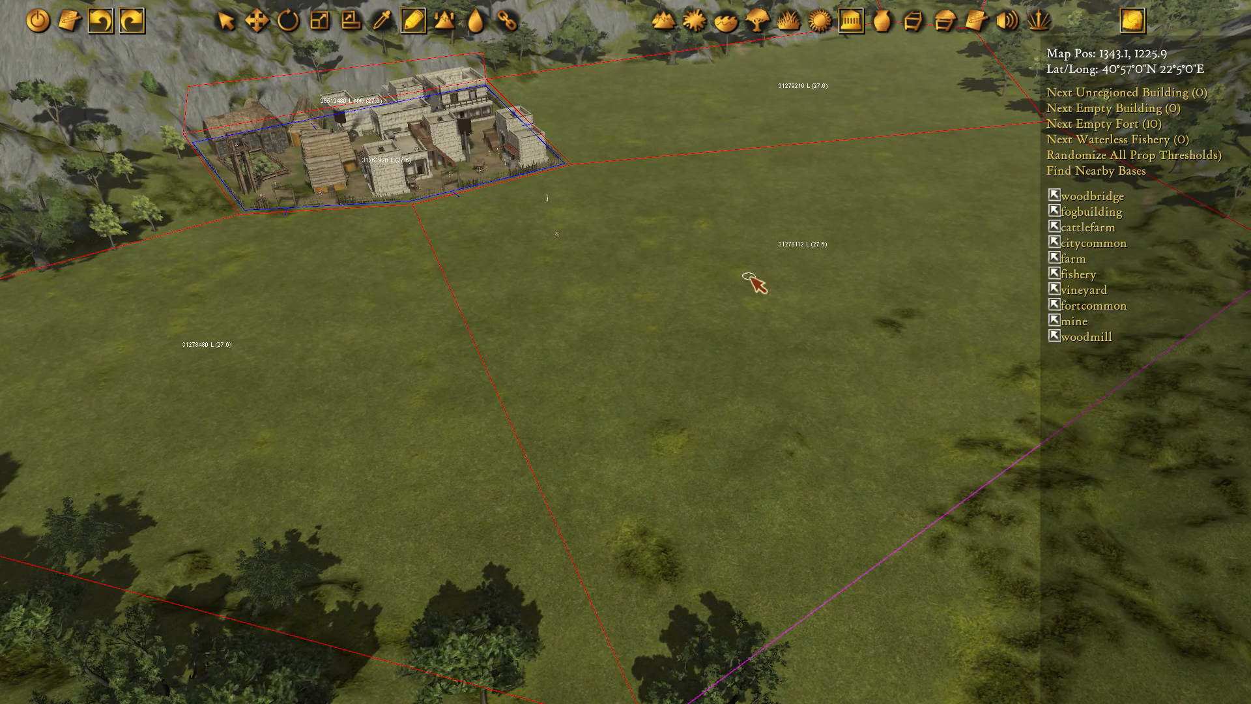
{"action": "middle_click_drag", "start_coordinate": [745, 282], "coordinate": [634, 229]}
{"action": "scroll", "coordinate": [515, 247], "scroll_direction": "down", "scroll_amount": 2}
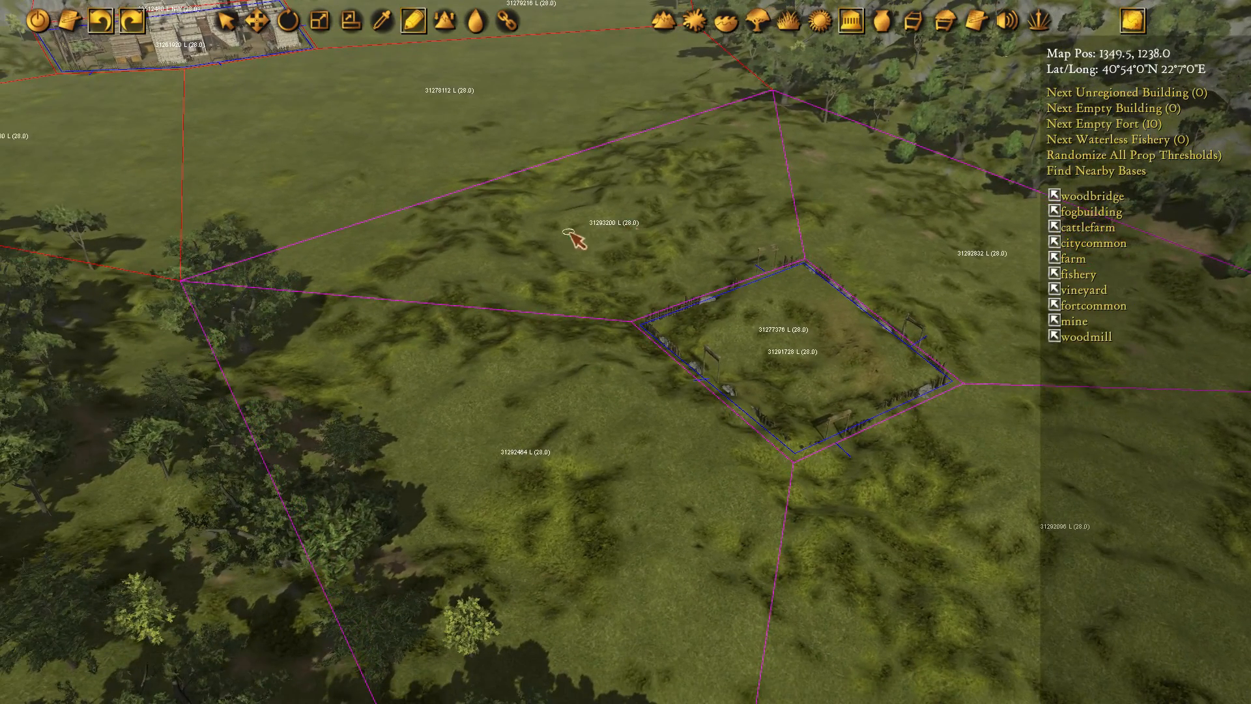
{"action": "middle_click_drag", "start_coordinate": [263, 166], "coordinate": [538, 283]}
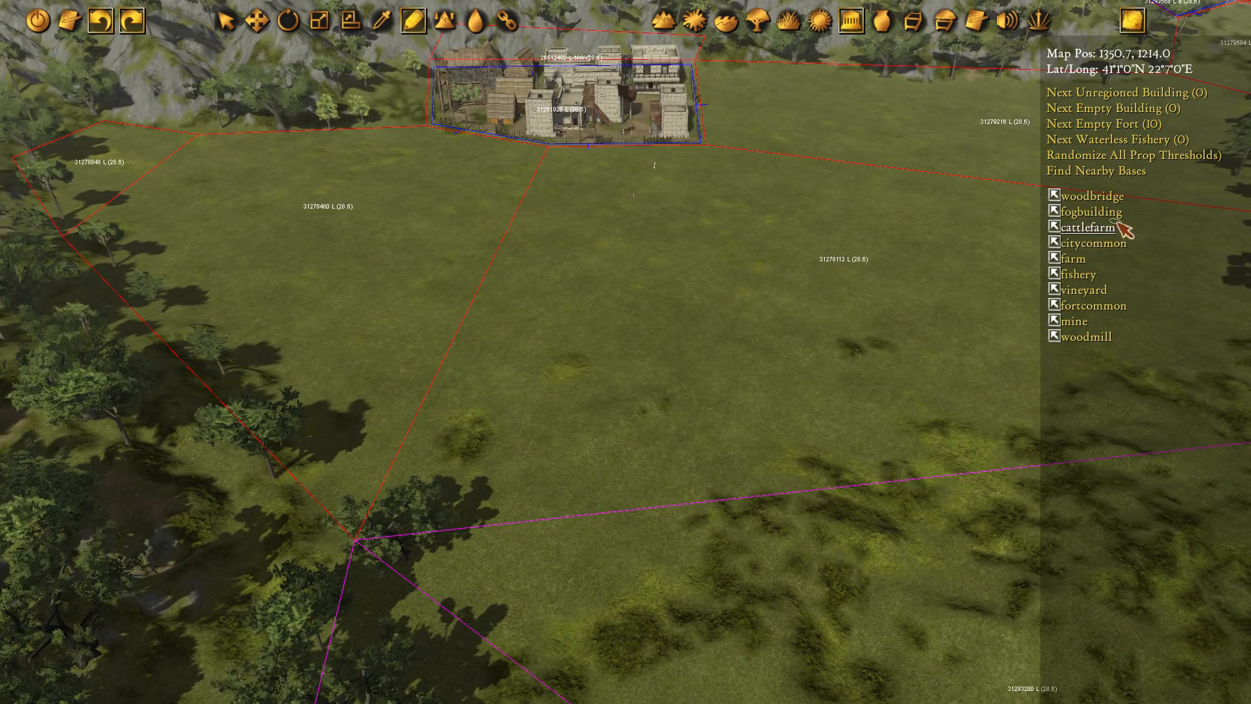
{"action": "middle_click_drag", "start_coordinate": [645, 223], "coordinate": [661, 256]}
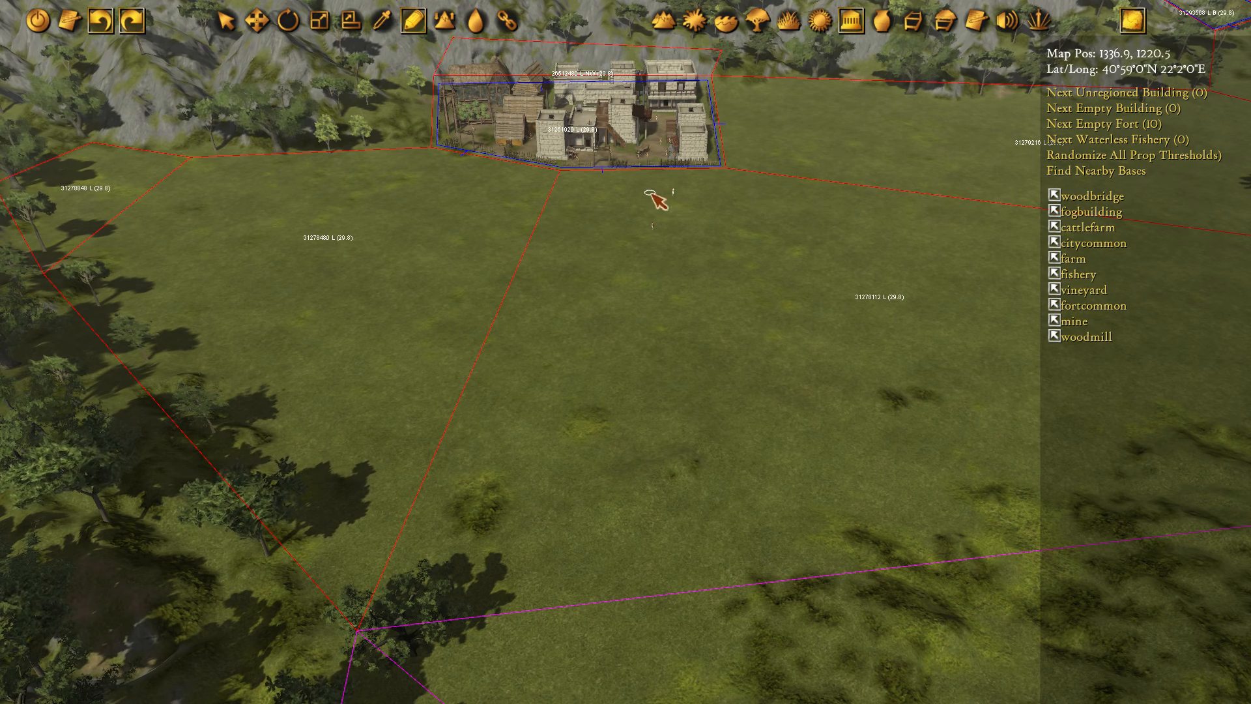
{"action": "key", "text": "s"}
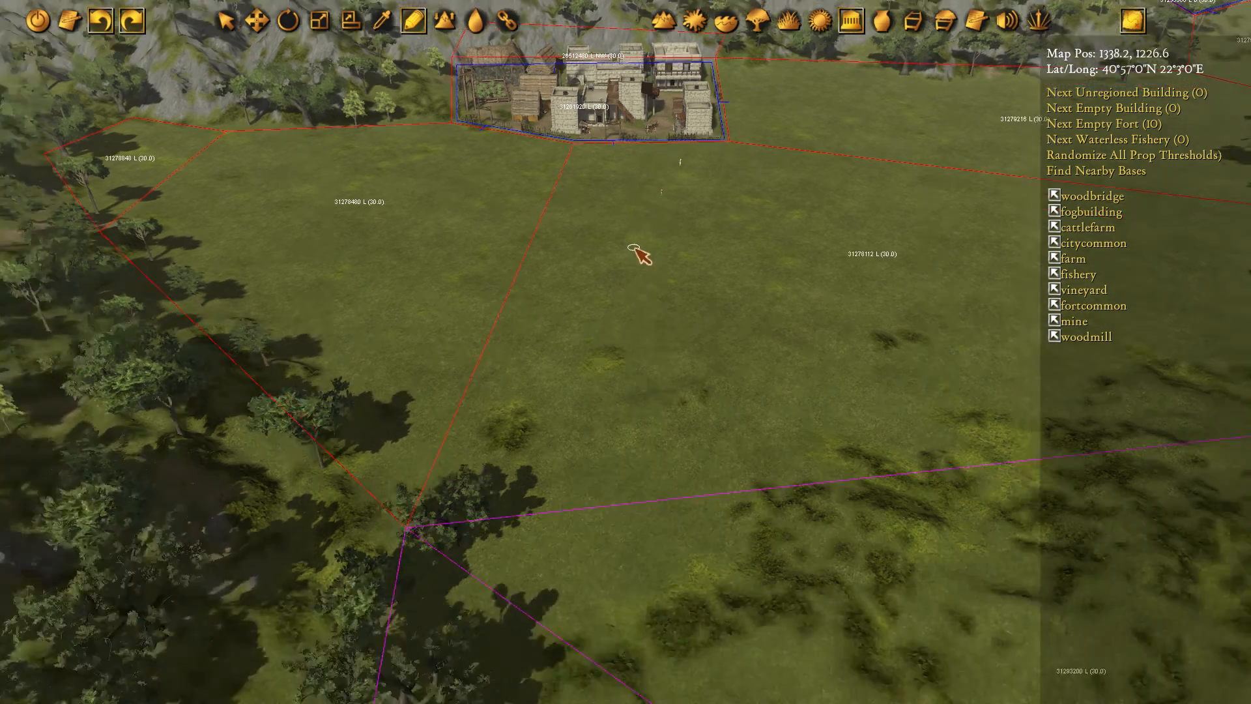
{"action": "key", "text": "a"}
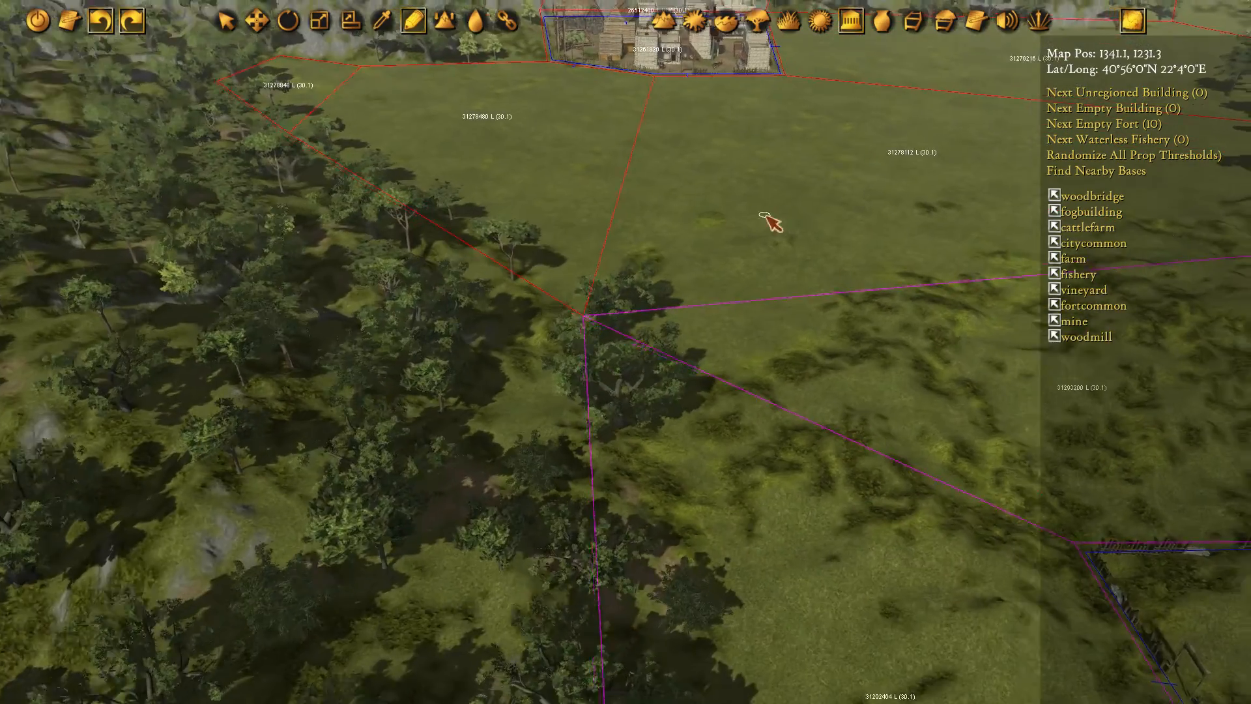
Examine the open land from the northern hillside town past the fenced plot to the walled town beside the western cliffs
{"action": "key", "text": "d"}
{"action": "key", "text": "w"}
{"action": "key", "text": "w"}
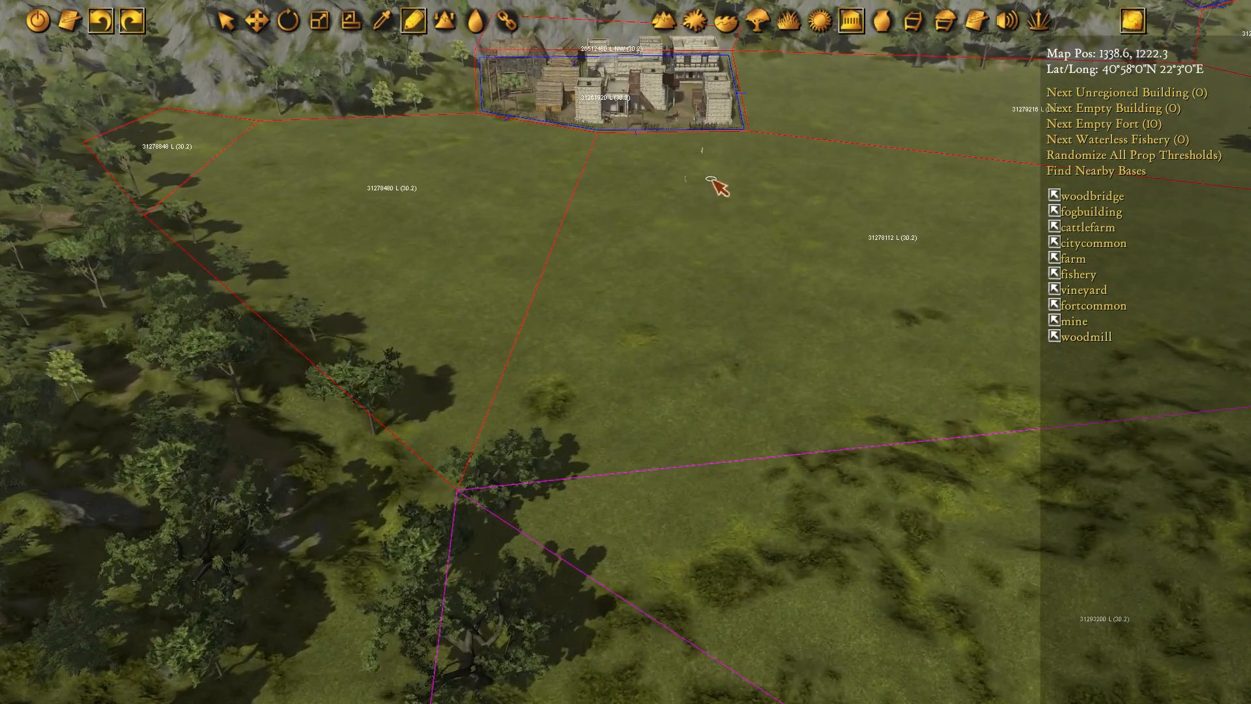
{"action": "key", "text": "s"}
{"action": "key", "text": "a"}
{"action": "key", "text": "s"}
{"action": "key", "text": "d"}
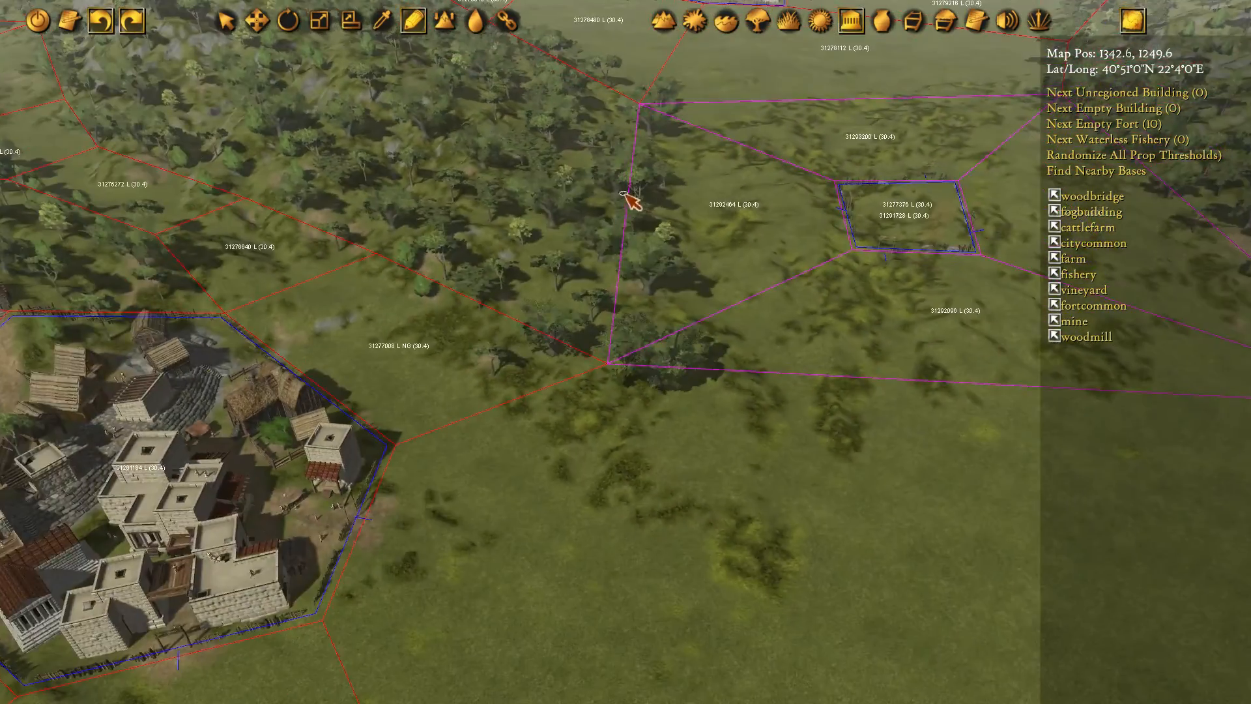
{"action": "key", "text": "a"}
{"action": "key", "text": "s"}
{"action": "key", "text": "a"}
{"action": "key", "text": "w"}
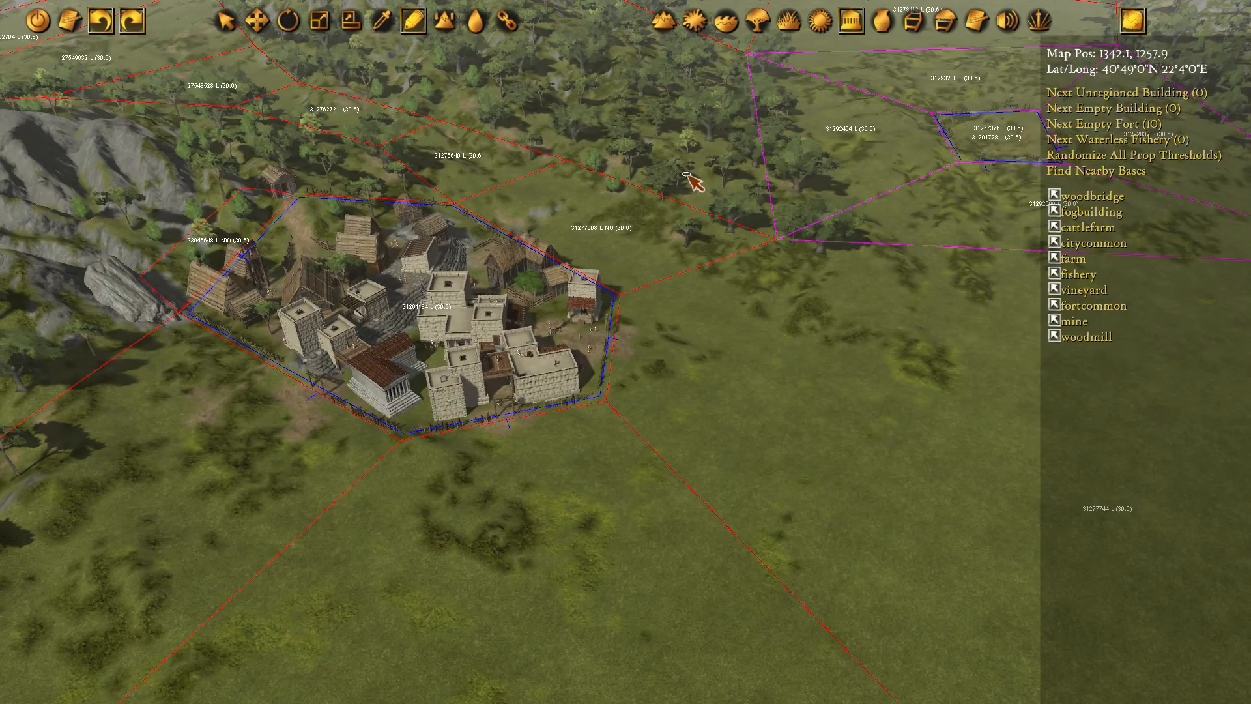
Place a farm building on the grassland just inside the region border along the marsh's northwest shore
{"action": "left_click", "coordinate": [1073, 260]}
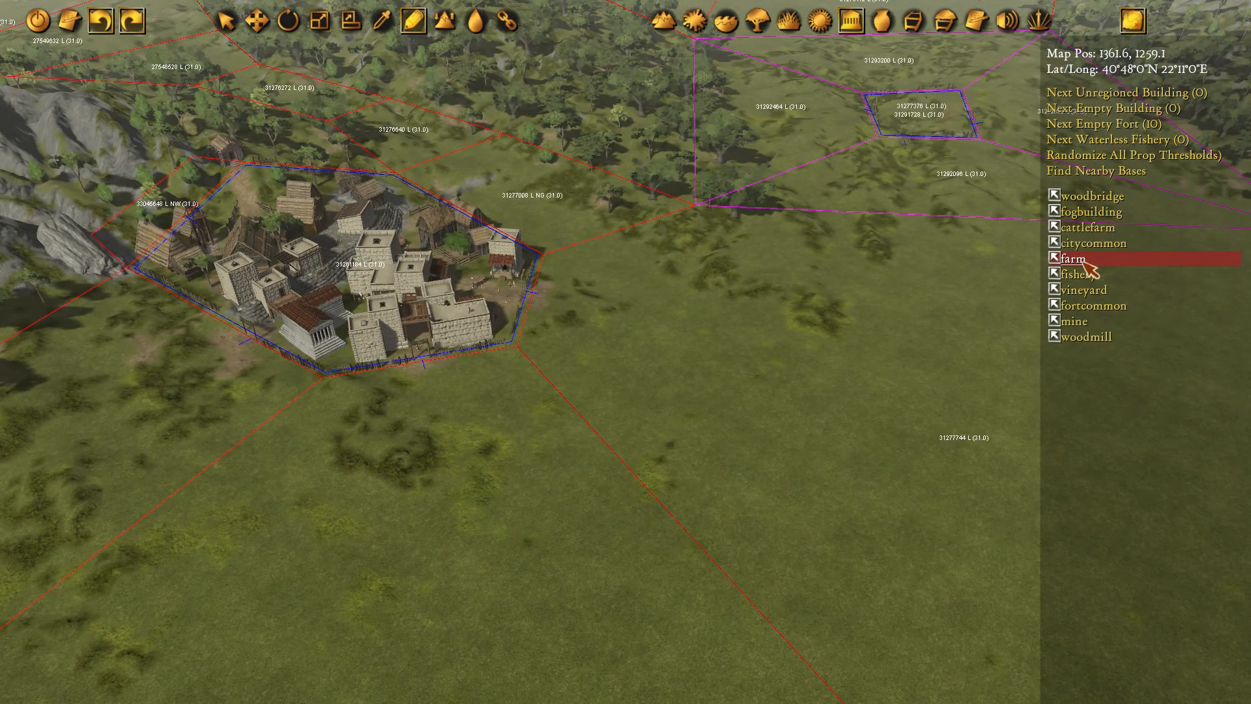
{"action": "key", "text": "w"}
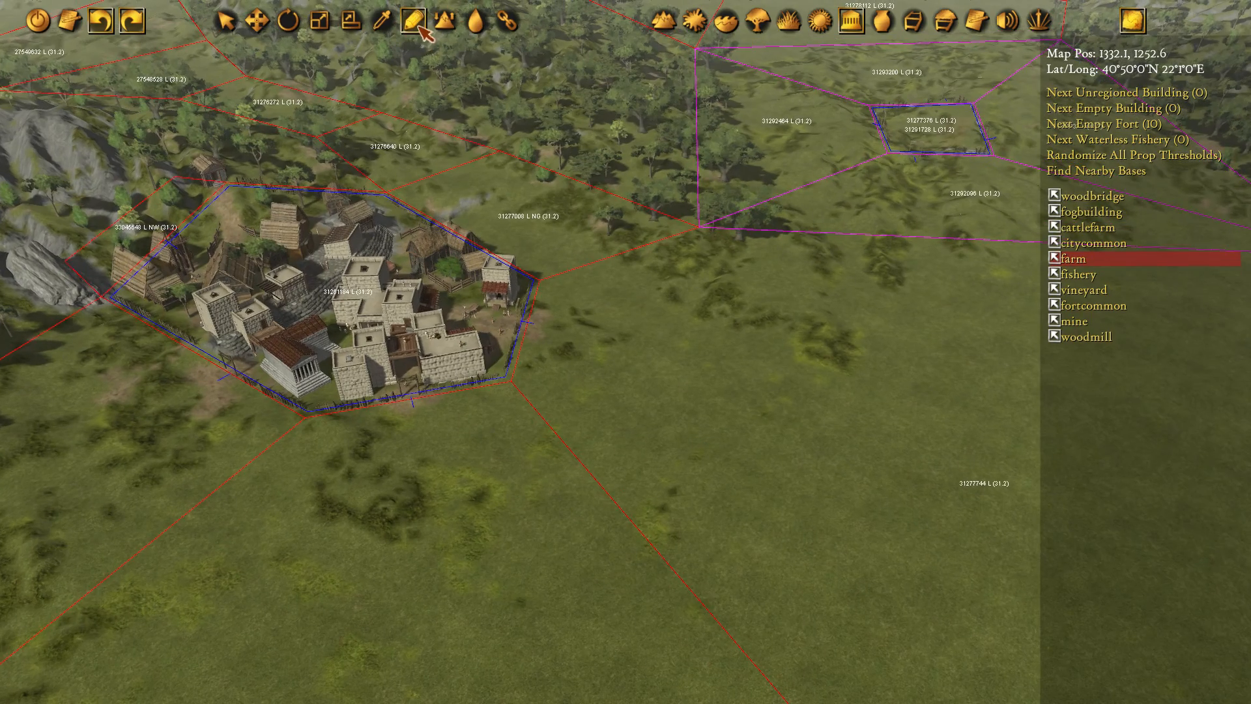
{"action": "key", "text": "s"}
{"action": "middle_click_drag", "start_coordinate": [753, 373], "coordinate": [730, 322]}
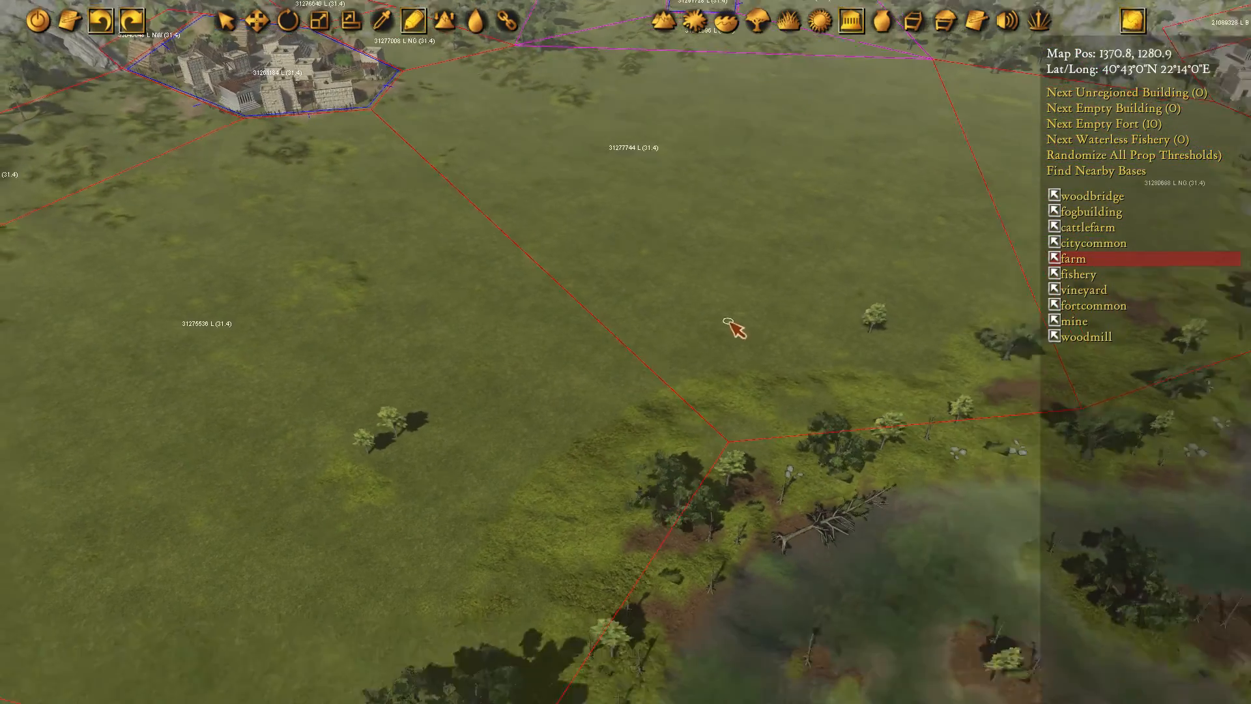
{"action": "key", "text": "s"}
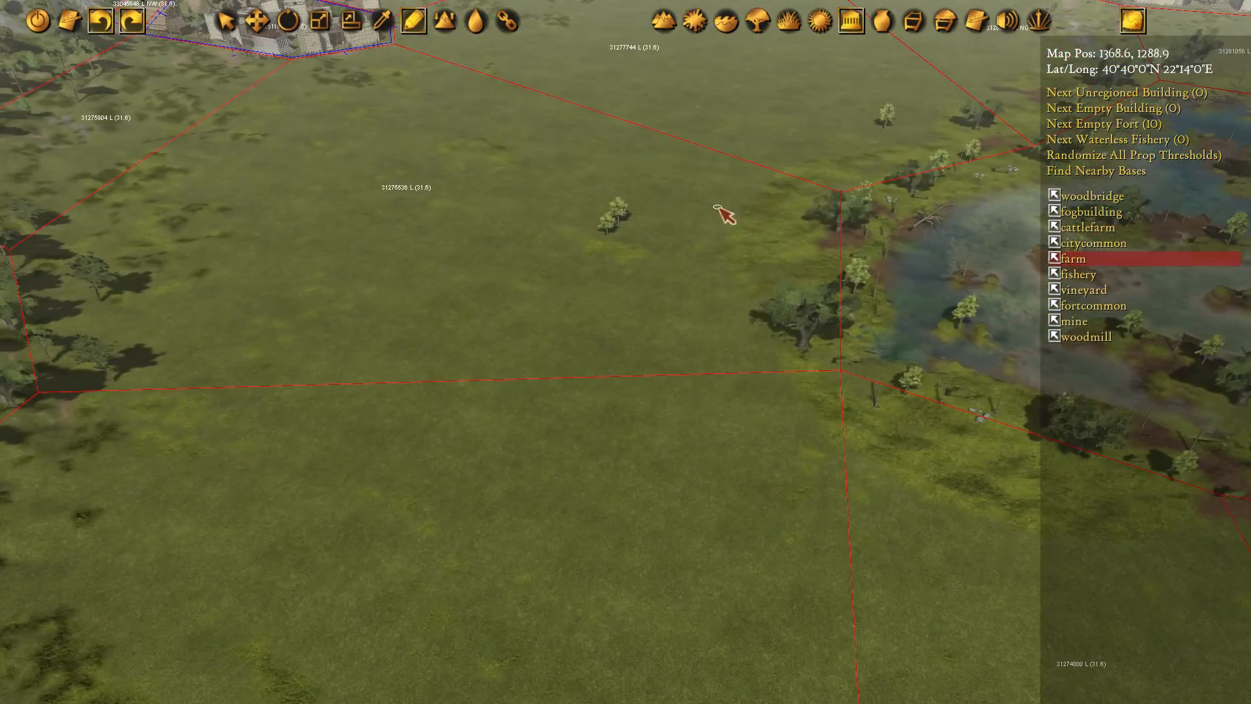
{"action": "middle_click_drag", "start_coordinate": [717, 207], "coordinate": [912, 194]}
{"action": "right_click_drag", "start_coordinate": [641, 246], "coordinate": [639, 245]}
{"action": "middle_click_drag", "start_coordinate": [769, 244], "coordinate": [323, 277]}
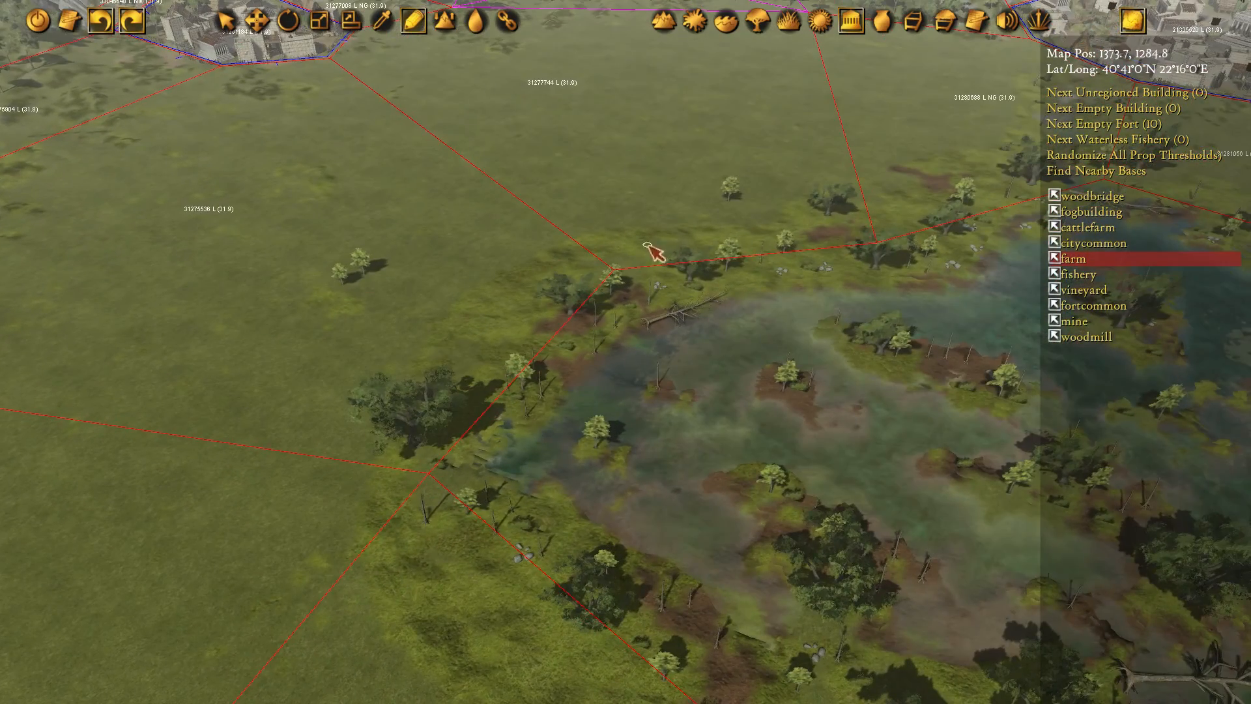
{"action": "middle_click_drag", "start_coordinate": [772, 243], "coordinate": [703, 352]}
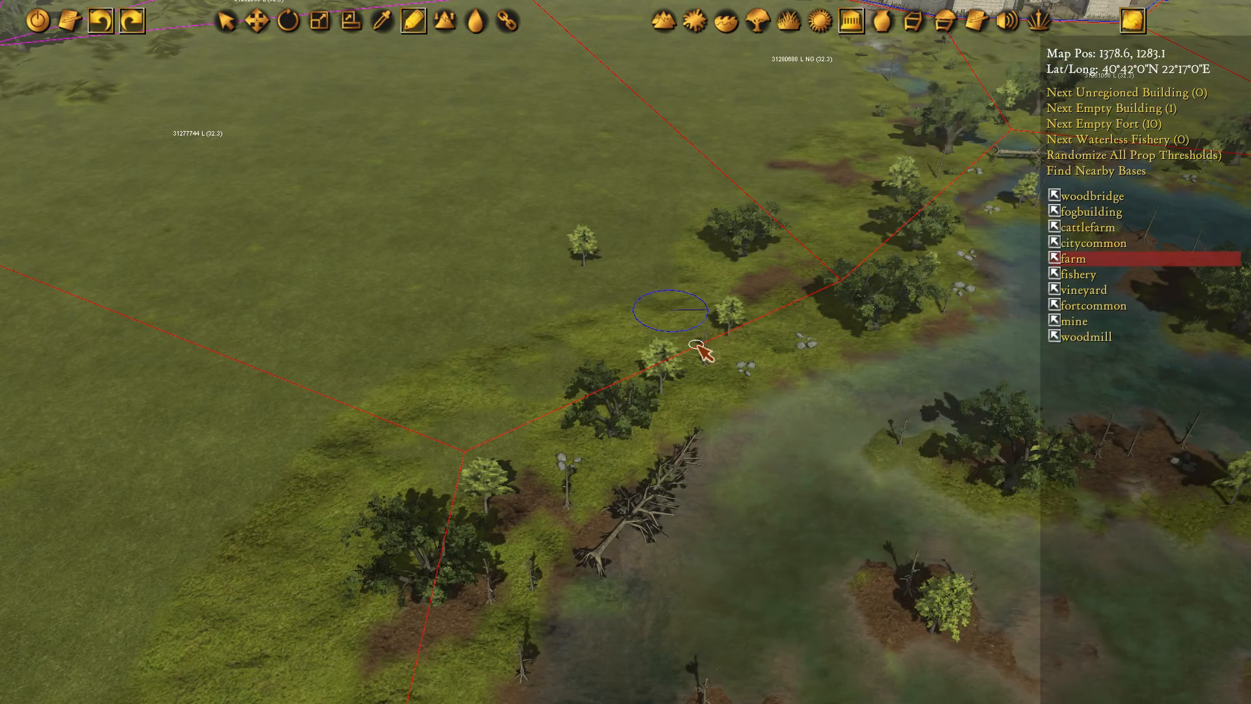
{"action": "key", "text": "Escape"}
Rotate the new farm so that its direction marker points northwest
{"action": "left_click", "coordinate": [681, 321]}
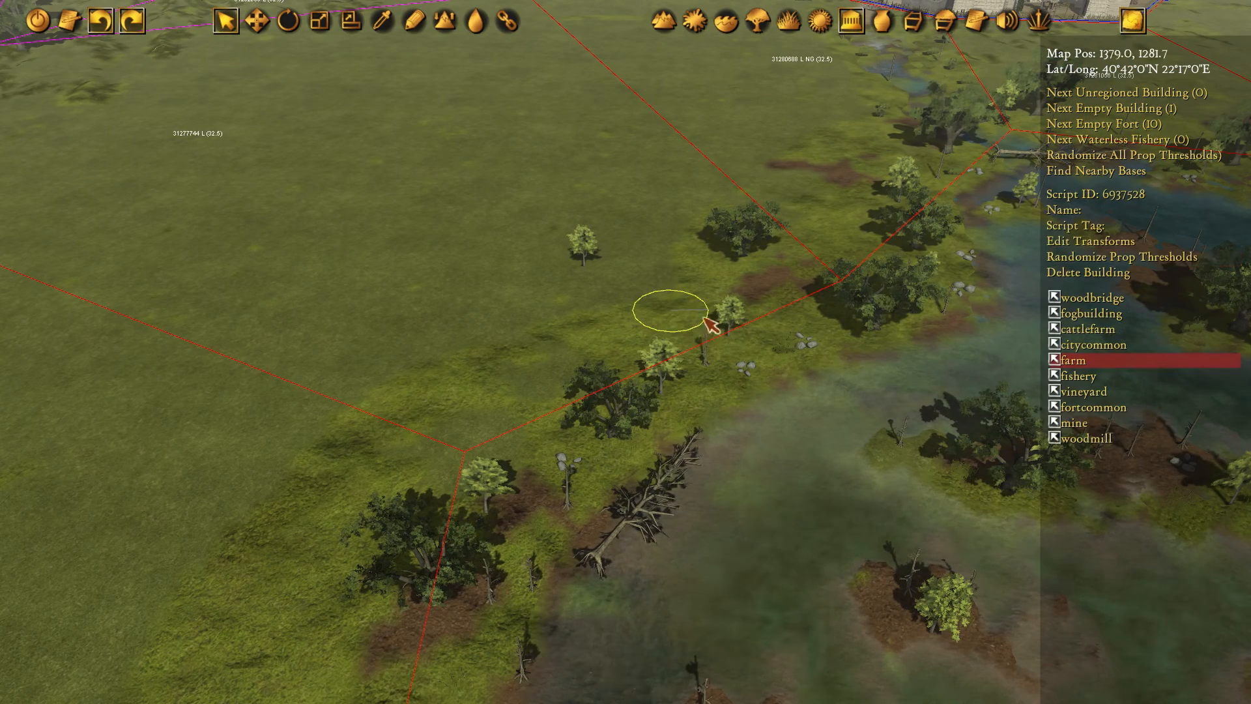
{"action": "middle_click_drag", "start_coordinate": [746, 328], "coordinate": [753, 378]}
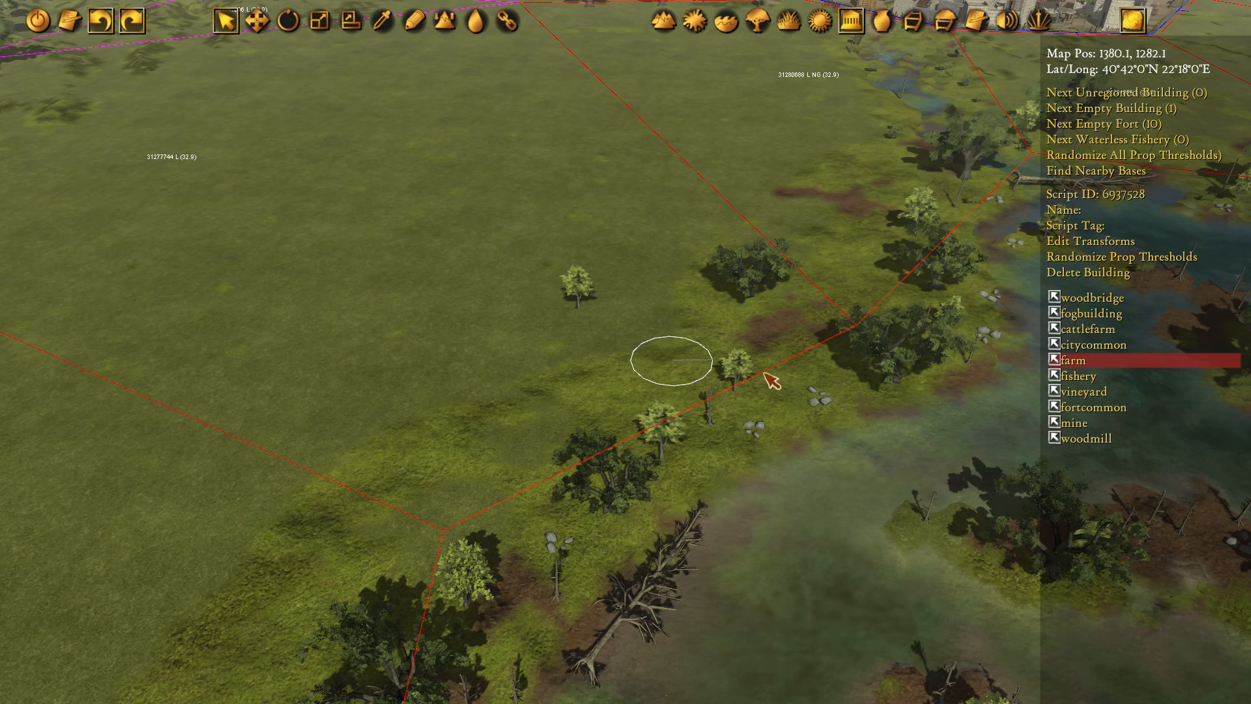
{"action": "key", "text": "e"}
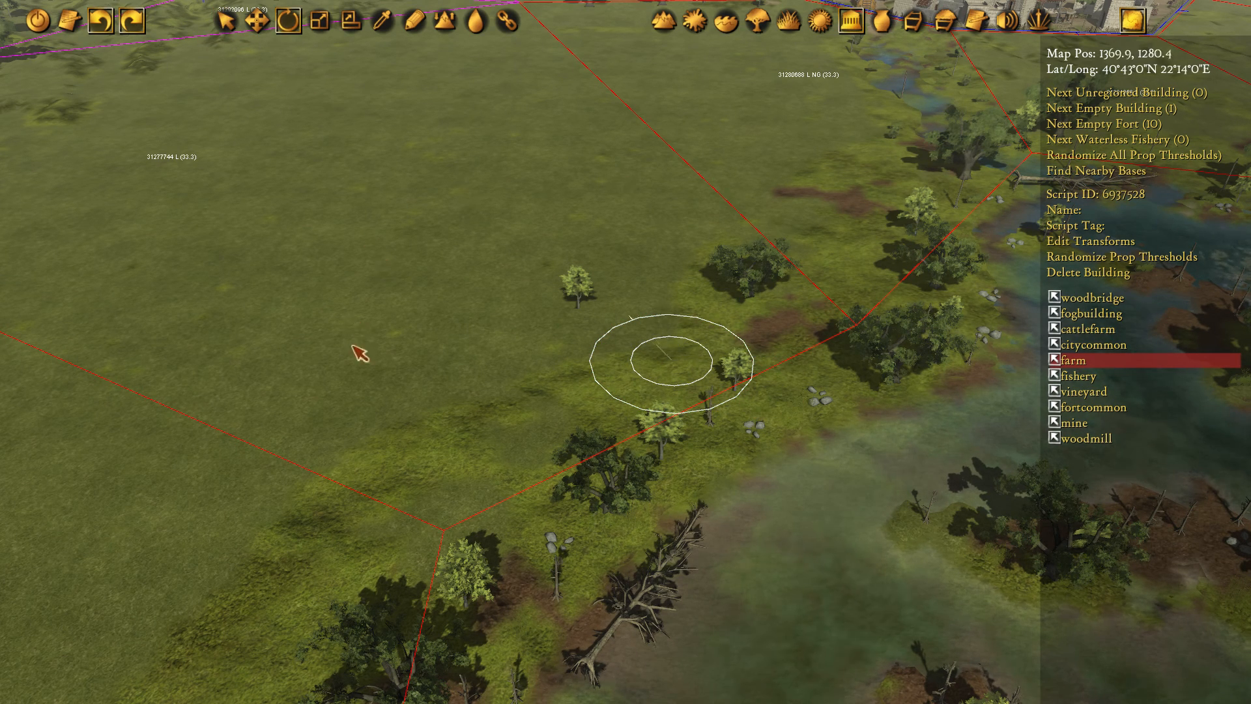
{"action": "left_click_drag", "start_coordinate": [357, 362], "coordinate": [369, 359]}
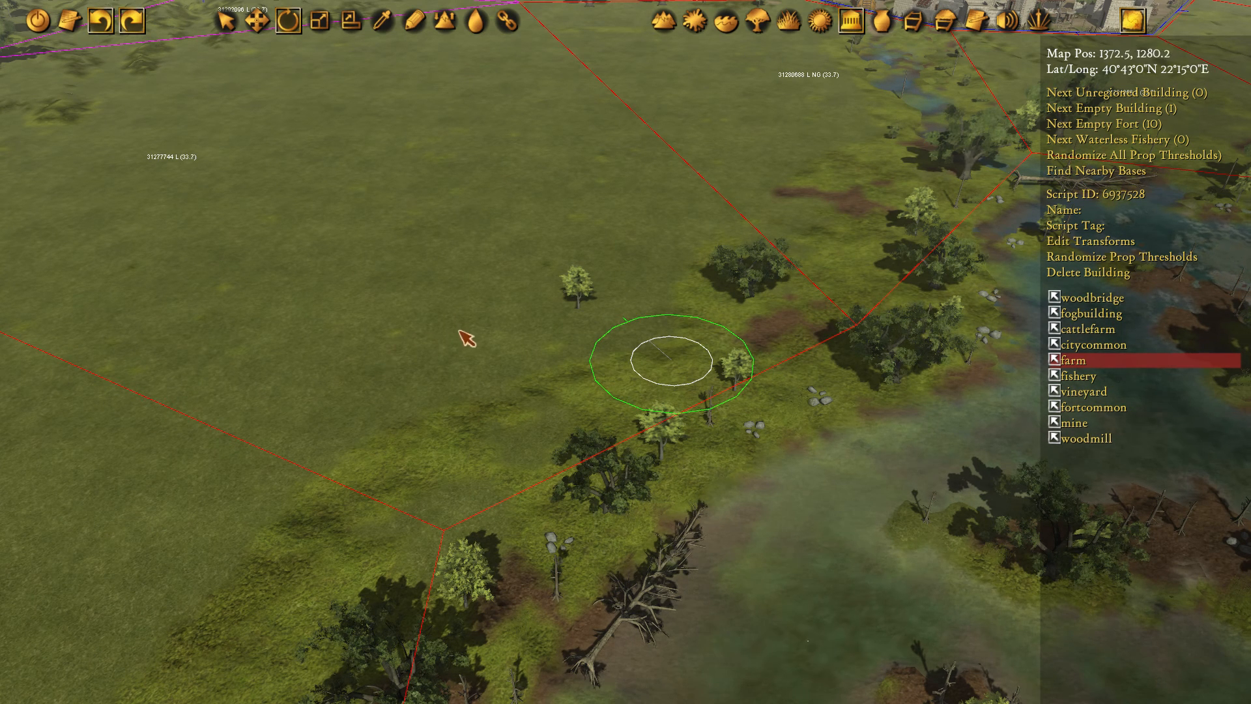
{"action": "left_click", "coordinate": [487, 281]}
{"action": "key", "text": "Escape"}
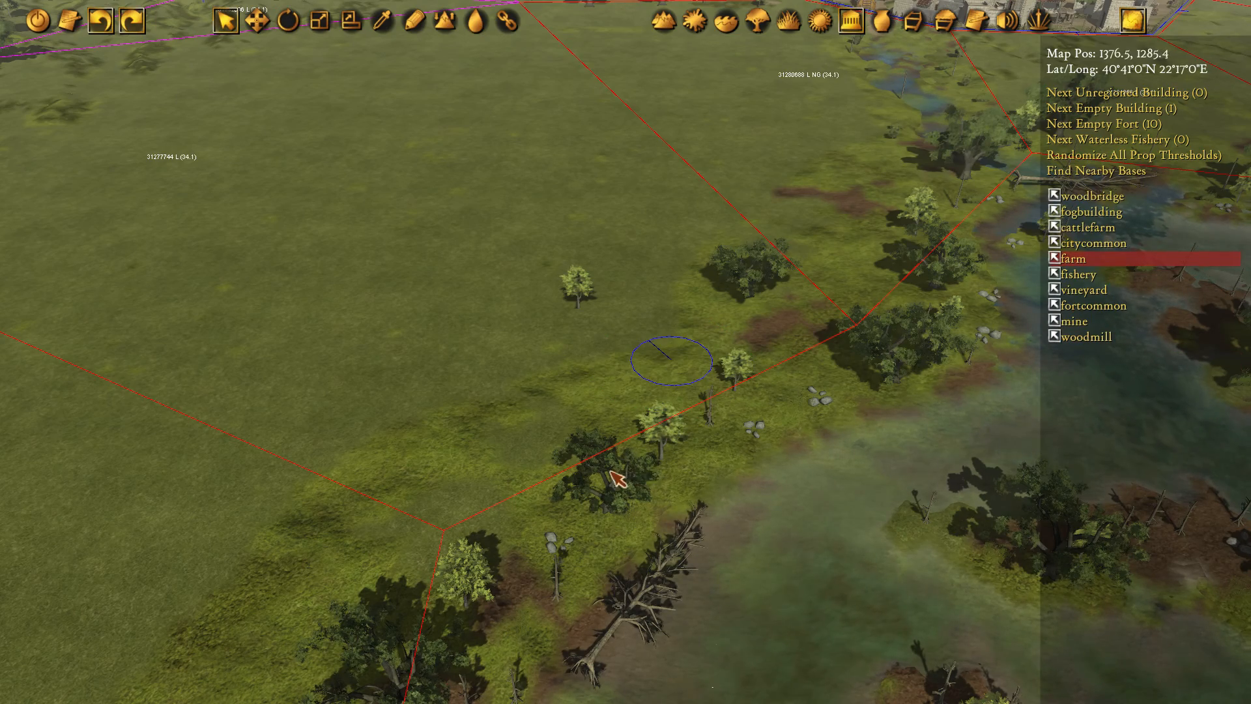
Move the farm east across the region border to the marsh shore and then north beside the large trees
{"action": "left_click_drag", "start_coordinate": [577, 439], "coordinate": [707, 360]}
{"action": "middle_click_drag", "start_coordinate": [590, 291], "coordinate": [542, 359]}
{"action": "left_click", "coordinate": [700, 315]}
{"action": "key", "text": "w"}
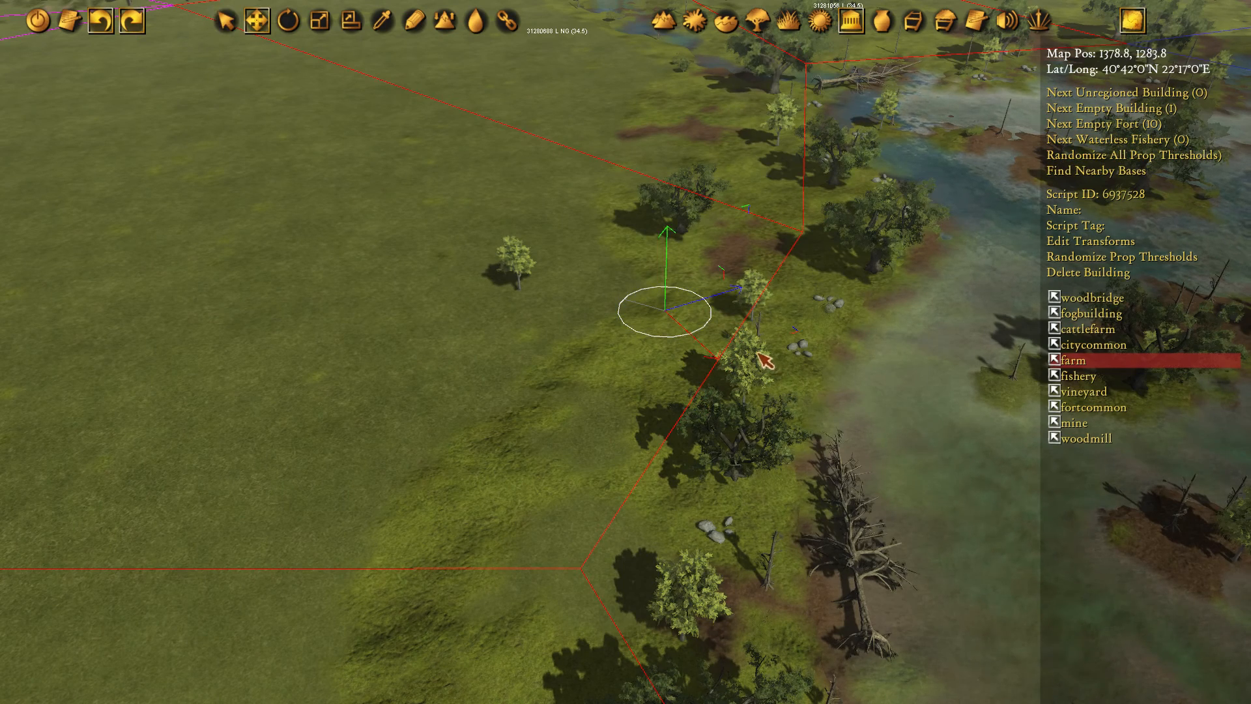
{"action": "left_click_drag", "start_coordinate": [800, 337], "coordinate": [942, 348]}
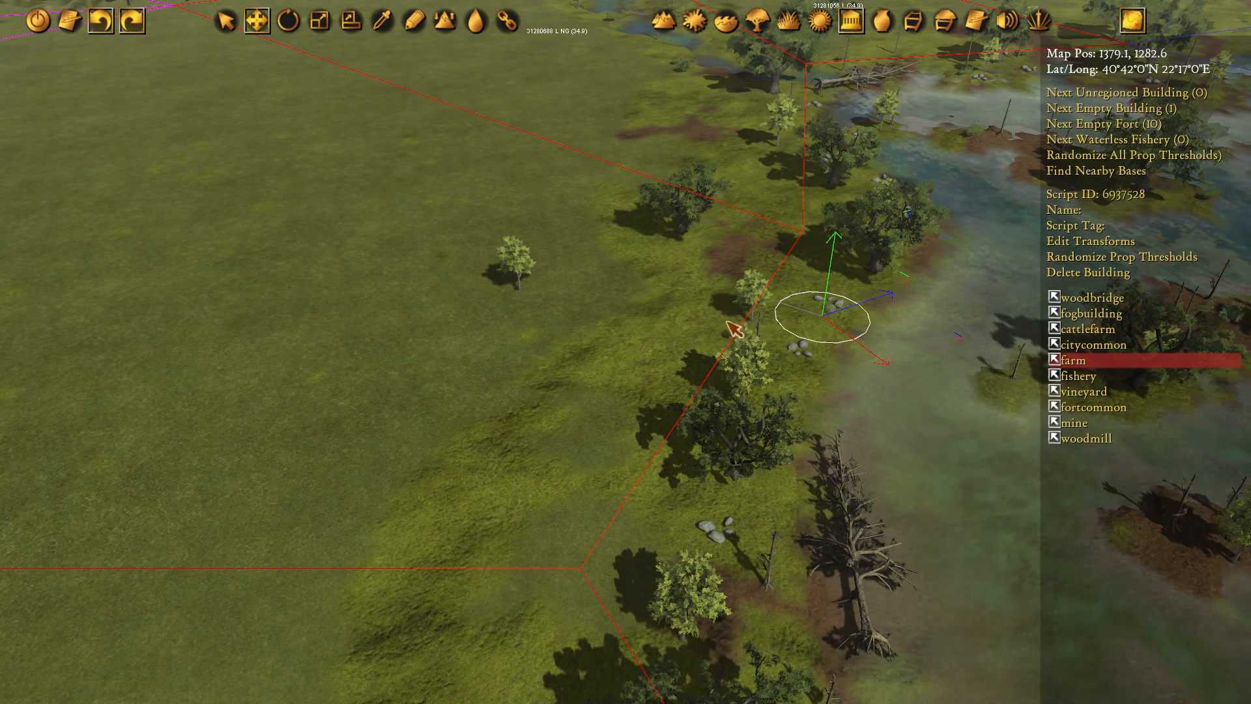
{"action": "left_click", "coordinate": [596, 335]}
{"action": "left_click", "coordinate": [829, 324]}
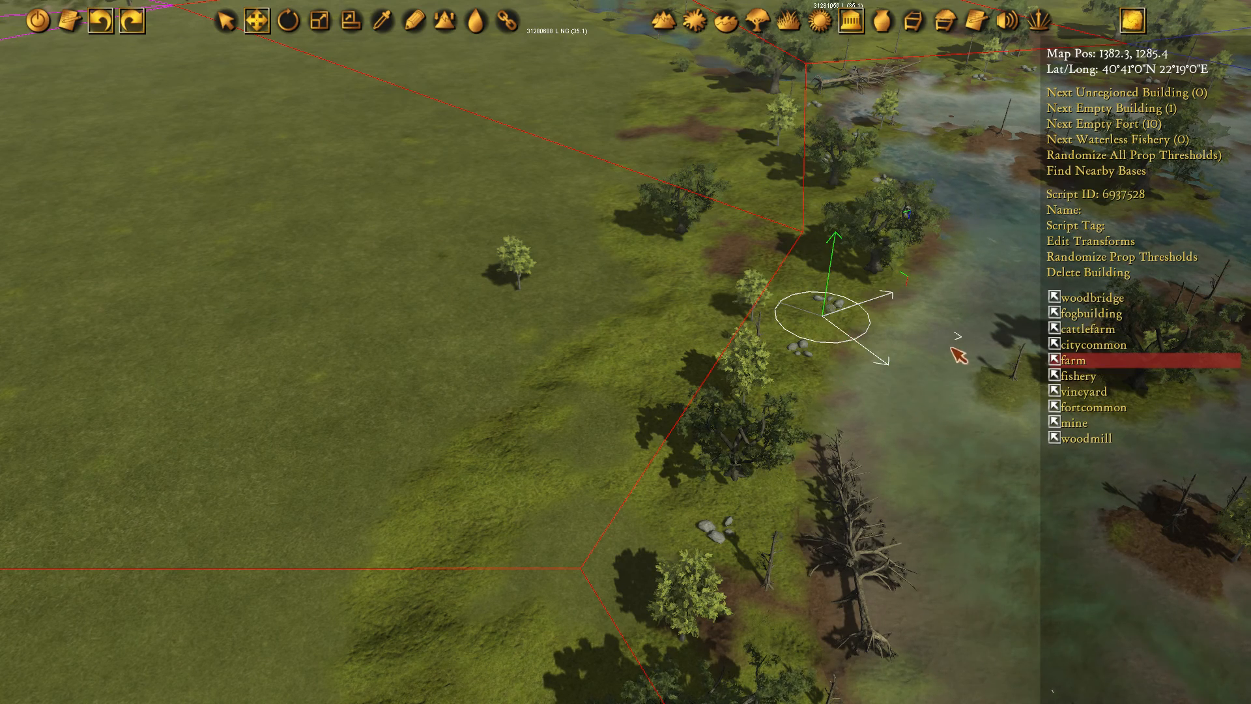
{"action": "left_click_drag", "start_coordinate": [965, 336], "coordinate": [972, 214]}
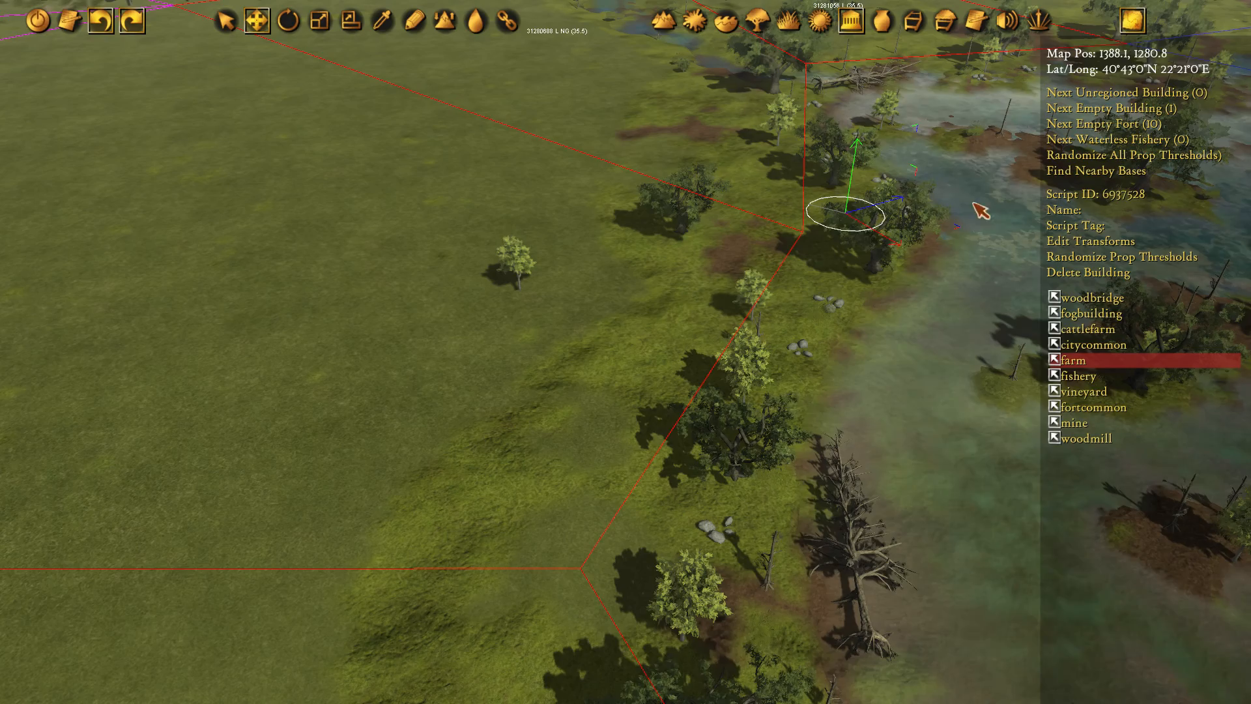
Deselect the farm, return to it with Next Empty Building, and check its location on the overview map
{"action": "left_click", "coordinate": [908, 353]}
{"action": "key", "text": "a"}
{"action": "key", "text": "s"}
{"action": "key", "text": "a"}
{"action": "key", "text": "a"}
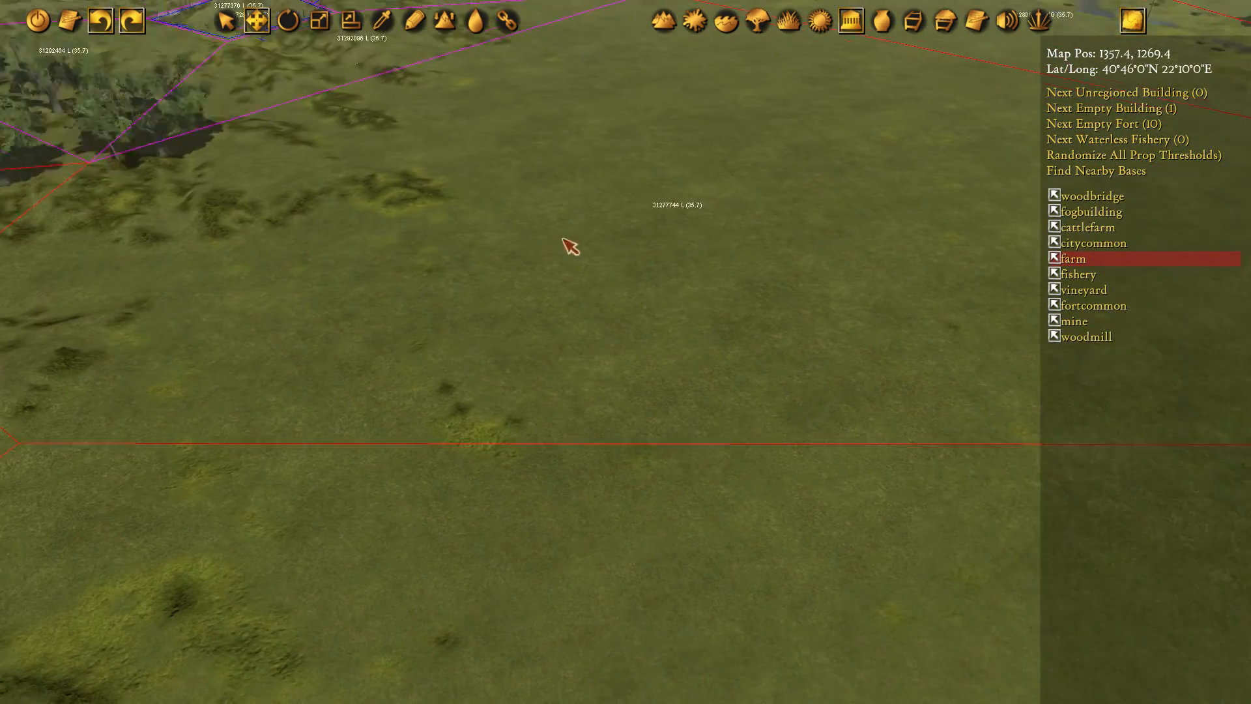
{"action": "left_click", "coordinate": [1132, 108]}
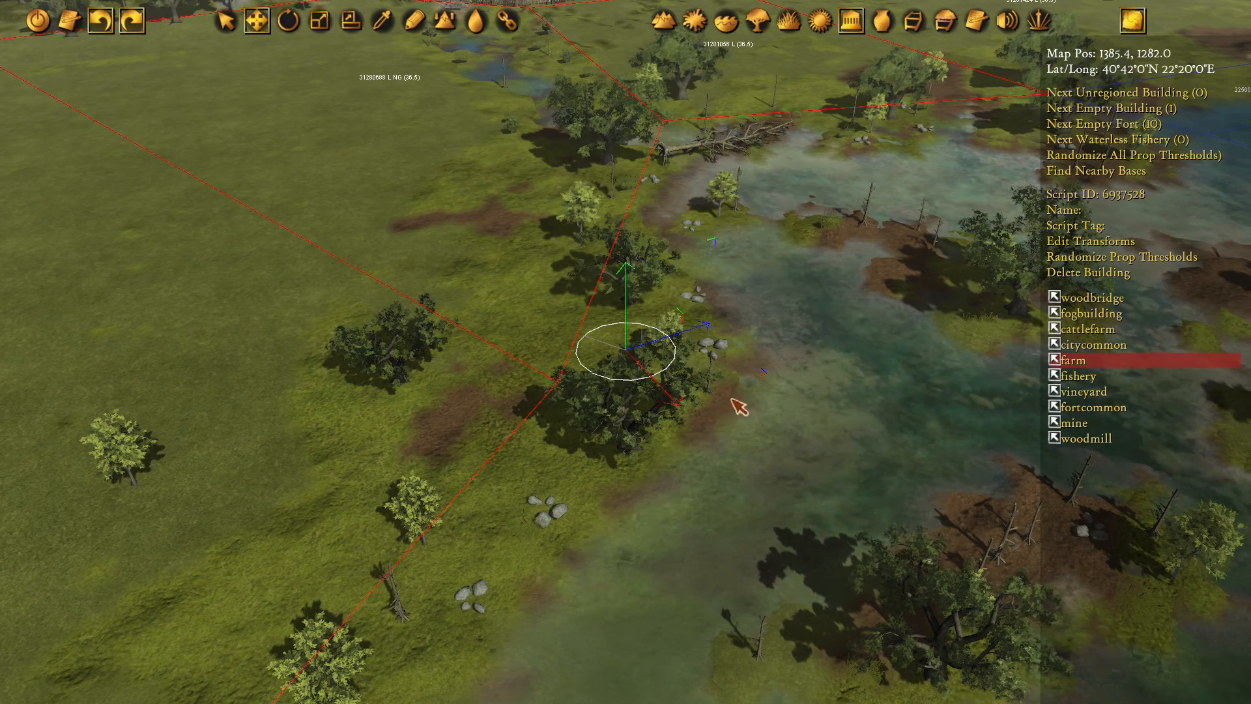
{"action": "left_click_drag", "start_coordinate": [738, 406], "coordinate": [669, 338]}
{"action": "scroll", "coordinate": [515, 311], "scroll_direction": "down", "scroll_amount": 3}
{"action": "left_click_drag", "start_coordinate": [185, 332], "coordinate": [750, 368]}
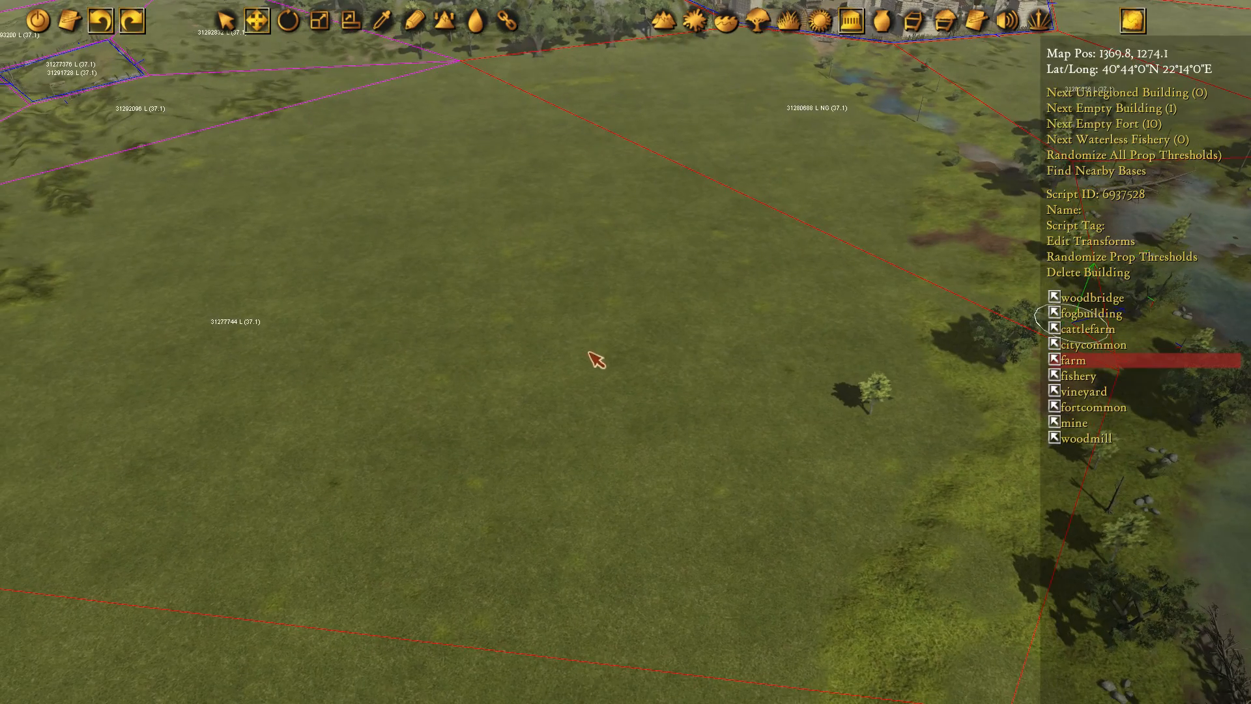
{"action": "scroll", "coordinate": [595, 358], "scroll_direction": "down", "scroll_amount": 5}
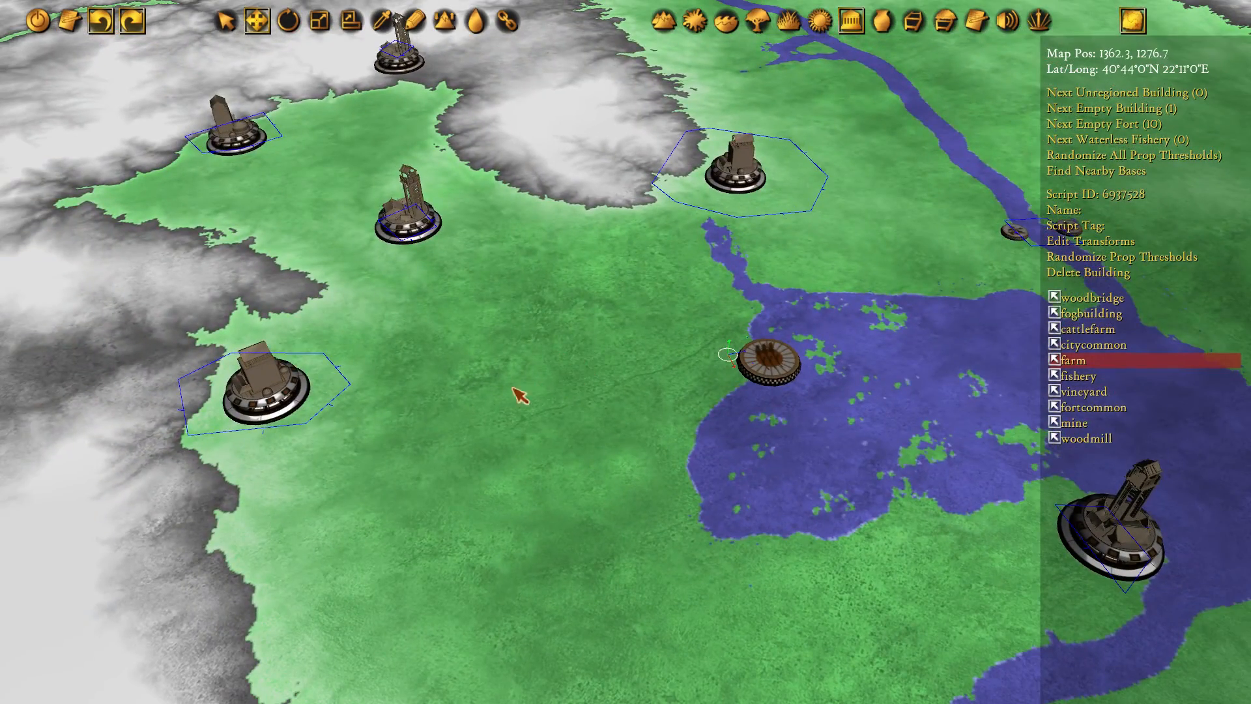
Place a second farm at the wooded foot of the hills northeast of the fenced plot and activate the Rotate tool
{"action": "key", "text": "p"}
{"action": "left_click_drag", "start_coordinate": [360, 341], "coordinate": [444, 314]}
{"action": "scroll", "coordinate": [515, 177], "scroll_direction": "up", "scroll_amount": 5}
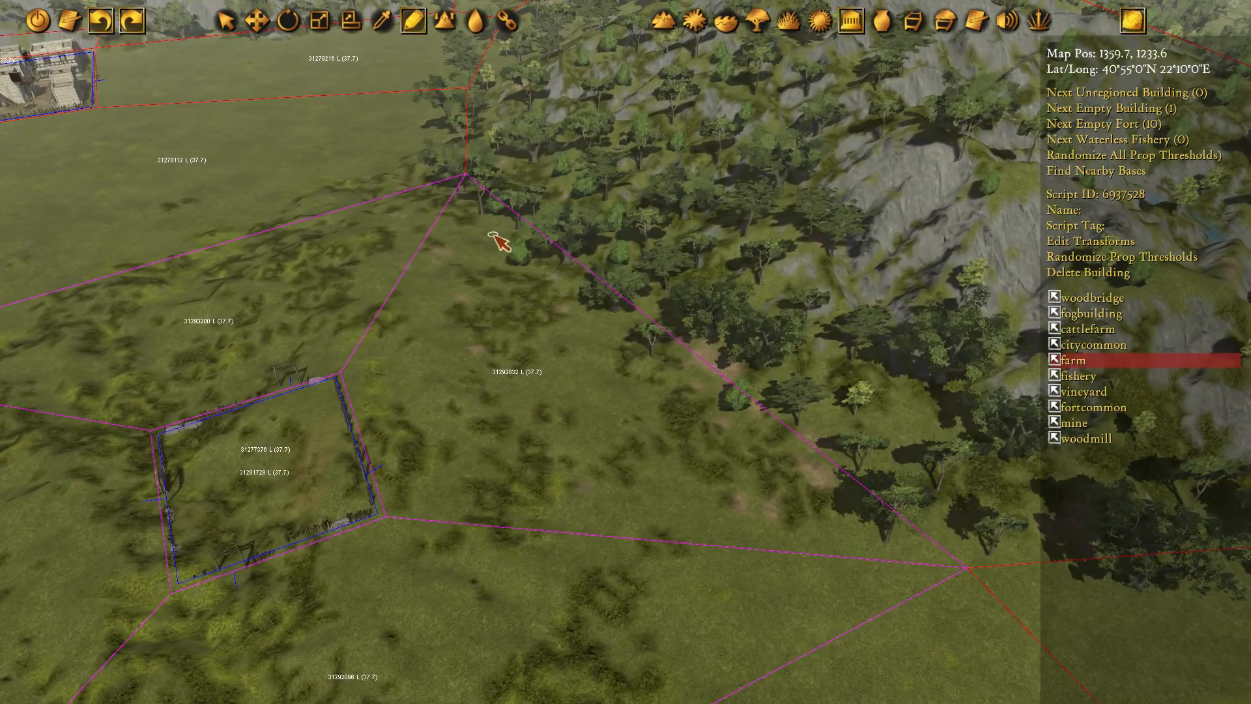
{"action": "left_click", "coordinate": [495, 236]}
{"action": "key", "text": "r"}
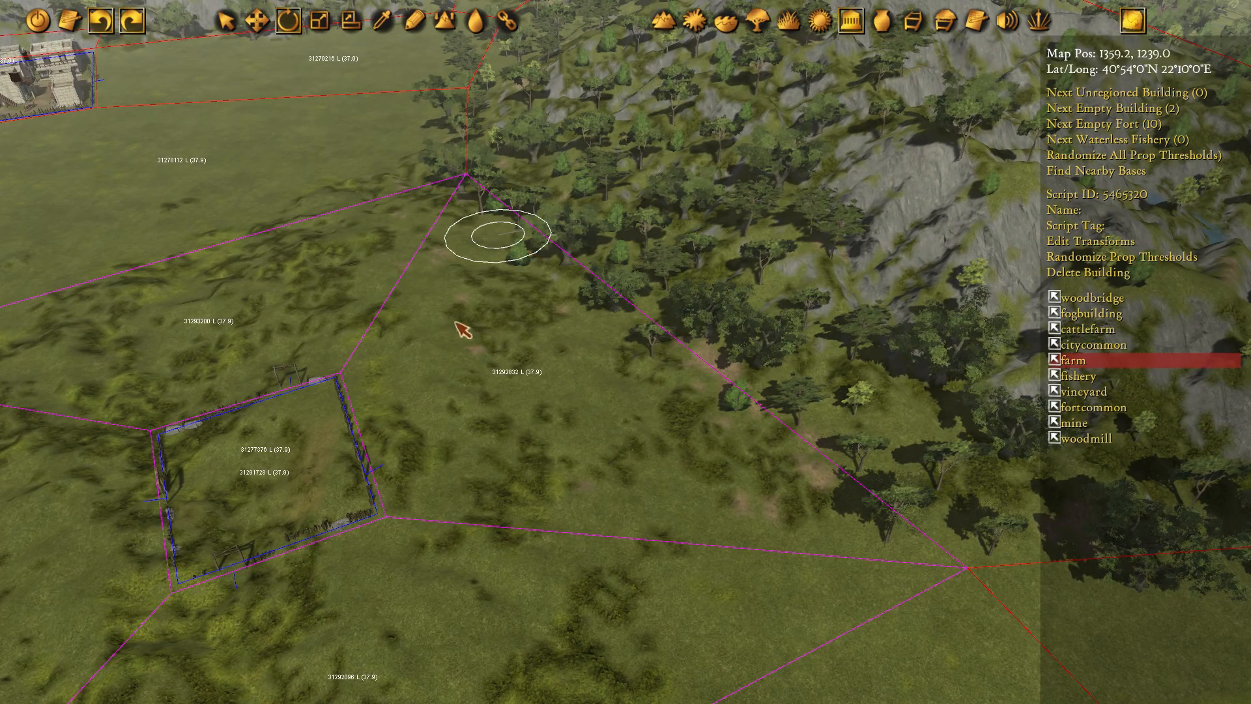
{"action": "left_click_drag", "start_coordinate": [898, 319], "coordinate": [857, 255]}
{"action": "left_click_drag", "start_coordinate": [637, 433], "coordinate": [766, 370]}
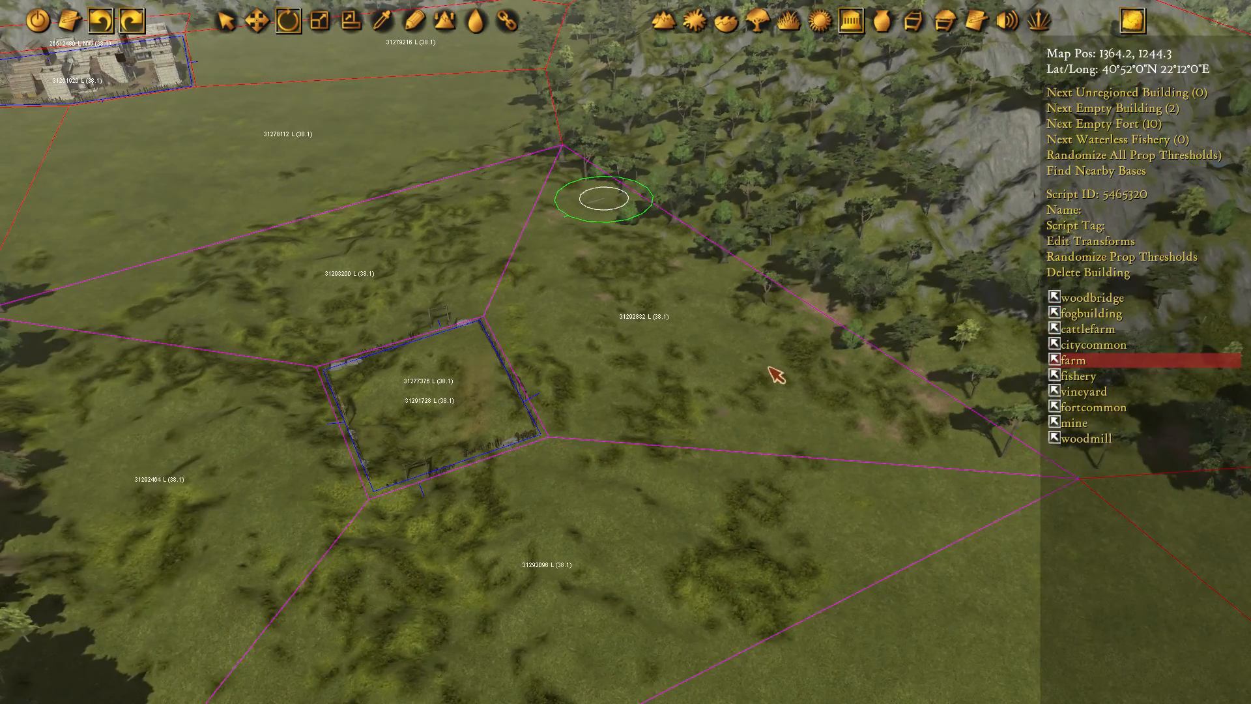
{"action": "left_click_drag", "start_coordinate": [642, 354], "coordinate": [729, 292]}
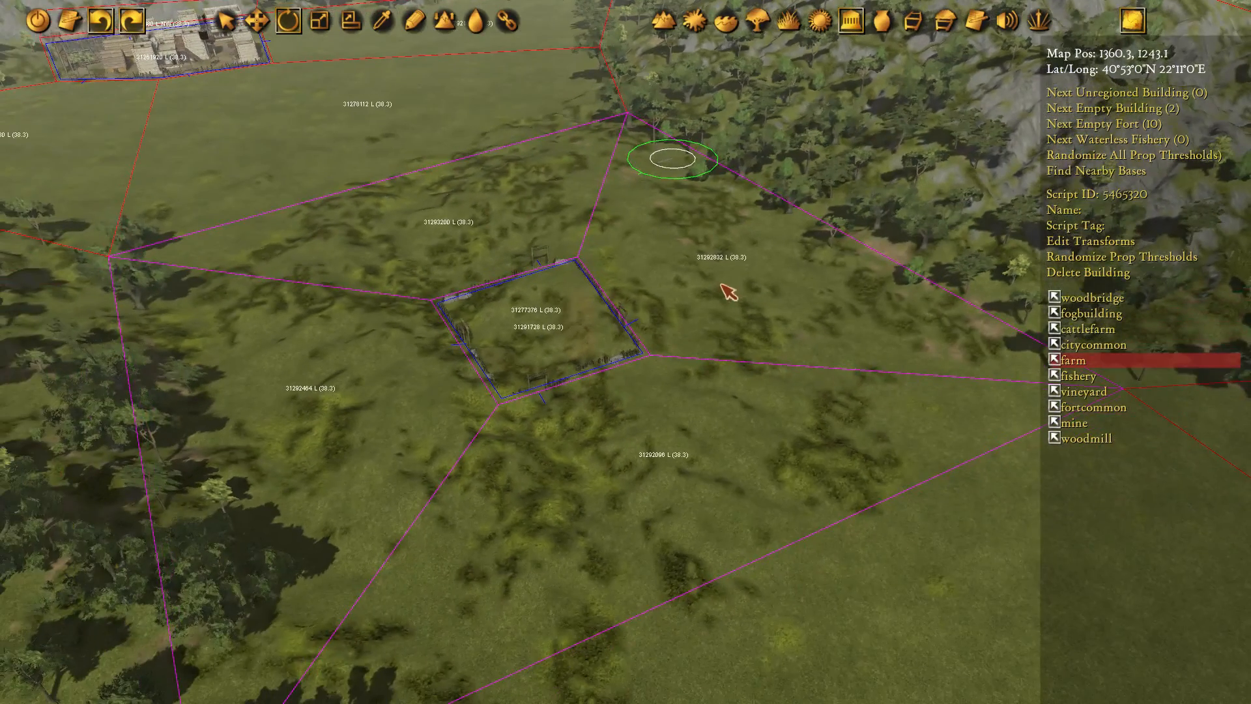
Examine both farms' positions among the towns, marsh and mountains on the overview map
{"action": "scroll", "coordinate": [698, 303], "scroll_direction": "down", "scroll_amount": 10}
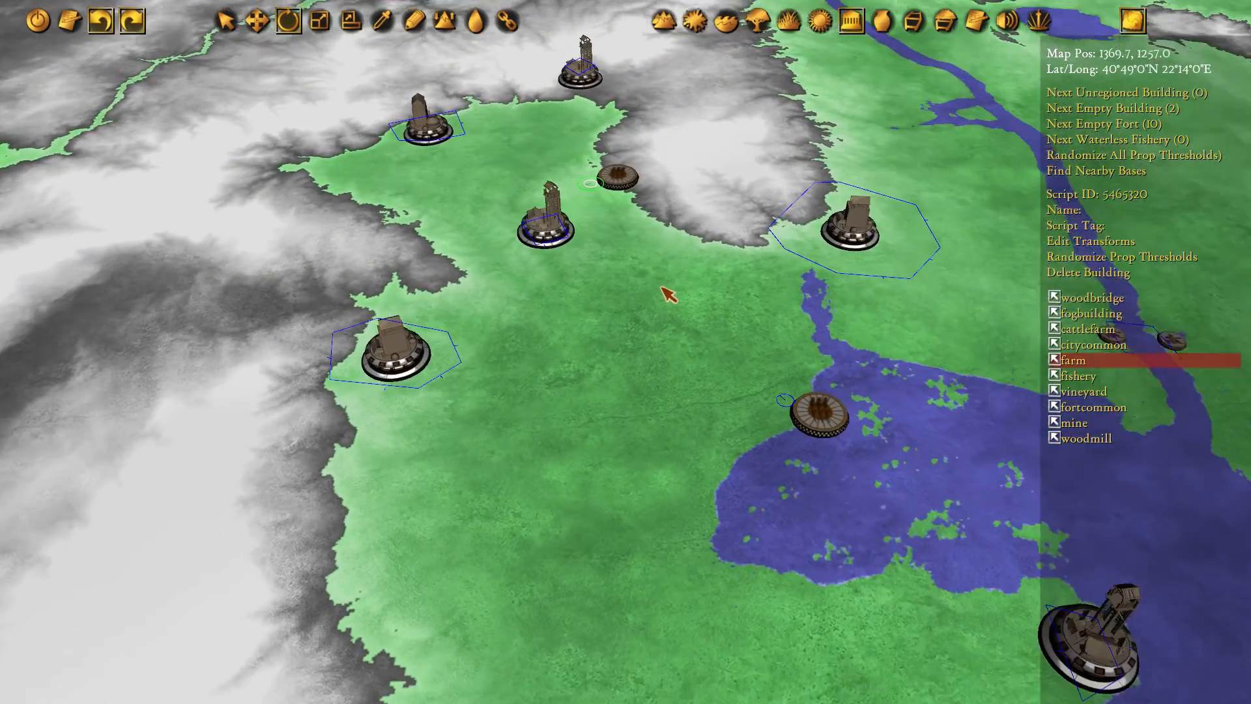
{"action": "left_click_drag", "start_coordinate": [669, 295], "coordinate": [571, 285]}
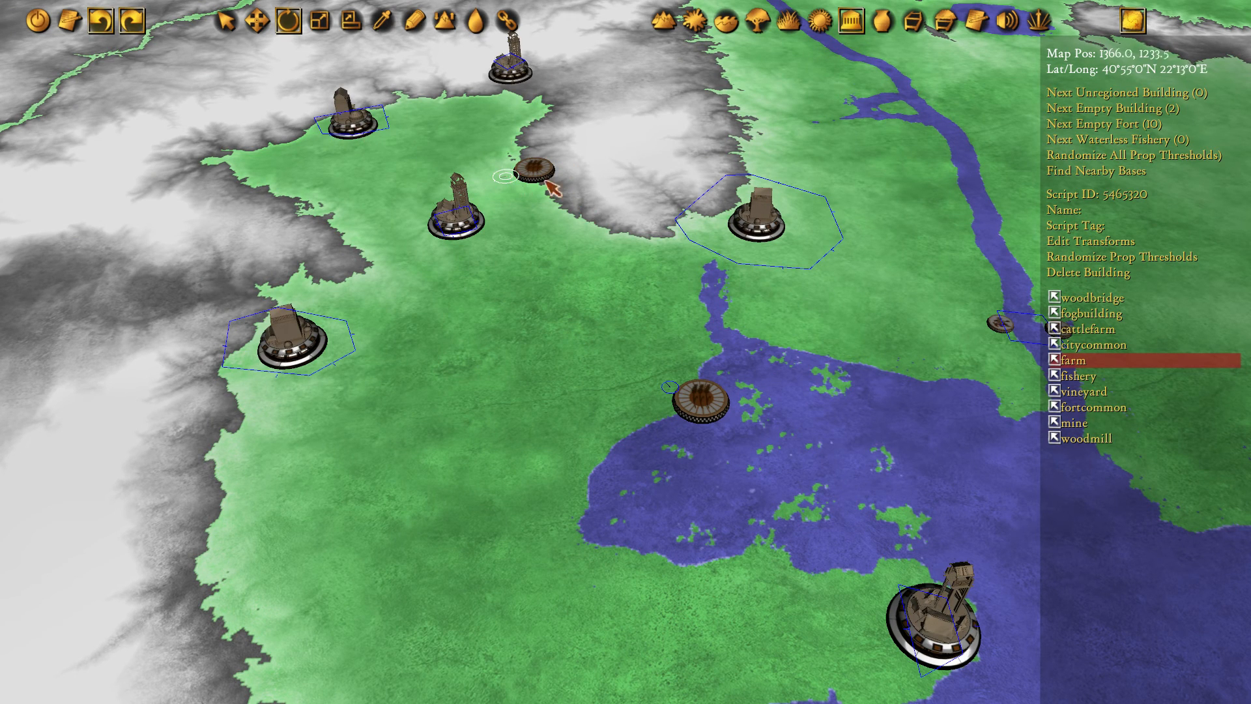
{"action": "middle_click_drag", "start_coordinate": [507, 171], "coordinate": [574, 199]}
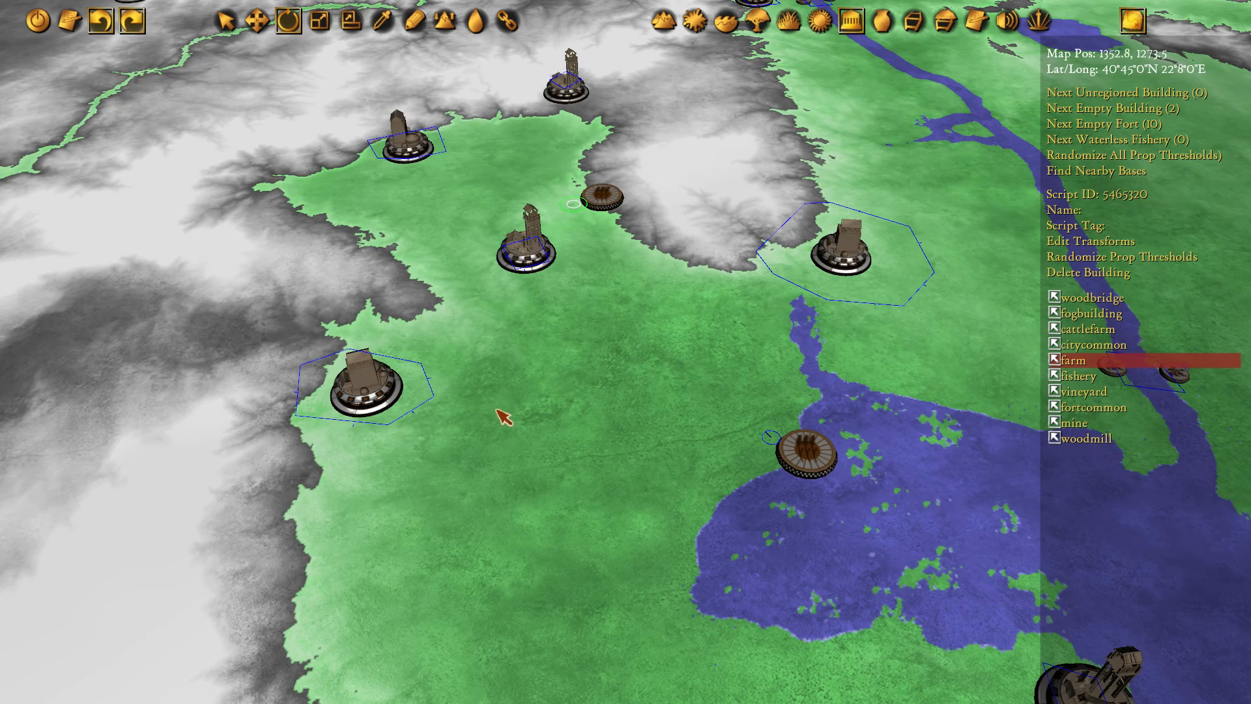
{"action": "middle_click_drag", "start_coordinate": [504, 417], "coordinate": [582, 312]}
{"action": "scroll", "coordinate": [669, 197], "scroll_direction": "down", "scroll_amount": 2}
{"action": "middle_click_drag", "start_coordinate": [669, 197], "coordinate": [609, 215]}
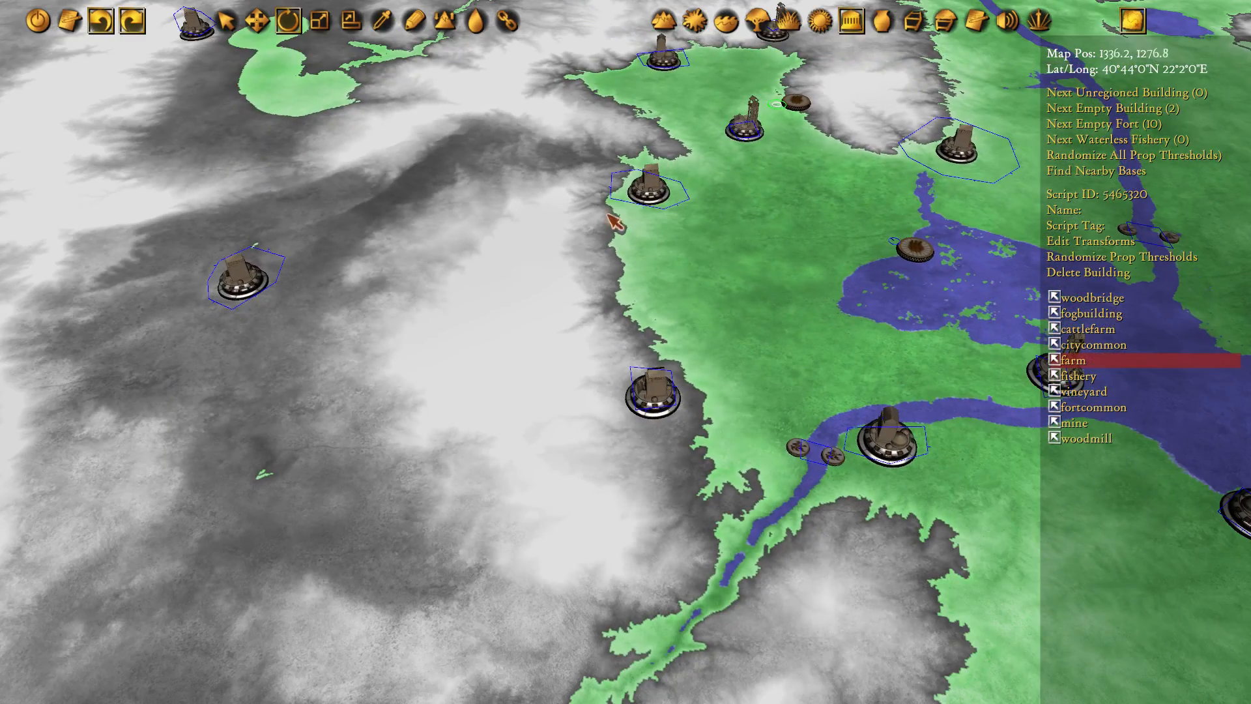
{"action": "middle_click_drag", "start_coordinate": [287, 160], "coordinate": [246, 246]}
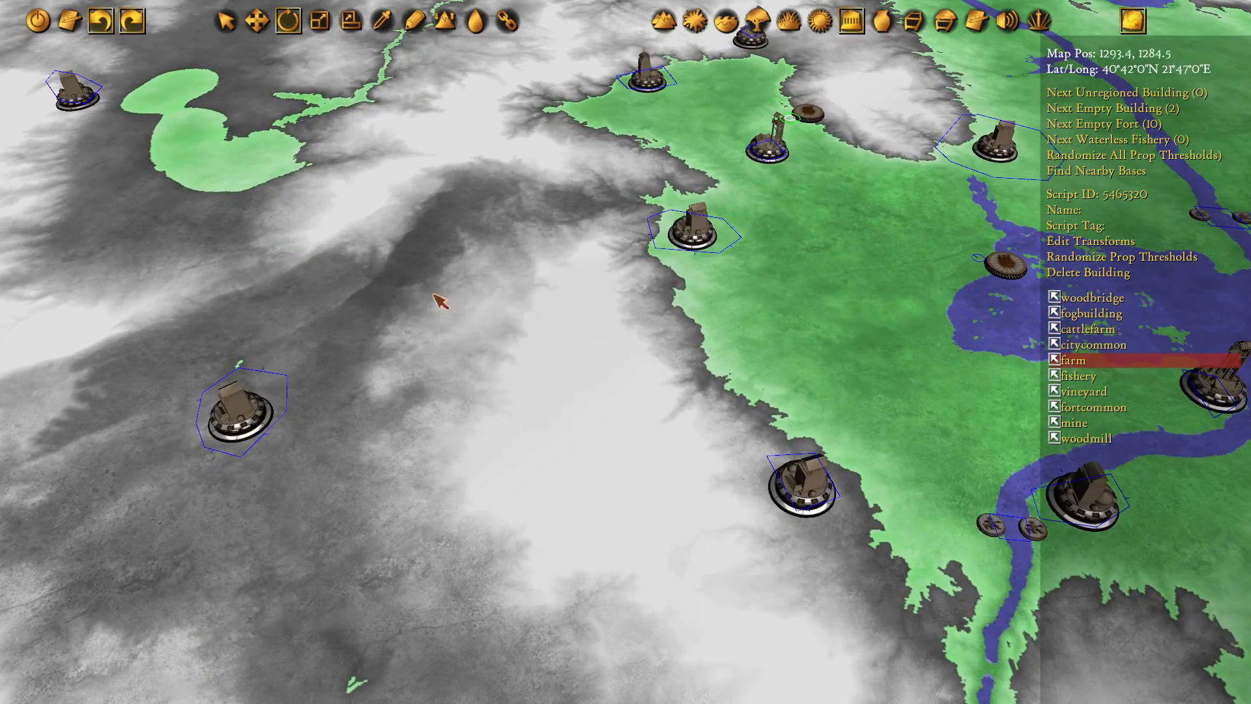
Place a mine in the wooded corner at the foot of the rocky hills southwest of the town and activate the Rotate tool
{"action": "scroll", "coordinate": [742, 280], "scroll_direction": "up", "scroll_amount": 10}
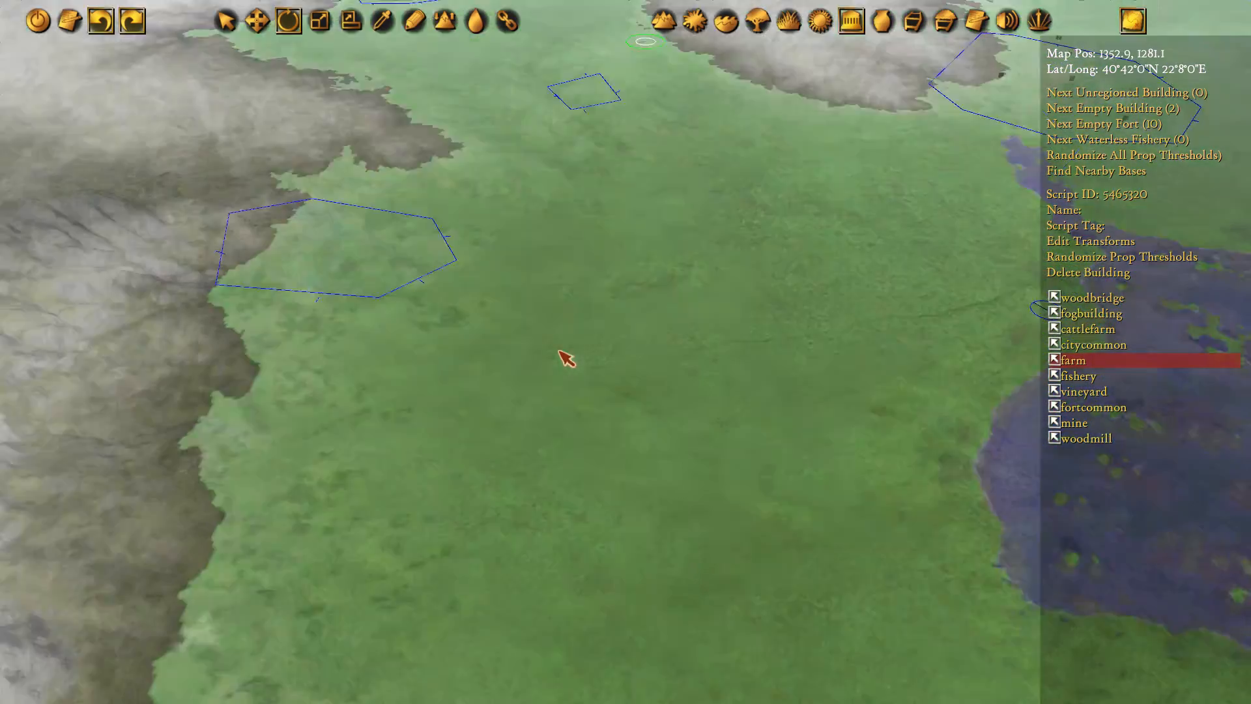
{"action": "scroll", "coordinate": [562, 353], "scroll_direction": "down", "scroll_amount": 3}
{"action": "scroll", "coordinate": [567, 385], "scroll_direction": "up", "scroll_amount": 5}
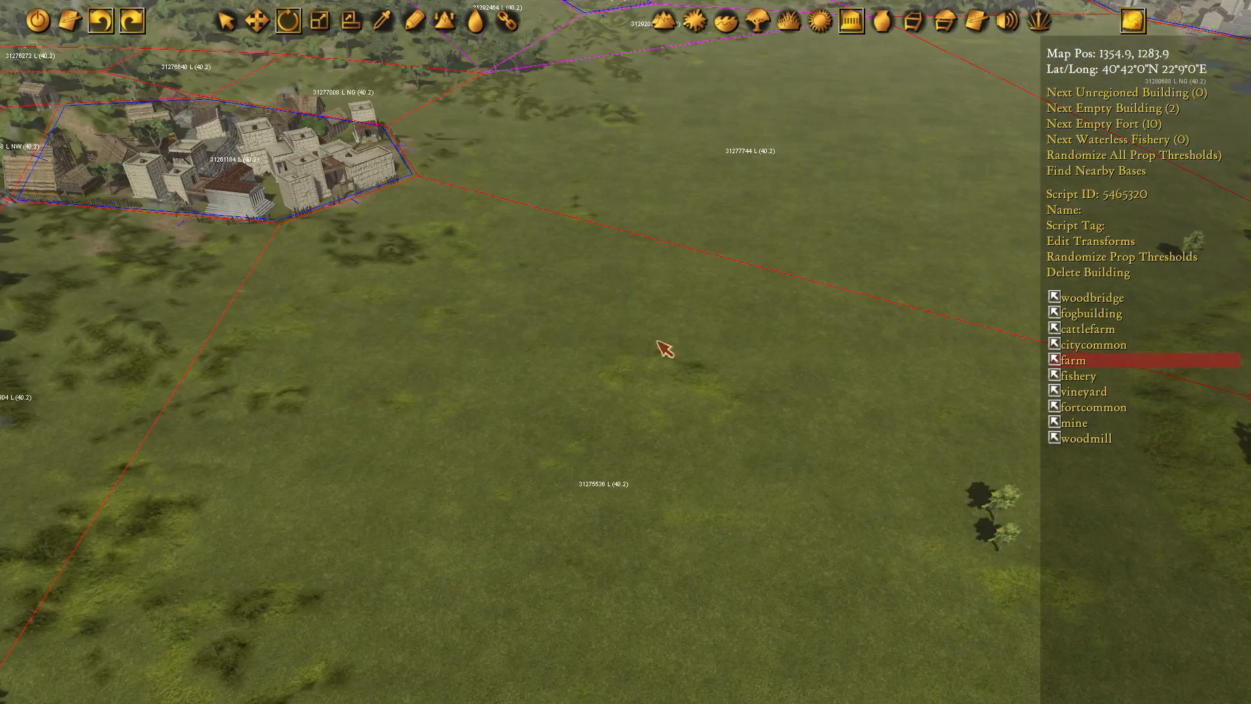
{"action": "scroll", "coordinate": [740, 365], "scroll_direction": "down", "scroll_amount": 2}
{"action": "middle_click_drag", "start_coordinate": [566, 380], "coordinate": [812, 295]}
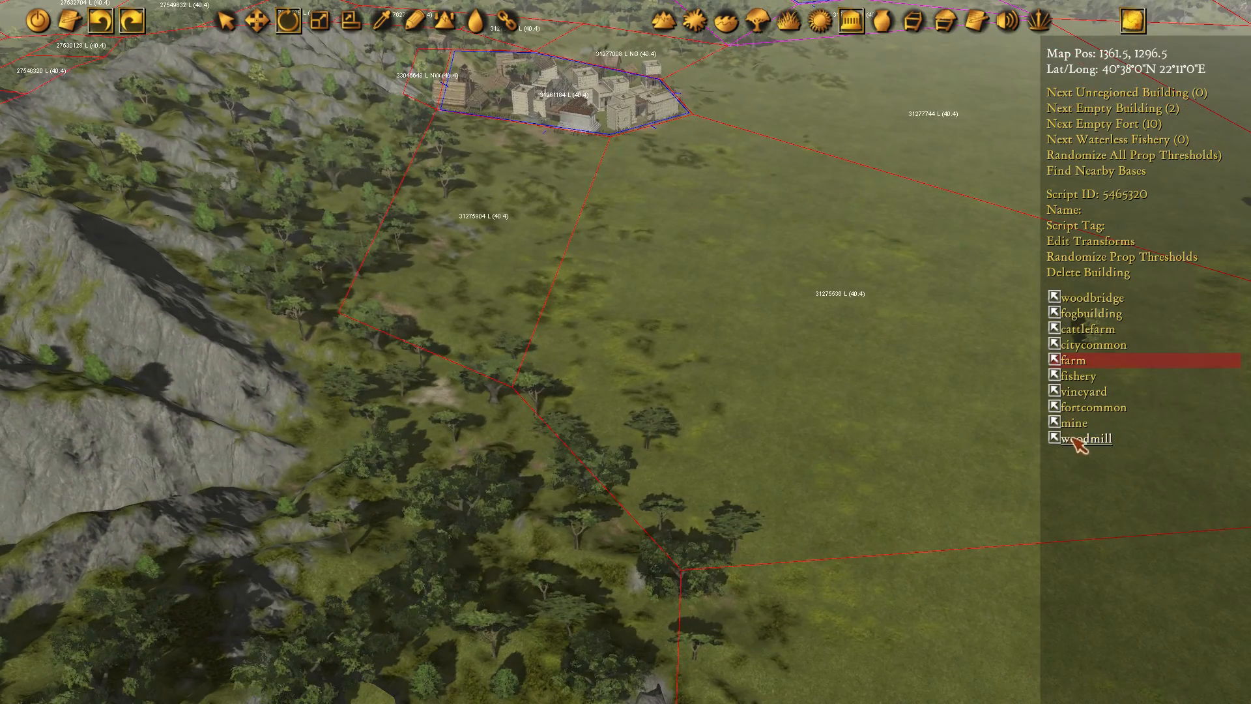
{"action": "left_click", "coordinate": [1073, 423]}
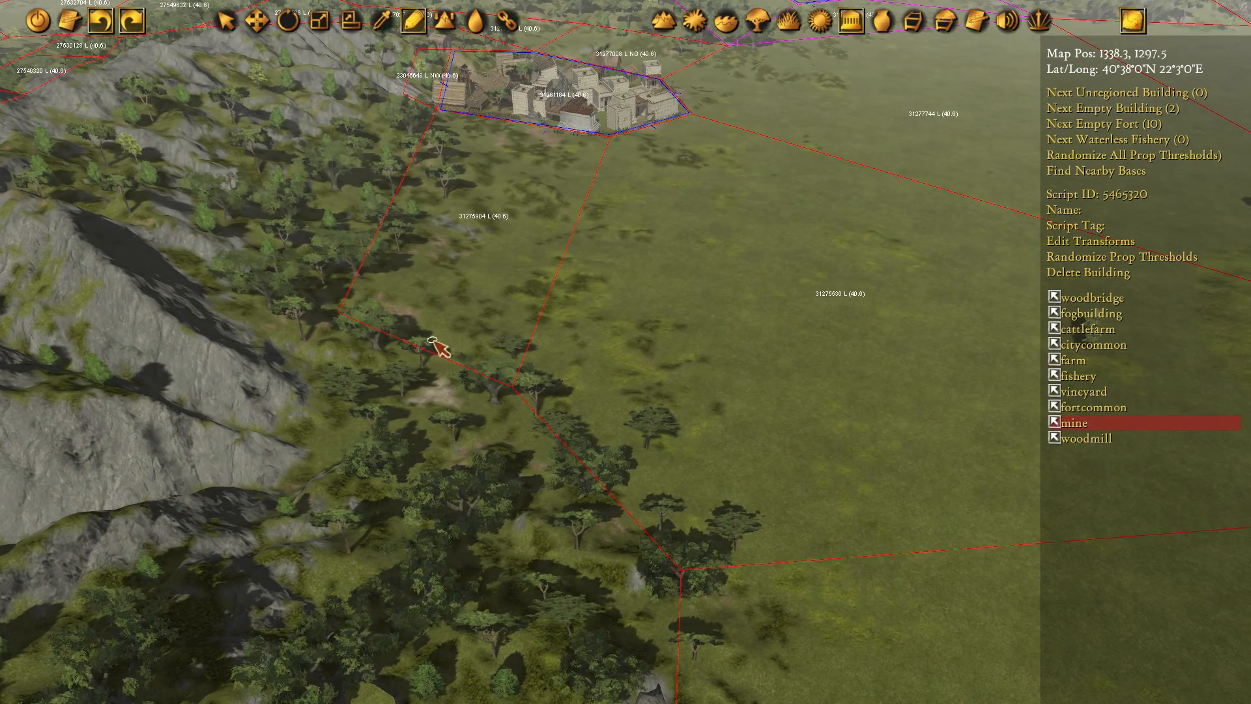
{"action": "middle_click_drag", "start_coordinate": [433, 341], "coordinate": [413, 336]}
{"action": "scroll", "coordinate": [413, 335], "scroll_direction": "down", "scroll_amount": 1}
{"action": "left_click", "coordinate": [447, 284]}
{"action": "key", "text": "q"}
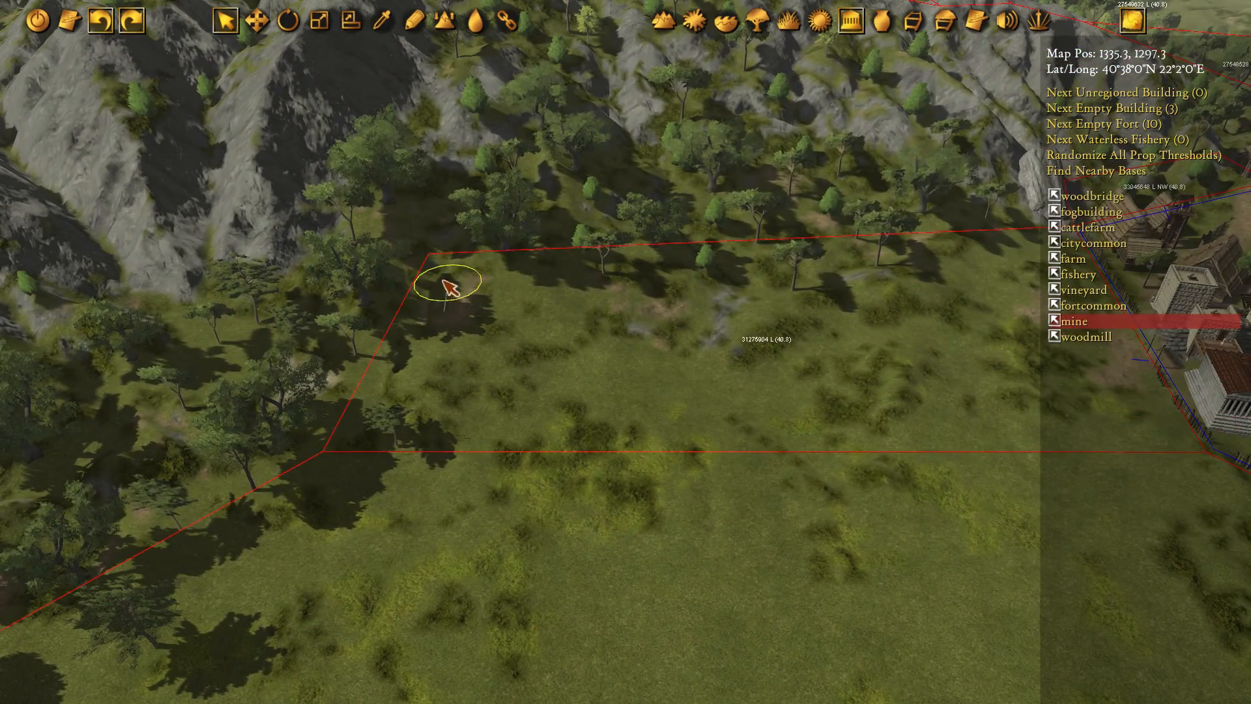
{"action": "left_click", "coordinate": [449, 286]}
{"action": "key", "text": "e"}
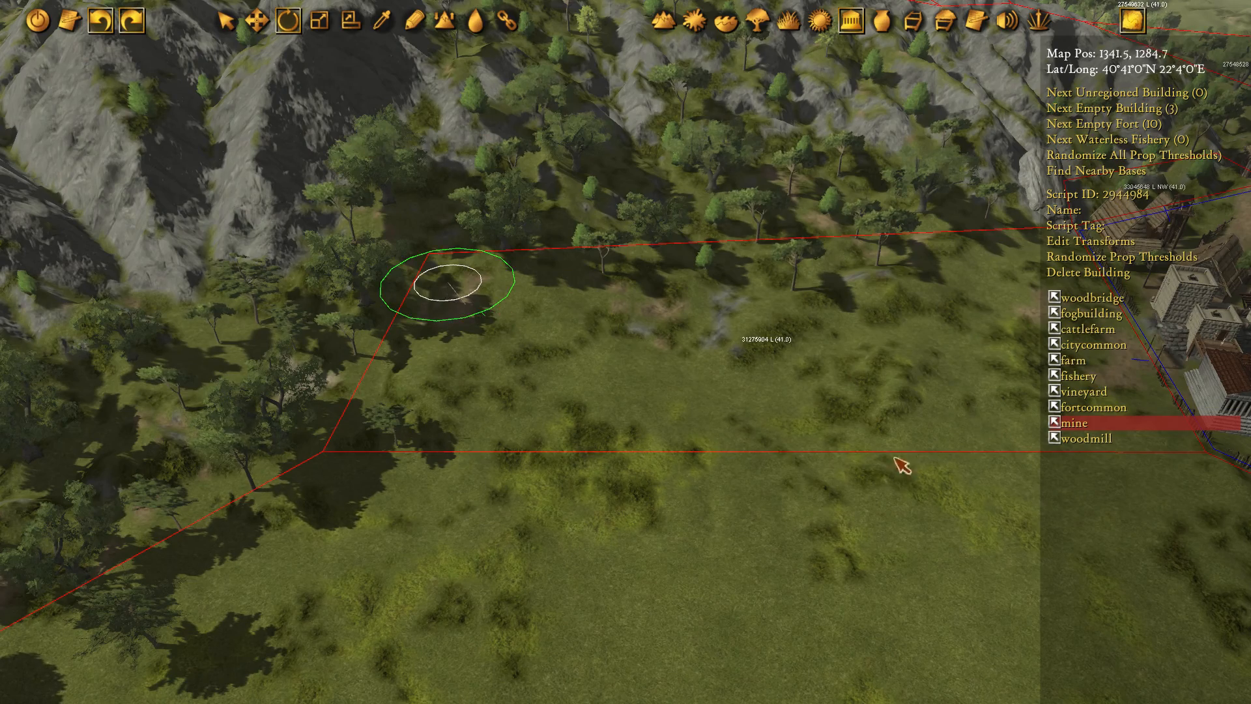
Place a woodmill among the trees along the region border southeast of the mine and adjust its rotation
{"action": "key", "text": "Down"}
{"action": "left_click", "coordinate": [1095, 441]}
{"action": "right_click_drag", "start_coordinate": [715, 461], "coordinate": [921, 277]}
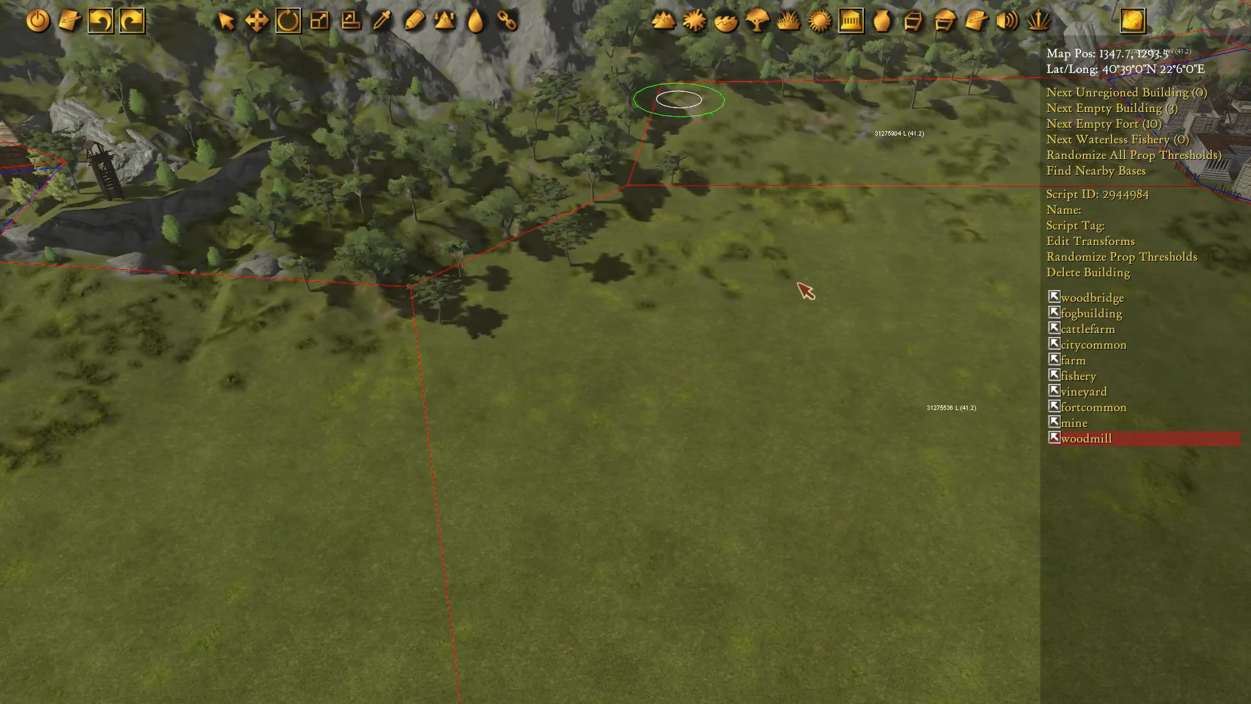
{"action": "left_click", "coordinate": [526, 261]}
{"action": "left_click_drag", "start_coordinate": [457, 131], "coordinate": [455, 131]}
{"action": "right_click_drag", "start_coordinate": [715, 262], "coordinate": [598, 238]}
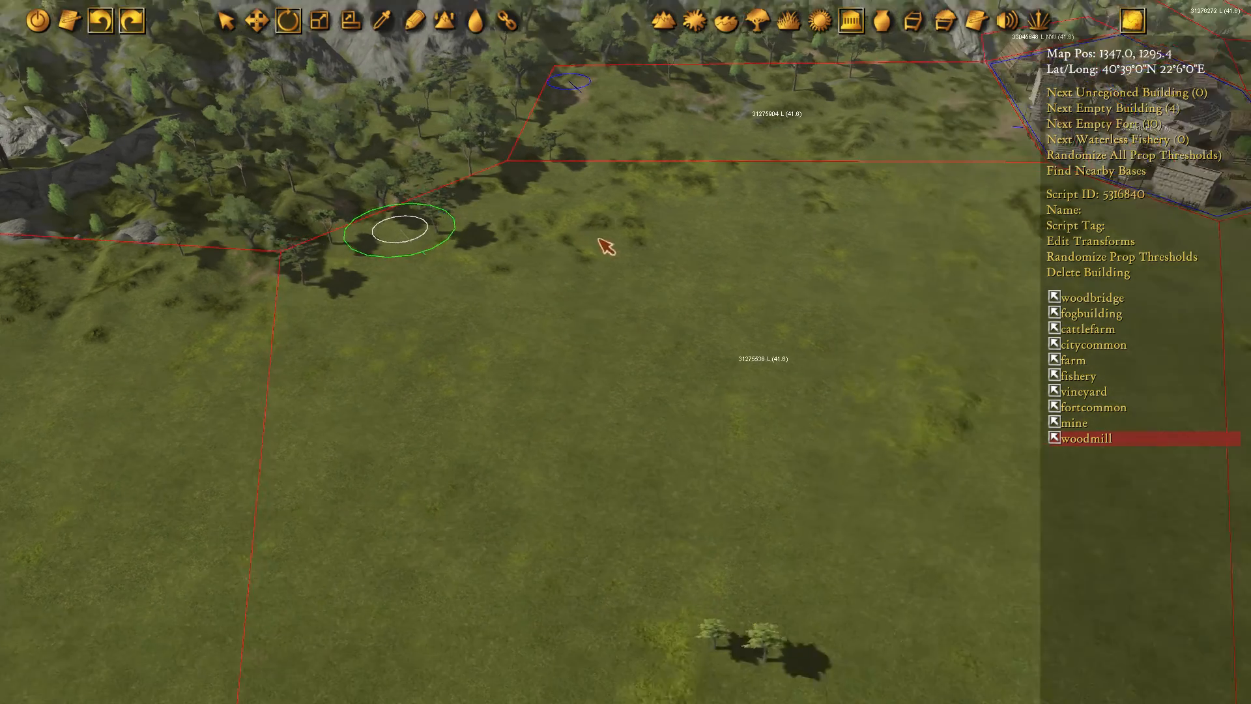
Examine the mine and woodmill sites in relation to the town and the surrounding plain
{"action": "middle_click_drag", "start_coordinate": [598, 238], "coordinate": [730, 294]}
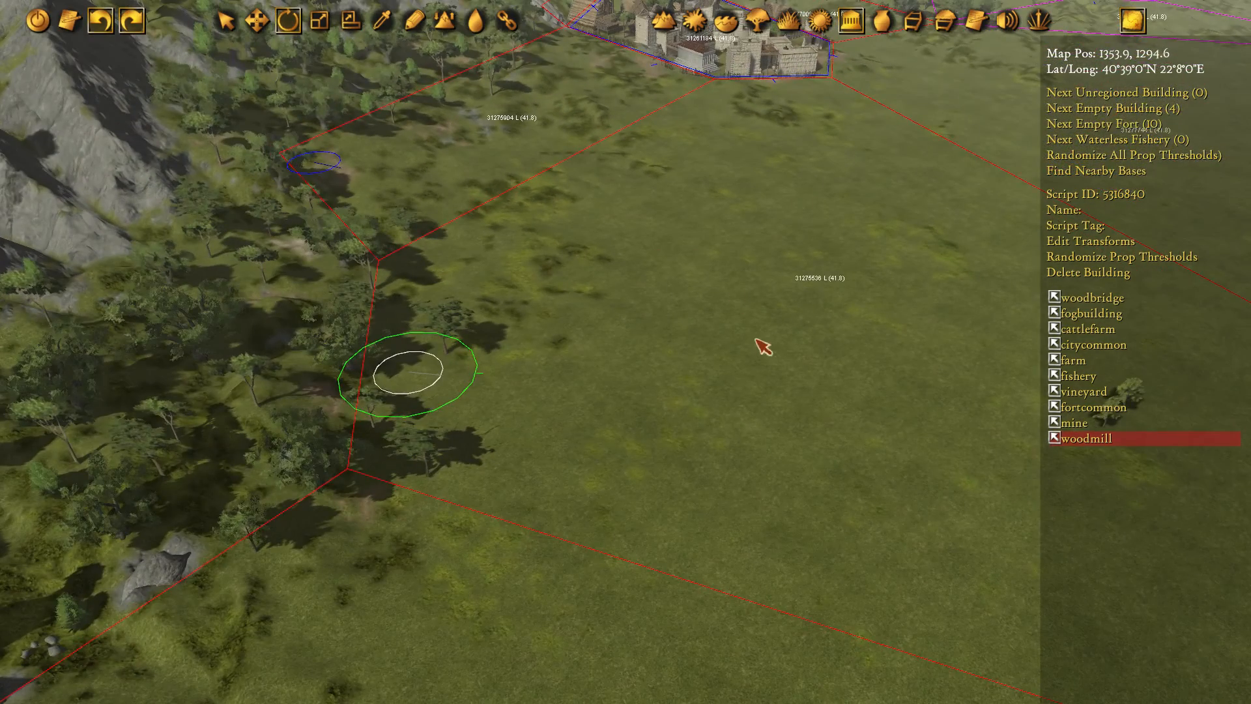
{"action": "mouse_move", "coordinate": [746, 234]}
{"action": "right_mouse_down"}
{"action": "mouse_move", "coordinate": [754, 340]}
{"action": "mouse_move", "coordinate": [668, 560]}
{"action": "right_mouse_up"}
{"action": "right_click_drag", "start_coordinate": [534, 292], "coordinate": [331, 392]}
{"action": "mouse_move", "coordinate": [462, 468]}
{"action": "right_mouse_down"}
{"action": "mouse_move", "coordinate": [489, 443]}
{"action": "mouse_move", "coordinate": [491, 398]}
{"action": "right_mouse_up"}
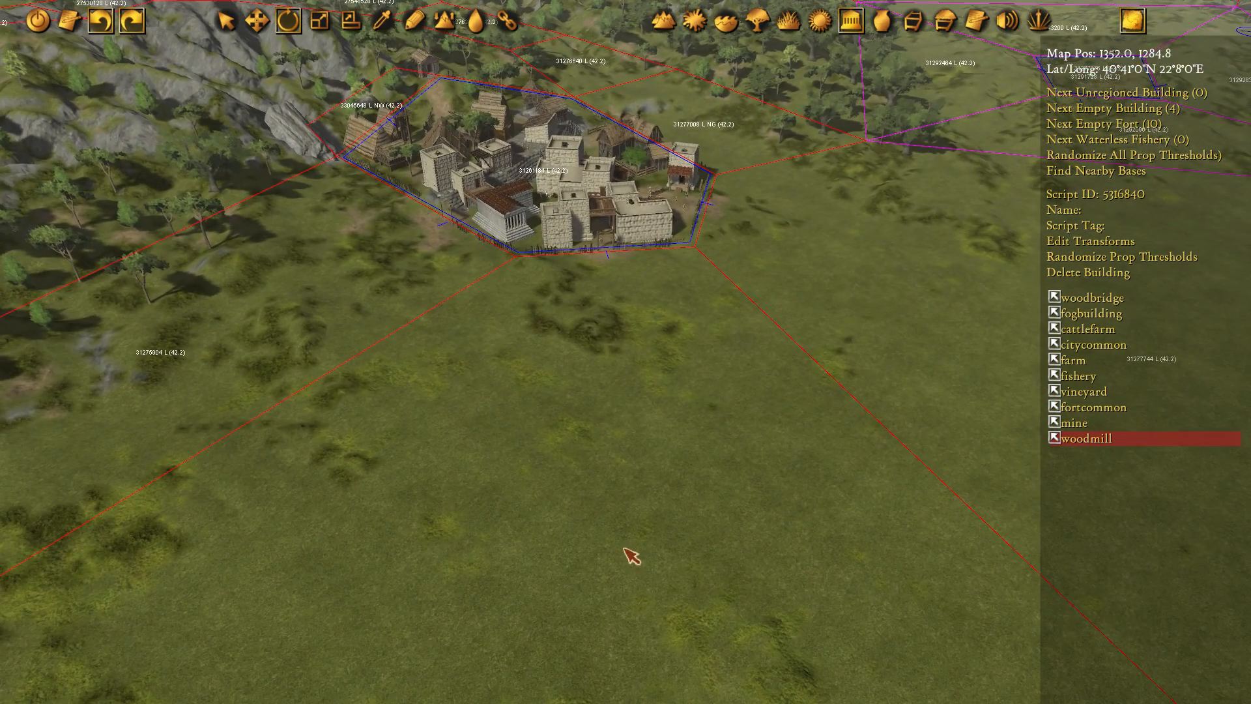
{"action": "right_click_drag", "start_coordinate": [624, 549], "coordinate": [589, 507]}
{"action": "right_click_drag", "start_coordinate": [787, 307], "coordinate": [732, 330]}
{"action": "middle_click_drag", "start_coordinate": [732, 330], "coordinate": [754, 340]}
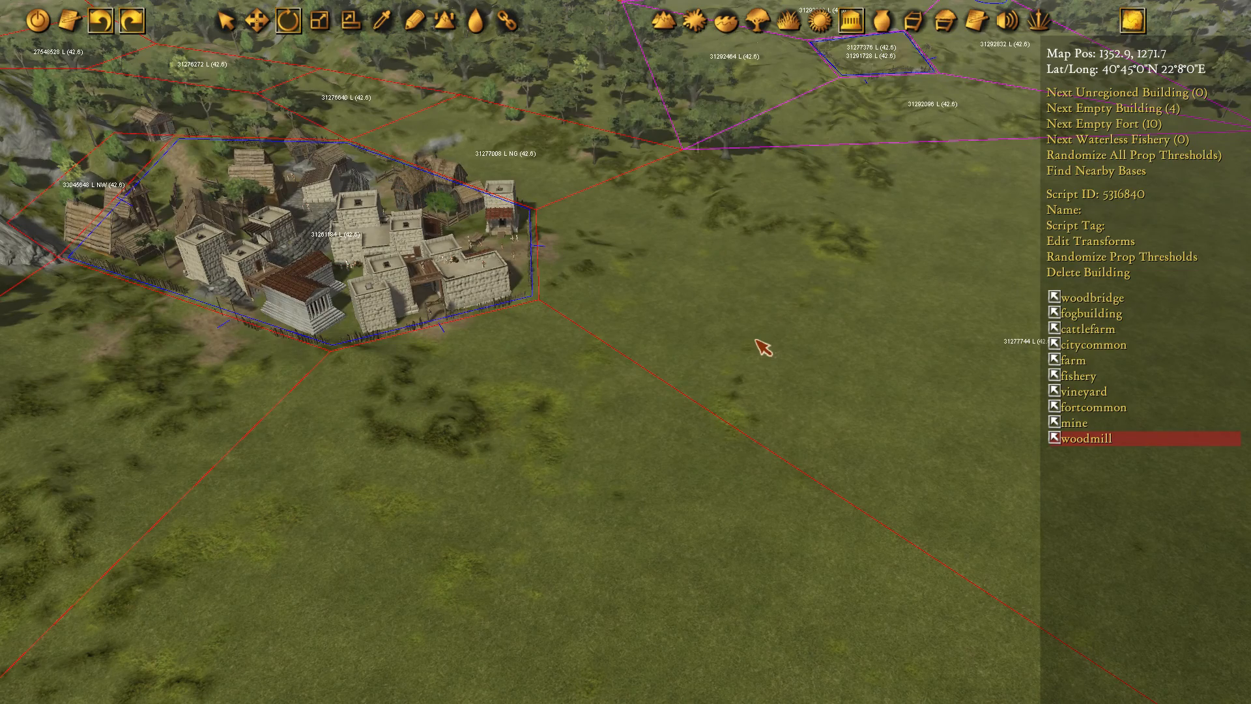
{"action": "right_click_drag", "start_coordinate": [381, 405], "coordinate": [610, 207]}
{"action": "right_click_drag", "start_coordinate": [608, 360], "coordinate": [665, 266]}
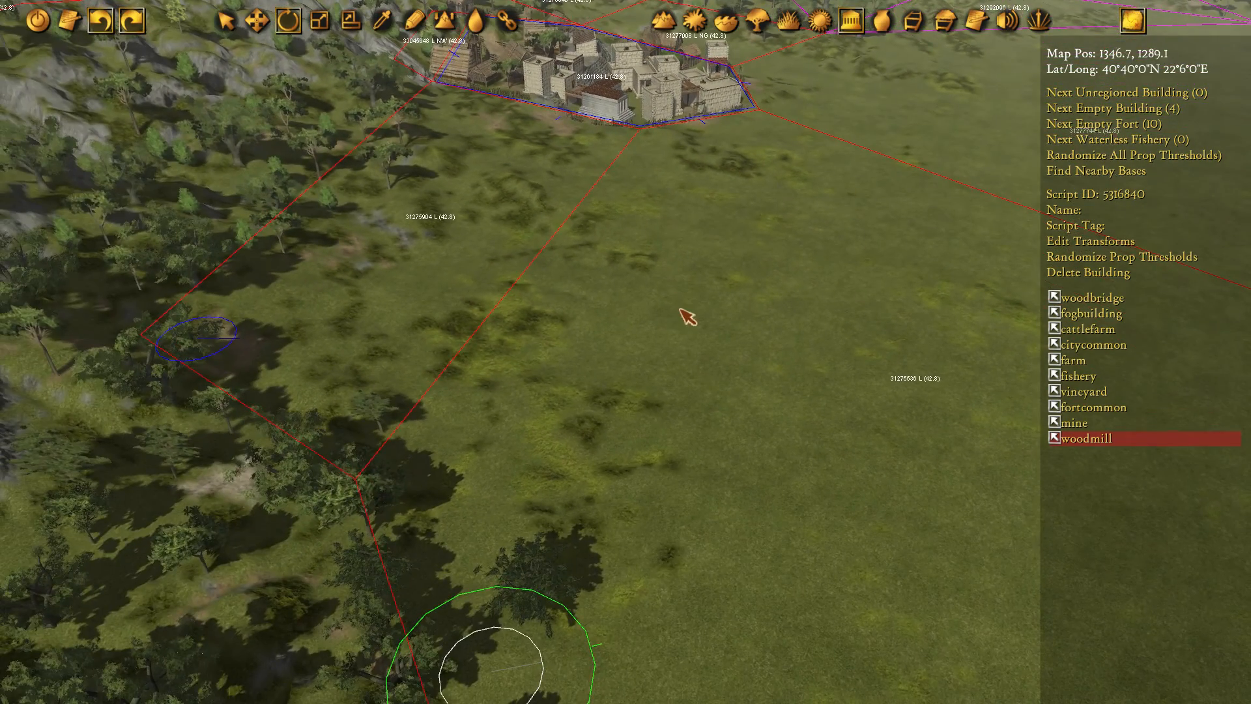
{"action": "right_click_drag", "start_coordinate": [813, 256], "coordinate": [719, 267]}
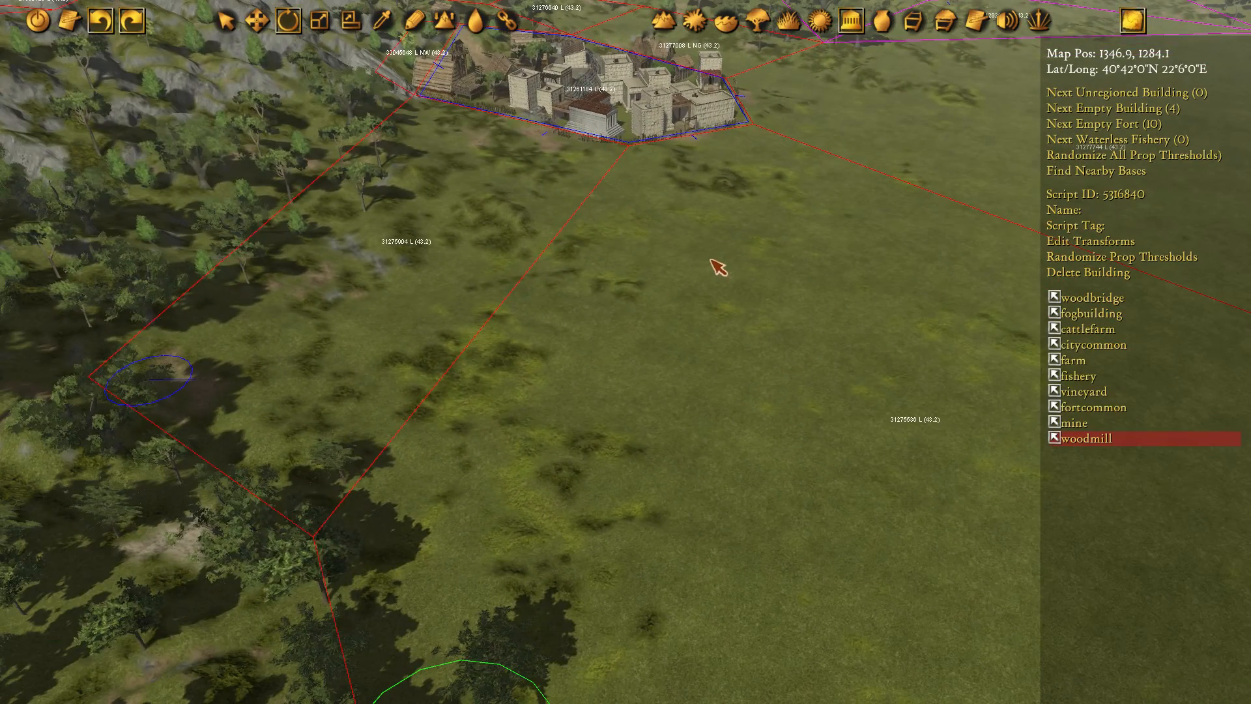
{"action": "right_click_drag", "start_coordinate": [641, 317], "coordinate": [647, 219]}
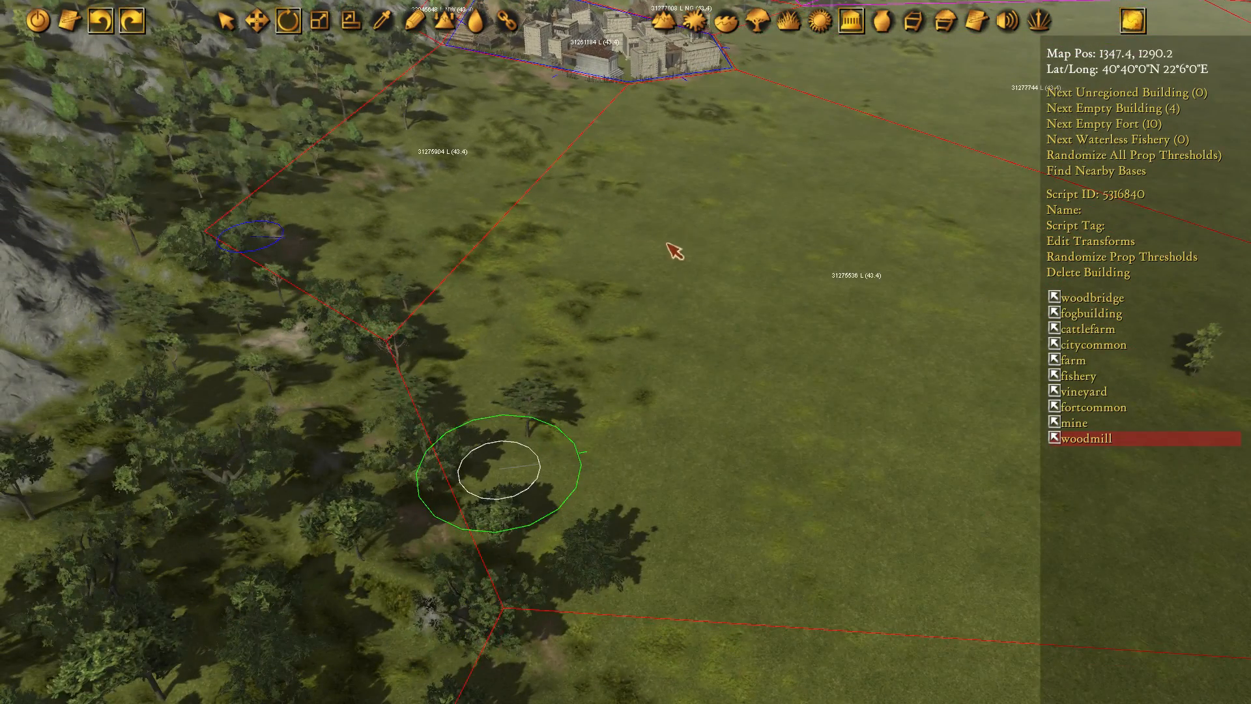
Check the positions of the new mine and woodmill among the towns and marsh on the overview map
{"action": "scroll", "coordinate": [674, 250], "scroll_direction": "down", "scroll_amount": 10}
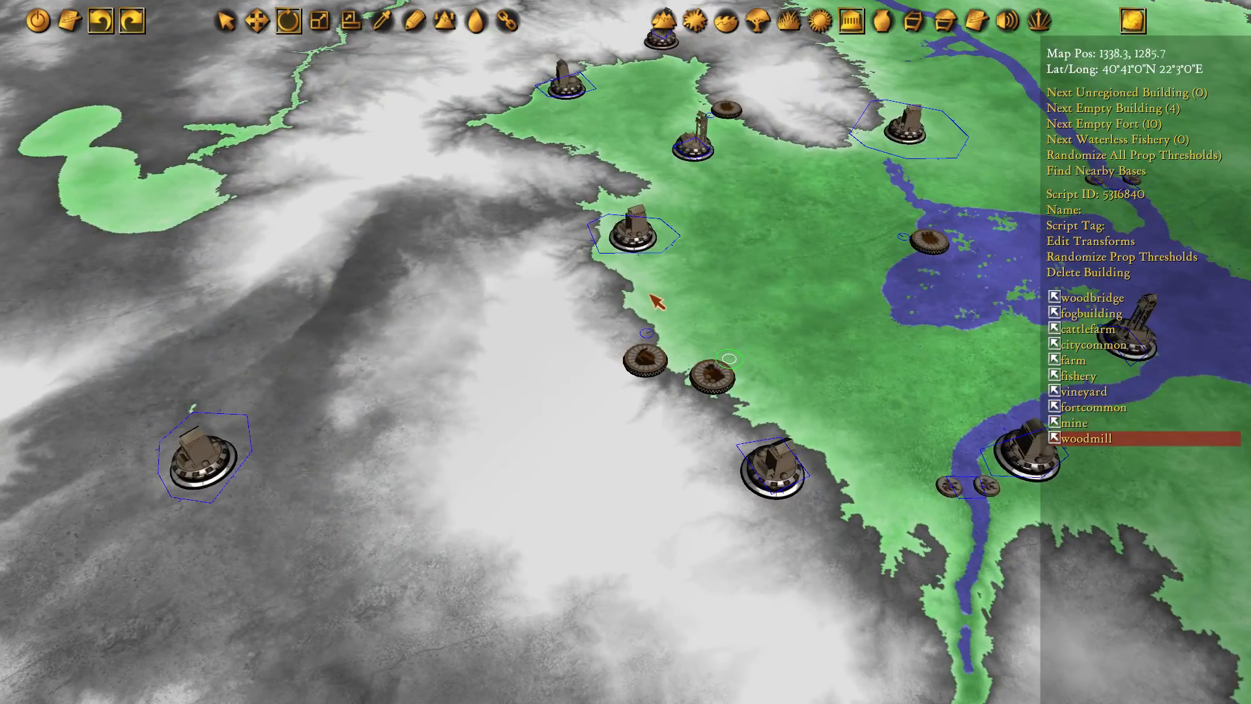
{"action": "right_click_drag", "start_coordinate": [656, 301], "coordinate": [850, 218]}
{"action": "right_click_drag", "start_coordinate": [428, 299], "coordinate": [466, 503]}
{"action": "right_click_drag", "start_coordinate": [650, 433], "coordinate": [321, 303]}
{"action": "right_click_drag", "start_coordinate": [736, 407], "coordinate": [457, 353]}
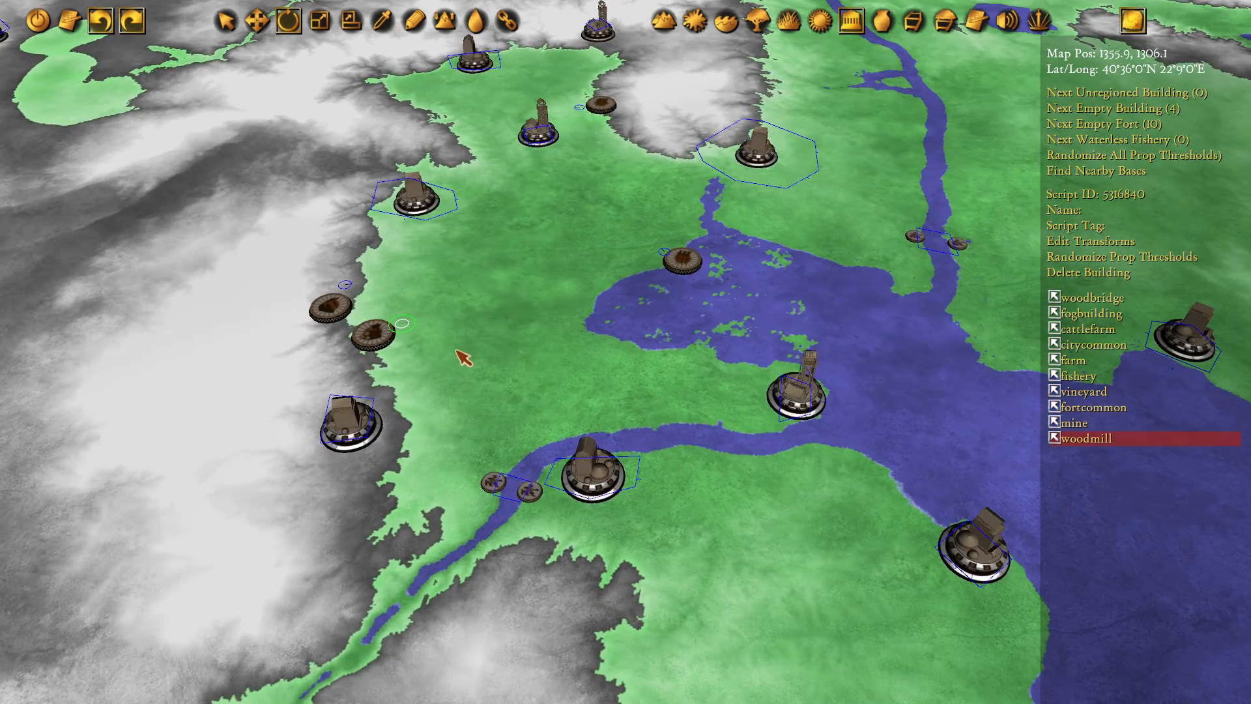
Select the northern town and the small hillside settlement south of it to inspect their territory borders
{"action": "scroll", "coordinate": [407, 333], "scroll_direction": "up", "scroll_amount": 8}
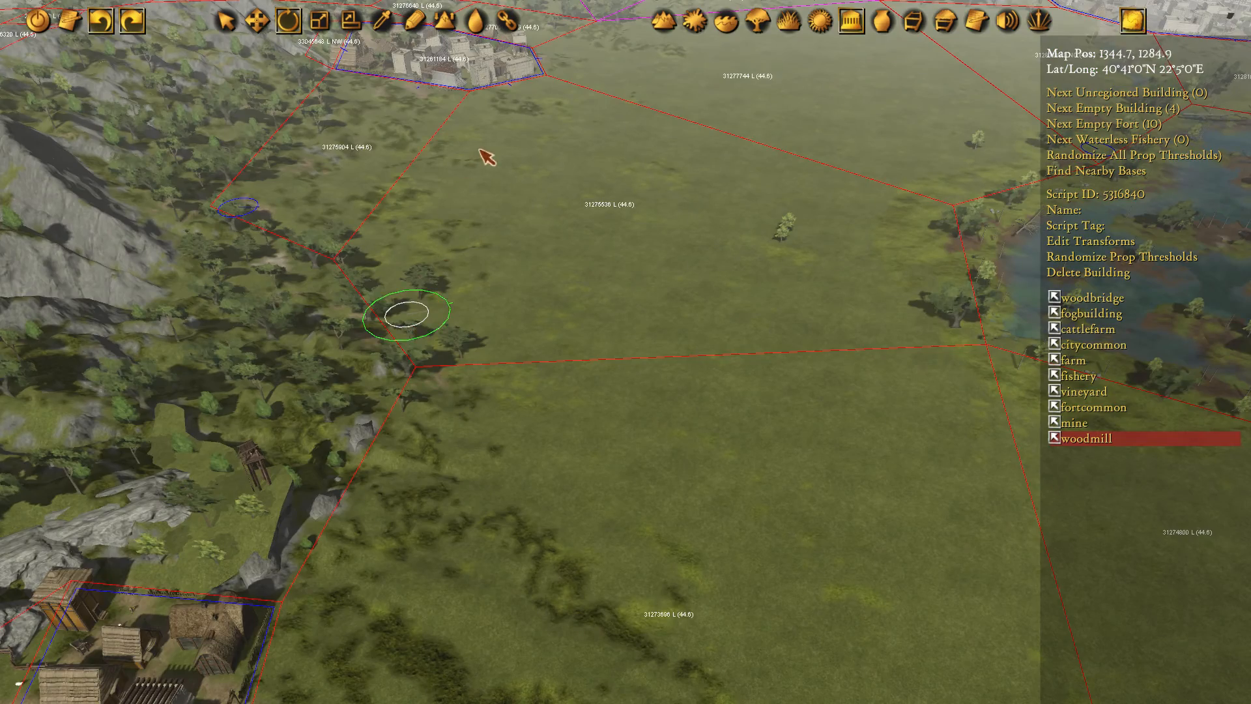
{"action": "right_click_drag", "start_coordinate": [487, 156], "coordinate": [462, 342]}
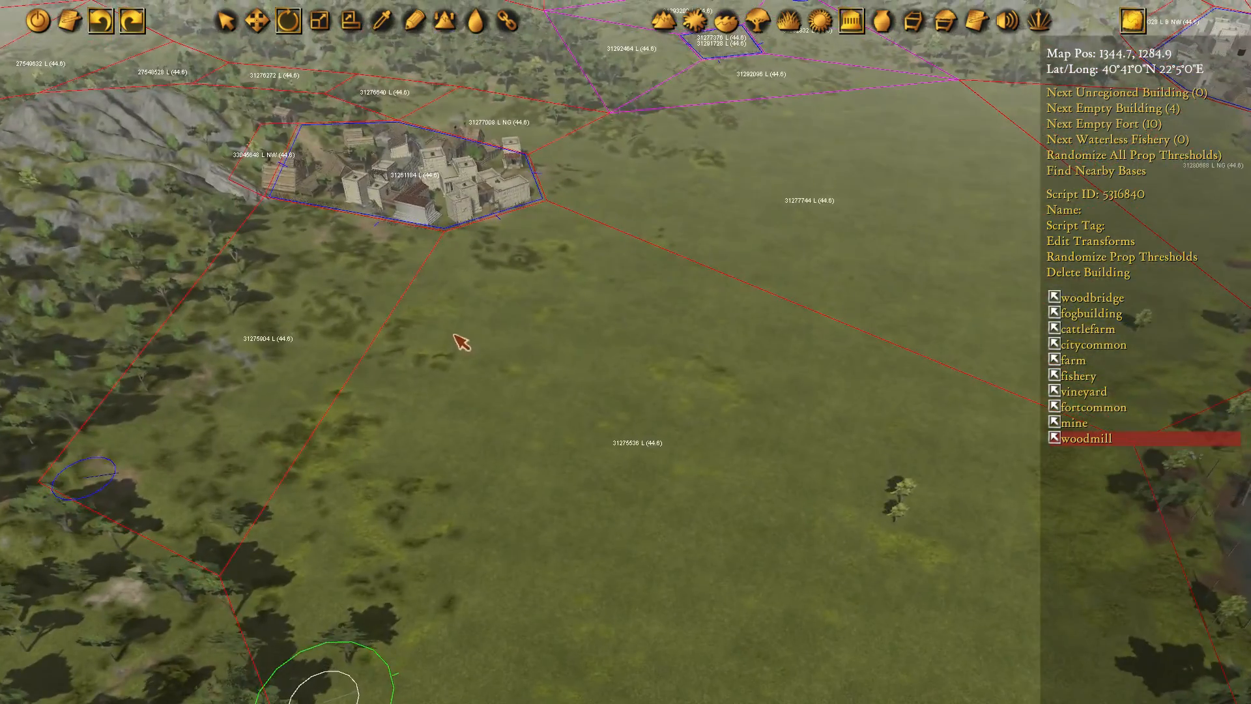
{"action": "right_click_drag", "start_coordinate": [610, 463], "coordinate": [588, 333]}
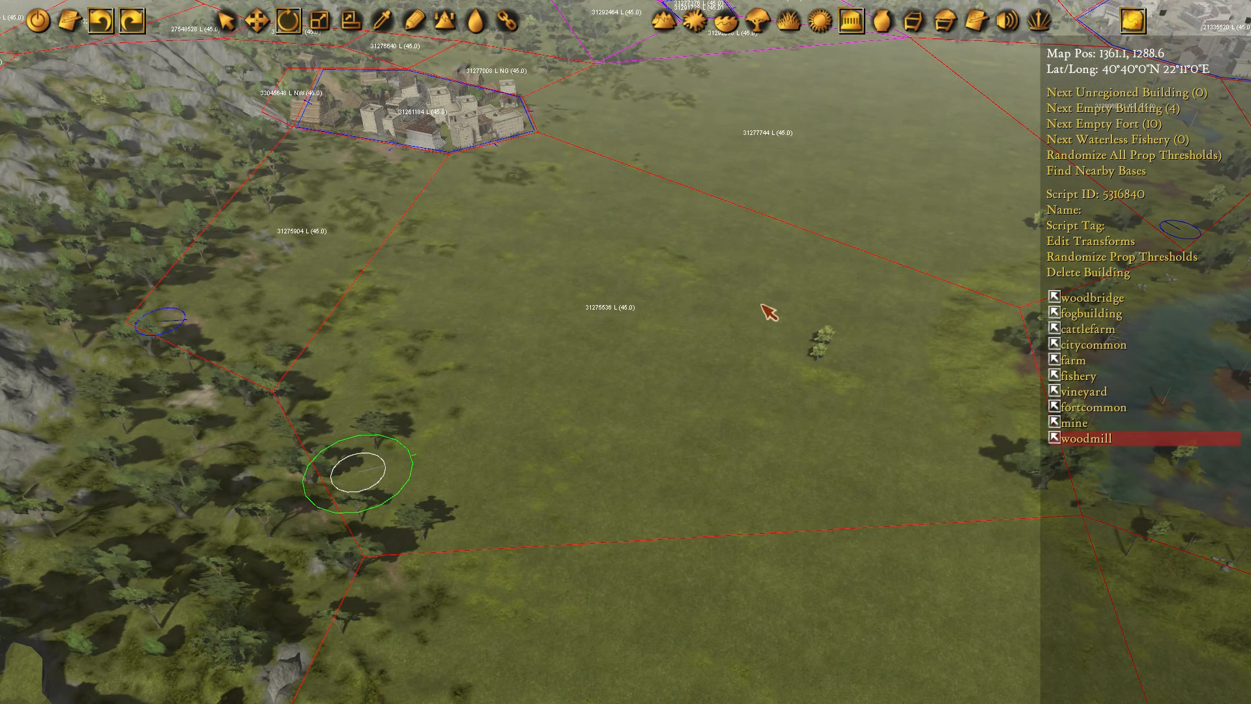
{"action": "right_click_drag", "start_coordinate": [599, 234], "coordinate": [609, 274]}
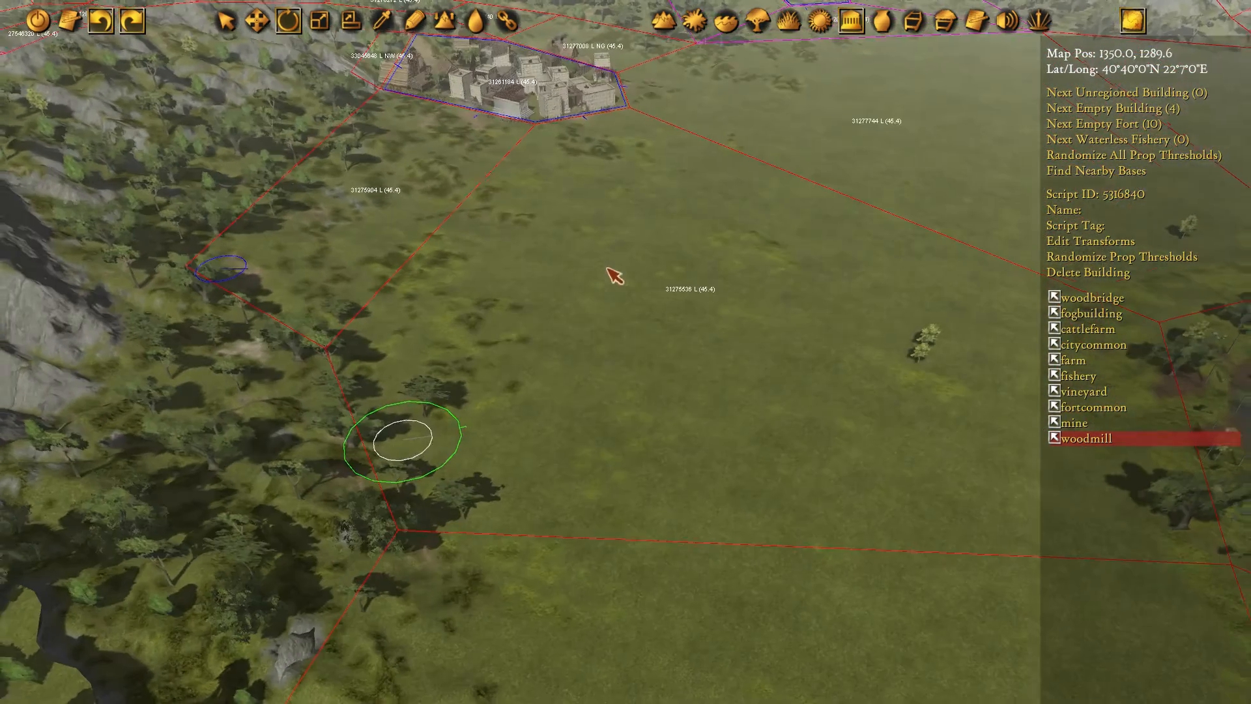
{"action": "left_click", "coordinate": [554, 101]}
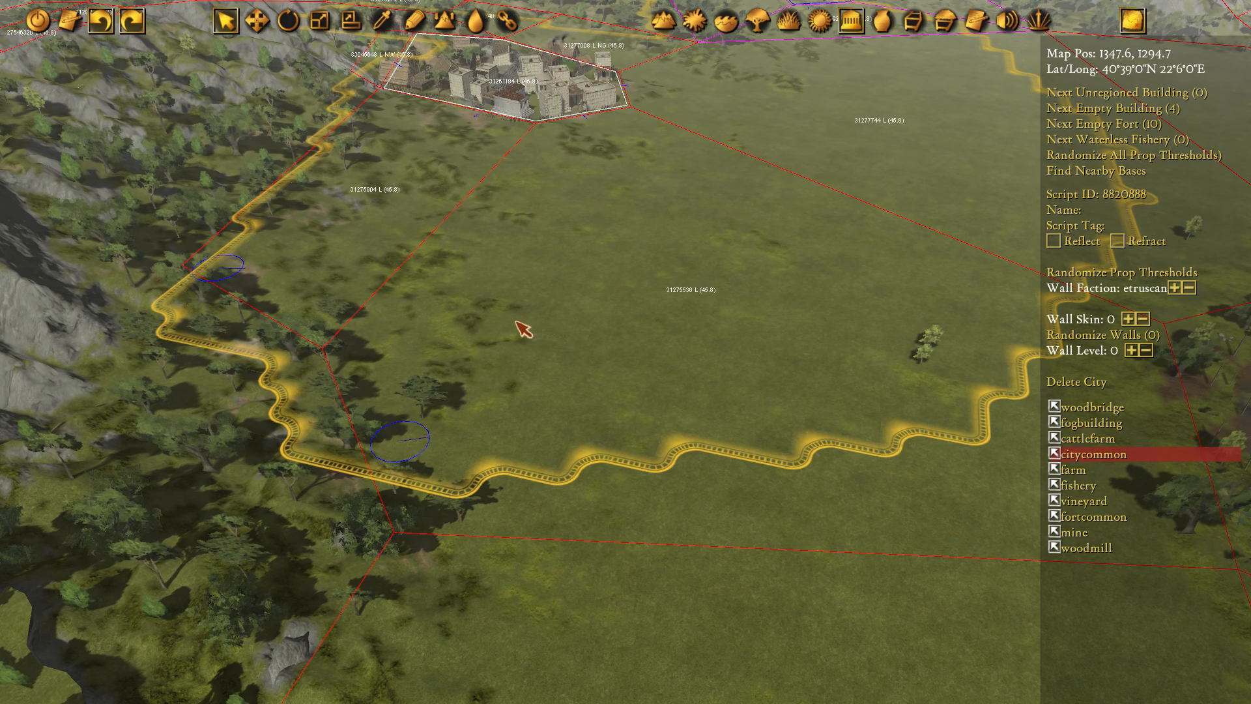
{"action": "right_click_drag", "start_coordinate": [469, 389], "coordinate": [613, 337]}
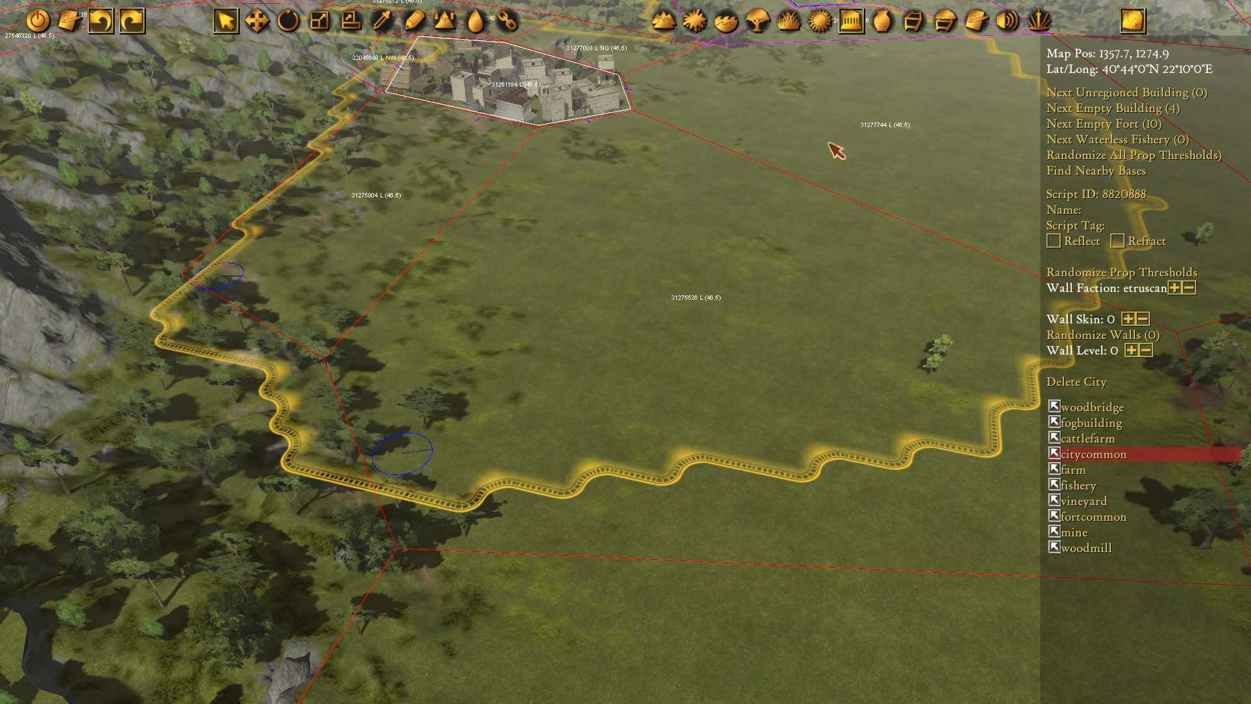
{"action": "right_click_drag", "start_coordinate": [742, 414], "coordinate": [863, 145]}
{"action": "right_click_drag", "start_coordinate": [717, 262], "coordinate": [780, 217]}
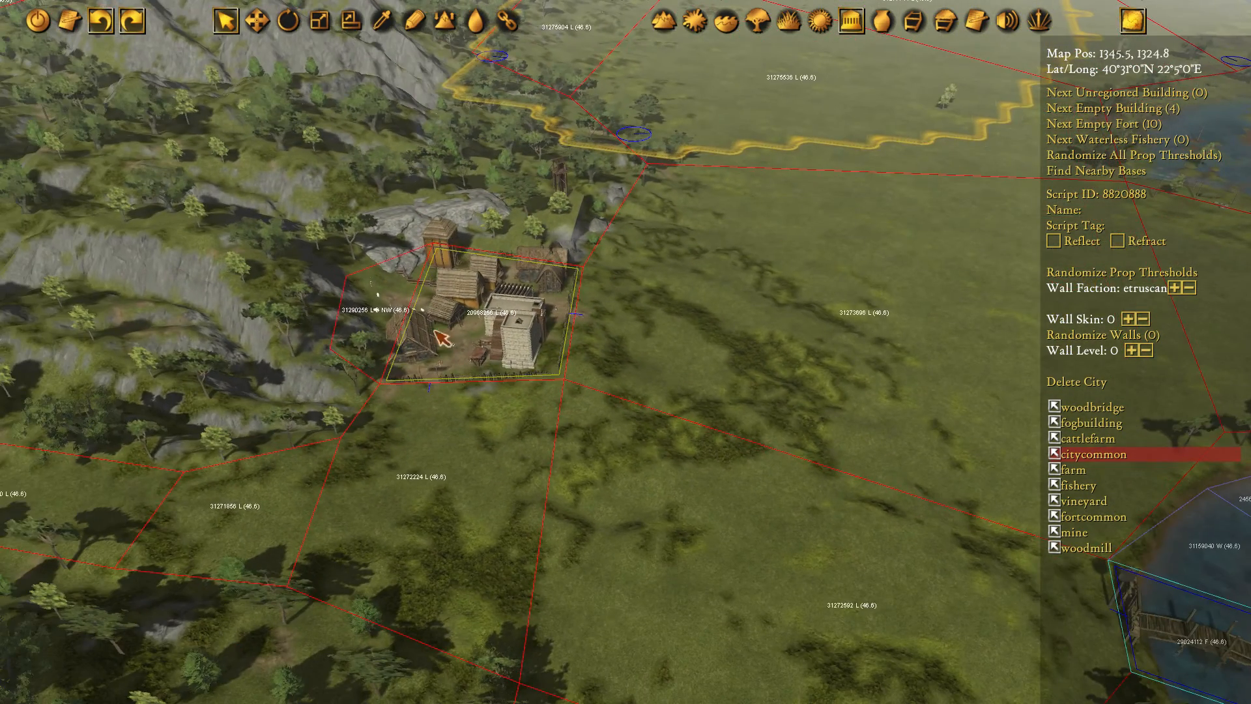
{"action": "left_click", "coordinate": [485, 336]}
{"action": "right_click_drag", "start_coordinate": [571, 338], "coordinate": [530, 403]}
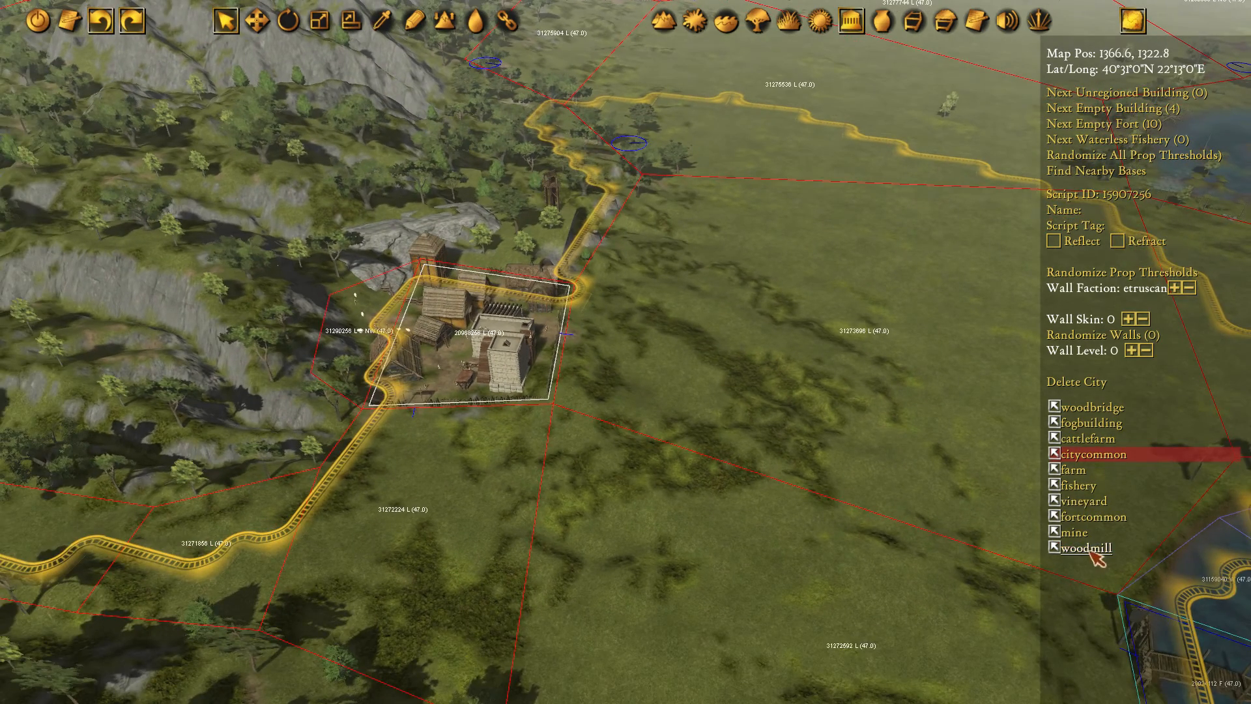
Place a woodmill at the wooded region edge above the river cliffs south of the small settlement and rotate it
{"action": "left_click", "coordinate": [1089, 547]}
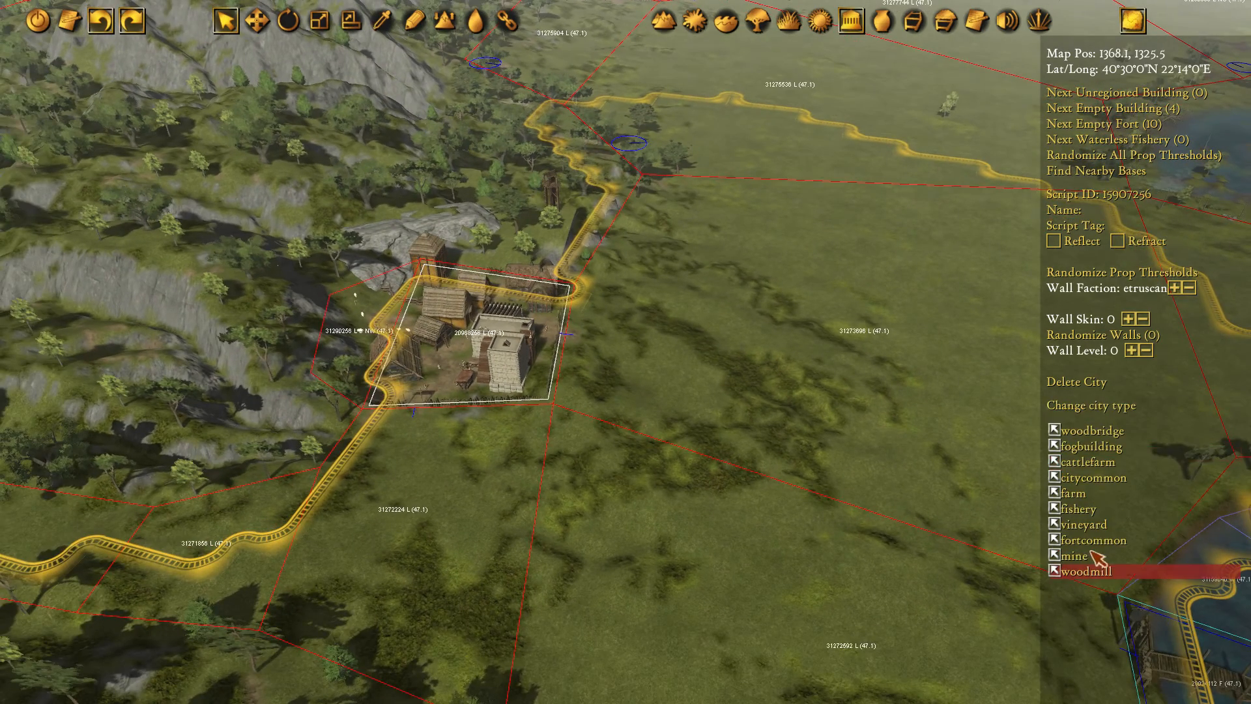
{"action": "key", "text": "b"}
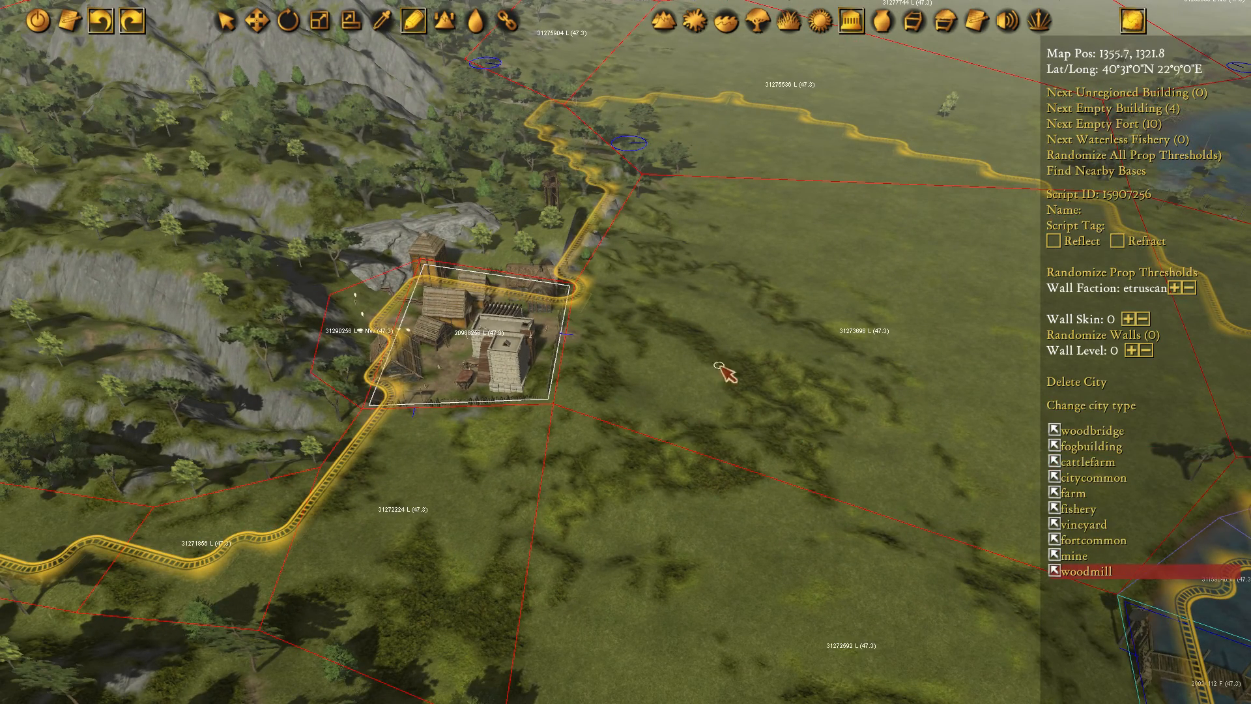
{"action": "mouse_move", "coordinate": [629, 392]}
{"action": "right_mouse_down"}
{"action": "mouse_move", "coordinate": [635, 370]}
{"action": "mouse_move", "coordinate": [750, 296]}
{"action": "mouse_move", "coordinate": [810, 229]}
{"action": "right_mouse_up"}
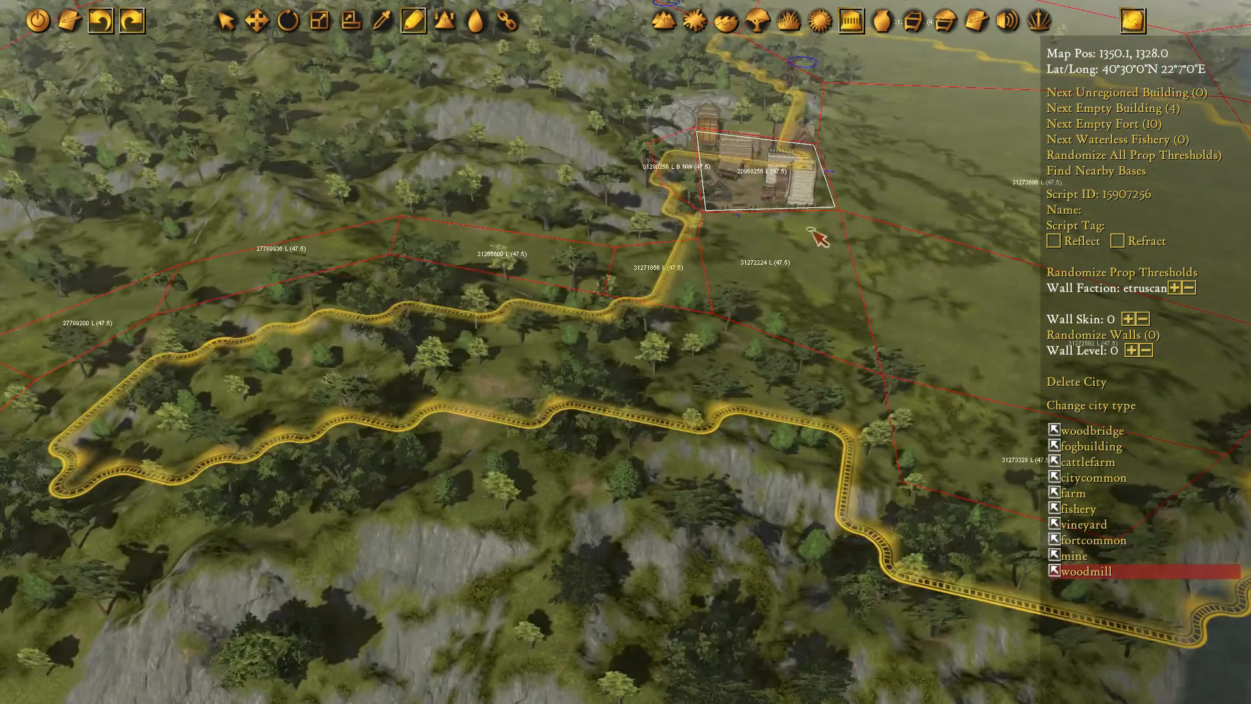
{"action": "right_click_drag", "start_coordinate": [863, 273], "coordinate": [569, 220]}
{"action": "middle_click_drag", "start_coordinate": [666, 280], "coordinate": [594, 326]}
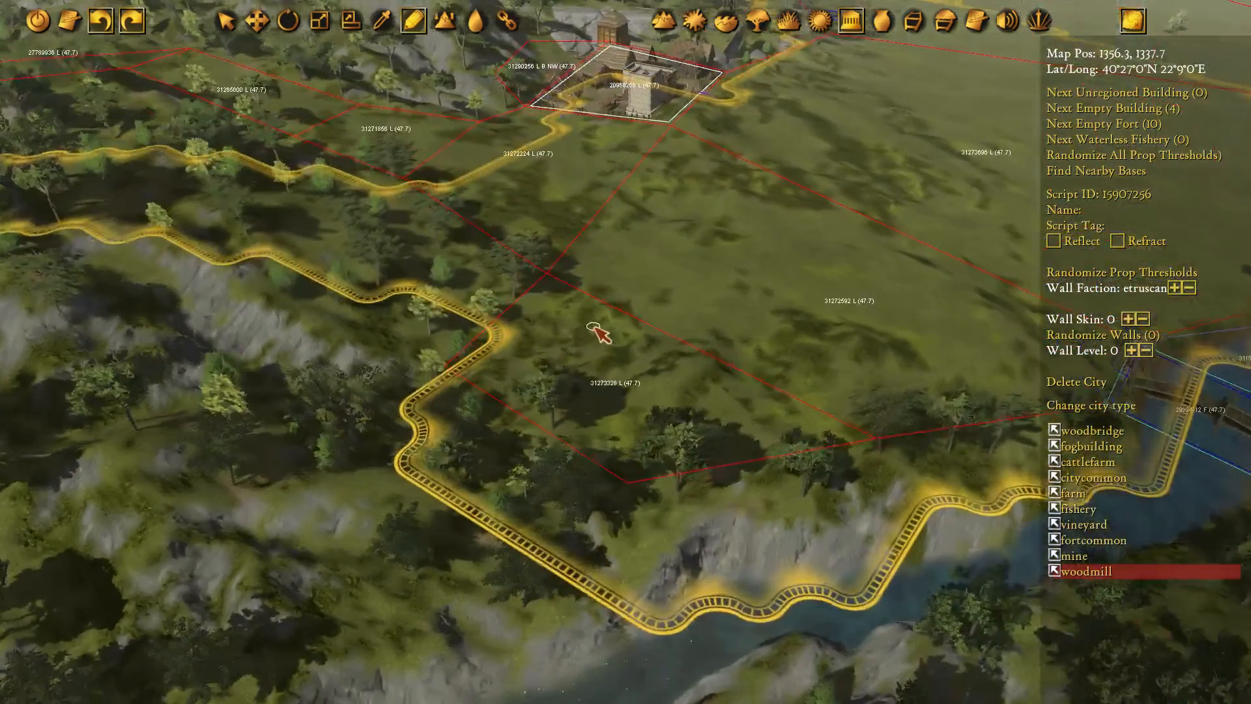
{"action": "left_click_drag", "start_coordinate": [497, 364], "coordinate": [507, 371]}
{"action": "key", "text": "q"}
{"action": "left_click", "coordinate": [506, 357]}
{"action": "key", "text": "e"}
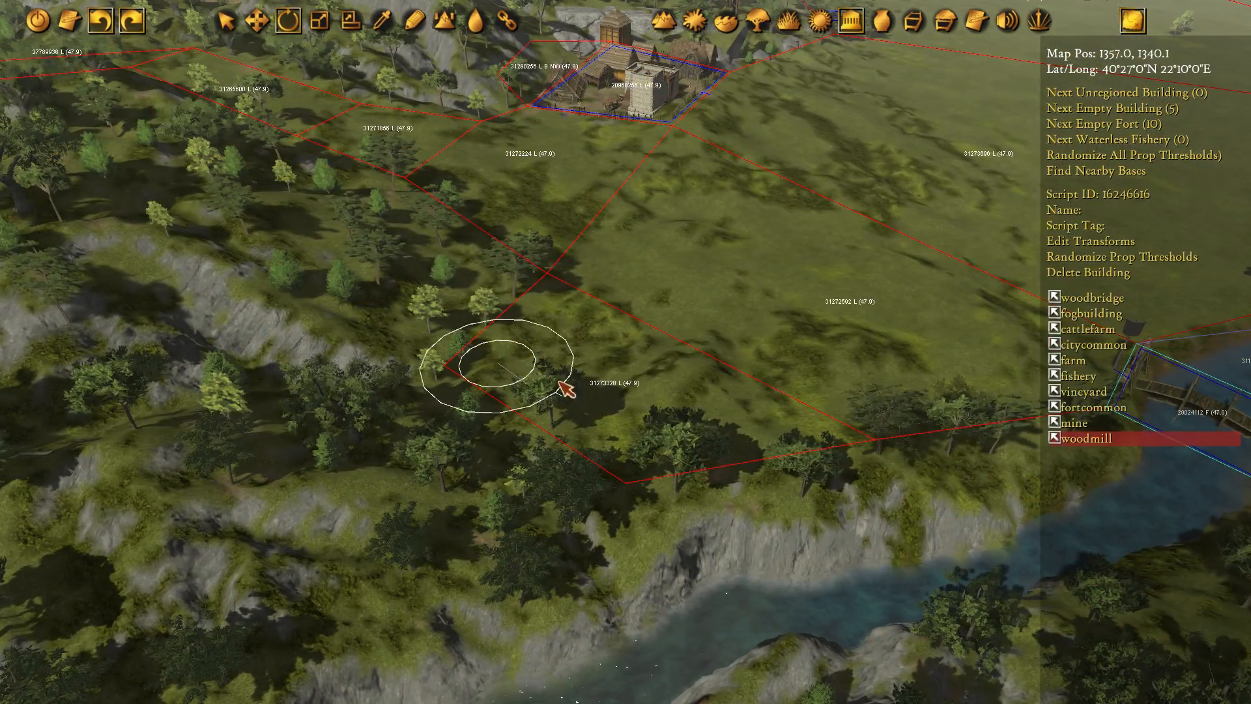
{"action": "left_click_drag", "start_coordinate": [598, 247], "coordinate": [359, 209]}
Place another woodmill at the northeast edge of the open valley meadow to the west and adjust its rotation
{"action": "right_click_drag", "start_coordinate": [932, 449], "coordinate": [1022, 452]}
{"action": "right_click_drag", "start_coordinate": [466, 316], "coordinate": [838, 425]}
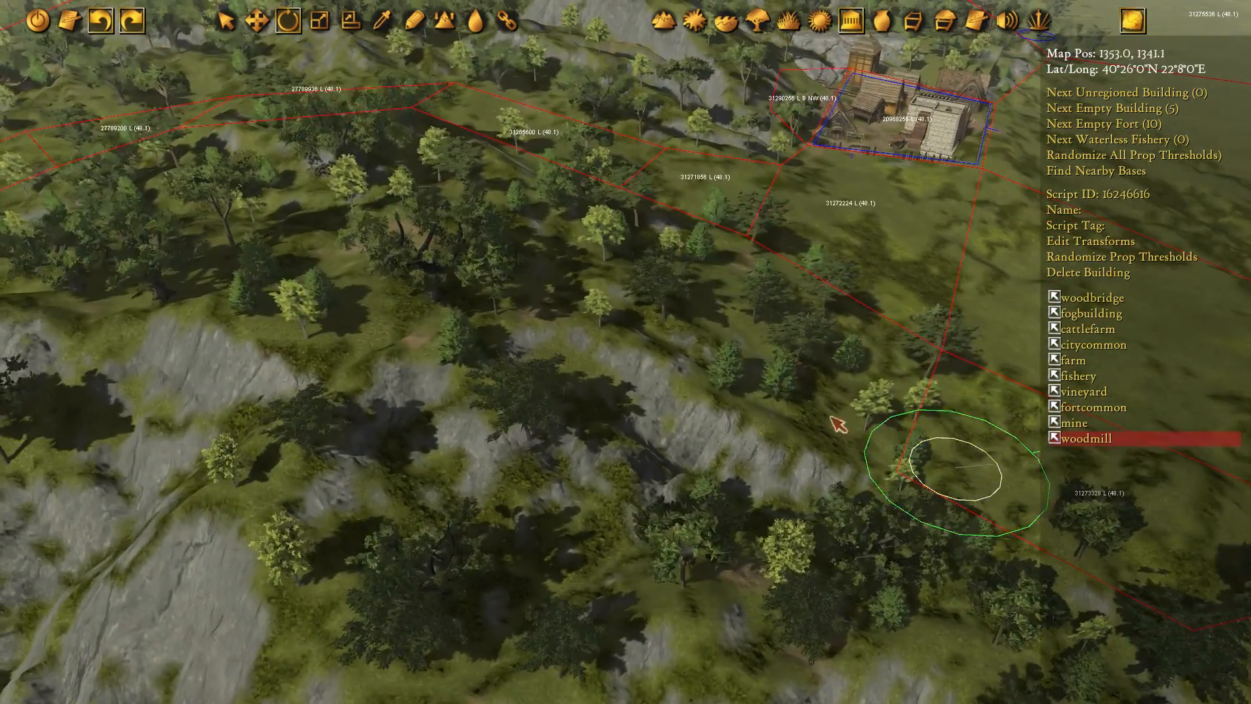
{"action": "key", "text": "t"}
{"action": "scroll", "coordinate": [446, 362], "scroll_direction": "down", "scroll_amount": 2}
{"action": "scroll", "coordinate": [446, 363], "scroll_direction": "down", "scroll_amount": 2}
{"action": "right_click_drag", "start_coordinate": [365, 332], "coordinate": [790, 377]}
{"action": "scroll", "coordinate": [790, 376], "scroll_direction": "up", "scroll_amount": 3}
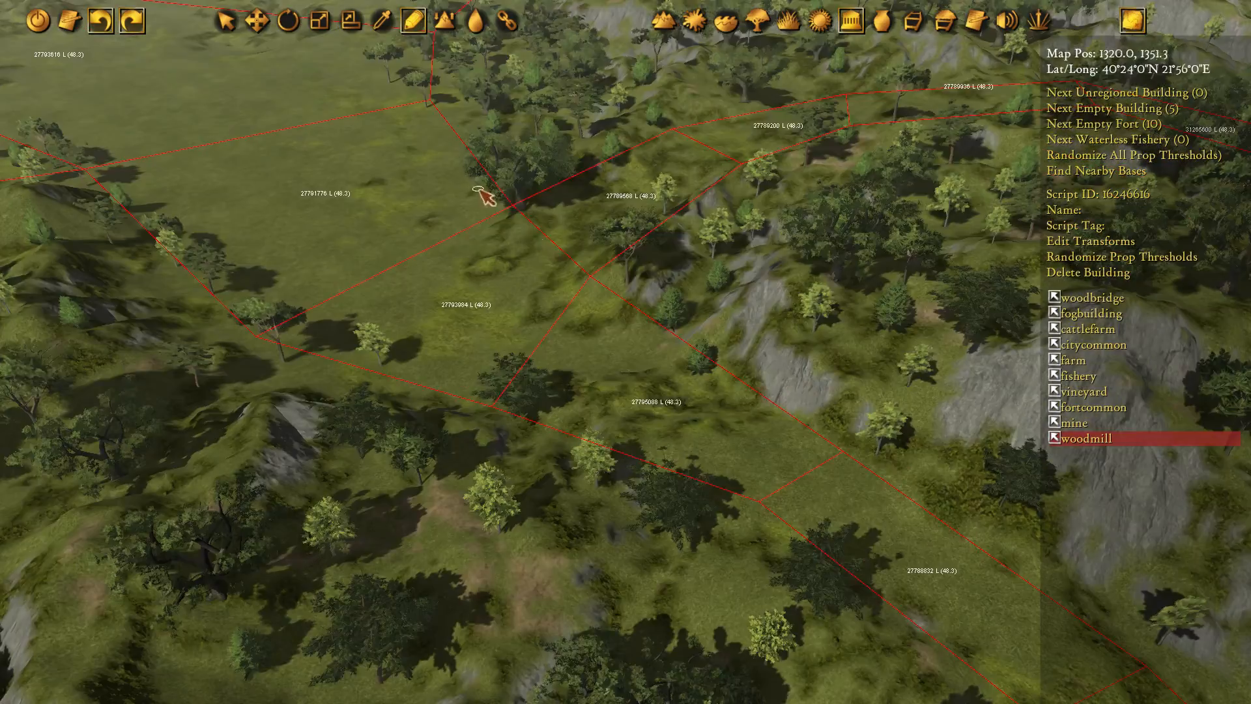
{"action": "right_click_drag", "start_coordinate": [483, 194], "coordinate": [909, 289]}
{"action": "scroll", "coordinate": [908, 289], "scroll_direction": "up", "scroll_amount": 2}
{"action": "left_click", "coordinate": [796, 214]}
{"action": "key", "text": "q"}
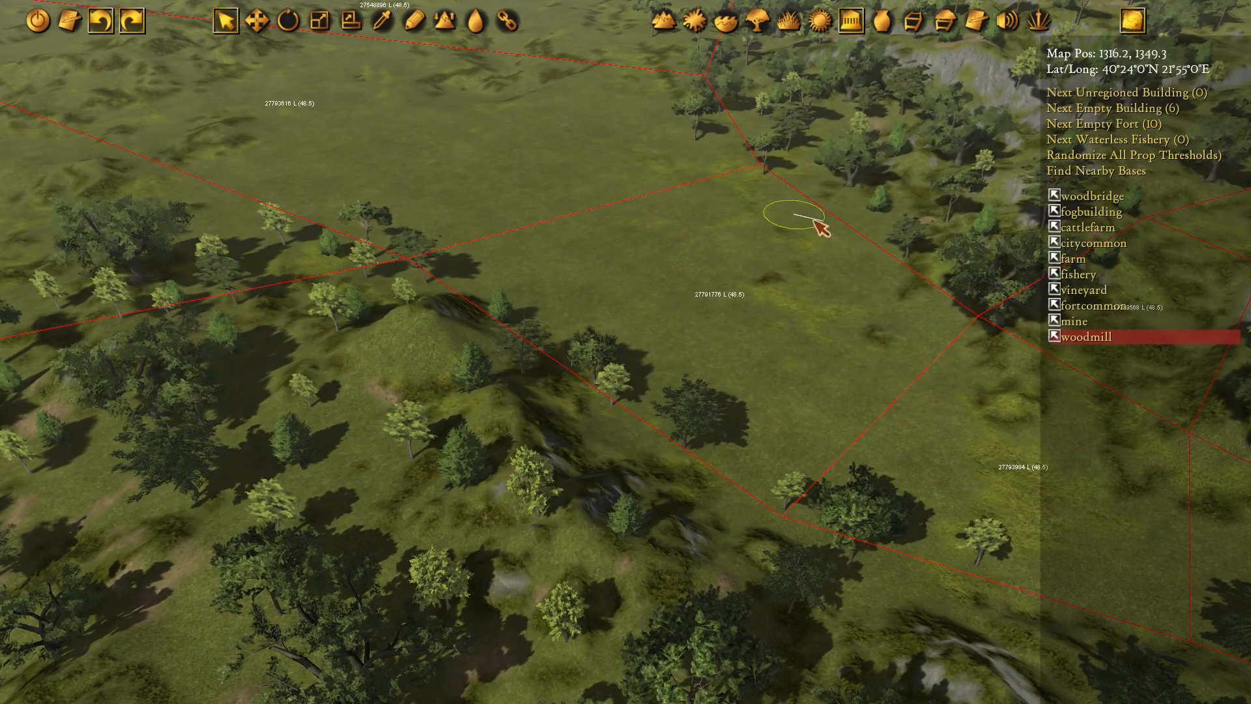
{"action": "key", "text": "e"}
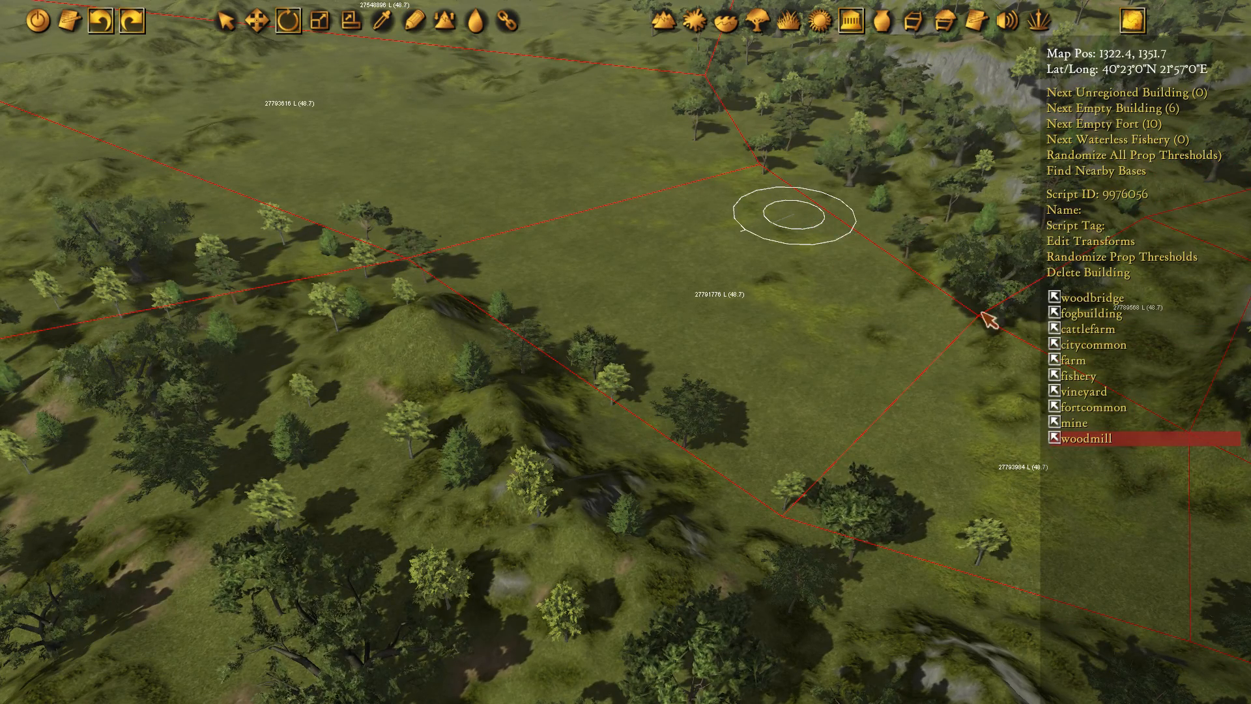
{"action": "left_click_drag", "start_coordinate": [982, 312], "coordinate": [983, 314]}
Place a cattle farm in the small grassy region at the southeast end of the valley, above the river cliffs, and prepare it for rotation
{"action": "left_click", "coordinate": [1095, 329]}
{"action": "right_click_drag", "start_coordinate": [935, 420], "coordinate": [499, 212]}
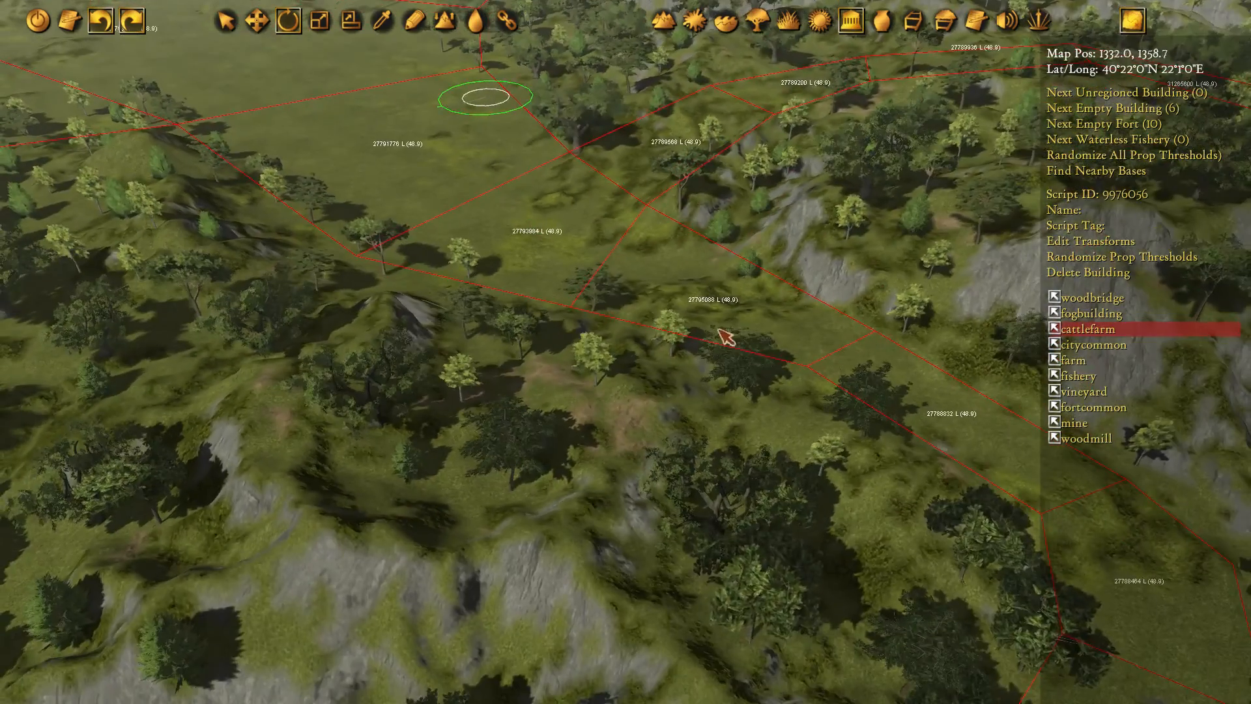
{"action": "right_click_drag", "start_coordinate": [725, 335], "coordinate": [456, 196]}
{"action": "key", "text": "b"}
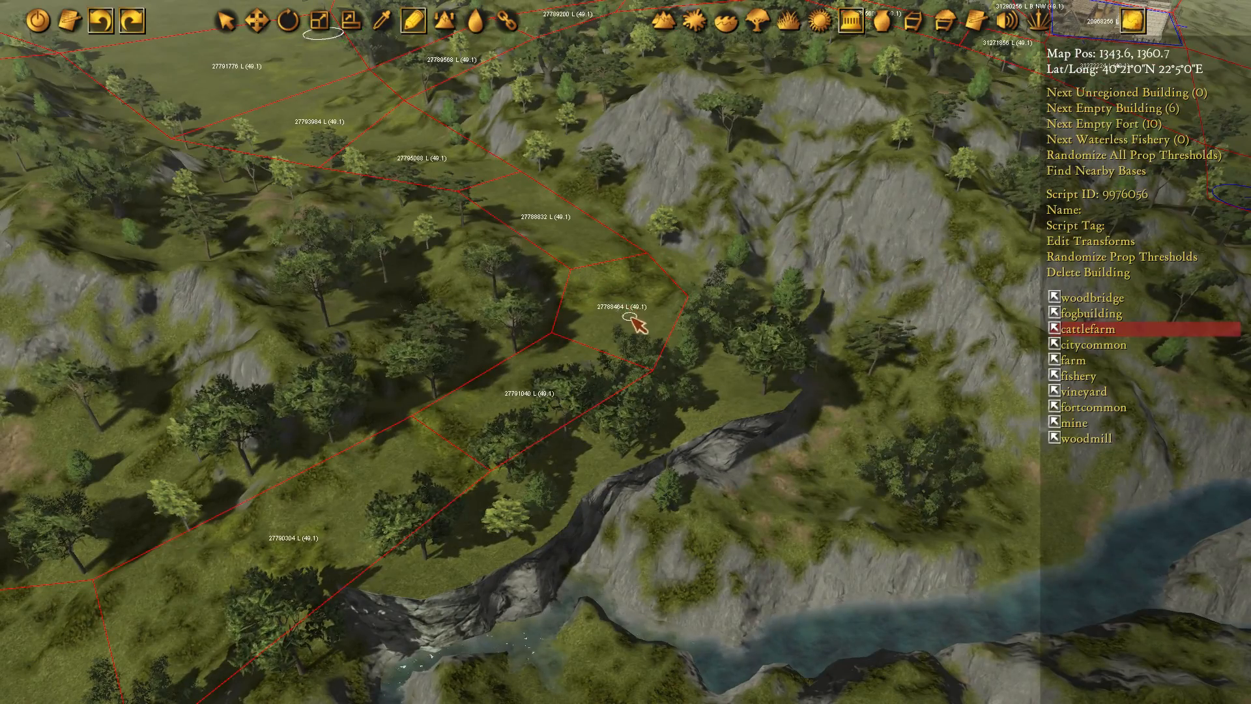
{"action": "scroll", "coordinate": [637, 323], "scroll_direction": "up", "scroll_amount": 2}
{"action": "left_click", "coordinate": [658, 304]}
{"action": "key", "text": "q"}
{"action": "key", "text": "e"}
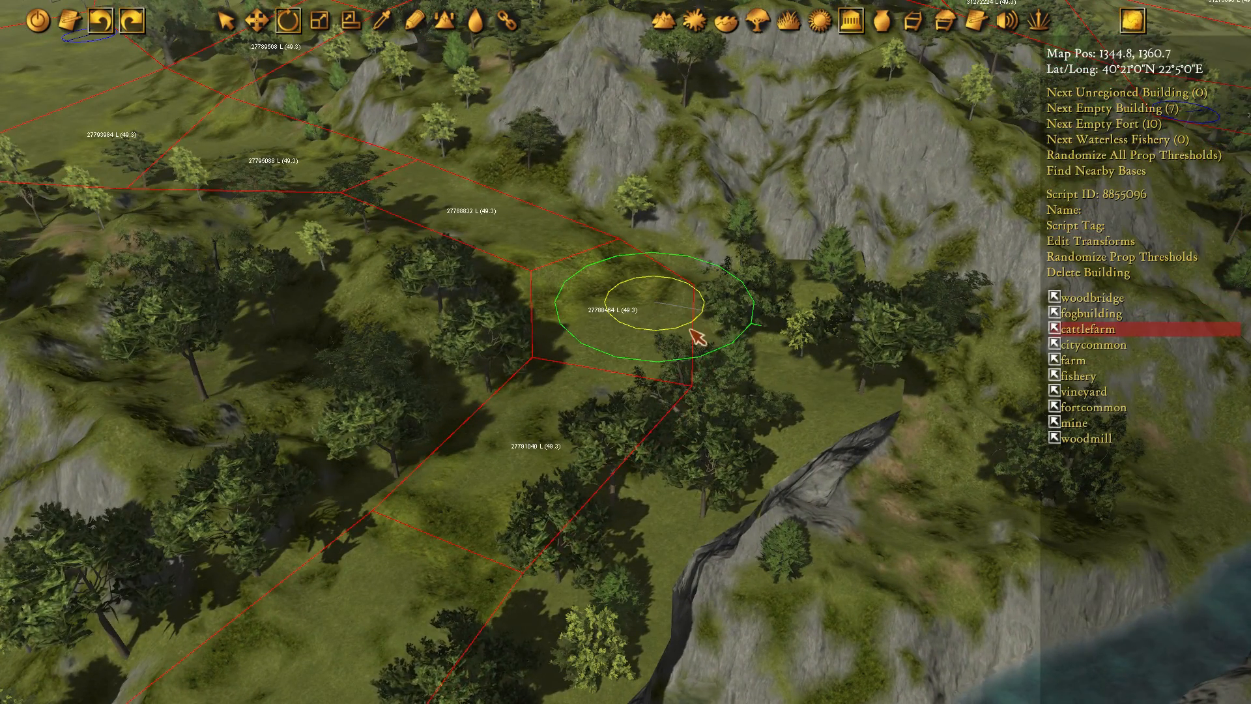
Survey the wooded hills, the walled settlement and the valley regions around the new cattle farm for further building sites
{"action": "scroll", "coordinate": [697, 269], "scroll_direction": "down", "scroll_amount": 3}
{"action": "right_click_drag", "start_coordinate": [767, 272], "coordinate": [590, 250]}
{"action": "left_click_drag", "start_coordinate": [589, 250], "coordinate": [562, 128]}
{"action": "right_click_drag", "start_coordinate": [563, 128], "coordinate": [713, 113]}
{"action": "right_click_drag", "start_coordinate": [264, 91], "coordinate": [352, 128]}
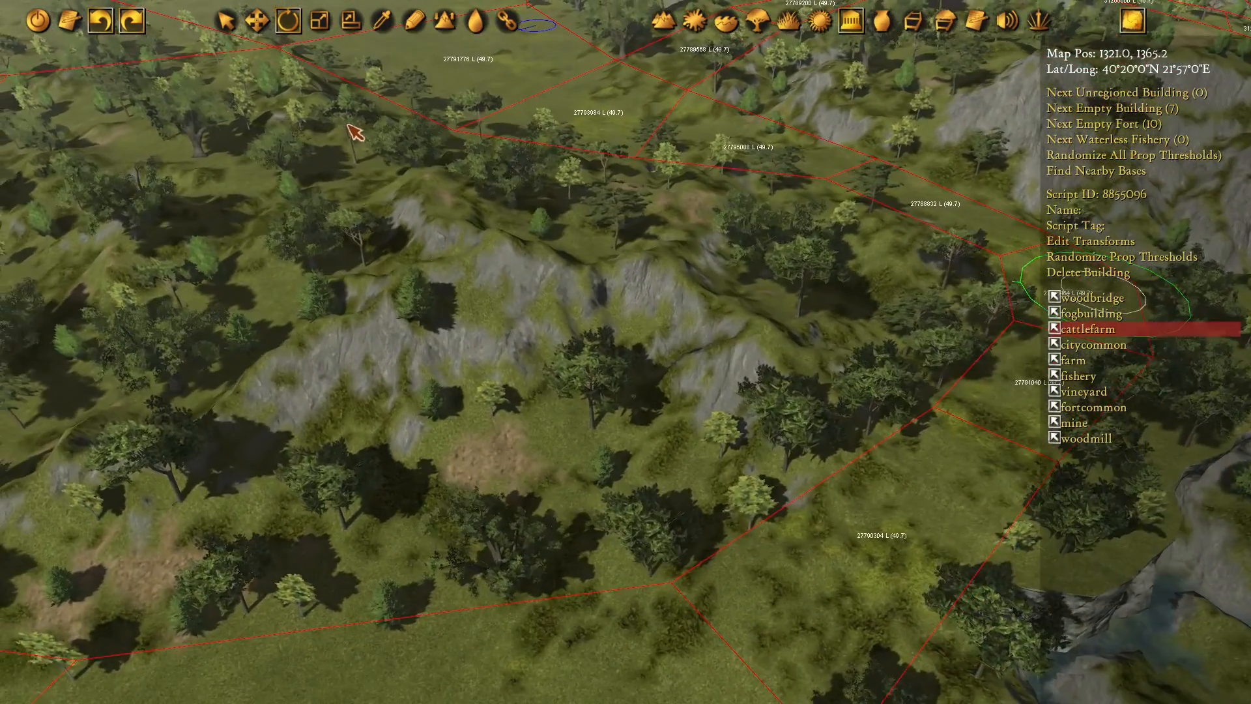
{"action": "right_click_drag", "start_coordinate": [678, 229], "coordinate": [449, 187]}
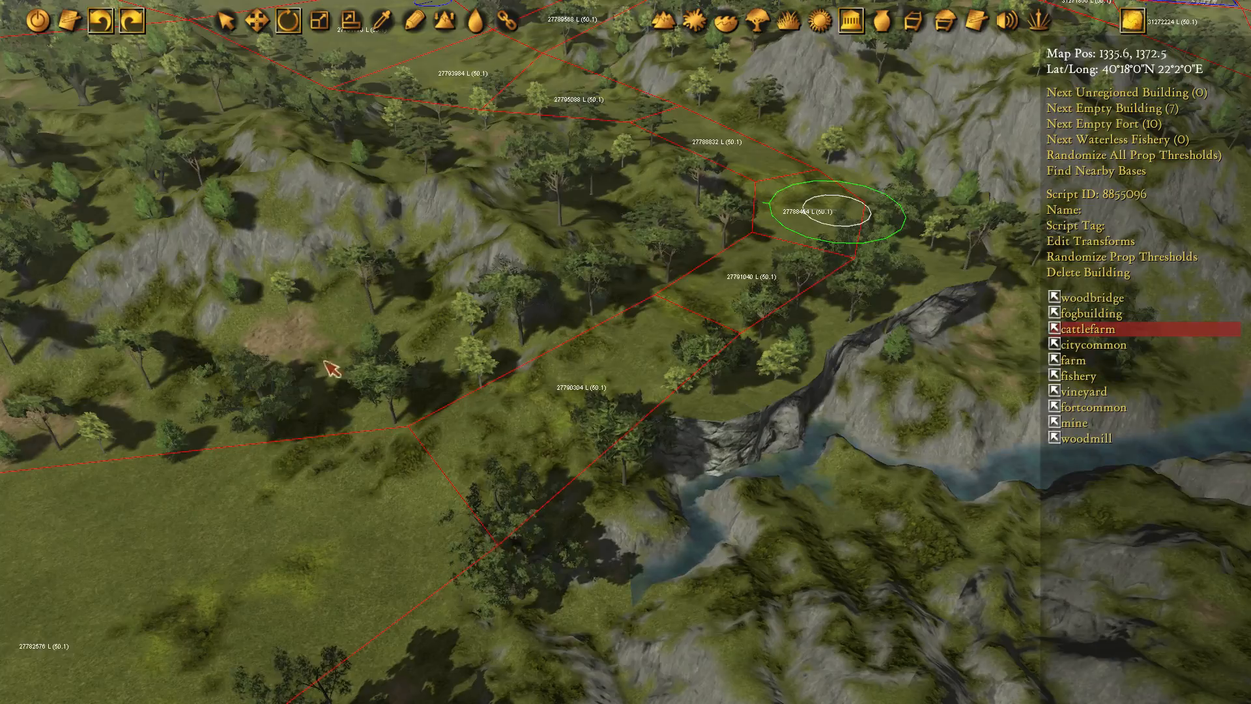
{"action": "right_click_drag", "start_coordinate": [325, 362], "coordinate": [617, 204]}
{"action": "right_click_drag", "start_coordinate": [375, 298], "coordinate": [932, 164]}
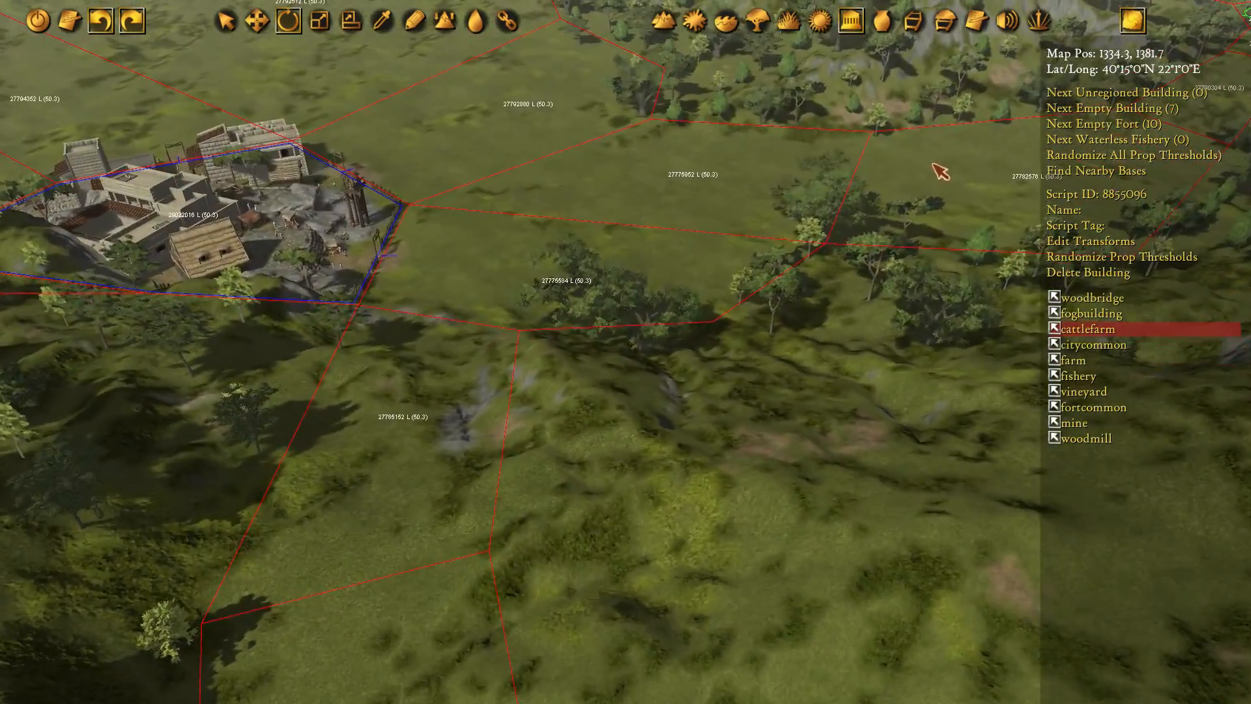
{"action": "right_click_drag", "start_coordinate": [907, 113], "coordinate": [322, 382]}
{"action": "right_click_drag", "start_coordinate": [628, 85], "coordinate": [580, 229]}
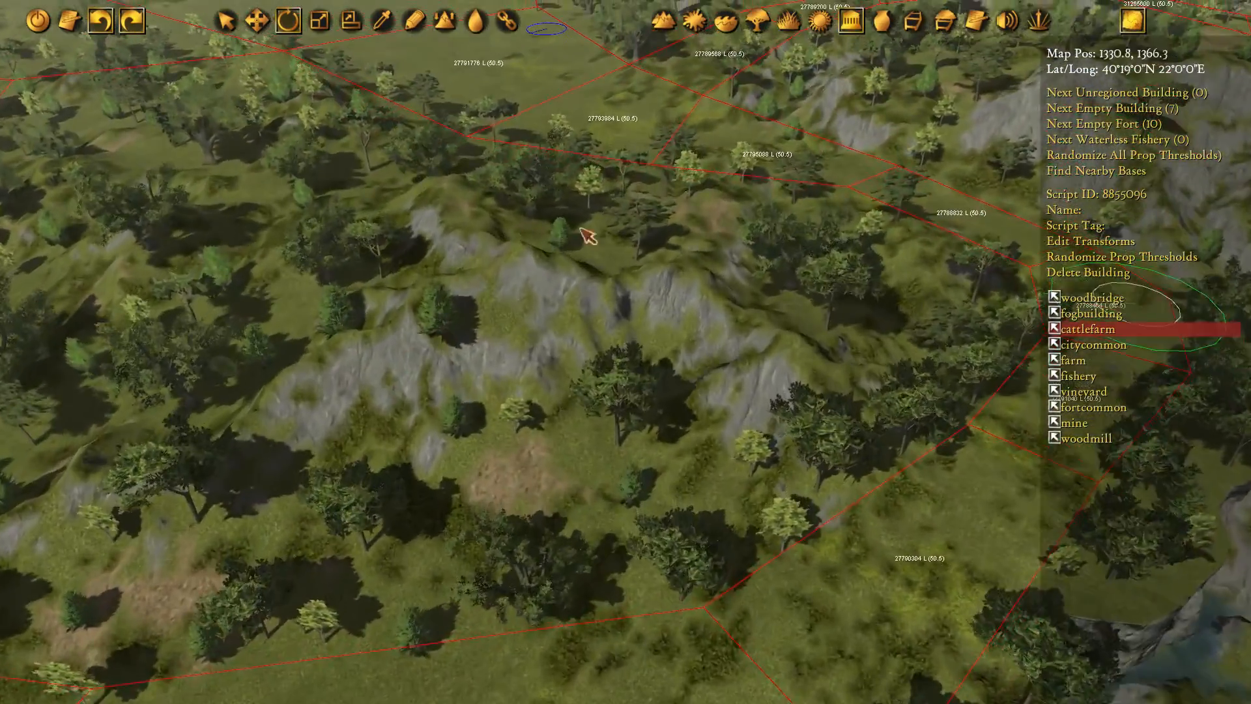
{"action": "right_click_drag", "start_coordinate": [642, 170], "coordinate": [479, 224]}
{"action": "right_click_drag", "start_coordinate": [486, 144], "coordinate": [402, 218]}
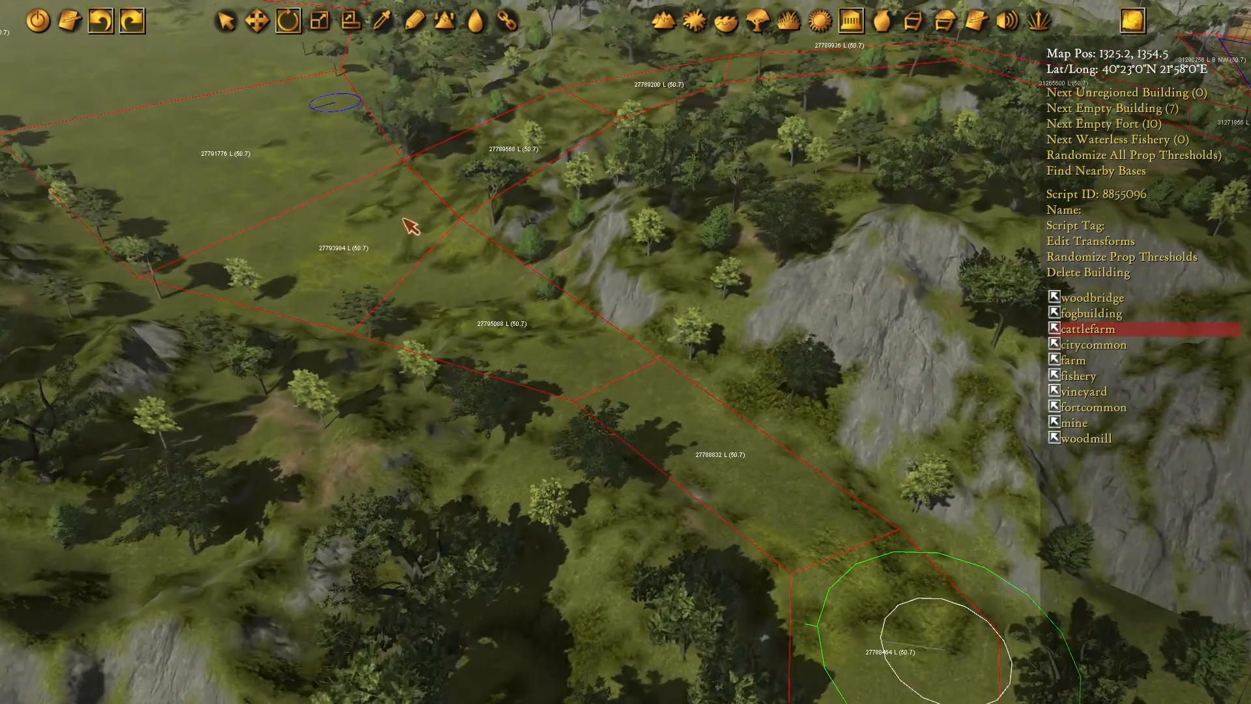
{"action": "key", "text": "s"}
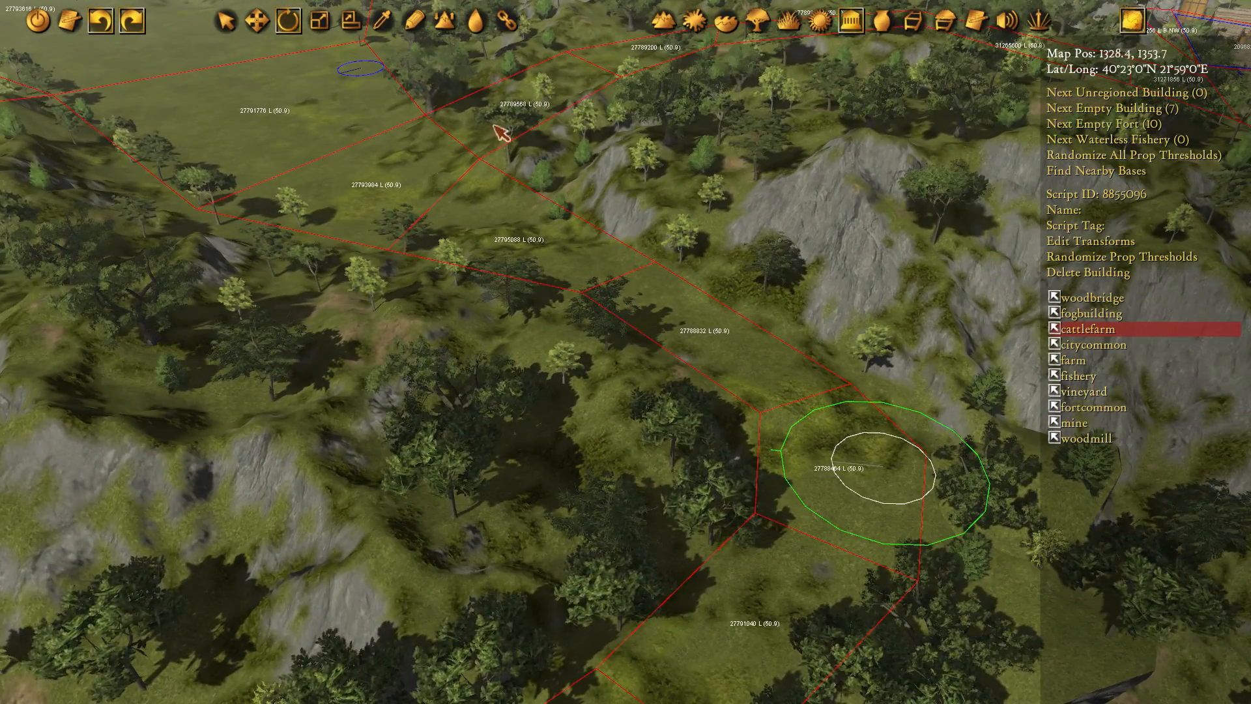
{"action": "mouse_move", "coordinate": [494, 127]}
{"action": "right_mouse_down"}
{"action": "mouse_move", "coordinate": [475, 251]}
{"action": "mouse_move", "coordinate": [566, 266]}
{"action": "right_mouse_up"}
{"action": "right_click_drag", "start_coordinate": [619, 201], "coordinate": [658, 194]}
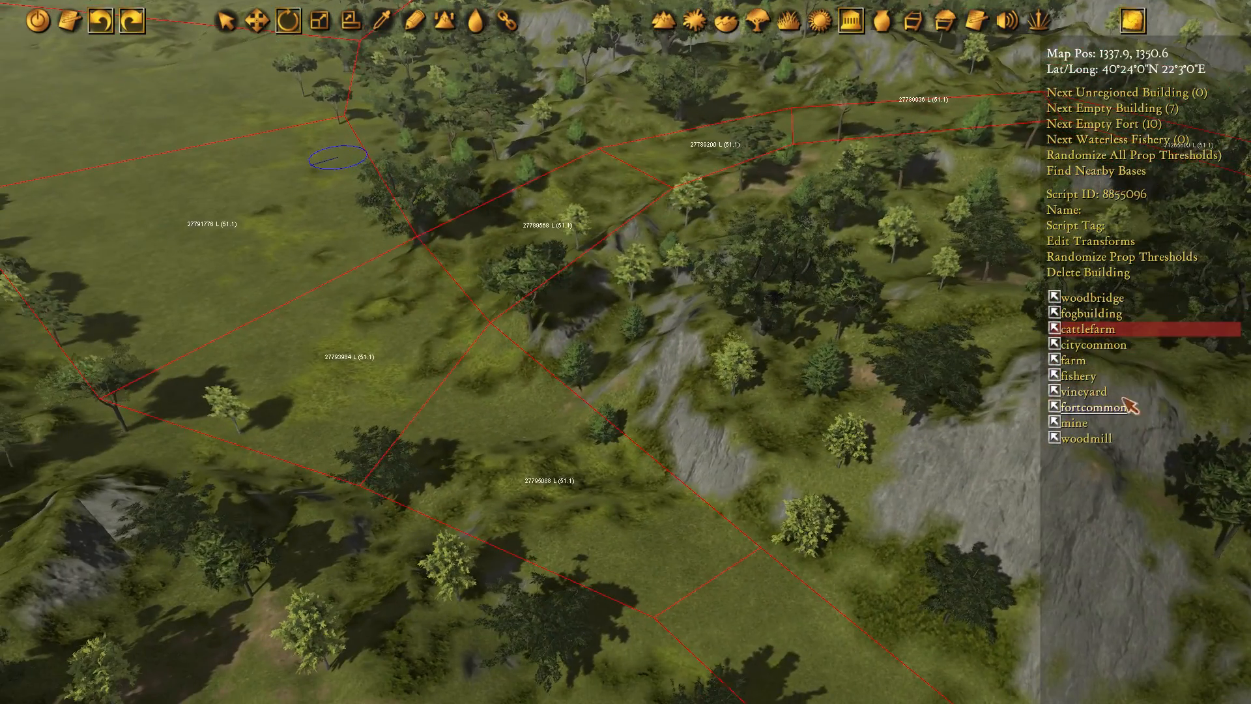
Place a fishery on the grassy southwest edge of the marsh and adjust its rotation
{"action": "left_click", "coordinate": [1078, 376]}
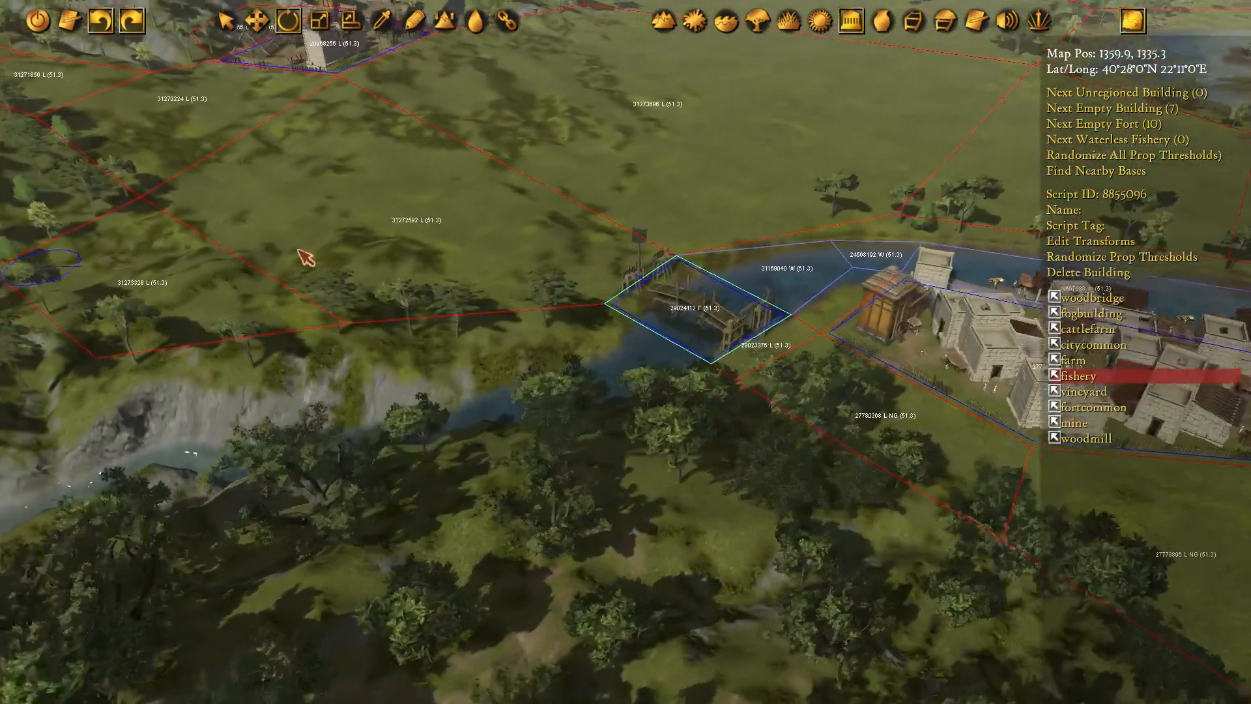
{"action": "right_click_drag", "start_coordinate": [769, 130], "coordinate": [573, 167]}
{"action": "mouse_move", "coordinate": [932, 118]}
{"action": "right_mouse_down"}
{"action": "mouse_move", "coordinate": [813, 173]}
{"action": "mouse_move", "coordinate": [713, 278]}
{"action": "right_mouse_up"}
{"action": "key", "text": "p"}
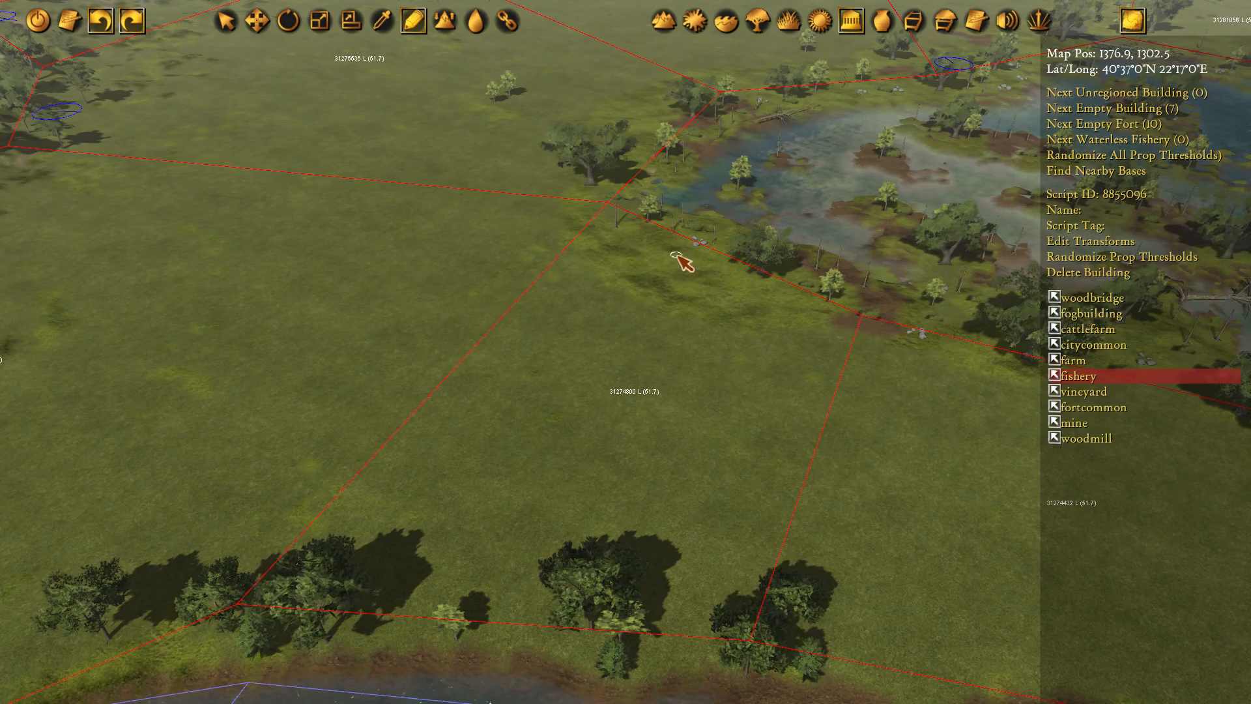
{"action": "left_click", "coordinate": [678, 256]}
{"action": "key", "text": "q"}
{"action": "left_click", "coordinate": [680, 260]}
{"action": "right_click_drag", "start_coordinate": [703, 285], "coordinate": [670, 346]}
{"action": "scroll", "coordinate": [677, 338], "scroll_direction": "up", "scroll_amount": 3}
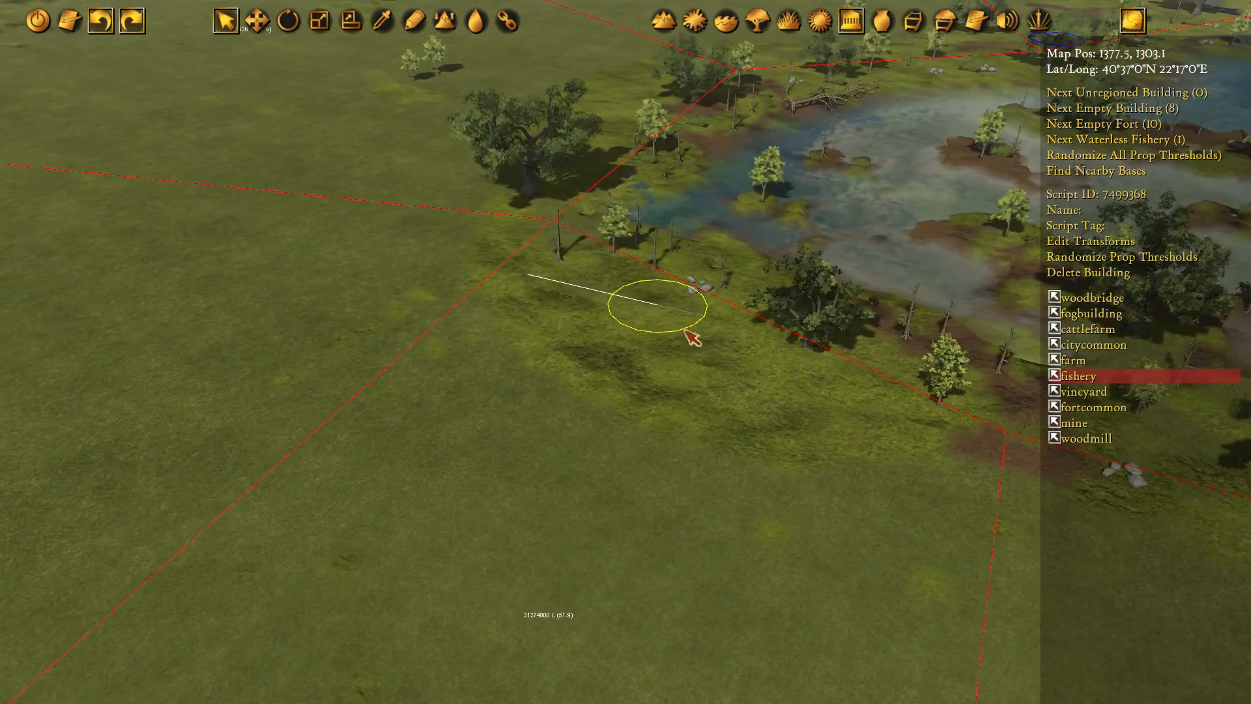
{"action": "key", "text": "e"}
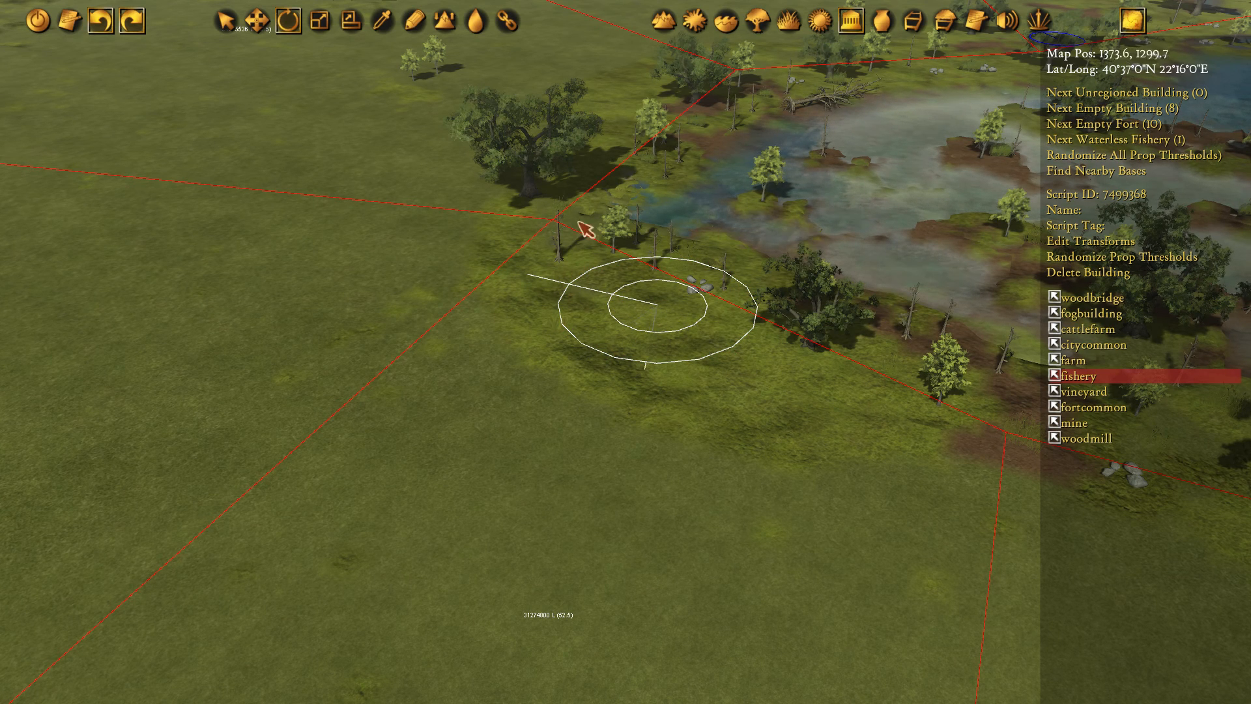
{"action": "left_click_drag", "start_coordinate": [809, 393], "coordinate": [812, 404]}
{"action": "left_click_drag", "start_coordinate": [814, 429], "coordinate": [577, 438]}
Draw a four-sided primary region over the marsh shore beside the fishery, joining existing region corners, and set its type to Water
{"action": "key", "text": "b"}
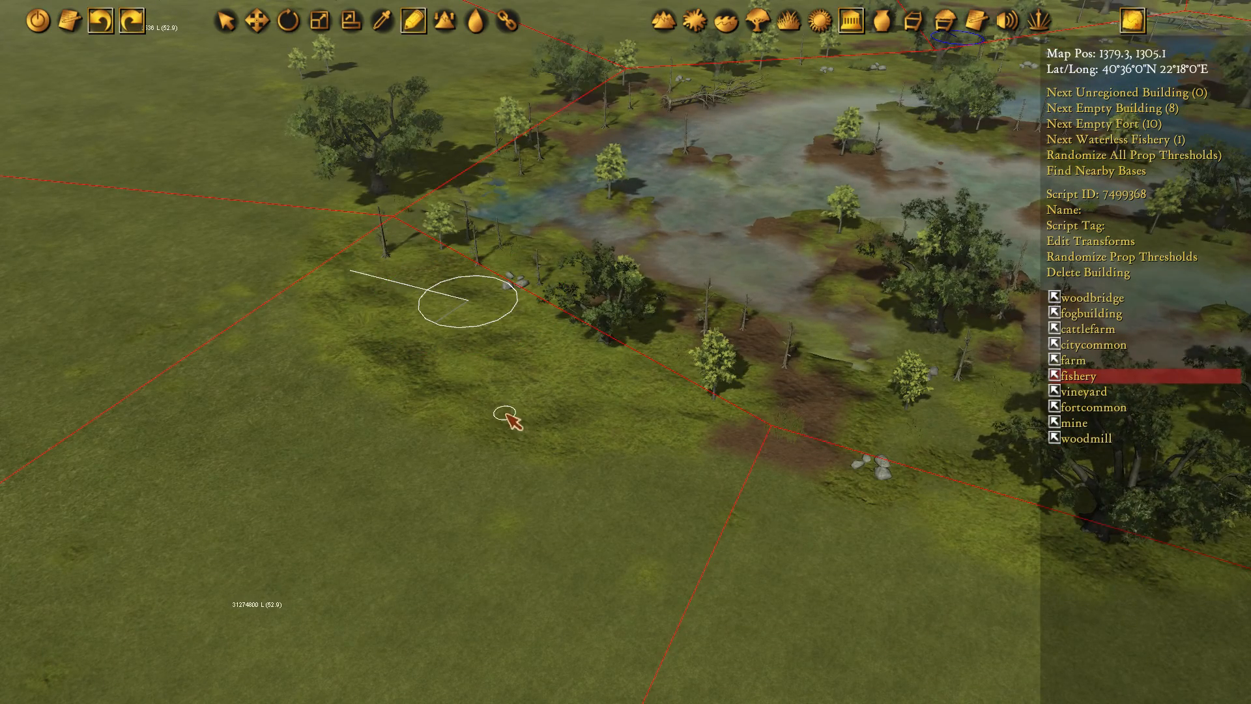
{"action": "middle_click_drag", "start_coordinate": [507, 415], "coordinate": [400, 492]}
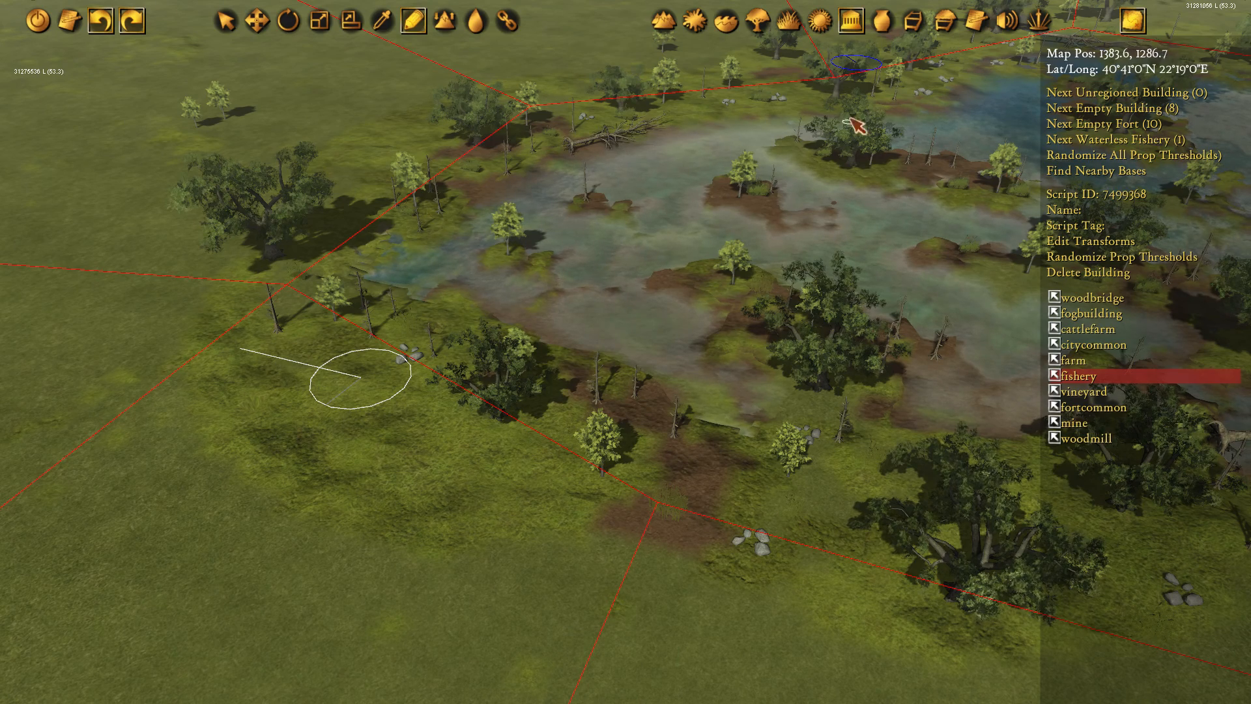
{"action": "left_click", "coordinate": [915, 22]}
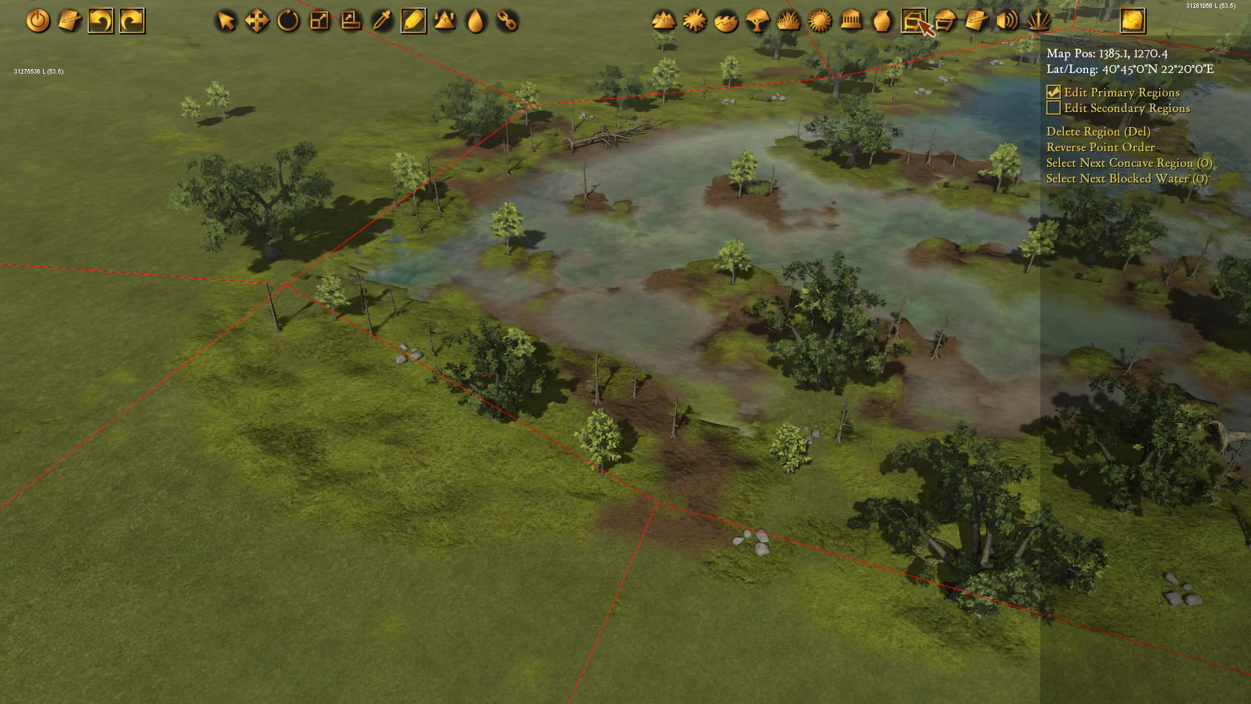
{"action": "left_click", "coordinate": [294, 281]}
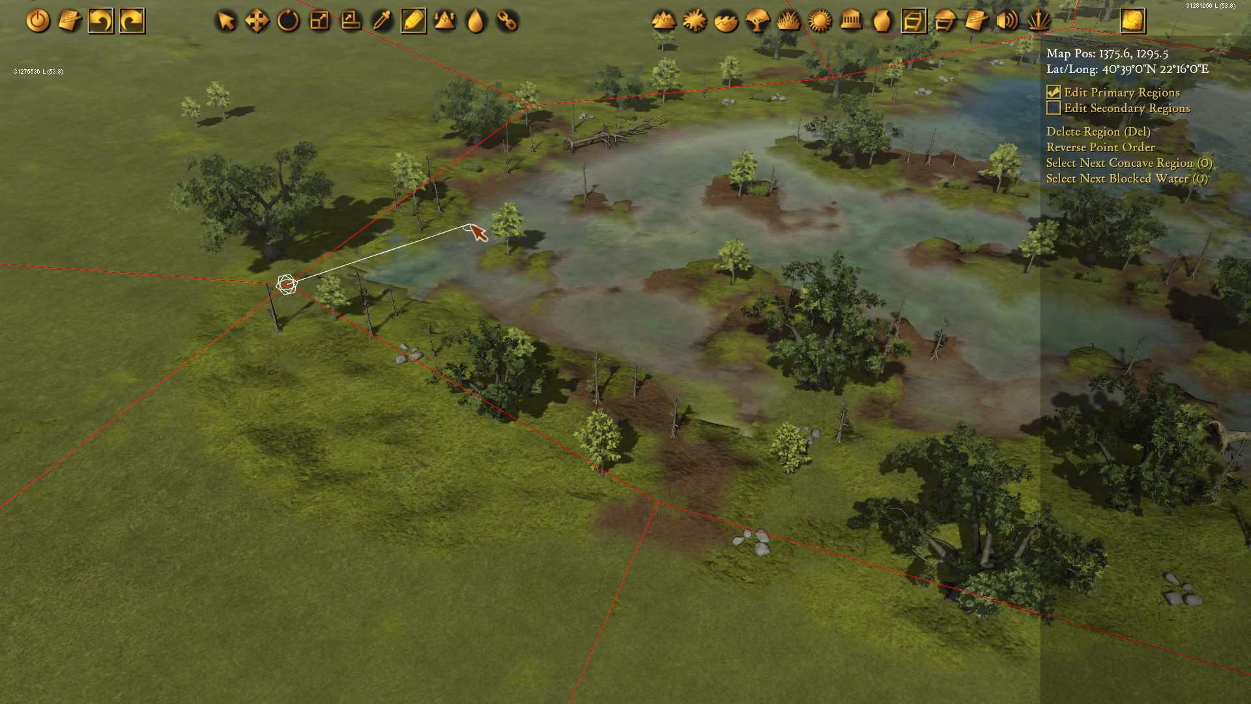
{"action": "left_click", "coordinate": [457, 228]}
{"action": "left_click", "coordinate": [749, 351]}
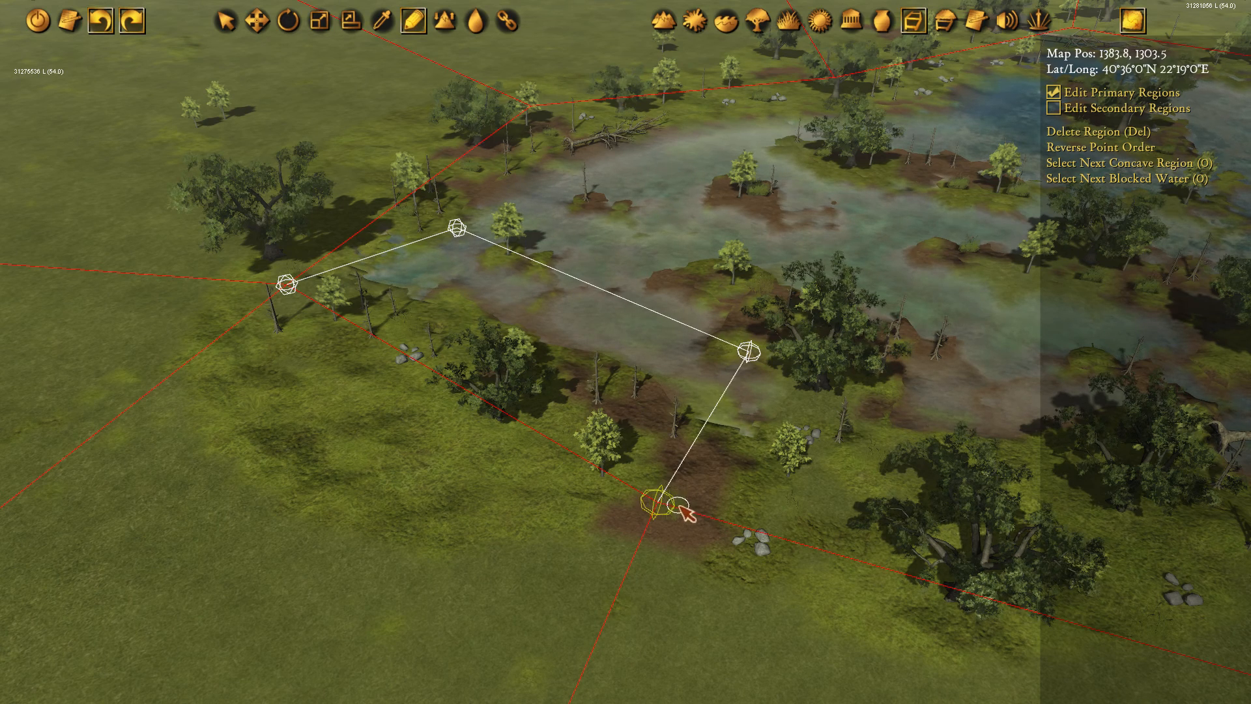
{"action": "left_click", "coordinate": [659, 503]}
{"action": "left_click", "coordinate": [285, 284]}
{"action": "key", "text": "Escape"}
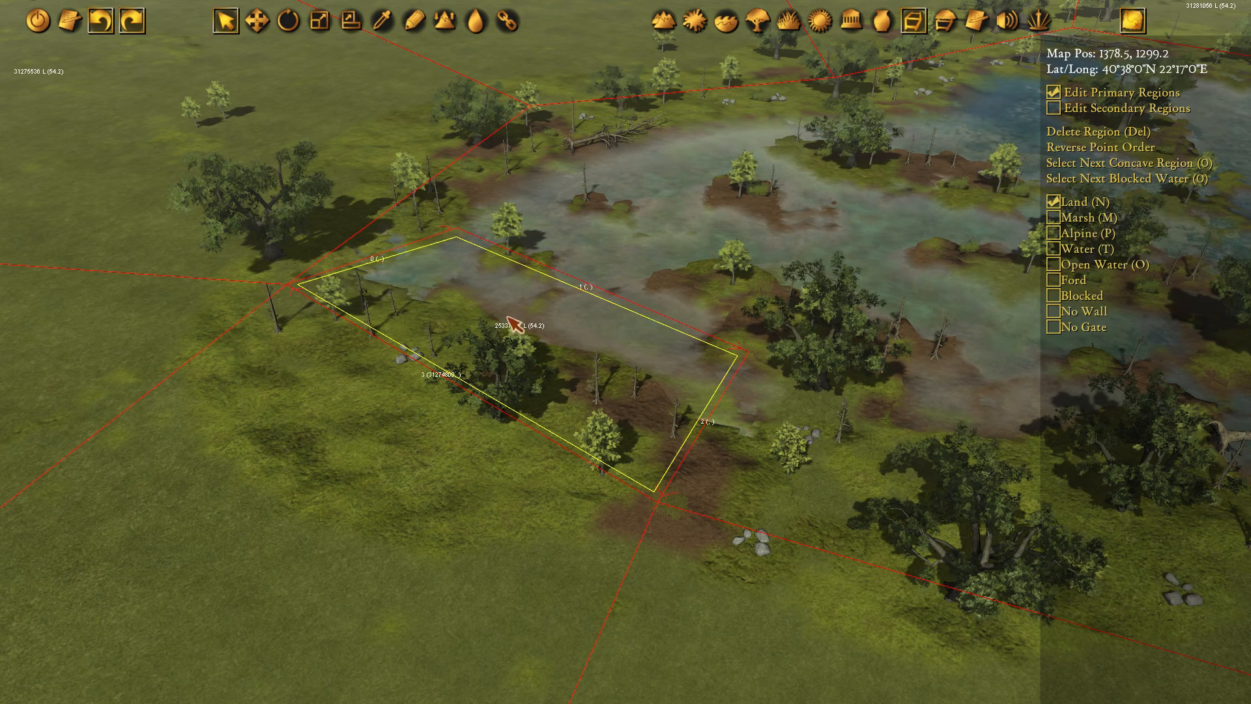
{"action": "left_click", "coordinate": [1090, 252]}
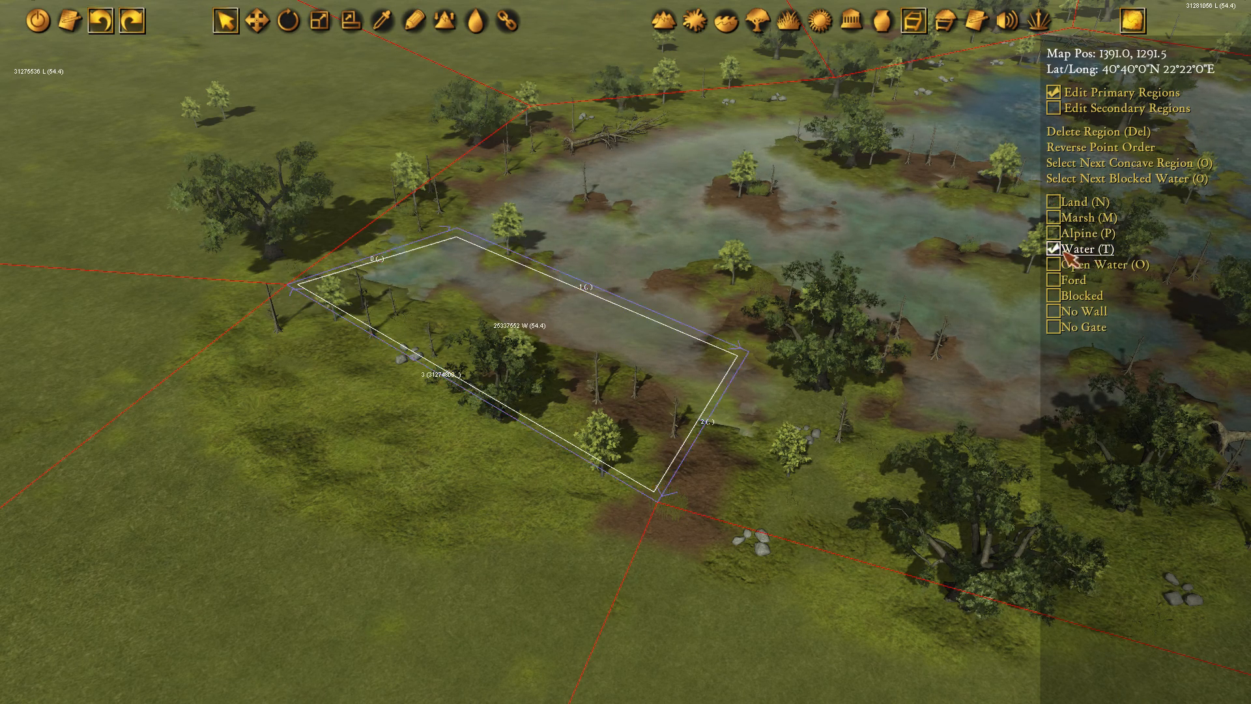
Move the fishery slightly away from the new water region's border and fine-tune its rotation toward the water
{"action": "left_click", "coordinate": [850, 21]}
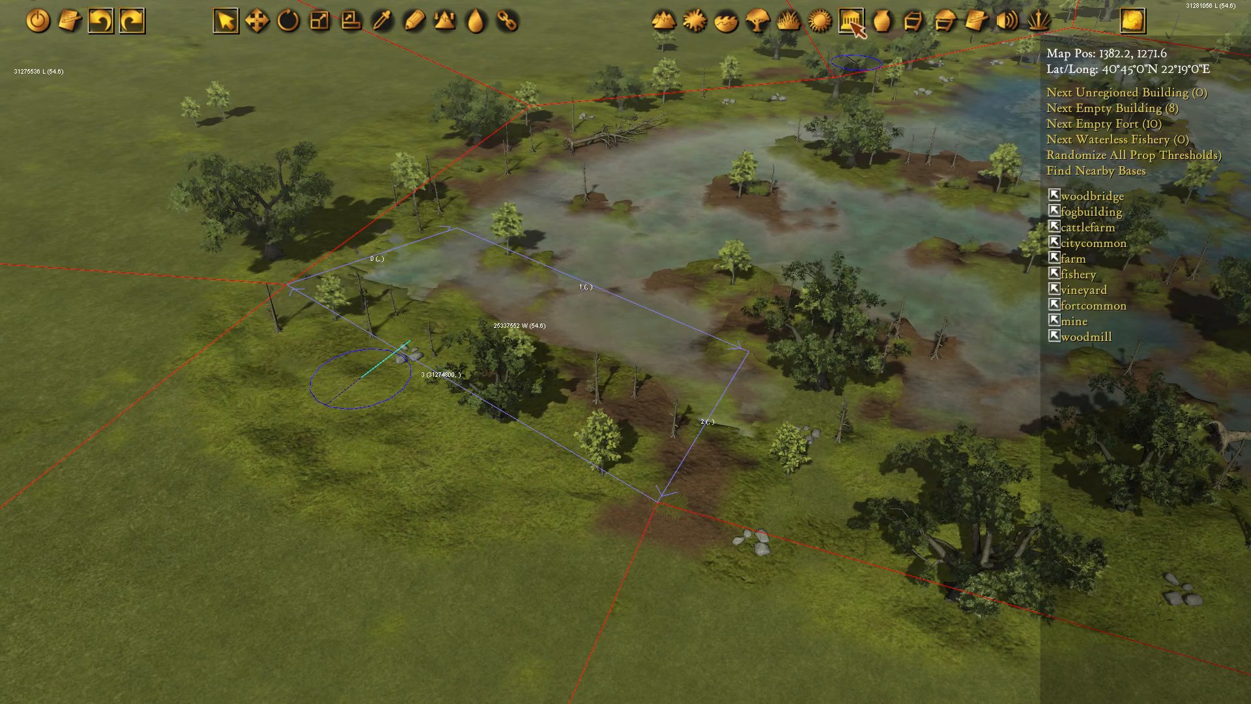
{"action": "scroll", "coordinate": [460, 493], "scroll_direction": "up", "scroll_amount": 3}
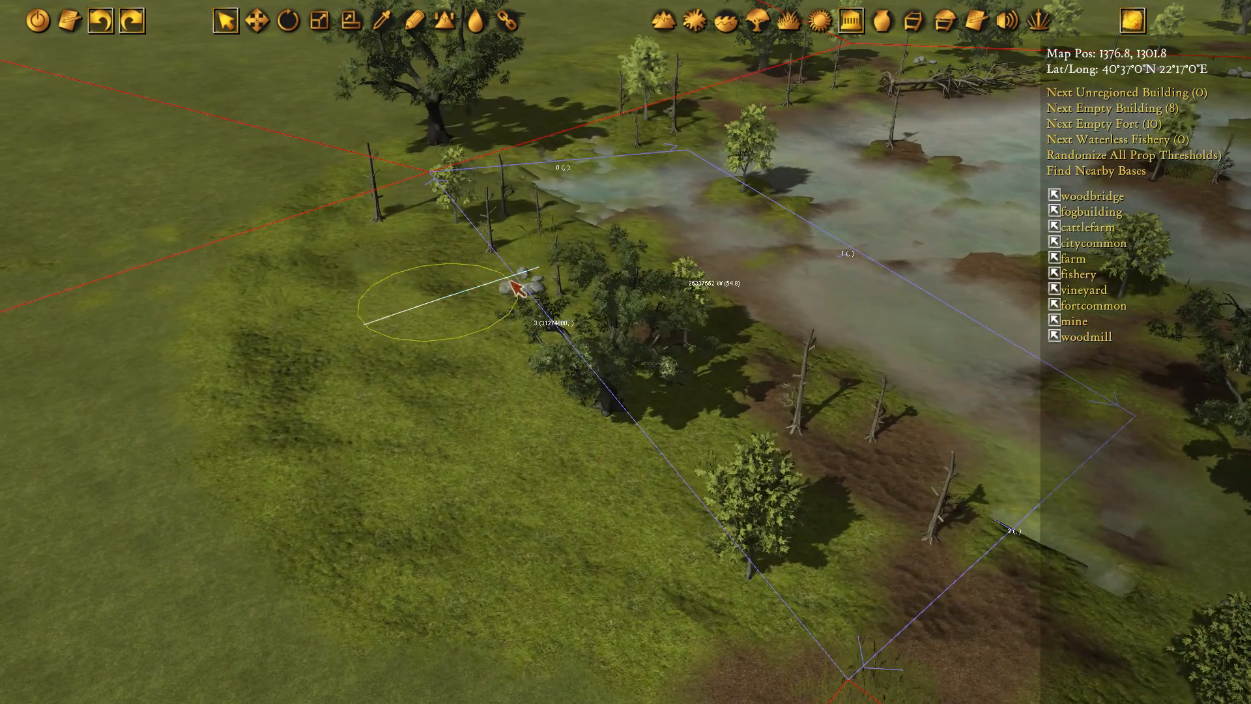
{"action": "scroll", "coordinate": [511, 283], "scroll_direction": "up", "scroll_amount": 2}
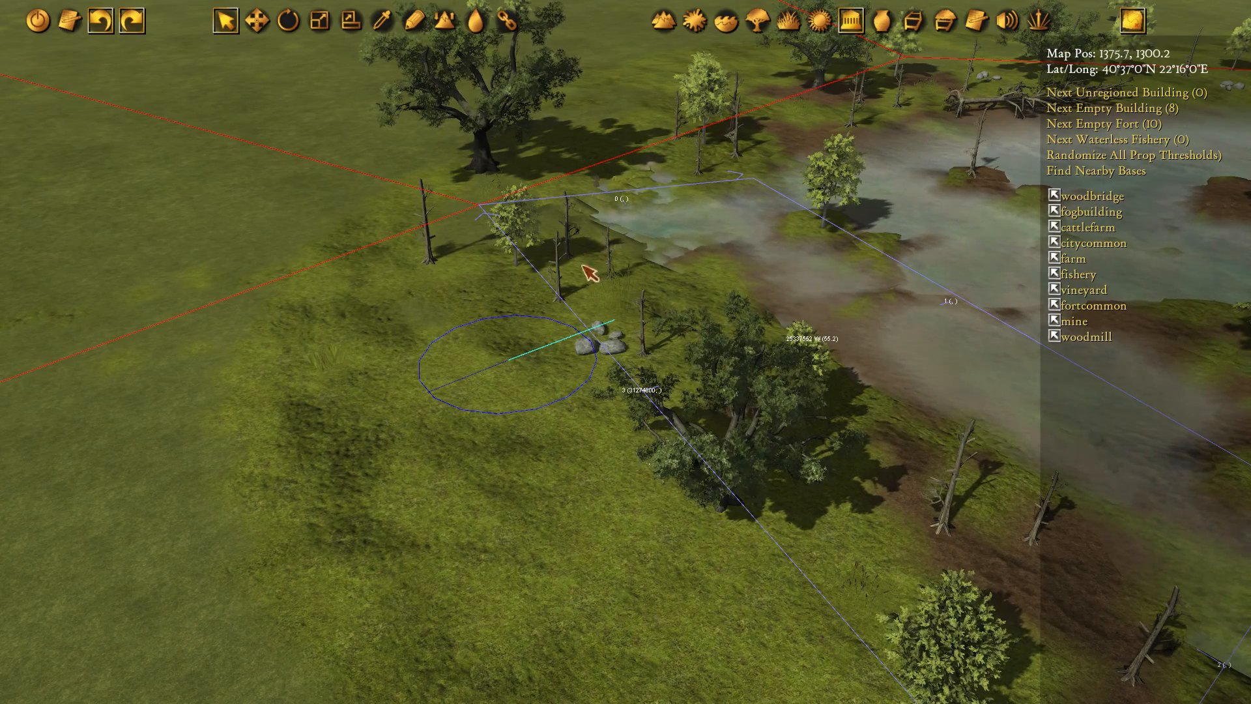
{"action": "left_click", "coordinate": [495, 410]}
{"action": "key", "text": "w"}
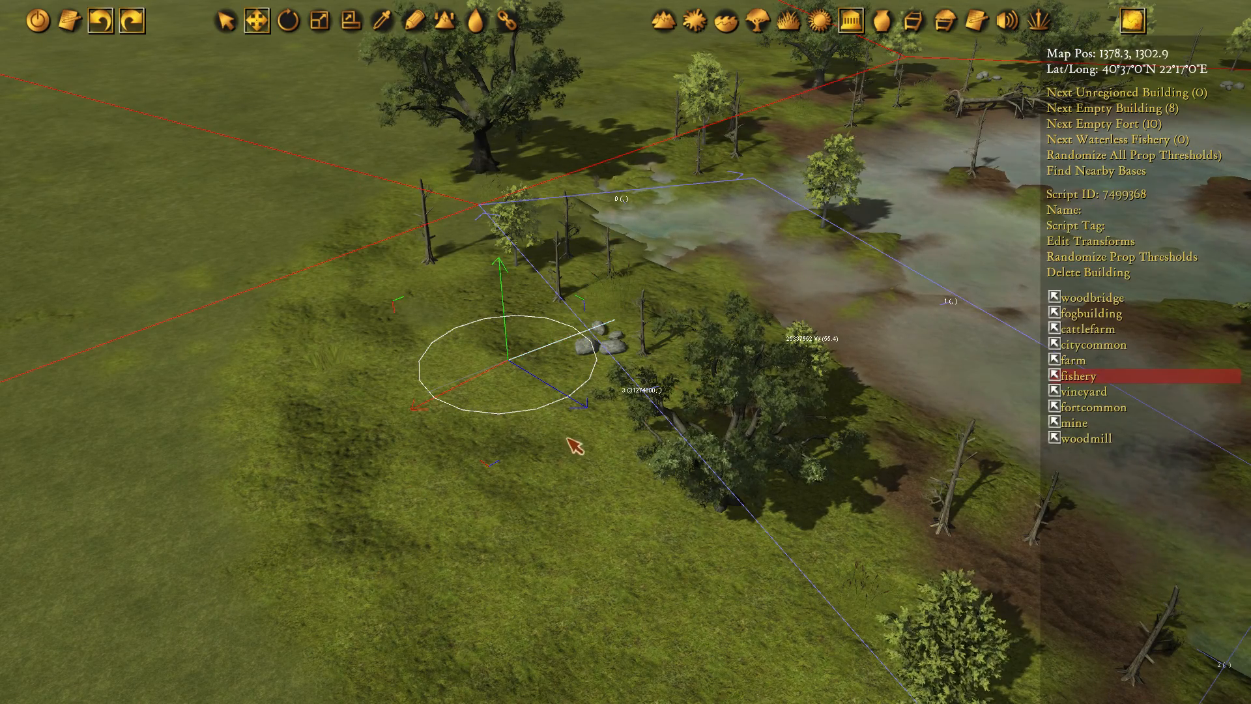
{"action": "left_click_drag", "start_coordinate": [497, 465], "coordinate": [505, 502]}
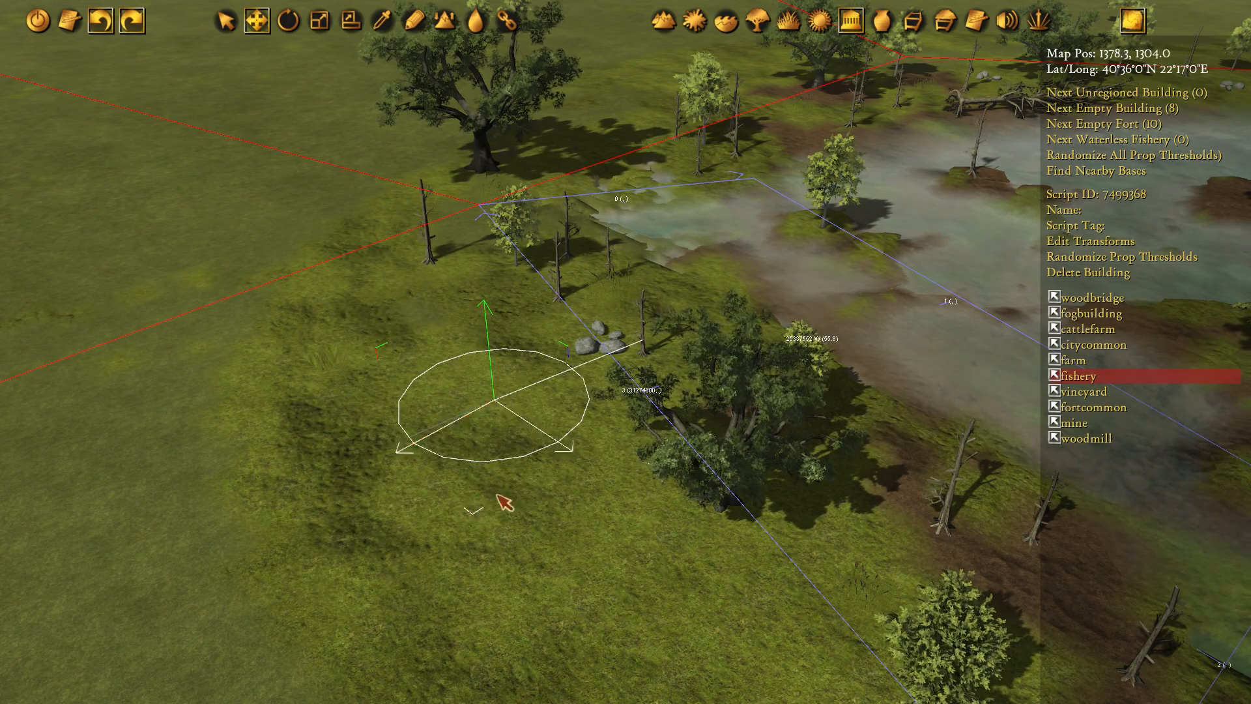
{"action": "key", "text": "e"}
{"action": "left_click_drag", "start_coordinate": [606, 435], "coordinate": [550, 531]}
{"action": "key", "text": "w"}
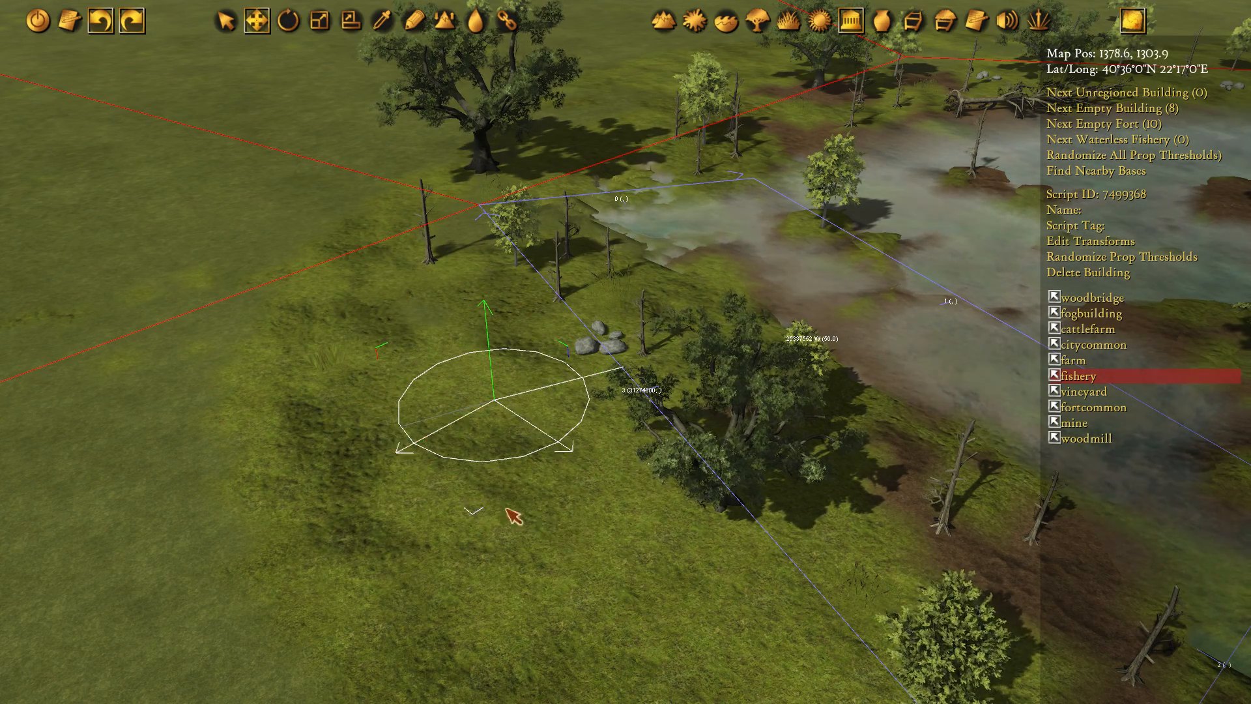
Examine the marsh, river mouth, harbour town and surrounding plain, and compare the building positions on the overview map
{"action": "scroll", "coordinate": [457, 463], "scroll_direction": "down", "scroll_amount": 5}
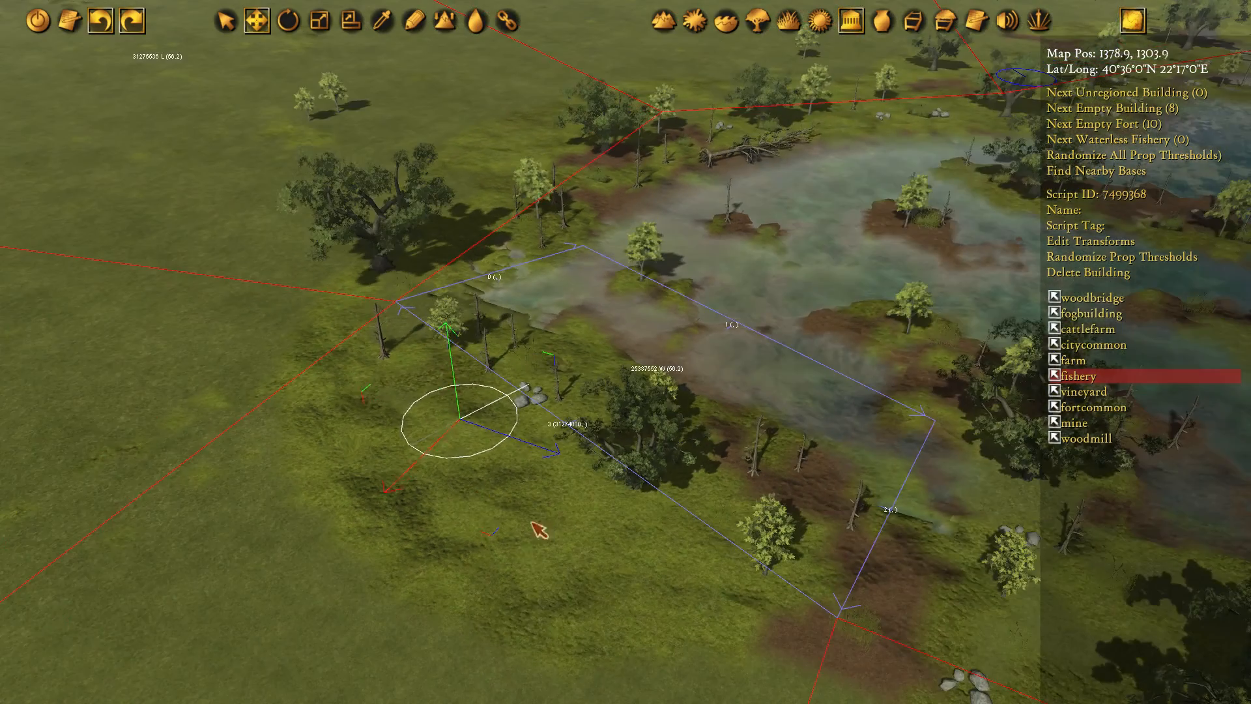
{"action": "left_click_drag", "start_coordinate": [521, 554], "coordinate": [339, 354]}
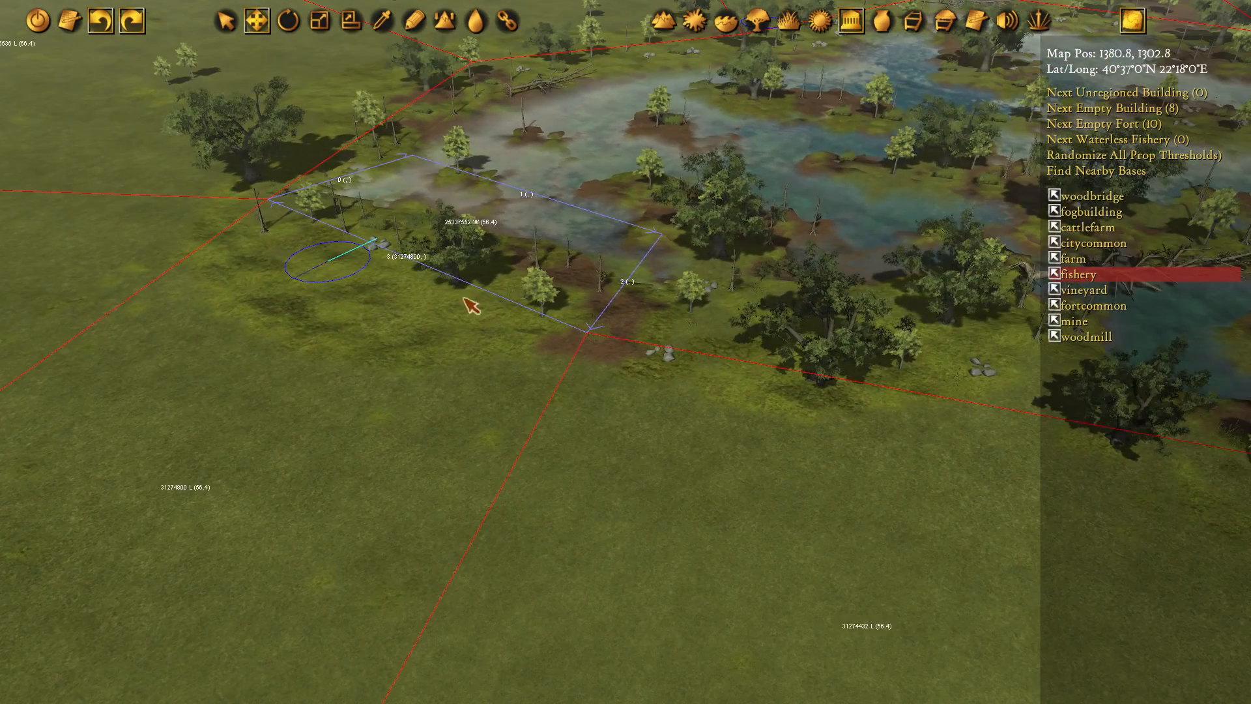
{"action": "left_click_drag", "start_coordinate": [489, 208], "coordinate": [629, 250]}
{"action": "scroll", "coordinate": [772, 140], "scroll_direction": "down", "scroll_amount": 3}
{"action": "middle_click_drag", "start_coordinate": [840, 247], "coordinate": [404, 176]}
{"action": "scroll", "coordinate": [508, 245], "scroll_direction": "down", "scroll_amount": 3}
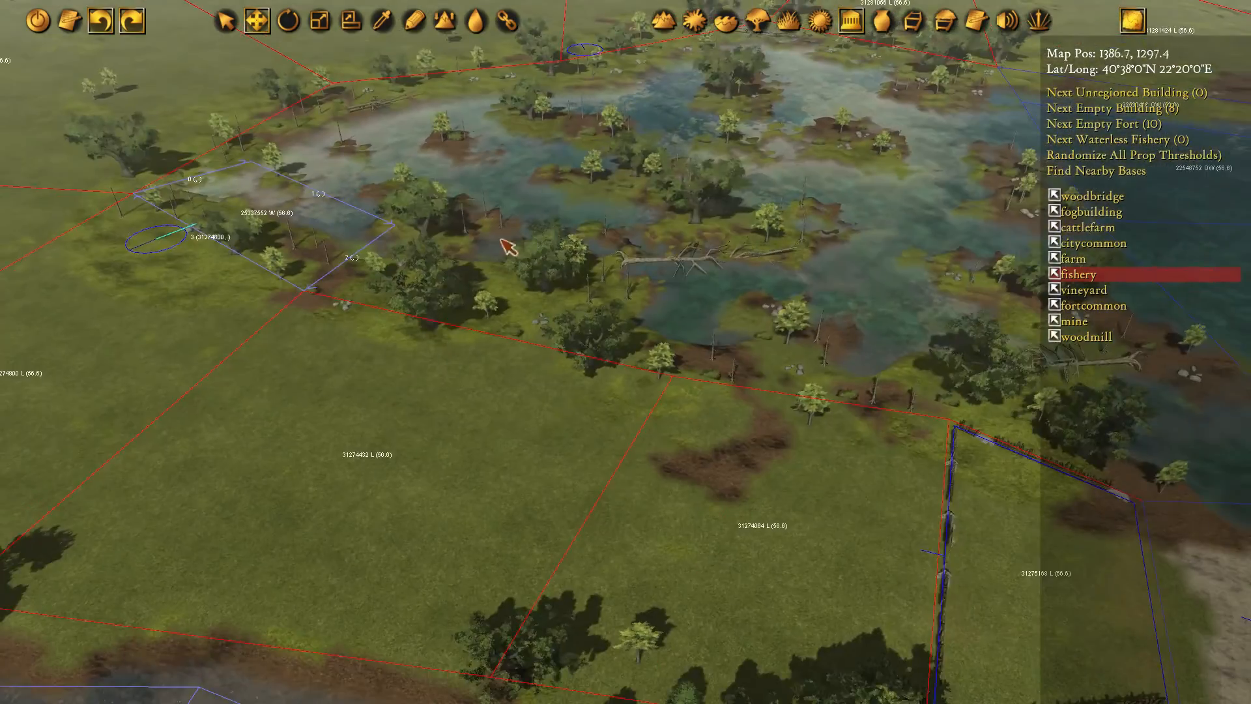
{"action": "middle_click_drag", "start_coordinate": [814, 403], "coordinate": [273, 243]}
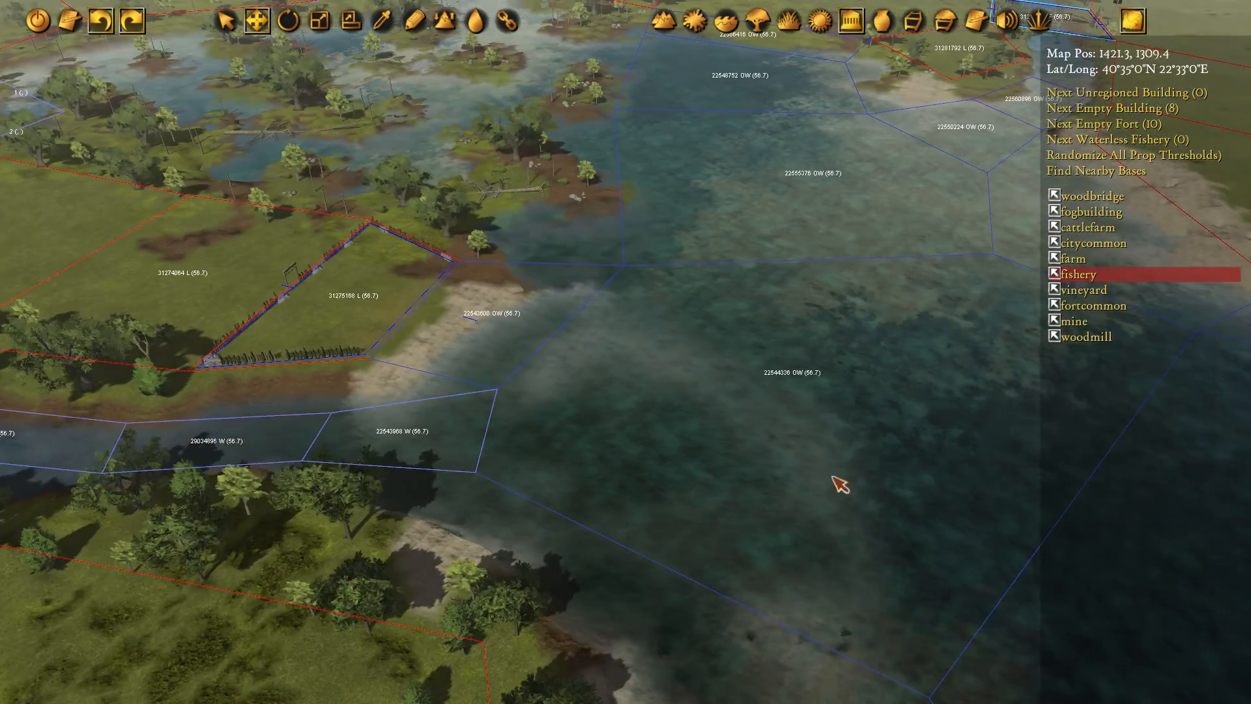
{"action": "left_click_drag", "start_coordinate": [831, 574], "coordinate": [642, 240]}
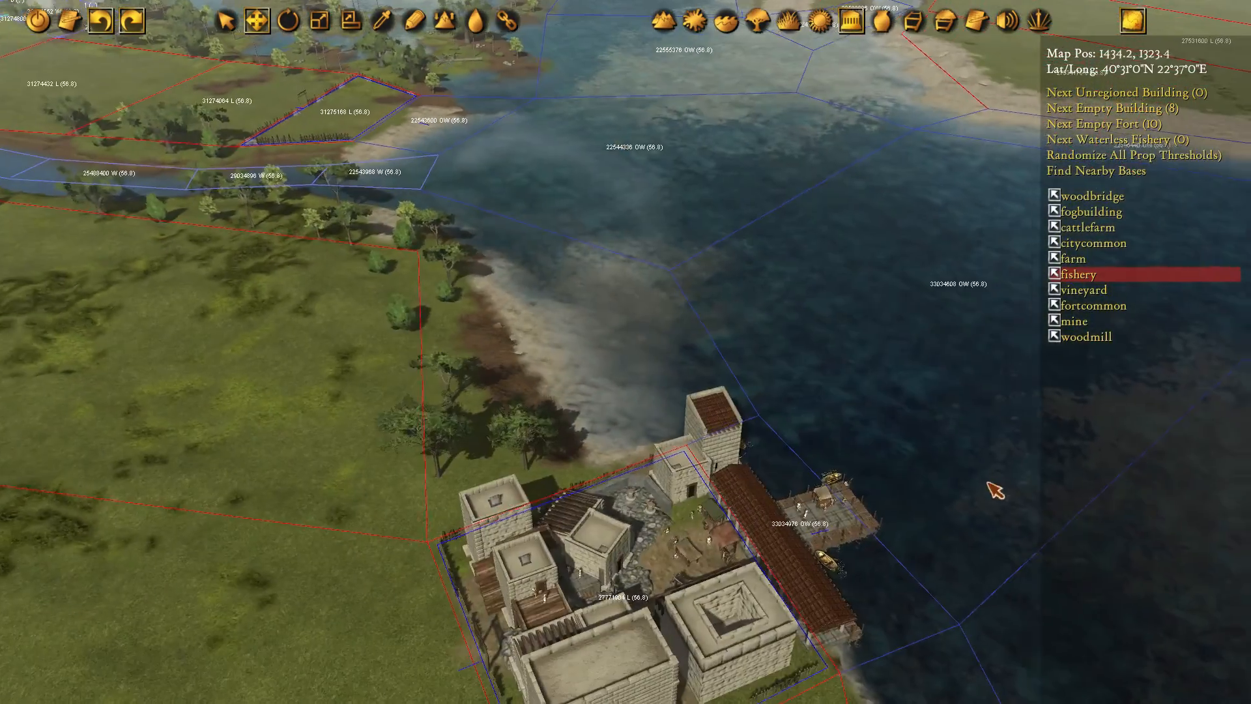
{"action": "left_click_drag", "start_coordinate": [988, 485], "coordinate": [315, 272]}
{"action": "left_click_drag", "start_coordinate": [112, 192], "coordinate": [730, 365]}
{"action": "left_click_drag", "start_coordinate": [134, 103], "coordinate": [682, 227]}
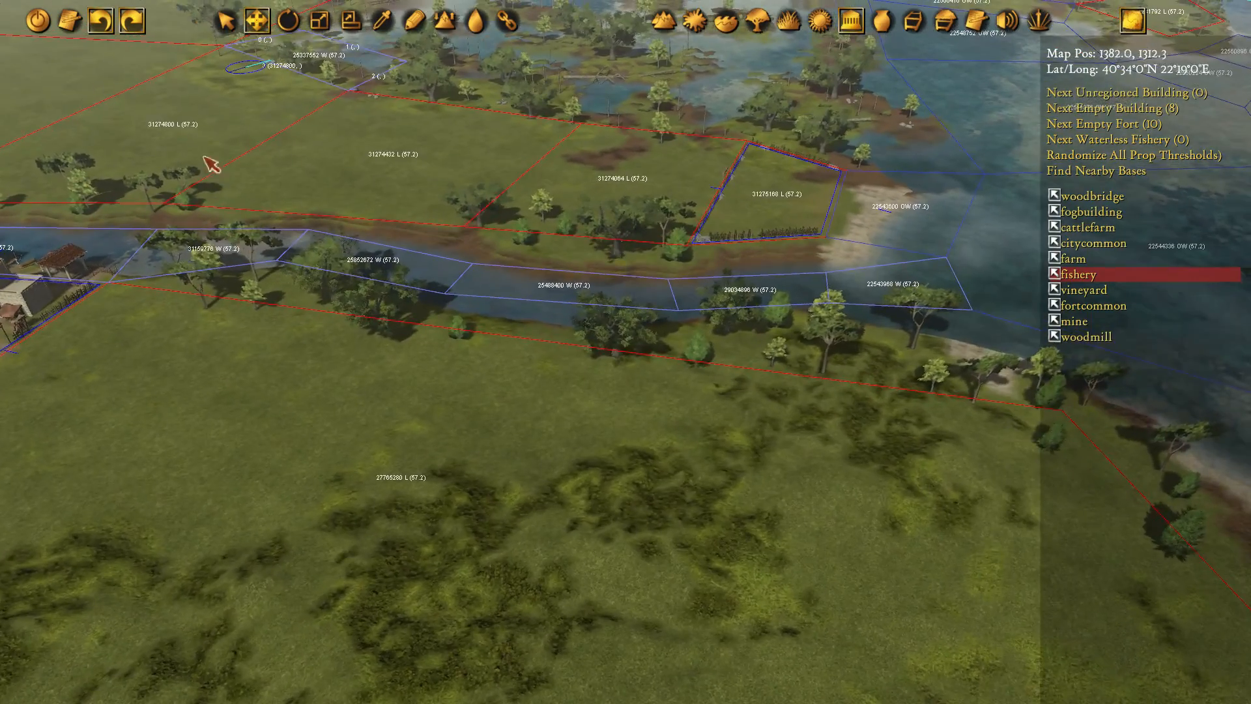
{"action": "left_click_drag", "start_coordinate": [209, 167], "coordinate": [517, 284]}
{"action": "left_click_drag", "start_coordinate": [351, 104], "coordinate": [534, 332]}
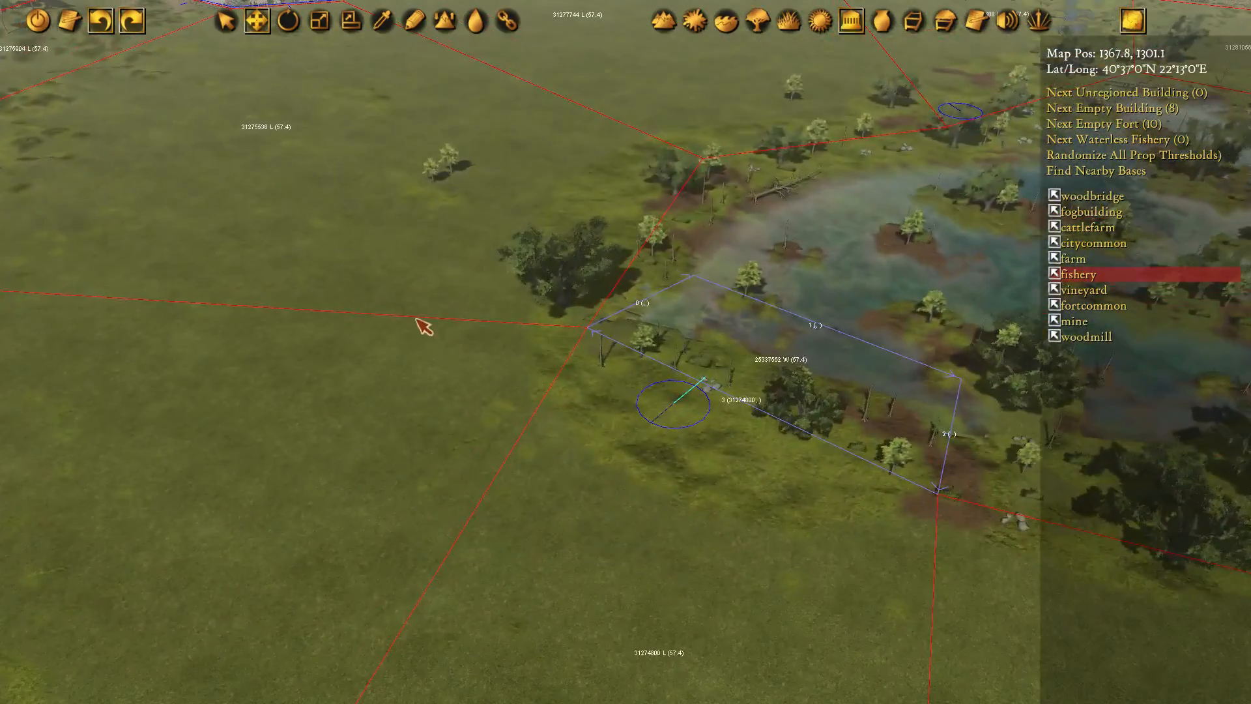
{"action": "left_click_drag", "start_coordinate": [420, 260], "coordinate": [652, 355]}
{"action": "left_click_drag", "start_coordinate": [455, 287], "coordinate": [719, 429]}
{"action": "scroll", "coordinate": [648, 393], "scroll_direction": "down", "scroll_amount": 10}
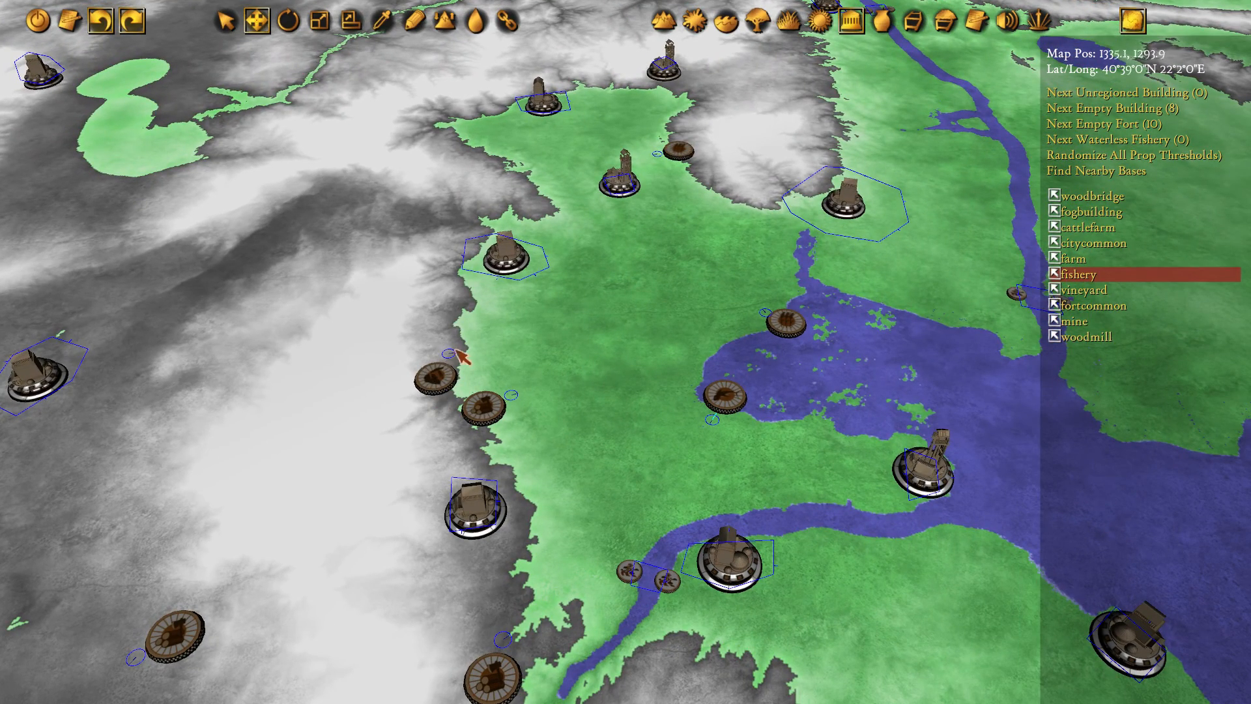
Switch to prop editing and examine the layout of houses, fences and huts in the riverside town beside the bridge
{"action": "left_click_drag", "start_coordinate": [640, 251], "coordinate": [663, 272]}
{"action": "left_click_drag", "start_coordinate": [610, 494], "coordinate": [640, 422]}
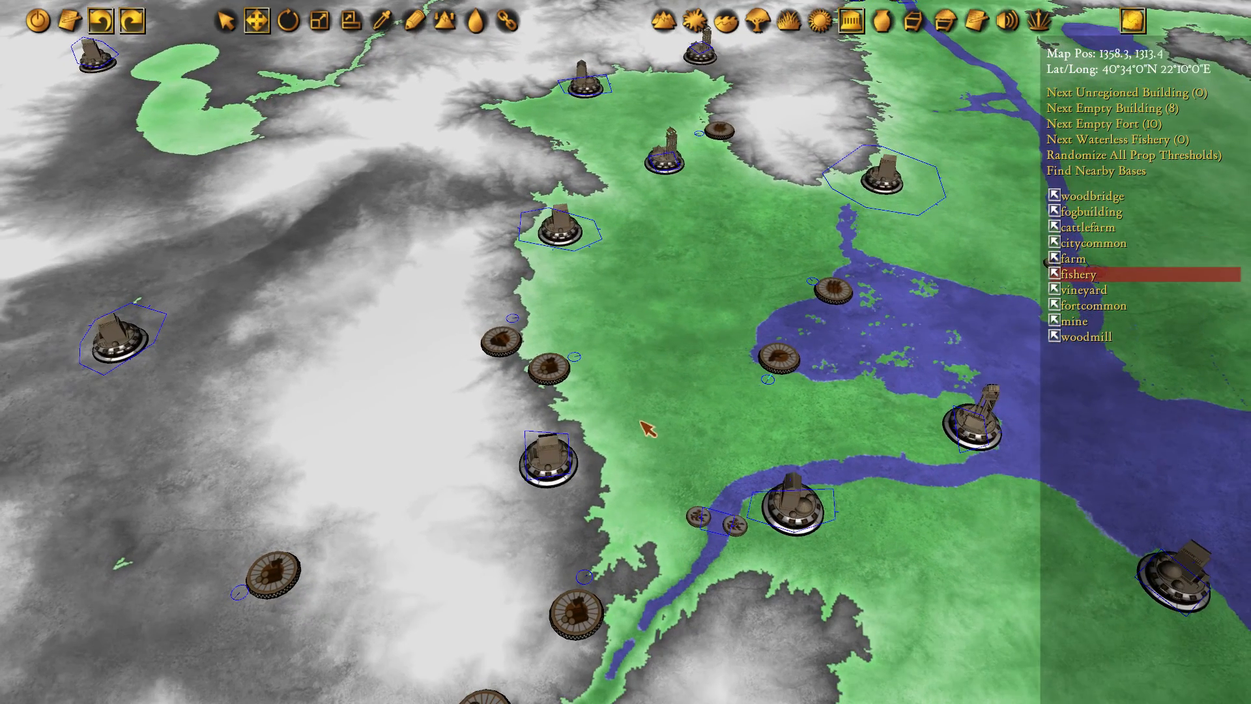
{"action": "scroll", "coordinate": [629, 170], "scroll_direction": "up", "scroll_amount": 3}
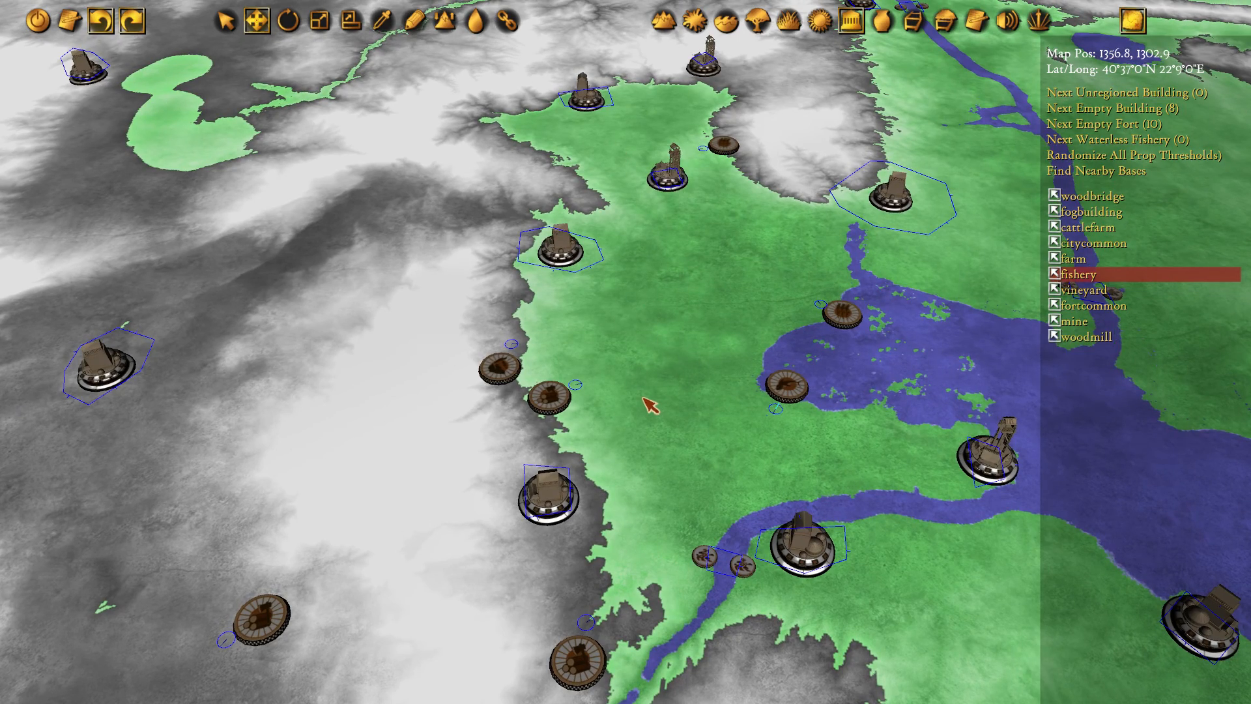
{"action": "scroll", "coordinate": [644, 398], "scroll_direction": "up", "scroll_amount": 10}
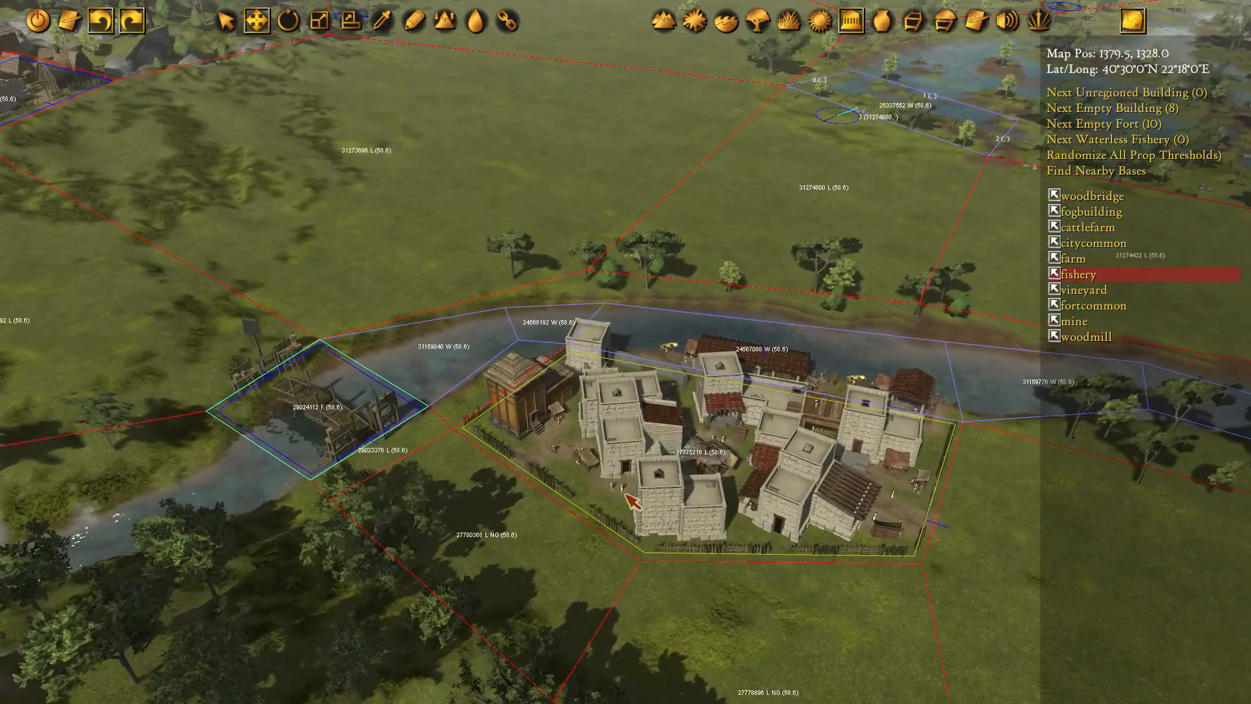
{"action": "scroll", "coordinate": [661, 518], "scroll_direction": "up", "scroll_amount": 5}
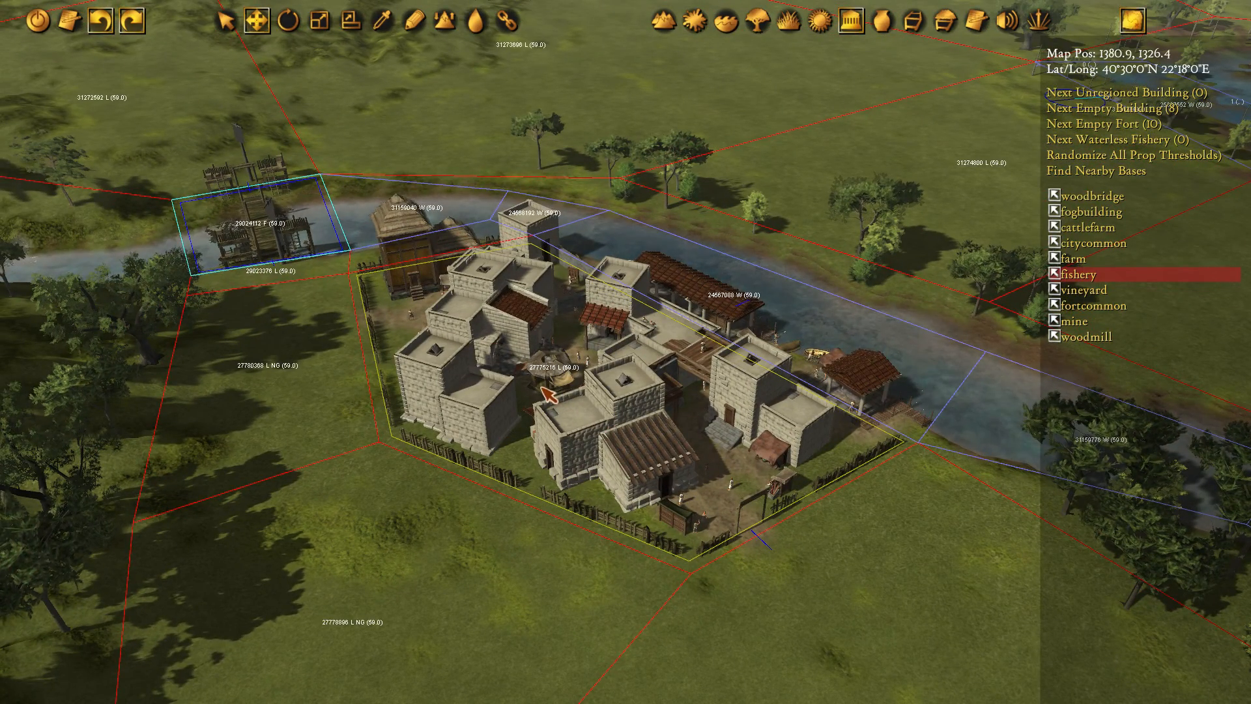
{"action": "left_click", "coordinate": [891, 24]}
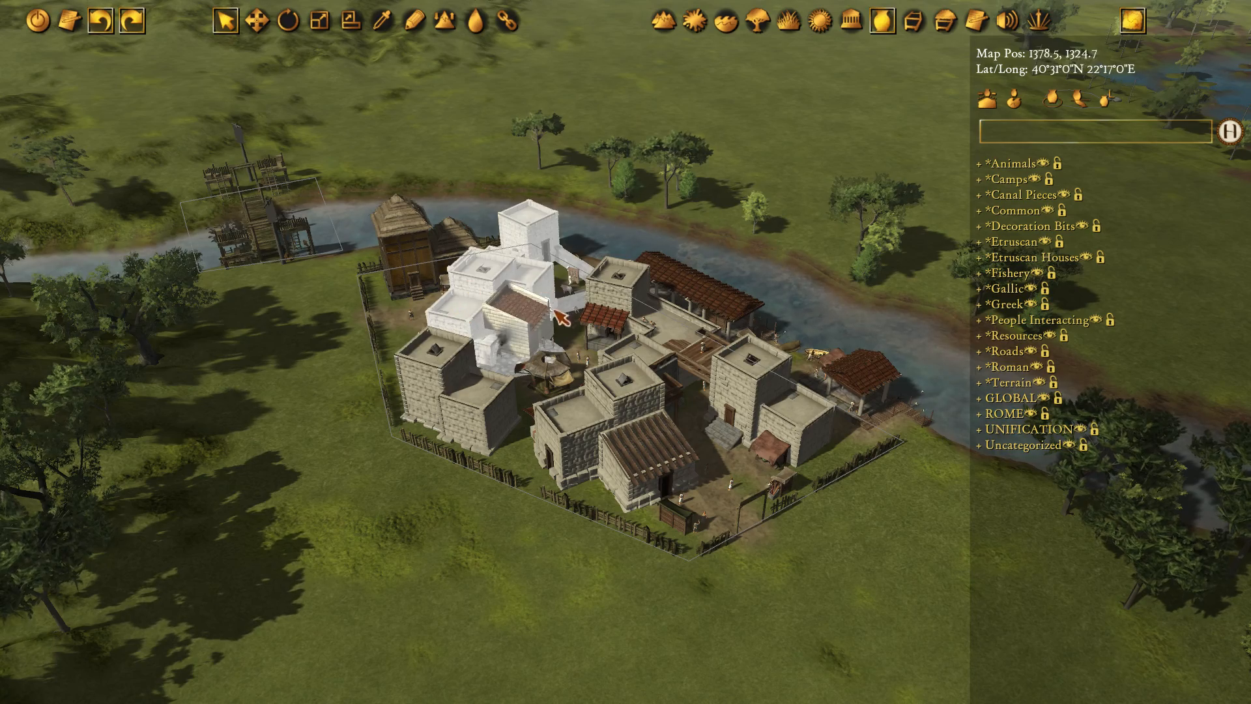
{"action": "middle_click_drag", "start_coordinate": [490, 330], "coordinate": [426, 365]}
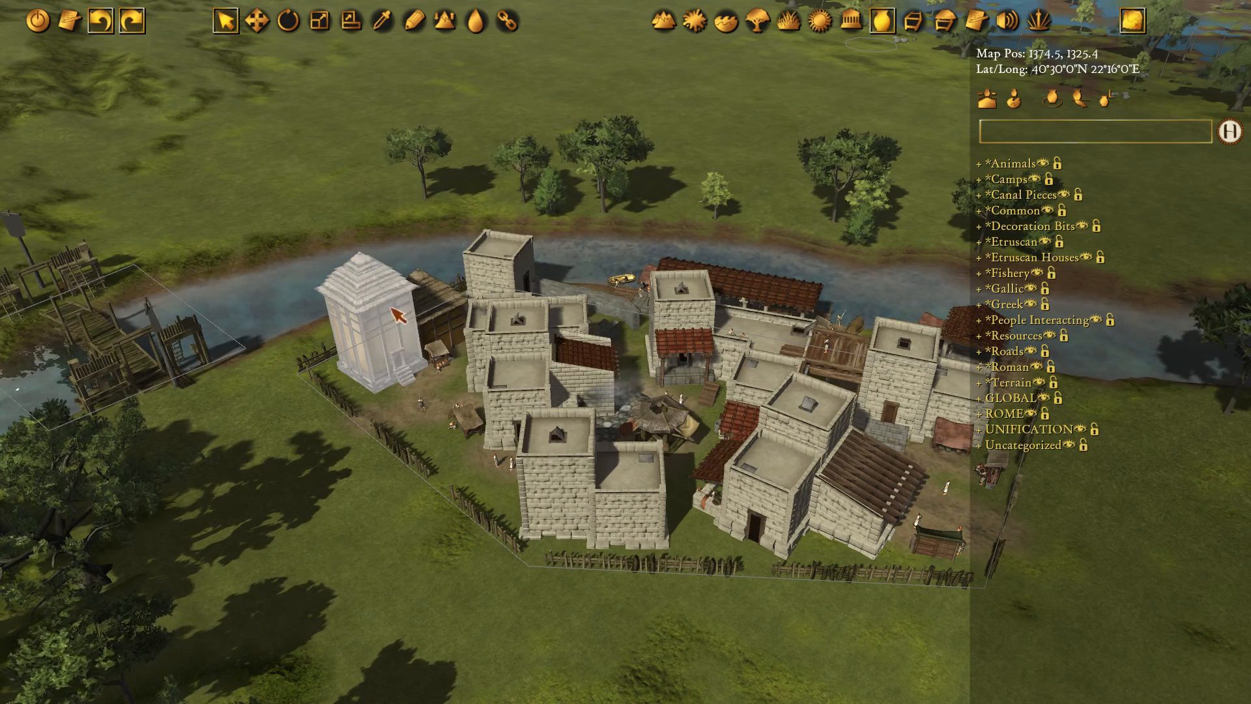
{"action": "middle_click_drag", "start_coordinate": [390, 331], "coordinate": [463, 290]}
{"action": "scroll", "coordinate": [463, 291], "scroll_direction": "up", "scroll_amount": 2}
{"action": "middle_click_drag", "start_coordinate": [657, 522], "coordinate": [401, 410]}
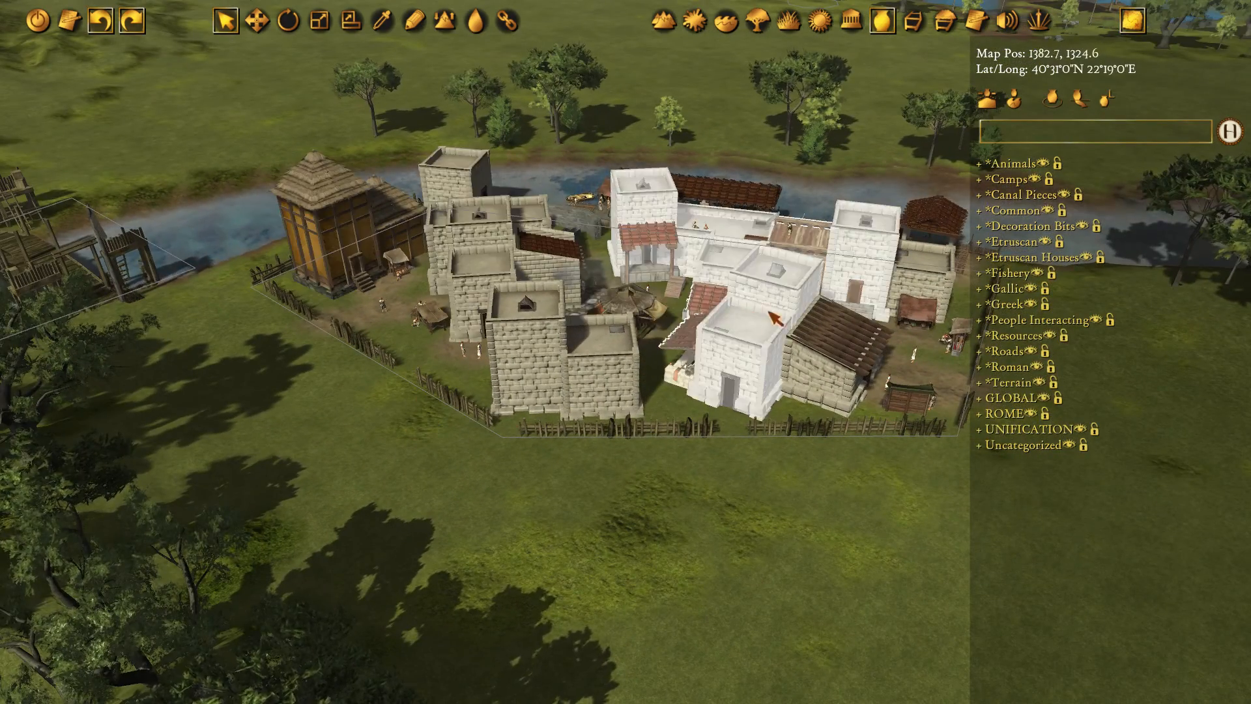
{"action": "right_click_drag", "start_coordinate": [773, 316], "coordinate": [737, 362]}
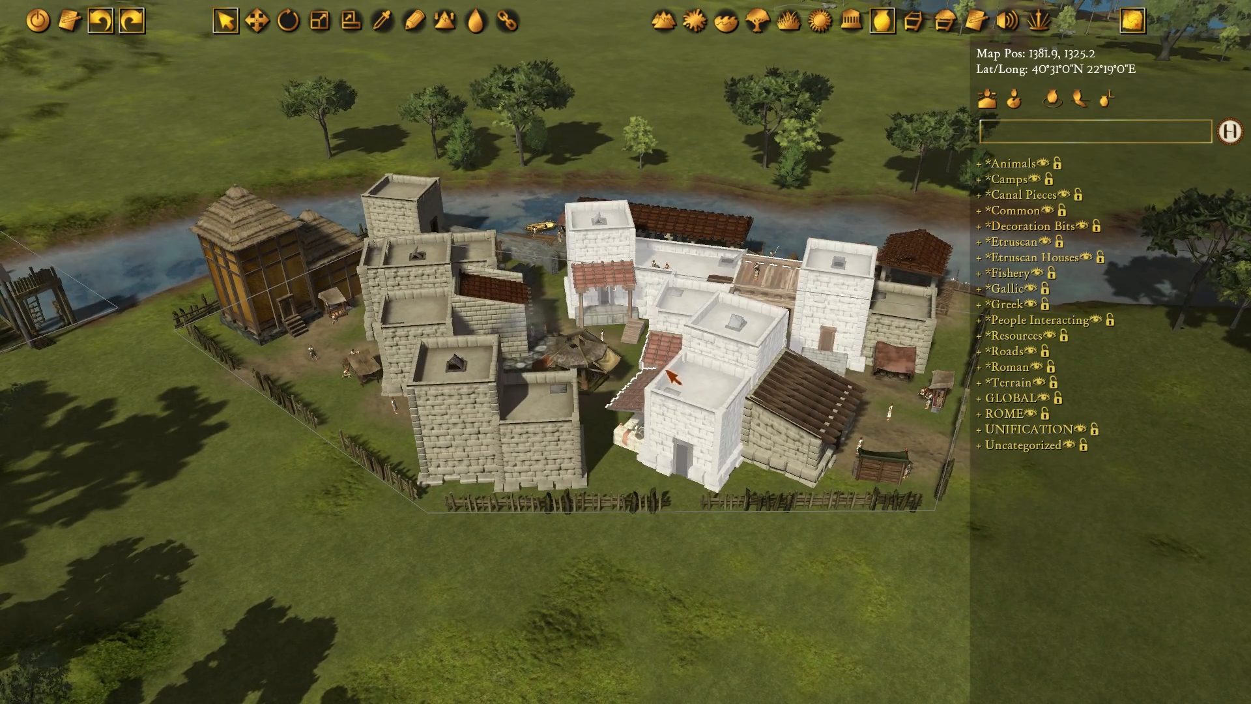
{"action": "scroll", "coordinate": [717, 421], "scroll_direction": "up", "scroll_amount": 1}
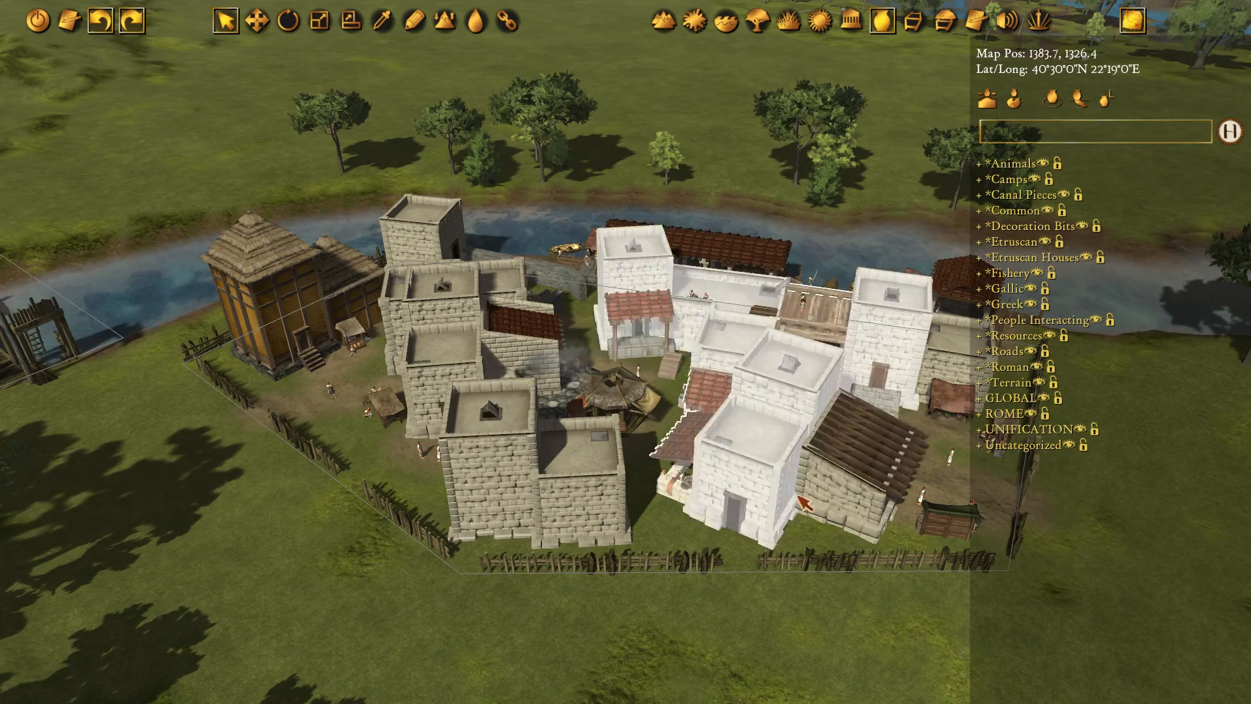
{"action": "scroll", "coordinate": [642, 435], "scroll_direction": "down", "scroll_amount": 3}
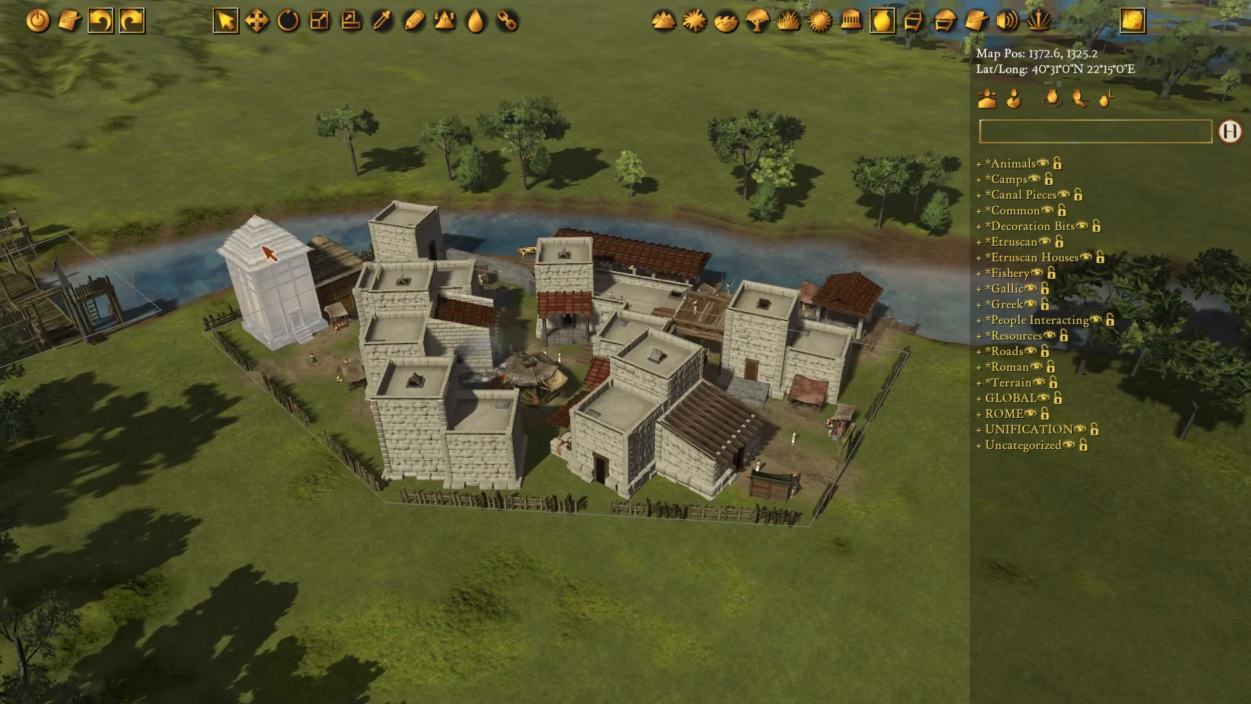
{"action": "middle_click_drag", "start_coordinate": [264, 246], "coordinate": [446, 264]}
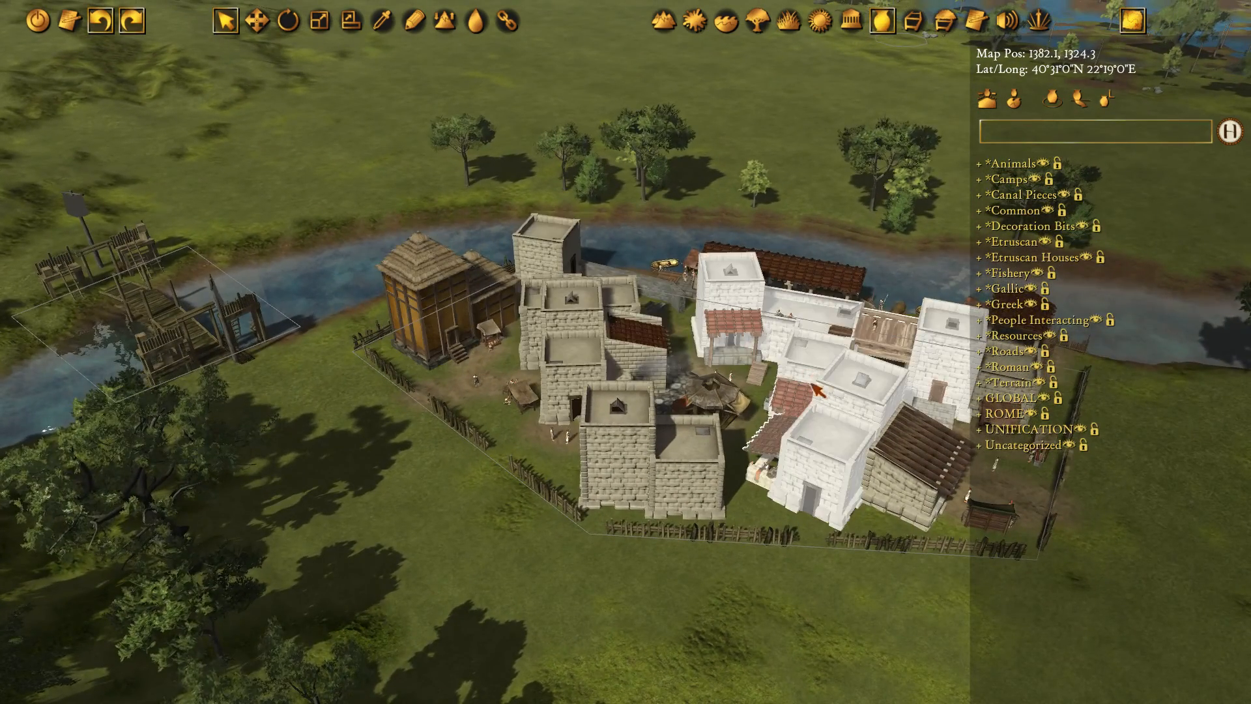
{"action": "middle_click_drag", "start_coordinate": [519, 203], "coordinate": [515, 220]}
Show the path regions around the fishery site on the grassy marsh shore while in prop editing
{"action": "scroll", "coordinate": [508, 214], "scroll_direction": "down", "scroll_amount": 2}
{"action": "middle_click_drag", "start_coordinate": [390, 138], "coordinate": [567, 201]}
{"action": "scroll", "coordinate": [589, 223], "scroll_direction": "down", "scroll_amount": 3}
{"action": "middle_click_drag", "start_coordinate": [589, 115], "coordinate": [565, 229]}
{"action": "scroll", "coordinate": [566, 230], "scroll_direction": "up", "scroll_amount": 3}
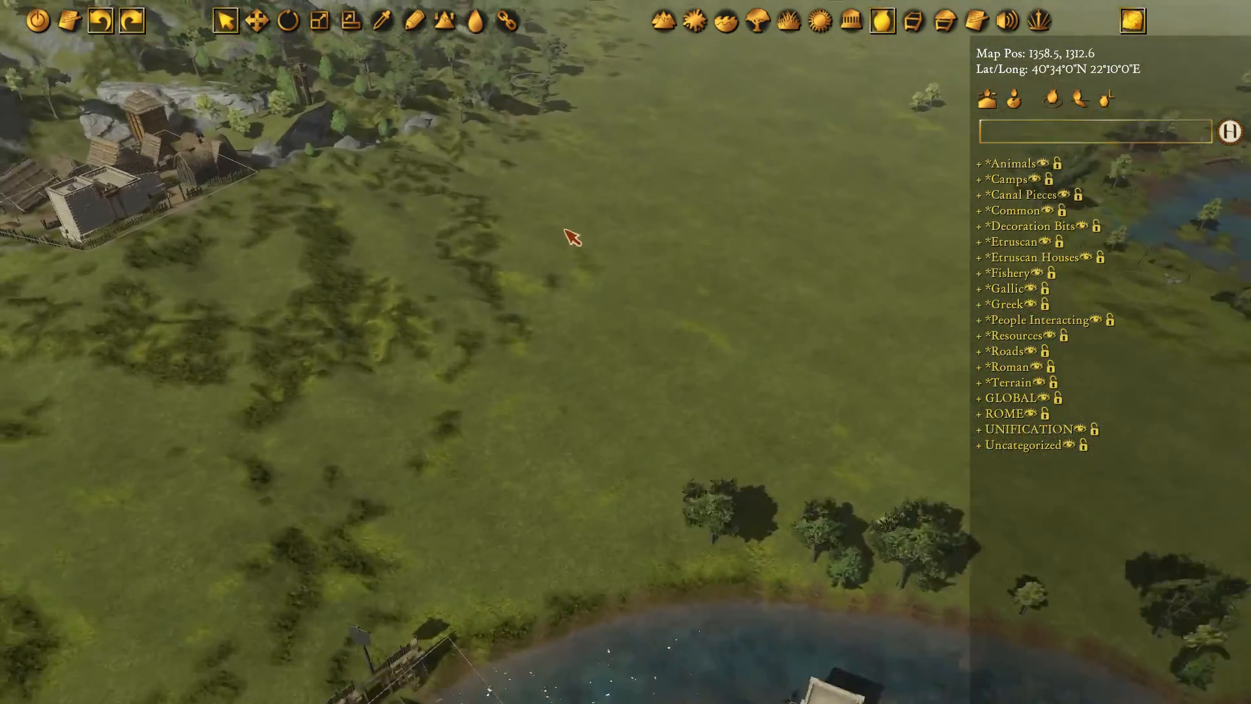
{"action": "scroll", "coordinate": [565, 229], "scroll_direction": "down", "scroll_amount": 3}
{"action": "scroll", "coordinate": [710, 332], "scroll_direction": "up", "scroll_amount": 4}
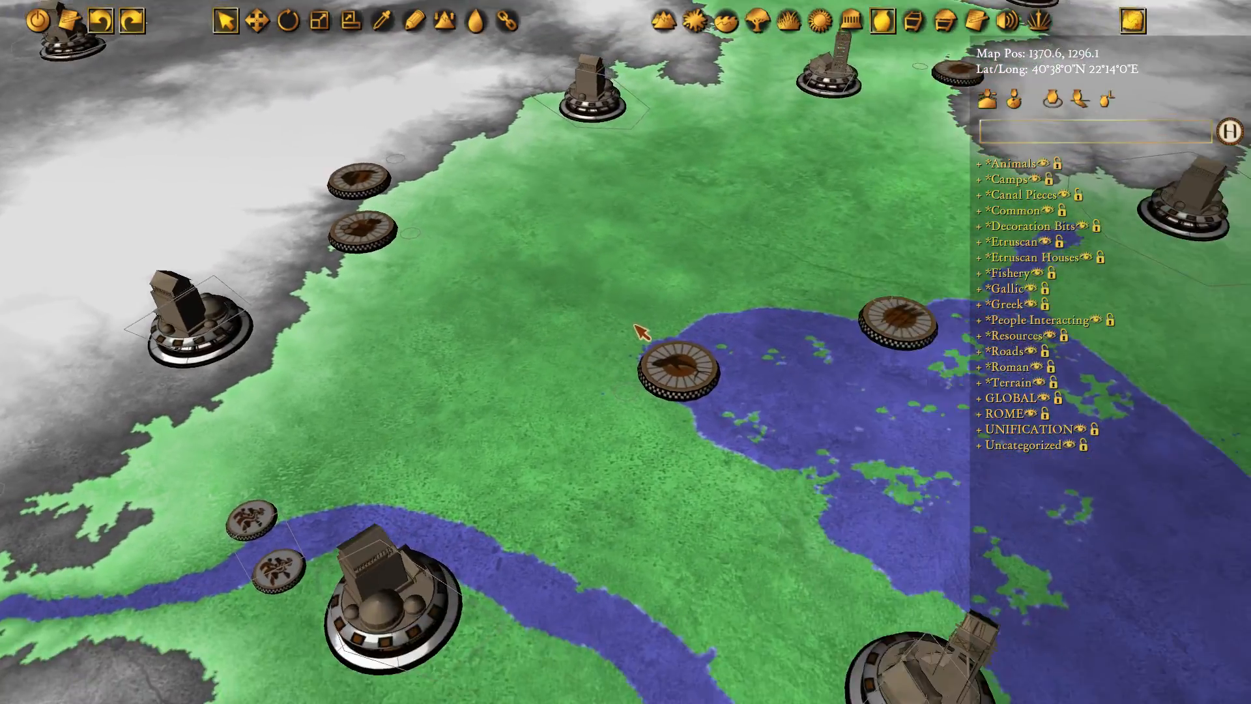
{"action": "scroll", "coordinate": [888, 318], "scroll_direction": "up", "scroll_amount": 5}
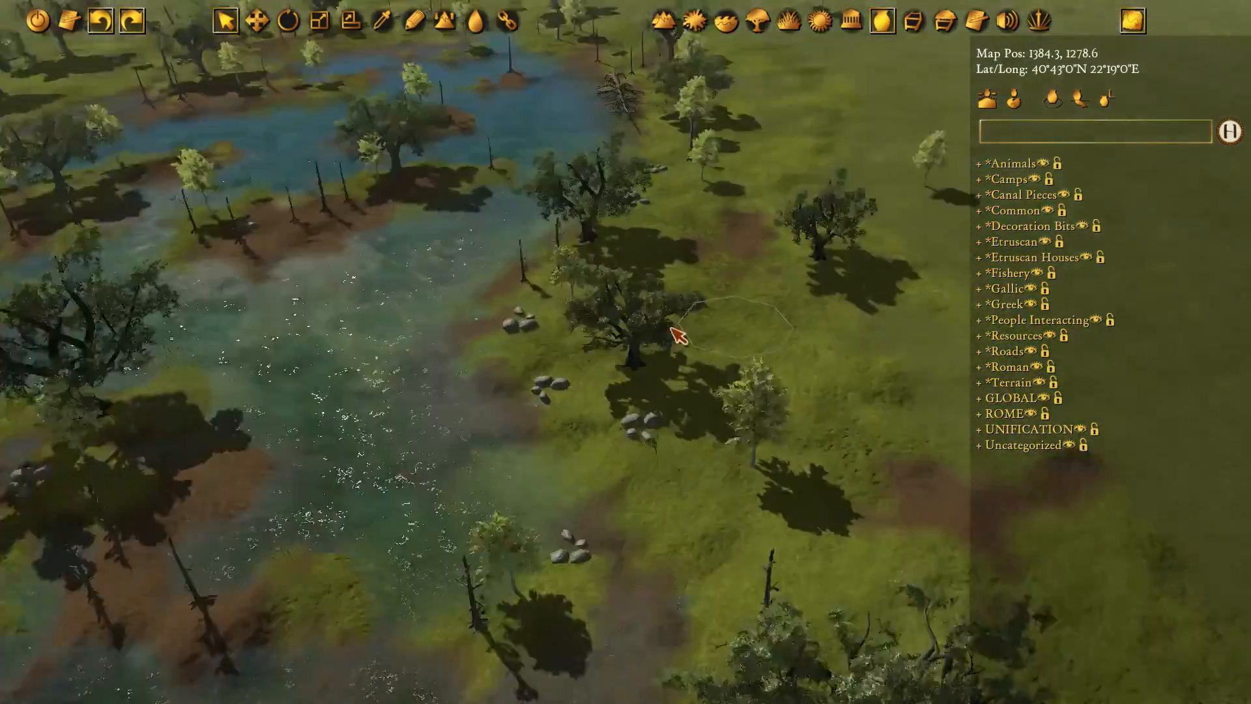
{"action": "middle_click_drag", "start_coordinate": [672, 328], "coordinate": [588, 310]}
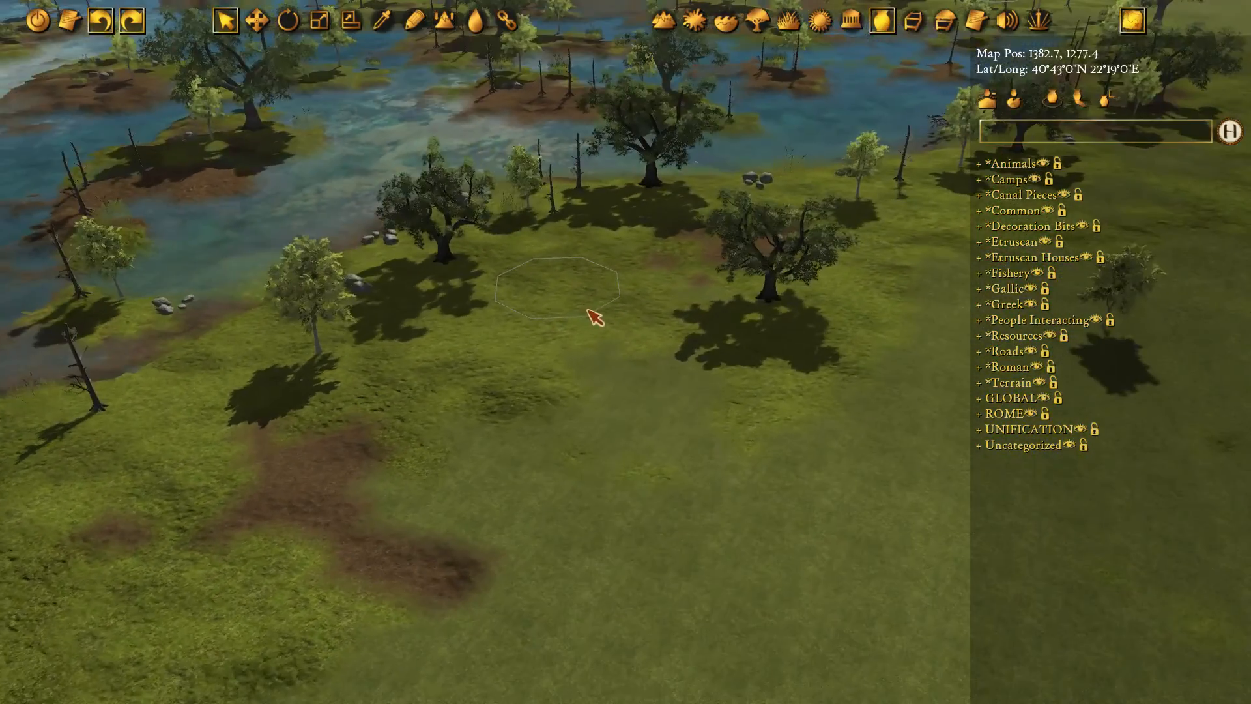
{"action": "left_click", "coordinate": [1133, 23]}
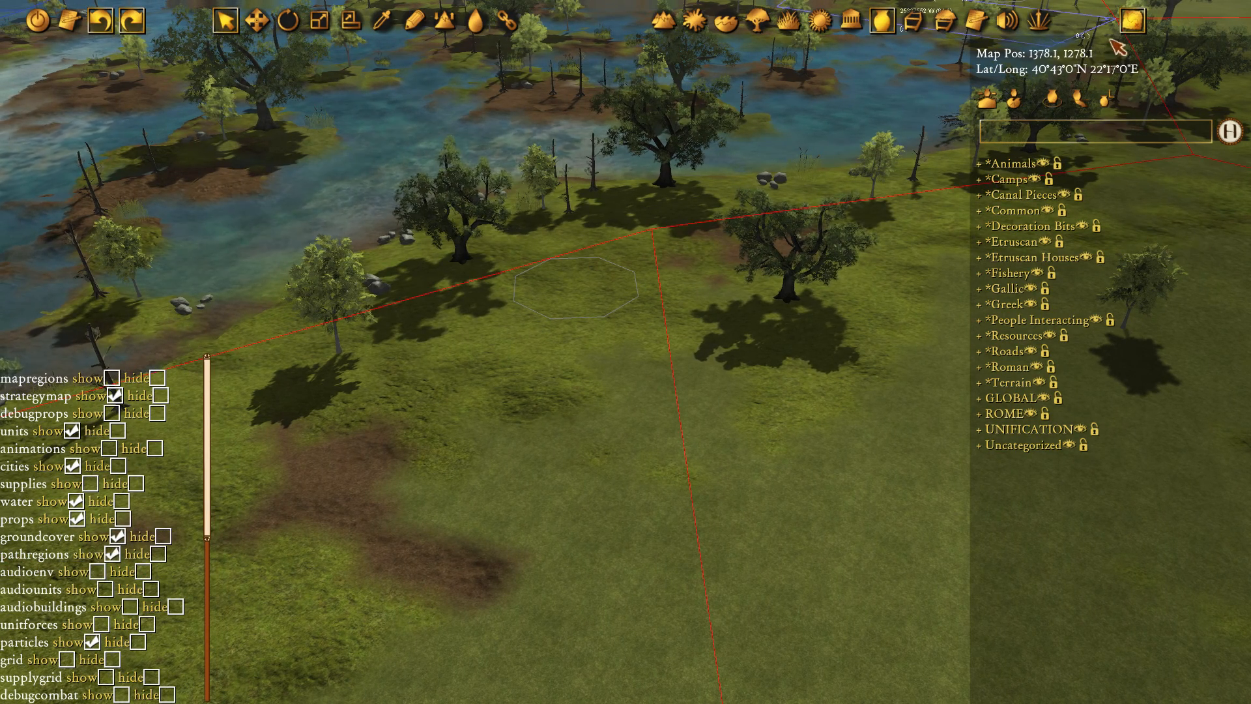
{"action": "left_click", "coordinate": [1134, 25]}
Delete the large trees and the smaller shore growth standing between the fishery site and the marsh water
{"action": "scroll", "coordinate": [739, 274], "scroll_direction": "up", "scroll_amount": 3}
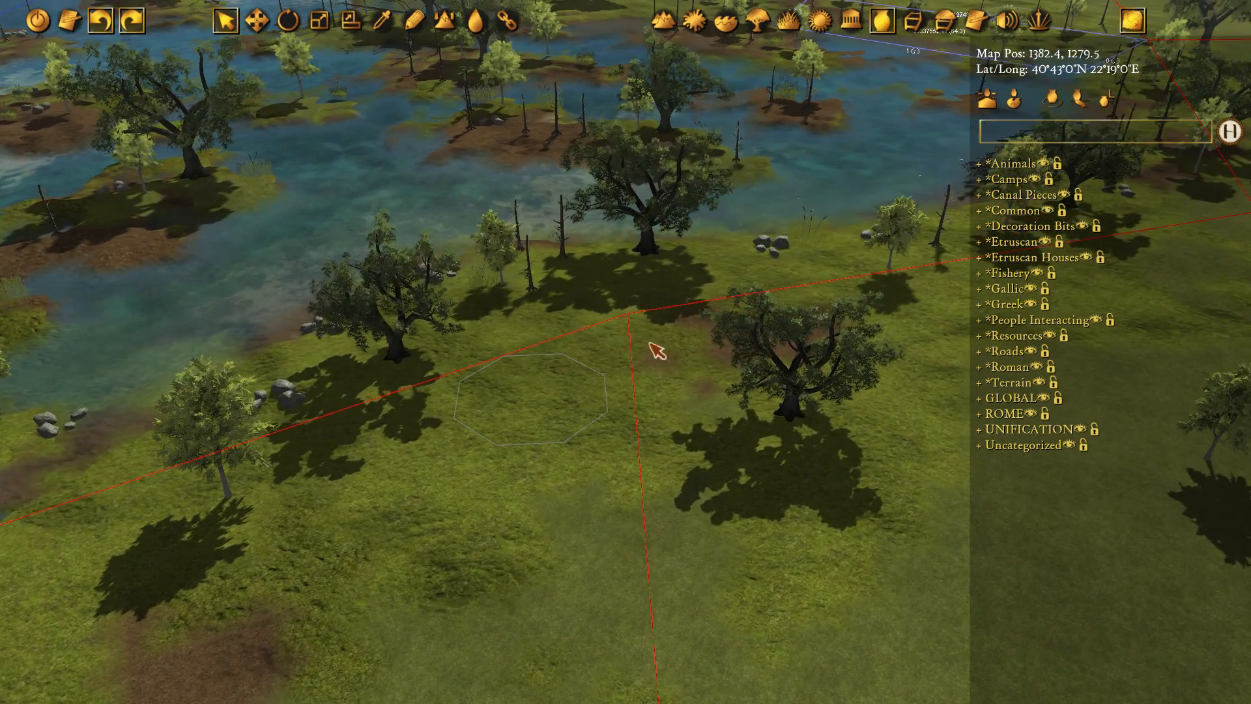
{"action": "middle_click_drag", "start_coordinate": [650, 344], "coordinate": [706, 233]}
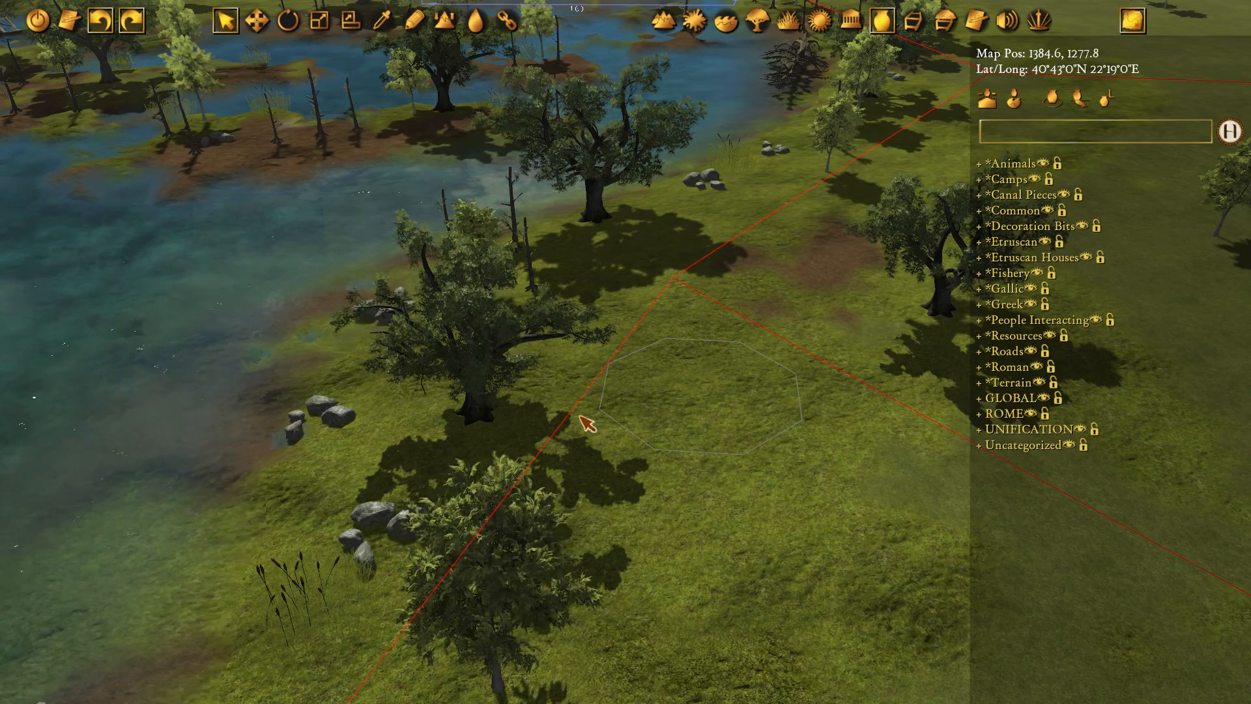
{"action": "middle_click_drag", "start_coordinate": [591, 424], "coordinate": [616, 306]}
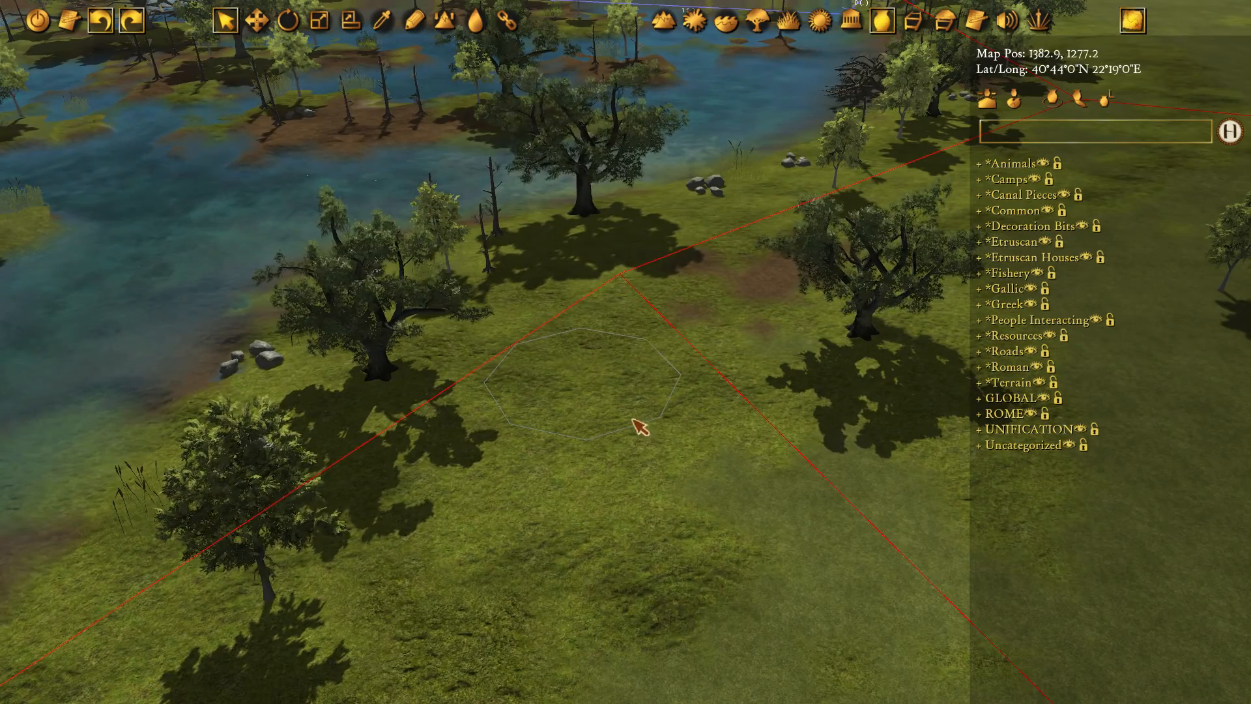
{"action": "left_click", "coordinate": [758, 27]}
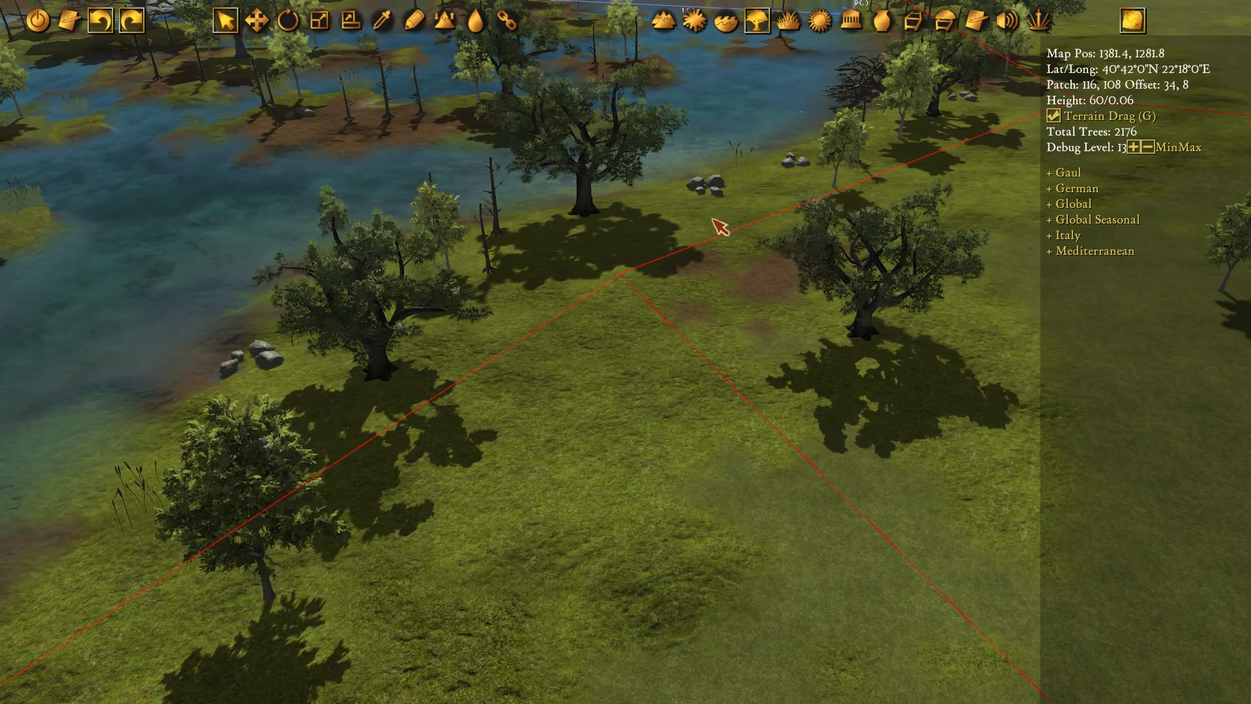
{"action": "key", "text": "w"}
{"action": "left_click", "coordinate": [398, 386]}
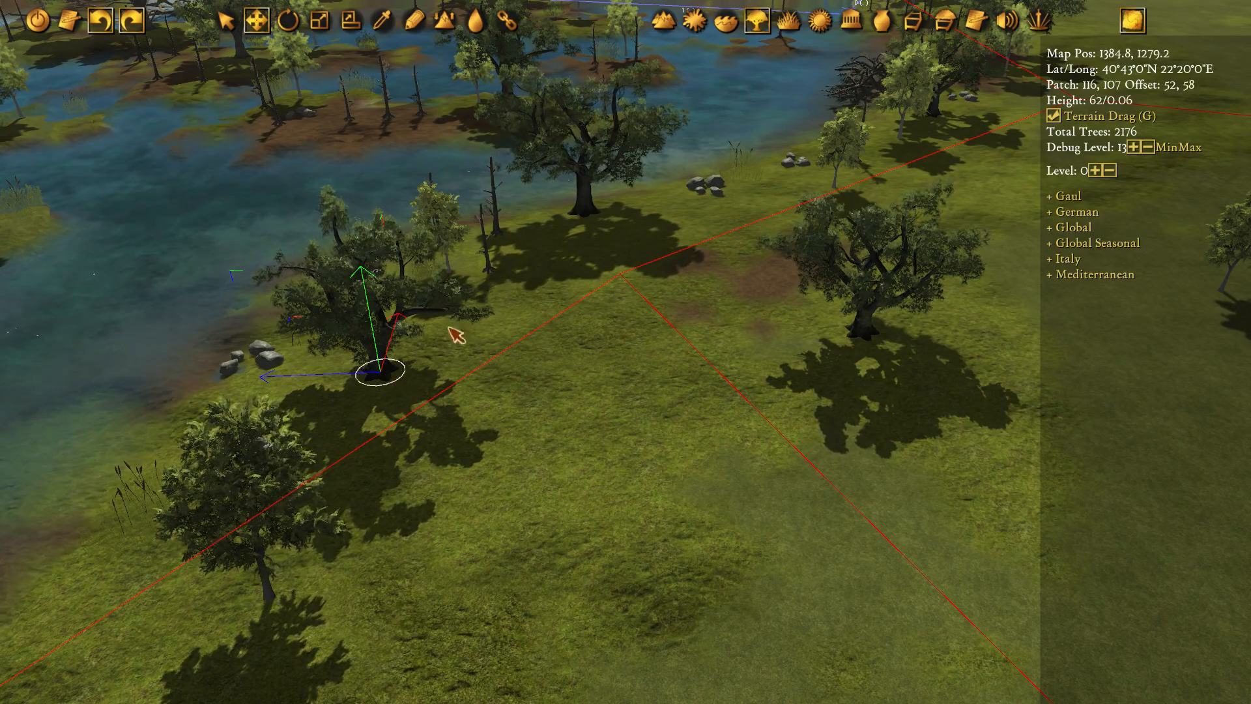
{"action": "key", "text": "q"}
{"action": "key", "text": "Delete"}
{"action": "left_click", "coordinate": [500, 268]}
{"action": "key", "text": "Delete"}
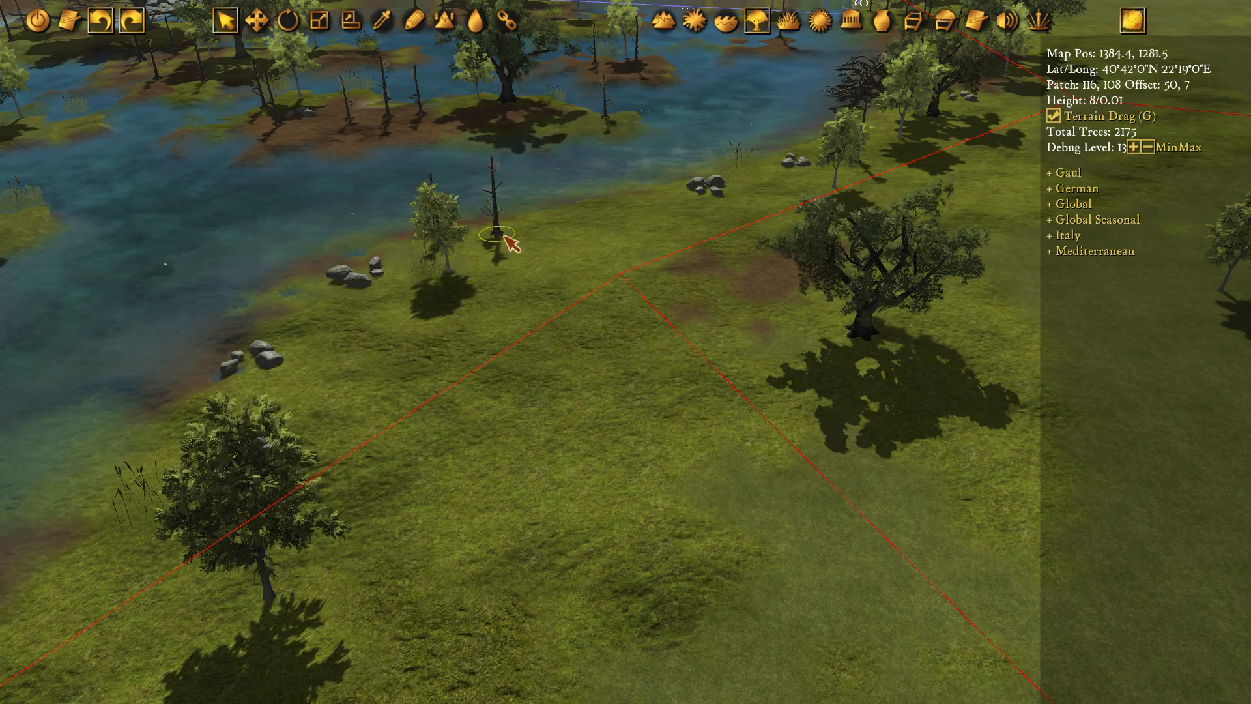
{"action": "left_click", "coordinate": [502, 236]}
{"action": "key", "text": "Delete"}
{"action": "left_click", "coordinate": [448, 270]}
{"action": "key", "text": "Delete"}
{"action": "middle_click_drag", "start_coordinate": [610, 376], "coordinate": [723, 345]}
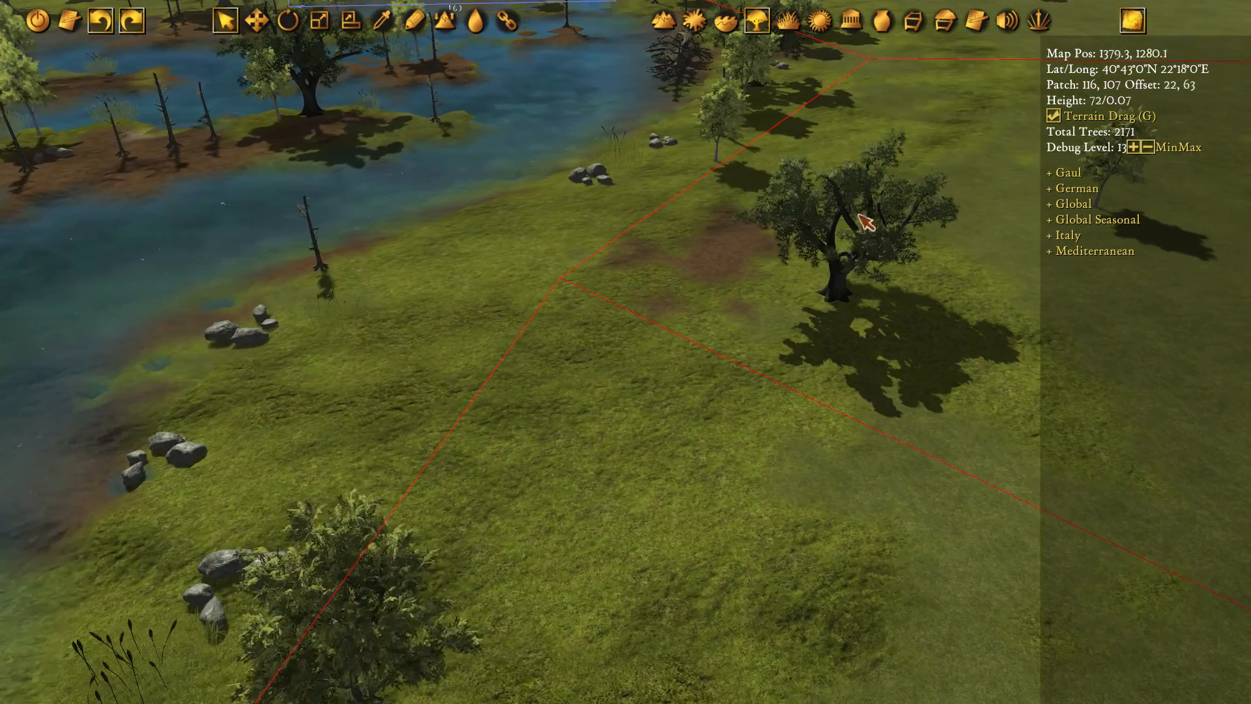
Select the Rocks prop near the dead trunk on the marsh shore and move it slightly inland from the water's edge
{"action": "left_click", "coordinate": [883, 23]}
{"action": "key", "text": "Left"}
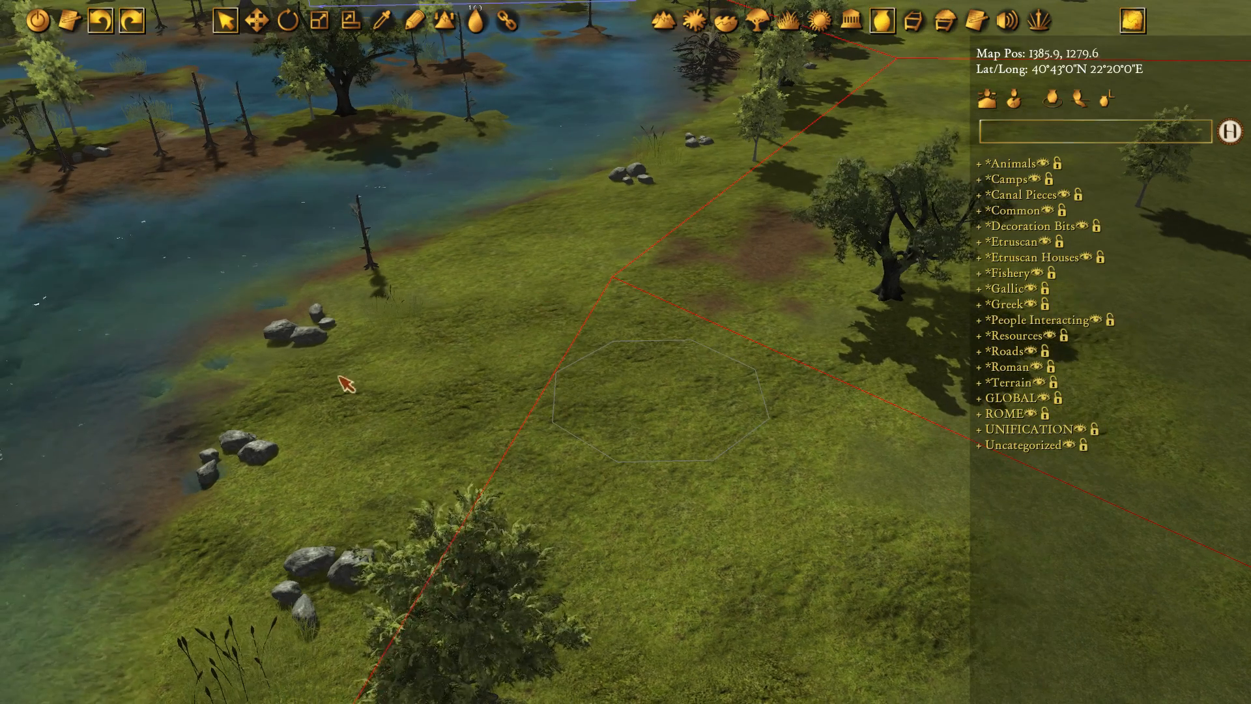
{"action": "key", "text": "Left"}
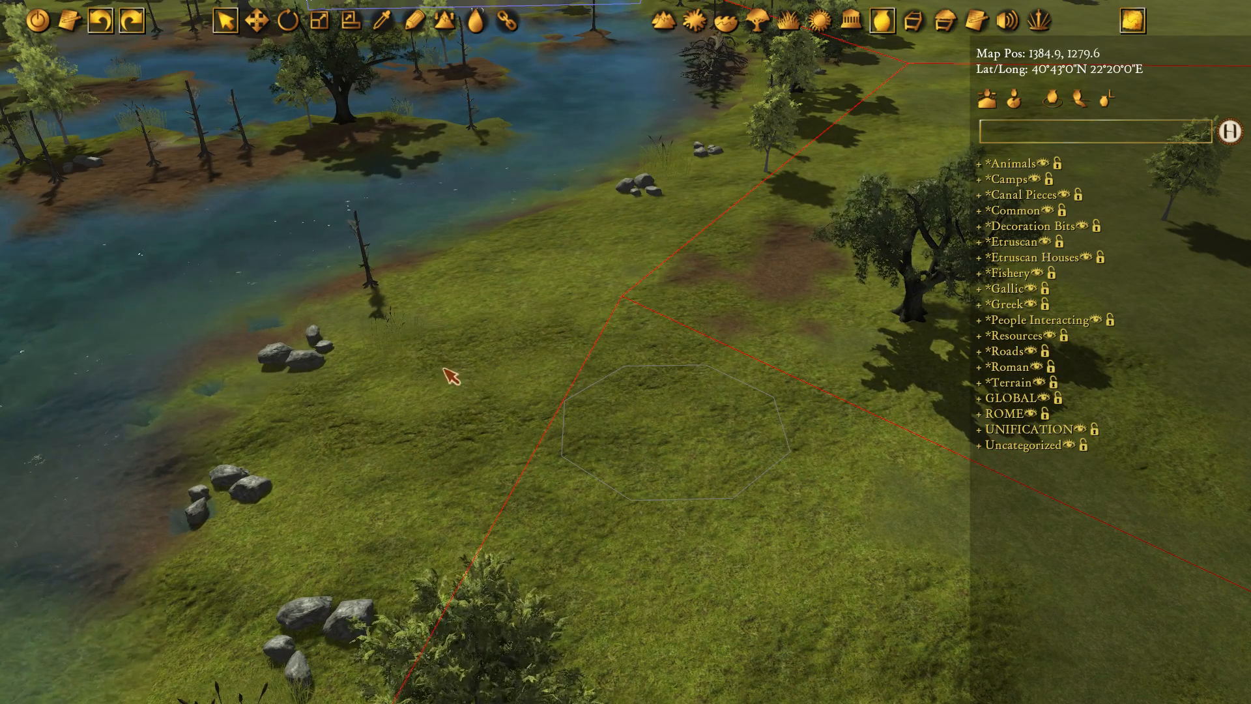
{"action": "left_click_drag", "start_coordinate": [332, 456], "coordinate": [438, 449]}
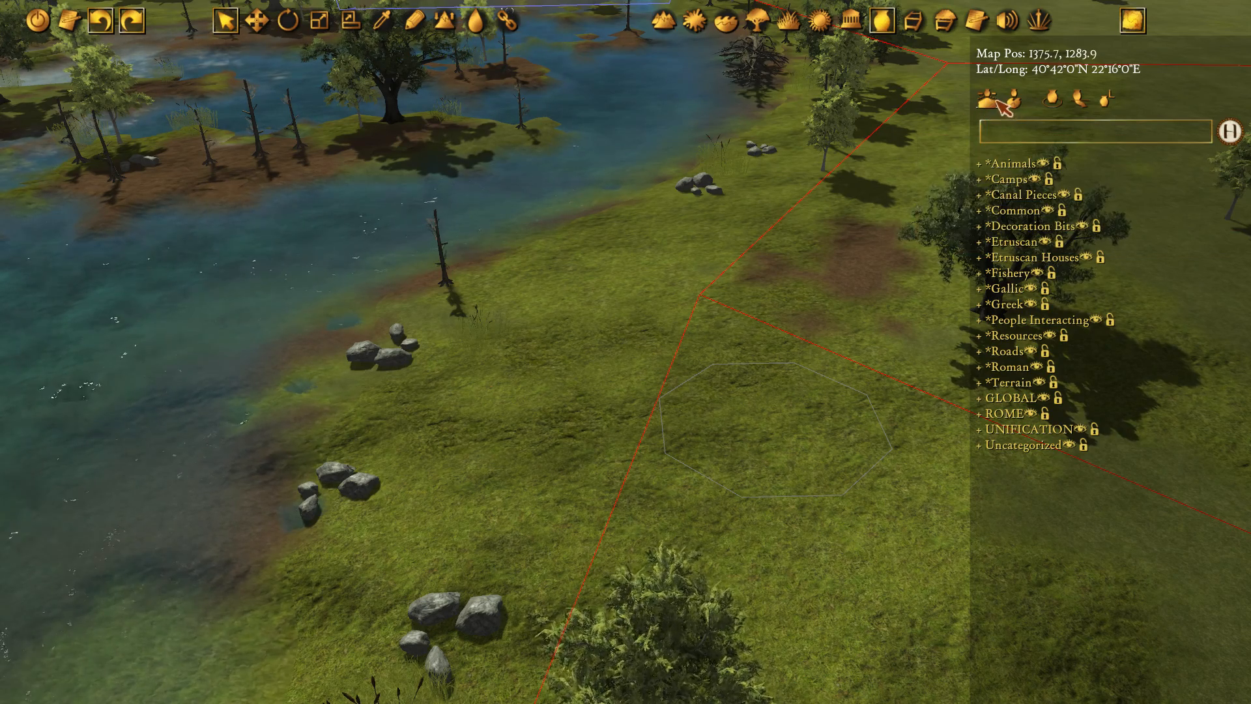
{"action": "left_click", "coordinate": [398, 350]}
{"action": "key", "text": "w"}
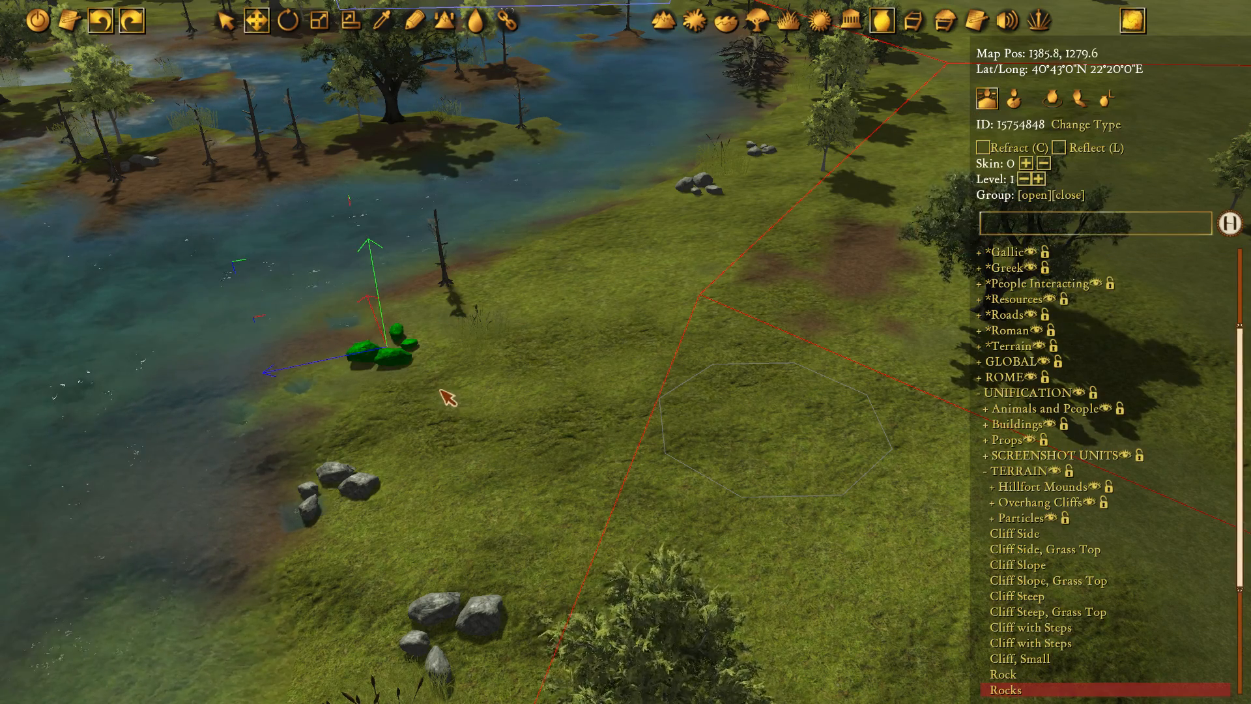
{"action": "left_click_drag", "start_coordinate": [263, 370], "coordinate": [315, 338]}
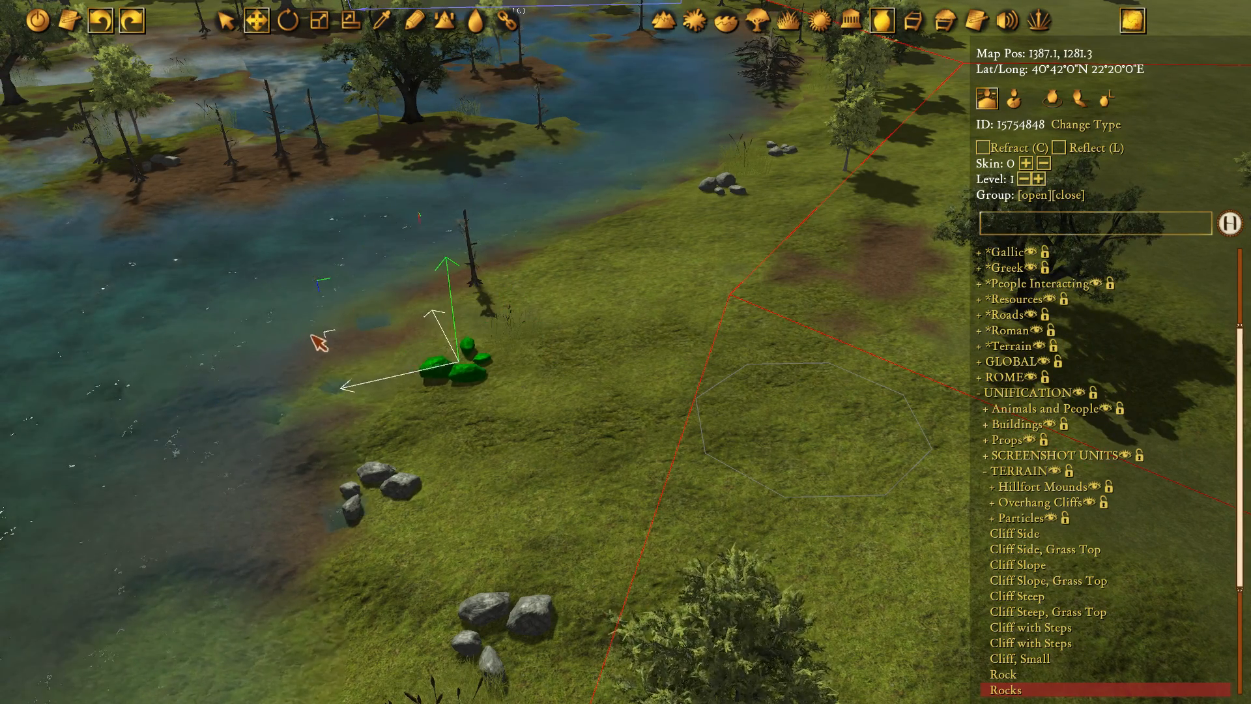
Try the prop circles display around the shore rocks, turn it off, and turn on the reflect/refract overlay
{"action": "left_click", "coordinate": [1014, 99]}
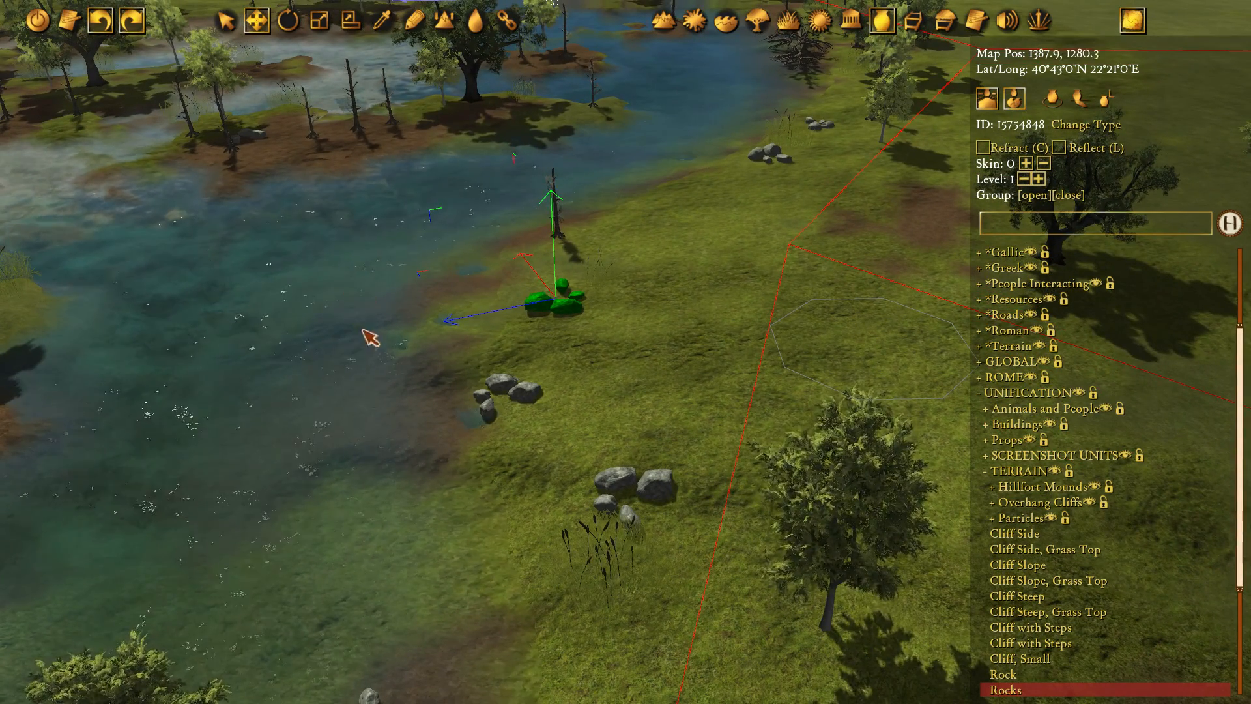
{"action": "right_click_drag", "start_coordinate": [521, 425], "coordinate": [564, 345]}
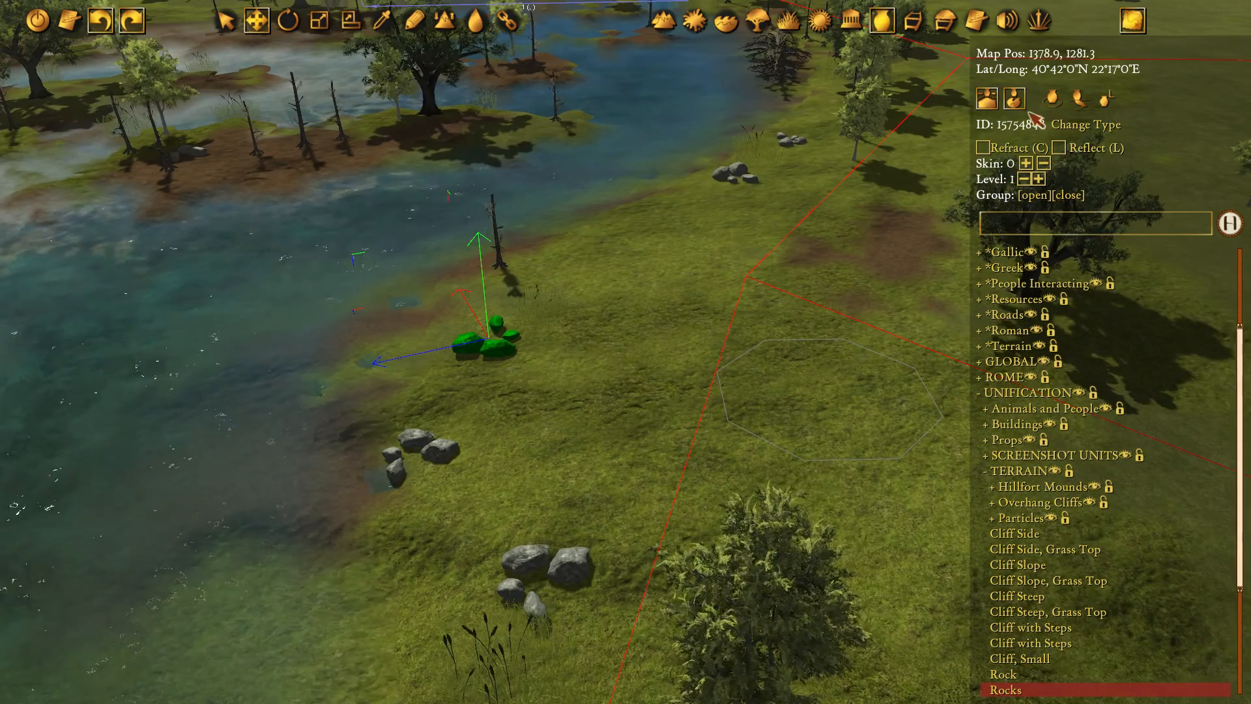
{"action": "left_click", "coordinate": [1015, 101]}
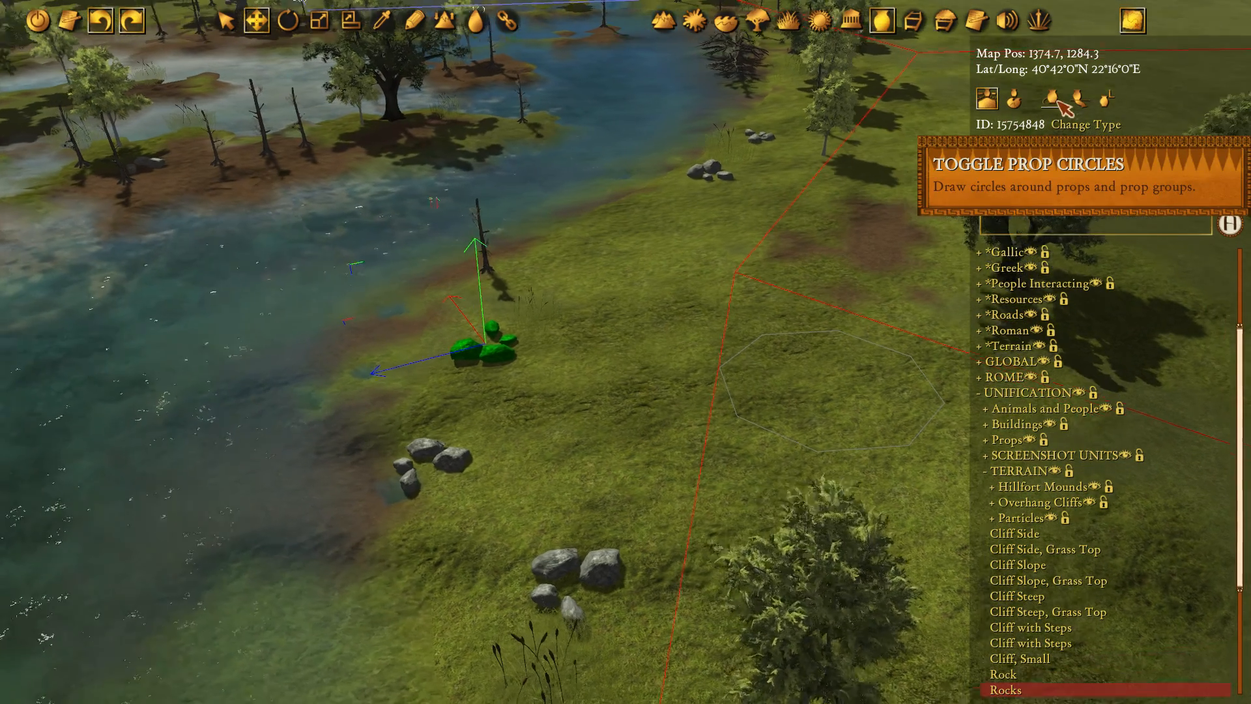
{"action": "left_click", "coordinate": [1061, 108]}
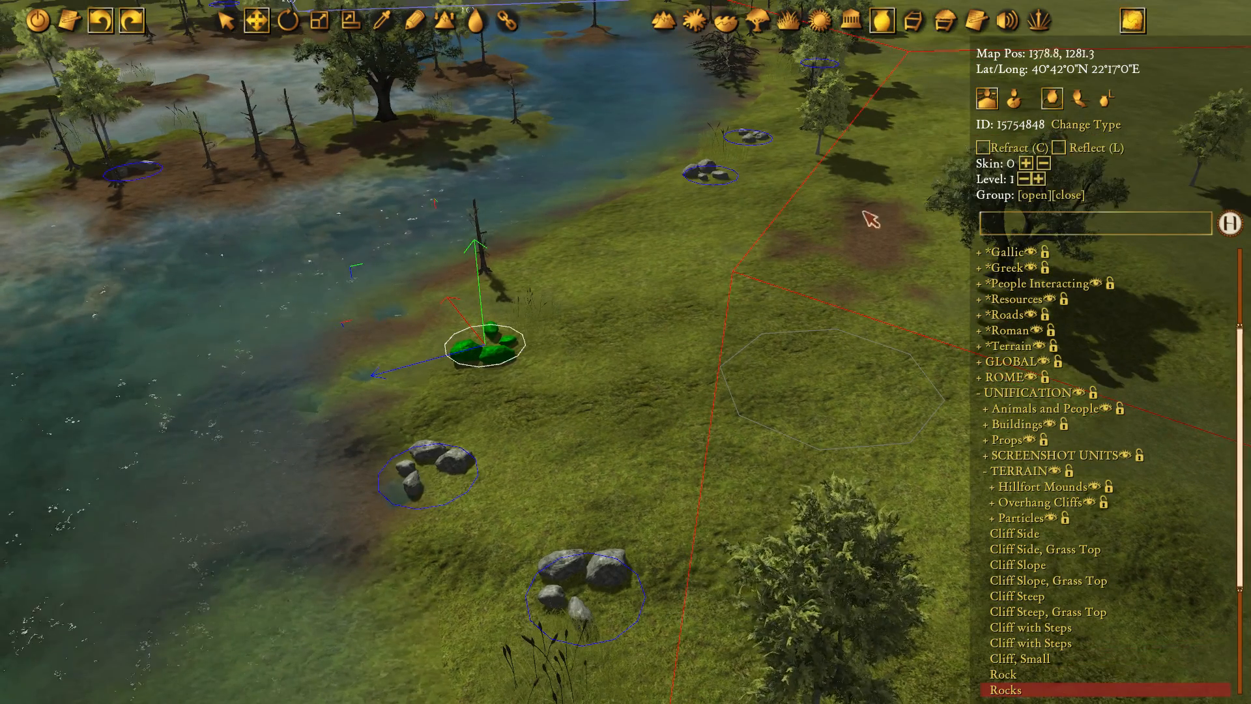
{"action": "scroll", "coordinate": [695, 329], "scroll_direction": "down", "scroll_amount": 3}
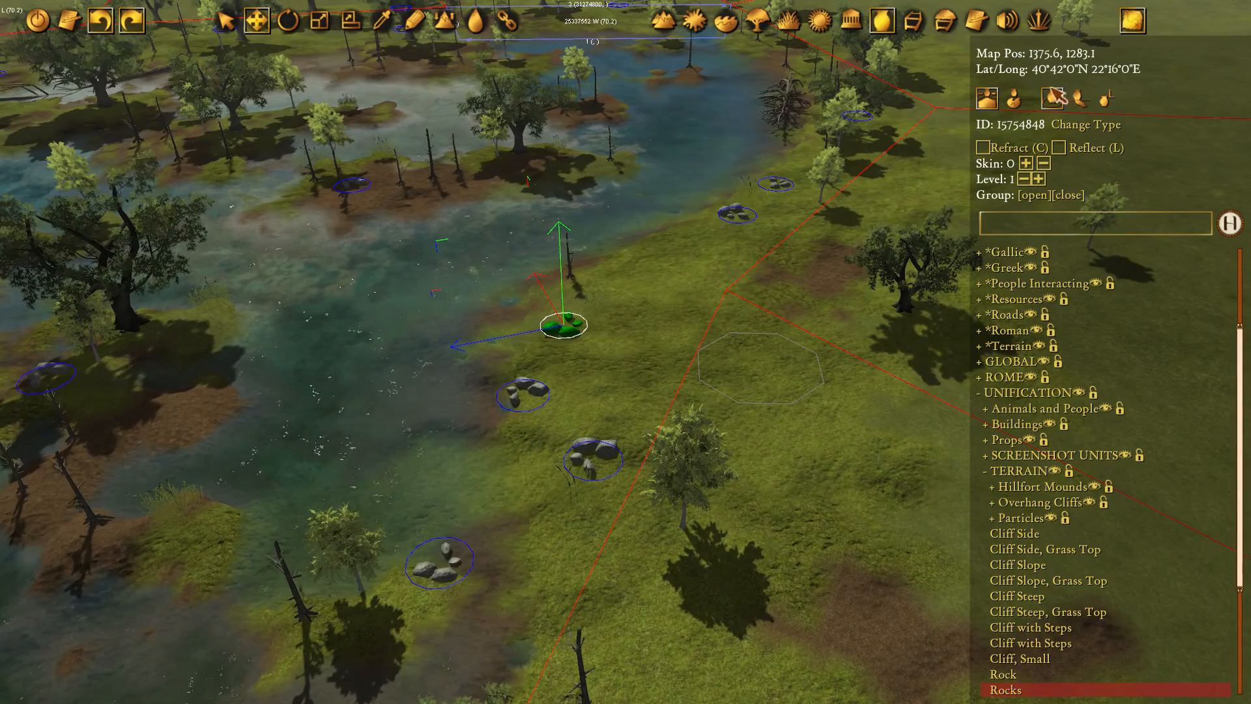
{"action": "left_click", "coordinate": [1052, 100]}
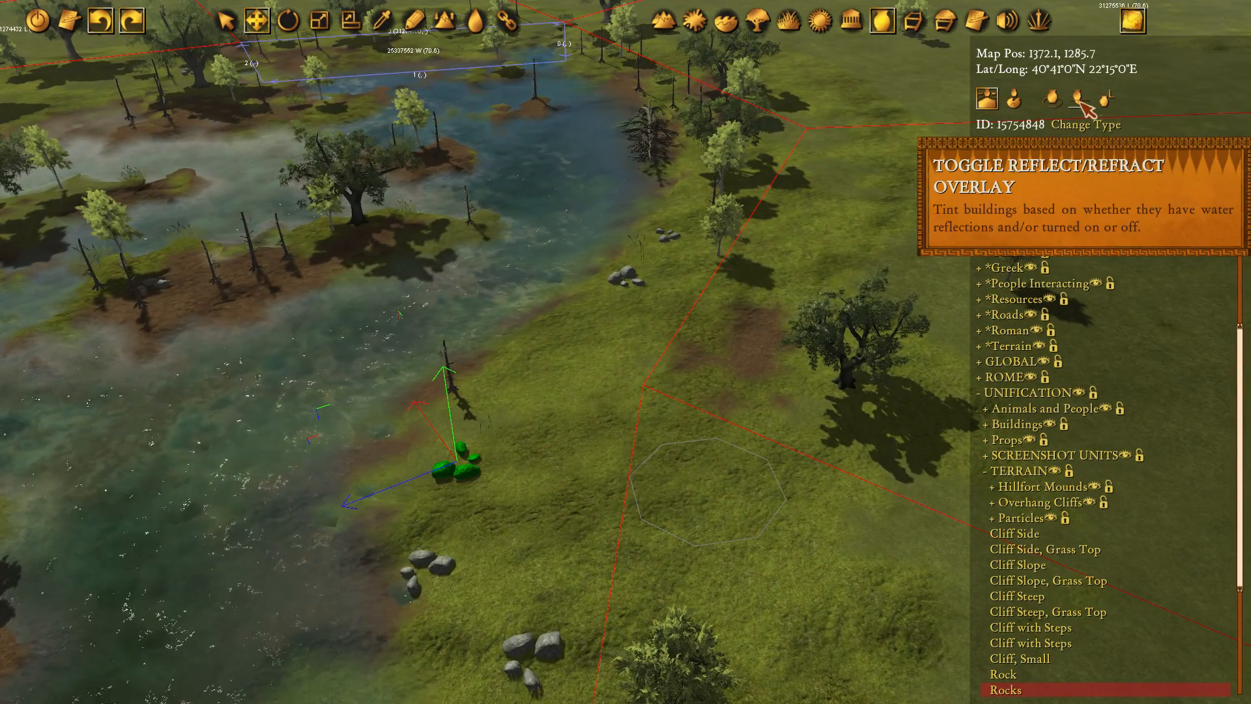
{"action": "left_click", "coordinate": [1084, 104]}
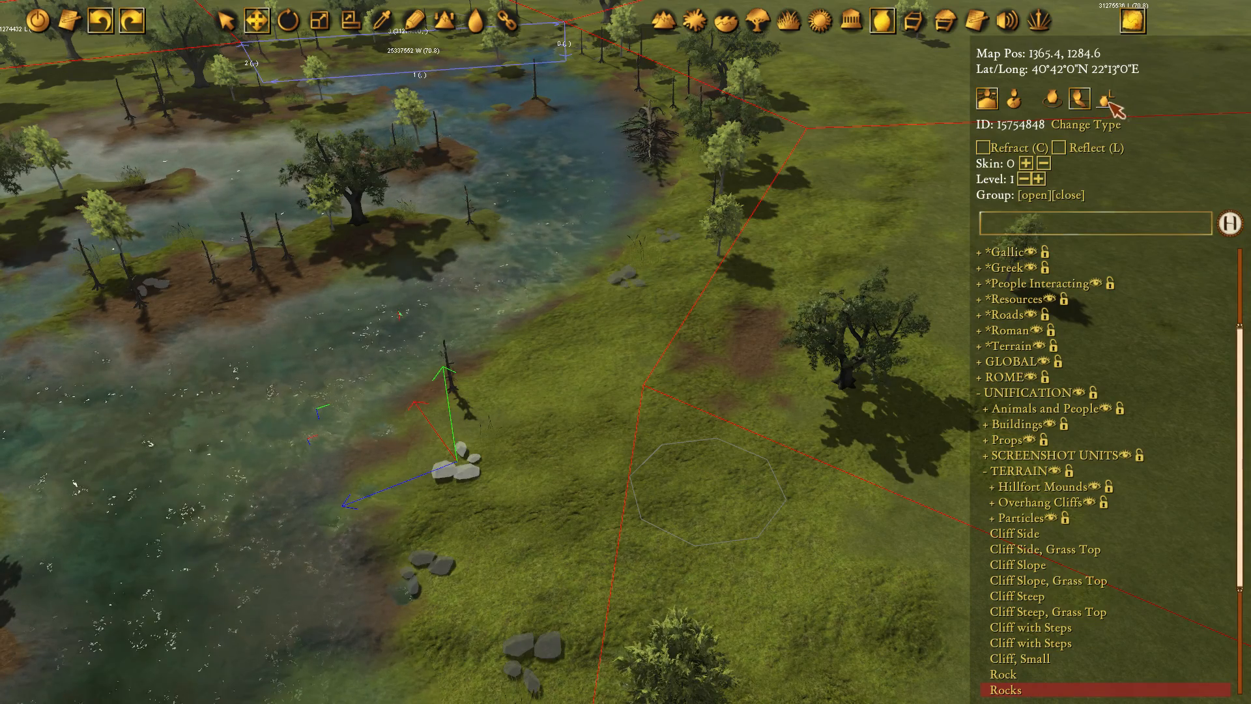
Show the prop level overlay on the marsh shore rocks and turn it off again
{"action": "left_click", "coordinate": [1108, 101]}
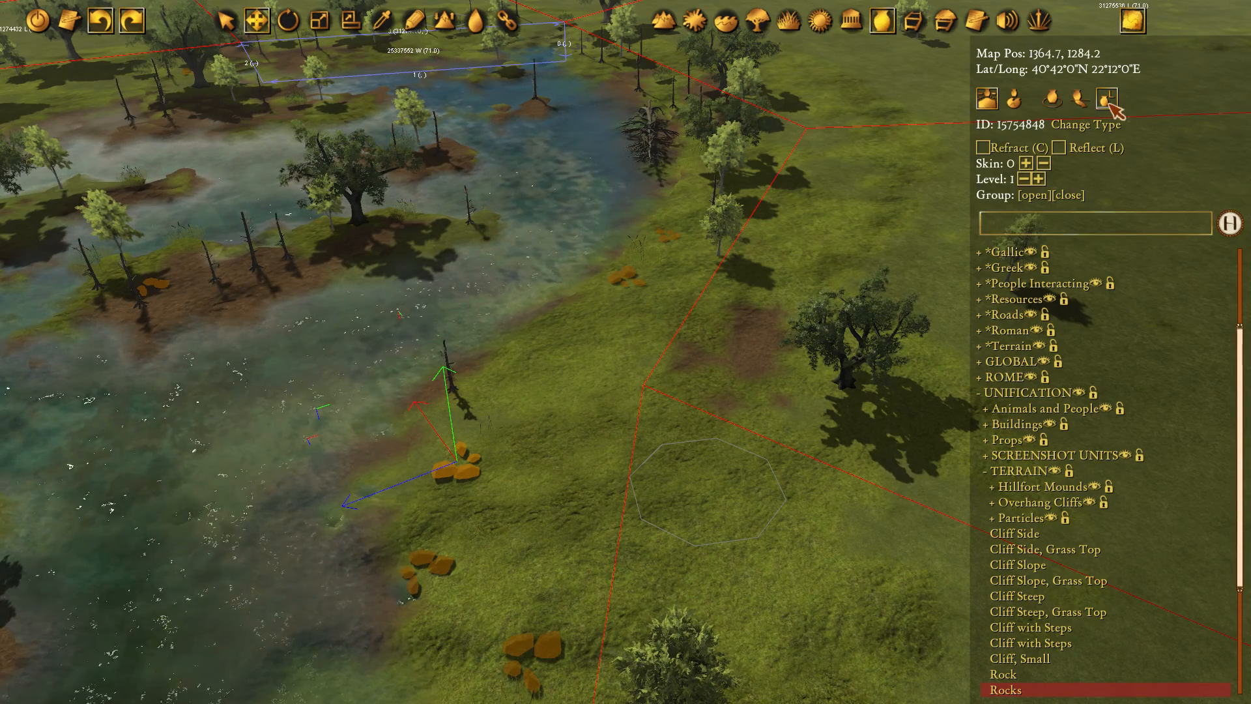
{"action": "left_click", "coordinate": [1110, 103]}
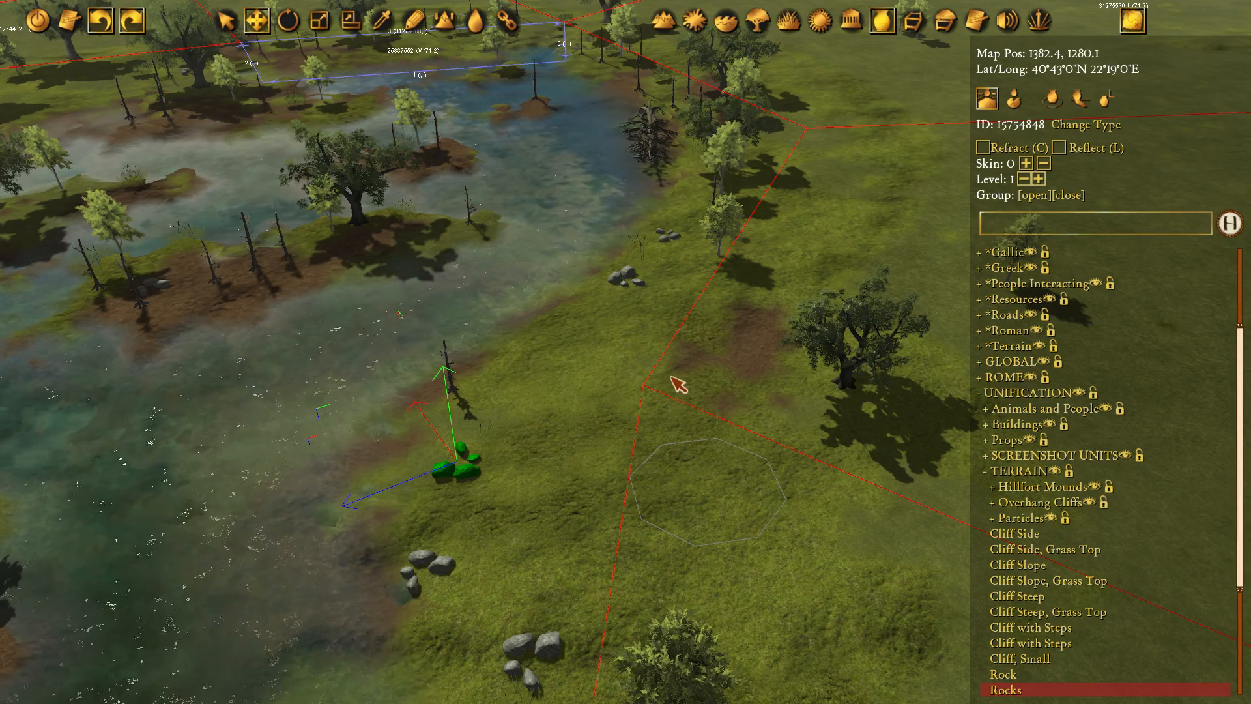
{"action": "scroll", "coordinate": [700, 297], "scroll_direction": "down", "scroll_amount": 1}
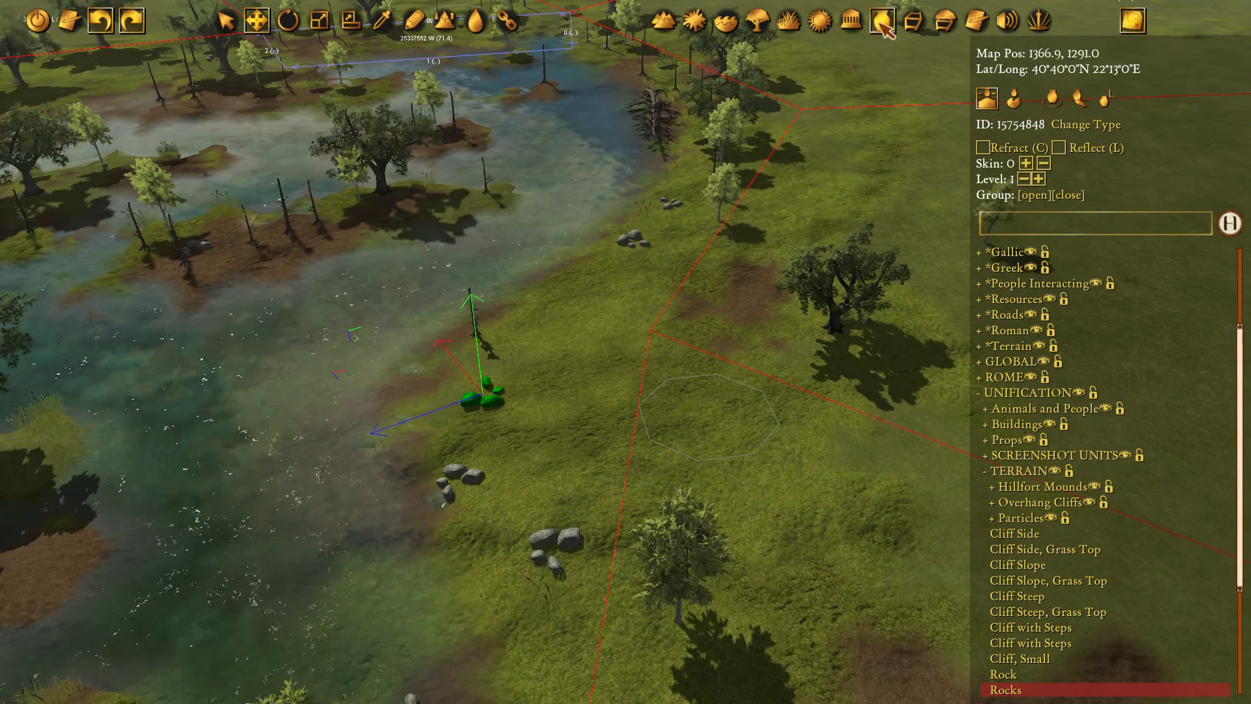
{"action": "scroll", "coordinate": [651, 390], "scroll_direction": "up", "scroll_amount": 3}
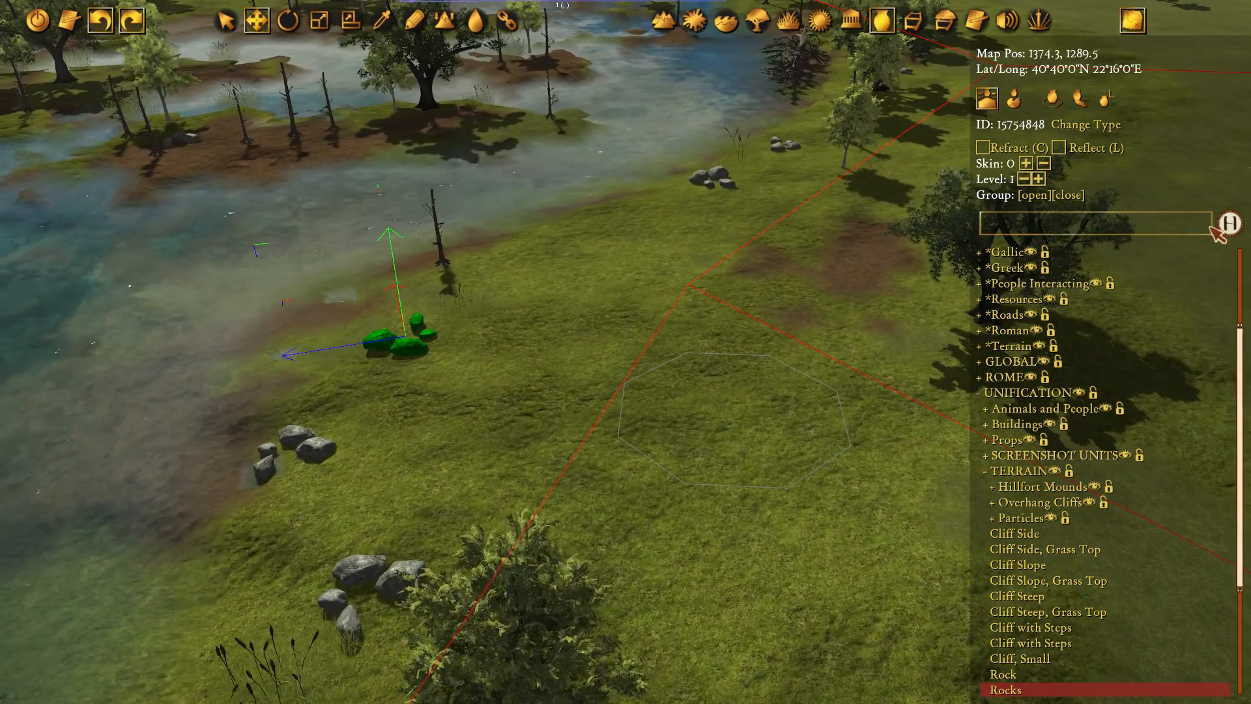
Place the Gallic "Wheat Farm, Small" group from the Resources farm props on the grass beside the marsh shore rocks
{"action": "left_click", "coordinate": [1228, 223]}
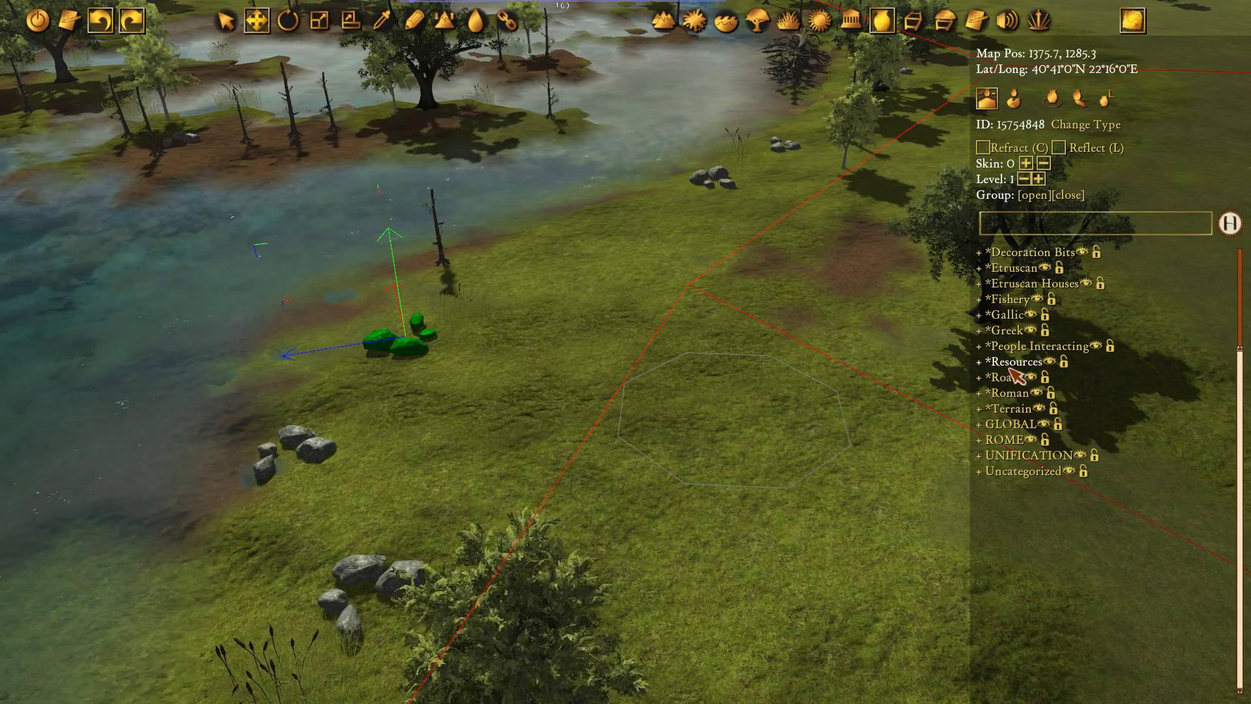
{"action": "left_click", "coordinate": [1007, 367]}
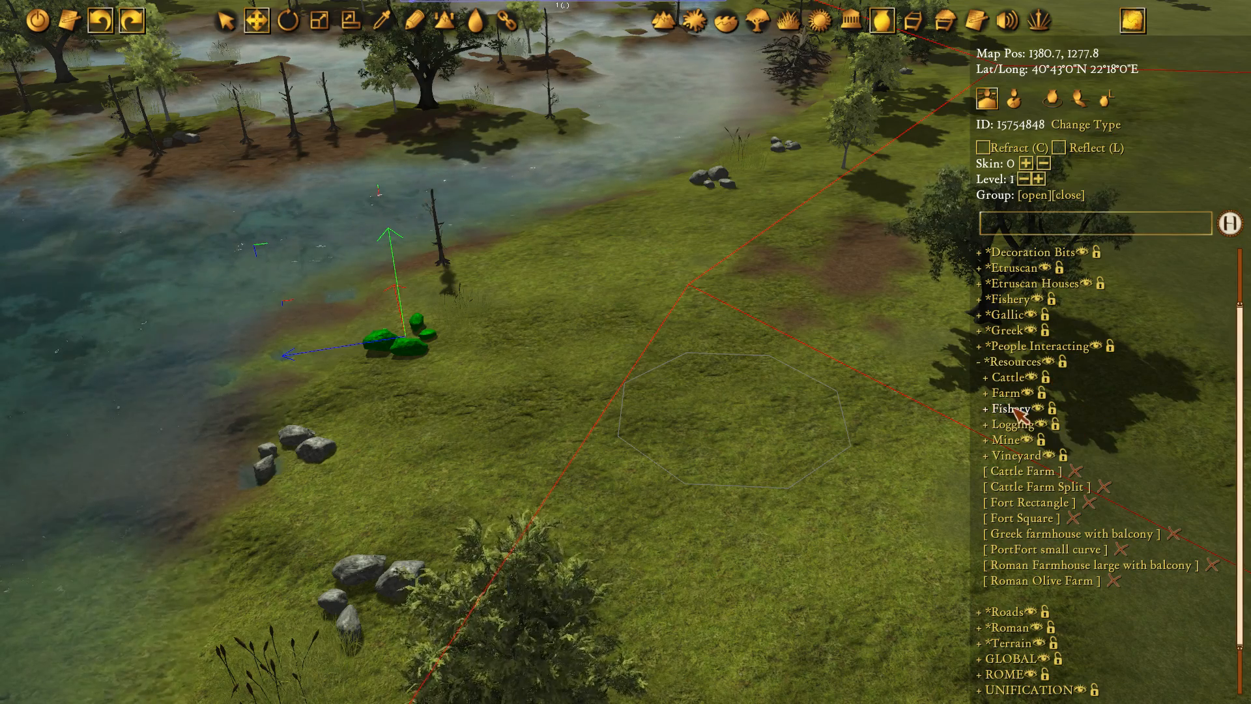
{"action": "left_click", "coordinate": [1006, 393]}
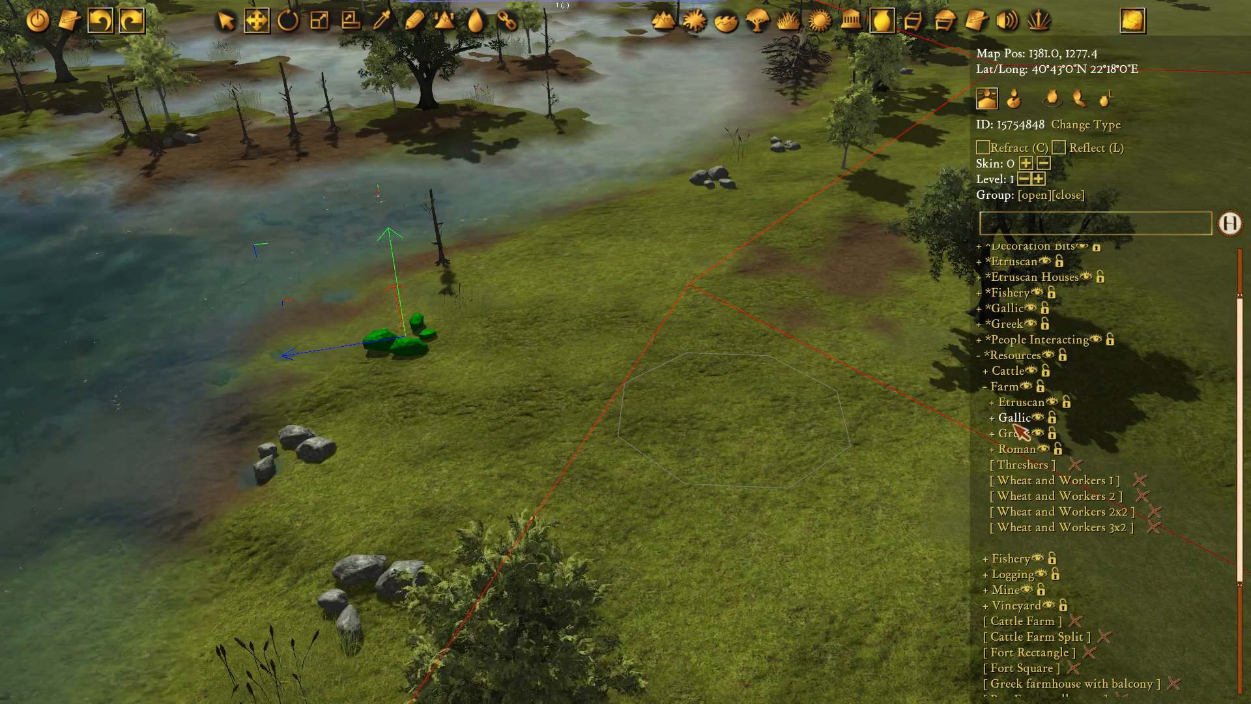
{"action": "left_click", "coordinate": [1014, 418]}
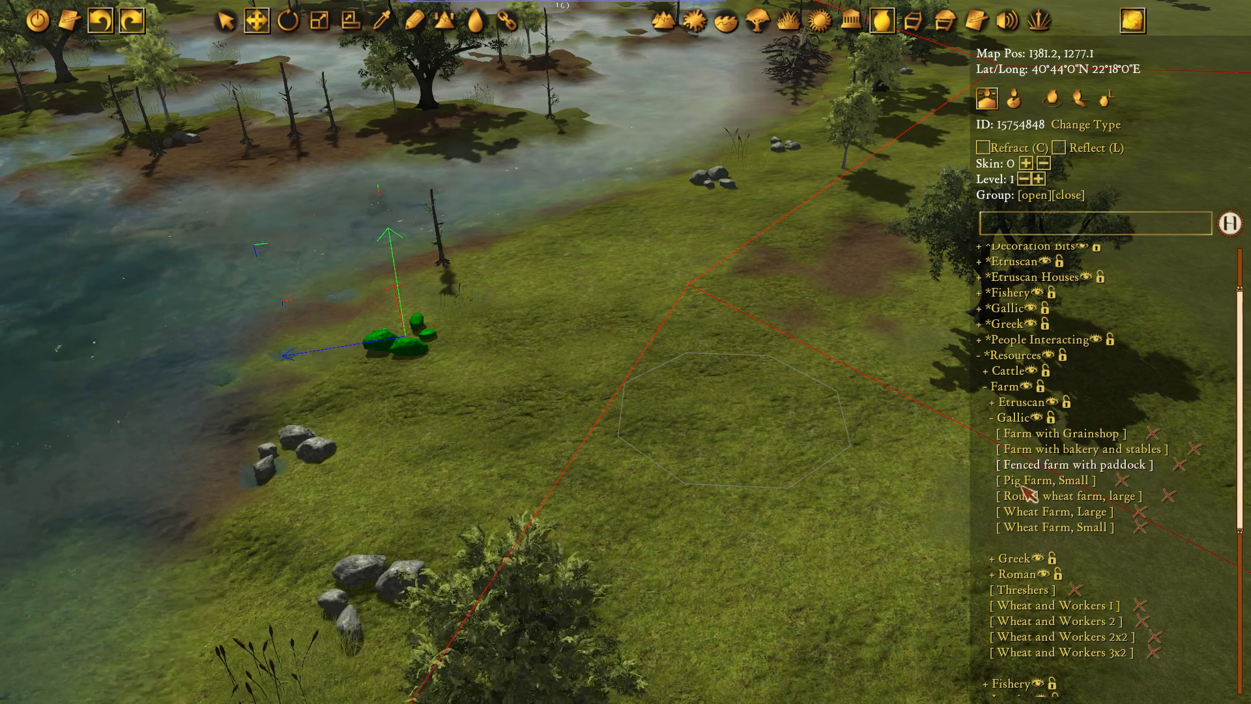
{"action": "scroll", "coordinate": [1036, 498], "scroll_direction": "down", "scroll_amount": 2}
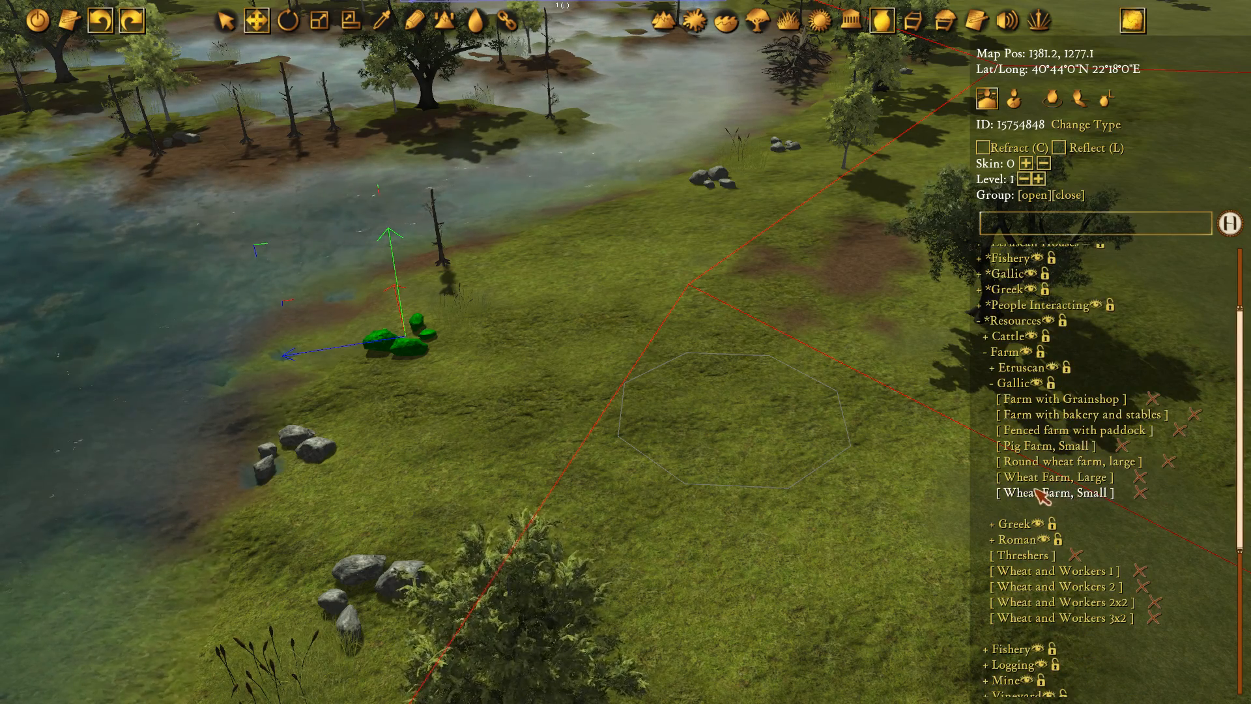
{"action": "scroll", "coordinate": [698, 411], "scroll_direction": "down", "scroll_amount": 3}
{"action": "scroll", "coordinate": [741, 470], "scroll_direction": "up", "scroll_amount": 2}
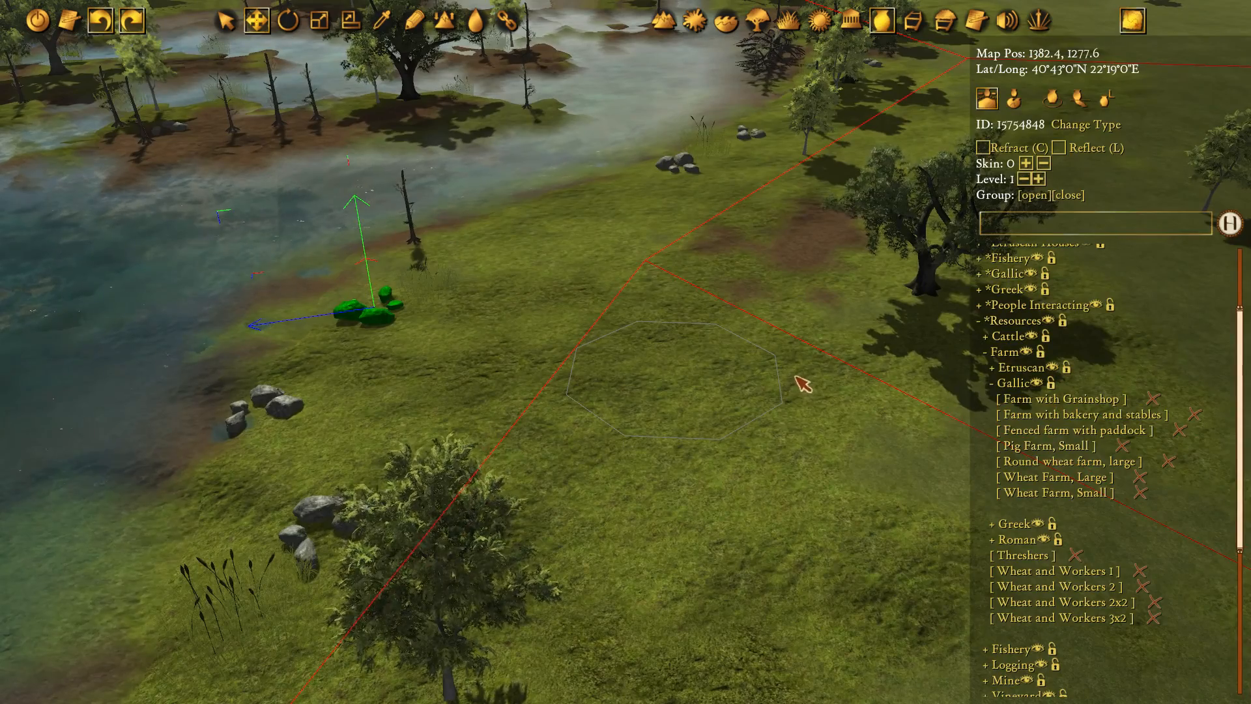
{"action": "scroll", "coordinate": [798, 397], "scroll_direction": "up", "scroll_amount": 1}
{"action": "scroll", "coordinate": [686, 373], "scroll_direction": "up", "scroll_amount": 1}
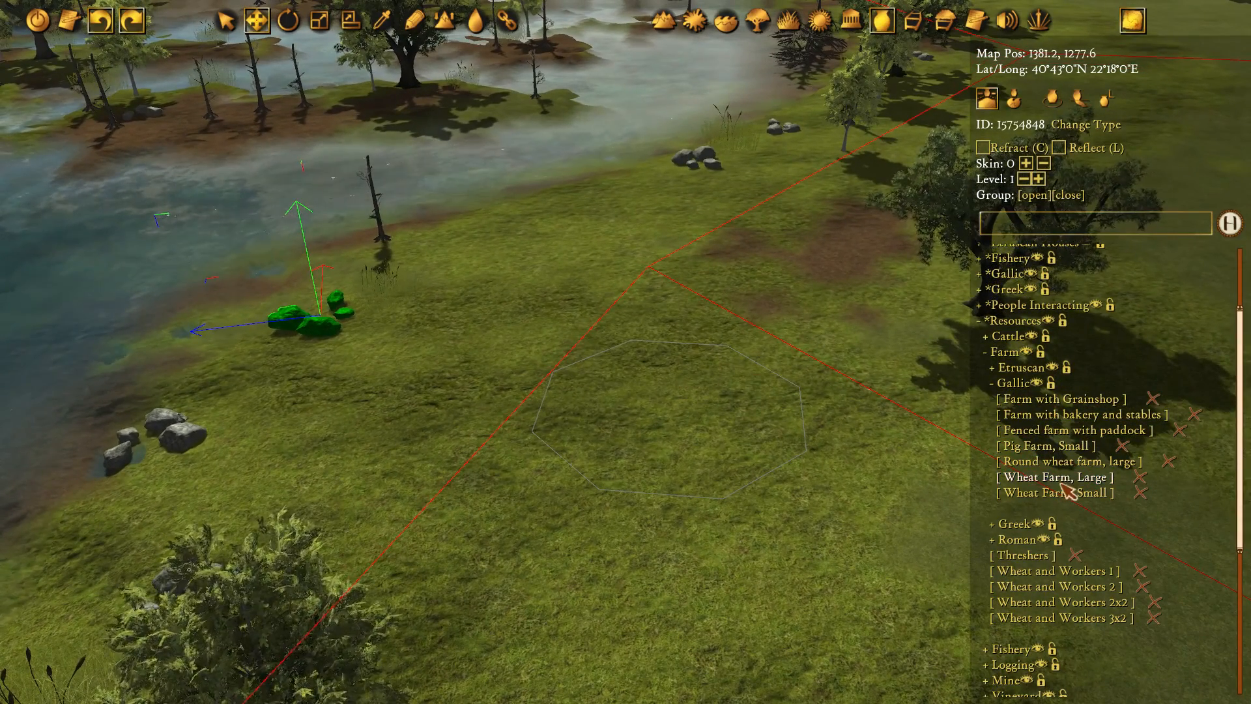
{"action": "left_click", "coordinate": [1029, 493]}
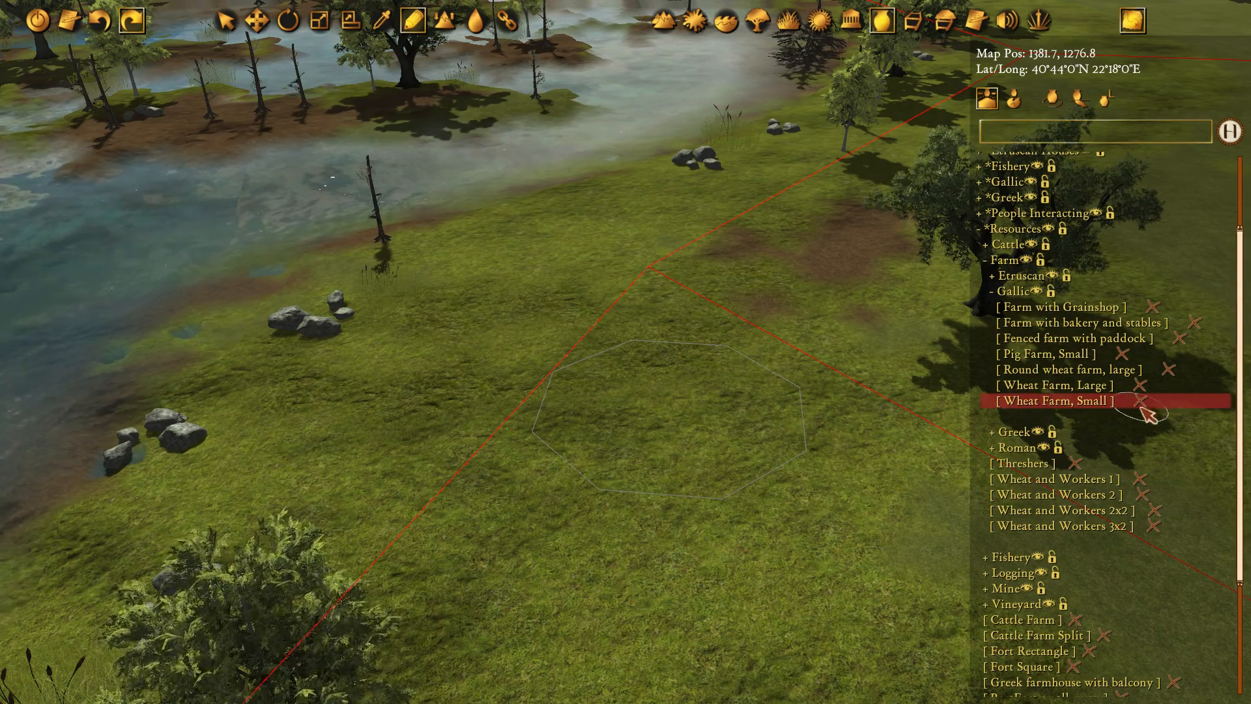
{"action": "left_click", "coordinate": [524, 302]}
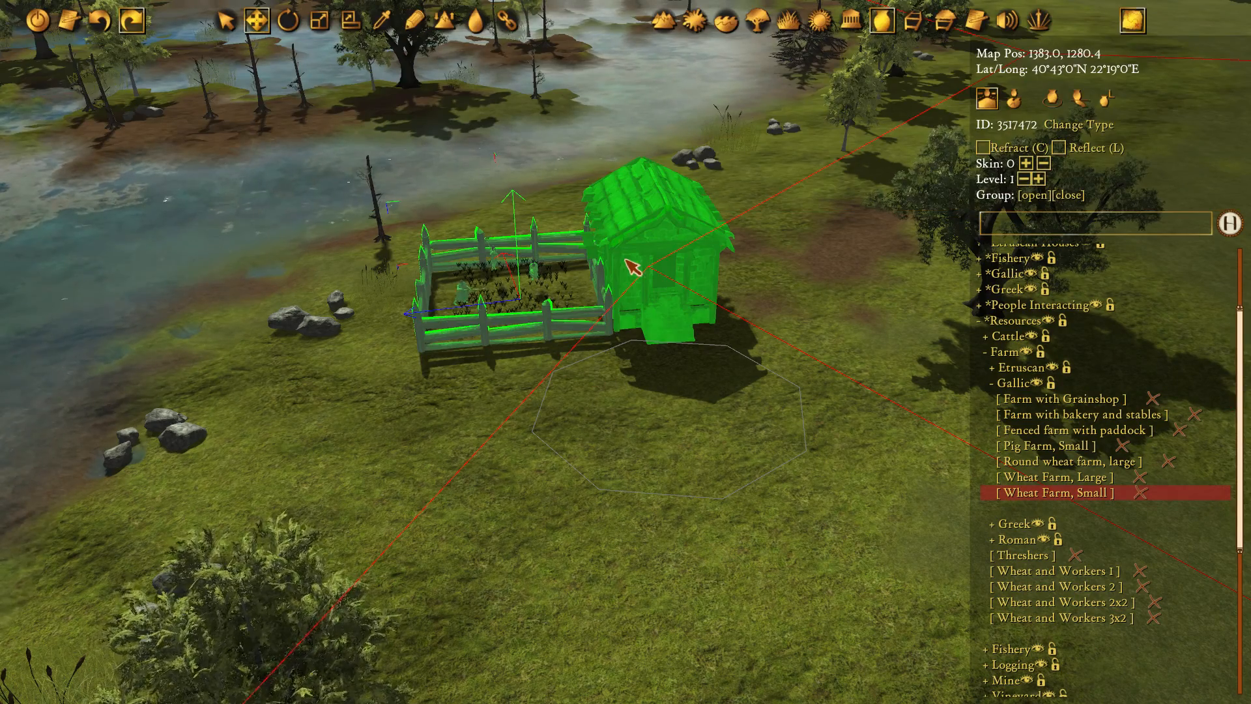
Read the debug console for prop loading messages about the placed wheat farm, and close it
{"action": "key", "text": "F2"}
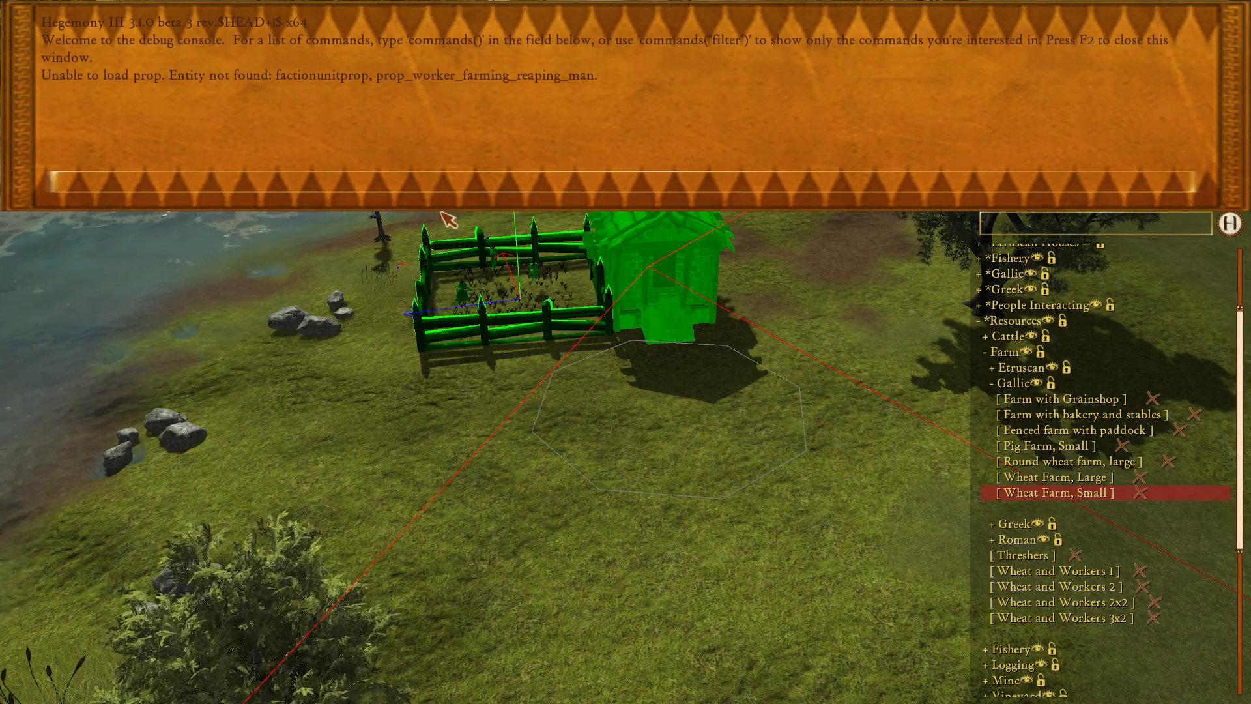
{"action": "scroll", "coordinate": [423, 287], "scroll_direction": "up", "scroll_amount": 2}
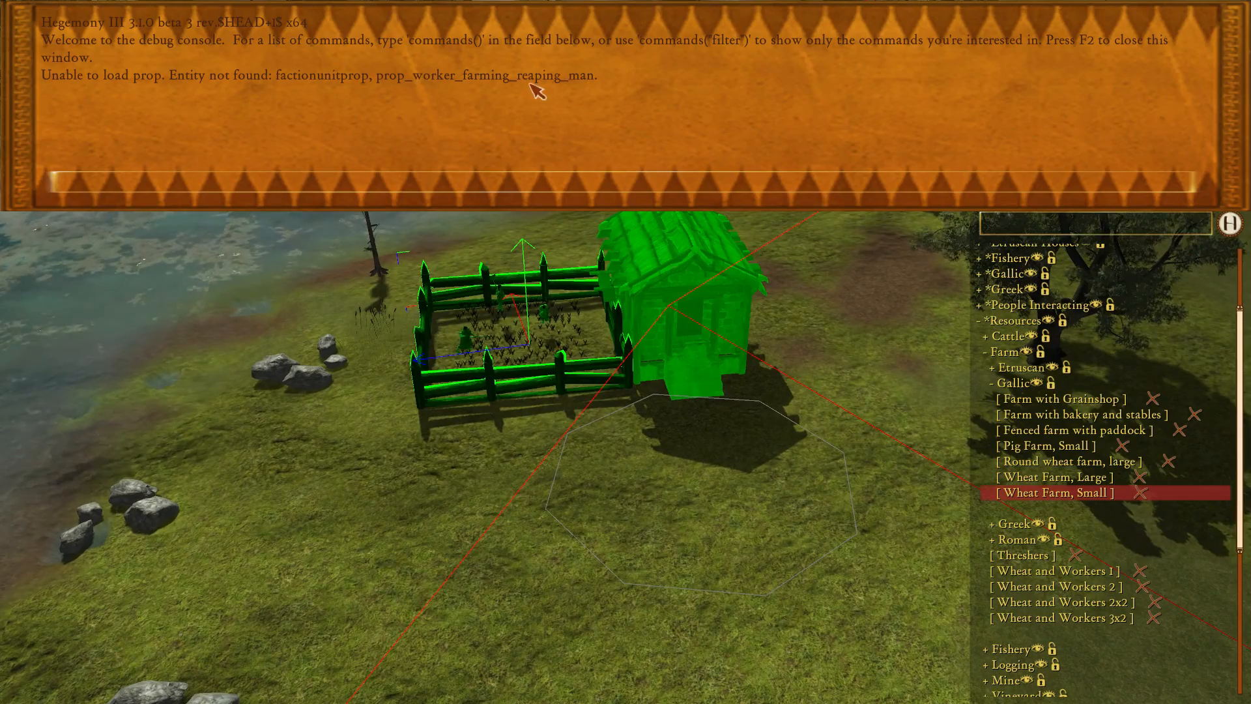
{"action": "key", "text": "F2"}
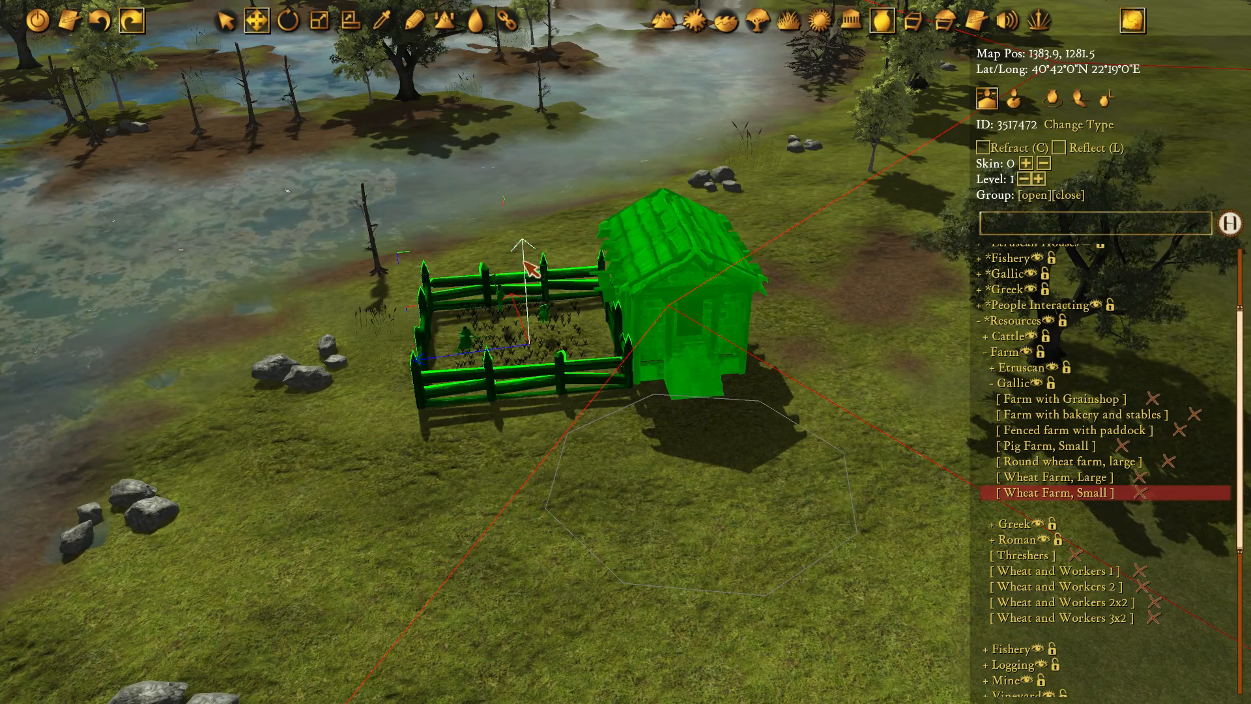
Reselect the whole small wheat farm group and try shifting it across the grass with the Move tool
{"action": "key", "text": "e"}
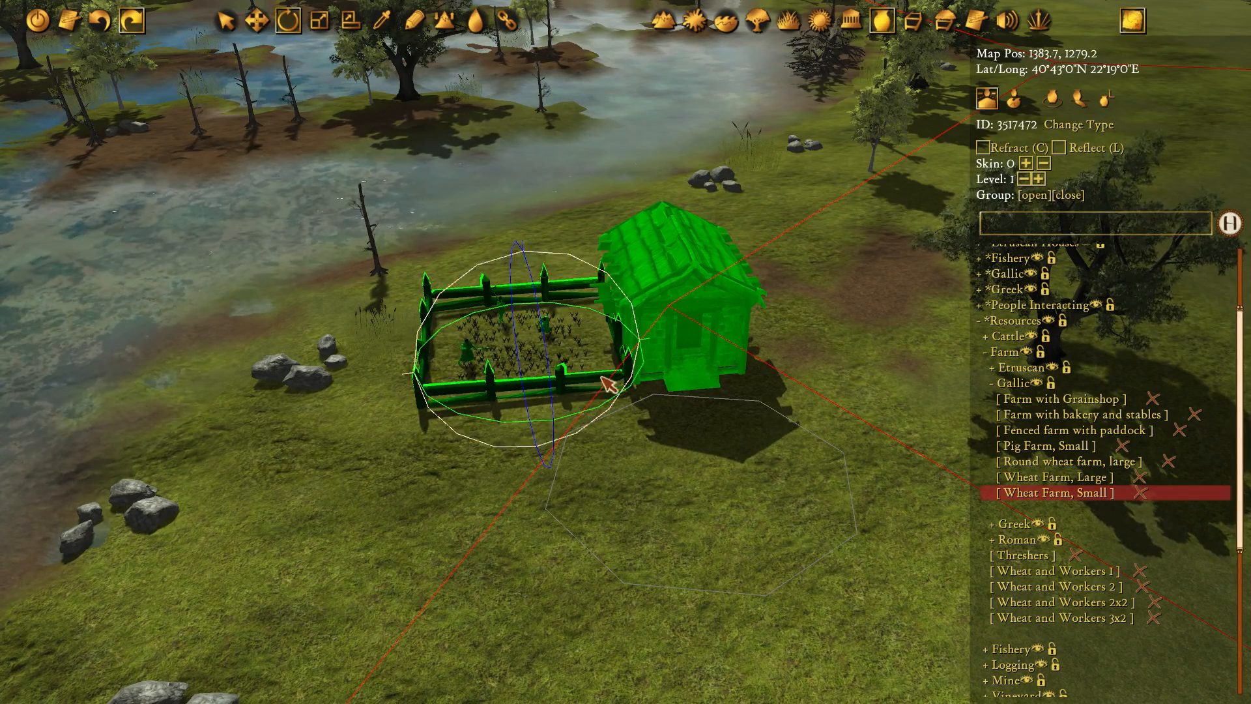
{"action": "left_click", "coordinate": [361, 536]}
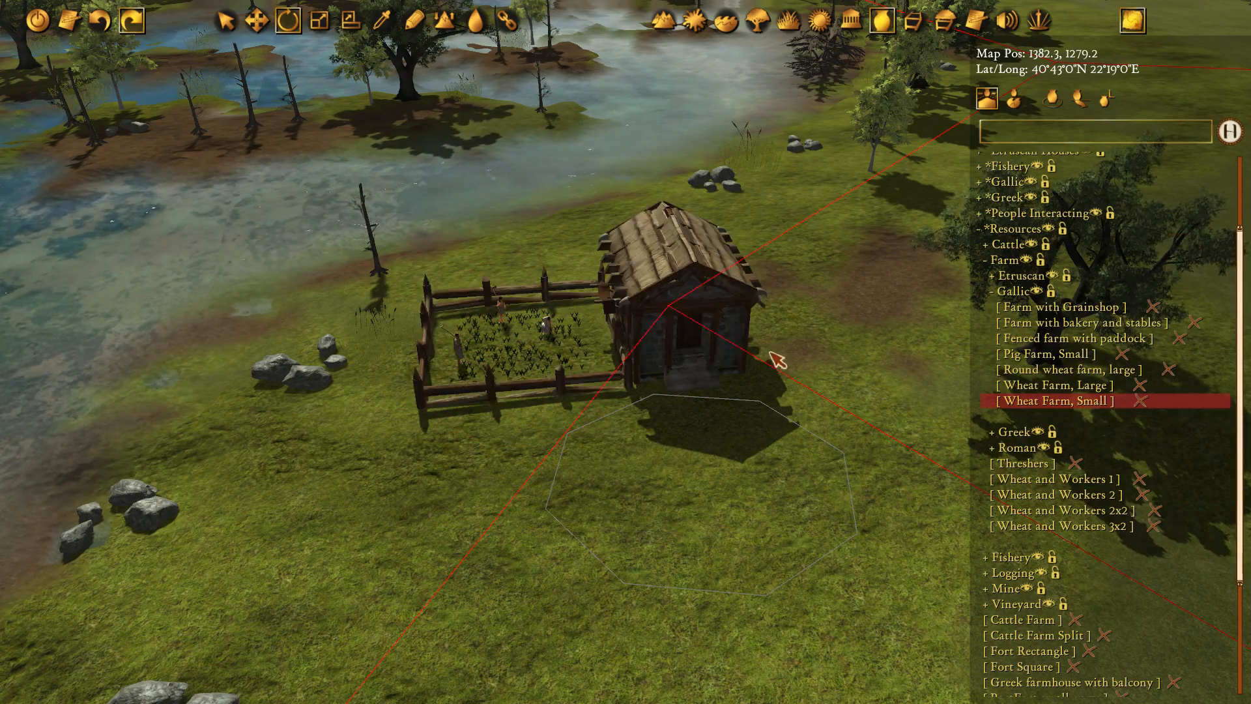
{"action": "left_click", "coordinate": [230, 25]}
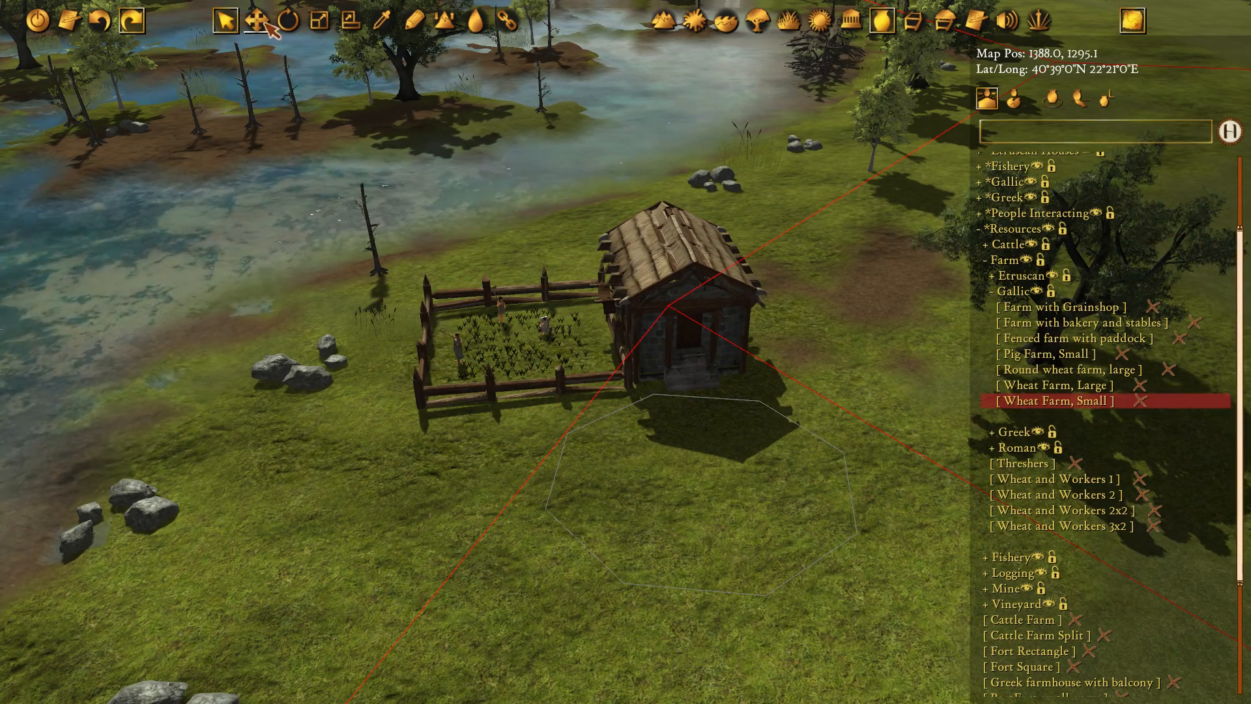
{"action": "left_click", "coordinate": [661, 281]}
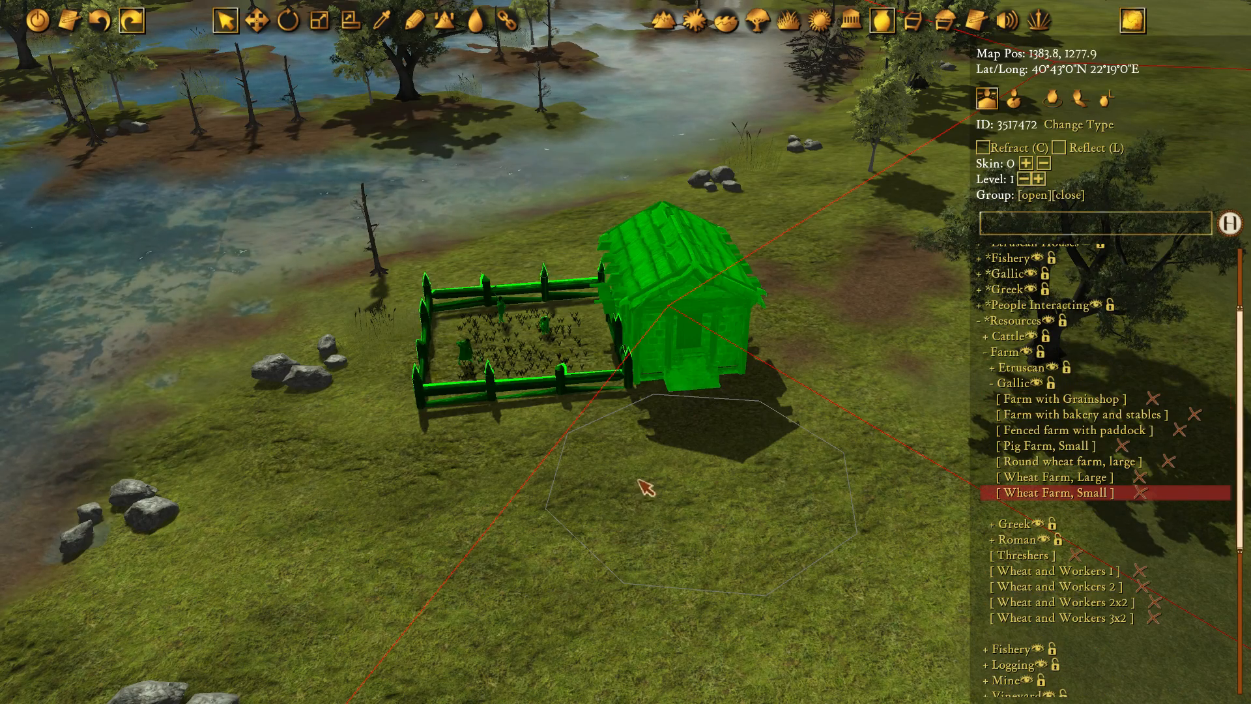
{"action": "left_click", "coordinate": [258, 22]}
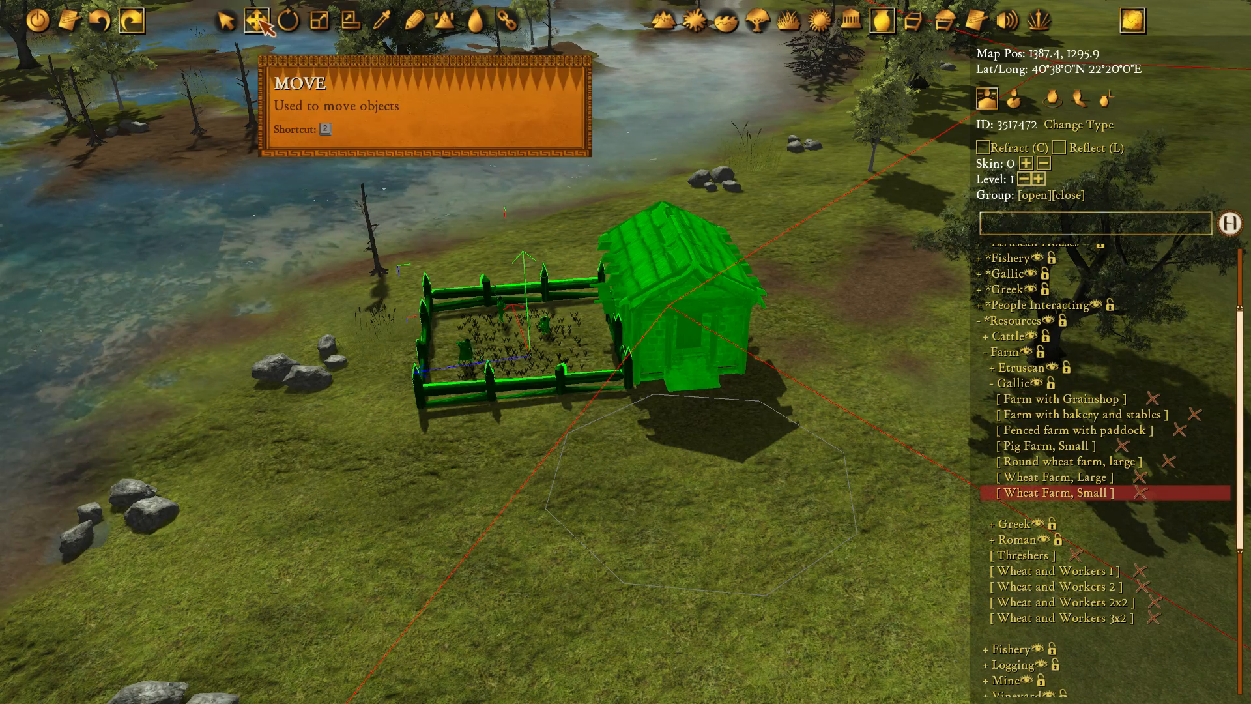
{"action": "middle_click_drag", "start_coordinate": [509, 382], "coordinate": [606, 434]}
{"action": "left_click_drag", "start_coordinate": [349, 363], "coordinate": [505, 310]}
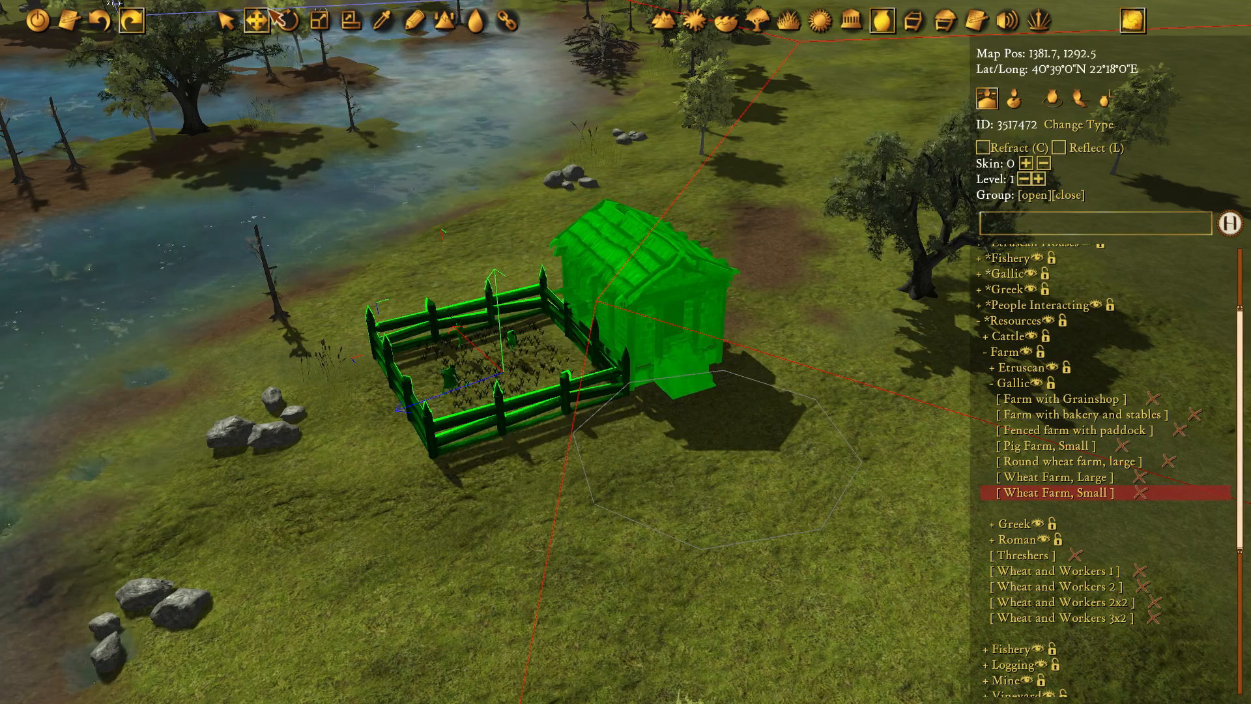
Rotate the wheat farm so its hut stands on the water side of the fenced field, and move it closer to the shore
{"action": "left_click", "coordinate": [297, 29]}
{"action": "left_click_drag", "start_coordinate": [614, 377], "coordinate": [383, 482]}
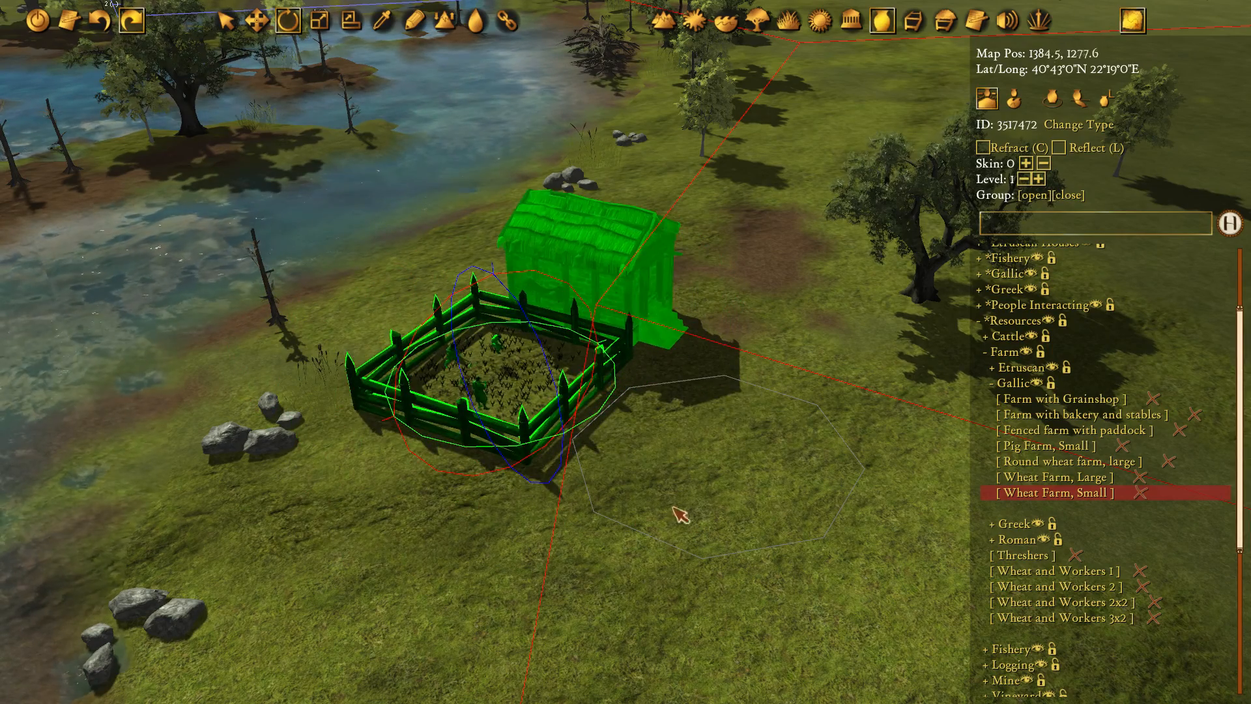
{"action": "left_click_drag", "start_coordinate": [627, 389], "coordinate": [498, 342]}
{"action": "key", "text": "w"}
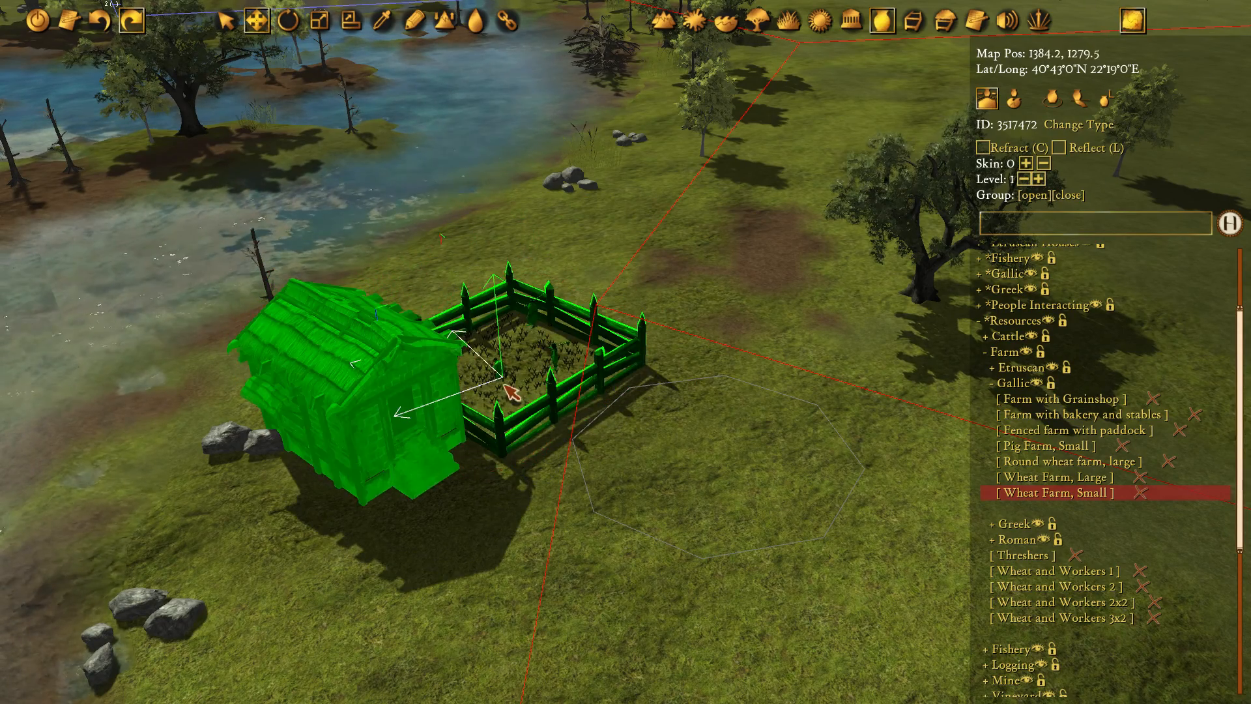
{"action": "left_click_drag", "start_coordinate": [505, 391], "coordinate": [573, 349]}
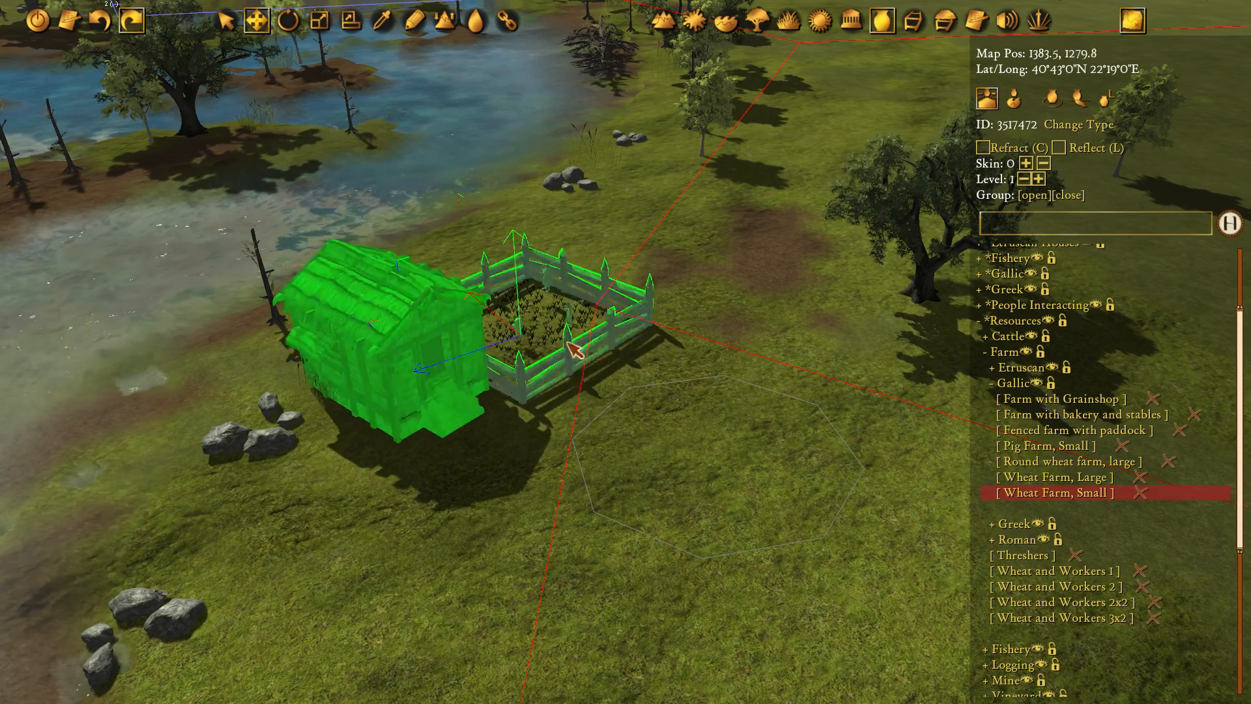
Rotate the wheat farm group again about its vertical axis and nudge its position on the shore
{"action": "key", "text": "e"}
{"action": "left_click_drag", "start_coordinate": [666, 285], "coordinate": [472, 260]}
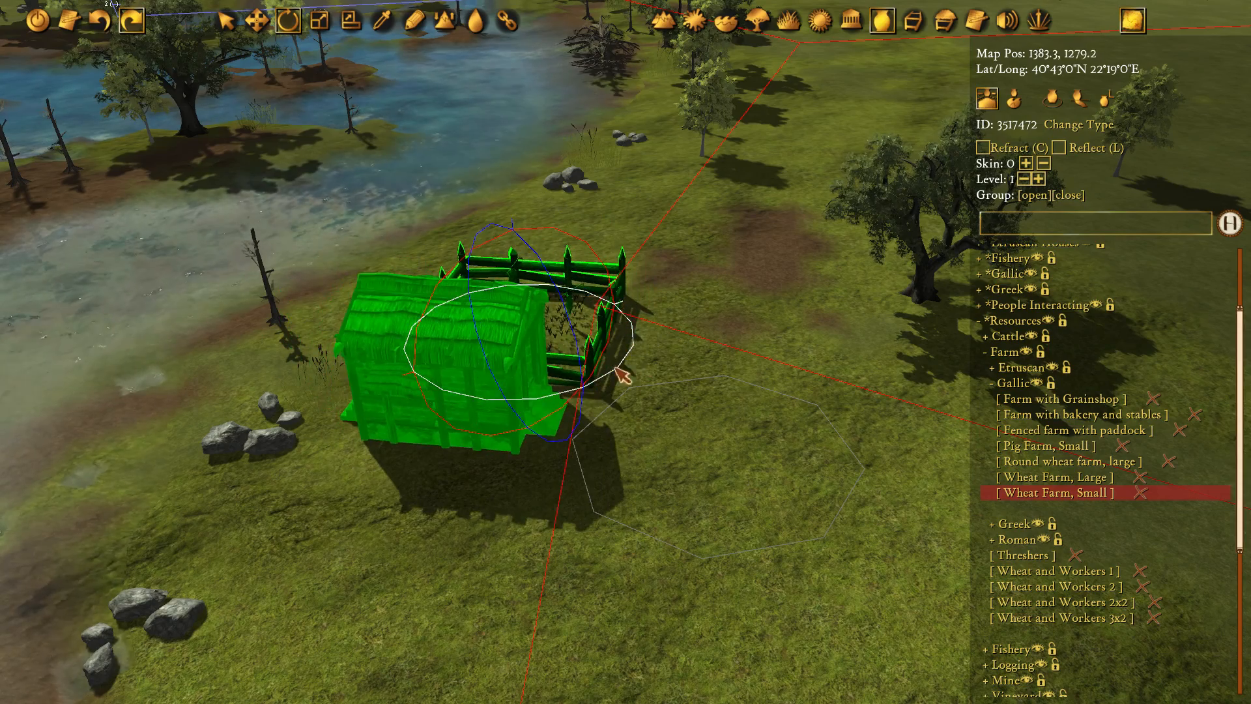
{"action": "middle_click_drag", "start_coordinate": [617, 370], "coordinate": [573, 366]}
{"action": "key", "text": "w"}
{"action": "left_click_drag", "start_coordinate": [540, 317], "coordinate": [547, 324]}
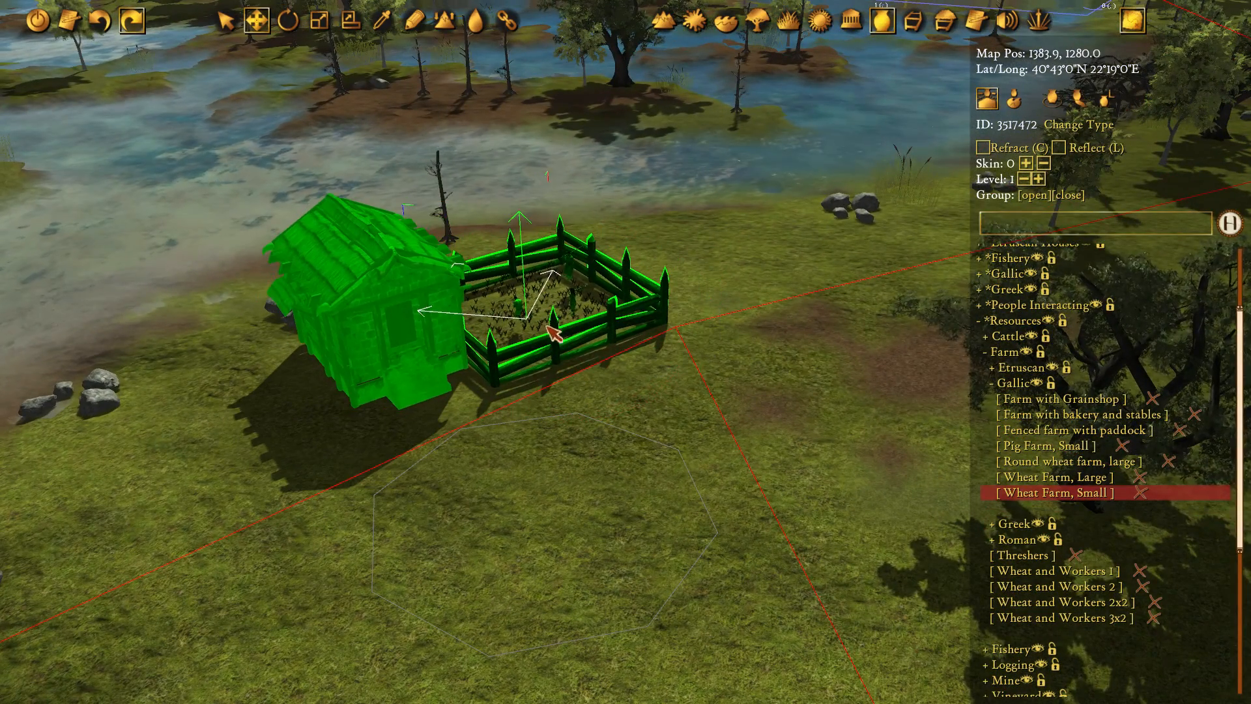
Fine-tune the wheat farm's rotation and its height on the ground, and deselect it
{"action": "left_click_drag", "start_coordinate": [603, 355], "coordinate": [658, 300]}
{"action": "key", "text": "w"}
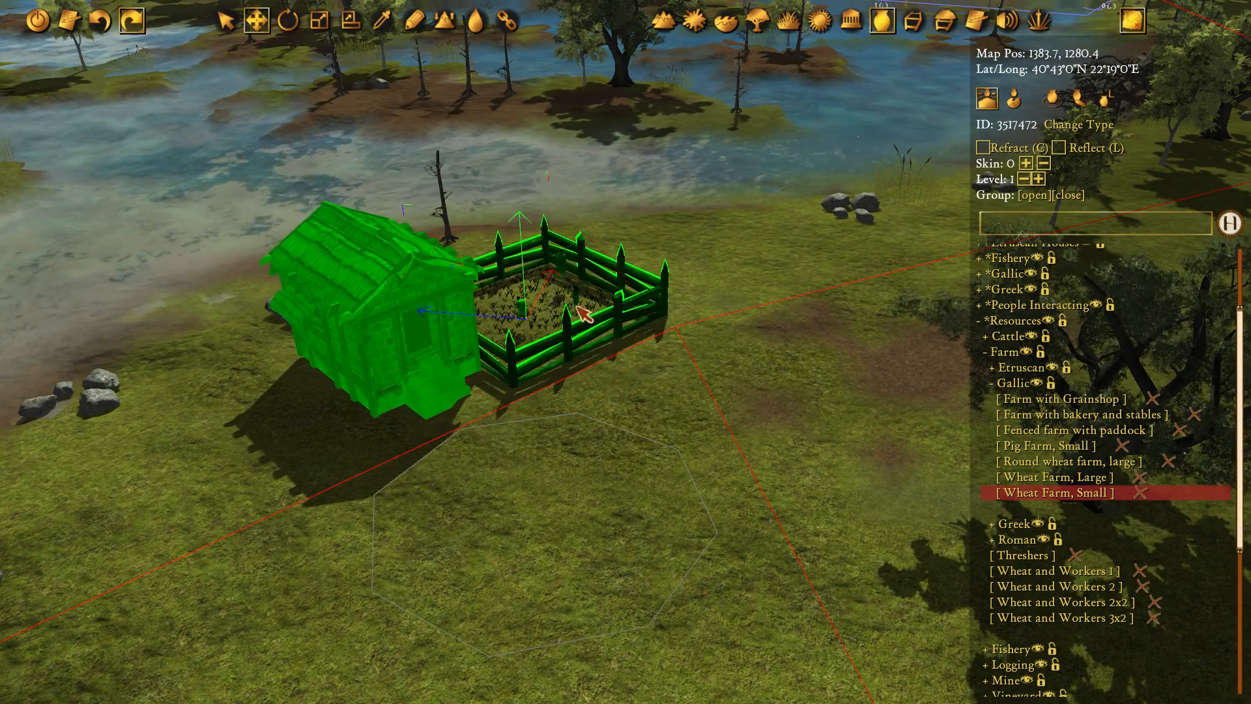
{"action": "middle_click_drag", "start_coordinate": [599, 293], "coordinate": [543, 293]}
{"action": "left_click_drag", "start_coordinate": [511, 251], "coordinate": [513, 267]}
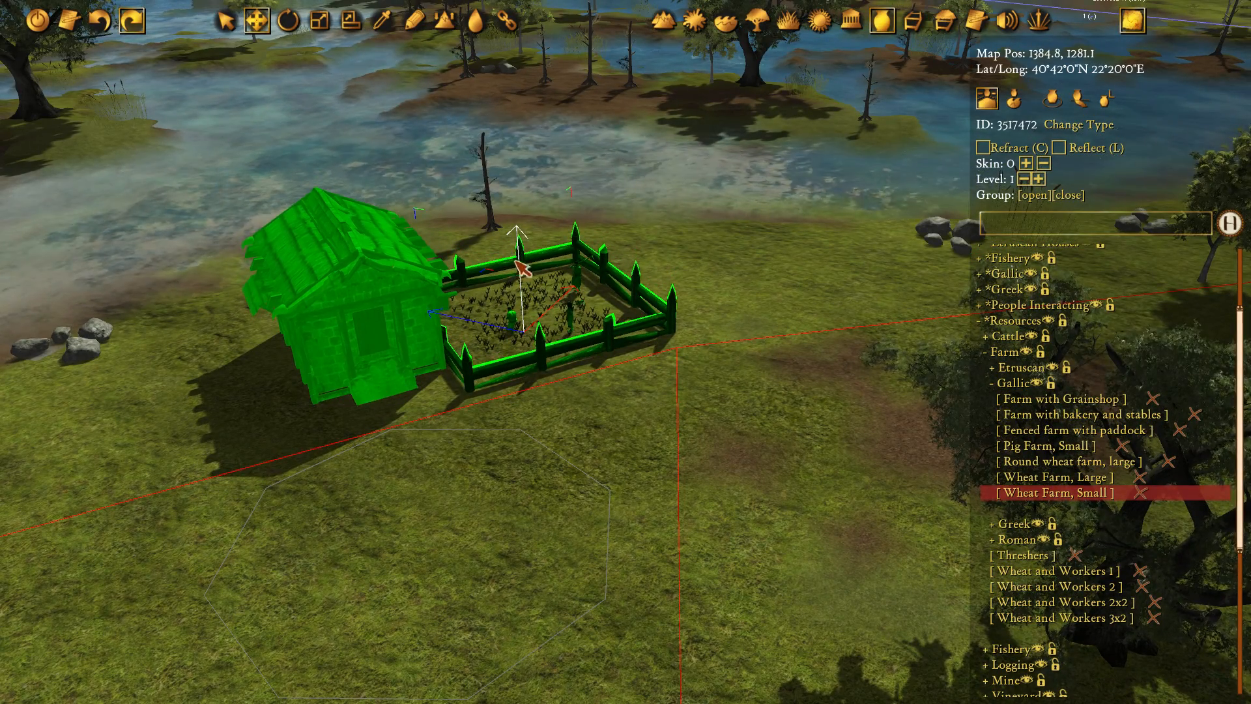
{"action": "left_click", "coordinate": [690, 321]}
{"action": "middle_click_drag", "start_coordinate": [550, 466], "coordinate": [531, 425]}
{"action": "scroll", "coordinate": [1081, 443], "scroll_direction": "up", "scroll_amount": 2}
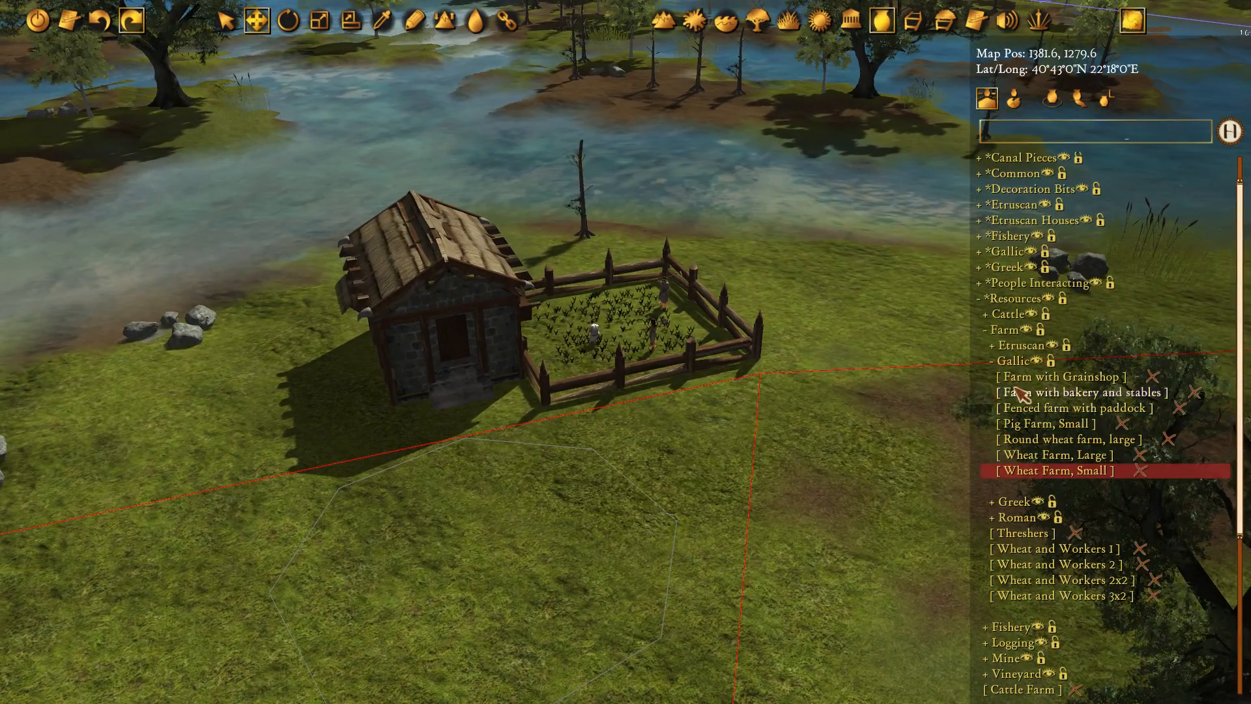
Collapse the Gallic, Farm and Resources prop categories and search the props for "flag" to find the Flagpole
{"action": "left_click", "coordinate": [1016, 362]}
{"action": "middle_click_drag", "start_coordinate": [698, 456], "coordinate": [677, 371]}
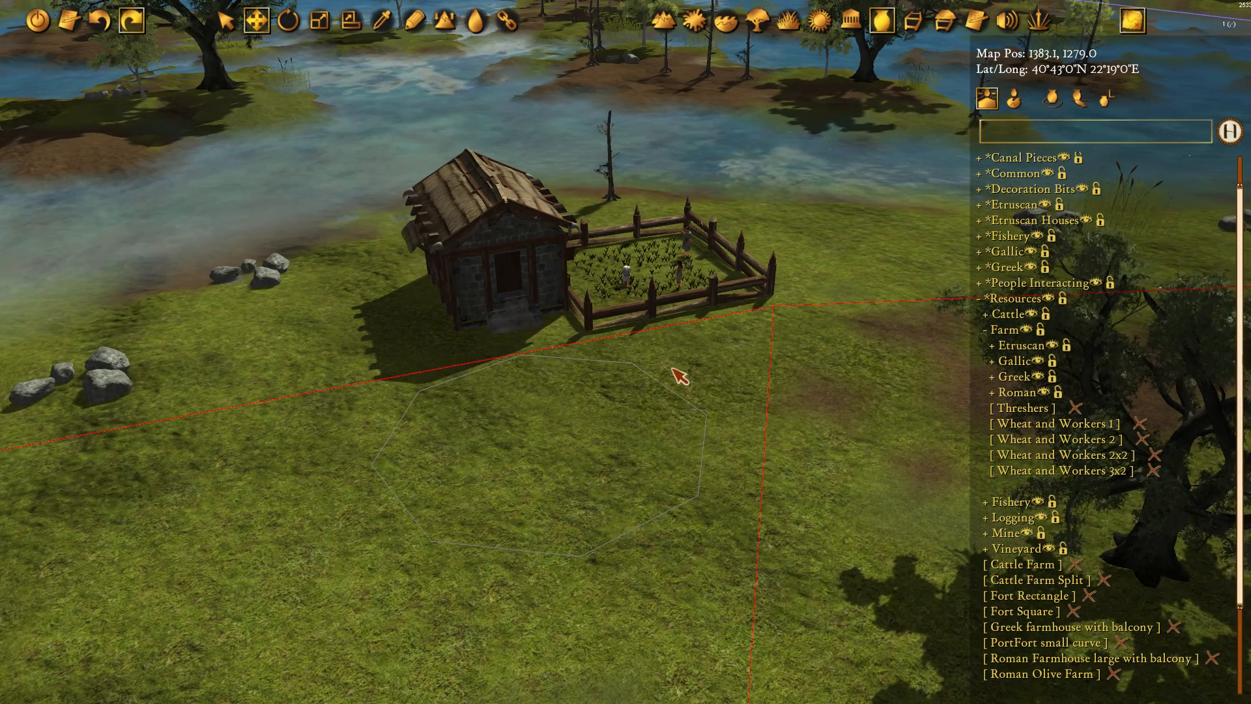
{"action": "left_click", "coordinate": [1003, 332]}
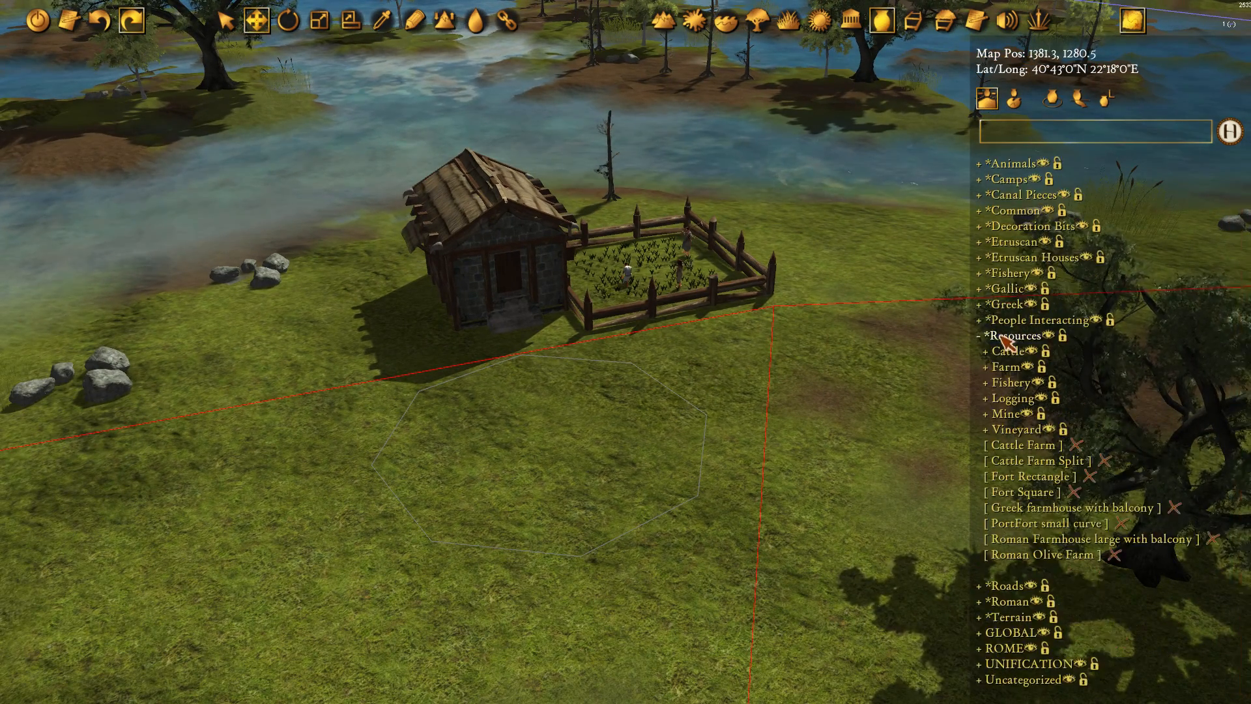
{"action": "left_click", "coordinate": [1012, 337]}
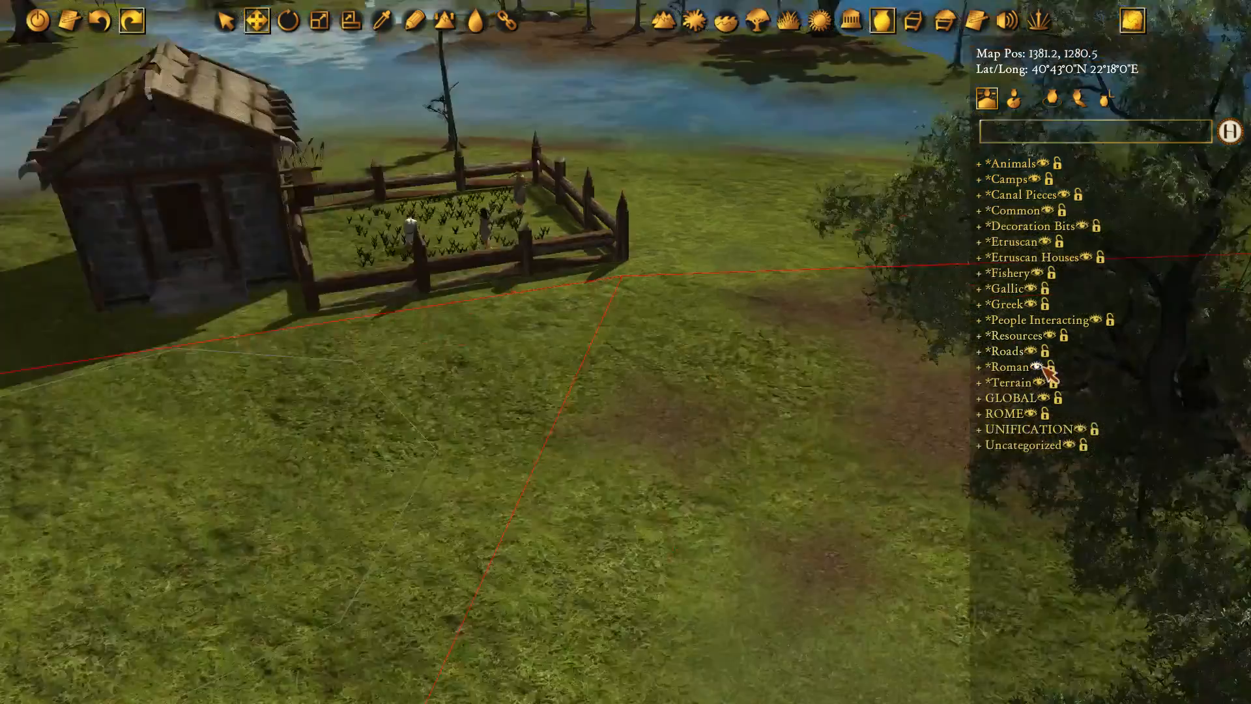
{"action": "scroll", "coordinate": [612, 464], "scroll_direction": "down", "scroll_amount": 5}
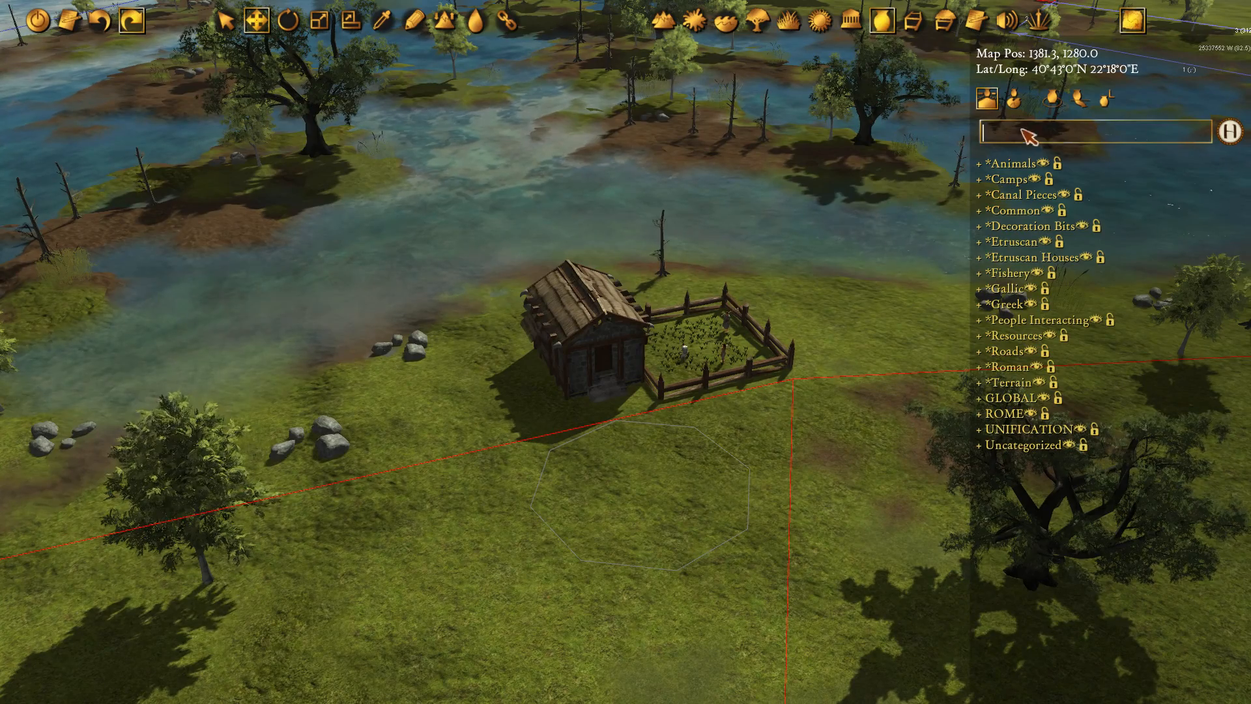
{"action": "type", "text": "flag"}
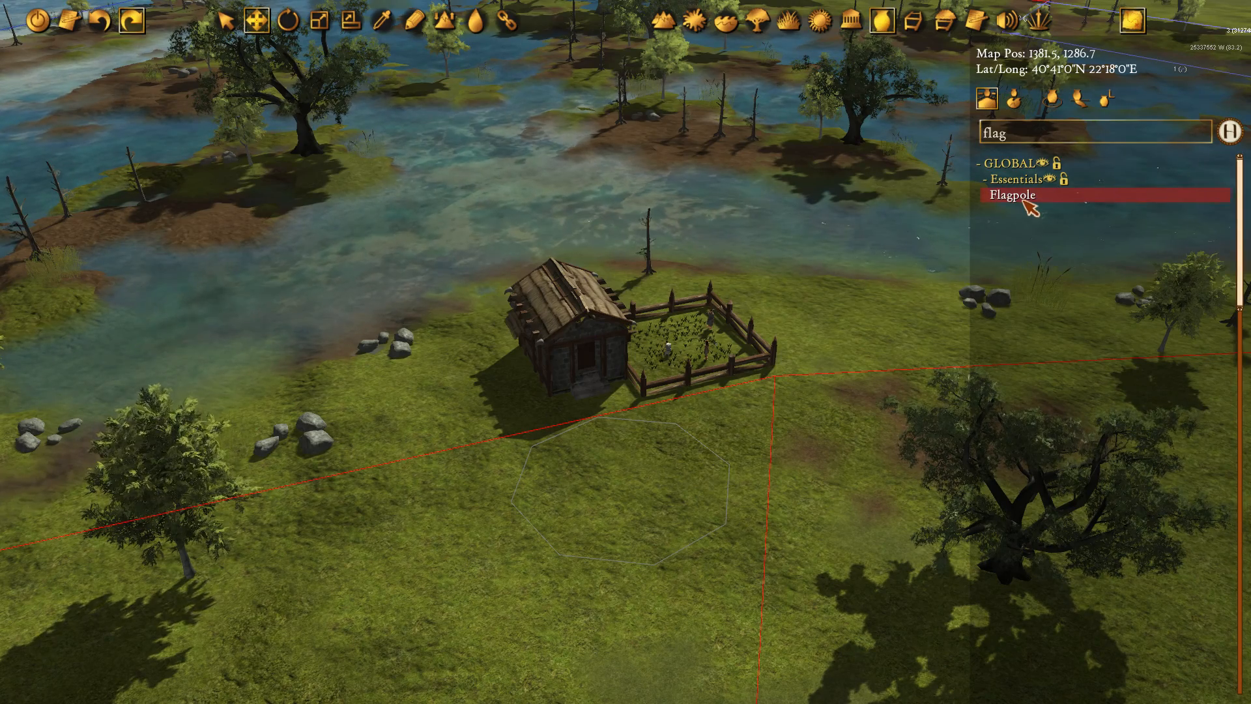
Place a Flagpole on the grass beside the wheat farm's hut
{"action": "left_click", "coordinate": [498, 410]}
{"action": "key", "text": "e"}
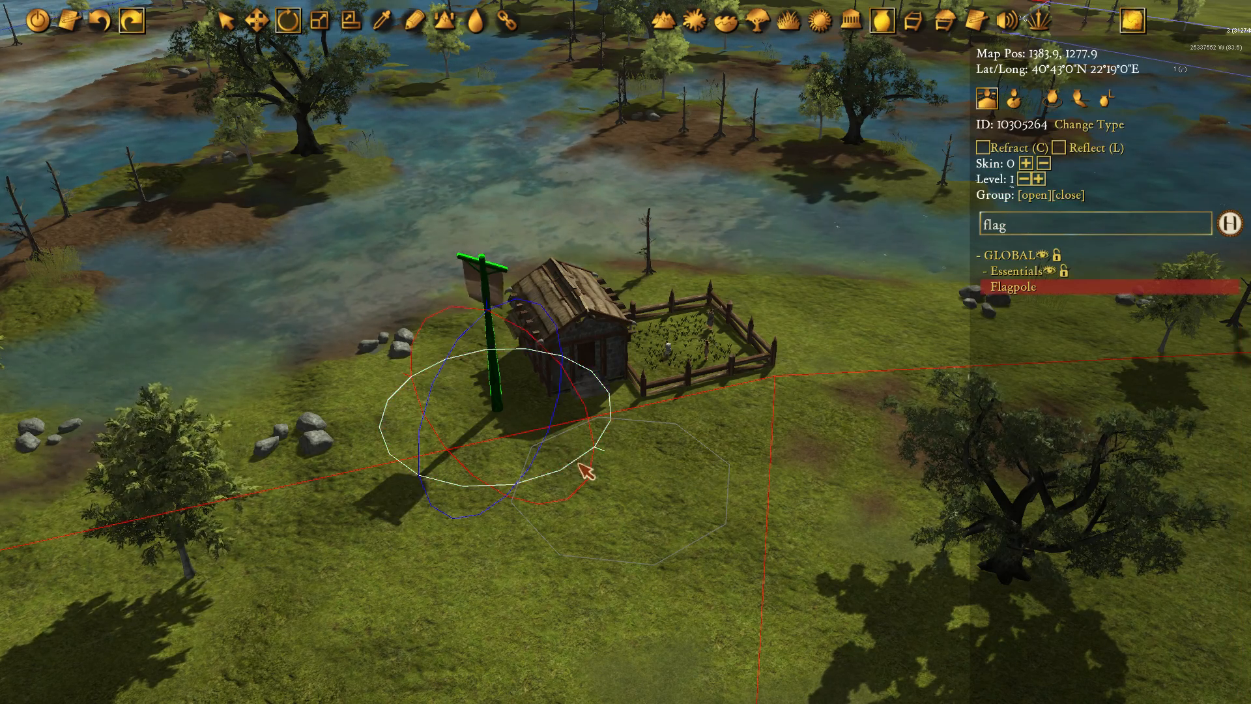
{"action": "left_click", "coordinate": [348, 529]}
{"action": "middle_click_drag", "start_coordinate": [491, 367], "coordinate": [548, 348]}
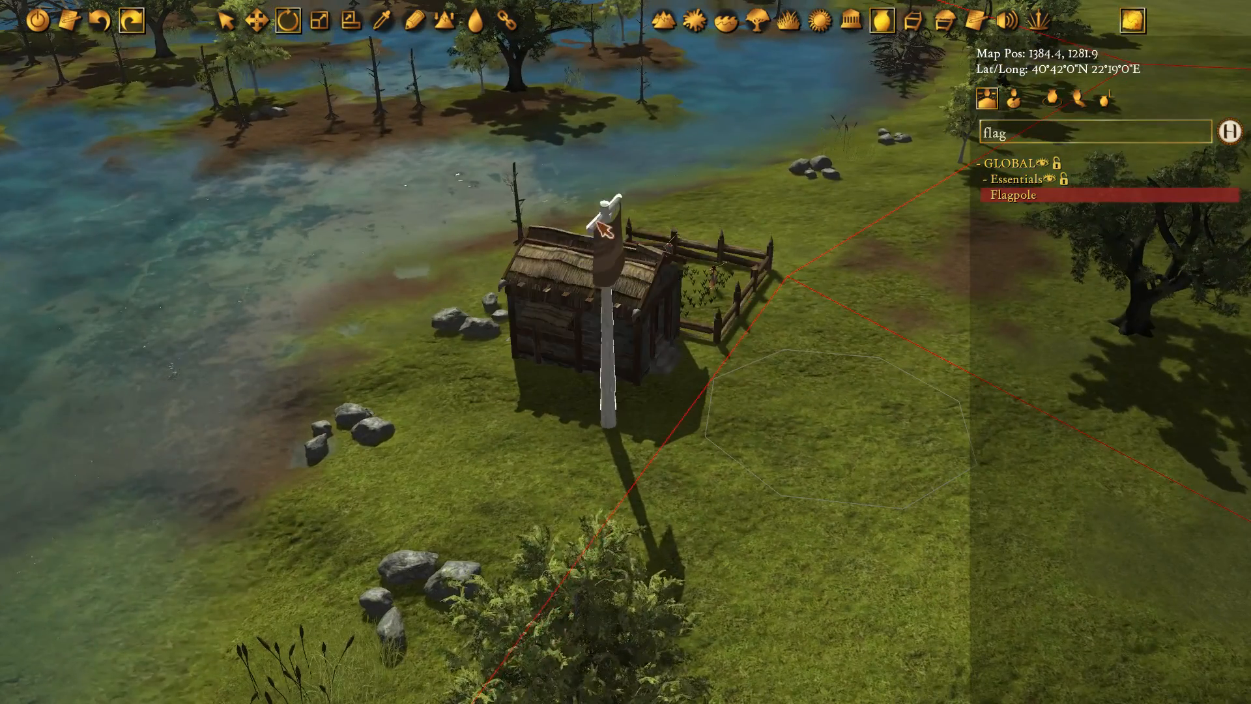
Shift the flagpole closer to the front of the hut and rotate it about its vertical axis
{"action": "left_click", "coordinate": [609, 417]}
{"action": "key", "text": "w"}
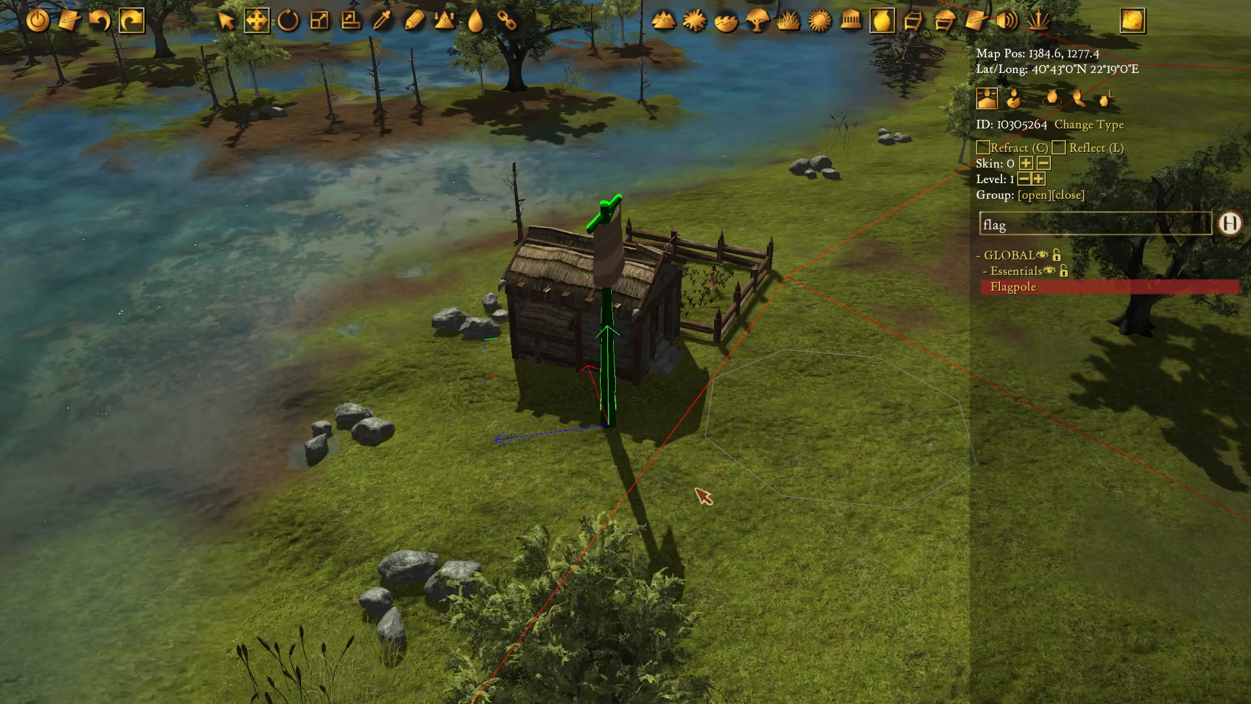
{"action": "left_click_drag", "start_coordinate": [493, 387], "coordinate": [531, 388]}
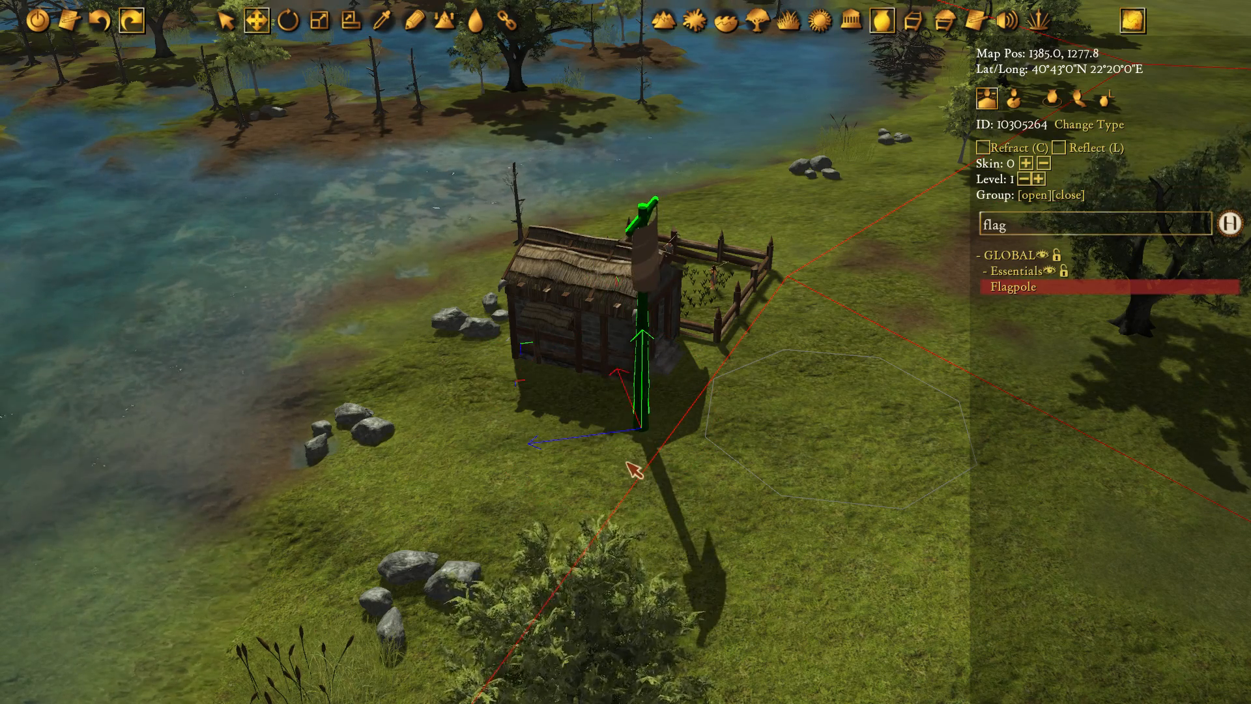
{"action": "key", "text": "e"}
{"action": "left_click_drag", "start_coordinate": [718, 493], "coordinate": [804, 361]}
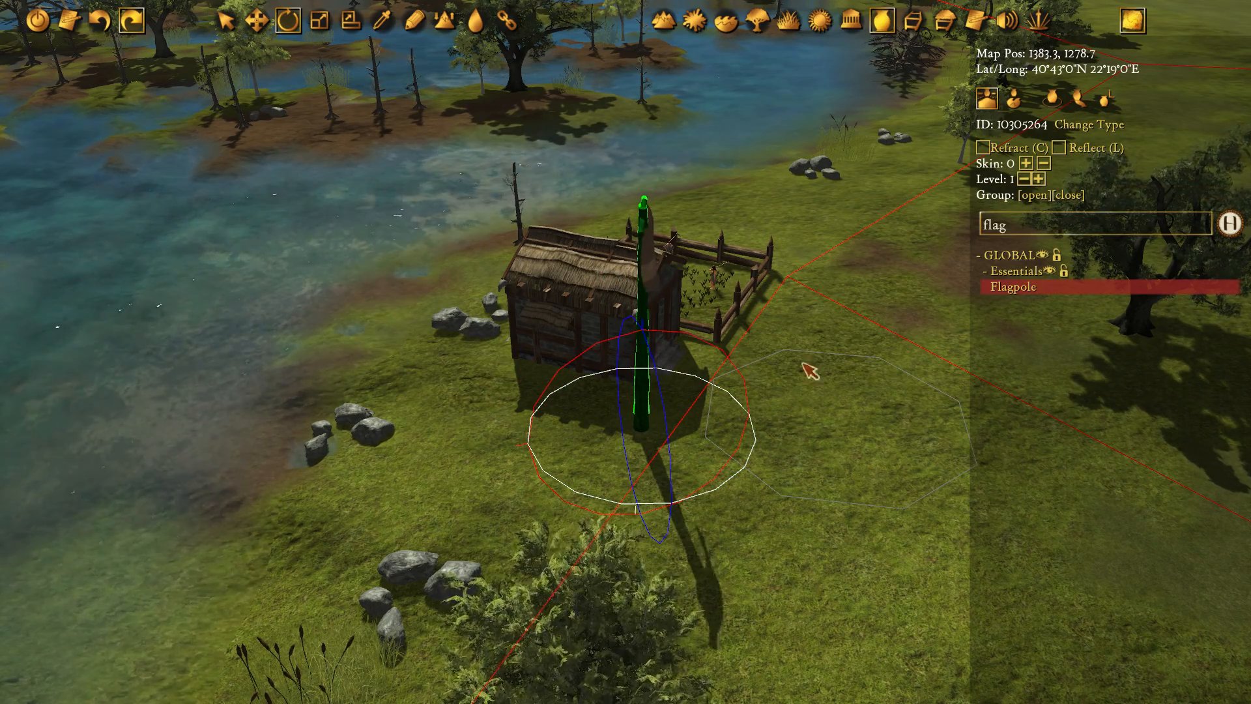
{"action": "middle_click_drag", "start_coordinate": [796, 427], "coordinate": [670, 465]}
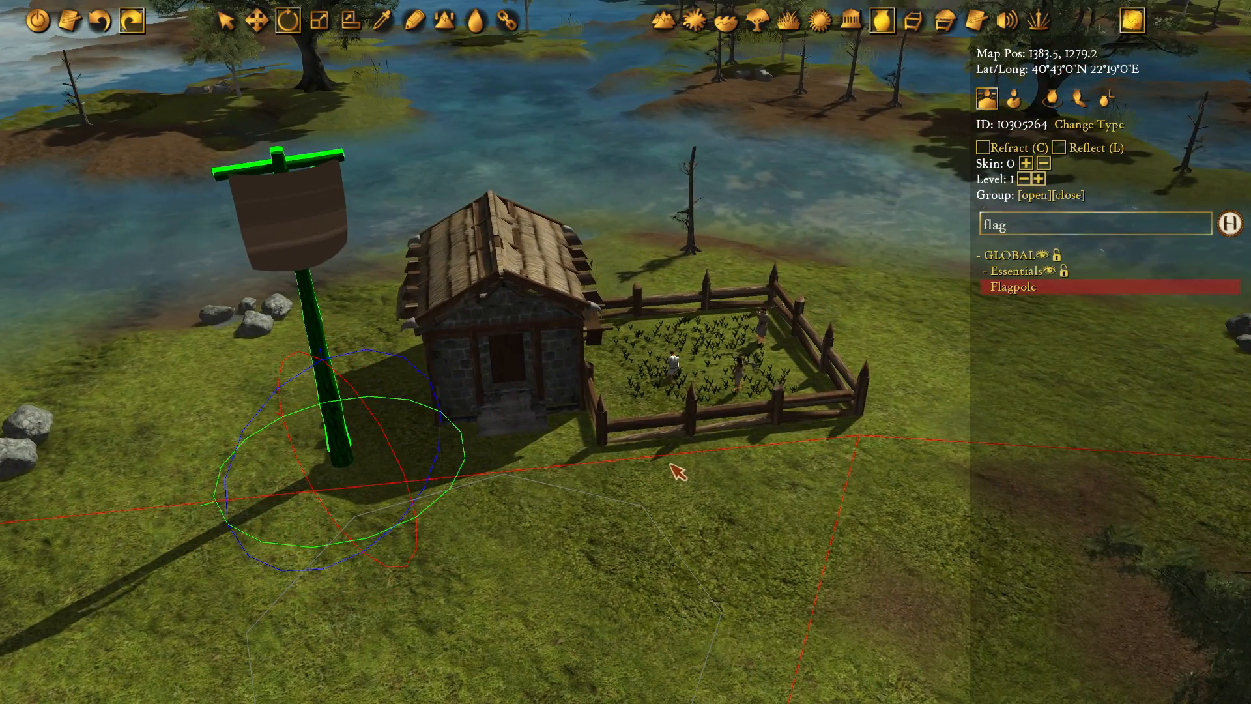
Paint the 03 RICH SOIL terrain texture over the ground inside the fenced field with a small brush
{"action": "left_click", "coordinate": [696, 23]}
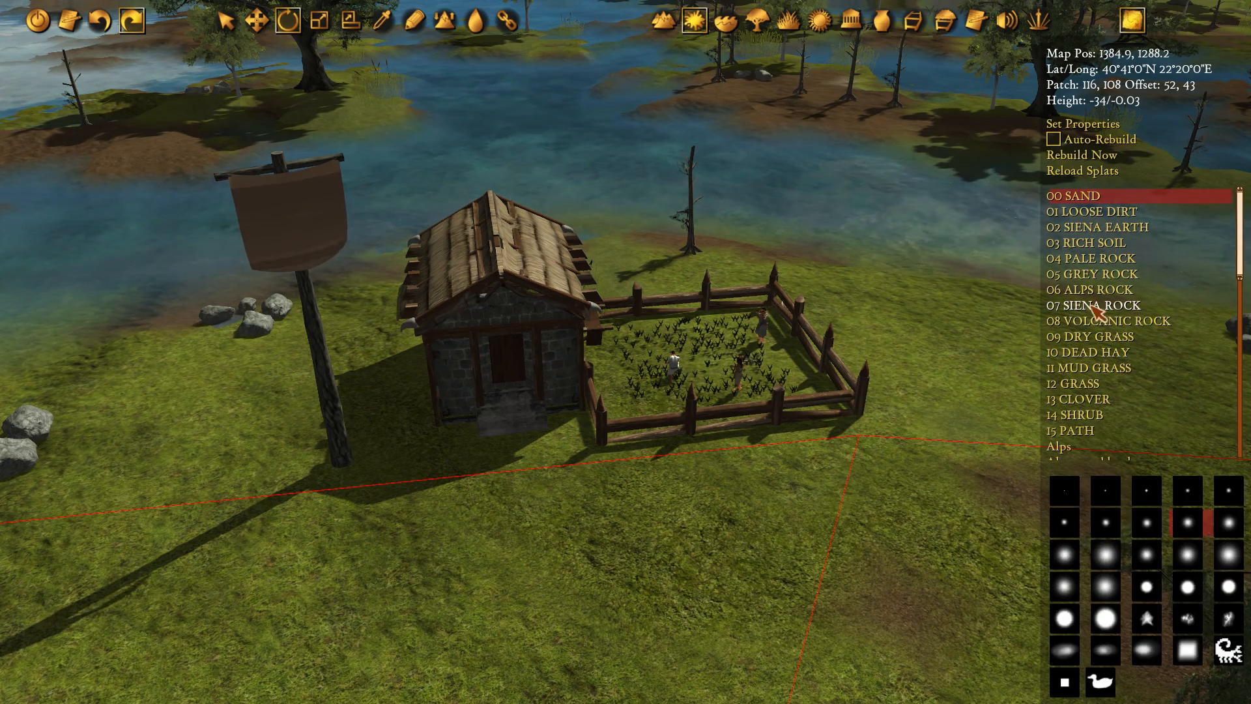
{"action": "left_click", "coordinate": [1094, 243]}
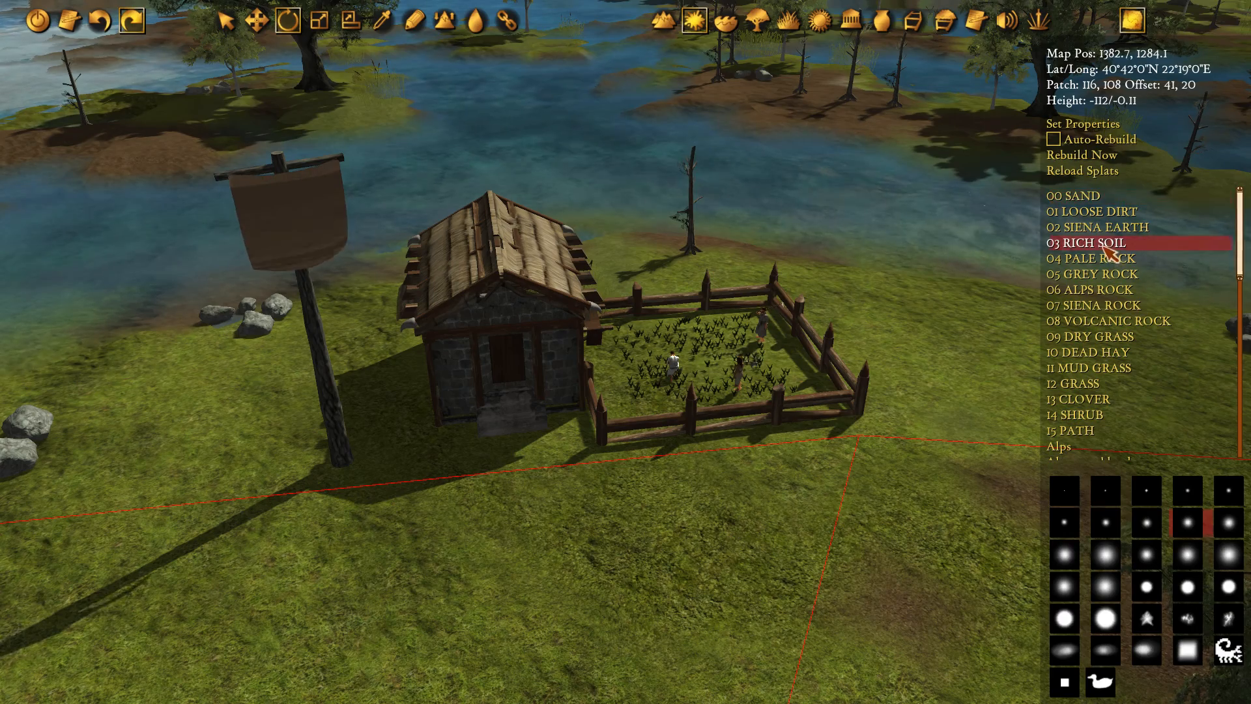
{"action": "key", "text": "p"}
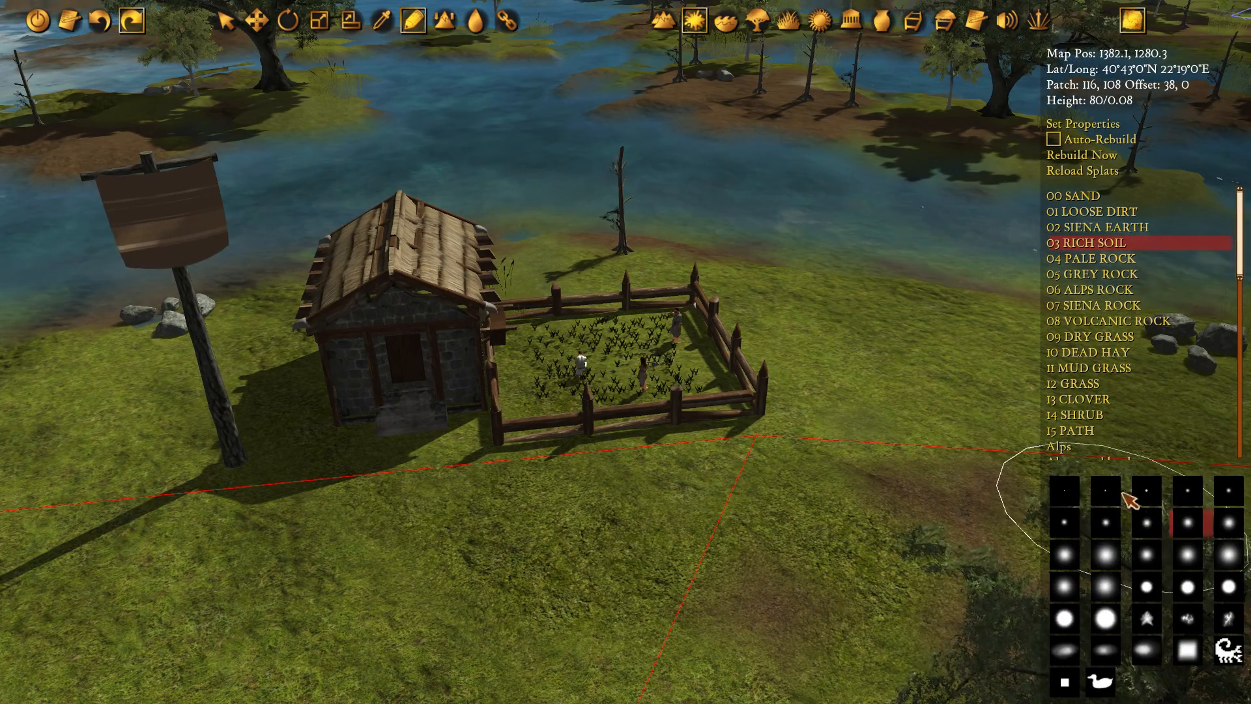
{"action": "left_click_drag", "start_coordinate": [603, 363], "coordinate": [667, 380]}
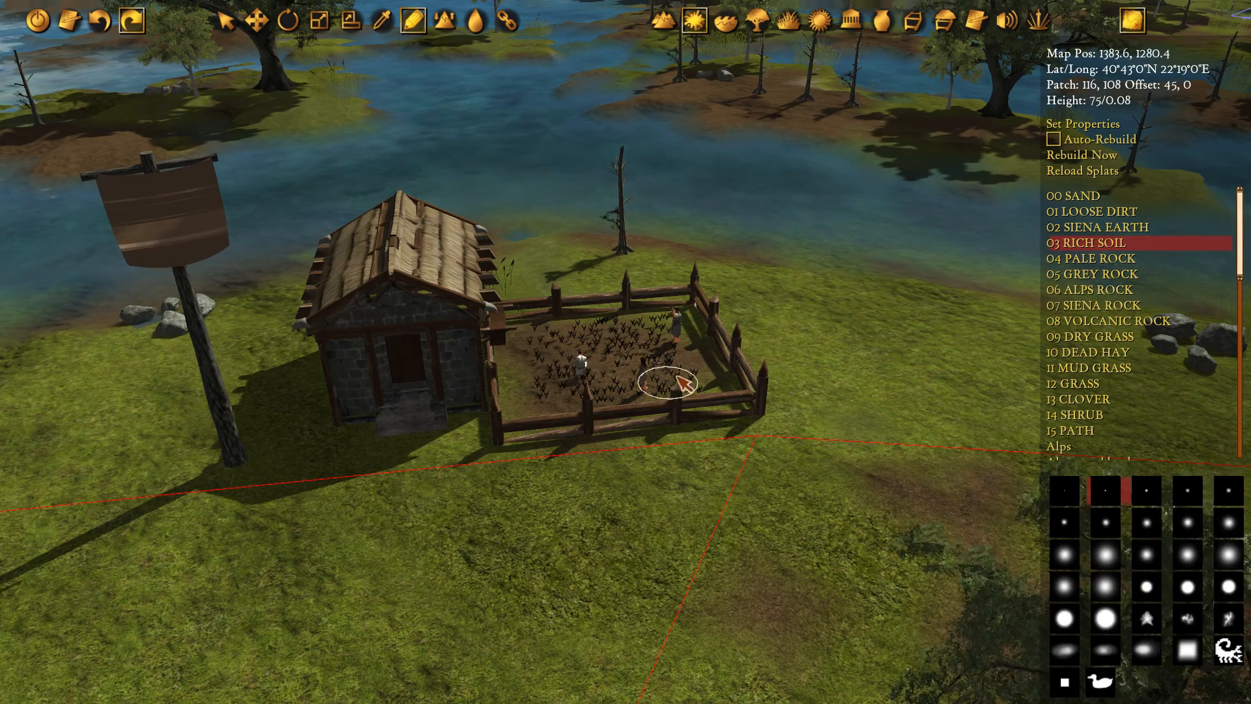
Extend the rich soil texture along the fence and around the hut and flagpole, and stop painting
{"action": "mouse_move", "coordinate": [667, 380]}
{"action": "middle_mouse_down"}
{"action": "mouse_move", "coordinate": [637, 408]}
{"action": "mouse_move", "coordinate": [635, 437]}
{"action": "middle_mouse_up"}
{"action": "mouse_move", "coordinate": [707, 366]}
{"action": "left_mouse_down"}
{"action": "mouse_move", "coordinate": [683, 469]}
{"action": "mouse_move", "coordinate": [396, 438]}
{"action": "left_mouse_up"}
{"action": "middle_click_drag", "start_coordinate": [395, 437], "coordinate": [658, 450]}
{"action": "left_click_drag", "start_coordinate": [697, 559], "coordinate": [525, 551]}
{"action": "mouse_move", "coordinate": [526, 551]}
{"action": "middle_mouse_down"}
{"action": "mouse_move", "coordinate": [544, 459]}
{"action": "mouse_move", "coordinate": [533, 521]}
{"action": "middle_mouse_up"}
{"action": "mouse_move", "coordinate": [538, 525]}
{"action": "left_mouse_down"}
{"action": "mouse_move", "coordinate": [251, 492]}
{"action": "mouse_move", "coordinate": [438, 511]}
{"action": "left_mouse_up"}
{"action": "mouse_move", "coordinate": [439, 510]}
{"action": "middle_mouse_down"}
{"action": "mouse_move", "coordinate": [502, 502]}
{"action": "mouse_move", "coordinate": [412, 396]}
{"action": "mouse_move", "coordinate": [447, 390]}
{"action": "middle_mouse_up"}
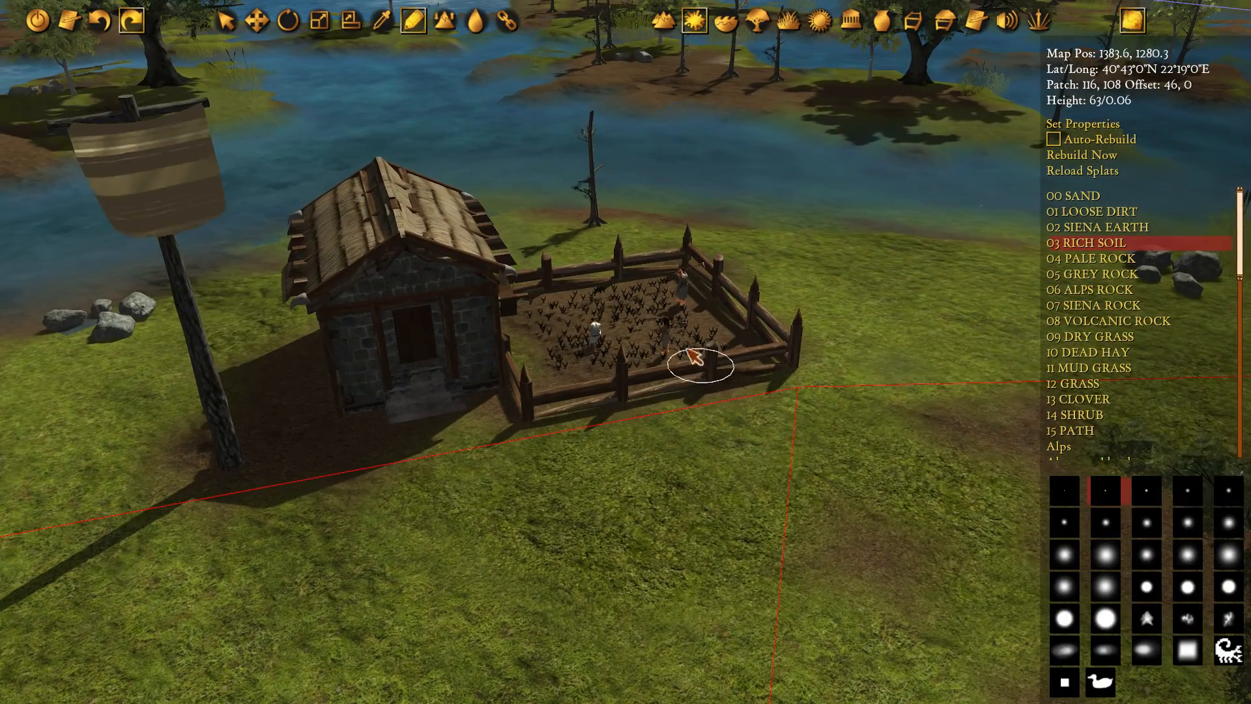
{"action": "middle_click_drag", "start_coordinate": [583, 396], "coordinate": [609, 396]}
{"action": "scroll", "coordinate": [611, 399], "scroll_direction": "down", "scroll_amount": 4}
{"action": "left_click", "coordinate": [225, 21]}
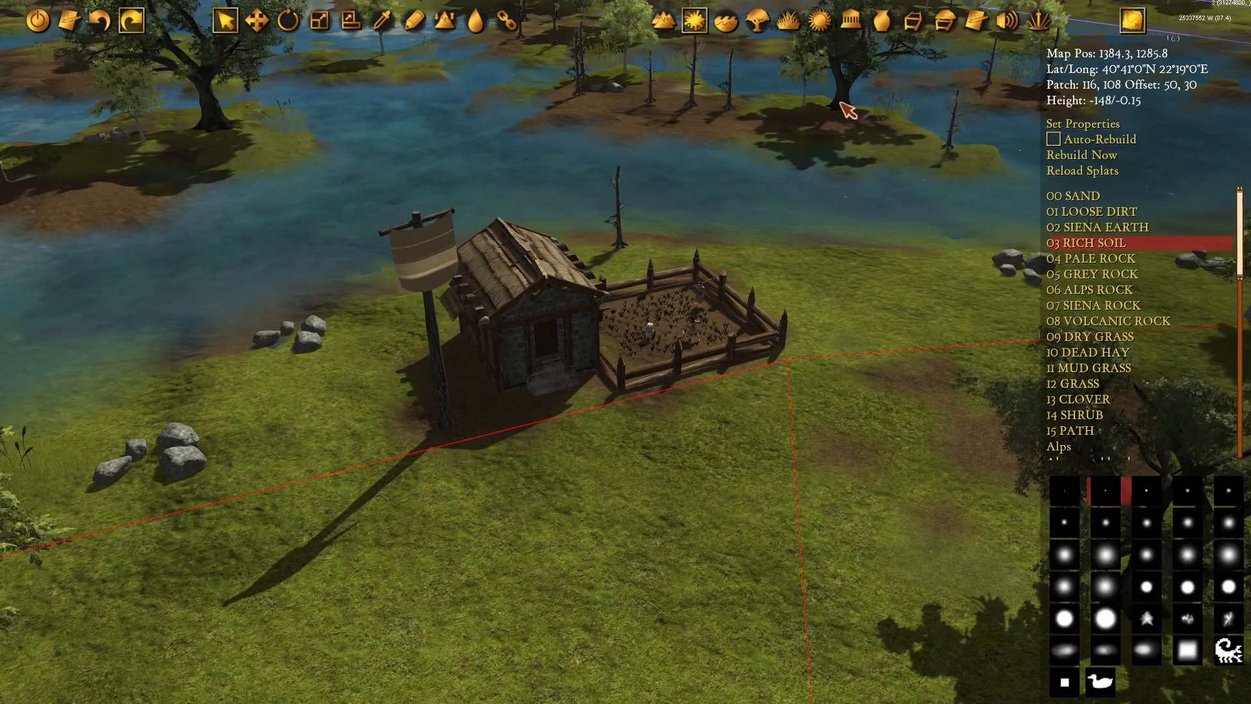
Plant two large trees, one on the flagpole side of the farm and one beyond the fenced field
{"action": "left_click", "coordinate": [757, 22]}
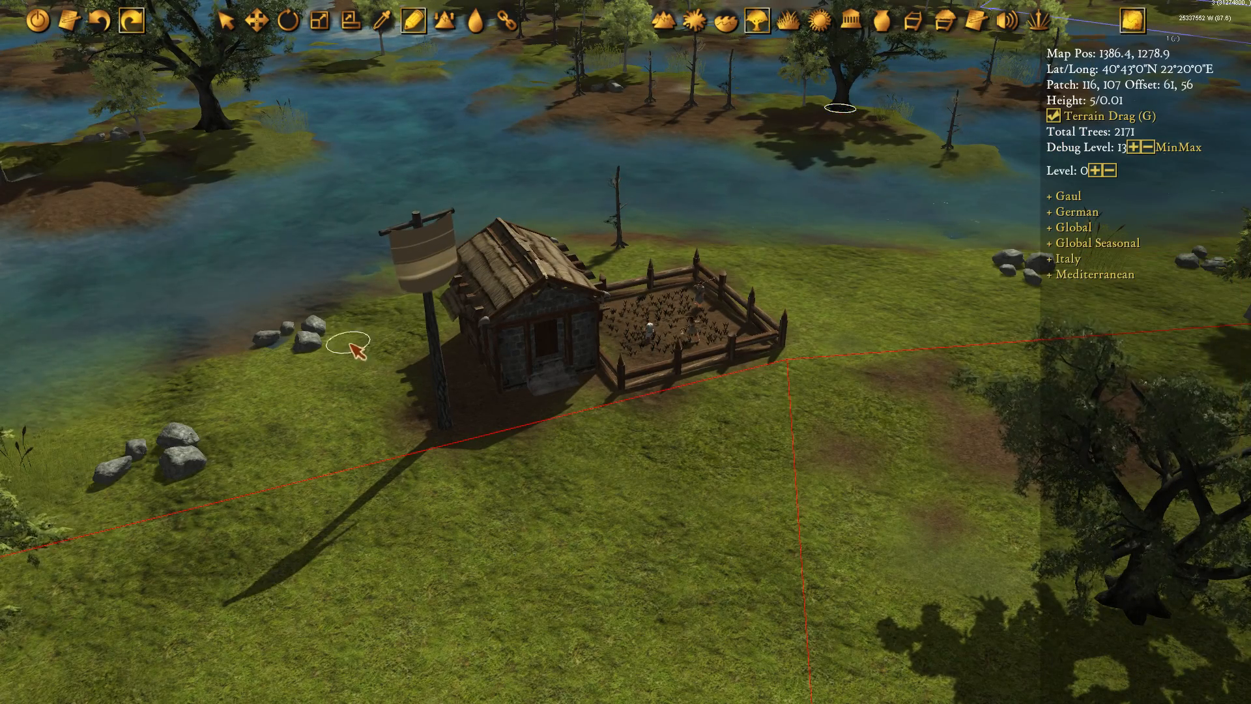
{"action": "left_click", "coordinate": [294, 448]}
{"action": "left_click", "coordinate": [896, 303]}
{"action": "key", "text": "Escape"}
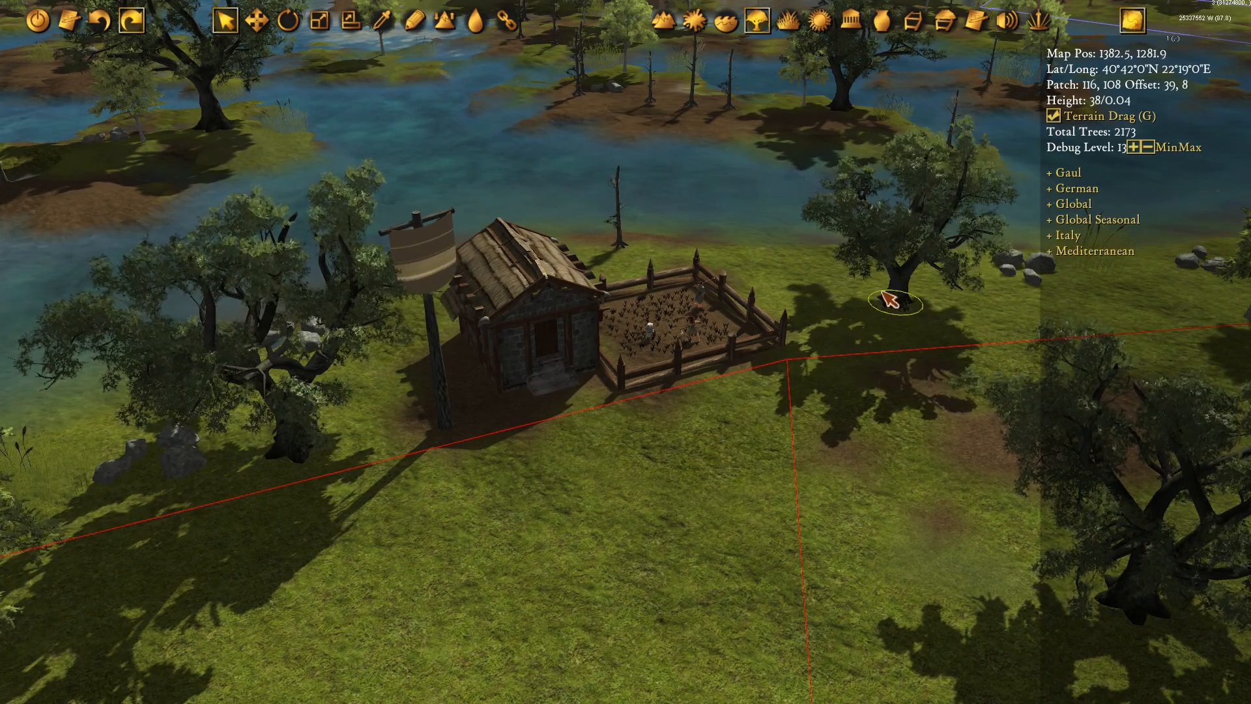
Reposition the trees on both sides of the farm to frame it, and plant a small tree just beyond the field
{"action": "left_click", "coordinate": [283, 433]}
{"action": "middle_click_drag", "start_coordinate": [362, 487], "coordinate": [500, 412]}
{"action": "key", "text": "w"}
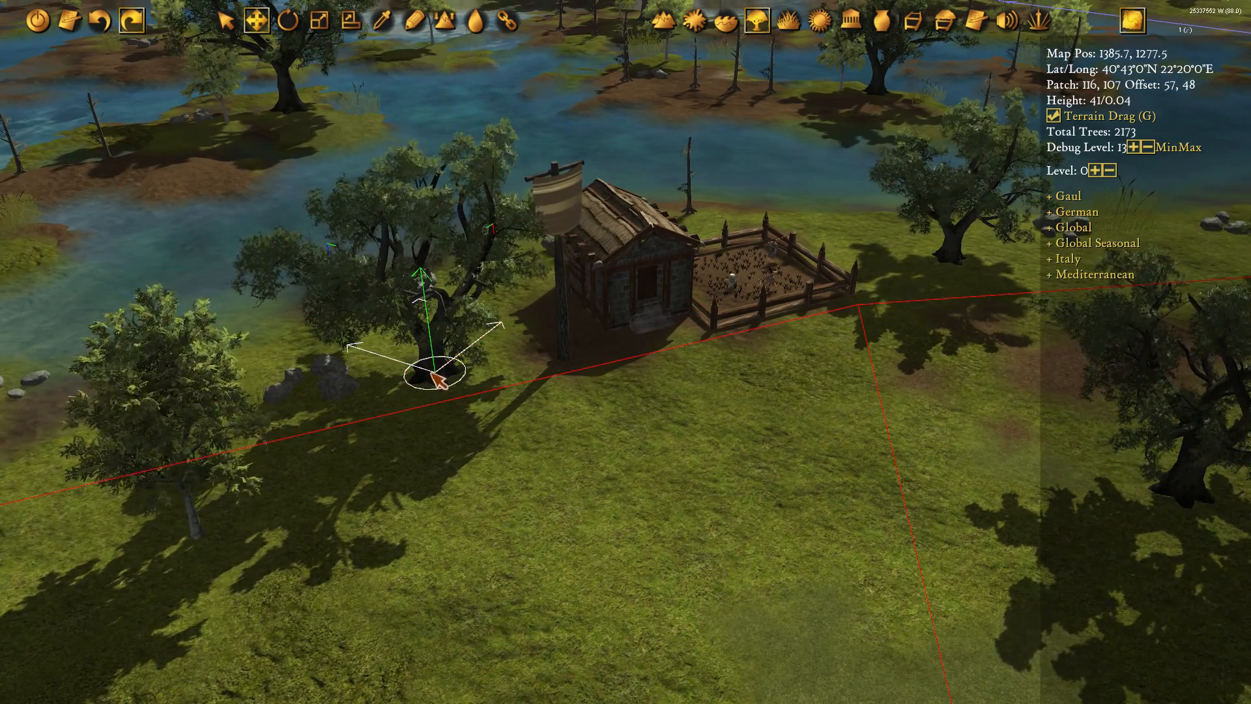
{"action": "left_click_drag", "start_coordinate": [437, 374], "coordinate": [375, 342]}
{"action": "middle_click_drag", "start_coordinate": [1022, 454], "coordinate": [740, 409]}
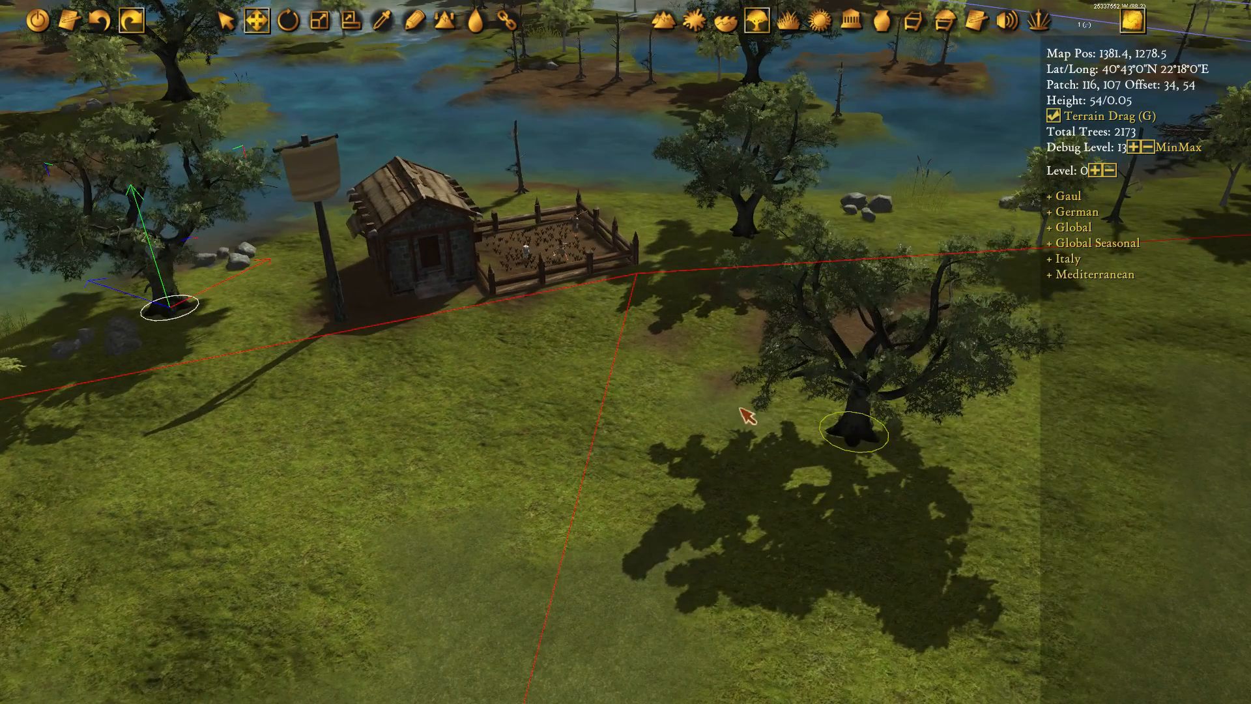
{"action": "left_click_drag", "start_coordinate": [852, 439], "coordinate": [893, 319]}
{"action": "middle_click_drag", "start_coordinate": [639, 276], "coordinate": [817, 242]}
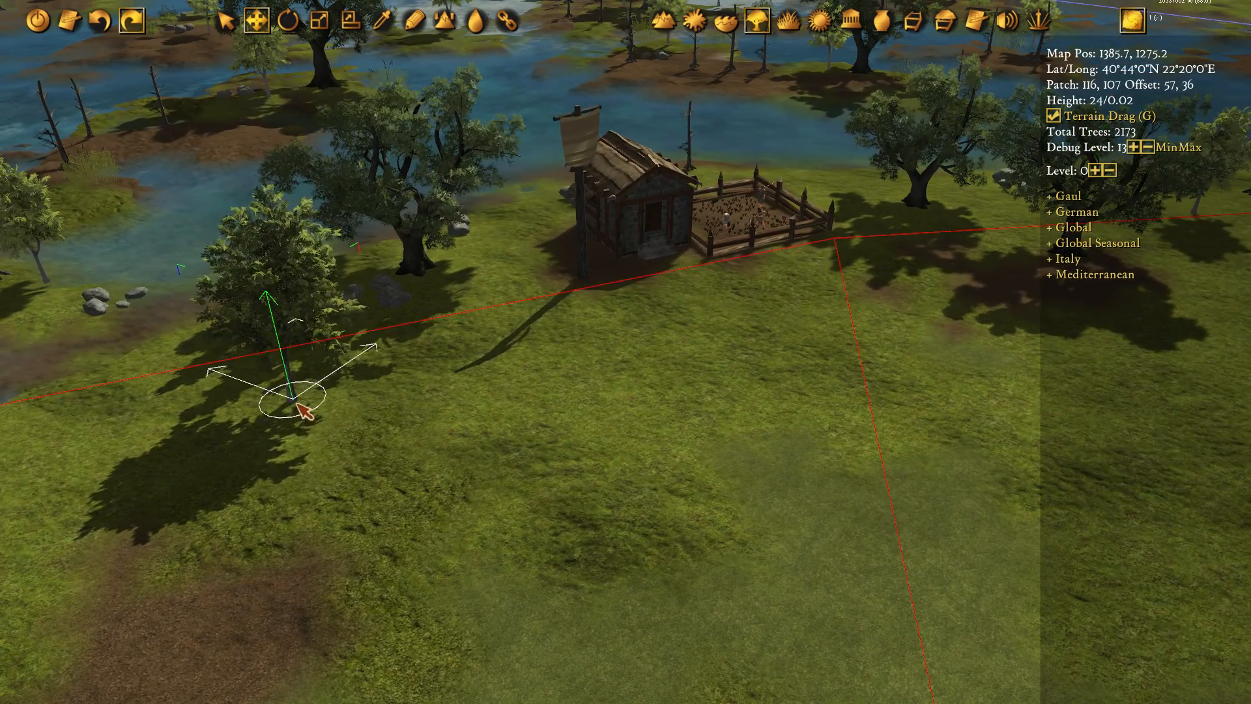
{"action": "left_click_drag", "start_coordinate": [296, 404], "coordinate": [195, 386]}
{"action": "middle_click_drag", "start_coordinate": [476, 361], "coordinate": [346, 467]}
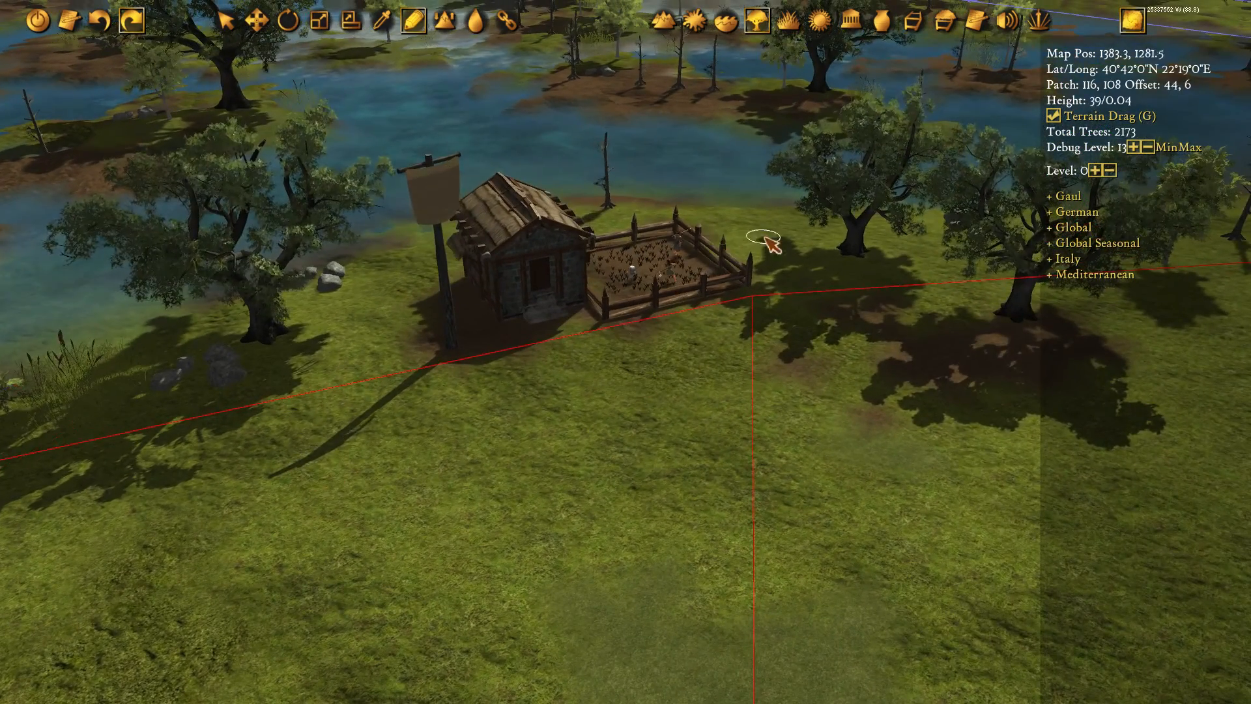
{"action": "left_click", "coordinate": [738, 230]}
Examine the finished wheat farm and its surrounding trees from several distances and directions
{"action": "scroll", "coordinate": [749, 319], "scroll_direction": "down", "scroll_amount": 6}
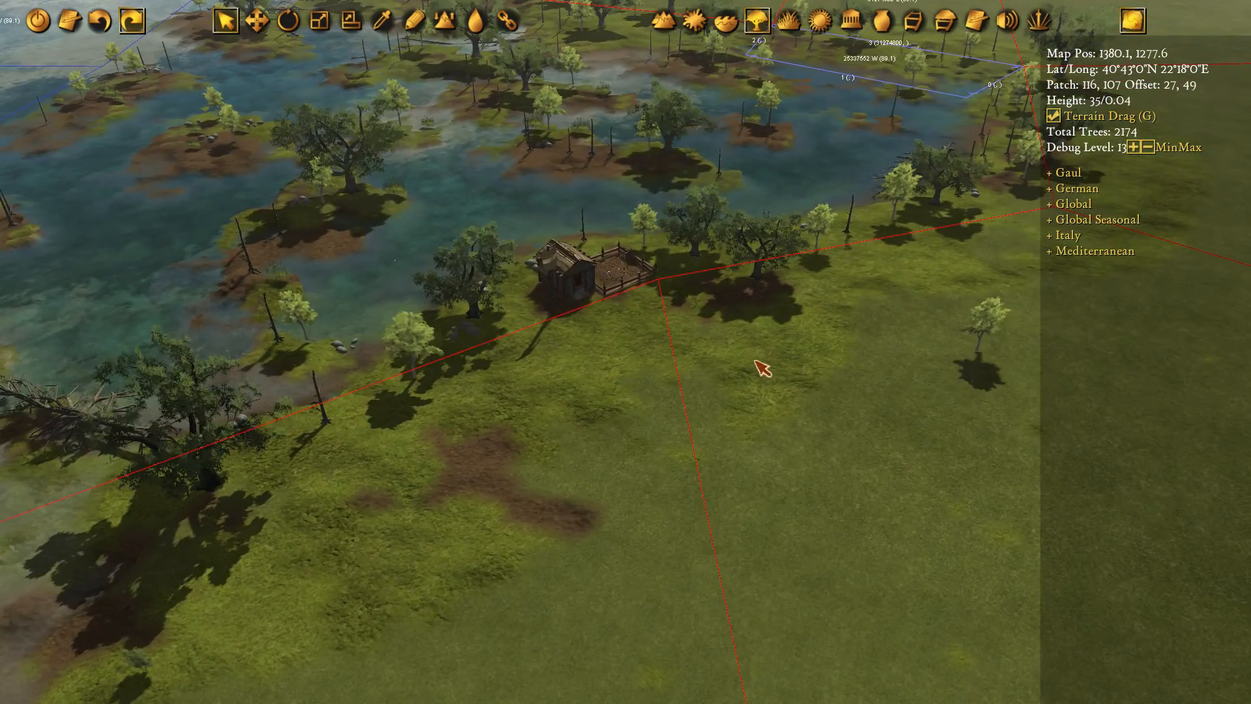
{"action": "left_click_drag", "start_coordinate": [760, 381], "coordinate": [574, 310]}
{"action": "middle_click_drag", "start_coordinate": [574, 310], "coordinate": [583, 317]}
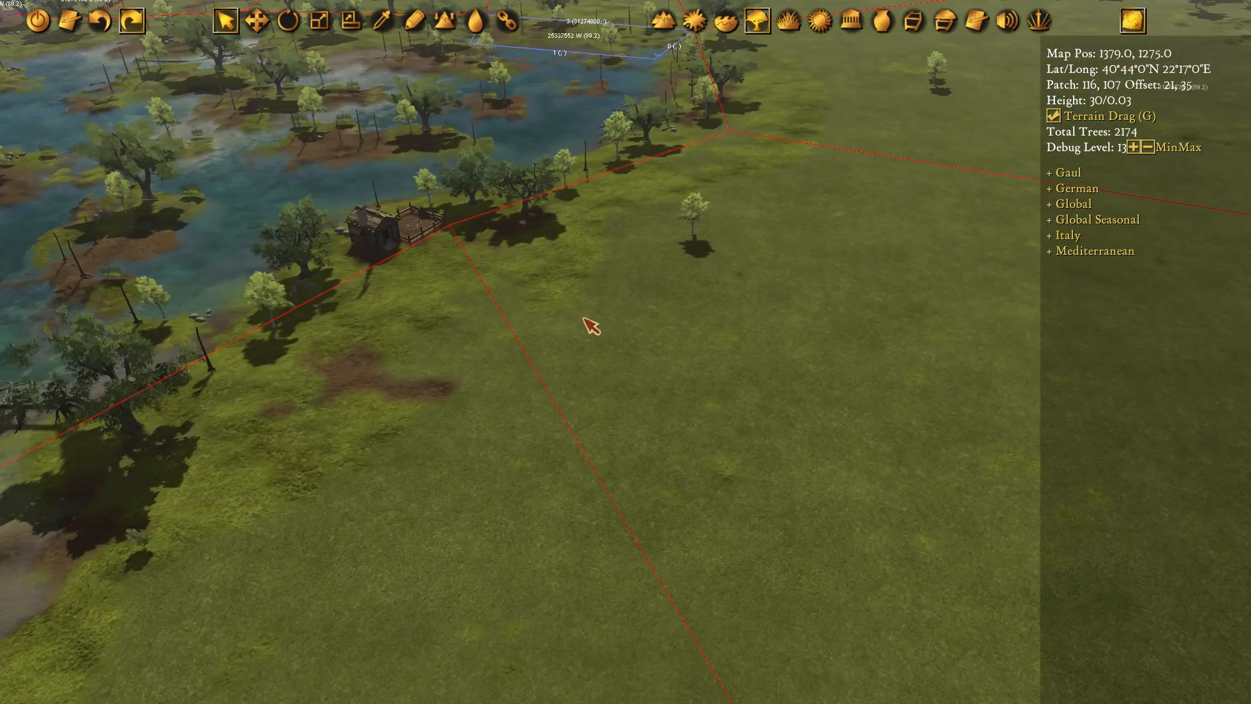
{"action": "left_click_drag", "start_coordinate": [502, 258], "coordinate": [540, 369]}
{"action": "scroll", "coordinate": [514, 402], "scroll_direction": "up", "scroll_amount": 2}
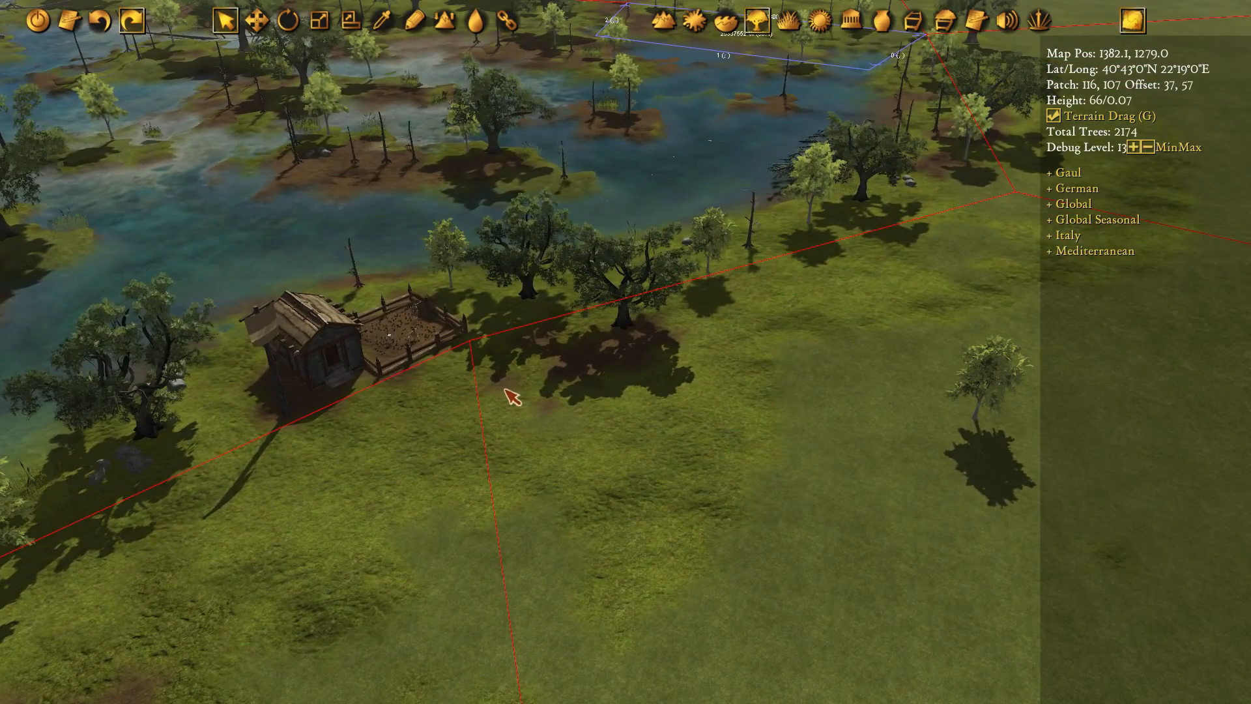
{"action": "left_click_drag", "start_coordinate": [805, 353], "coordinate": [688, 373]}
{"action": "middle_click_drag", "start_coordinate": [688, 374], "coordinate": [687, 375]}
{"action": "left_click_drag", "start_coordinate": [728, 391], "coordinate": [693, 386]}
Delete the trees standing around the region border on the grassy slope below the mountain cliffs
{"action": "scroll", "coordinate": [599, 392], "scroll_direction": "down", "scroll_amount": 10}
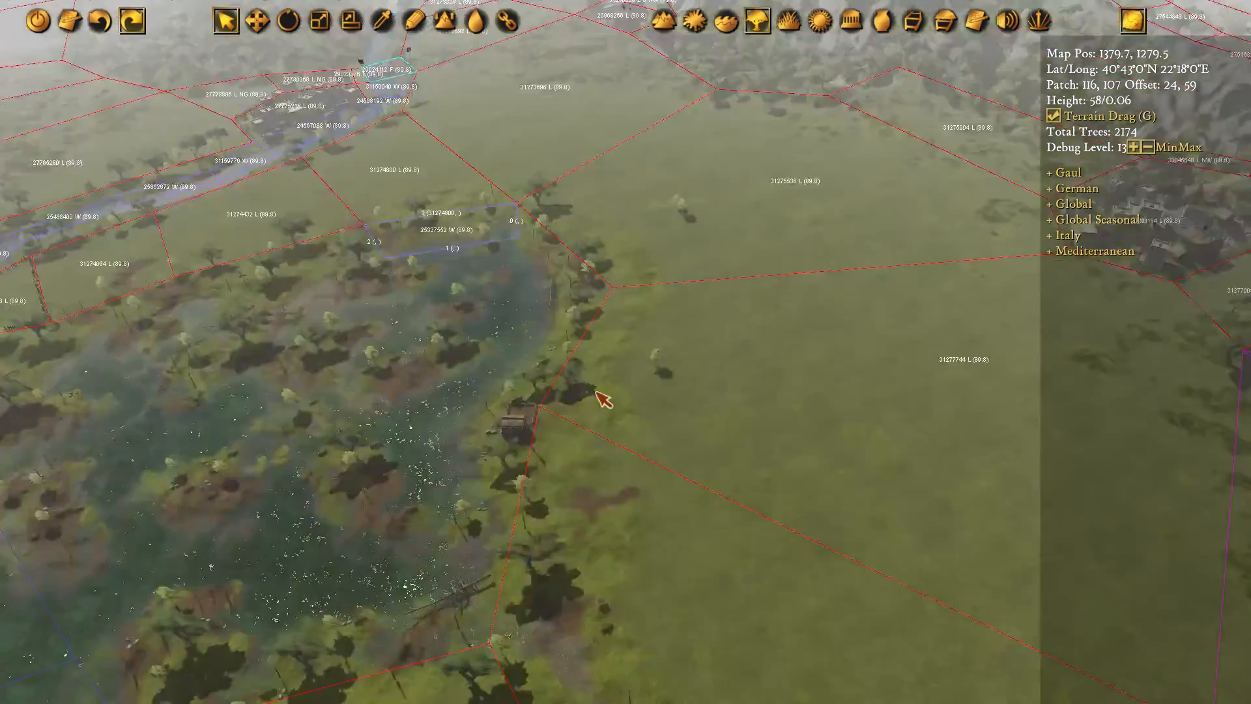
{"action": "scroll", "coordinate": [619, 261], "scroll_direction": "up", "scroll_amount": 10}
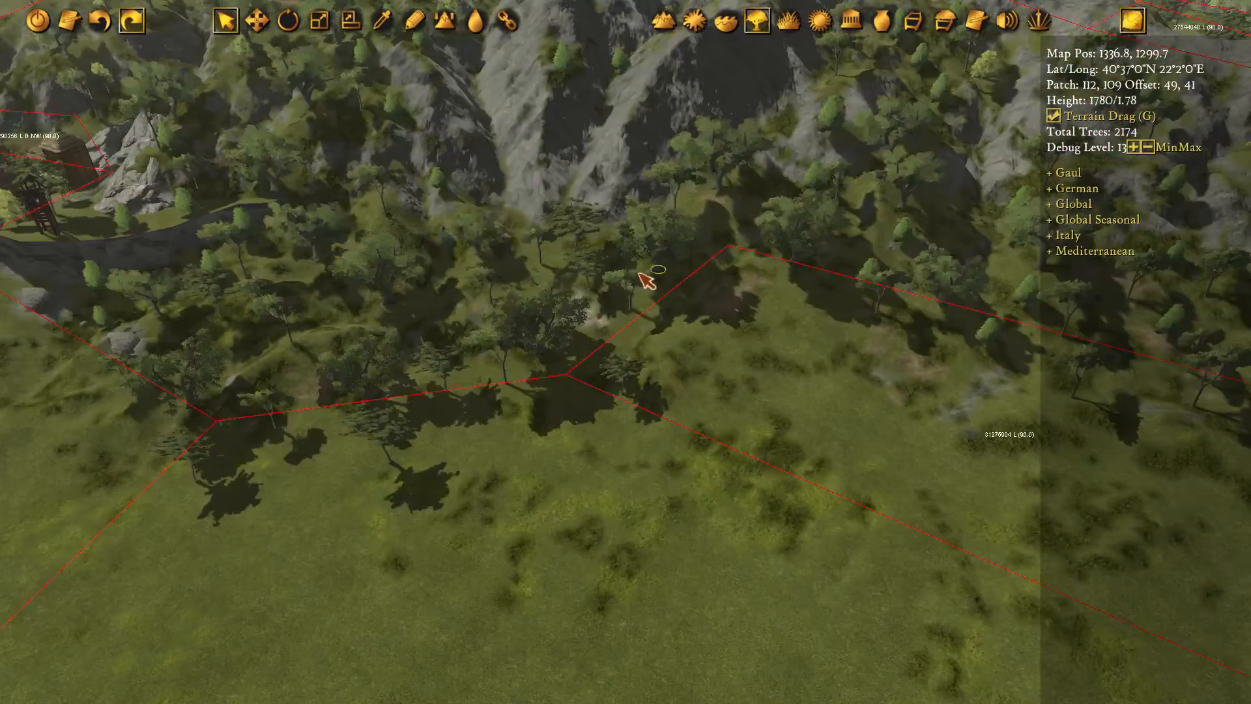
{"action": "scroll", "coordinate": [702, 310], "scroll_direction": "up", "scroll_amount": 5}
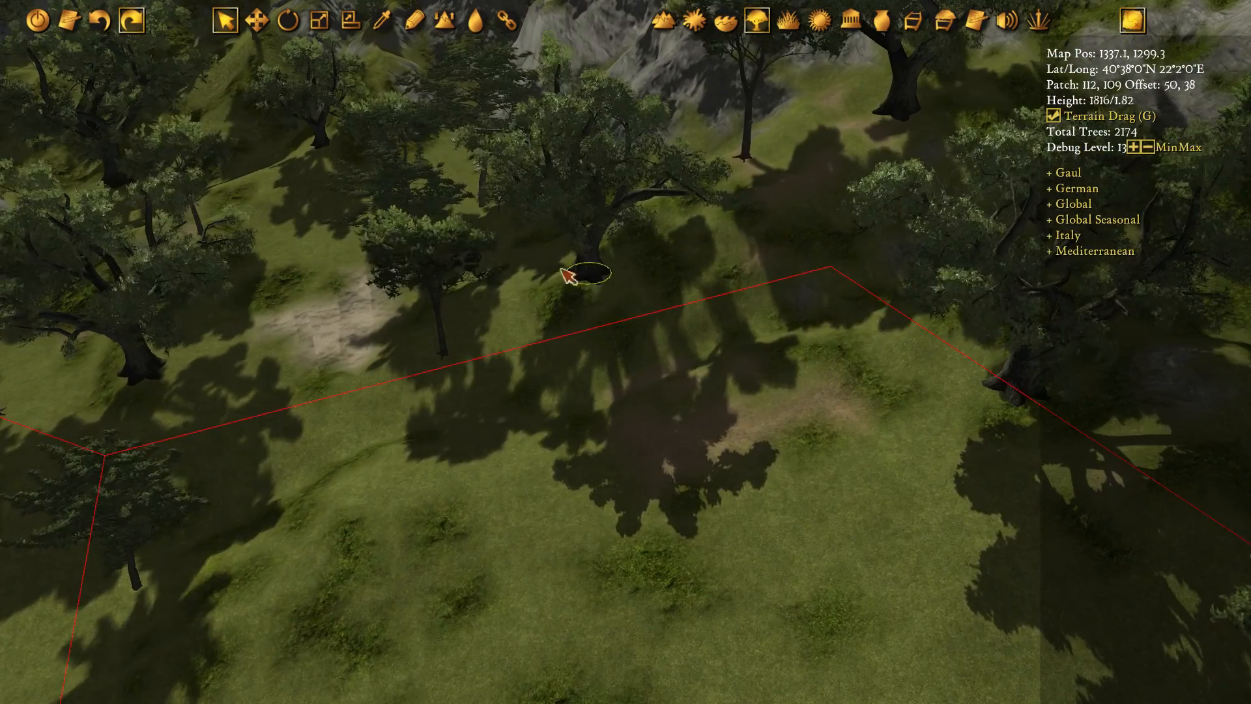
{"action": "left_click", "coordinate": [586, 282]}
{"action": "key", "text": "Delete"}
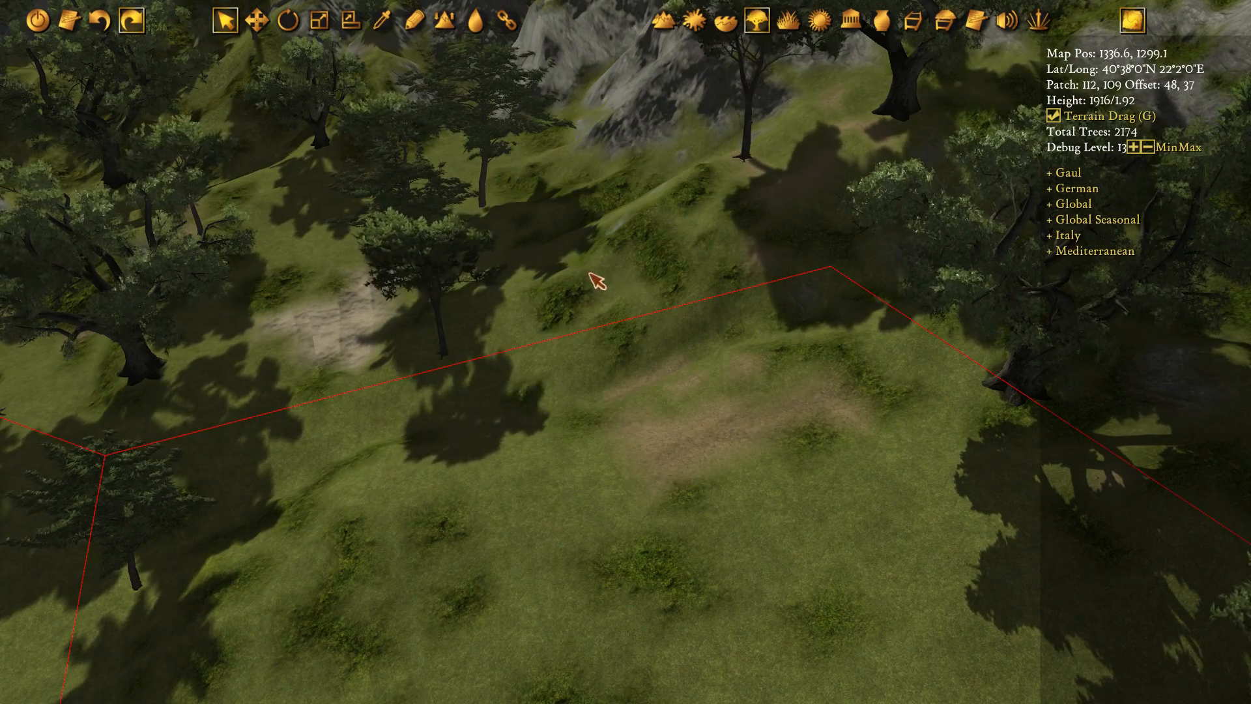
{"action": "left_click", "coordinate": [453, 357]}
{"action": "key", "text": "Delete"}
{"action": "key", "text": "Delete"}
{"action": "left_click", "coordinate": [432, 266]}
{"action": "key", "text": "Delete"}
{"action": "key", "text": "Delete"}
Delete the large tree beside the pale rocky patch and the tree at the region border corner
{"action": "left_click_drag", "start_coordinate": [559, 276], "coordinate": [656, 336]}
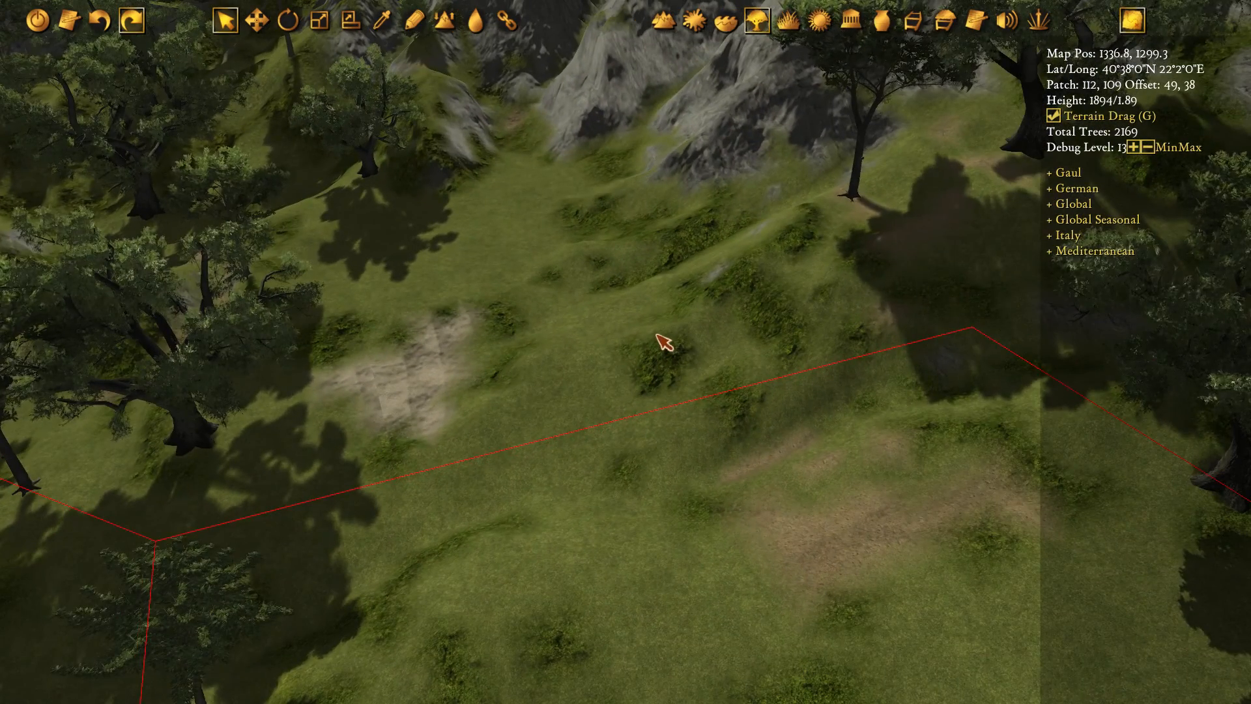
{"action": "left_click_drag", "start_coordinate": [684, 336], "coordinate": [705, 292]}
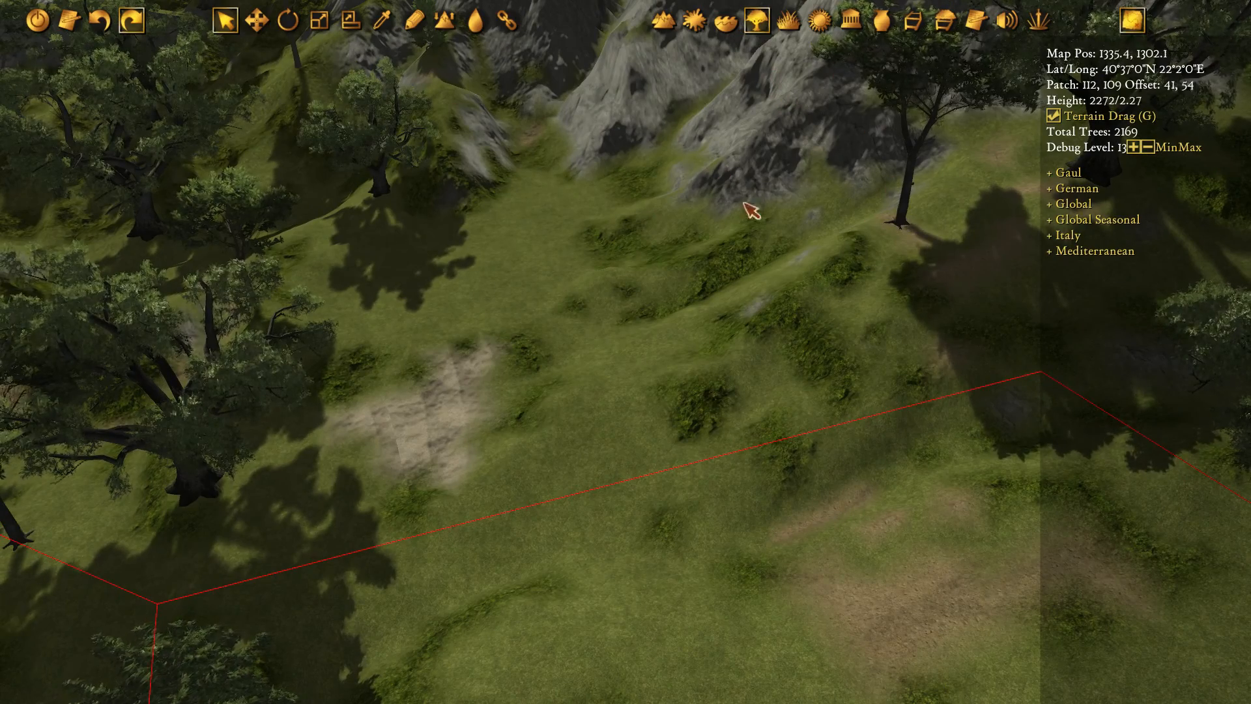
{"action": "left_click_drag", "start_coordinate": [540, 314], "coordinate": [619, 291]}
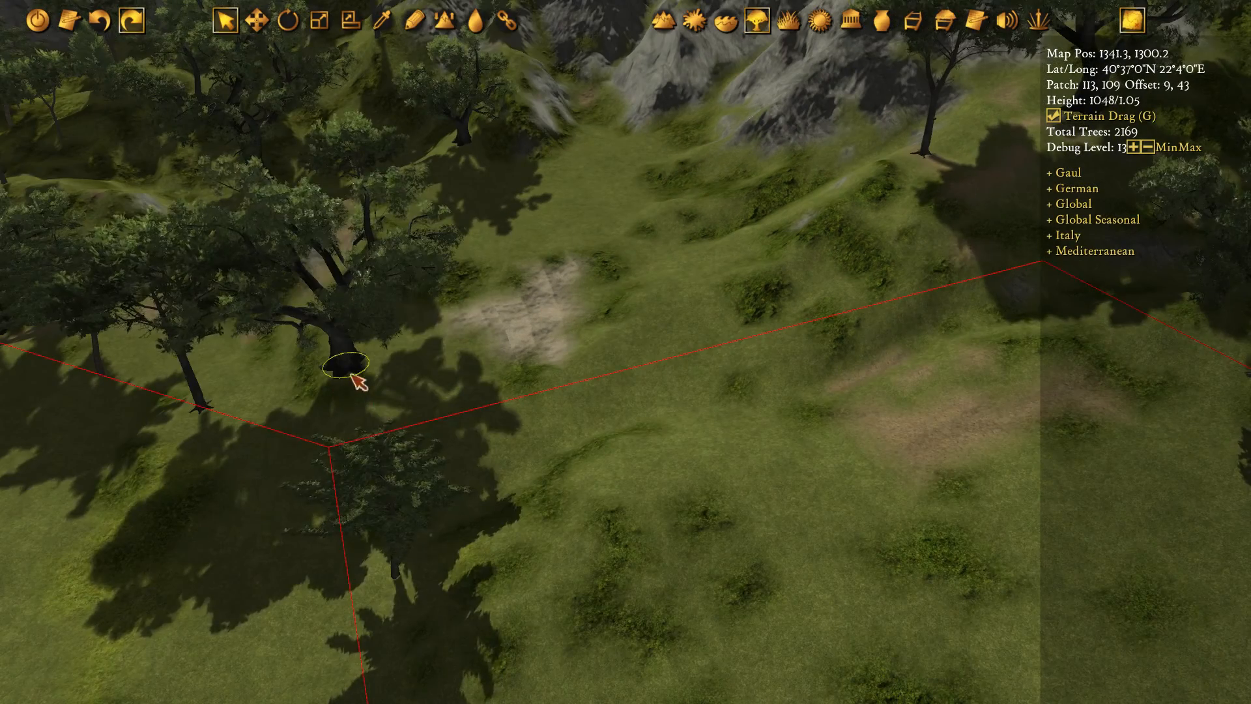
{"action": "key", "text": "Delete"}
{"action": "left_click", "coordinate": [417, 542]}
{"action": "key", "text": "Delete"}
{"action": "left_click_drag", "start_coordinate": [724, 304], "coordinate": [675, 392]}
Level the cleared ground beside the pale rocky patch with a larger terrain brush at a sampled draw height of 1474
{"action": "left_click", "coordinate": [660, 30]}
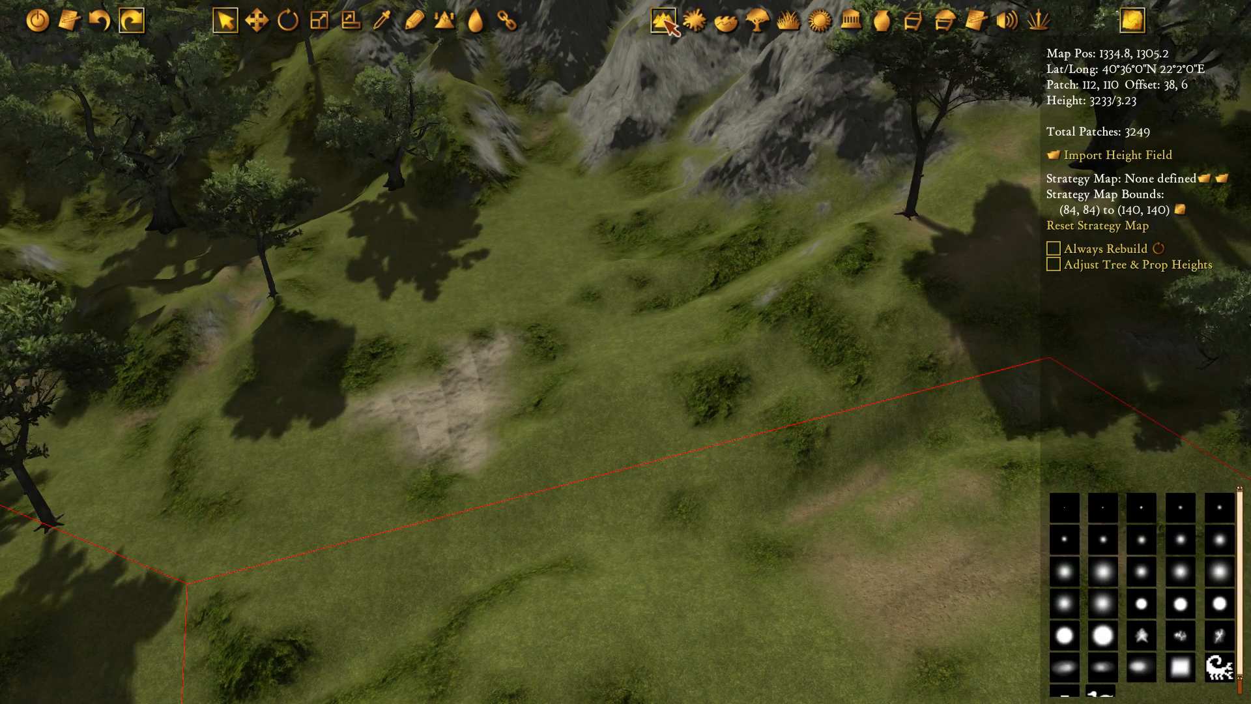
{"action": "key", "text": "d"}
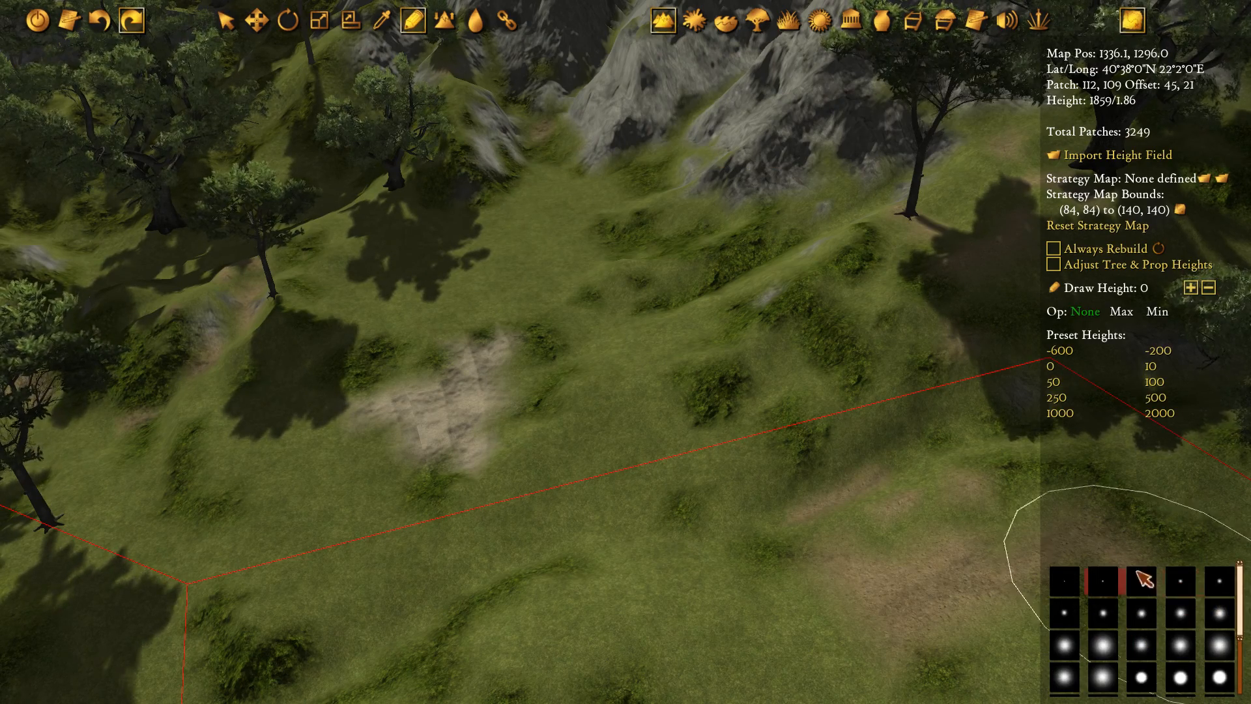
{"action": "left_click", "coordinate": [1178, 579]}
{"action": "left_click", "coordinate": [566, 307], "text": "ctrl"}
{"action": "mouse_move", "coordinate": [566, 307]}
{"action": "left_mouse_down"}
{"action": "mouse_move", "coordinate": [645, 347]}
{"action": "mouse_move", "coordinate": [542, 416]}
{"action": "mouse_move", "coordinate": [419, 413]}
{"action": "mouse_move", "coordinate": [497, 363]}
{"action": "mouse_move", "coordinate": [548, 410]}
{"action": "left_mouse_up"}
{"action": "scroll", "coordinate": [546, 407], "scroll_direction": "up", "scroll_amount": 3}
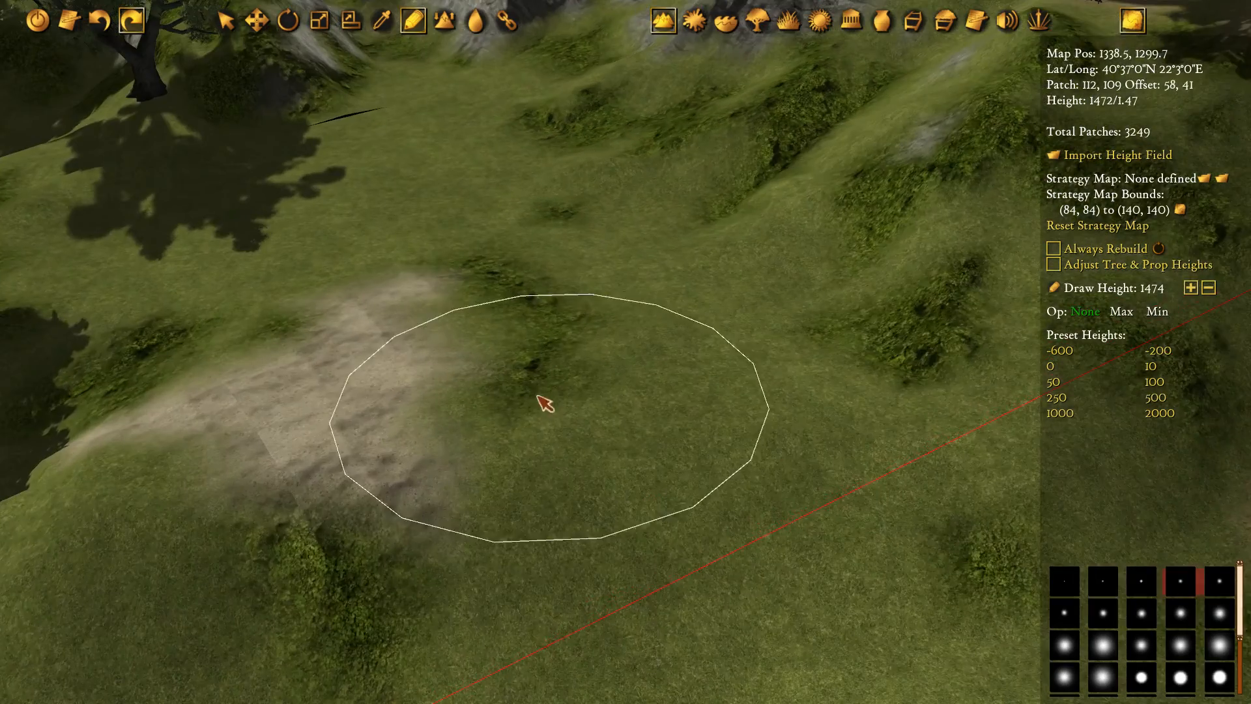
Extend the levelled terrain past the rocky patch towards the remaining trees and down to the region border
{"action": "scroll", "coordinate": [551, 422], "scroll_direction": "down", "scroll_amount": 3}
{"action": "key", "text": "Left"}
{"action": "mouse_move", "coordinate": [506, 318]}
{"action": "left_mouse_down"}
{"action": "mouse_move", "coordinate": [381, 367]}
{"action": "mouse_move", "coordinate": [426, 309]}
{"action": "left_mouse_up"}
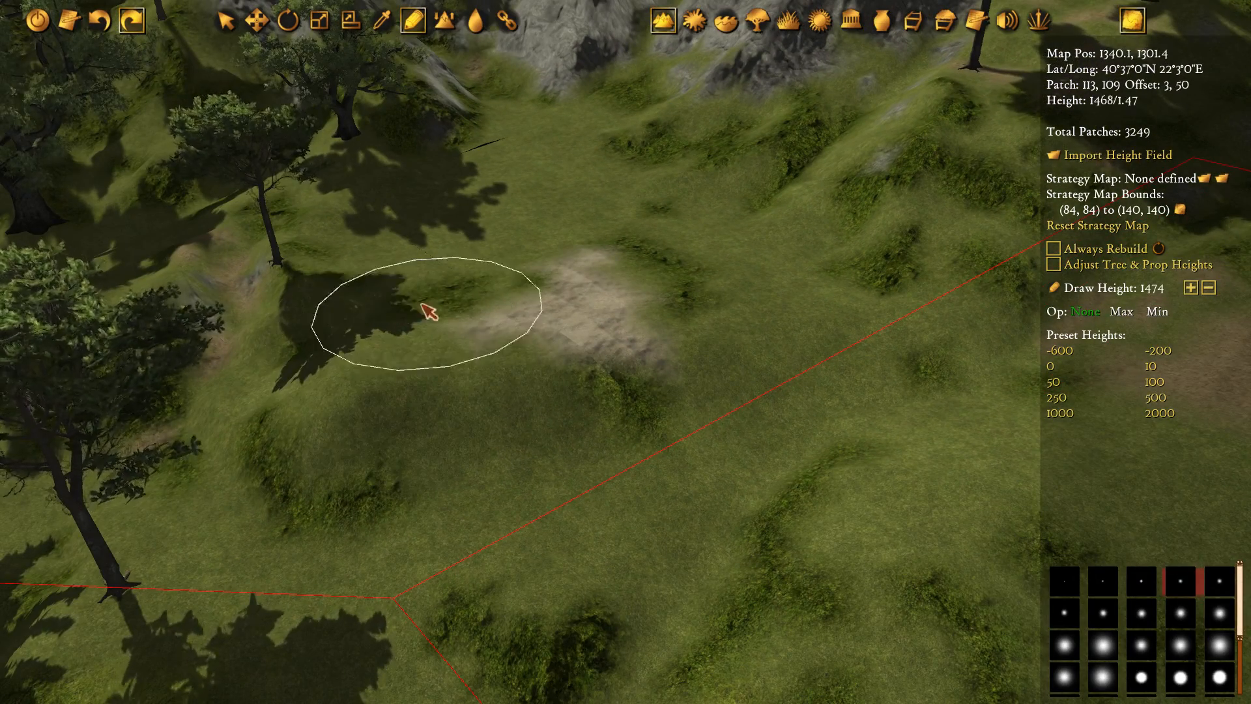
{"action": "left_click_drag", "start_coordinate": [548, 416], "coordinate": [426, 441]}
Switch to placing props and collapse all the prop categories
{"action": "mouse_move", "coordinate": [661, 391]}
{"action": "middle_mouse_down"}
{"action": "mouse_move", "coordinate": [699, 380]}
{"action": "mouse_move", "coordinate": [742, 291]}
{"action": "mouse_move", "coordinate": [684, 284]}
{"action": "mouse_move", "coordinate": [867, 46]}
{"action": "middle_mouse_up"}
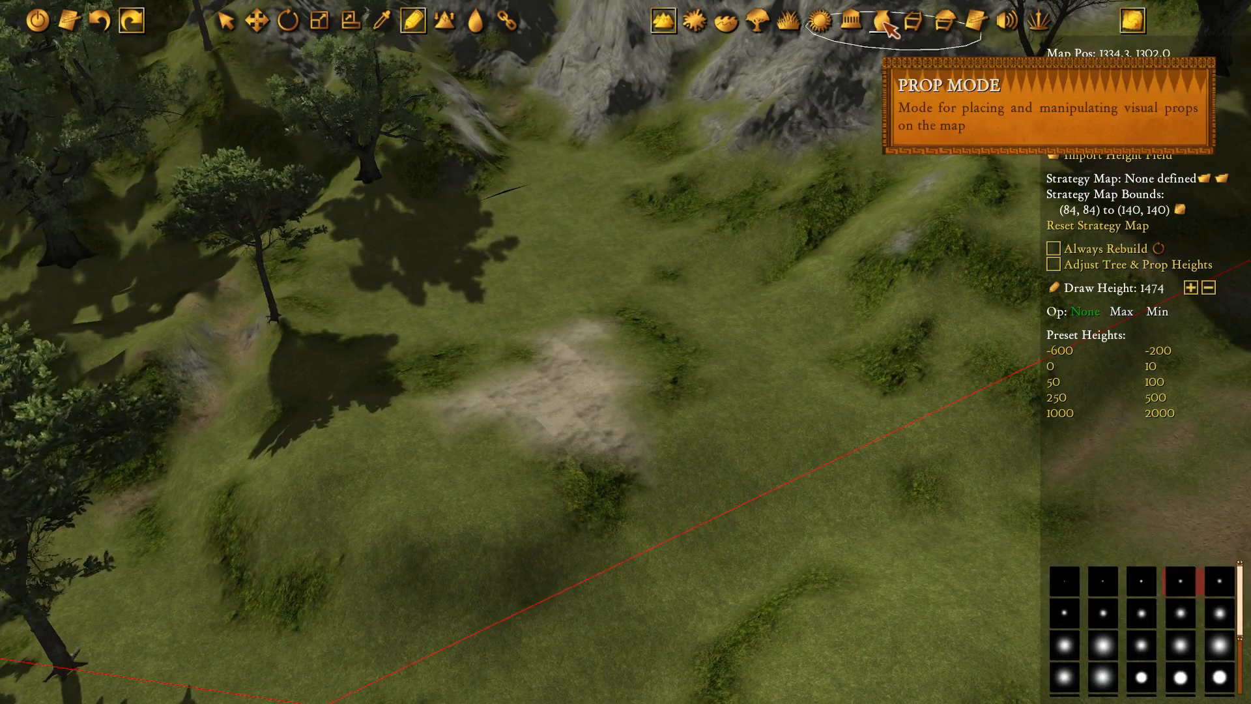
{"action": "left_click", "coordinate": [883, 21]}
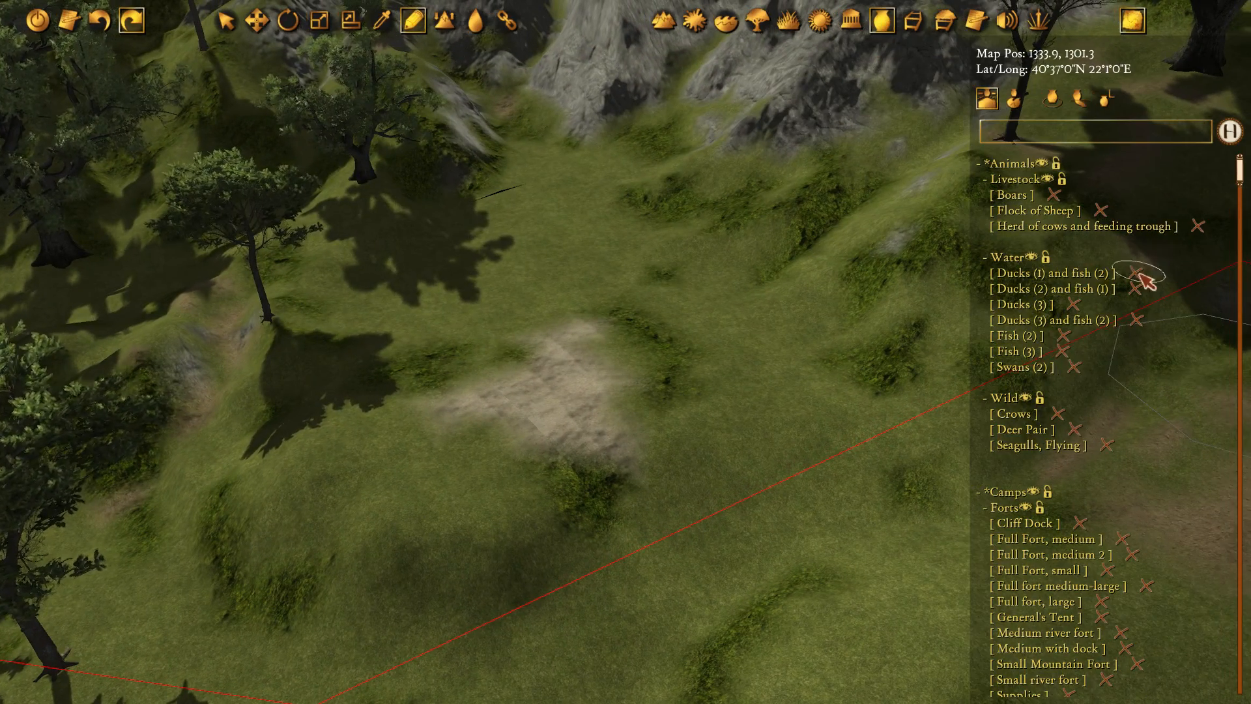
{"action": "left_click", "coordinate": [1231, 133]}
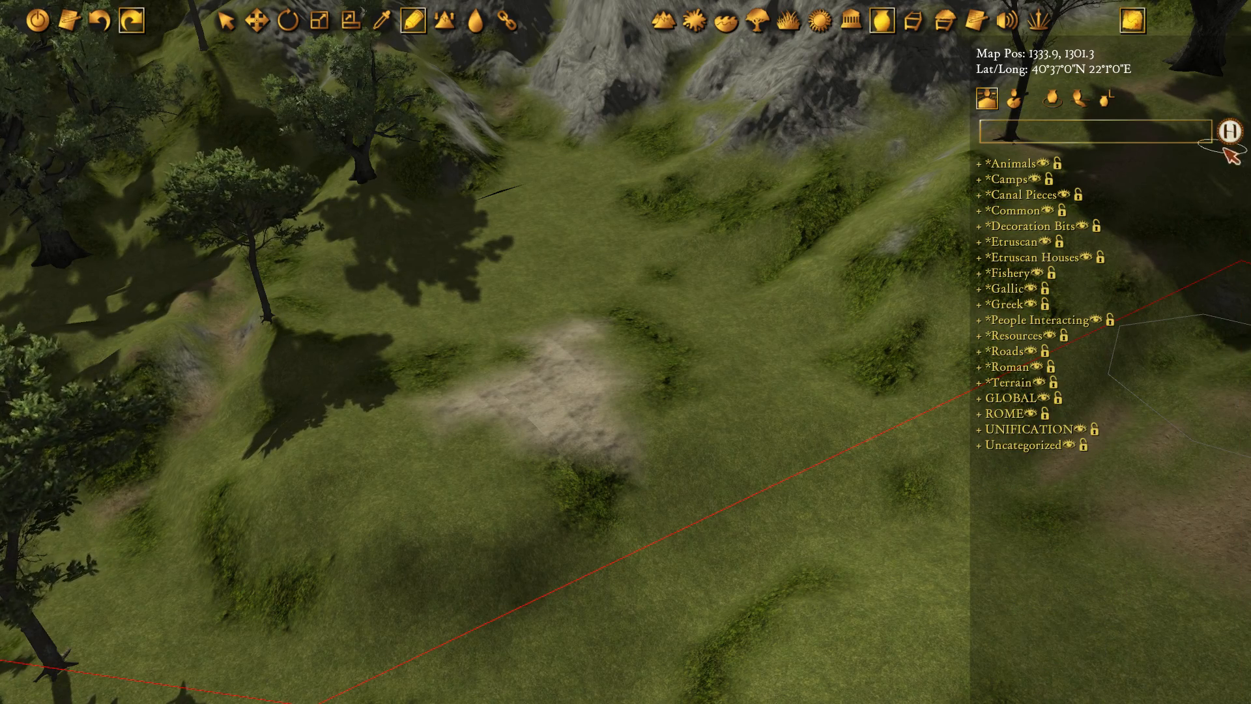
Place the Mine with cliff group on the levelled ground and rotate it so its cliff backs onto the mountainside
{"action": "scroll", "coordinate": [781, 371], "scroll_direction": "up", "scroll_amount": 1}
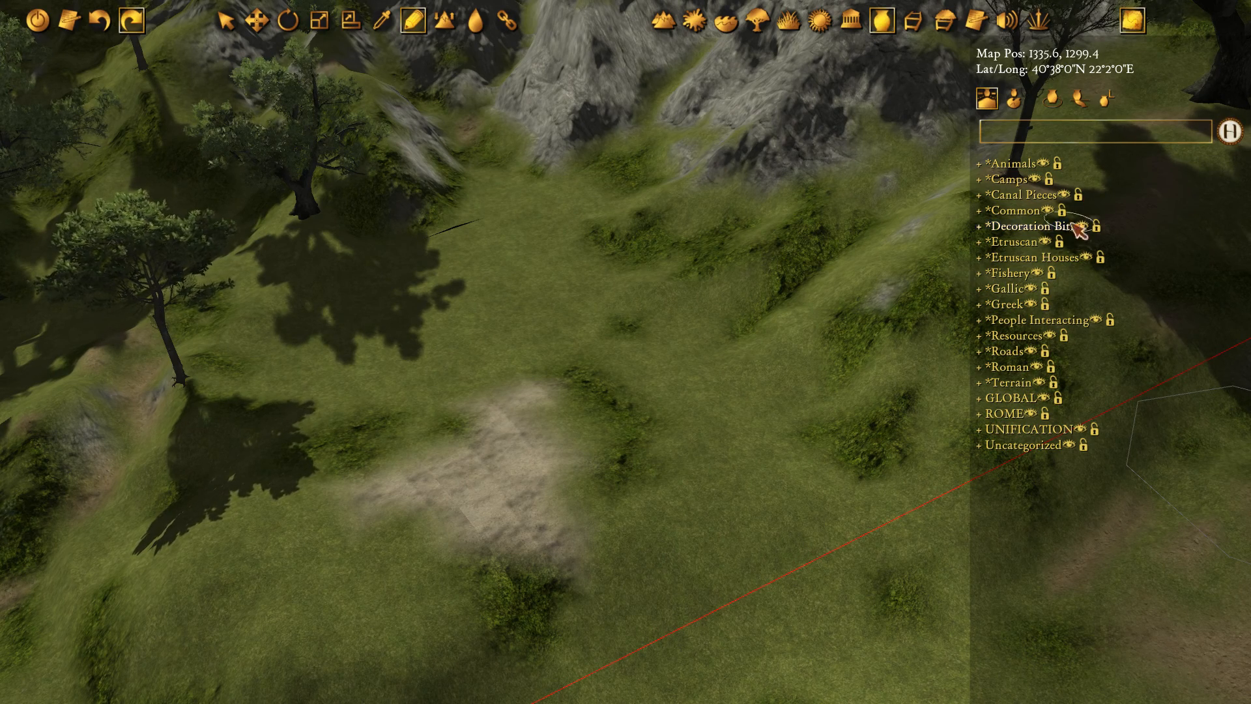
{"action": "left_click", "coordinate": [1016, 335]}
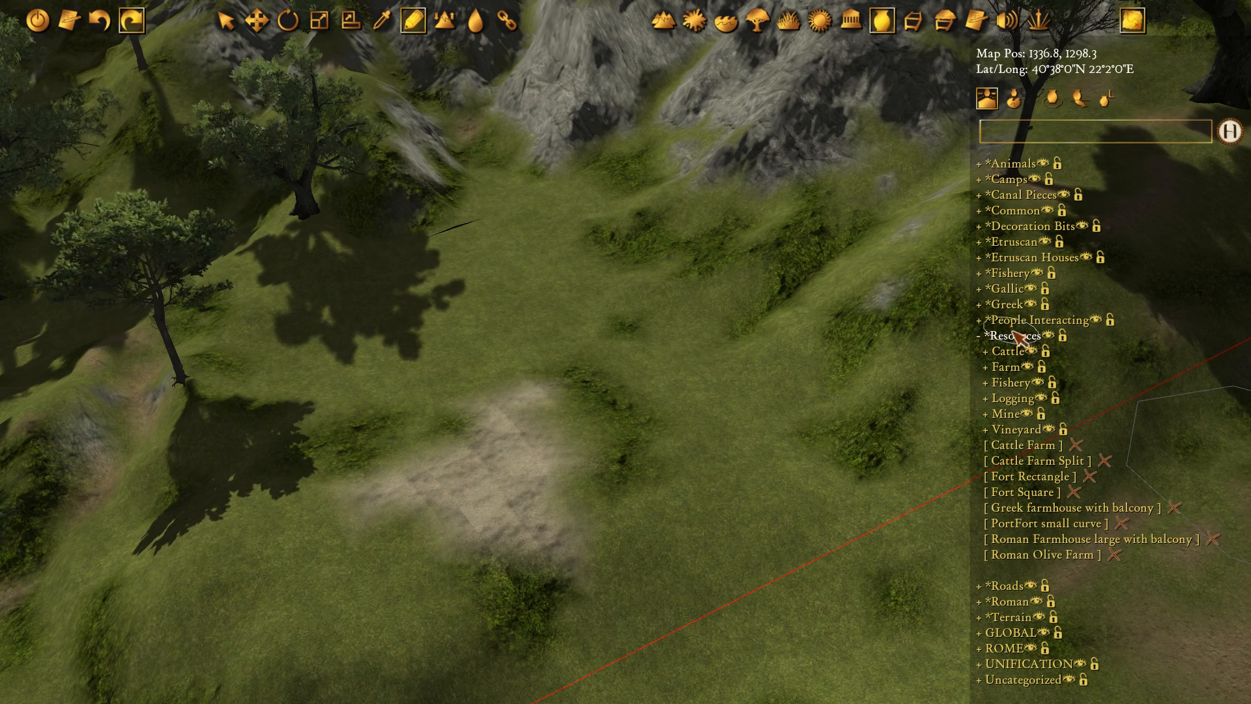
{"action": "left_click", "coordinate": [1006, 414]}
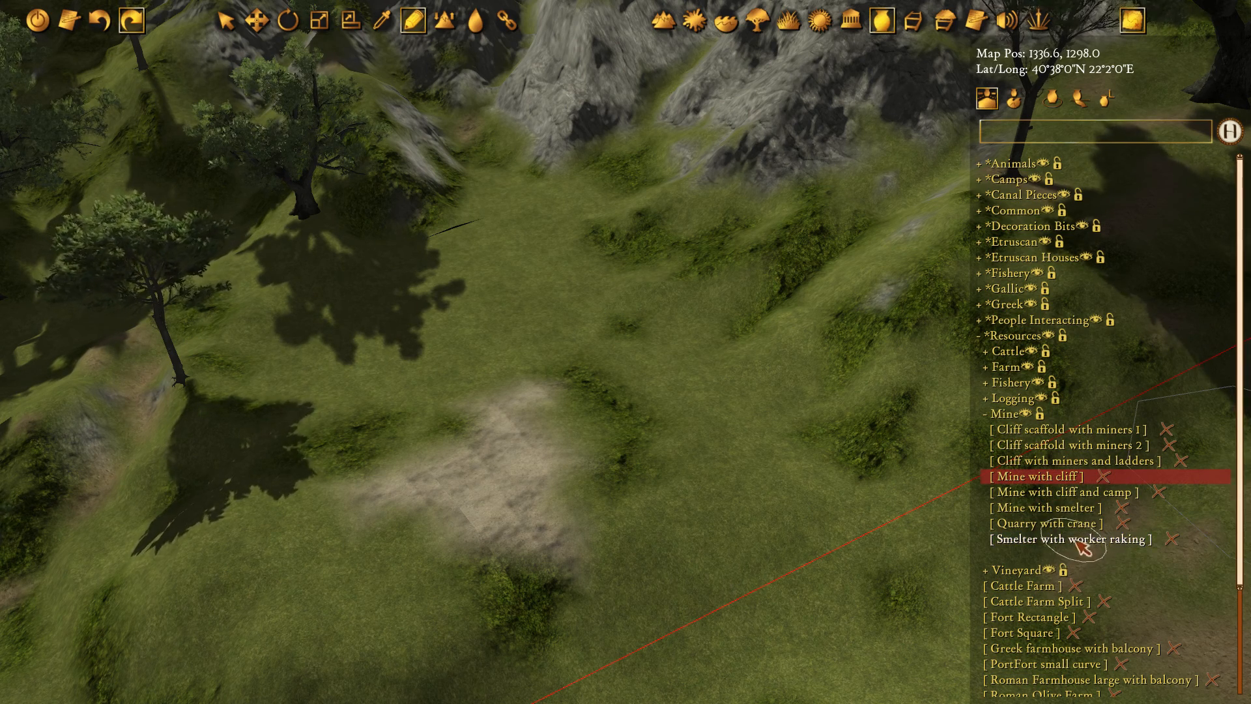
{"action": "left_click", "coordinate": [511, 289]}
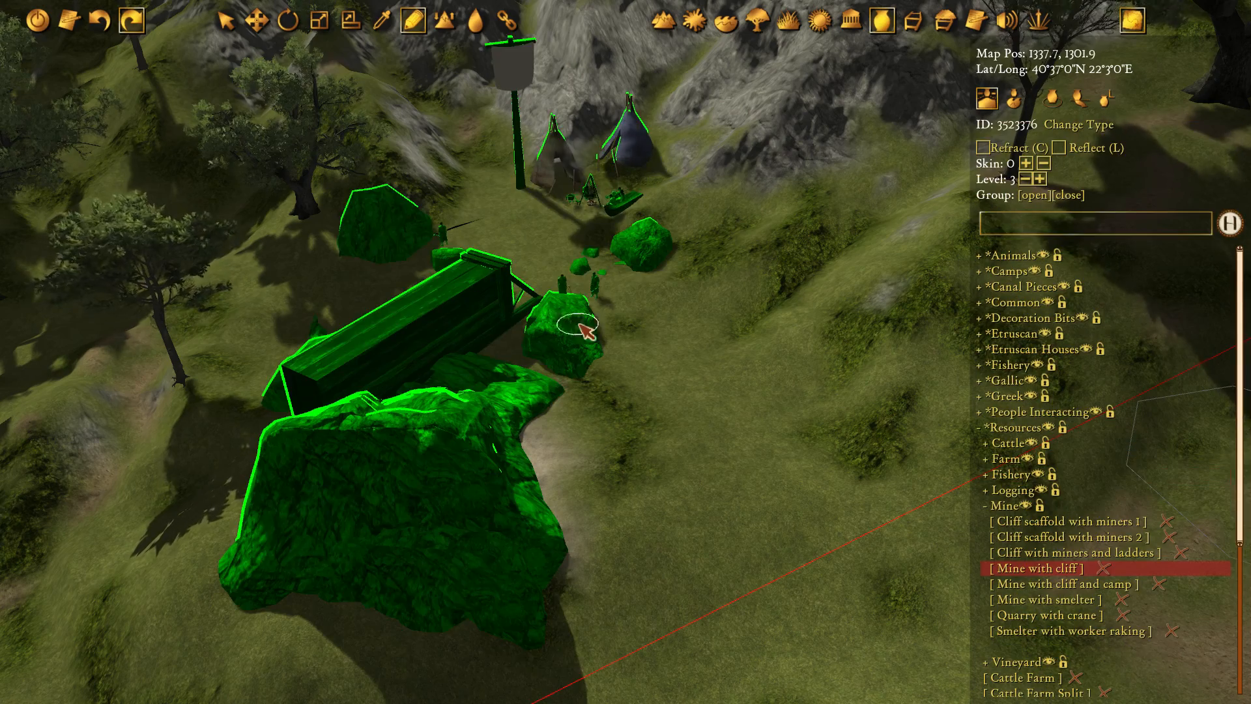
{"action": "left_click_drag", "start_coordinate": [668, 318], "coordinate": [435, 370]}
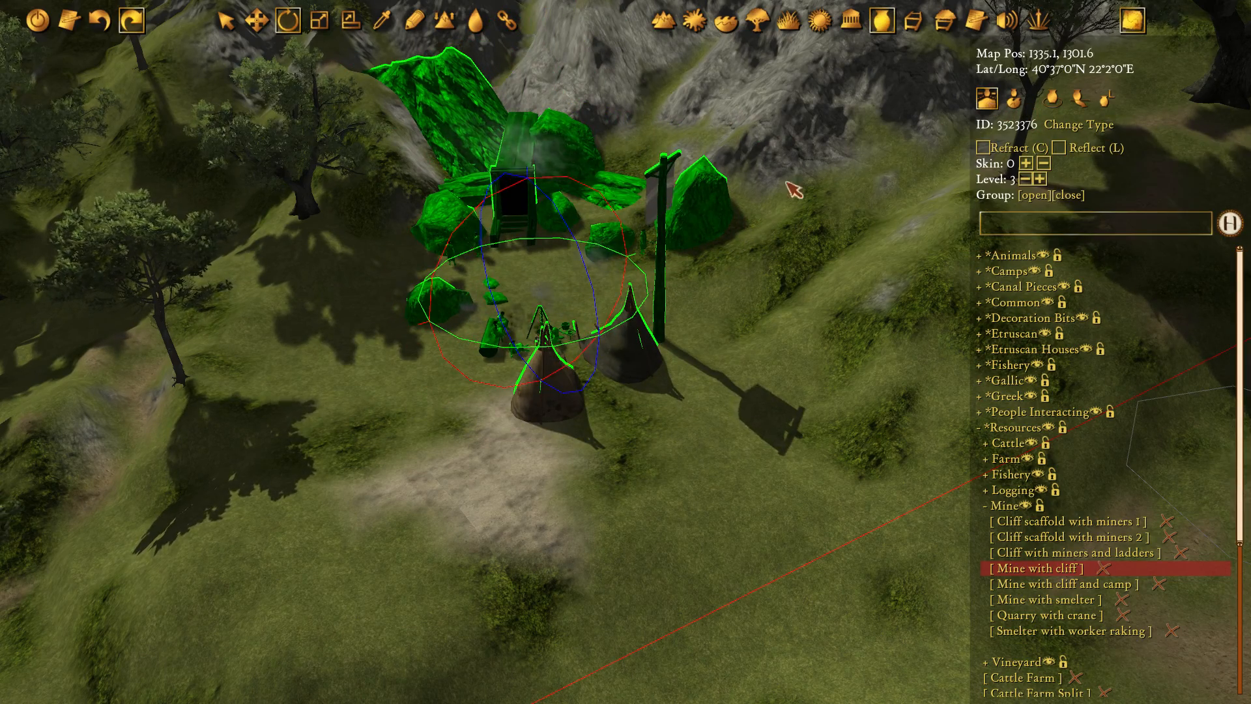
{"action": "left_click_drag", "start_coordinate": [645, 276], "coordinate": [680, 350]}
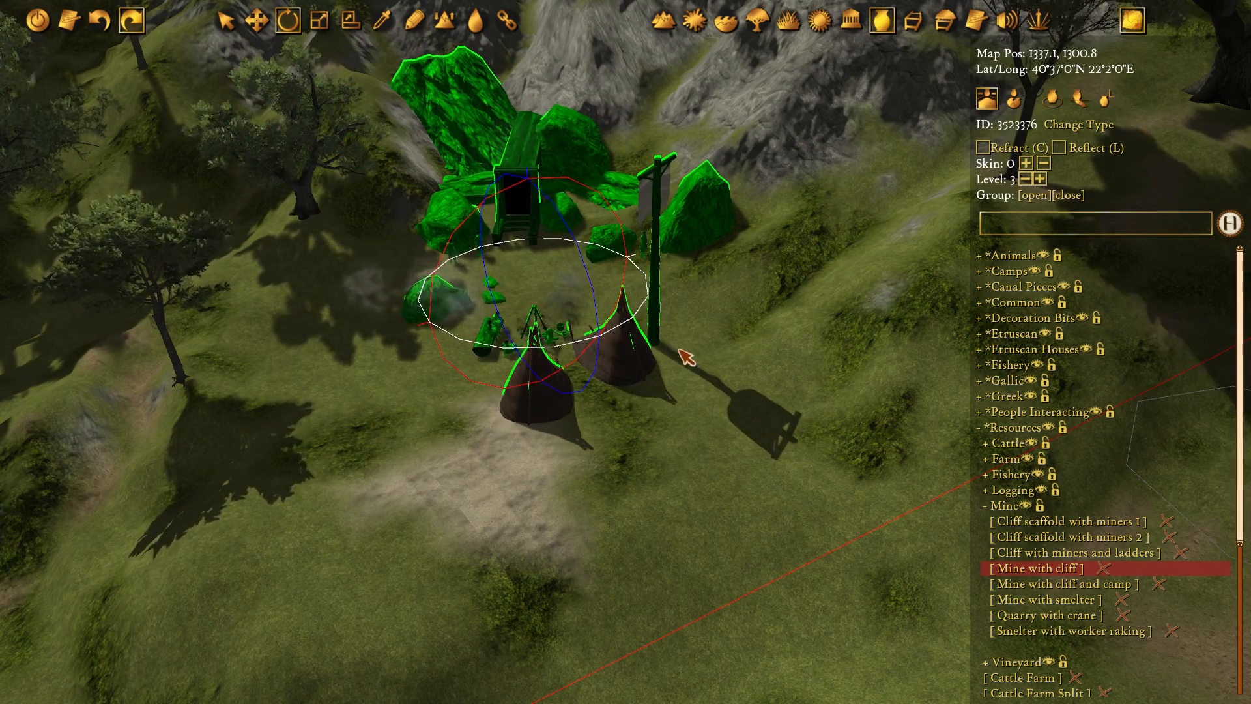
Reselect the placed mine group by its tent and open the group
{"action": "left_click", "coordinate": [741, 447]}
{"action": "key", "text": "Escape"}
{"action": "left_click", "coordinate": [600, 378]}
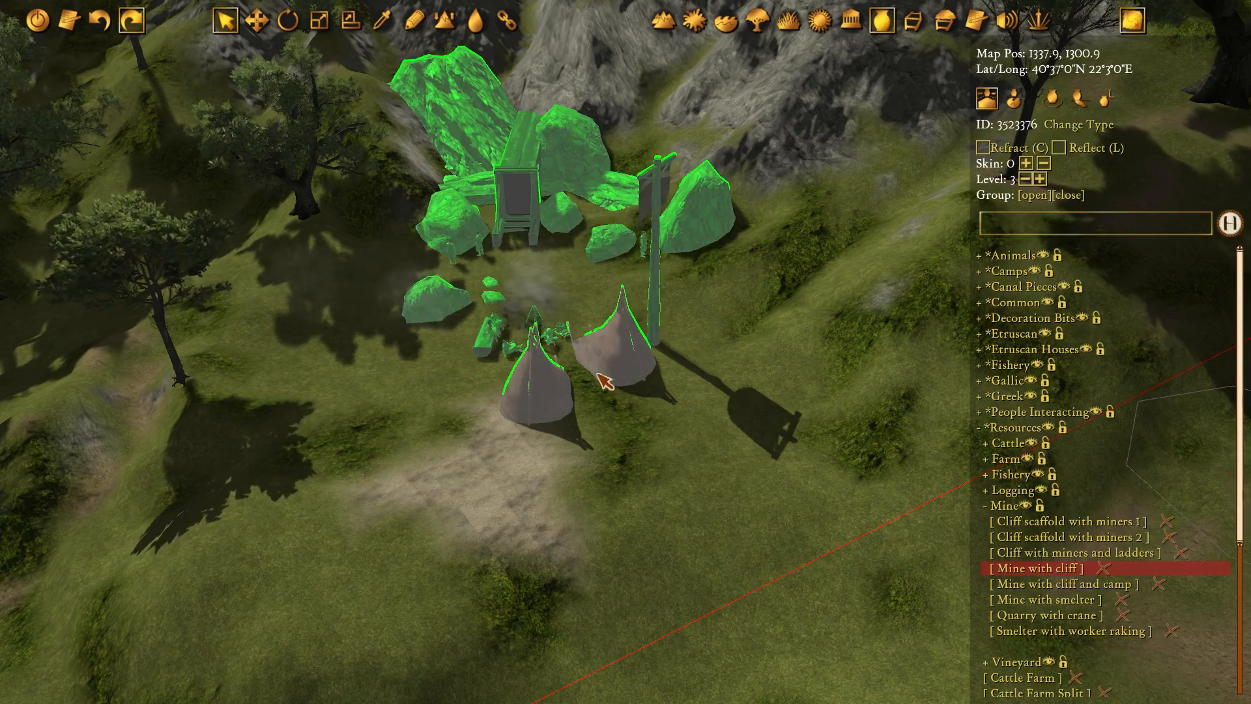
{"action": "scroll", "coordinate": [599, 377], "scroll_direction": "up", "scroll_amount": 2}
{"action": "middle_click_drag", "start_coordinate": [600, 378], "coordinate": [587, 380]}
{"action": "scroll", "coordinate": [587, 379], "scroll_direction": "down", "scroll_amount": 2}
{"action": "left_click", "coordinate": [413, 460]}
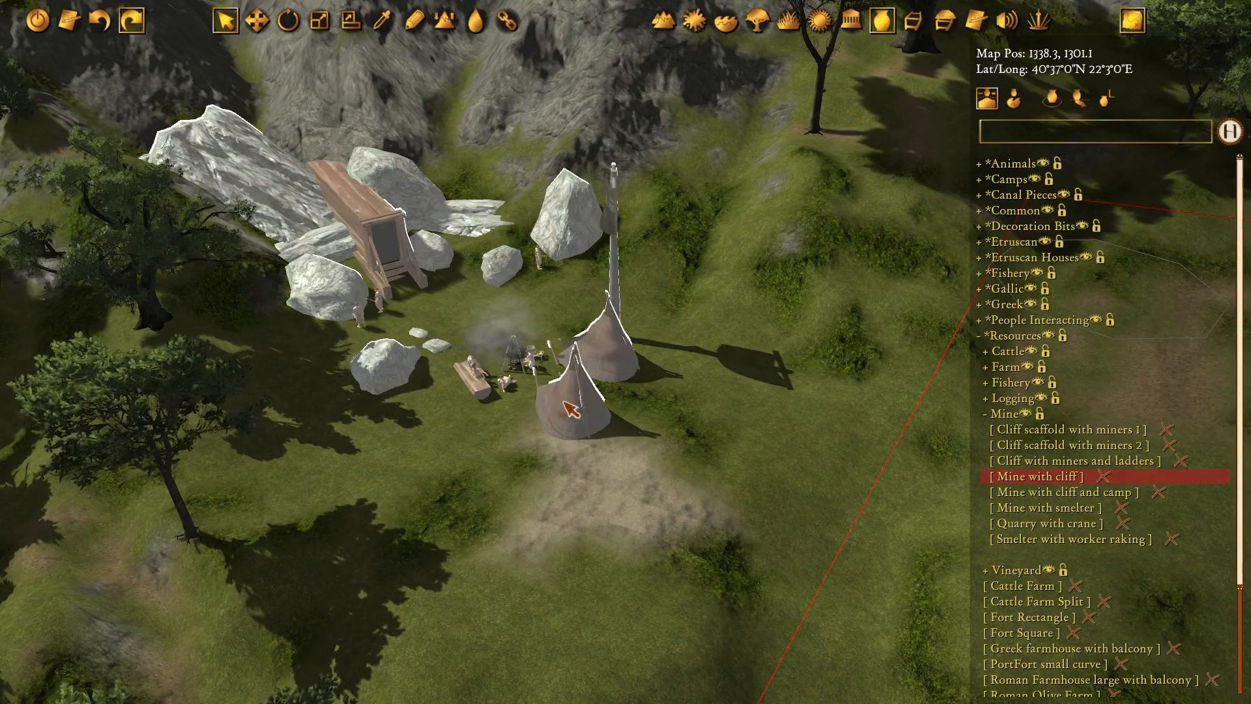
{"action": "left_click", "coordinate": [564, 403]}
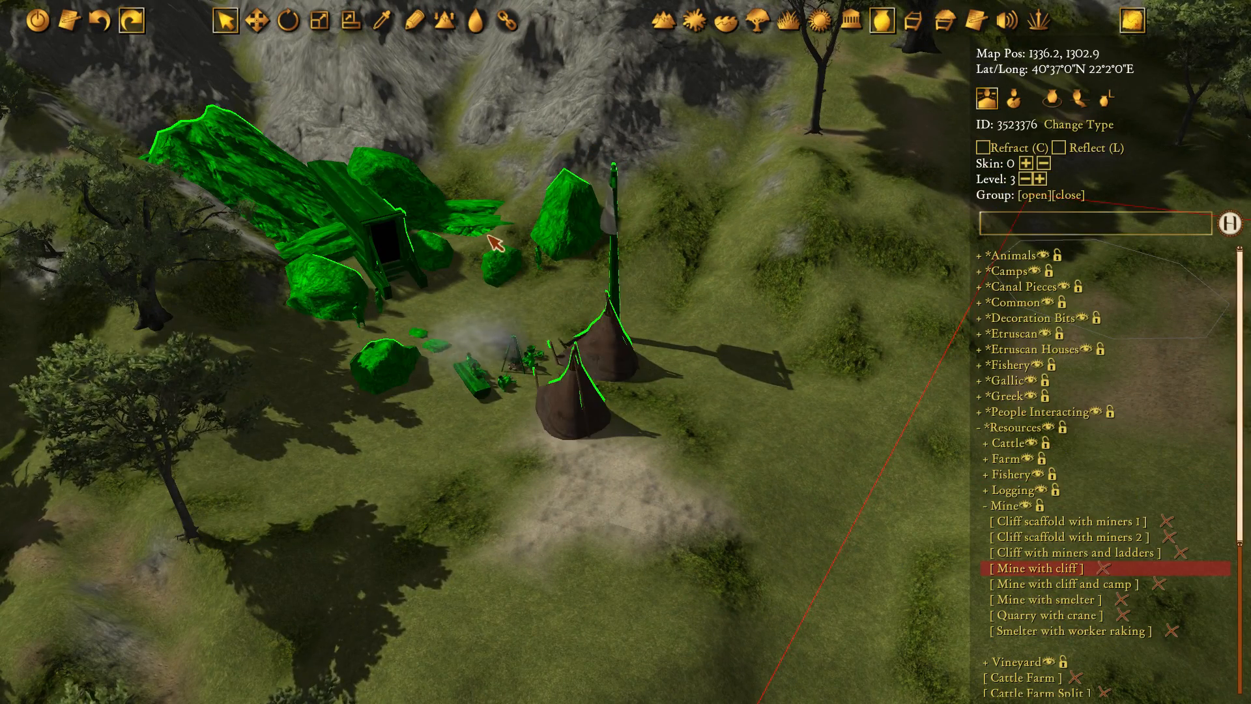
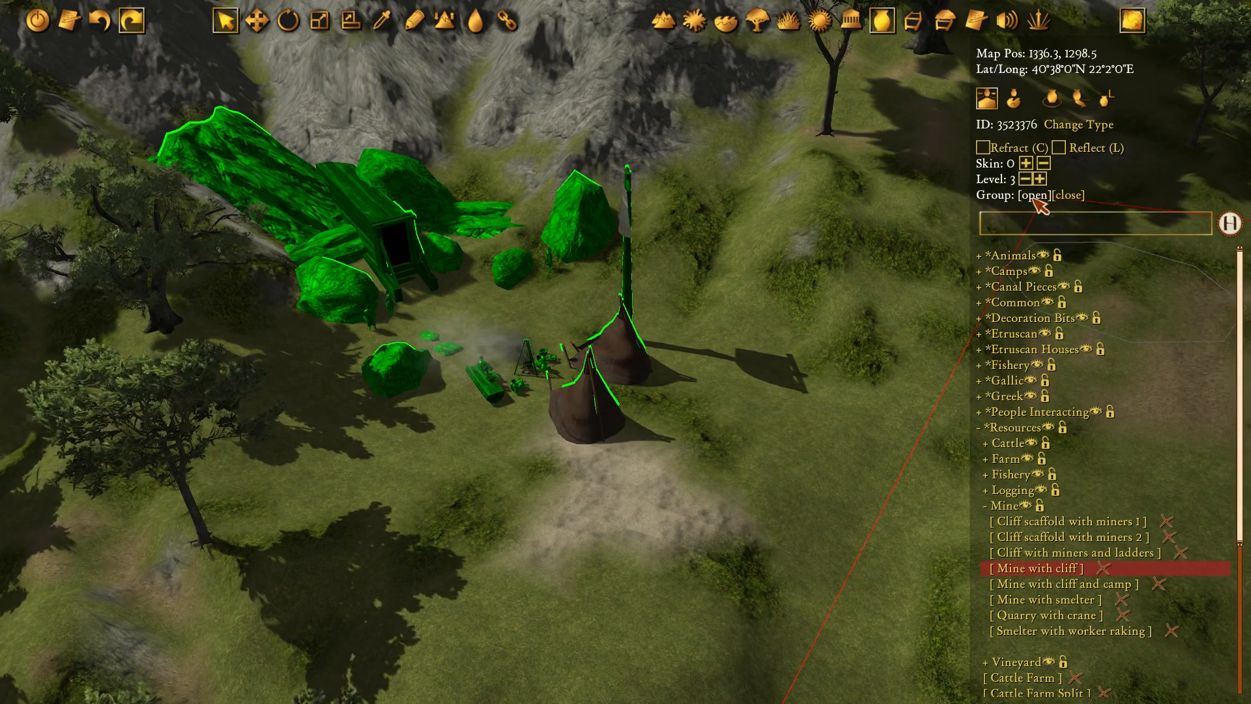
{"action": "left_click", "coordinate": [1034, 197]}
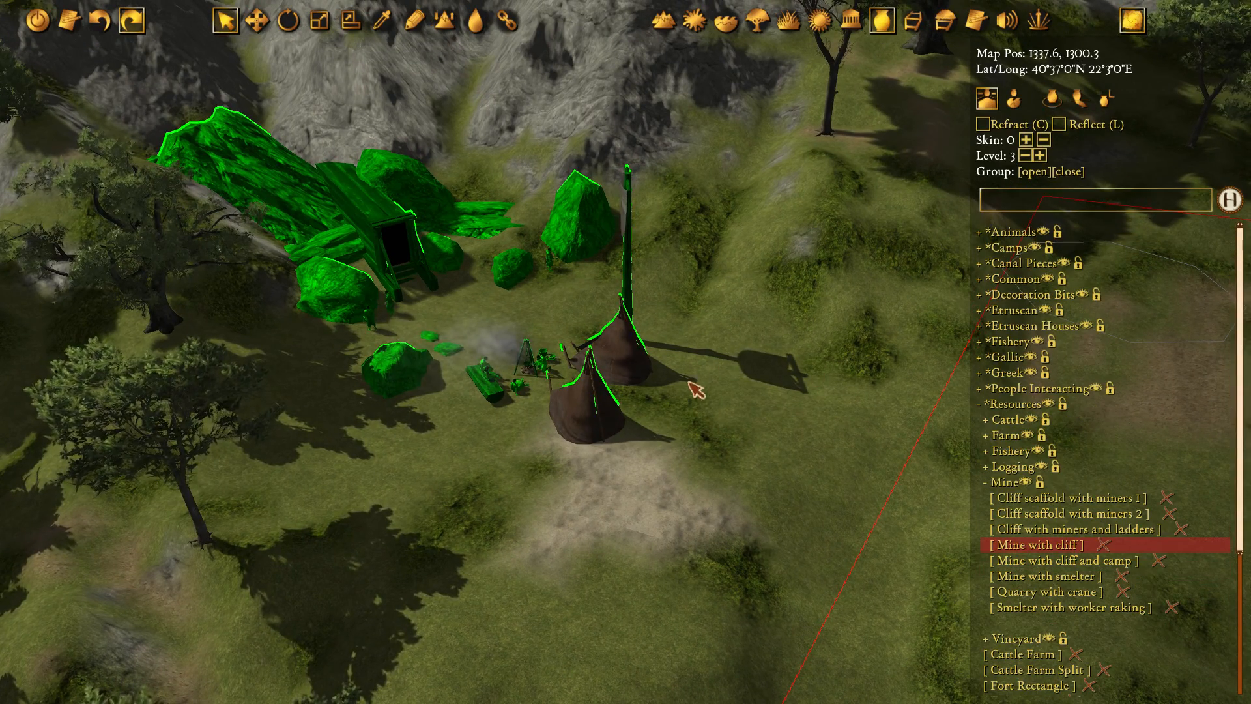
Make the mine's parts individually selectable, picking a tent and the log bench on their own
{"action": "left_click", "coordinate": [596, 433]}
{"action": "left_click", "coordinate": [591, 426]}
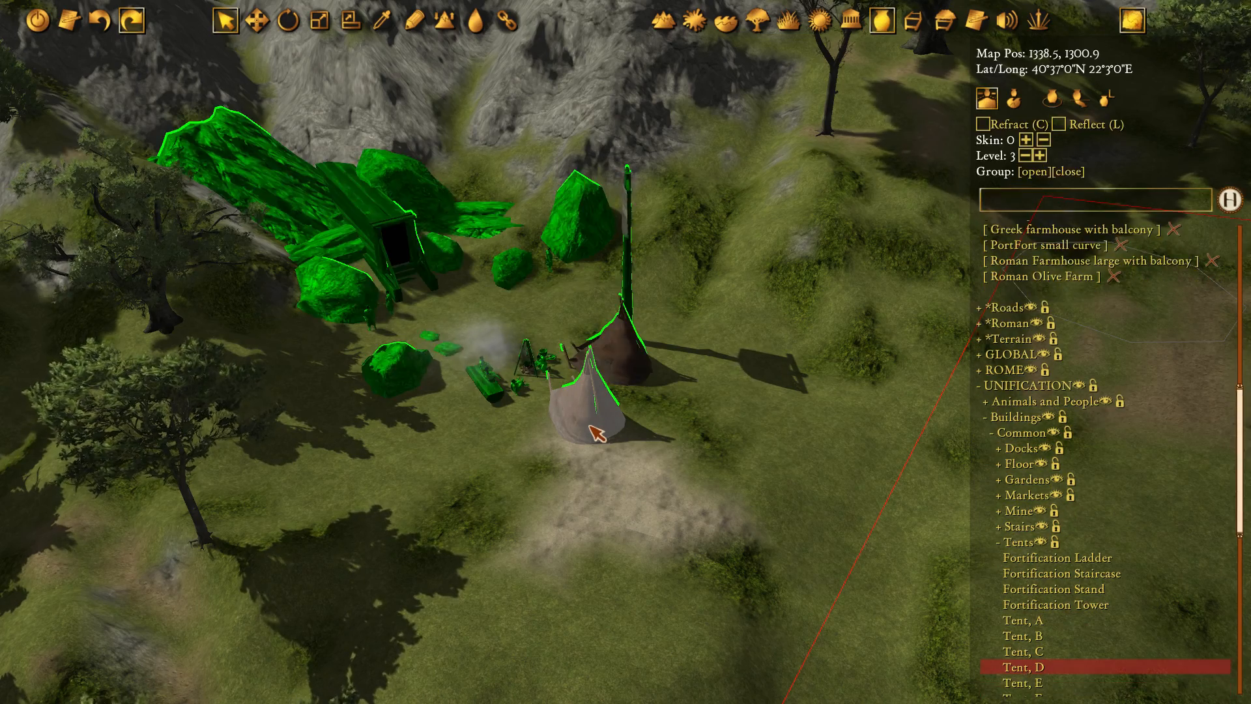
{"action": "left_click", "coordinate": [590, 427]}
{"action": "left_click", "coordinate": [591, 426]}
{"action": "left_click", "coordinate": [594, 430]}
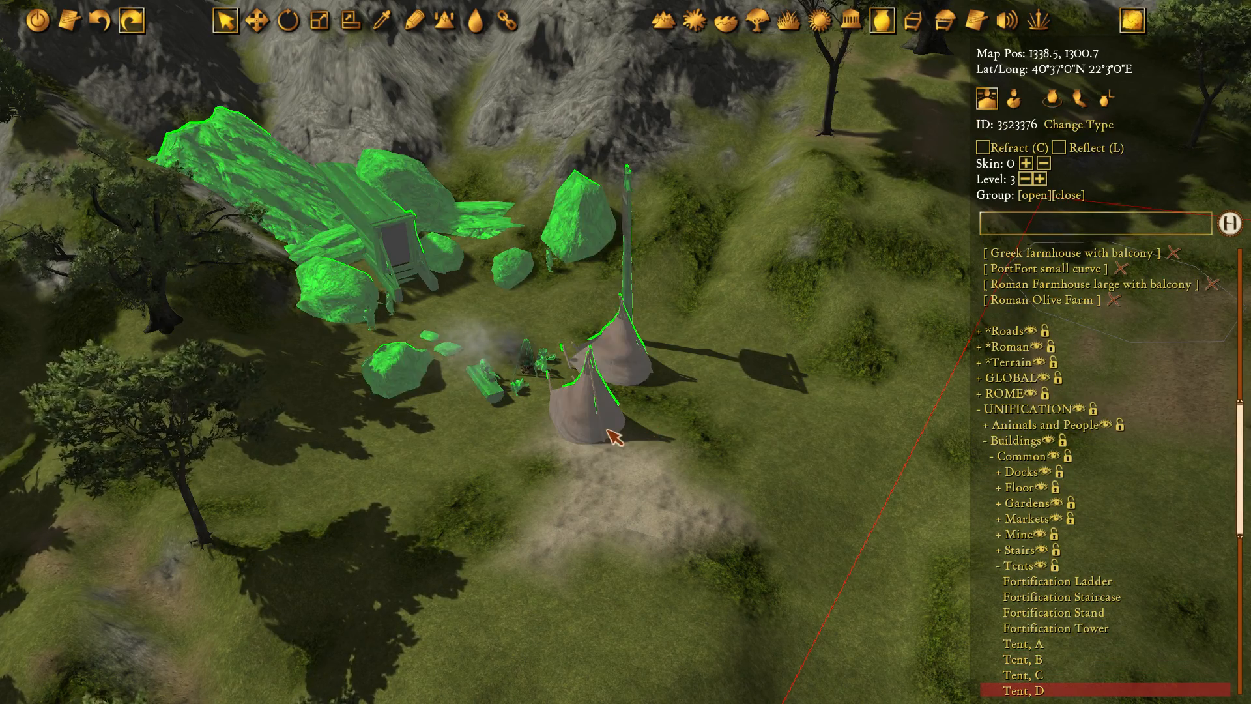
{"action": "left_click", "coordinate": [611, 435]}
{"action": "left_click", "coordinate": [606, 428]}
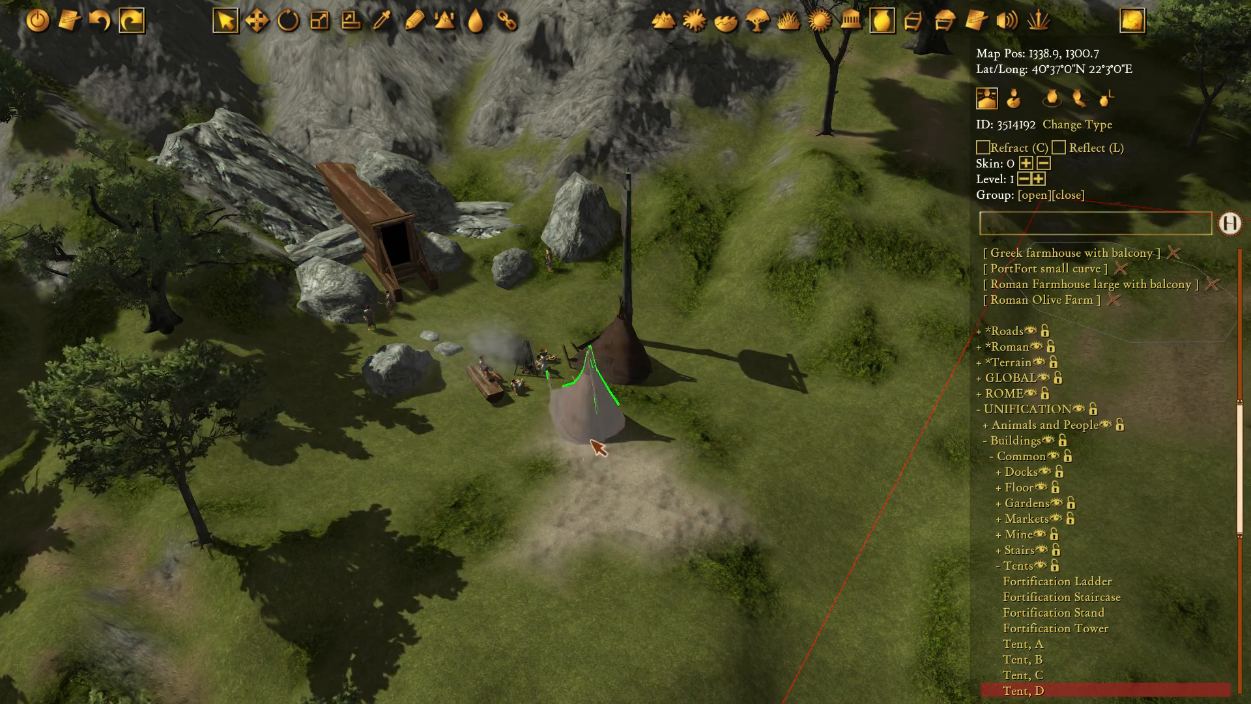
{"action": "left_click", "coordinate": [636, 352]}
{"action": "left_click", "coordinate": [494, 393]}
Move the mine door back towards the rocks behind it
{"action": "middle_click_drag", "start_coordinate": [489, 421], "coordinate": [453, 431]}
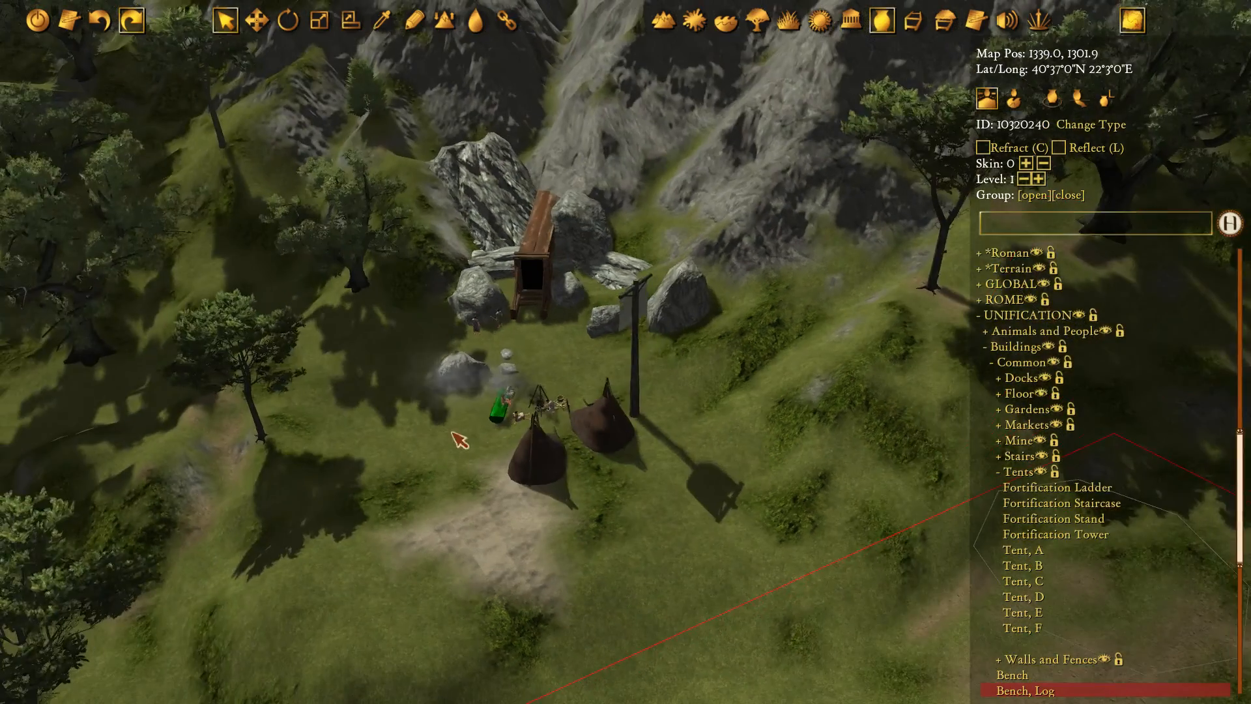
{"action": "scroll", "coordinate": [515, 383], "scroll_direction": "up", "scroll_amount": 3}
{"action": "left_click", "coordinate": [539, 298]}
{"action": "key", "text": "w"}
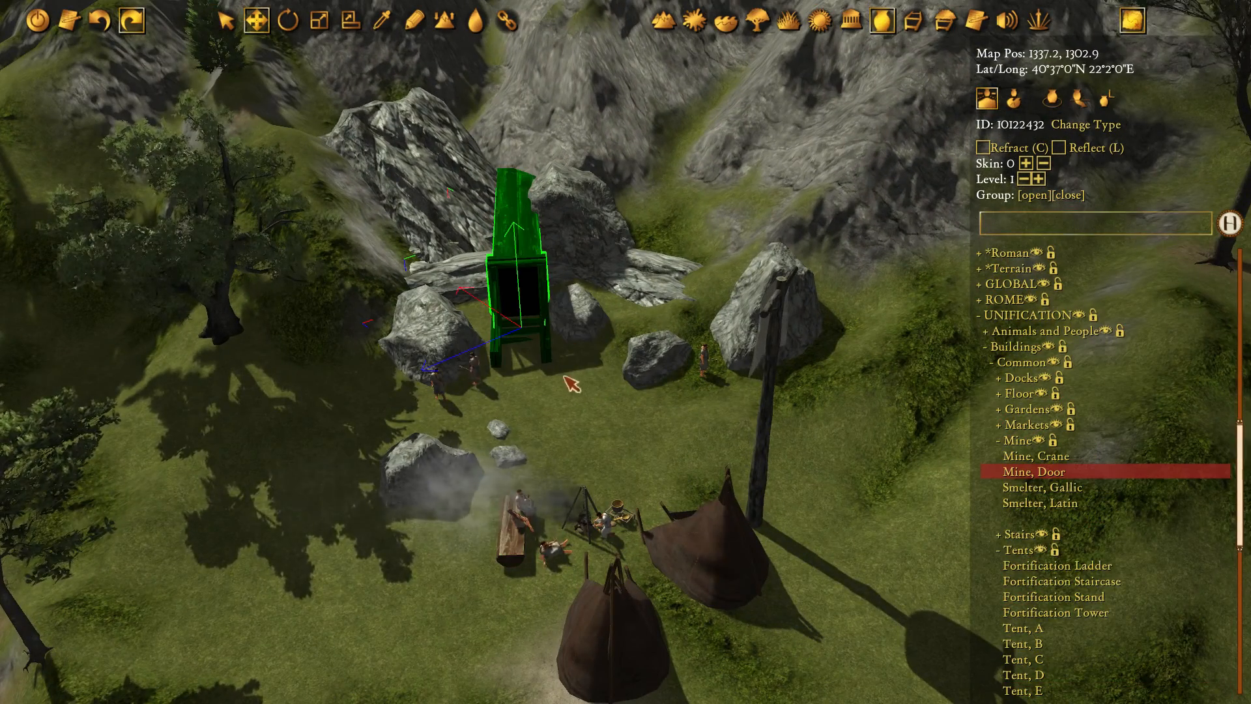
{"action": "left_click_drag", "start_coordinate": [522, 340], "coordinate": [520, 270]}
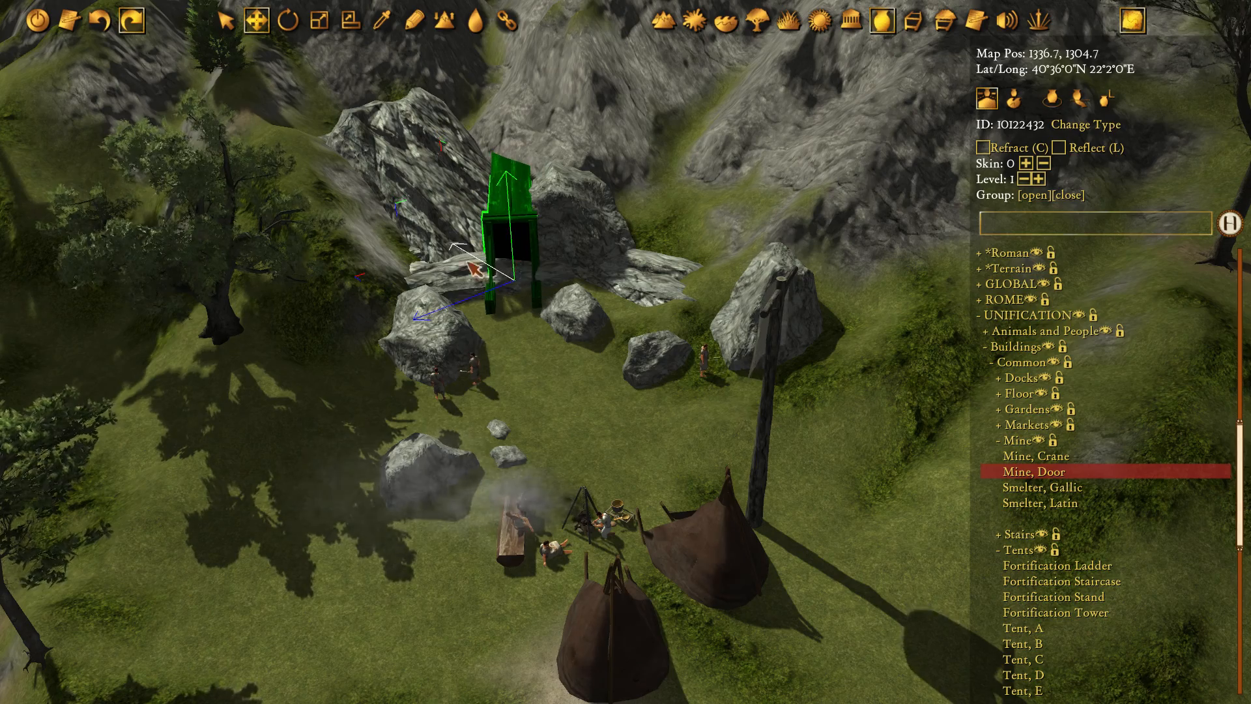
Pull the Cliff Side rock beside the mine door out of the slope and rotate it to form a rock wall next to the entrance
{"action": "left_click", "coordinate": [454, 280]}
{"action": "left_click_drag", "start_coordinate": [521, 443], "coordinate": [362, 439]}
{"action": "middle_click_drag", "start_coordinate": [449, 375], "coordinate": [393, 365]}
{"action": "key", "text": "e"}
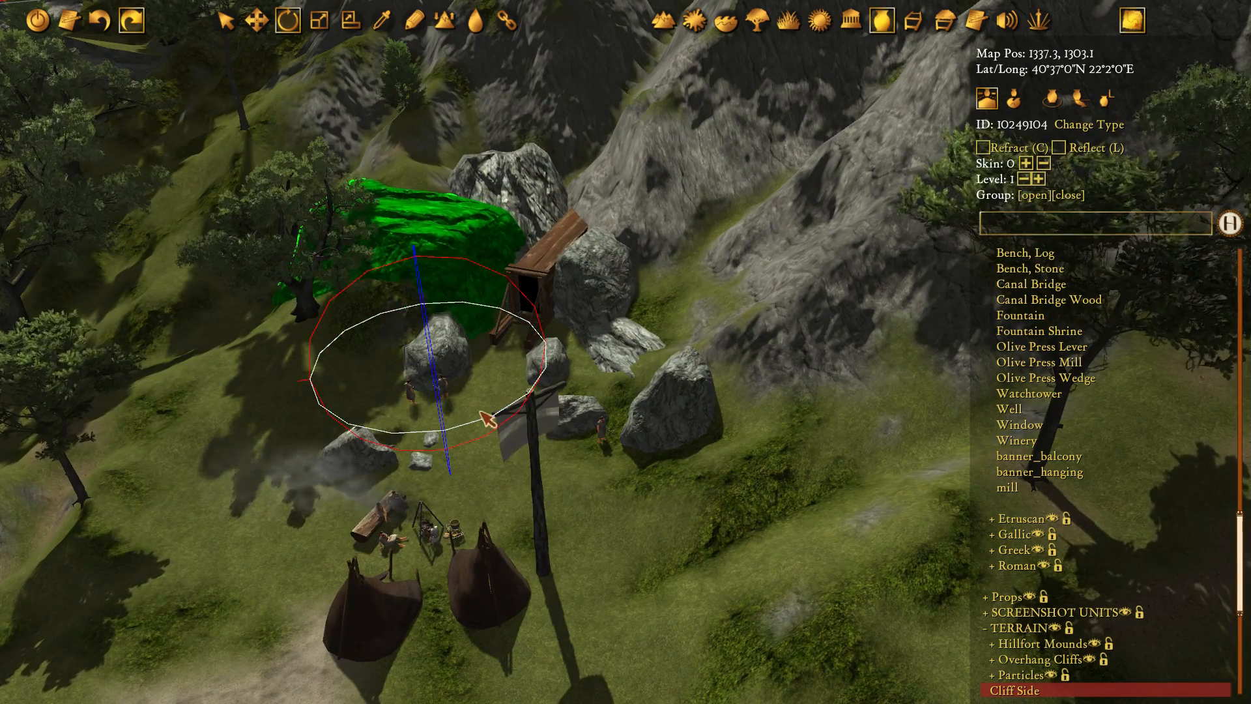
{"action": "left_click_drag", "start_coordinate": [493, 277], "coordinate": [460, 401]}
{"action": "key", "text": "w"}
{"action": "middle_click_drag", "start_coordinate": [442, 428], "coordinate": [386, 425]}
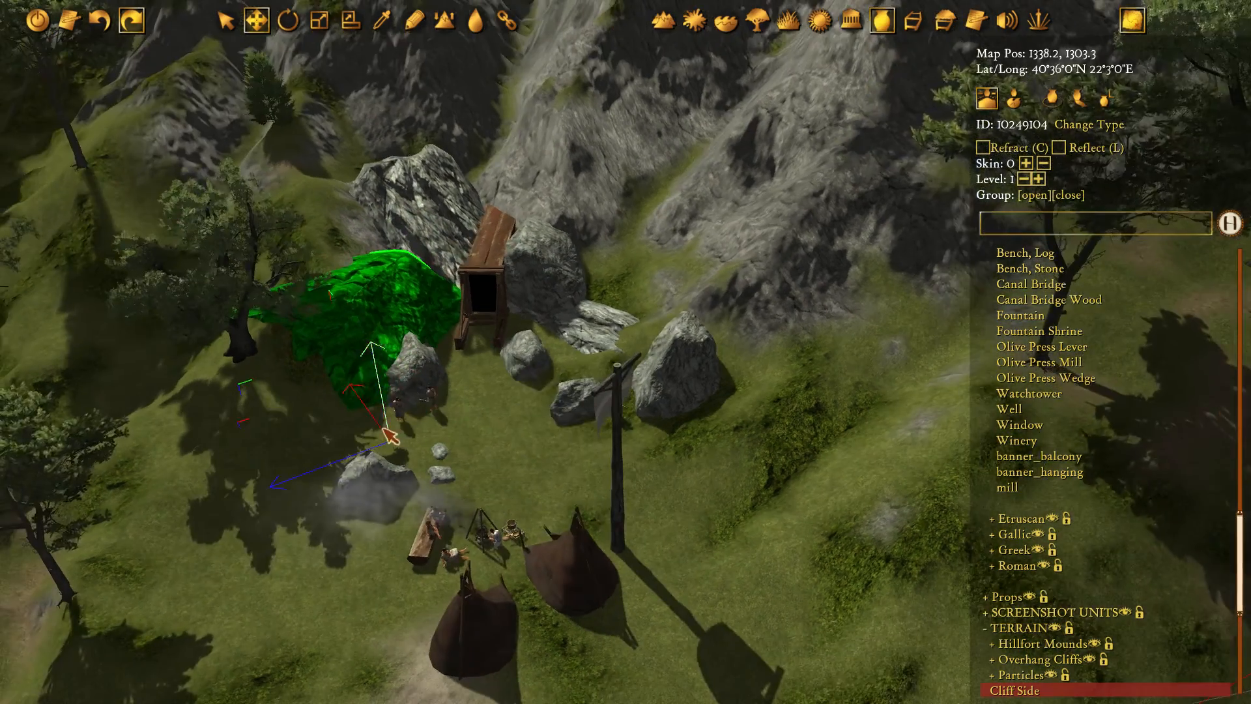
{"action": "left_click_drag", "start_coordinate": [386, 425], "coordinate": [373, 424]}
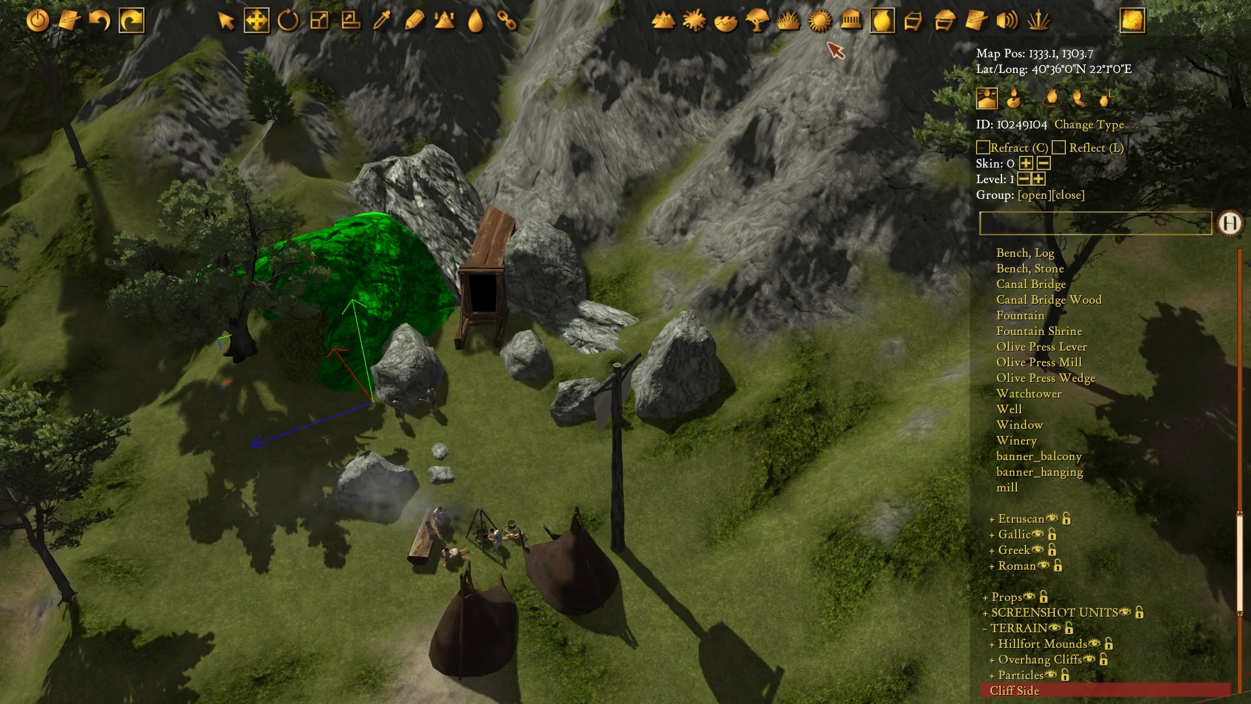
Move the tree overlapping the new rock wall downslope away from the mine, and return to prop editing
{"action": "left_click", "coordinate": [756, 29]}
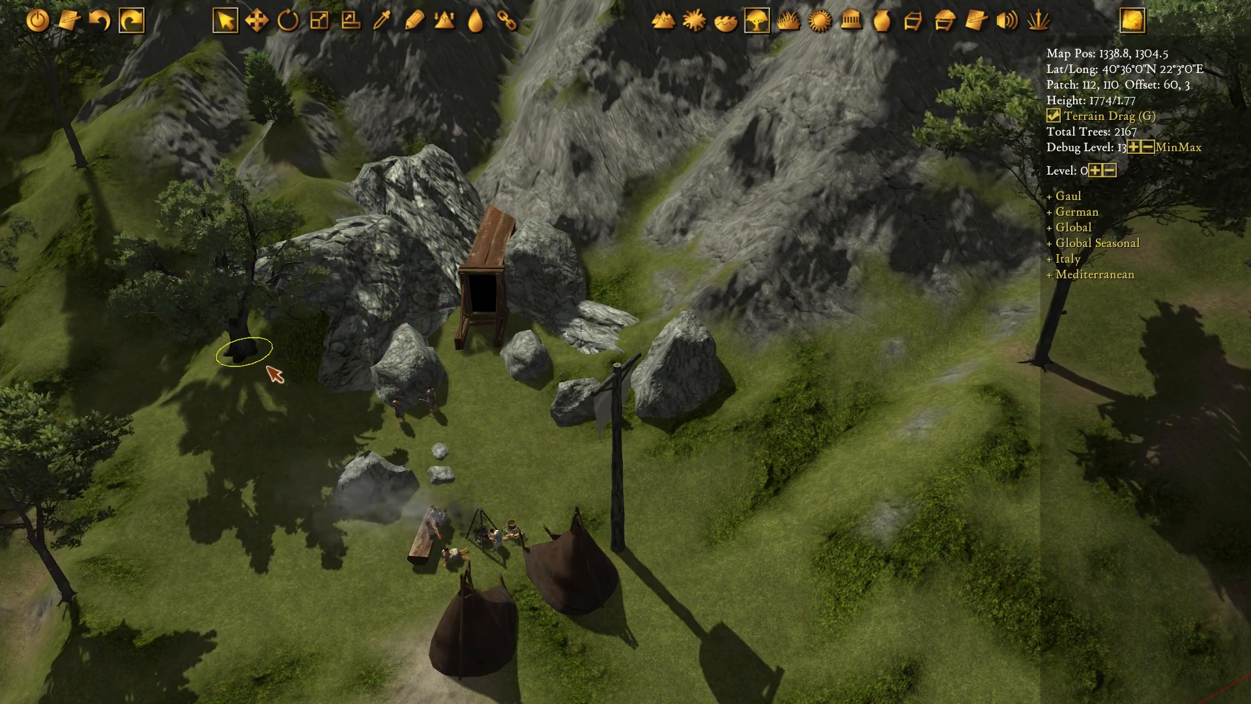
{"action": "left_click_drag", "start_coordinate": [257, 370], "coordinate": [147, 399]}
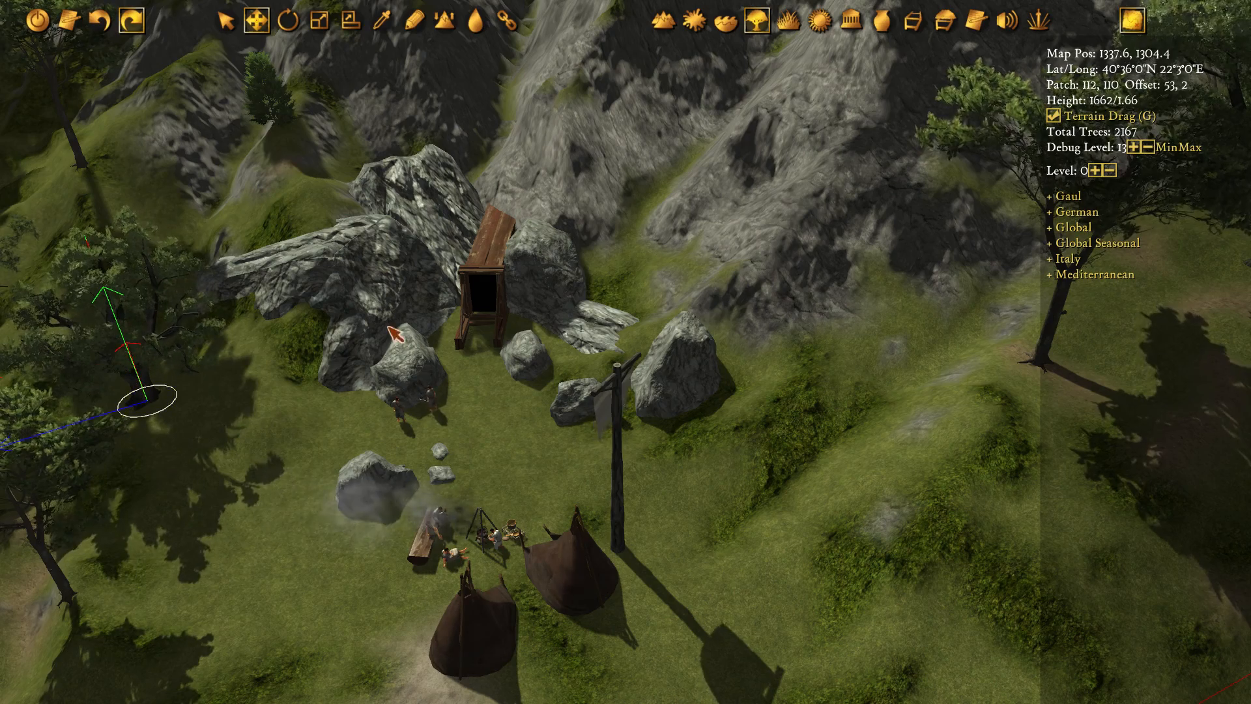
{"action": "left_click", "coordinate": [886, 21]}
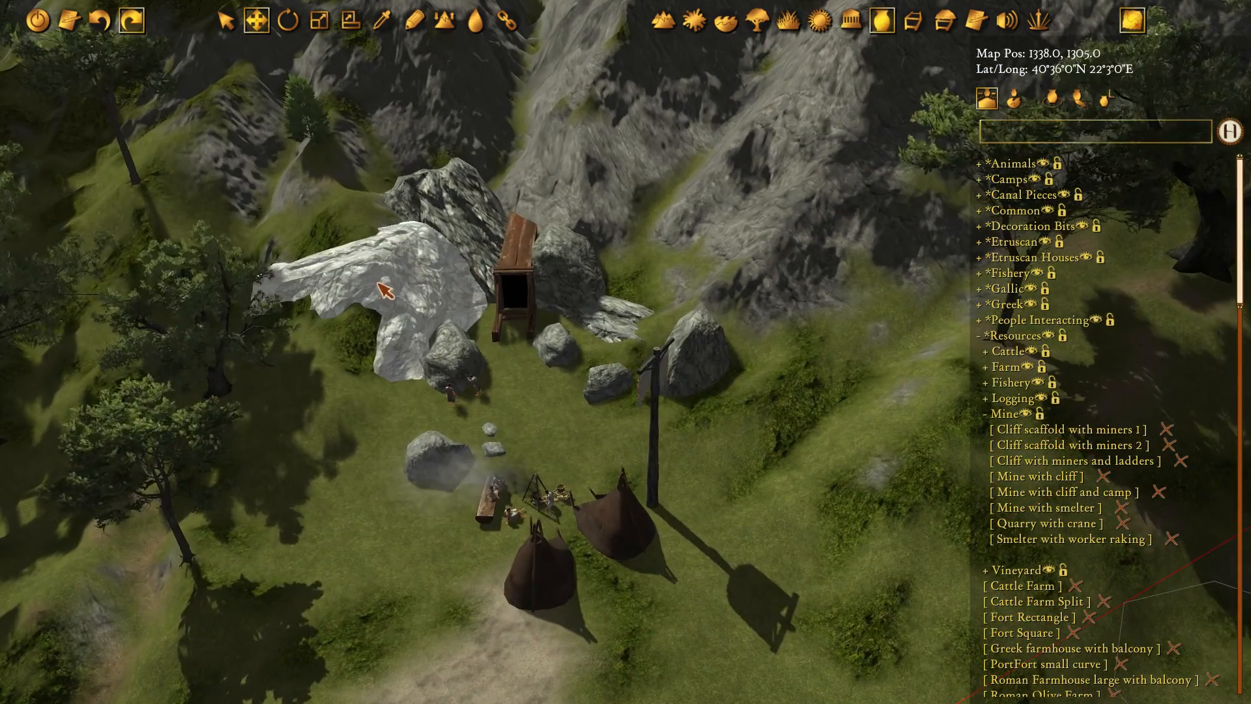
Examine the cliff pieces and large rocks around the mine door, selecting them individually to check how they are arranged
{"action": "left_click", "coordinate": [390, 287]}
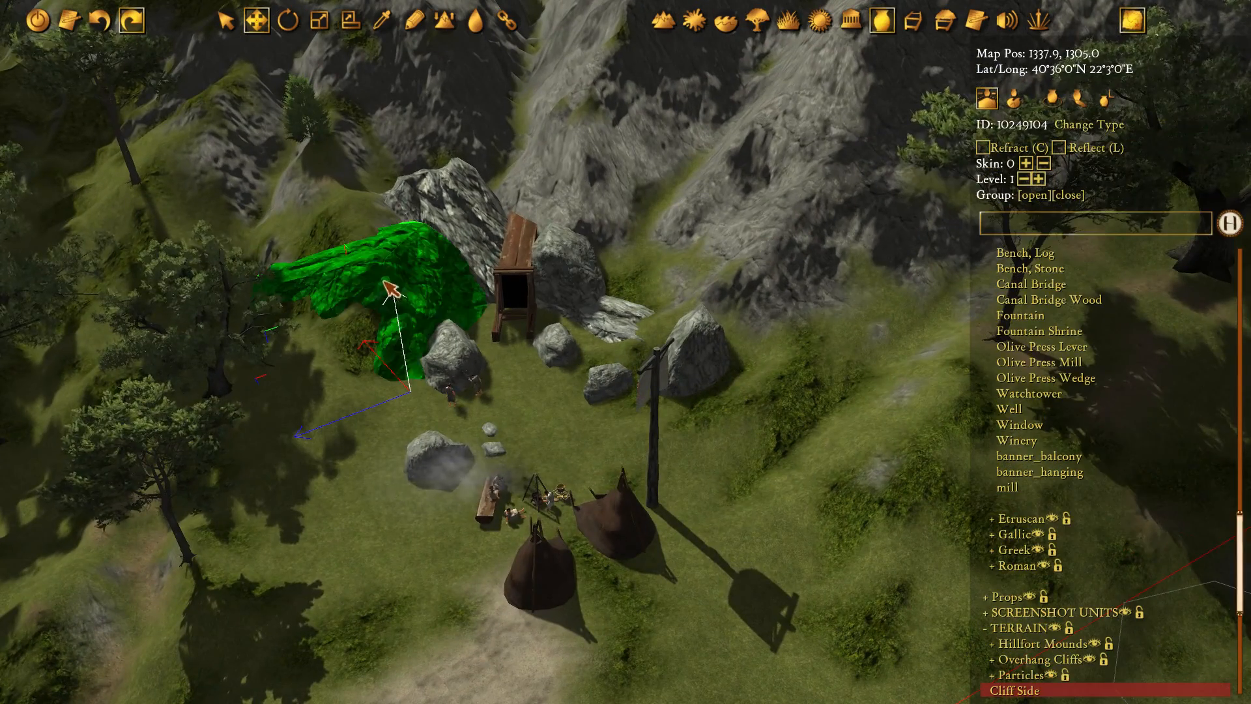
{"action": "left_click", "coordinate": [467, 190]}
{"action": "middle_click_drag", "start_coordinate": [468, 190], "coordinate": [652, 269]}
{"action": "left_click", "coordinate": [652, 269]}
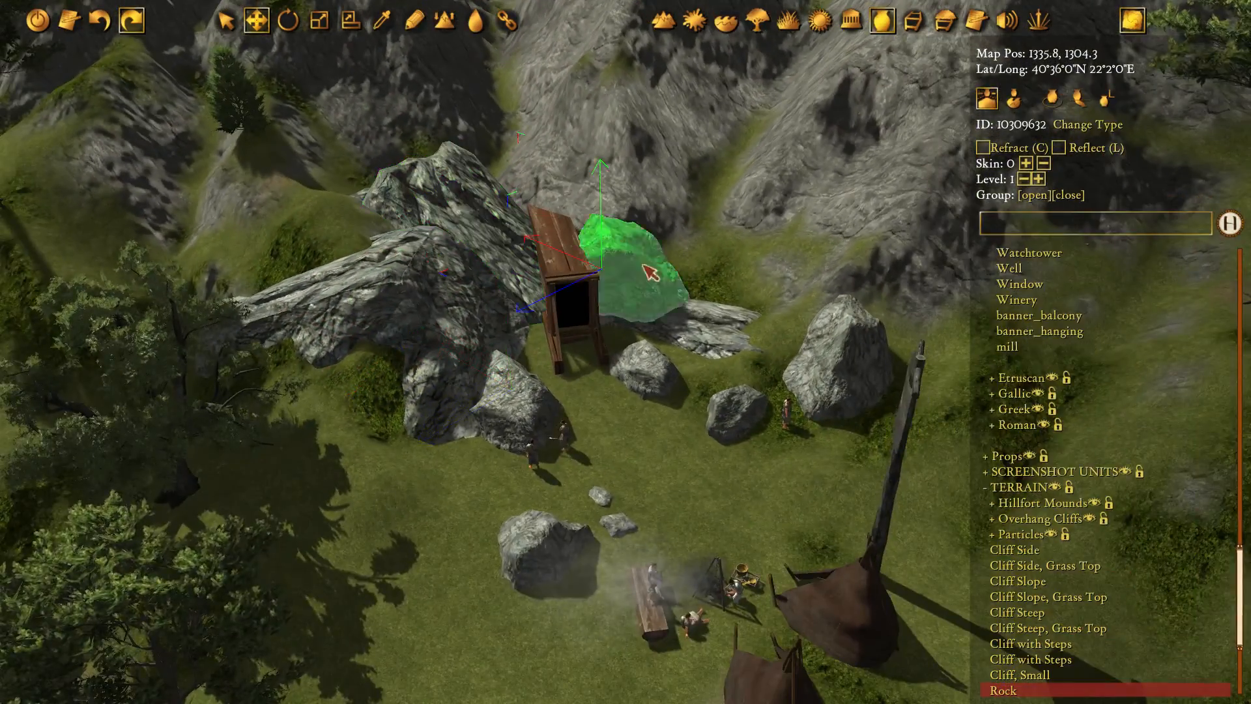
{"action": "middle_click_drag", "start_coordinate": [671, 310], "coordinate": [511, 295]}
{"action": "key", "text": "e"}
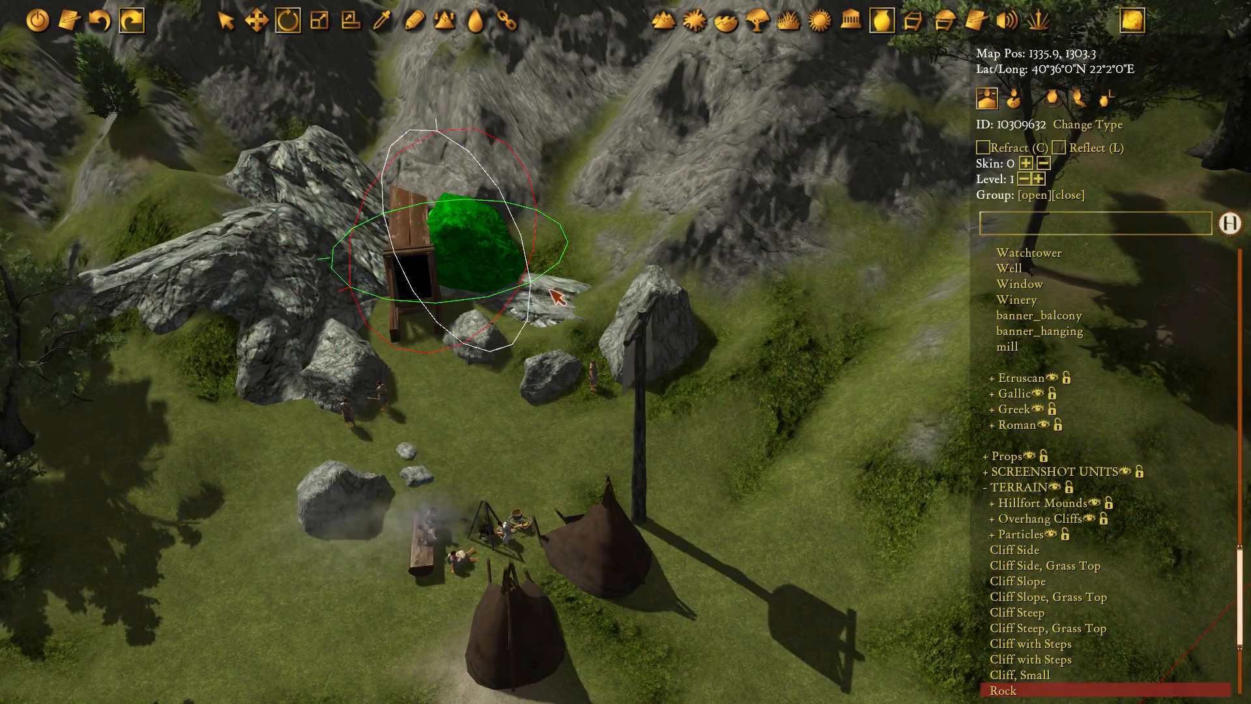
{"action": "key", "text": "w"}
{"action": "middle_click_drag", "start_coordinate": [477, 337], "coordinate": [587, 336]}
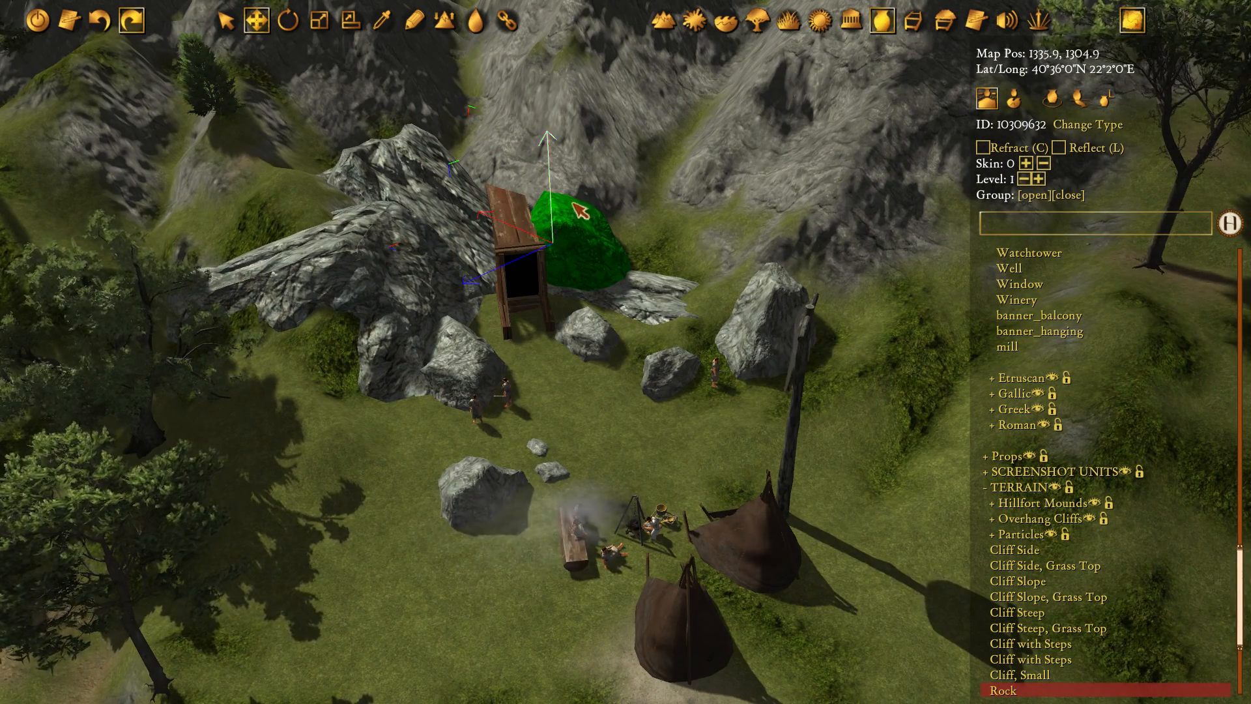
{"action": "middle_click_drag", "start_coordinate": [573, 203], "coordinate": [709, 385]}
{"action": "scroll", "coordinate": [639, 296], "scroll_direction": "down", "scroll_amount": 2}
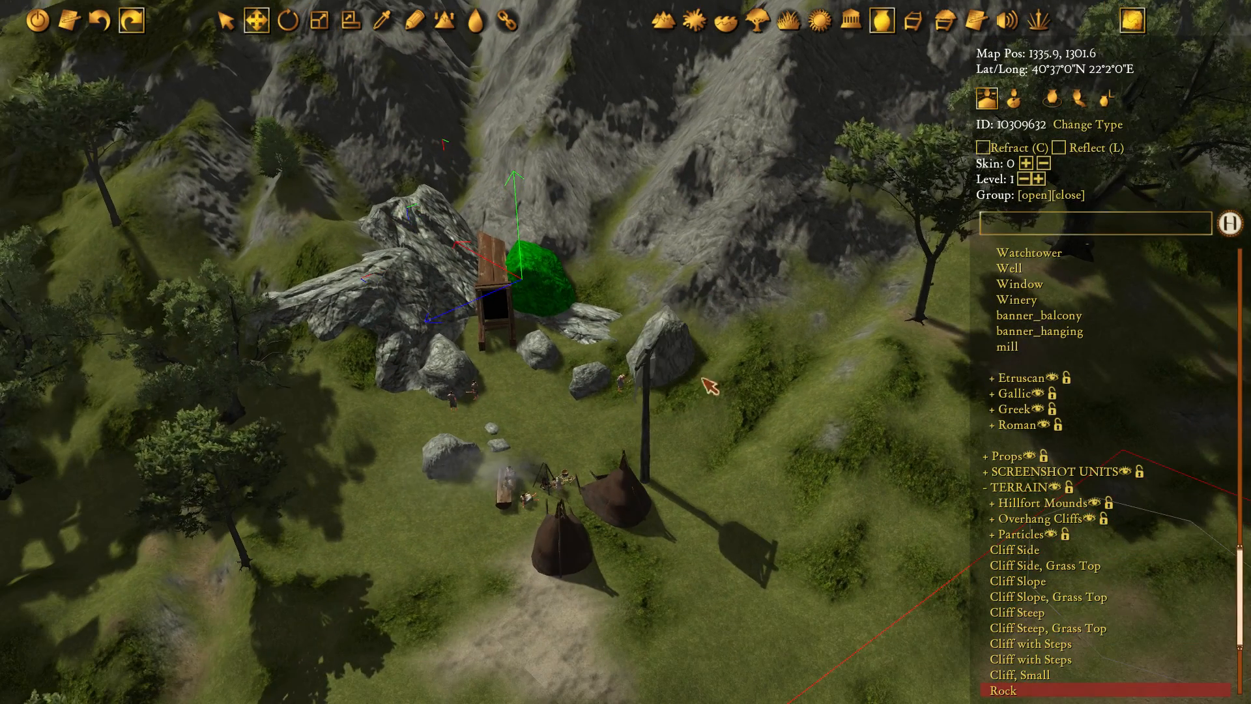
{"action": "scroll", "coordinate": [671, 319], "scroll_direction": "up", "scroll_amount": 3}
{"action": "left_click", "coordinate": [729, 335]}
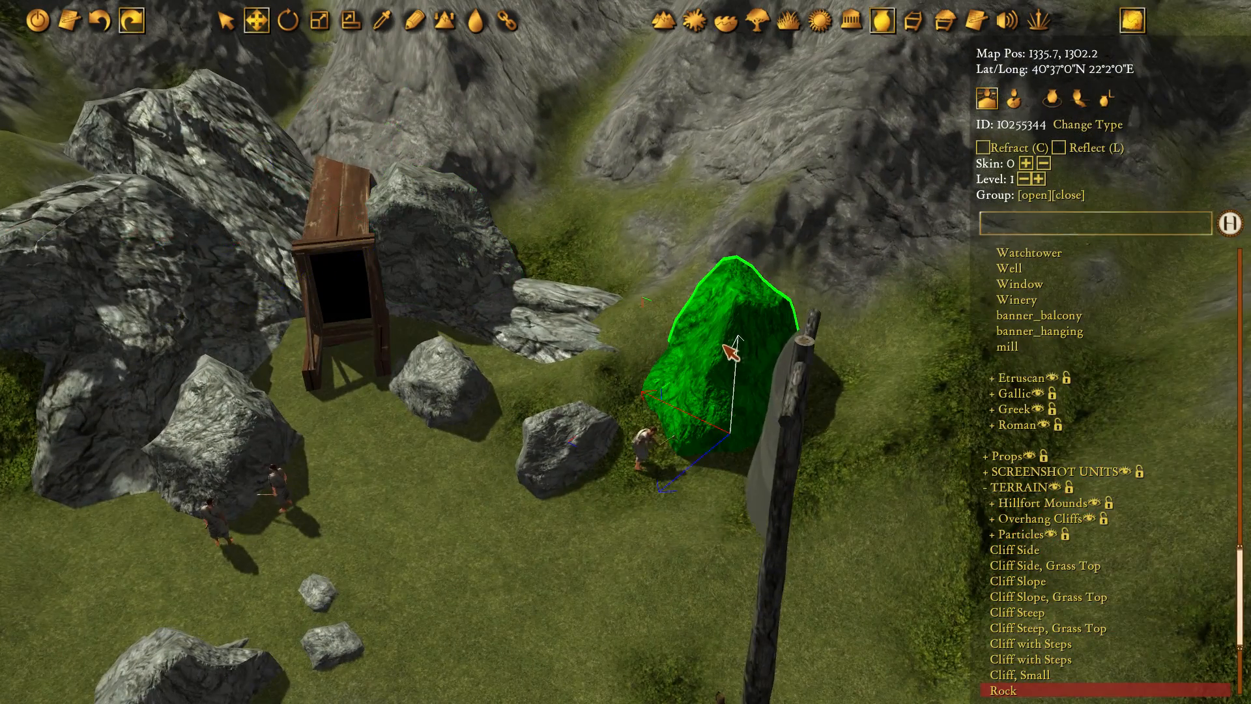
{"action": "scroll", "coordinate": [723, 354], "scroll_direction": "up", "scroll_amount": 1}
{"action": "left_click", "coordinate": [574, 365]}
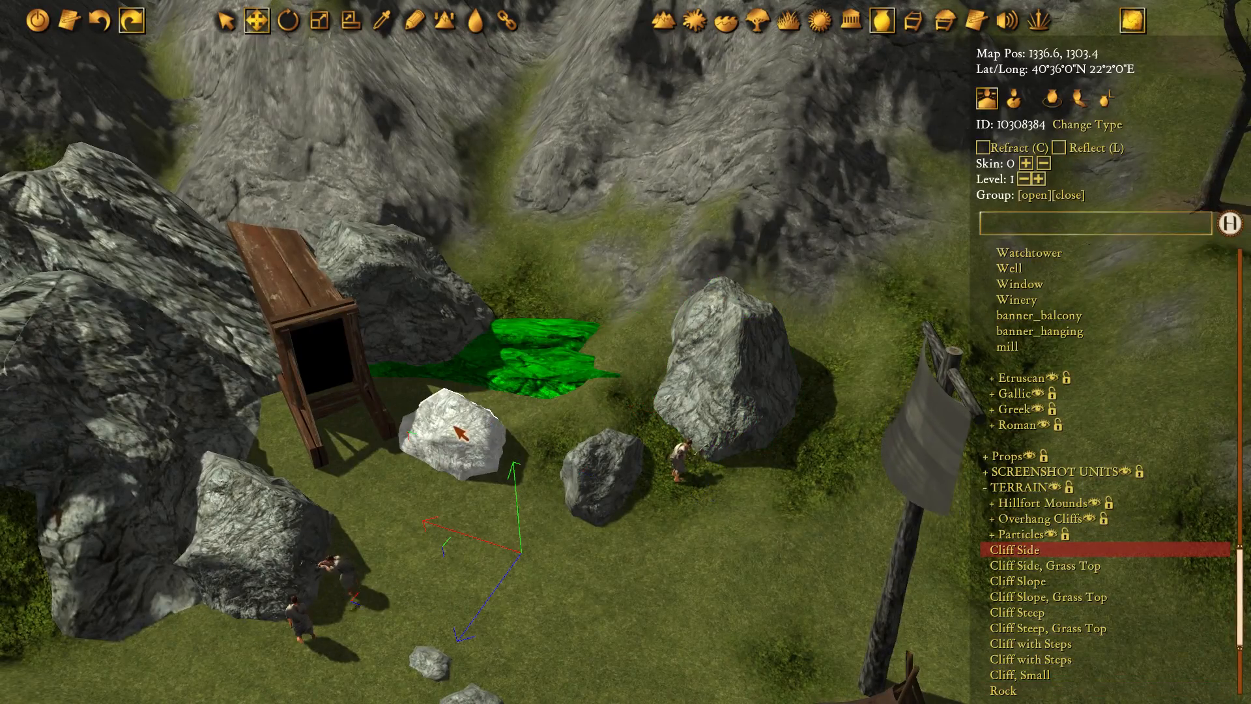
Move the small rock in front of the mine door back beside the entrance, next to the low flat cliff piece
{"action": "left_click", "coordinate": [456, 427]}
{"action": "scroll", "coordinate": [518, 321], "scroll_direction": "down", "scroll_amount": 3}
{"action": "middle_click_drag", "start_coordinate": [518, 321], "coordinate": [488, 331]}
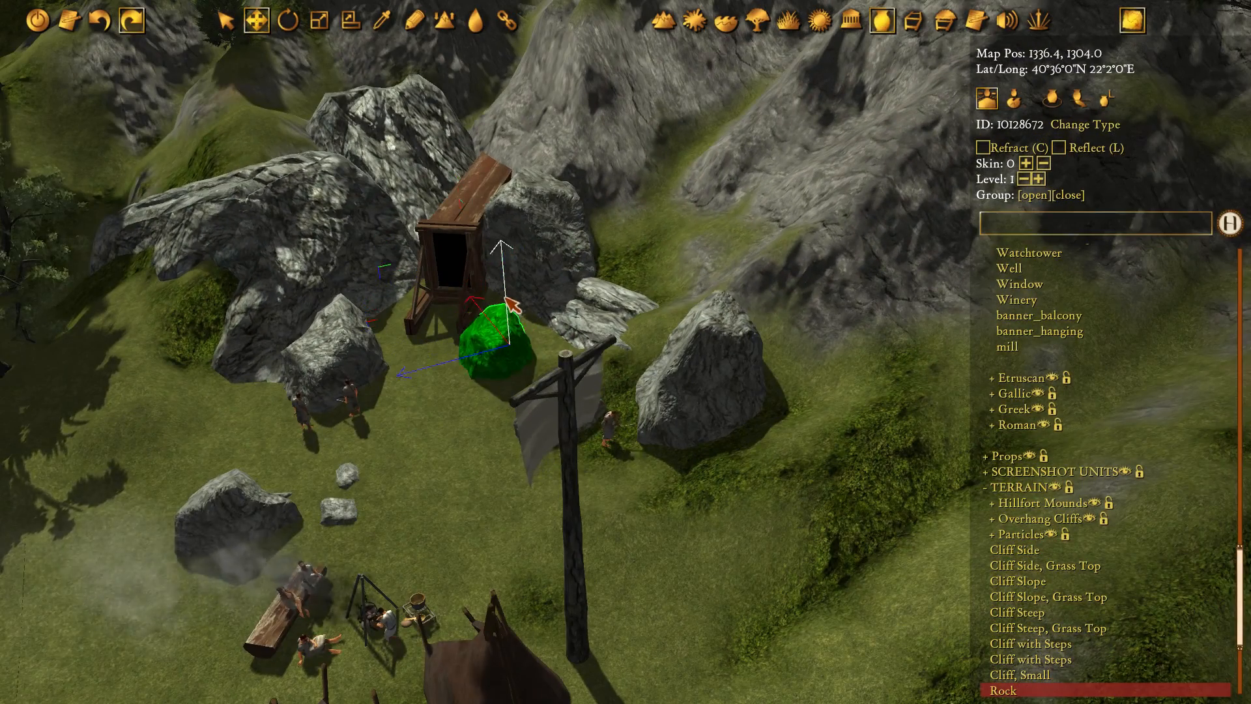
{"action": "left_click_drag", "start_coordinate": [507, 296], "coordinate": [542, 335]}
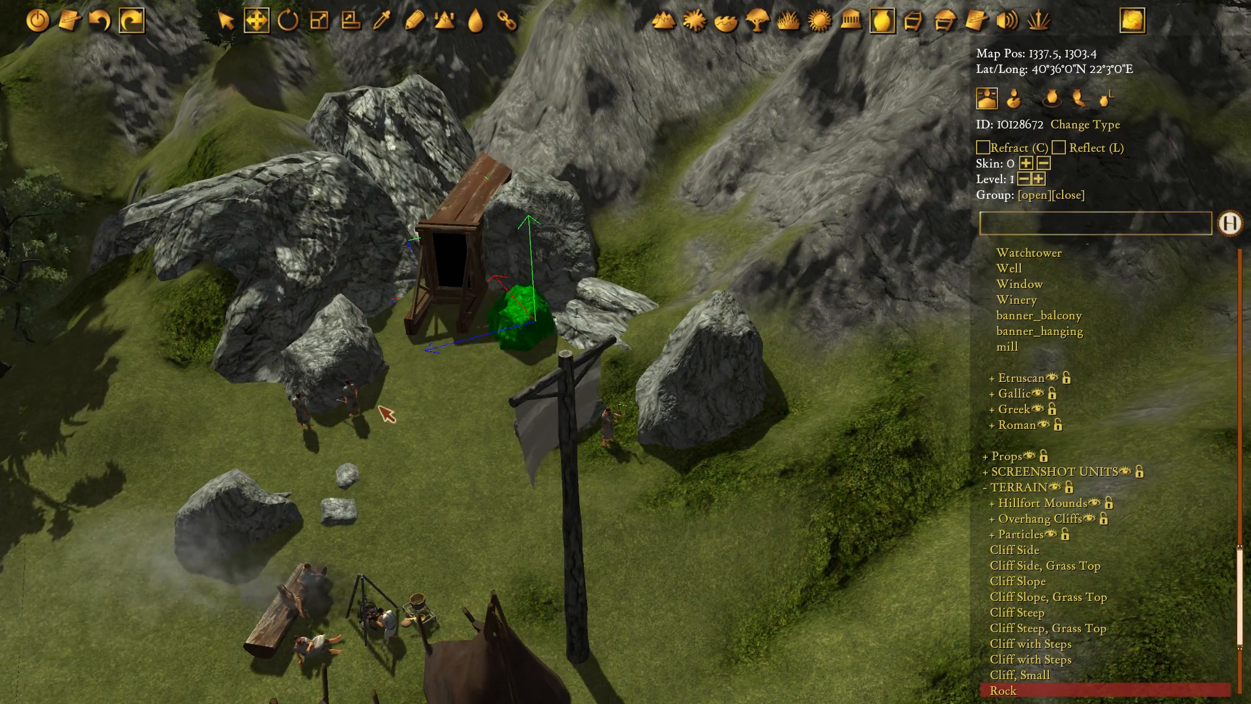
{"action": "scroll", "coordinate": [378, 406], "scroll_direction": "down", "scroll_amount": 4}
{"action": "middle_click_drag", "start_coordinate": [378, 406], "coordinate": [538, 261]}
{"action": "left_click", "coordinate": [494, 154]}
Select the tents, banner pole, campfire and log bench together and move them away from the mine to the tree side of the dirt patch
{"action": "middle_click_drag", "start_coordinate": [498, 159], "coordinate": [541, 194]}
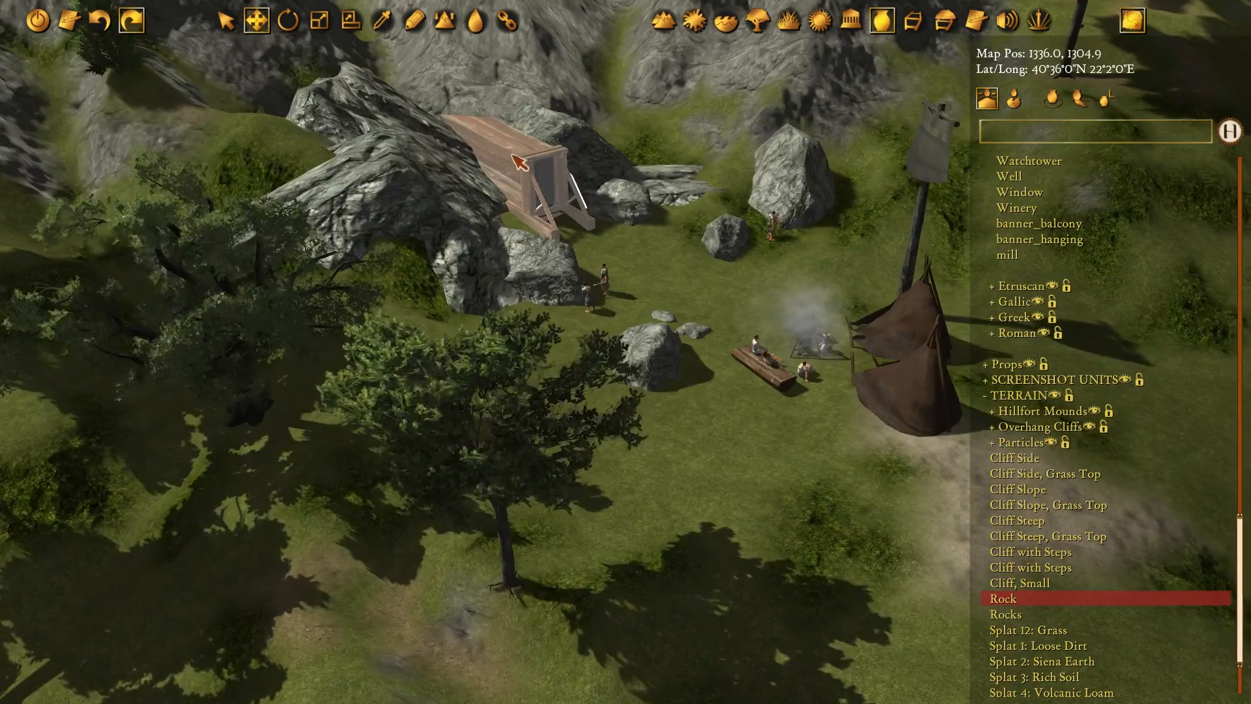
{"action": "scroll", "coordinate": [541, 202], "scroll_direction": "up", "scroll_amount": 2}
{"action": "scroll", "coordinate": [581, 294], "scroll_direction": "down", "scroll_amount": 2}
{"action": "middle_click_drag", "start_coordinate": [578, 292], "coordinate": [546, 283]}
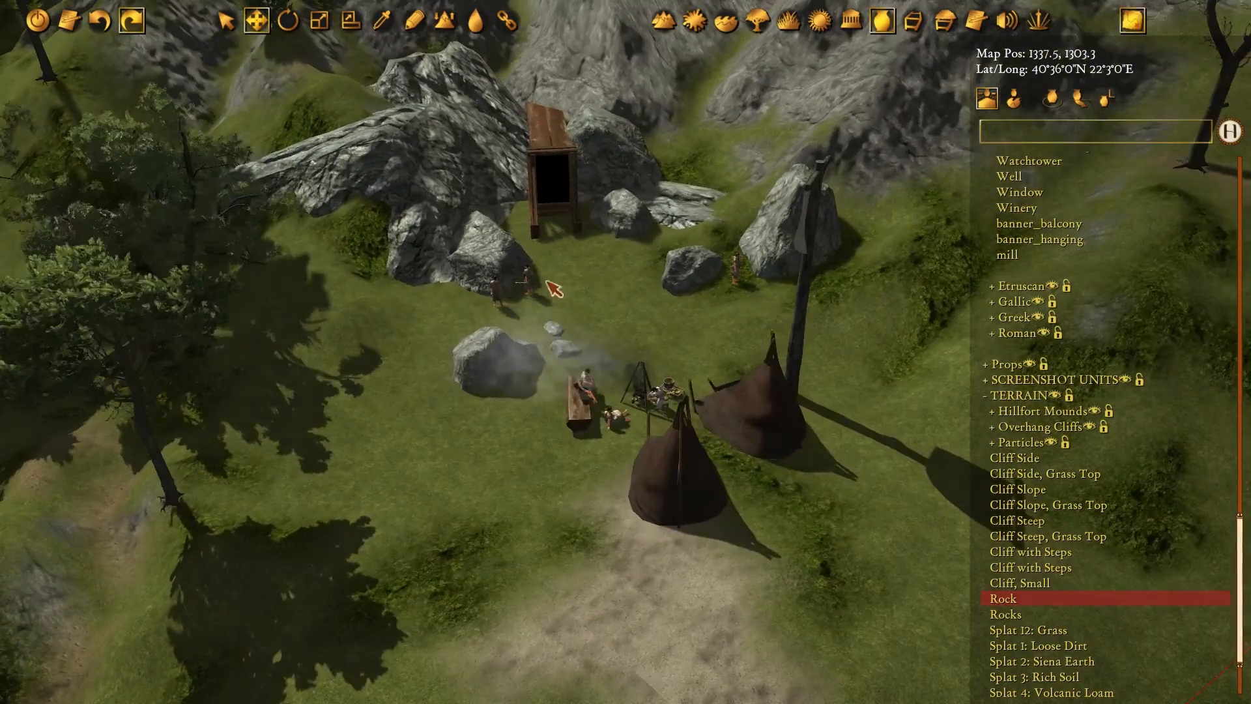
{"action": "scroll", "coordinate": [679, 392], "scroll_direction": "down", "scroll_amount": 2}
{"action": "left_click_drag", "start_coordinate": [768, 481], "coordinate": [466, 262]}
{"action": "key", "text": "q"}
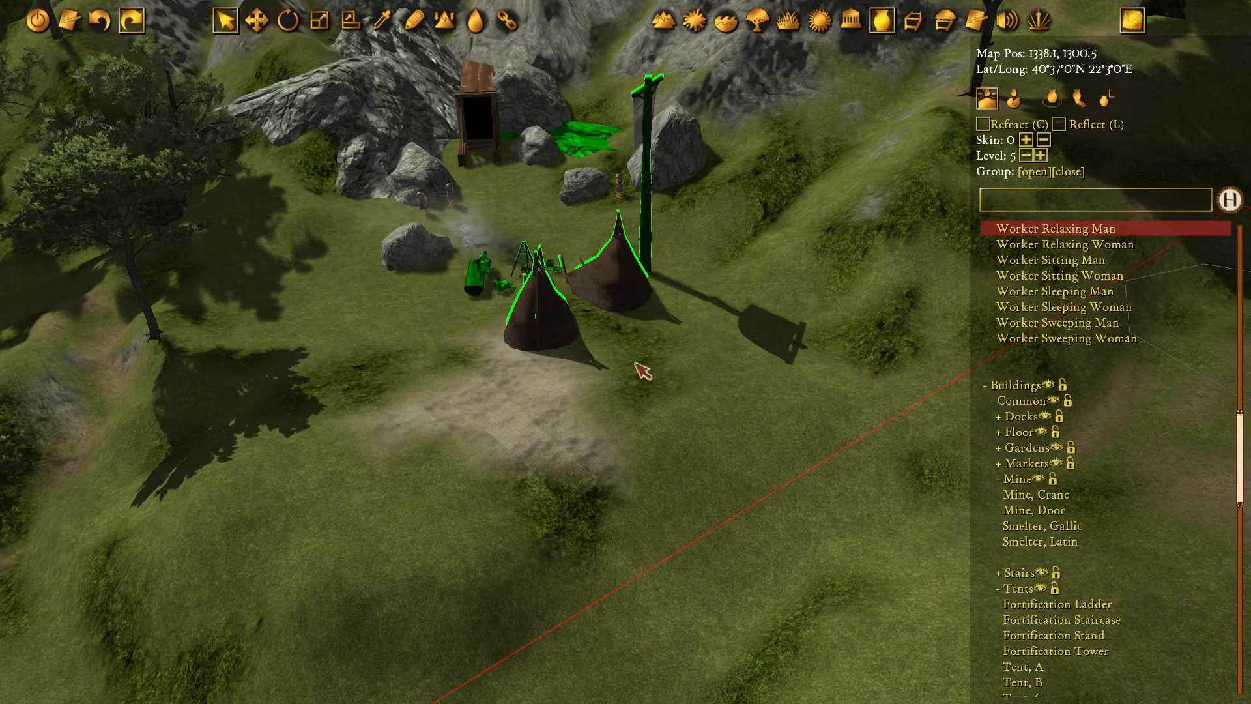
{"action": "left_click_drag", "start_coordinate": [738, 414], "coordinate": [460, 268]}
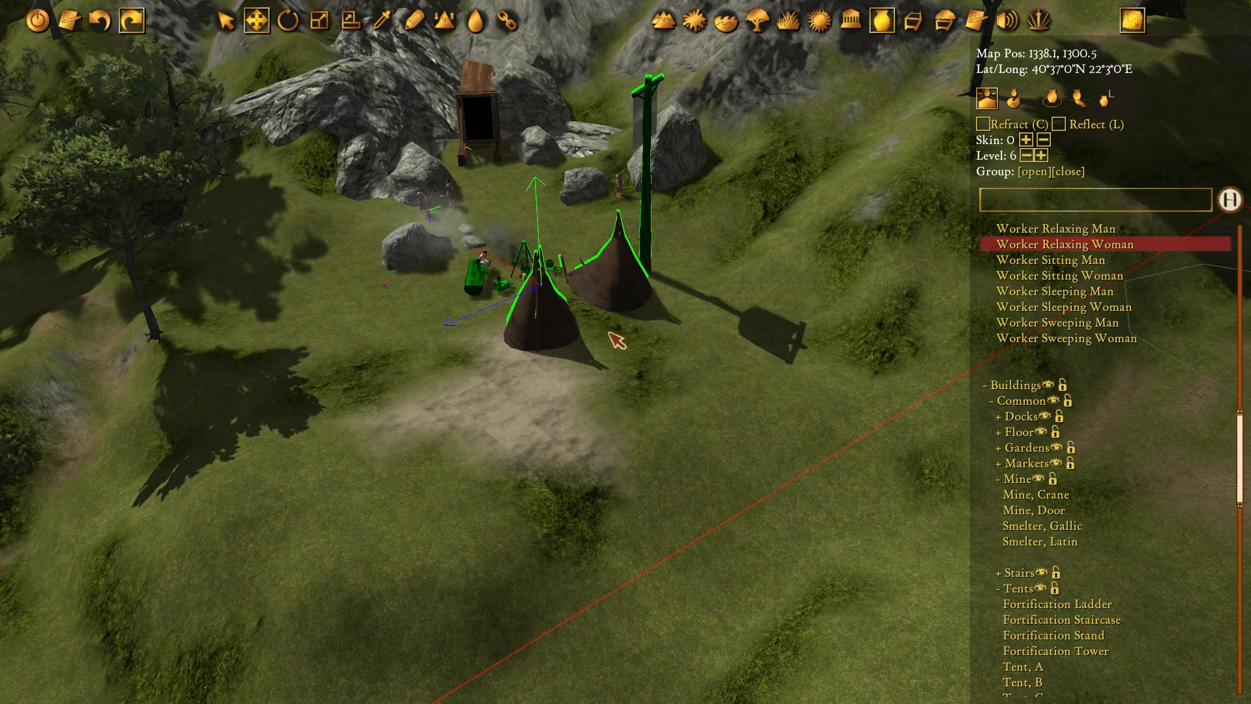
{"action": "left_click_drag", "start_coordinate": [559, 290], "coordinate": [394, 386]}
Rotate the camp group about its vertical axis until the log bench lies towards the dirt patch, and shift the group onto the patch's edge
{"action": "key", "text": "e"}
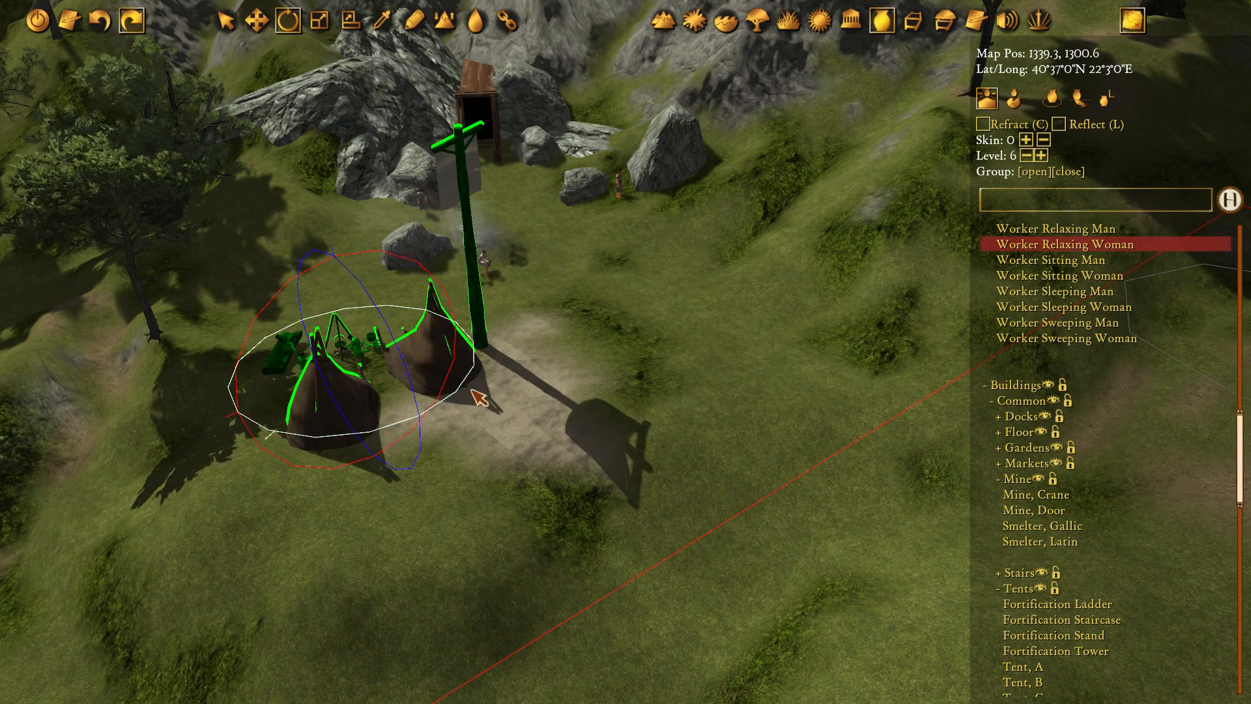
{"action": "left_click_drag", "start_coordinate": [479, 396], "coordinate": [449, 345]}
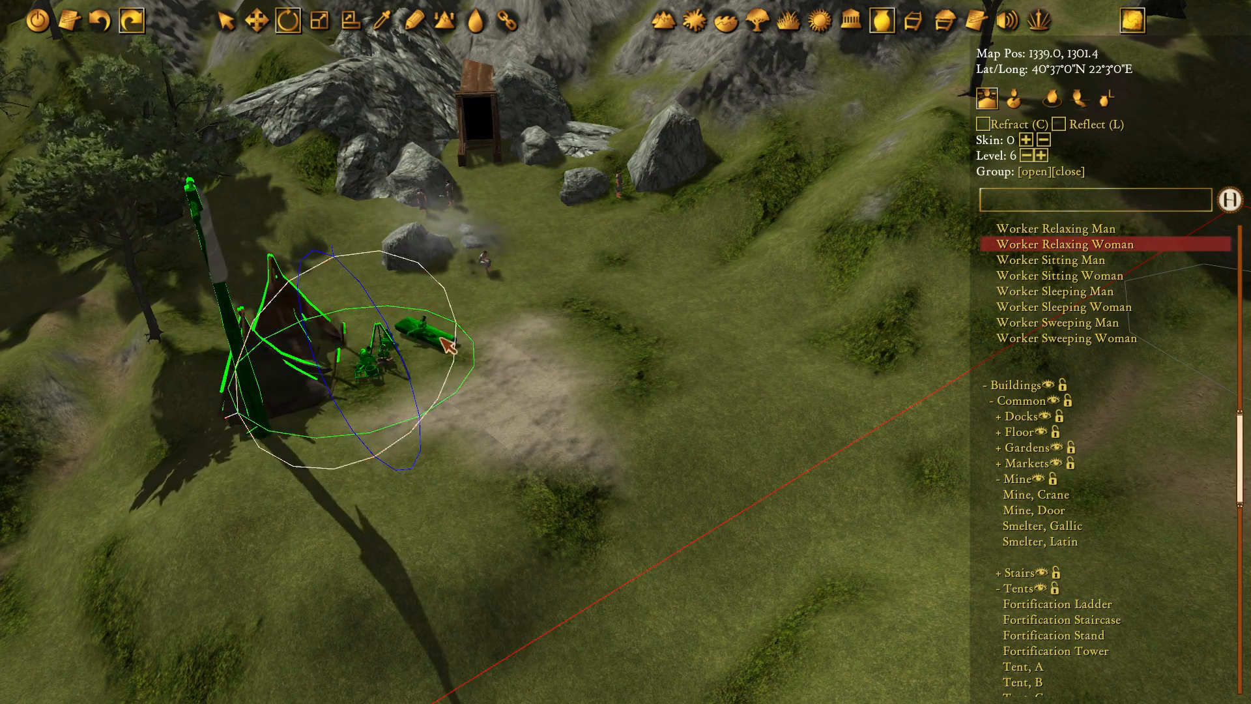
{"action": "key", "text": "w"}
{"action": "left_click_drag", "start_coordinate": [359, 374], "coordinate": [419, 398]}
{"action": "middle_click_drag", "start_coordinate": [418, 399], "coordinate": [449, 427]}
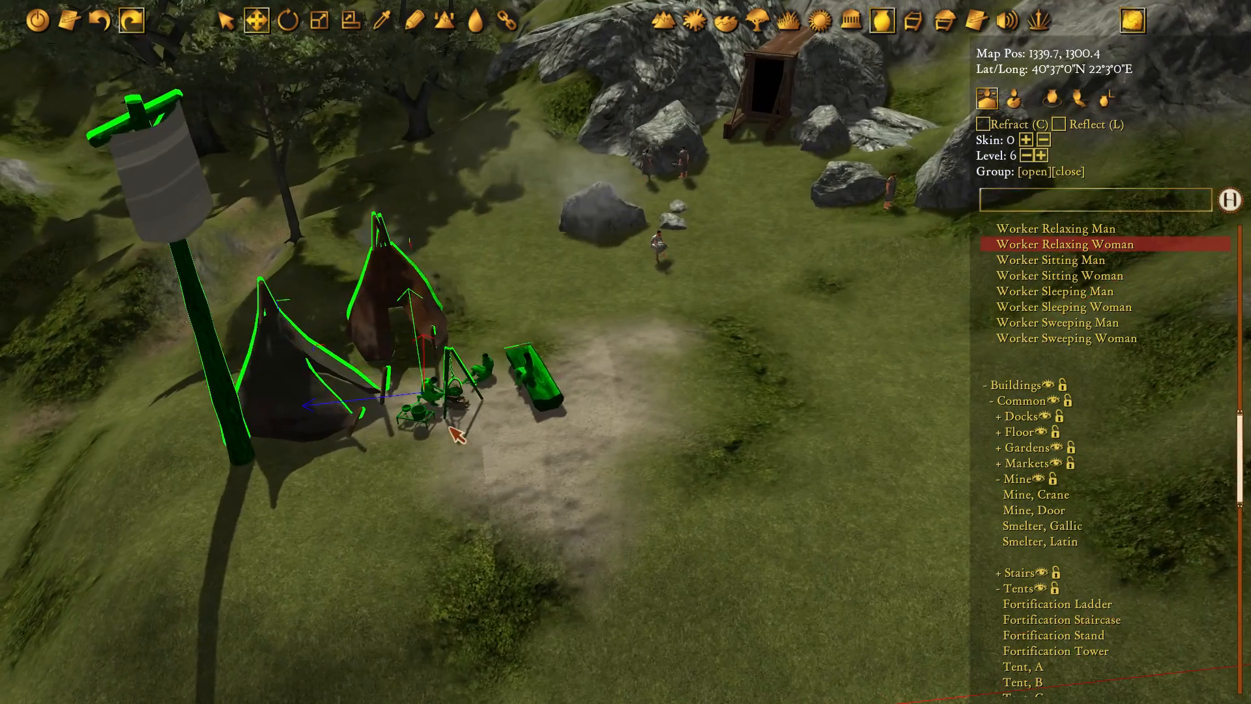
{"action": "left_click", "coordinate": [495, 465]}
Move the relaxing man left behind near the boulder over to the log bench at the campfire
{"action": "middle_click_drag", "start_coordinate": [495, 465], "coordinate": [574, 313]}
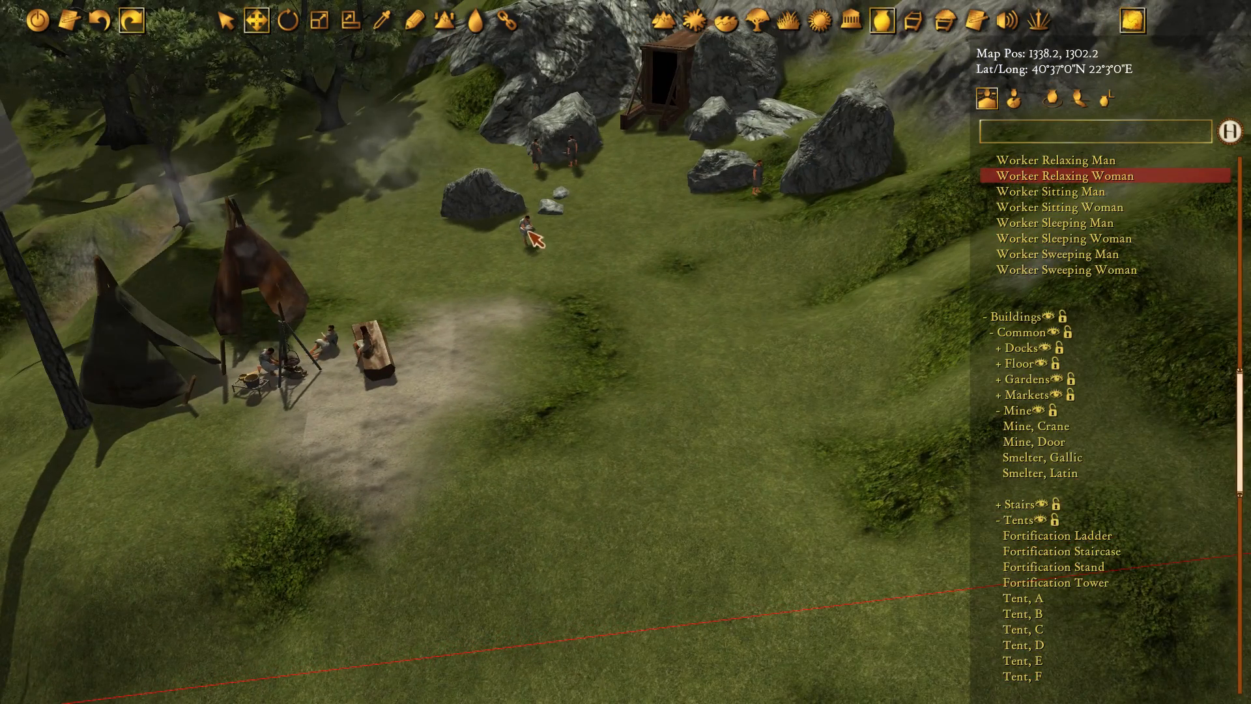
{"action": "scroll", "coordinate": [558, 256], "scroll_direction": "up", "scroll_amount": 2}
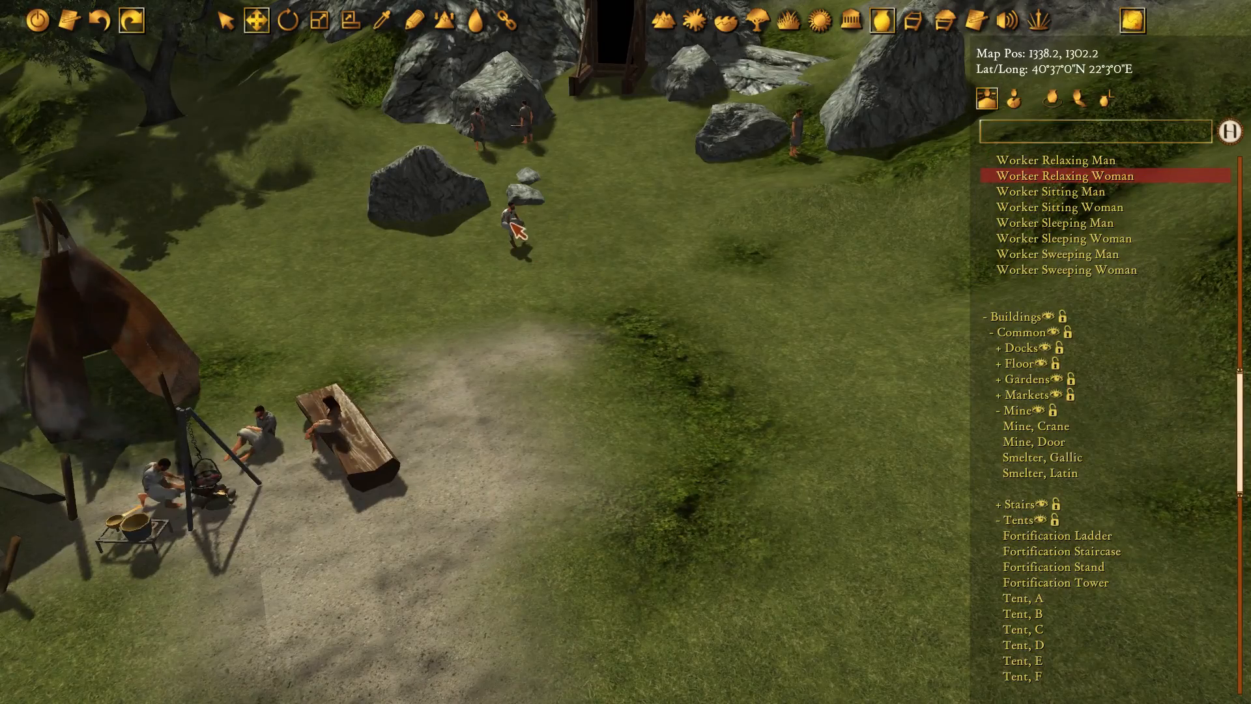
{"action": "middle_click_drag", "start_coordinate": [531, 244], "coordinate": [529, 285]}
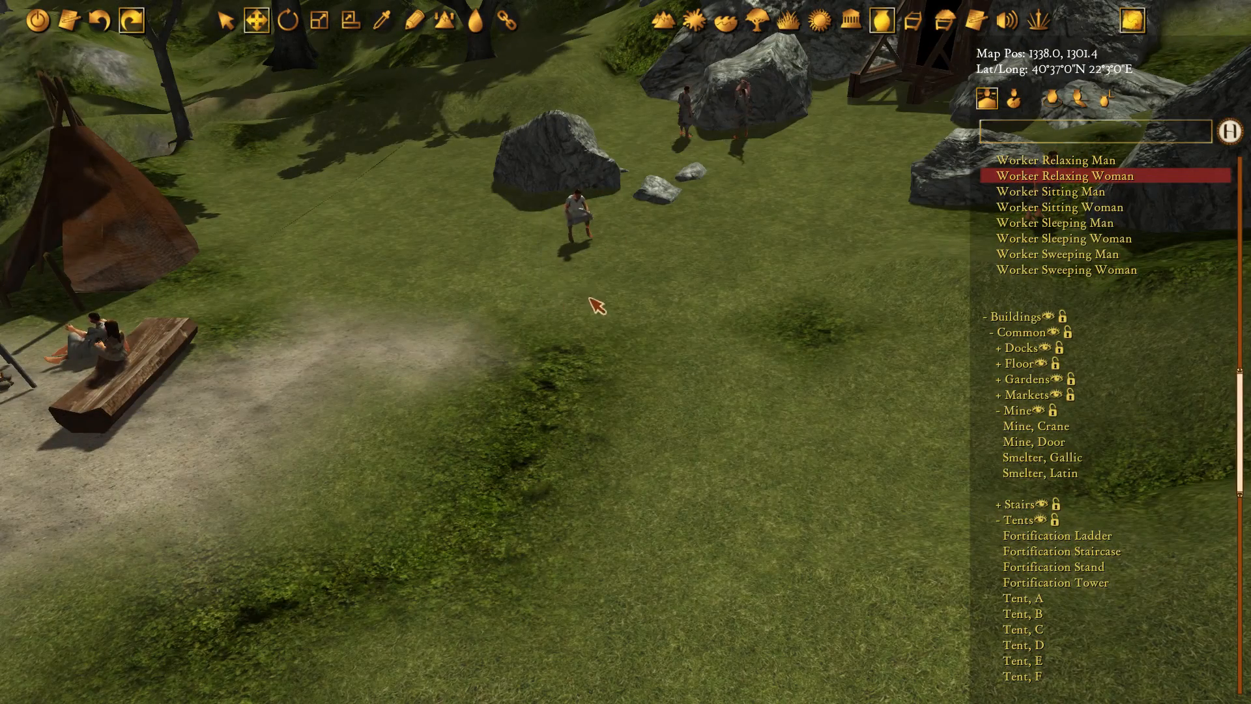
{"action": "left_click", "coordinate": [513, 203]}
{"action": "left_click_drag", "start_coordinate": [578, 224], "coordinate": [241, 380]}
{"action": "middle_click_drag", "start_coordinate": [241, 379], "coordinate": [258, 381]}
{"action": "left_click_drag", "start_coordinate": [258, 381], "coordinate": [658, 287]}
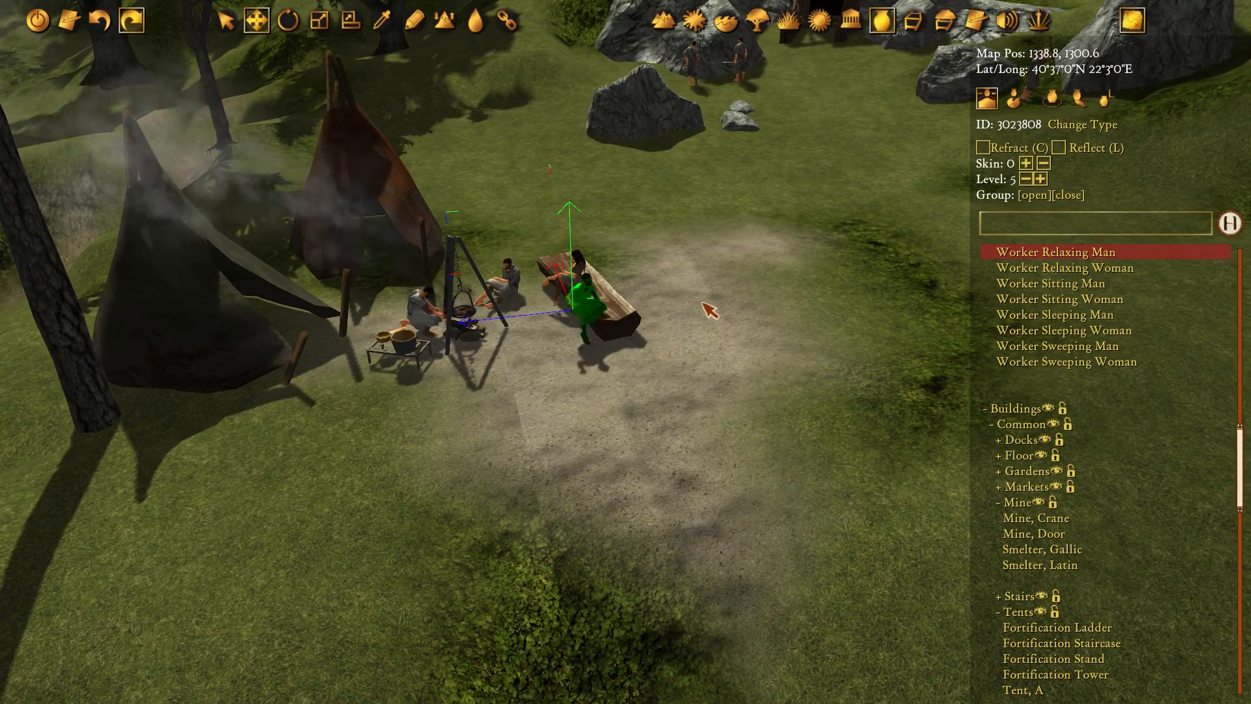
Fine-tune the relaxing man's position so he sits on the log bench beside the seated woman
{"action": "middle_click_drag", "start_coordinate": [674, 332], "coordinate": [577, 395]}
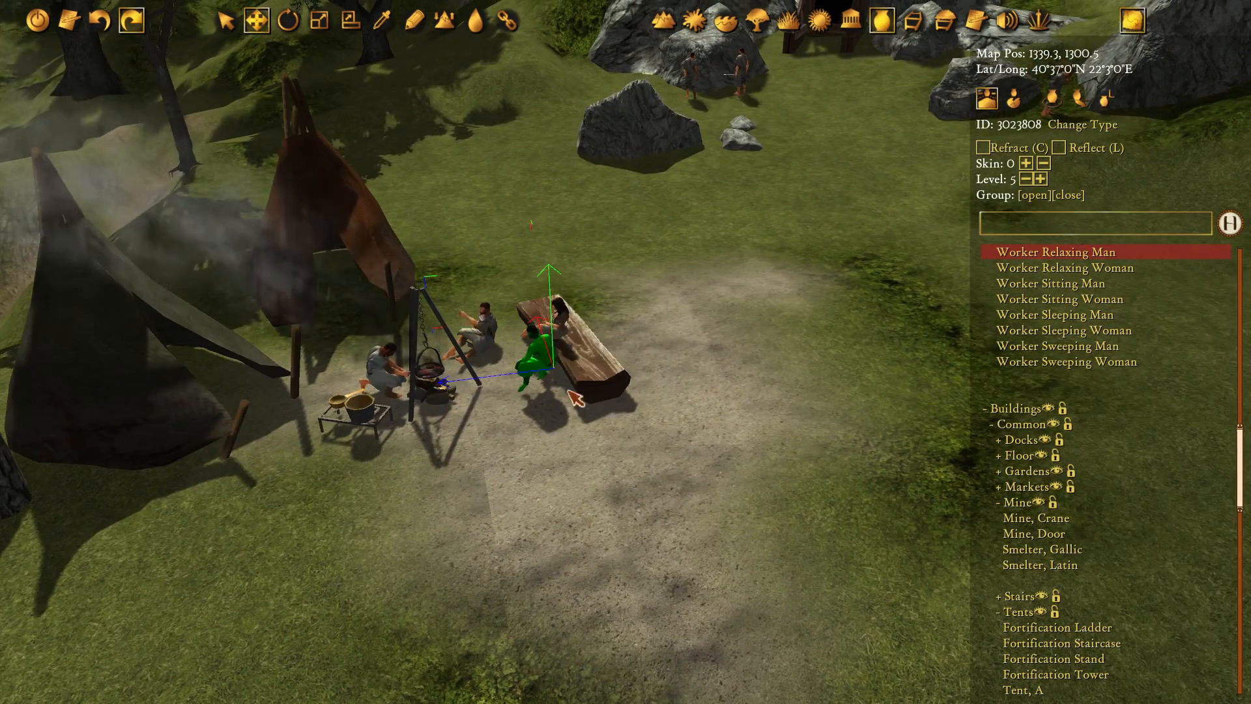
{"action": "scroll", "coordinate": [575, 393], "scroll_direction": "up", "scroll_amount": 3}
{"action": "key", "text": "r"}
{"action": "left_click_drag", "start_coordinate": [614, 442], "coordinate": [602, 182]}
{"action": "key", "text": "w"}
{"action": "left_click_drag", "start_coordinate": [550, 366], "coordinate": [609, 345]}
{"action": "left_click_drag", "start_coordinate": [606, 275], "coordinate": [594, 277]}
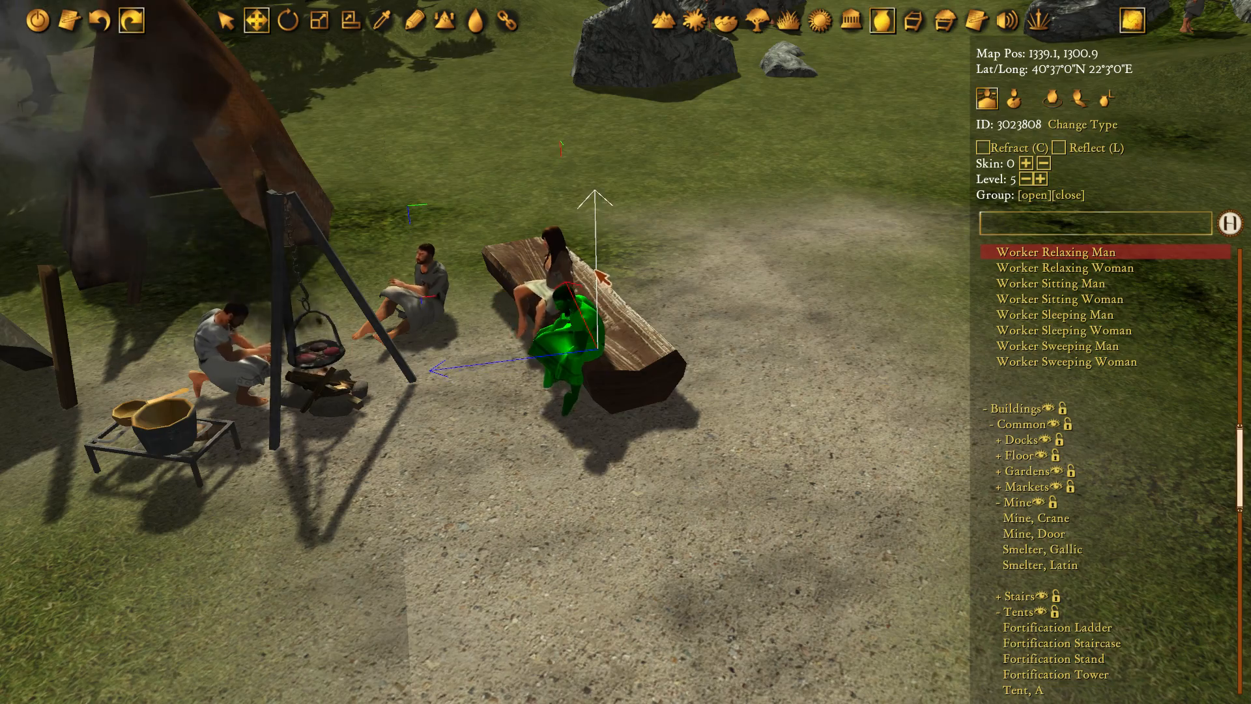
{"action": "left_click", "coordinate": [649, 417]}
Try moving the miner beside the boulder near the mine door, and undo the move
{"action": "scroll", "coordinate": [649, 417], "scroll_direction": "down", "scroll_amount": 8}
{"action": "left_click_drag", "start_coordinate": [649, 417], "coordinate": [436, 400]}
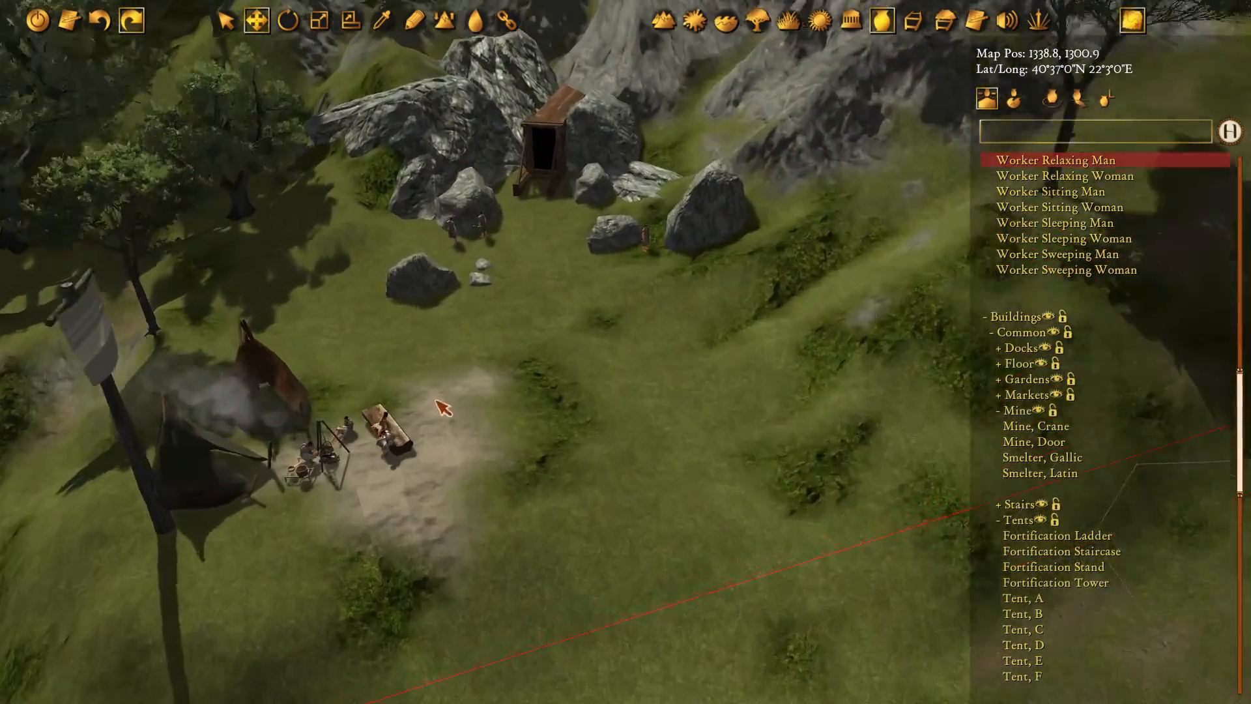
{"action": "scroll", "coordinate": [530, 279], "scroll_direction": "up", "scroll_amount": 6}
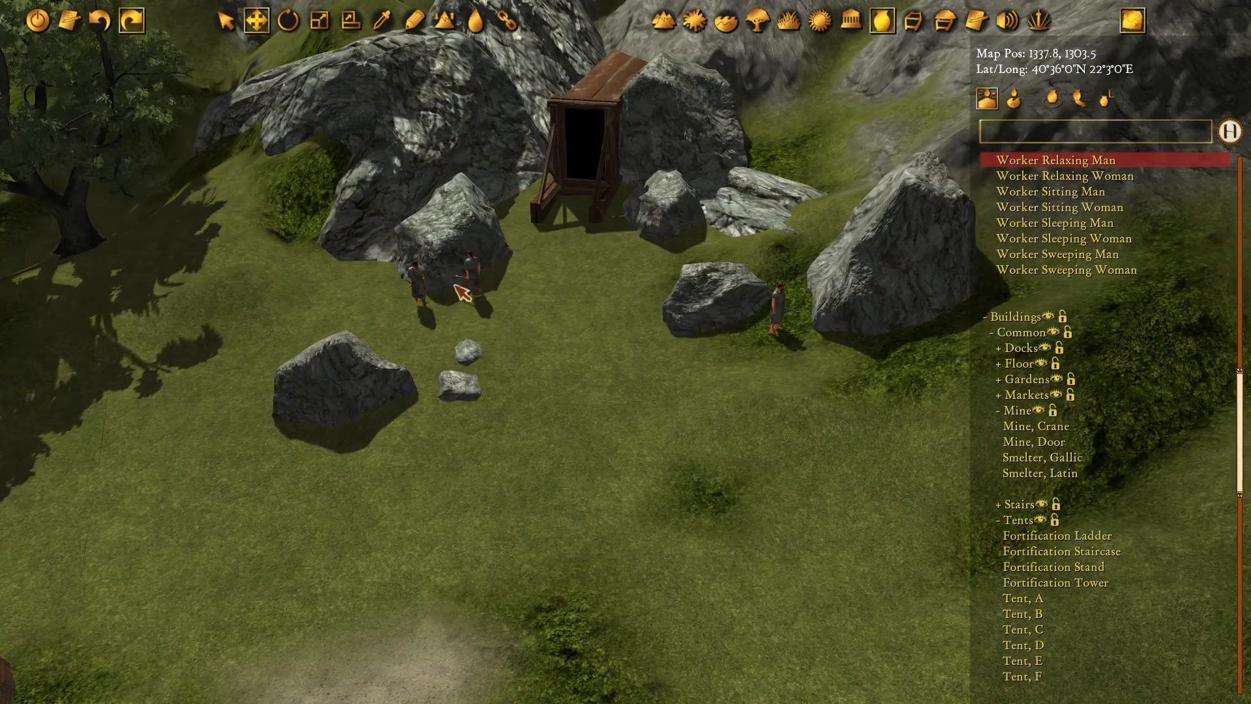
{"action": "left_click", "coordinate": [472, 280]}
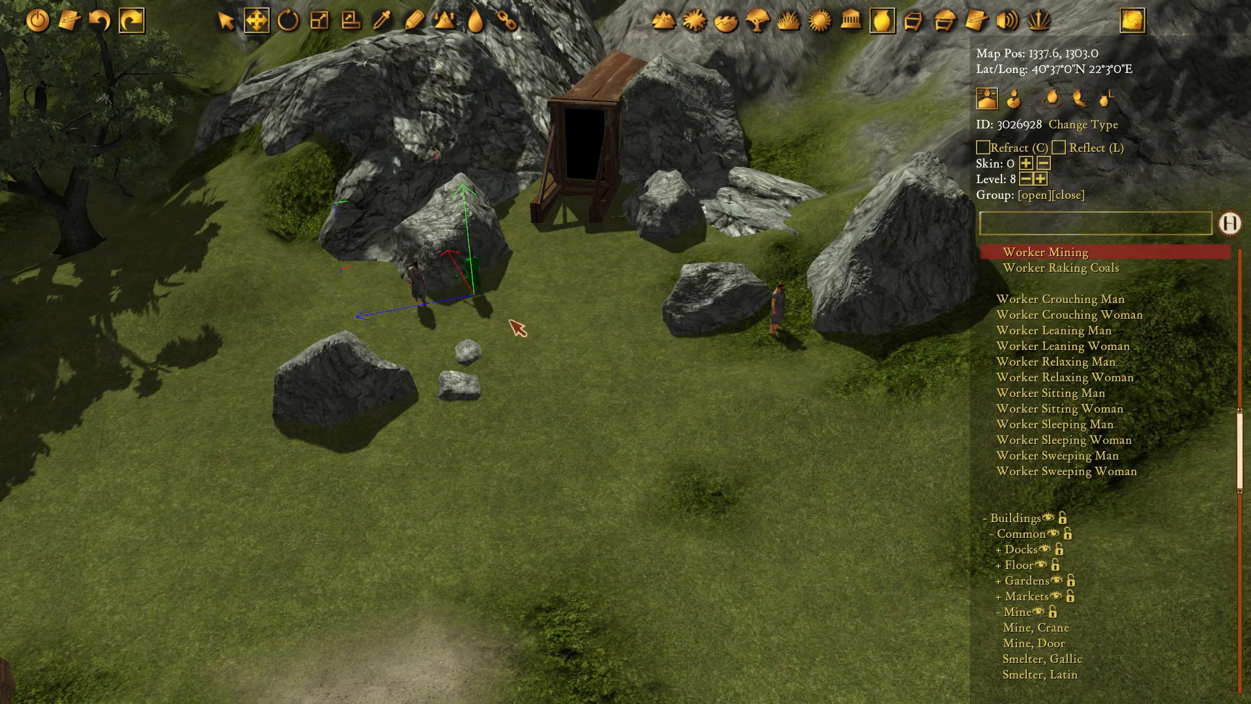
{"action": "left_click_drag", "start_coordinate": [512, 321], "coordinate": [591, 385]}
{"action": "scroll", "coordinate": [573, 365], "scroll_direction": "up", "scroll_amount": 4}
{"action": "left_click", "coordinate": [461, 278]}
{"action": "middle_click_drag", "start_coordinate": [463, 280], "coordinate": [424, 293]}
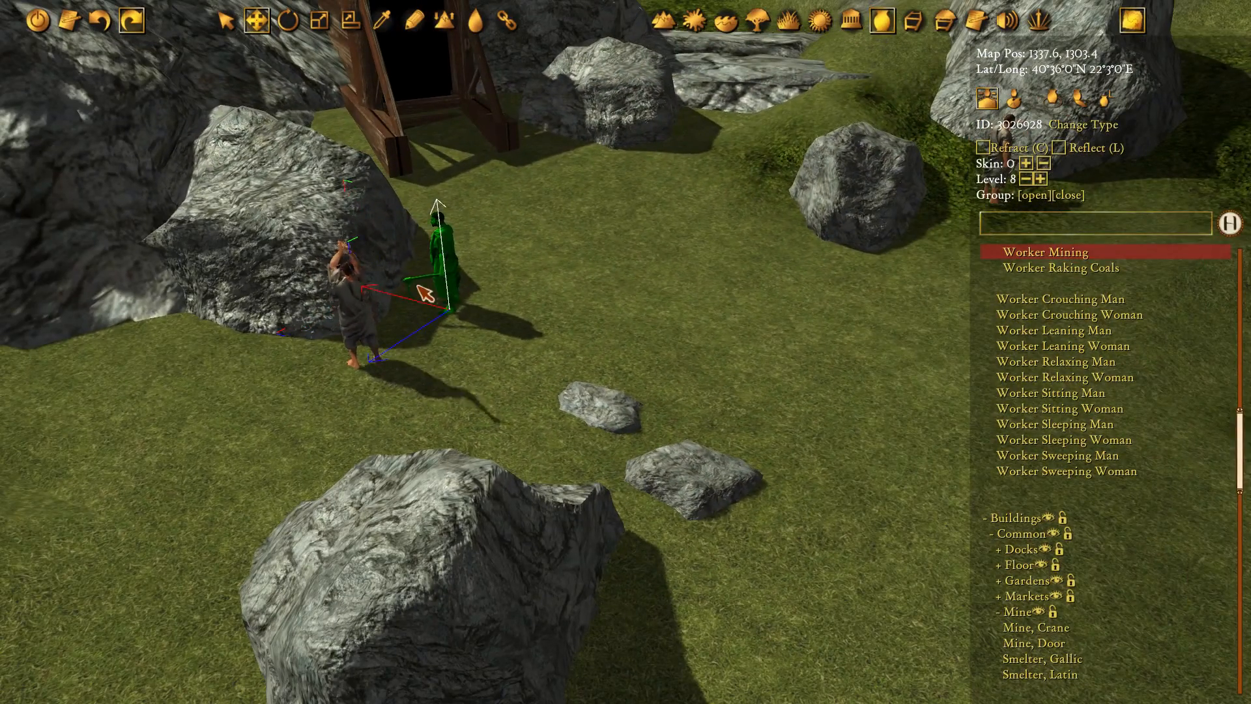
{"action": "left_click_drag", "start_coordinate": [463, 233], "coordinate": [449, 148]}
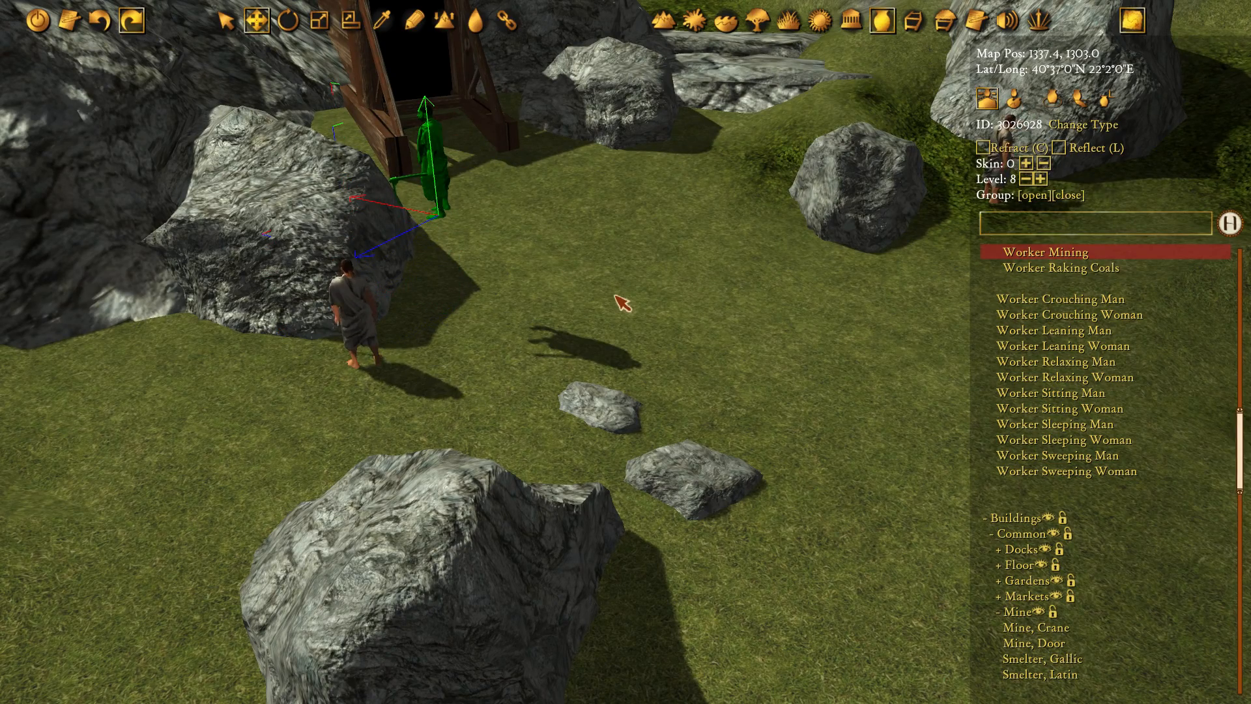
{"action": "key", "text": "ctrl+z"}
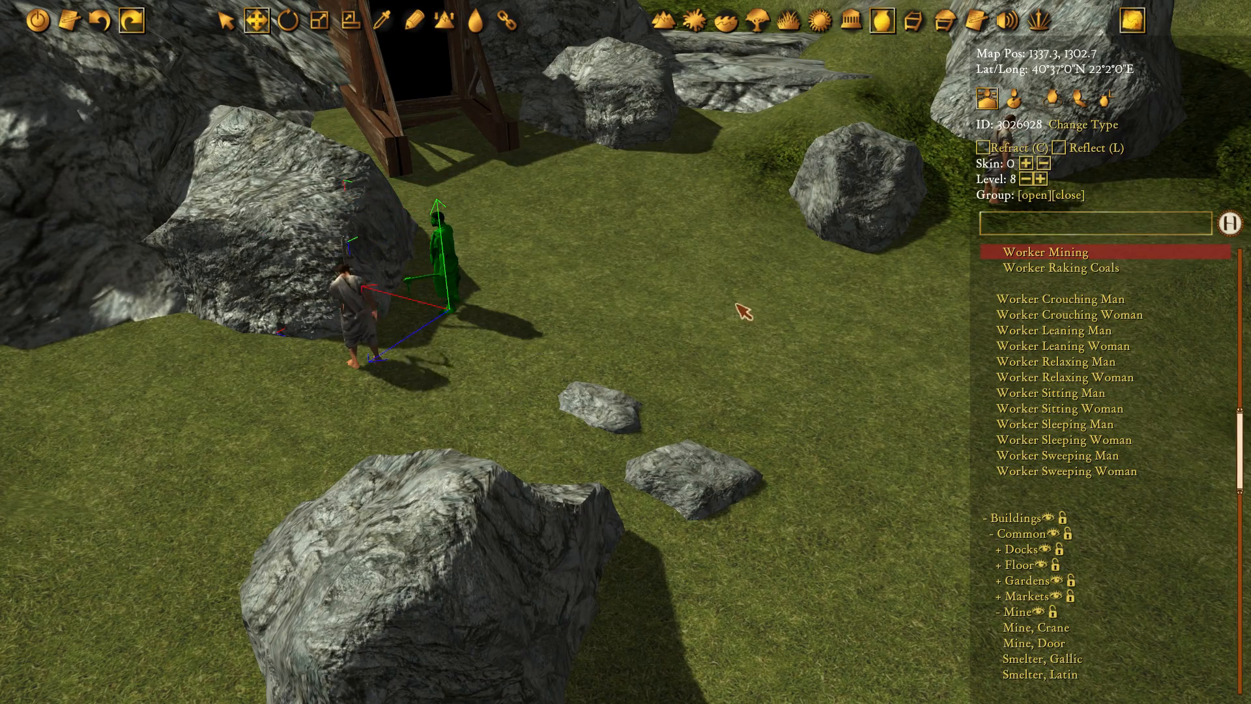
Examine the layout of the mine and camp from different distances, including the small rock near the lone miner
{"action": "scroll", "coordinate": [743, 312], "scroll_direction": "down", "scroll_amount": 3}
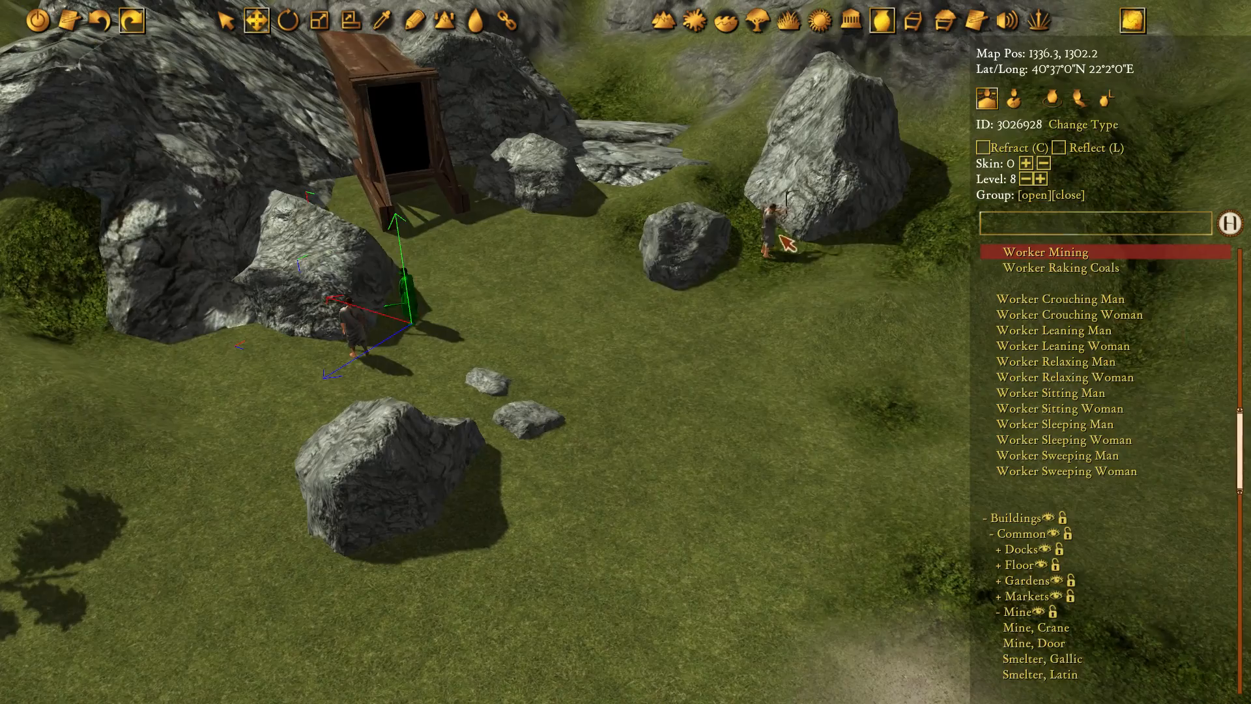
{"action": "left_click", "coordinate": [694, 255]}
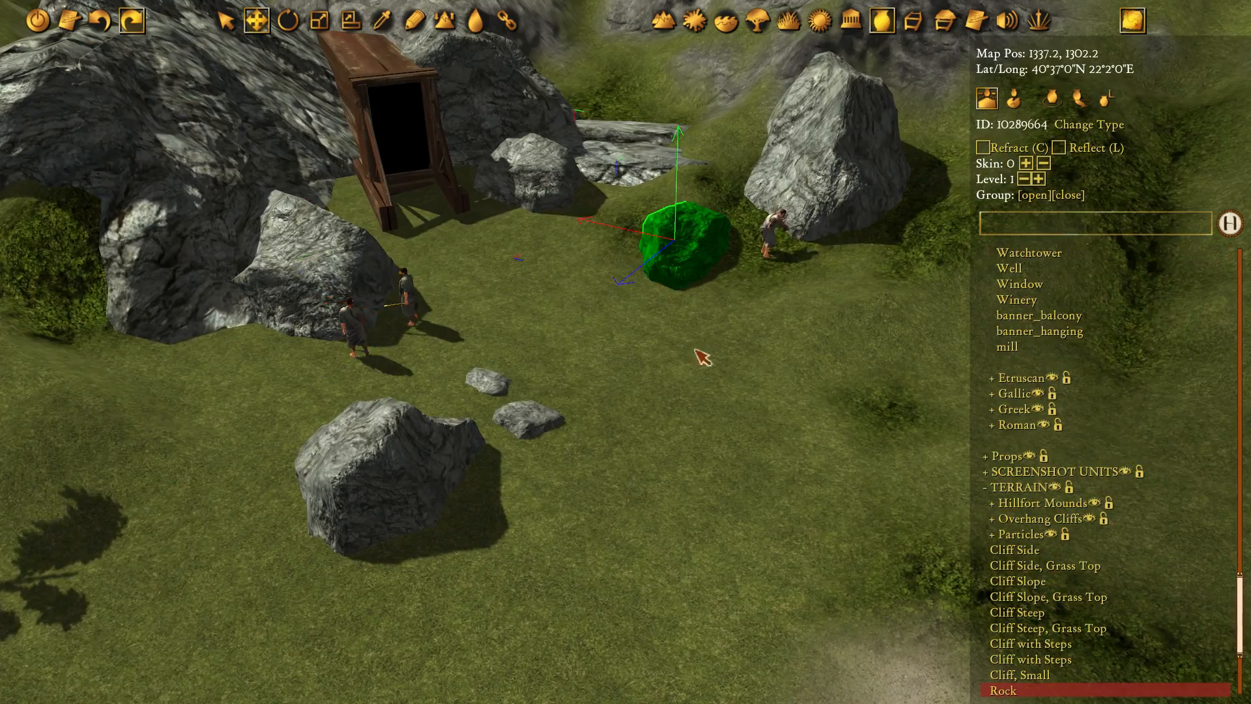
{"action": "scroll", "coordinate": [611, 415], "scroll_direction": "down", "scroll_amount": 3}
{"action": "middle_click_drag", "start_coordinate": [623, 428], "coordinate": [467, 241]}
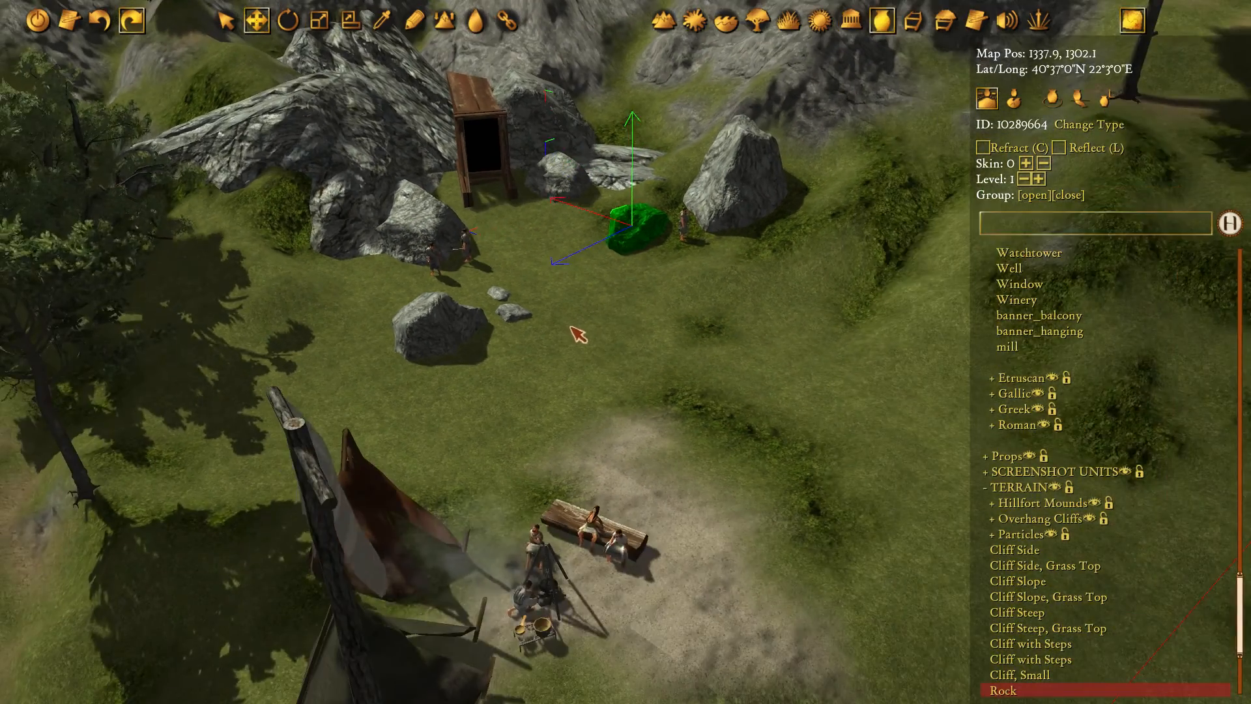
{"action": "left_click", "coordinate": [596, 346]}
{"action": "scroll", "coordinate": [612, 355], "scroll_direction": "down", "scroll_amount": 5}
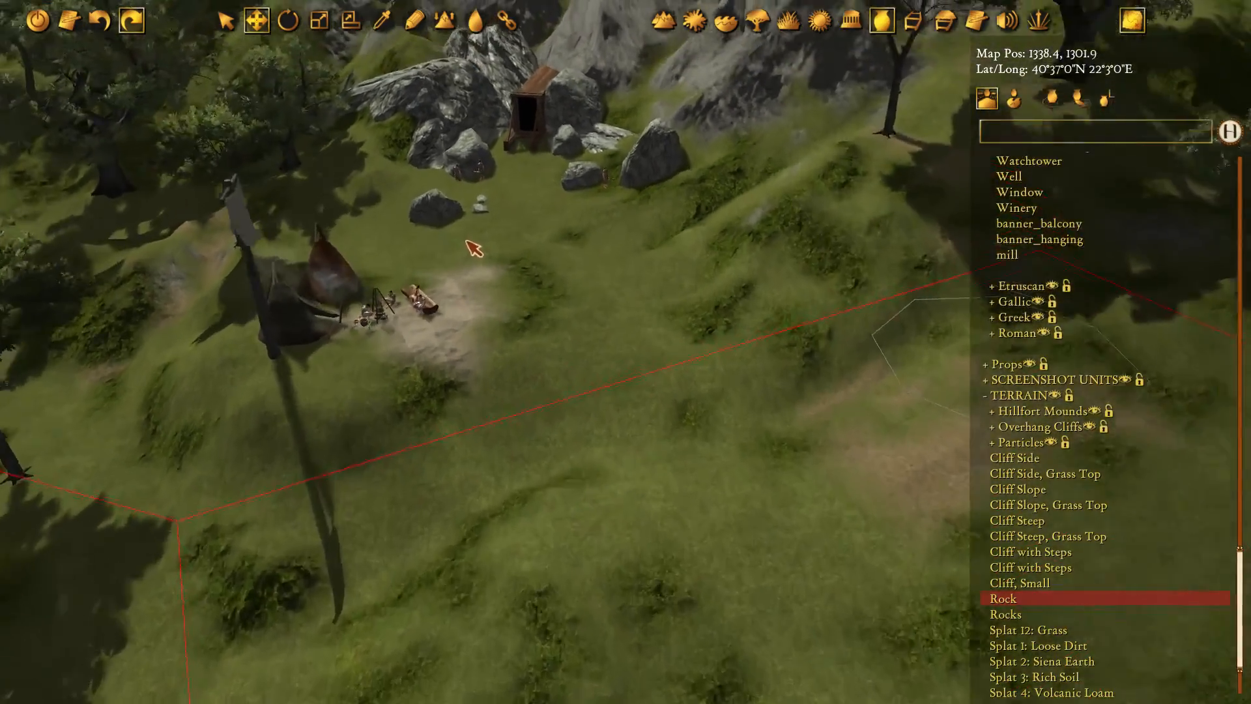
{"action": "scroll", "coordinate": [482, 313], "scroll_direction": "up", "scroll_amount": 5}
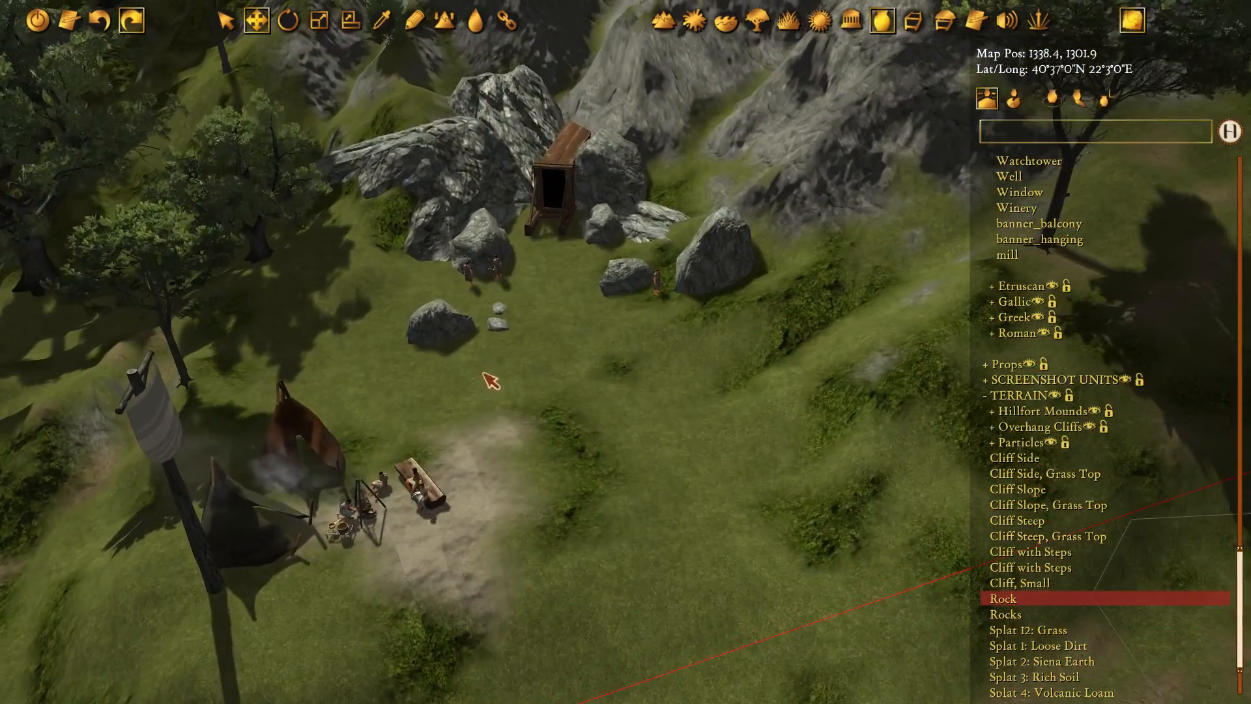
{"action": "scroll", "coordinate": [502, 396], "scroll_direction": "up", "scroll_amount": 3}
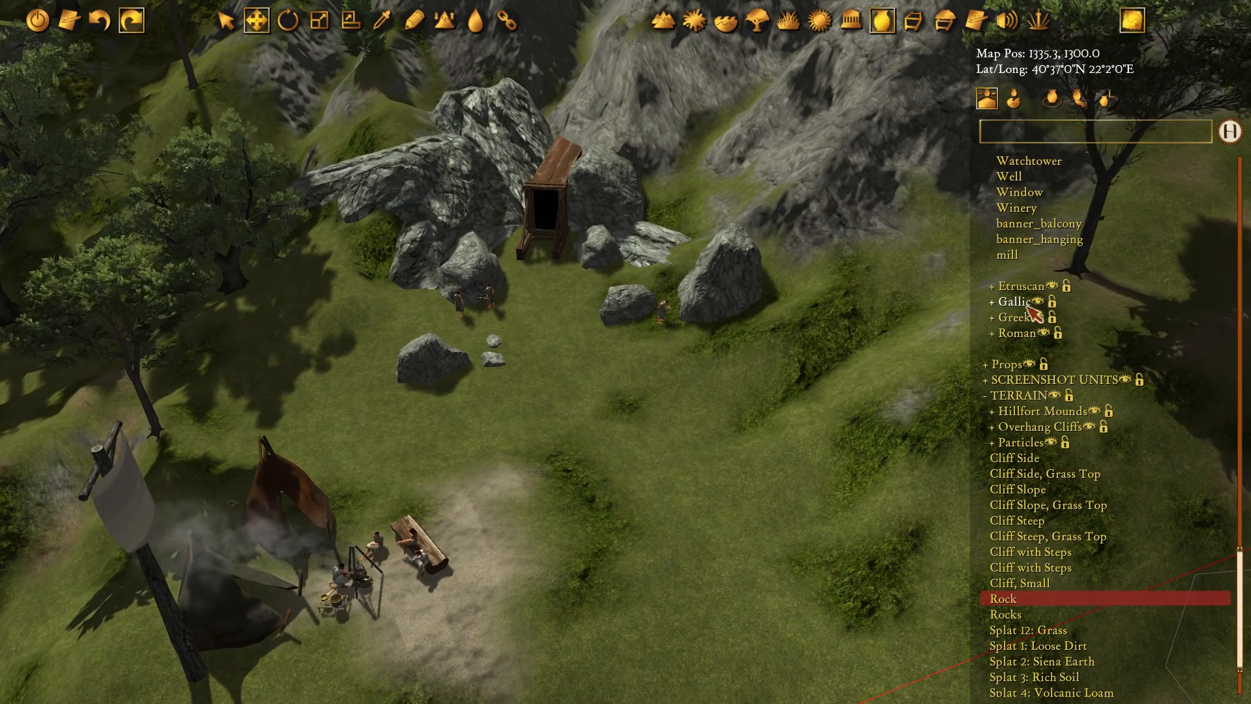
Search the object list for "crane"
{"action": "left_click", "coordinate": [1048, 133]}
{"action": "type", "text": "crane"}
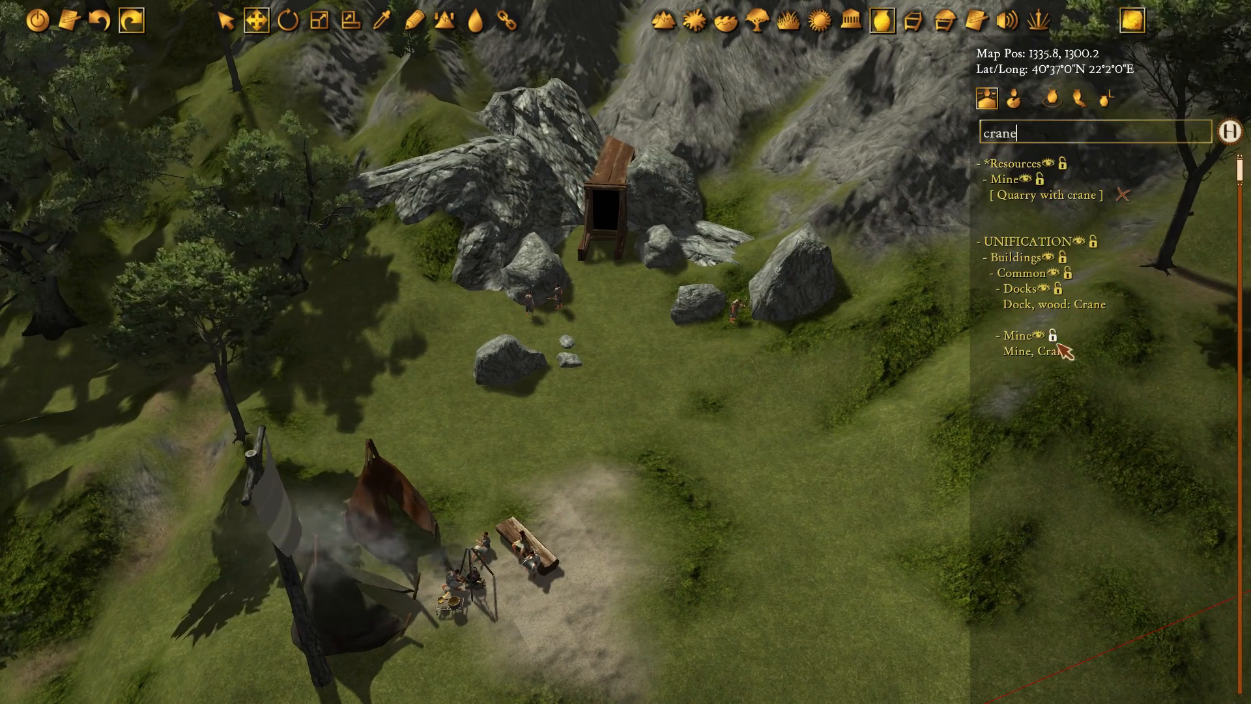
Place a Mine, Crane object on the grass beside the large cliff, on the tree side of the mine door
{"action": "left_click", "coordinate": [1040, 355]}
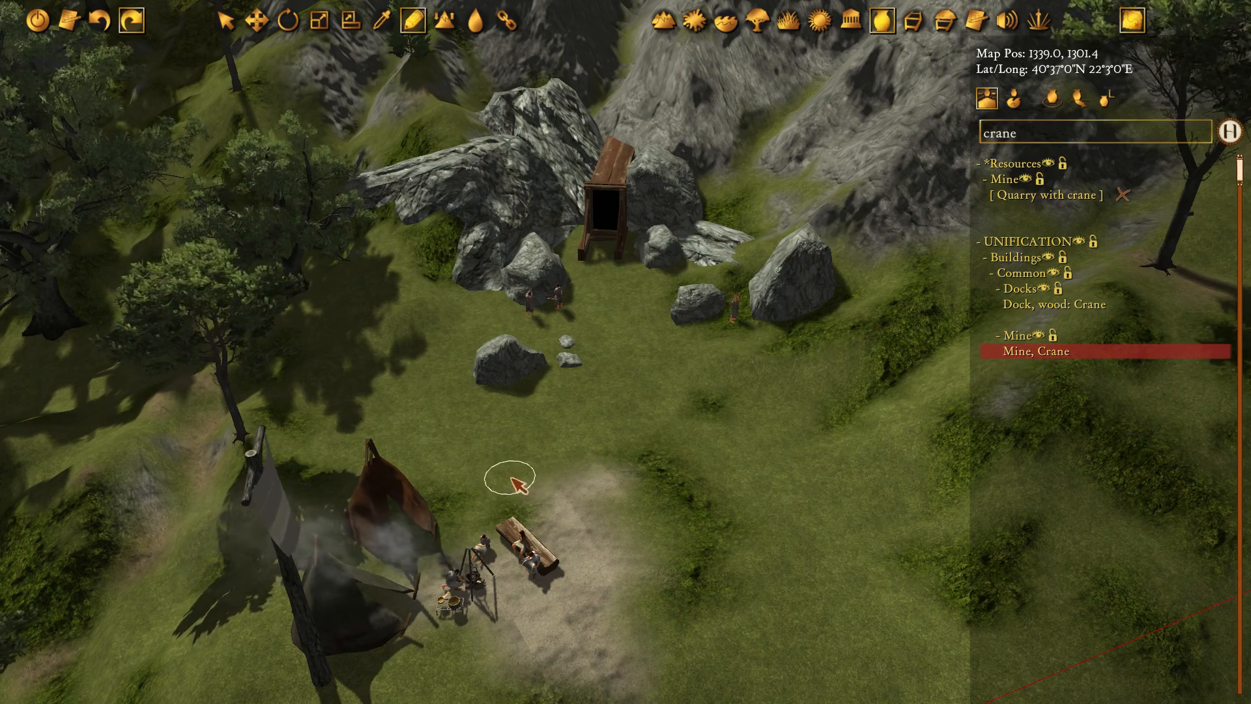
{"action": "middle_click_drag", "start_coordinate": [512, 479], "coordinate": [535, 392]}
{"action": "scroll", "coordinate": [535, 393], "scroll_direction": "up", "scroll_amount": 2}
{"action": "middle_click_drag", "start_coordinate": [695, 420], "coordinate": [697, 385]}
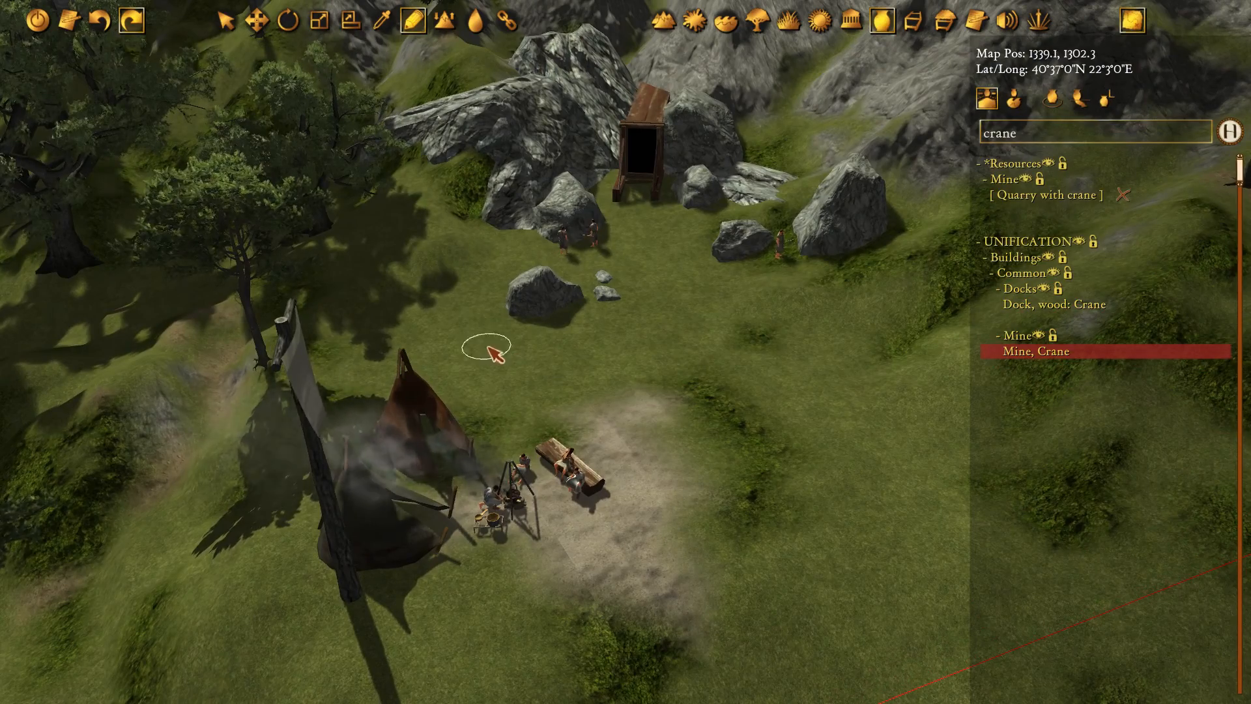
{"action": "left_click", "coordinate": [423, 238]}
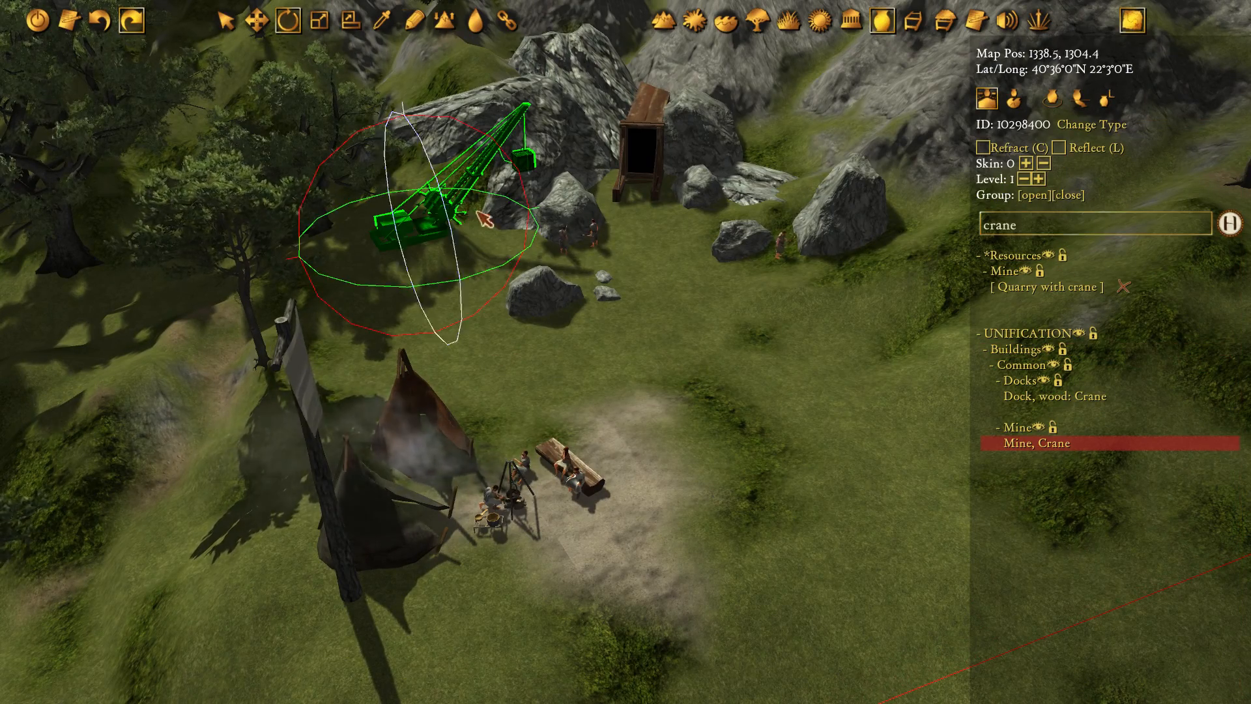
Rotate the crane so its boom reaches toward the mine boulders and fine-tune its position beside the cliff
{"action": "left_click_drag", "start_coordinate": [501, 276], "coordinate": [324, 129]}
{"action": "key", "text": "w"}
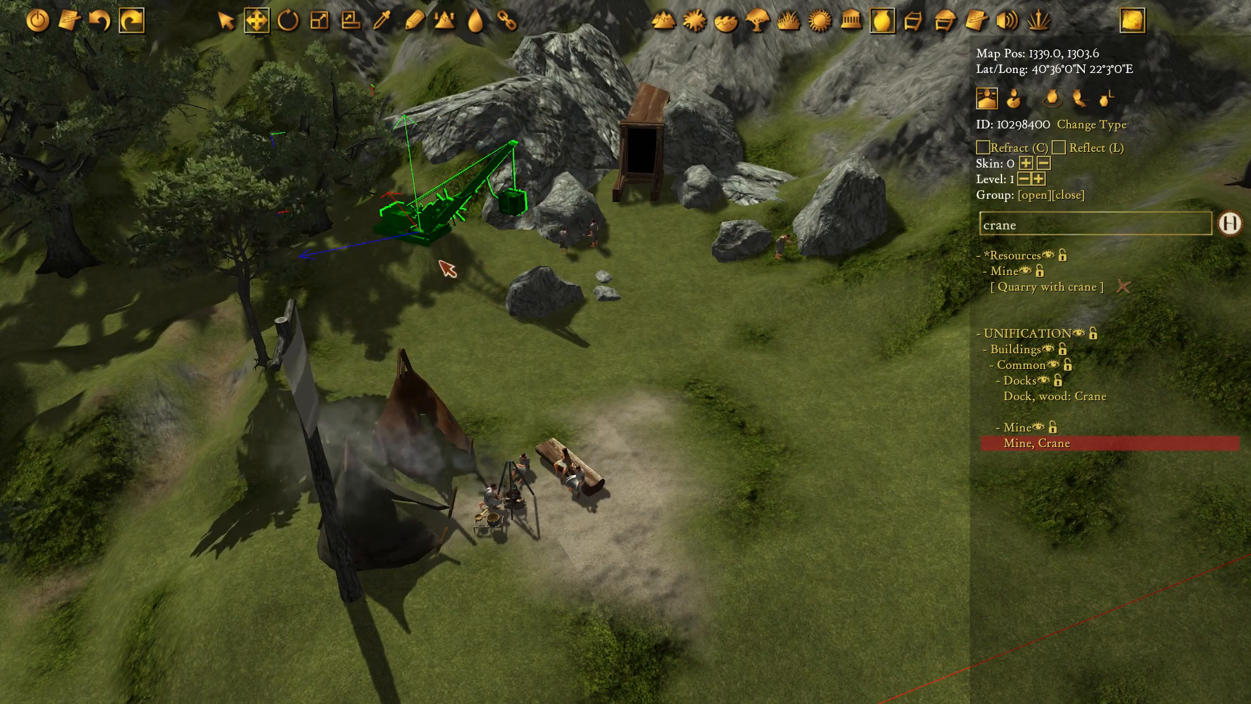
{"action": "mouse_move", "coordinate": [430, 251]}
{"action": "left_mouse_down"}
{"action": "mouse_move", "coordinate": [423, 228]}
{"action": "mouse_move", "coordinate": [432, 232]}
{"action": "left_mouse_up"}
{"action": "scroll", "coordinate": [427, 174], "scroll_direction": "up", "scroll_amount": 3}
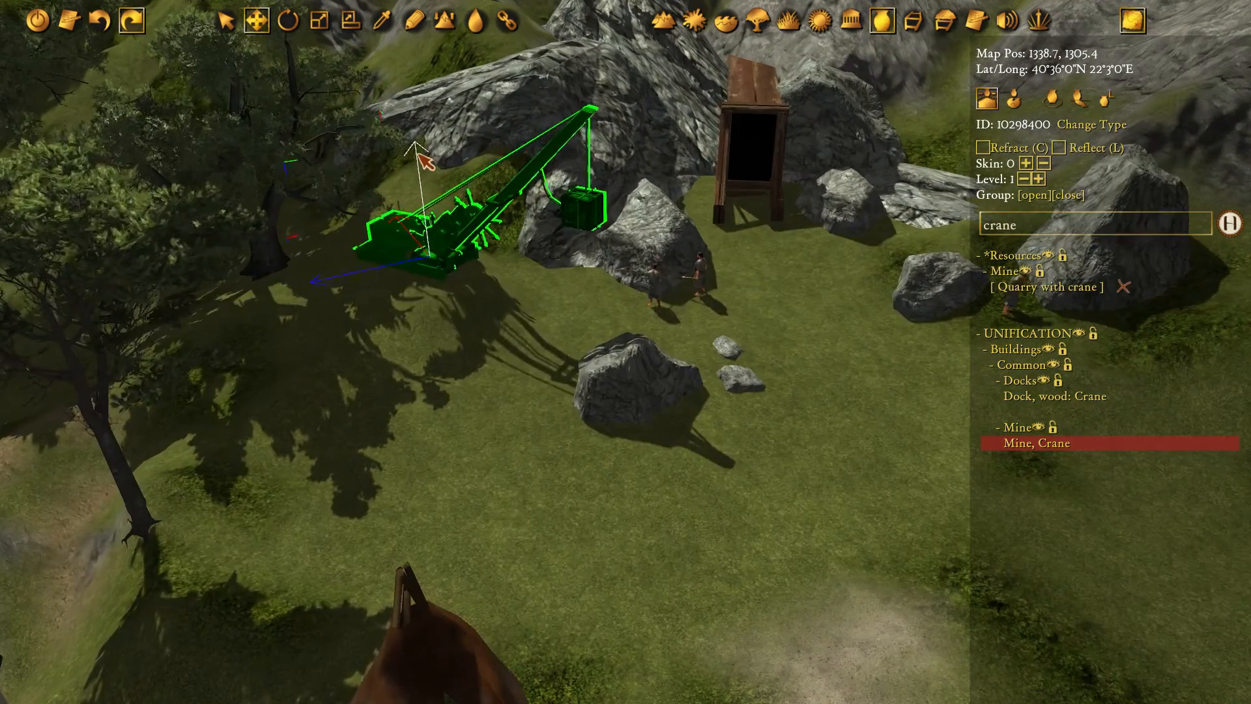
{"action": "scroll", "coordinate": [495, 287], "scroll_direction": "down", "scroll_amount": 3}
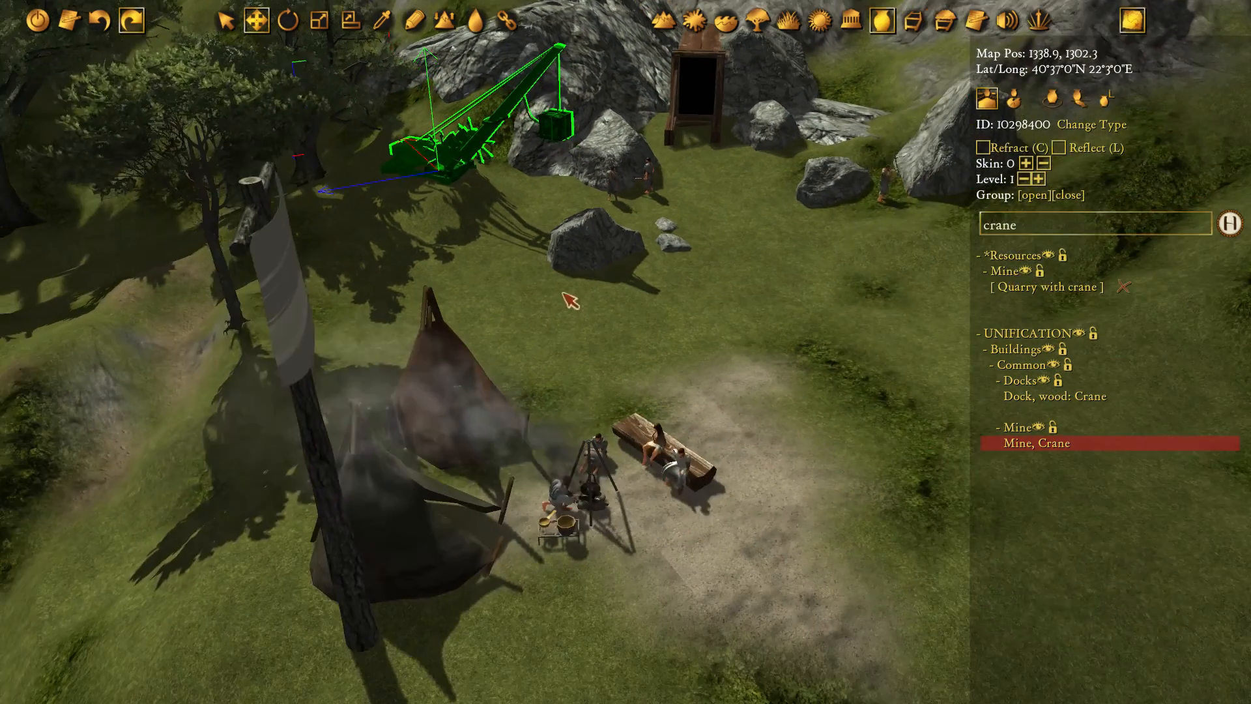
Find "smel" in the object list and place the Smelter with worker raking group between the tents and the boulder
{"action": "left_click", "coordinate": [1208, 225]}
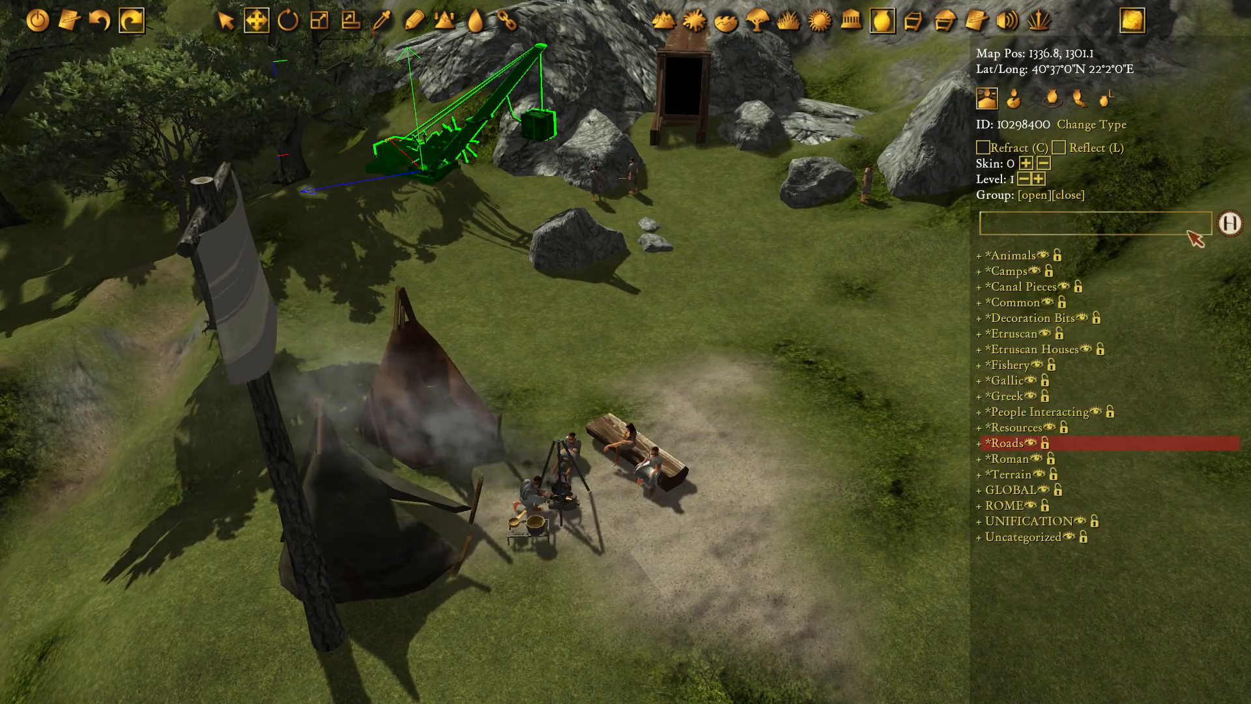
{"action": "type", "text": "smel"}
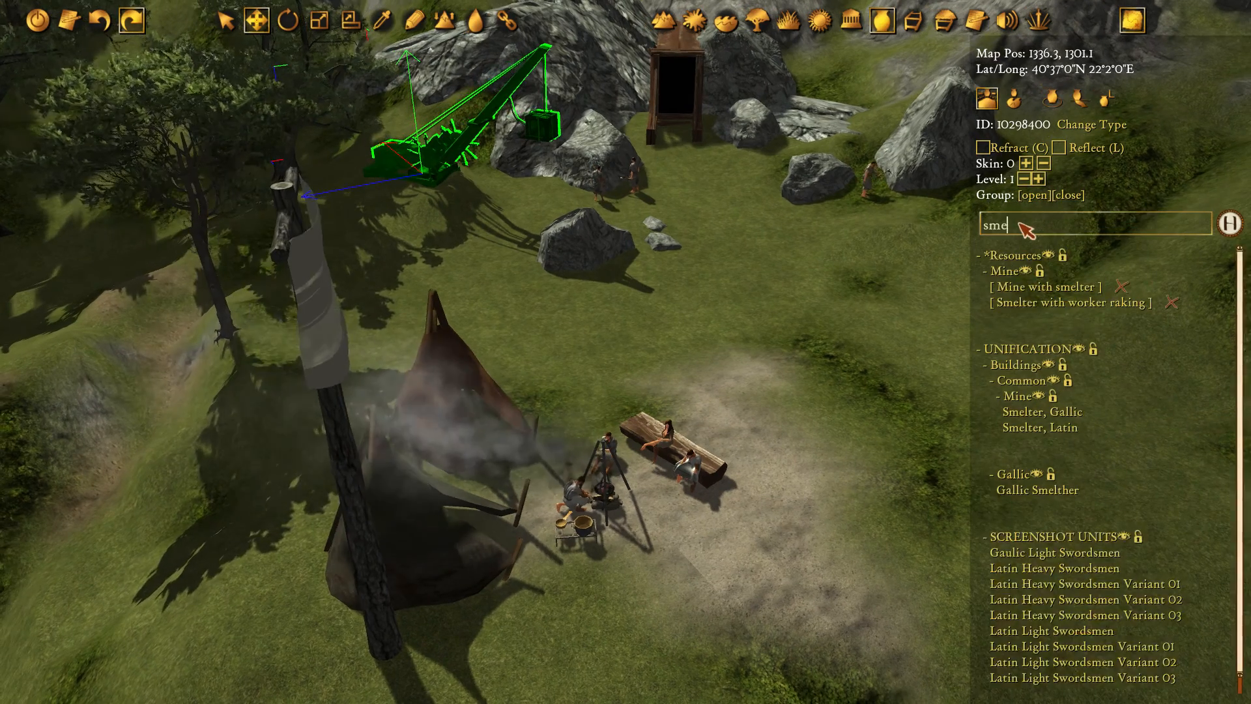
{"action": "left_click", "coordinate": [1053, 308]}
{"action": "scroll", "coordinate": [599, 303], "scroll_direction": "down", "scroll_amount": 2}
{"action": "left_click", "coordinate": [598, 303]}
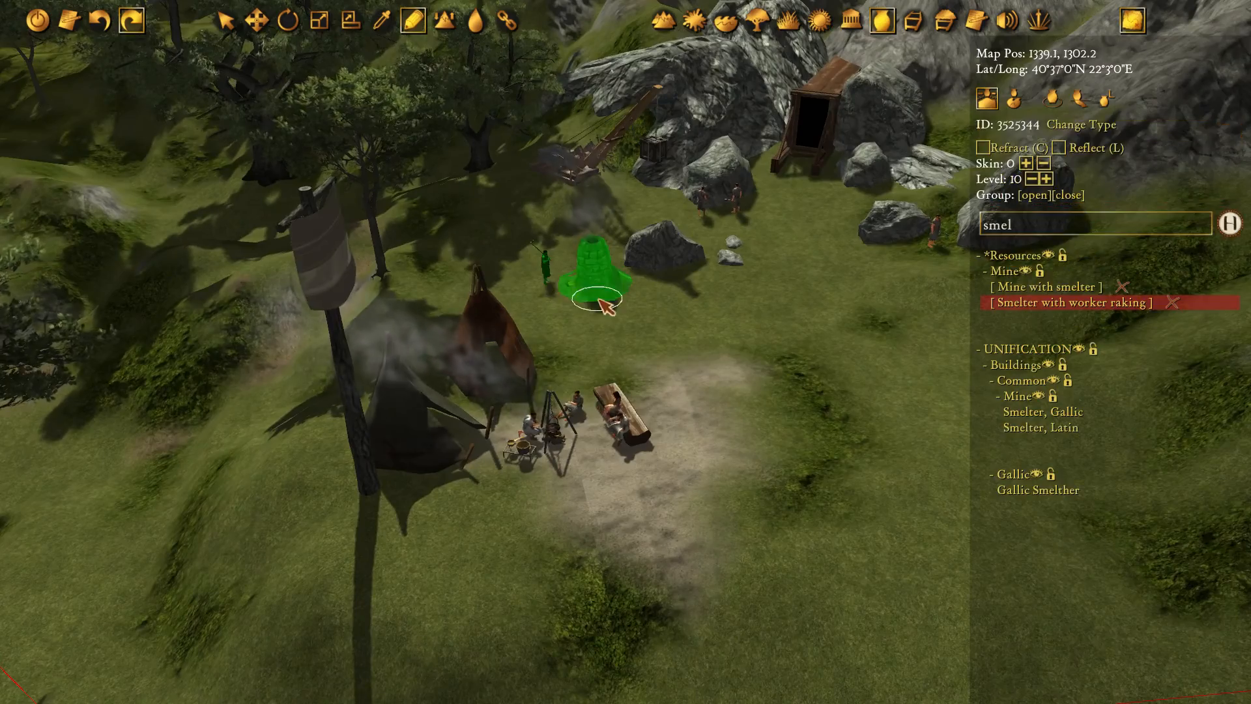
Rotate the smelter group so its worker stands on the boulder side, and shift it between the crane and the brown tent
{"action": "scroll", "coordinate": [613, 289], "scroll_direction": "up", "scroll_amount": 3}
{"action": "key", "text": "e"}
{"action": "left_click_drag", "start_coordinate": [654, 322], "coordinate": [335, 287]}
{"action": "middle_click_drag", "start_coordinate": [658, 317], "coordinate": [595, 275]}
{"action": "scroll", "coordinate": [595, 275], "scroll_direction": "up", "scroll_amount": 1}
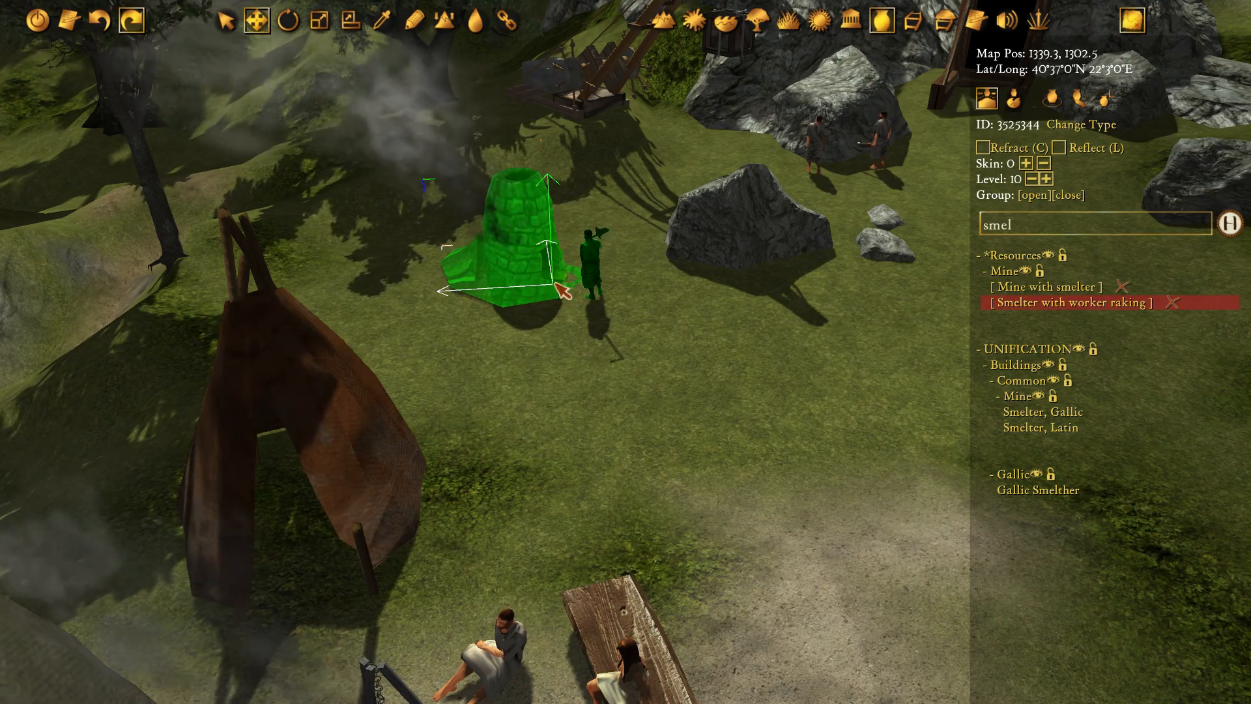
{"action": "middle_click_drag", "start_coordinate": [555, 284], "coordinate": [563, 285]}
{"action": "scroll", "coordinate": [563, 285], "scroll_direction": "down", "scroll_amount": 1}
{"action": "left_click", "coordinate": [661, 376]}
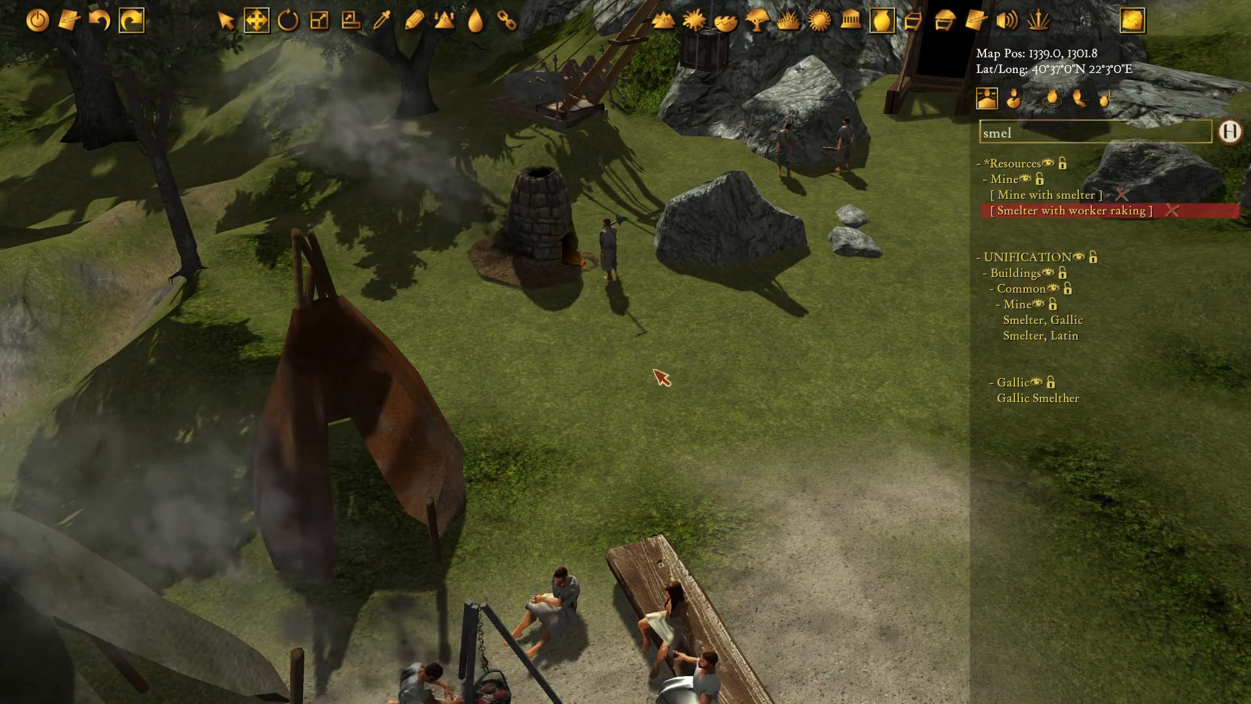
Ungroup the smelter from its worker and place a duplicate Smelter, Gallic between it and the brown tent
{"action": "left_click", "coordinate": [564, 271]}
{"action": "key", "text": "ctrl+shift+g"}
{"action": "left_click", "coordinate": [629, 356]}
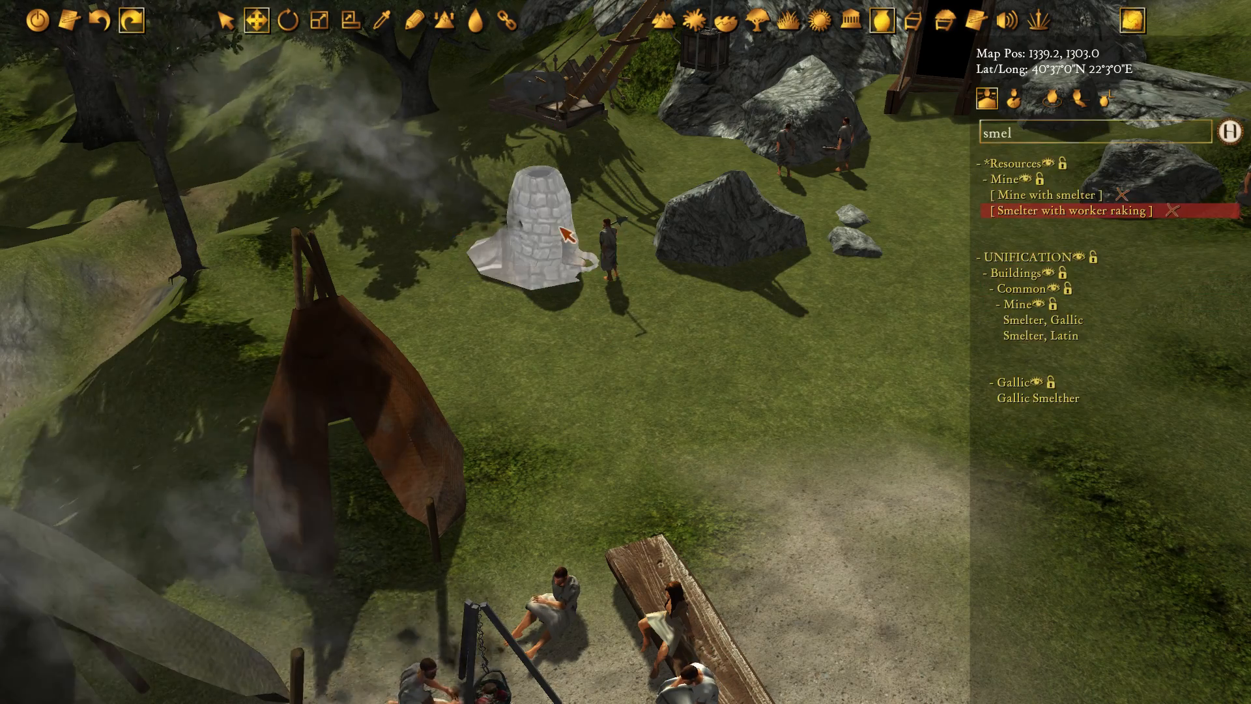
{"action": "left_click", "coordinate": [561, 230]}
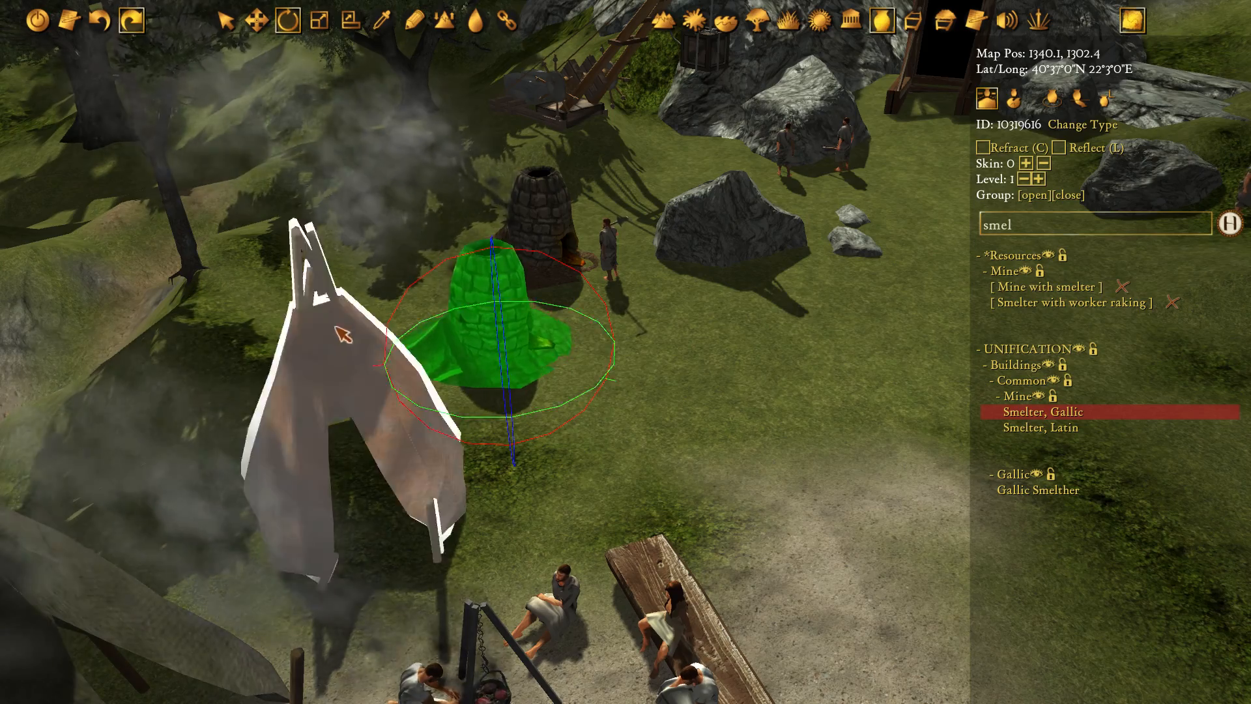
{"action": "key", "text": "w"}
{"action": "middle_click_drag", "start_coordinate": [508, 398], "coordinate": [605, 433]}
{"action": "scroll", "coordinate": [605, 433], "scroll_direction": "down", "scroll_amount": 1}
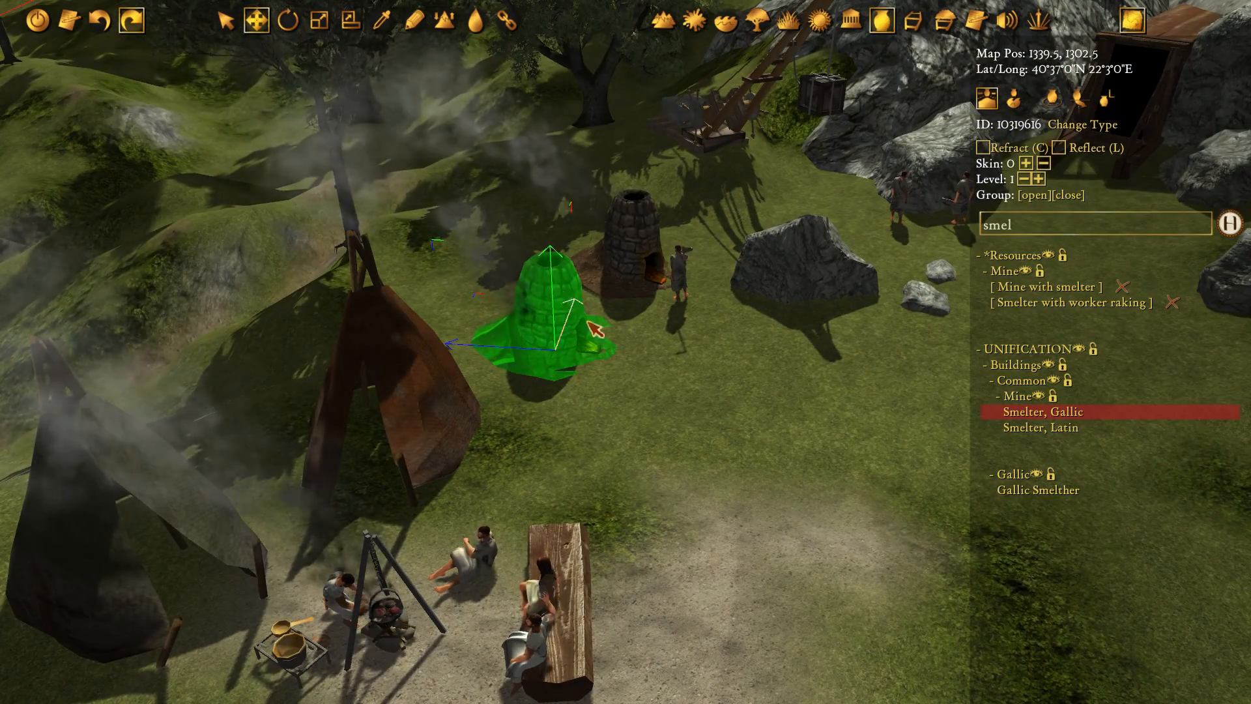
{"action": "left_click", "coordinate": [710, 412]}
Lower the smelter beside the raking worker slightly and shift the duplicate smelter a little away from the brown tent
{"action": "mouse_move", "coordinate": [710, 412]}
{"action": "middle_mouse_down"}
{"action": "mouse_move", "coordinate": [669, 400]}
{"action": "mouse_move", "coordinate": [704, 403]}
{"action": "middle_mouse_up"}
{"action": "left_click", "coordinate": [619, 412]}
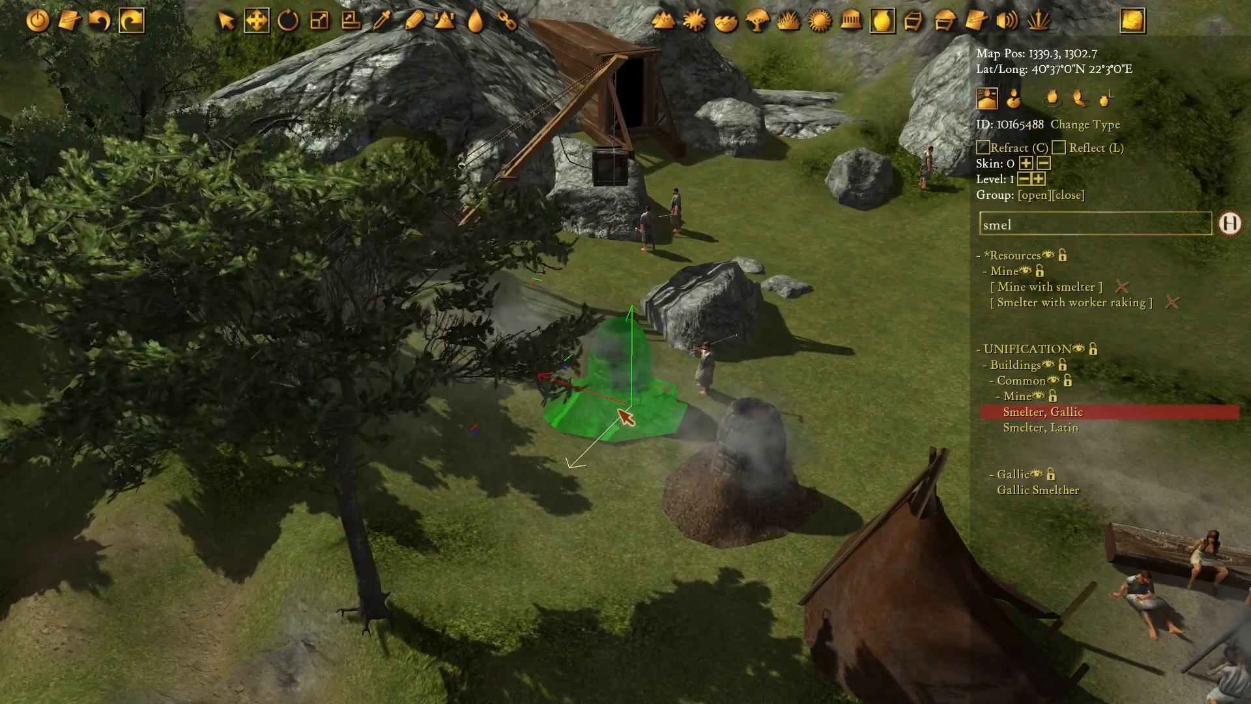
{"action": "left_click_drag", "start_coordinate": [637, 329], "coordinate": [638, 335]}
{"action": "left_click", "coordinate": [840, 380]}
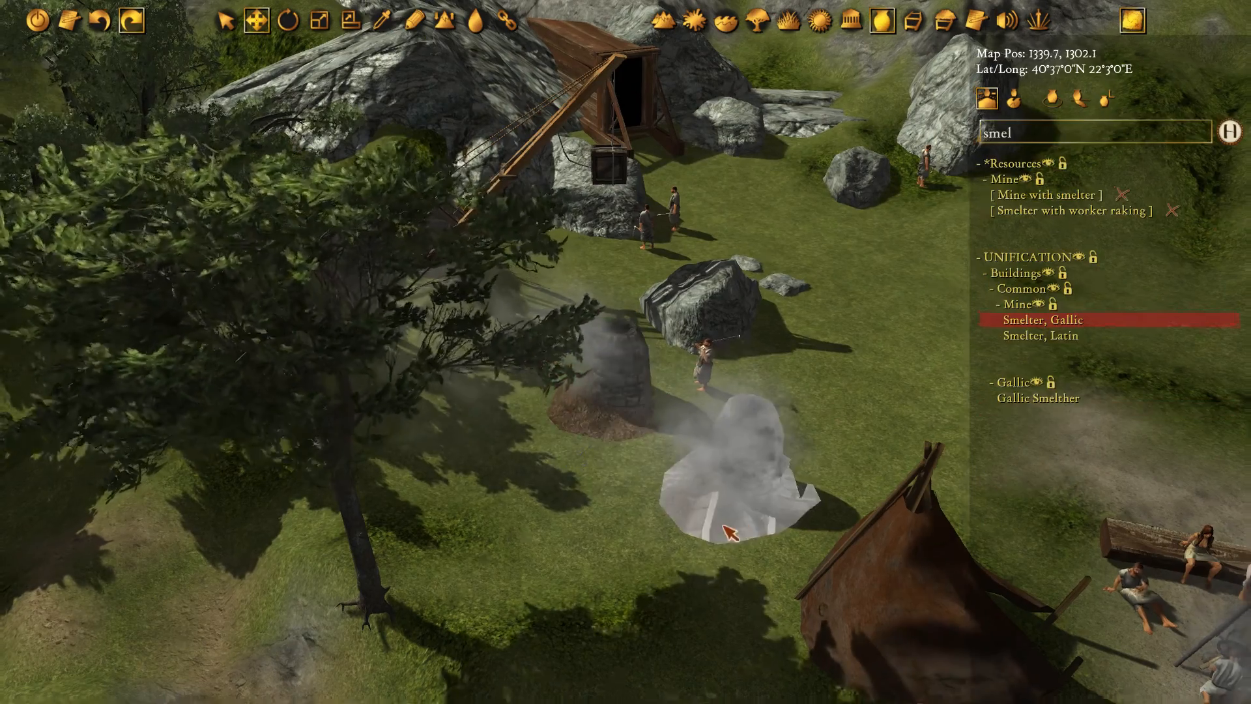
{"action": "left_click_drag", "start_coordinate": [678, 585], "coordinate": [543, 451]}
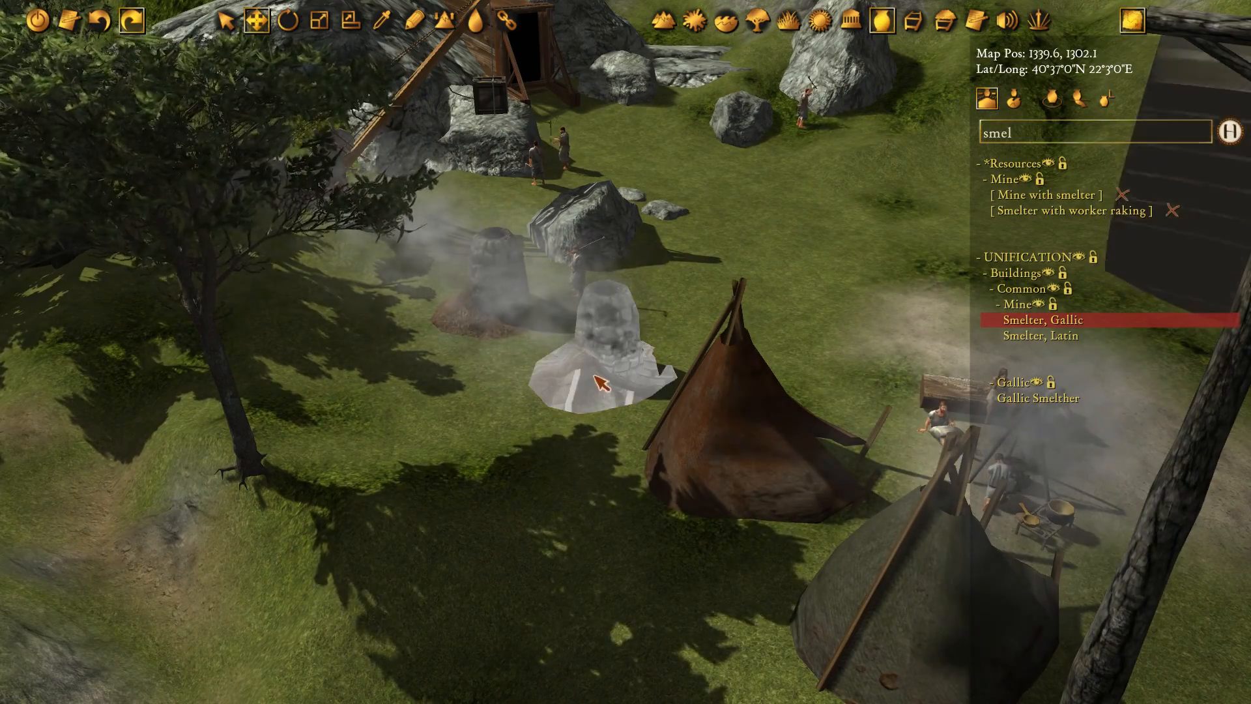
{"action": "left_click", "coordinate": [601, 383]}
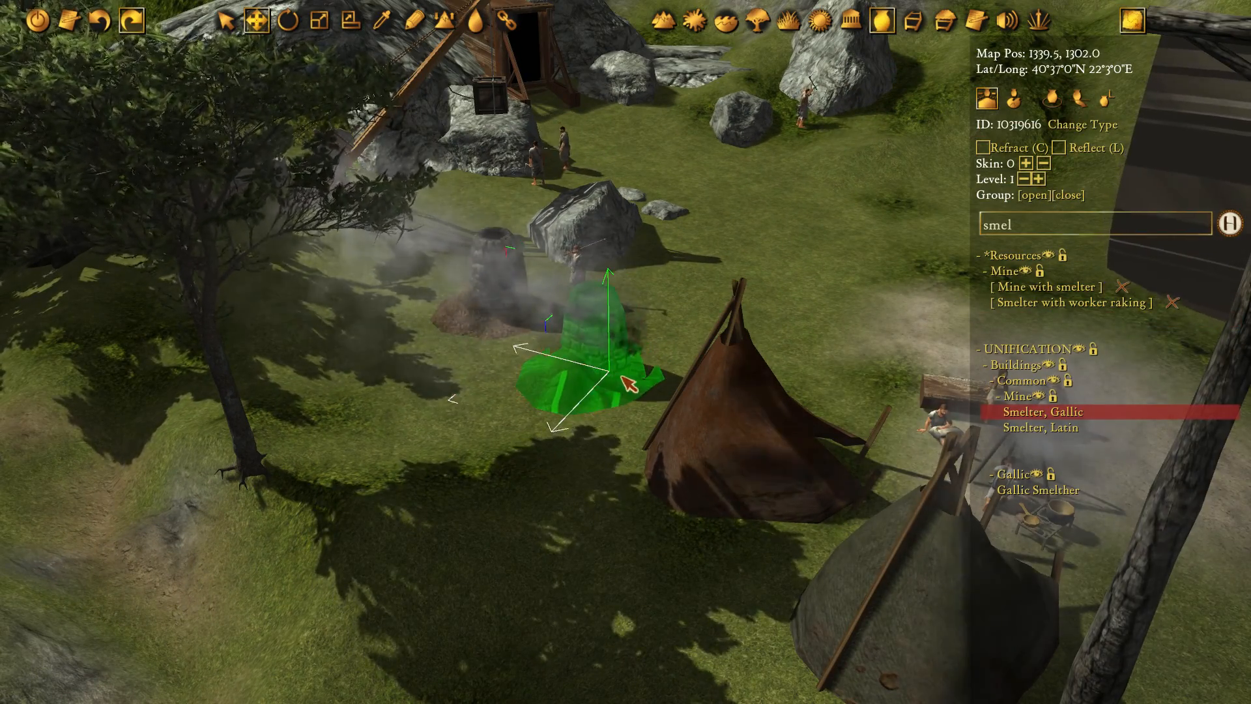
{"action": "left_click_drag", "start_coordinate": [622, 377], "coordinate": [613, 379]}
{"action": "left_click", "coordinate": [590, 489]}
Examine the two smelters, the crane and the whole camp layout from different distances
{"action": "scroll", "coordinate": [576, 389], "scroll_direction": "up", "scroll_amount": 3}
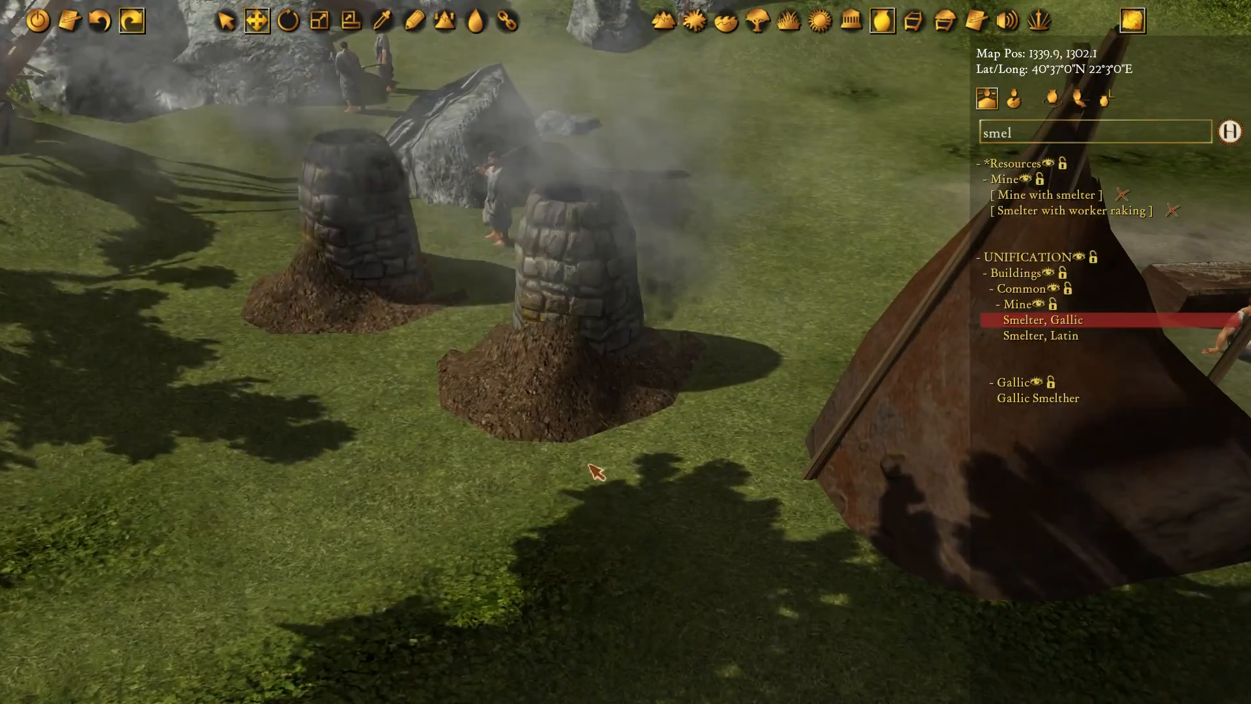
{"action": "scroll", "coordinate": [594, 470], "scroll_direction": "down", "scroll_amount": 6}
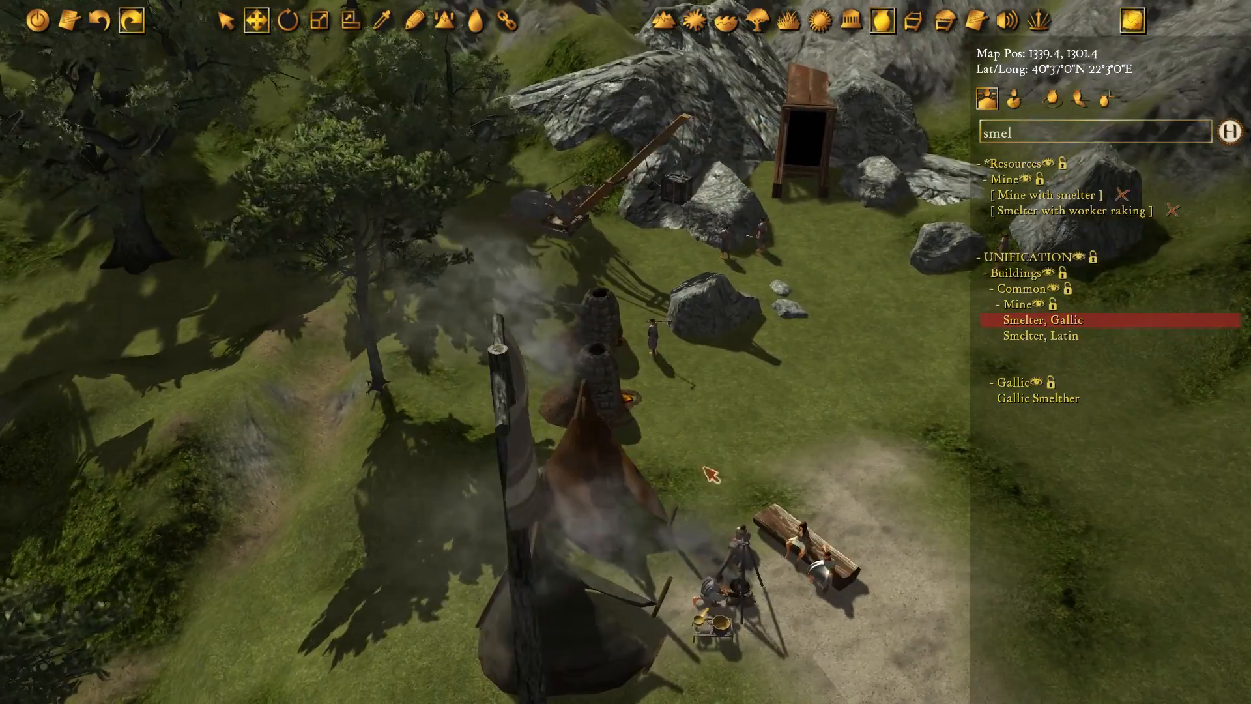
{"action": "middle_click_drag", "start_coordinate": [704, 467], "coordinate": [533, 376]}
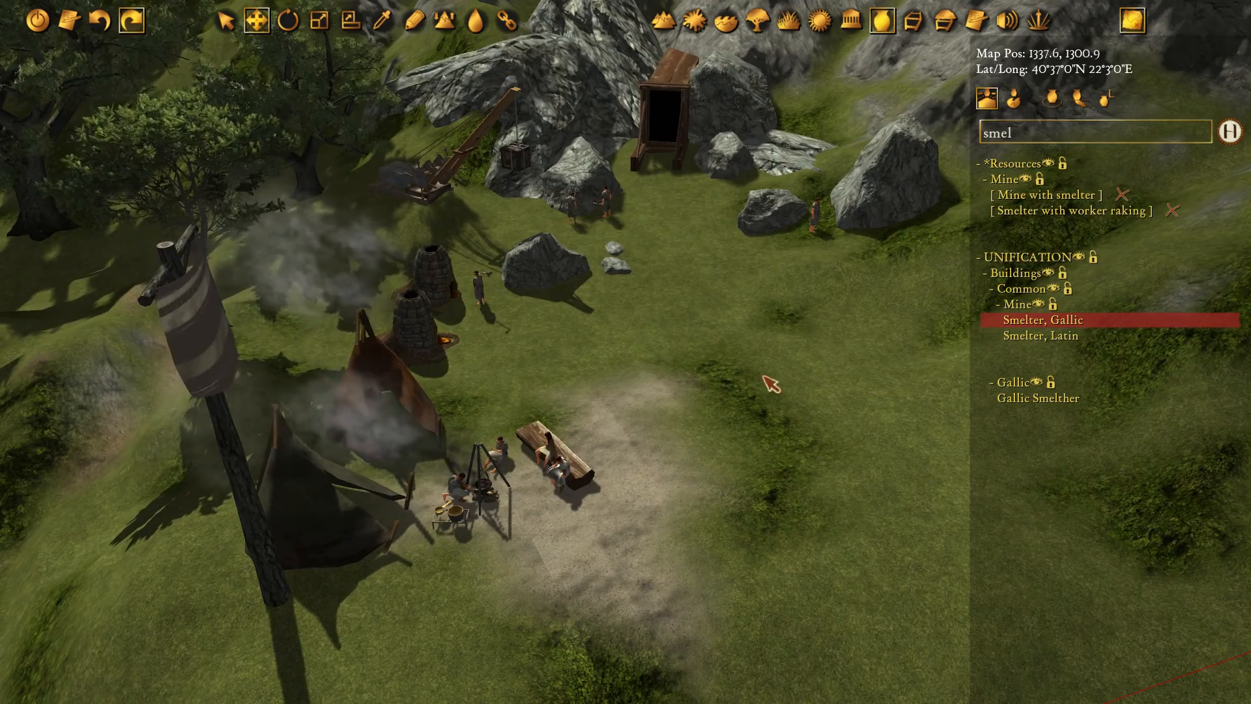
{"action": "scroll", "coordinate": [623, 286], "scroll_direction": "down", "scroll_amount": 3}
{"action": "scroll", "coordinate": [620, 300], "scroll_direction": "up", "scroll_amount": 3}
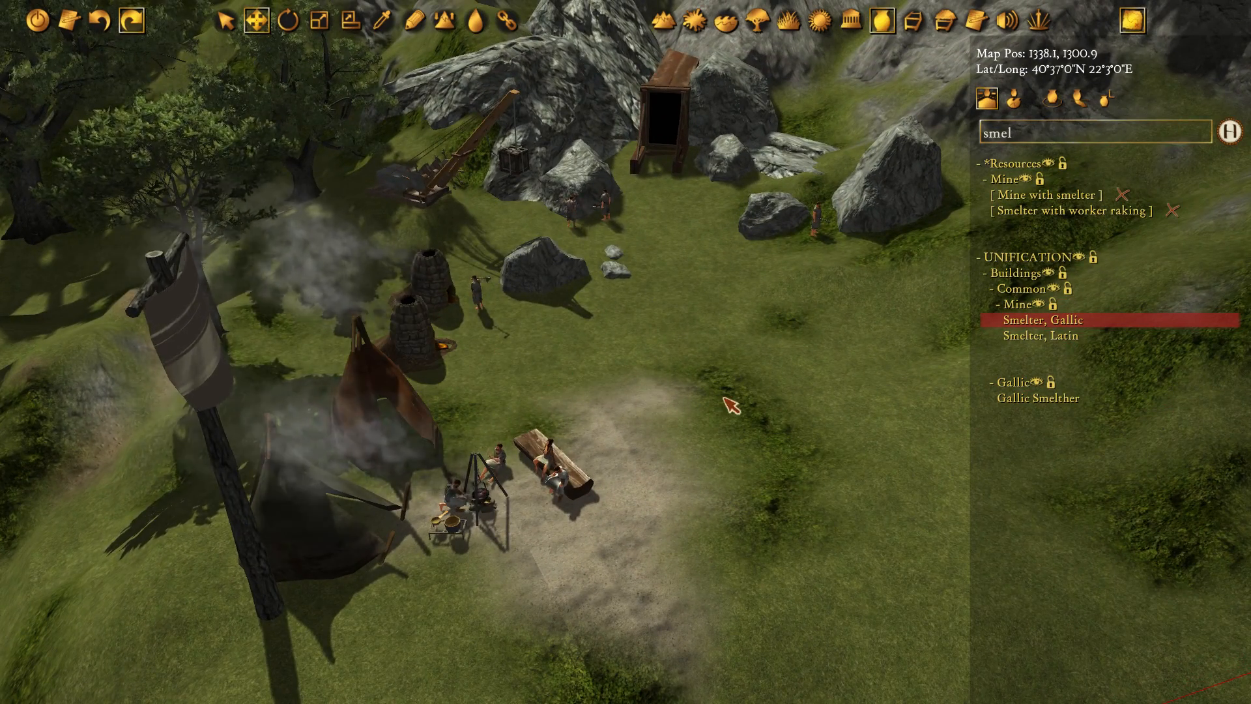
{"action": "scroll", "coordinate": [717, 407], "scroll_direction": "down", "scroll_amount": 4}
{"action": "middle_click_drag", "start_coordinate": [675, 388], "coordinate": [476, 329]}
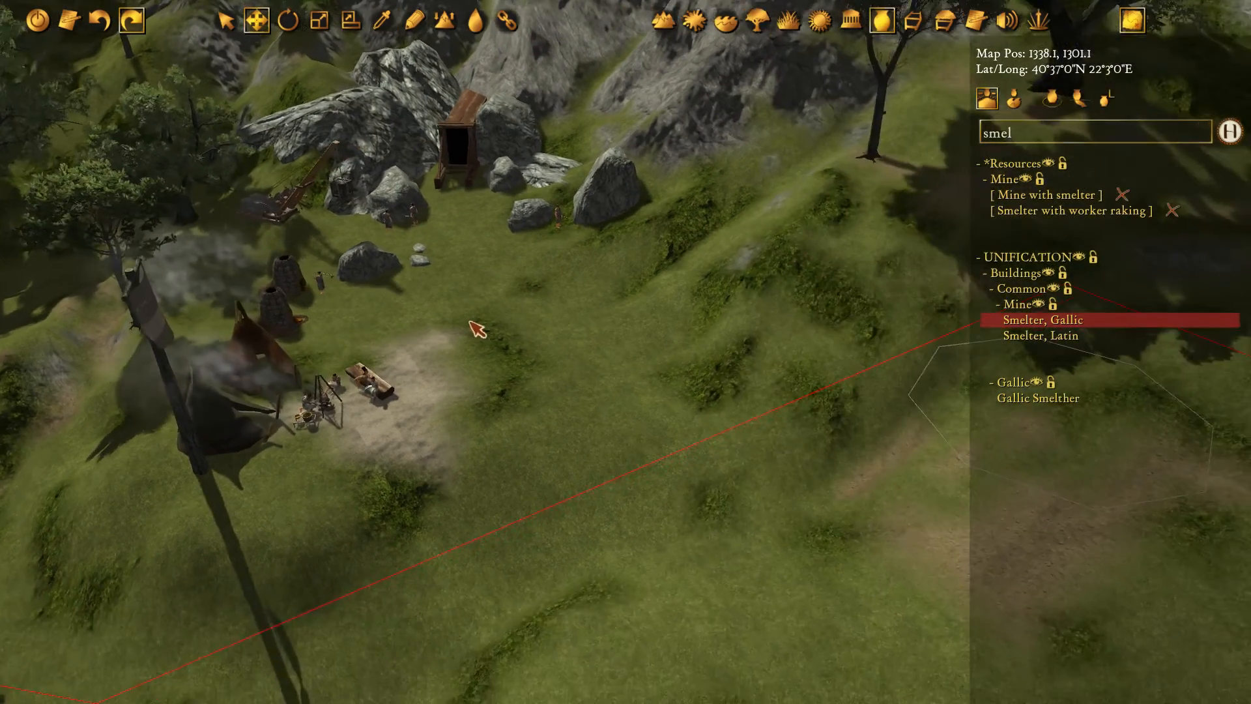
{"action": "scroll", "coordinate": [498, 336], "scroll_direction": "up", "scroll_amount": 2}
Duplicate the large cliff beside the mine door onto the open grass beyond the lone miner and change the copy to Cliff Steep
{"action": "left_click", "coordinate": [421, 159]}
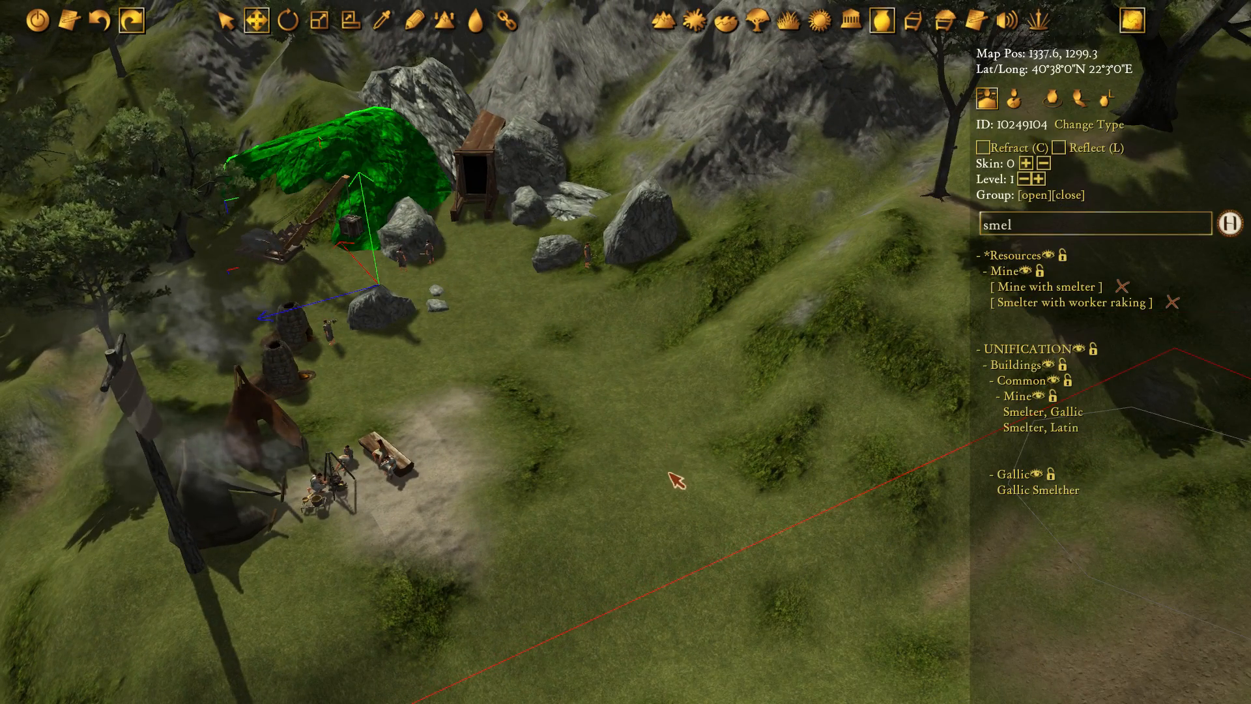
{"action": "middle_click_drag", "start_coordinate": [669, 473], "coordinate": [609, 396]}
{"action": "key", "text": "ctrl+v"}
{"action": "left_click_drag", "start_coordinate": [665, 211], "coordinate": [659, 322]}
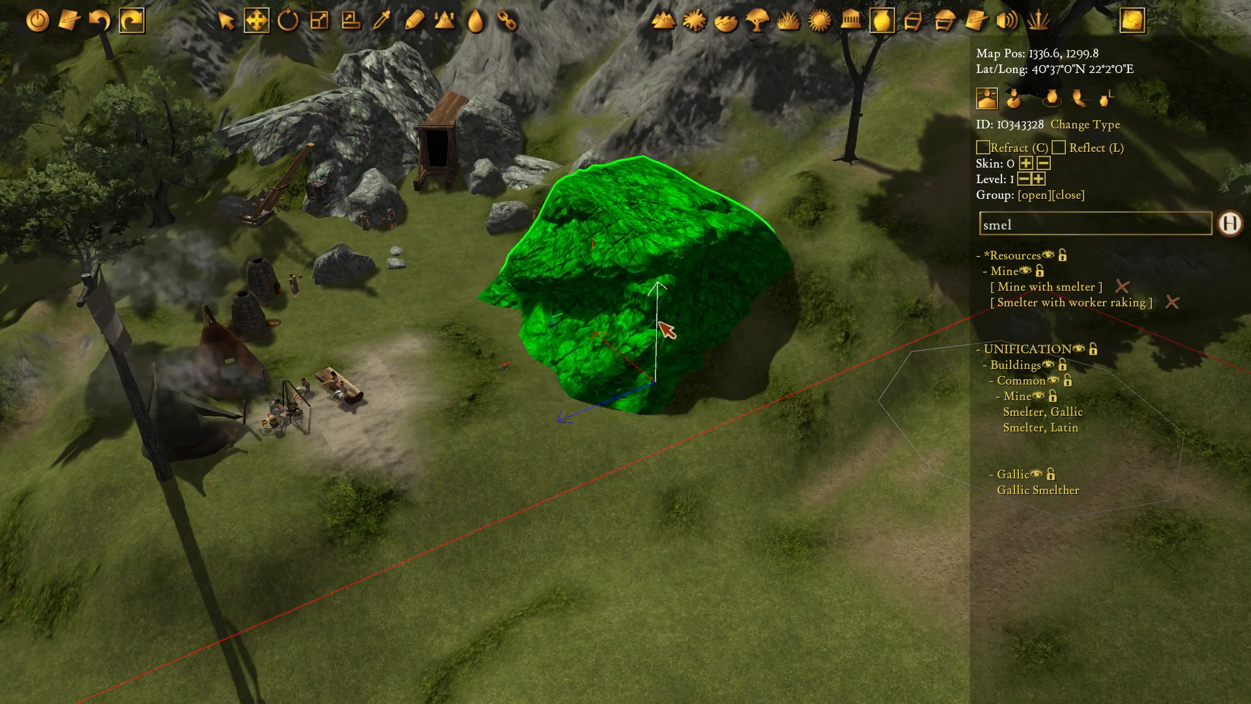
{"action": "left_click", "coordinate": [1224, 219]}
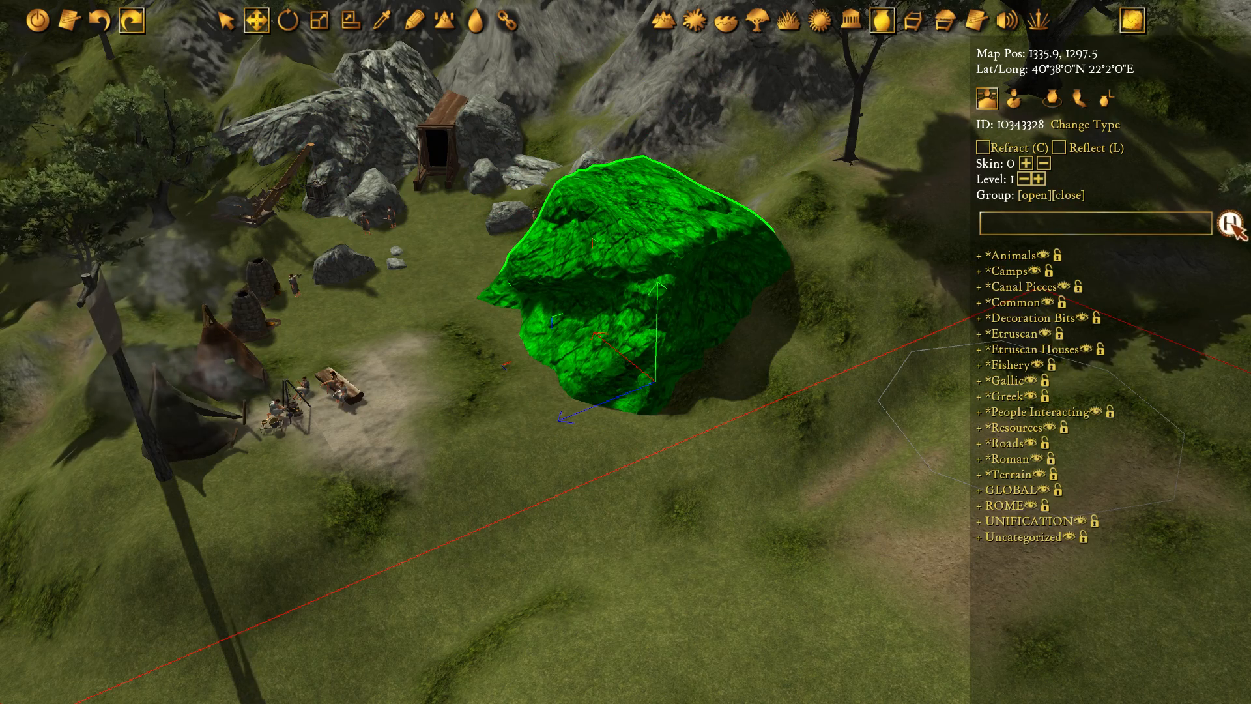
{"action": "left_click", "coordinate": [703, 318]}
{"action": "scroll", "coordinate": [1111, 522], "scroll_direction": "down", "scroll_amount": 3}
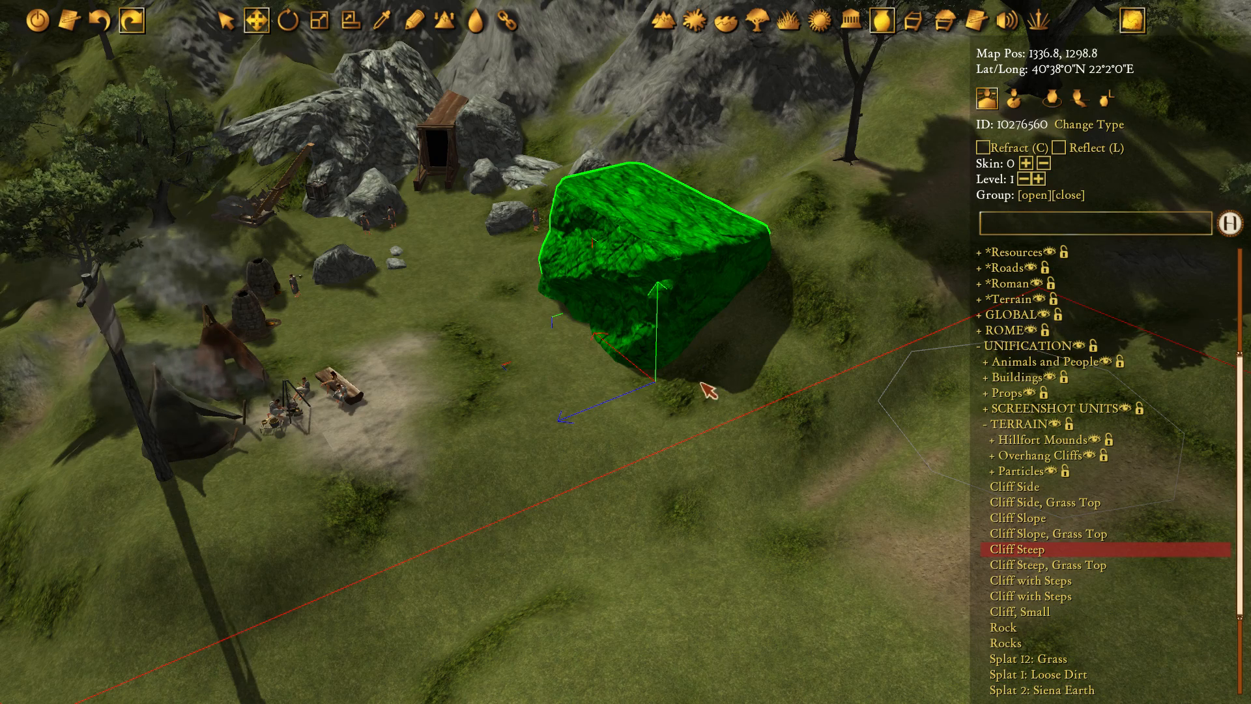
Rotate the steep cliff toward the camp, shift it away from the pointed boulder and sink it slightly into the ground
{"action": "key", "text": "e"}
{"action": "left_click_drag", "start_coordinate": [770, 393], "coordinate": [594, 492]}
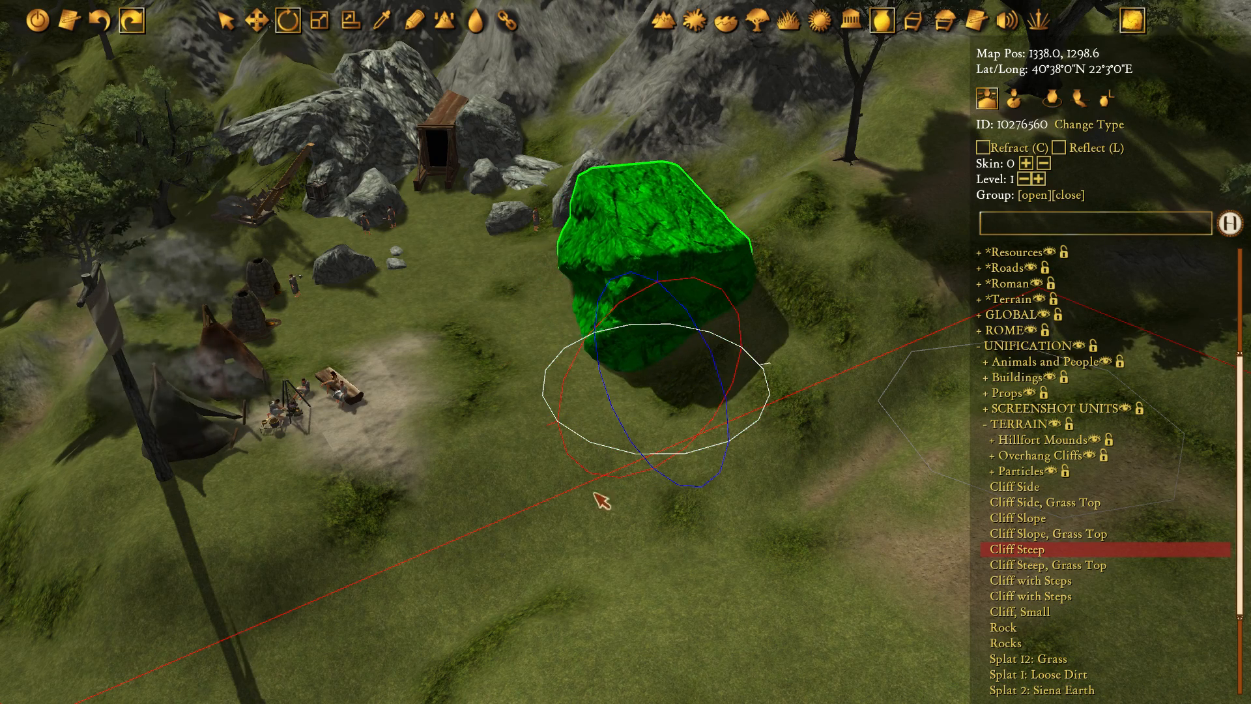
{"action": "key", "text": "w"}
{"action": "left_click_drag", "start_coordinate": [664, 310], "coordinate": [663, 323]}
{"action": "left_click_drag", "start_coordinate": [664, 385], "coordinate": [698, 385]}
{"action": "left_click_drag", "start_coordinate": [685, 255], "coordinate": [690, 274]}
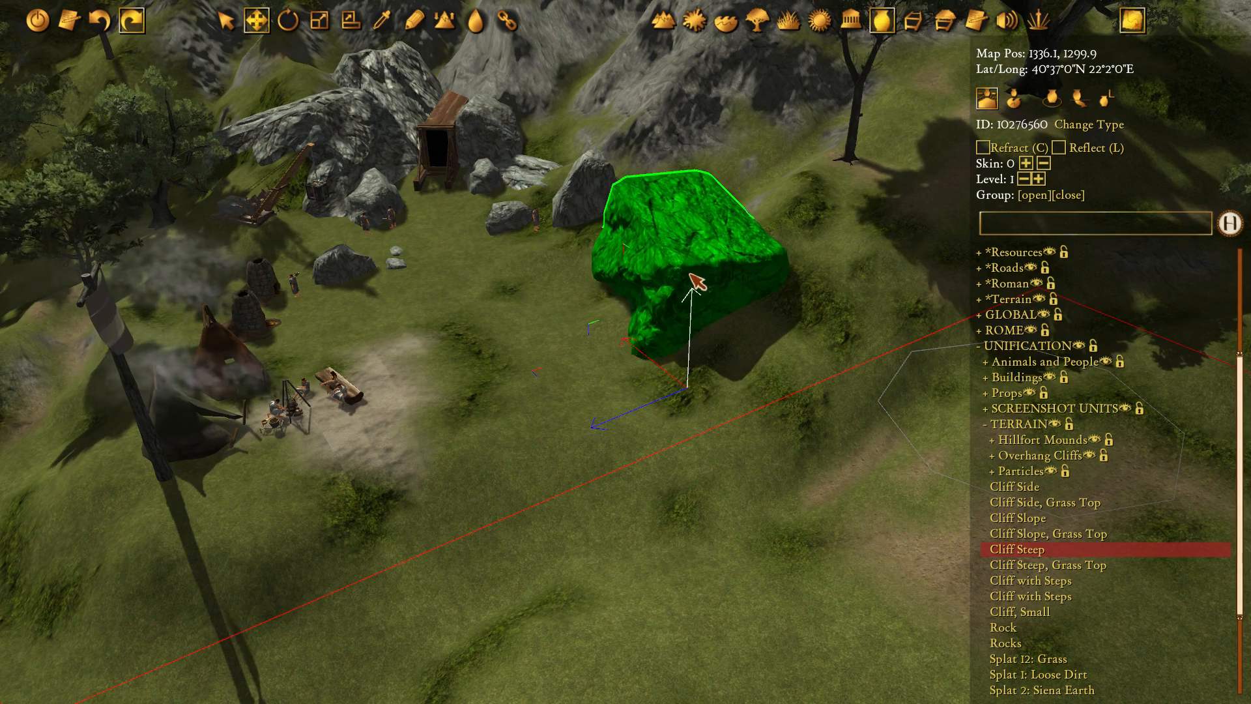
Place the Cliff scaffold with miners 1 group from the Mine resources in front of the steep cliff
{"action": "left_click", "coordinate": [997, 344]}
{"action": "scroll", "coordinate": [1055, 303], "scroll_direction": "up", "scroll_amount": 2}
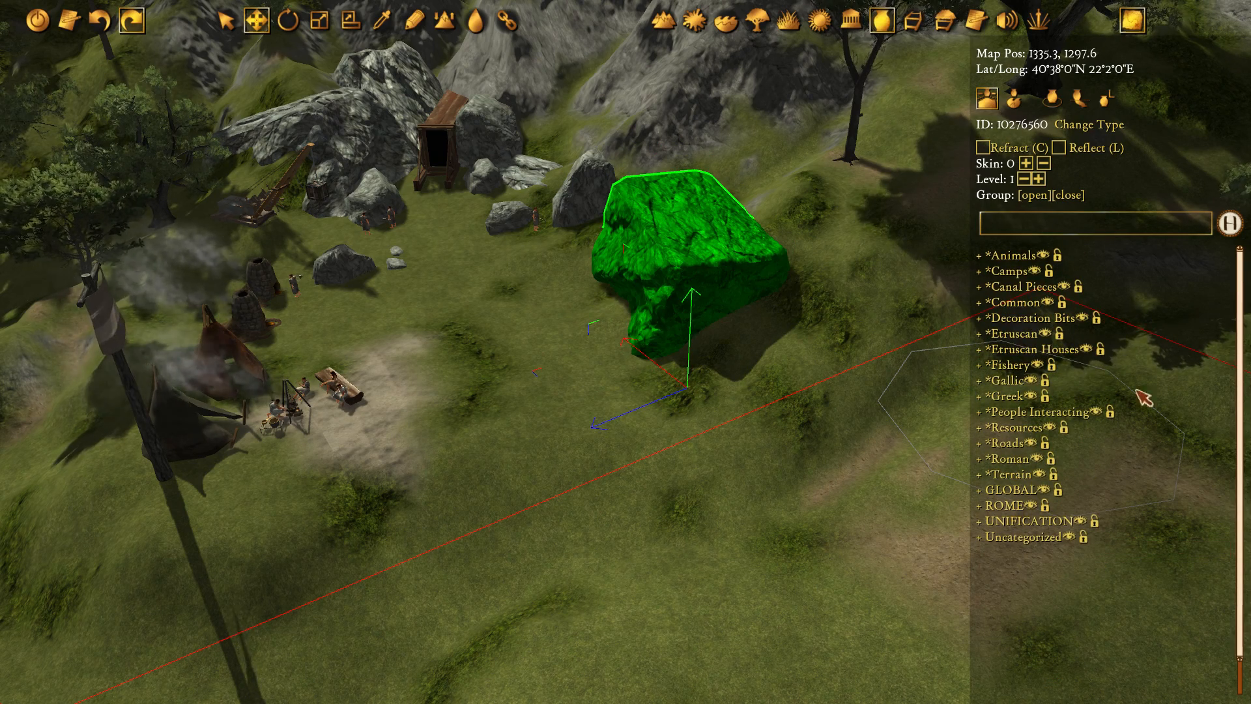
{"action": "left_click", "coordinate": [1014, 428]}
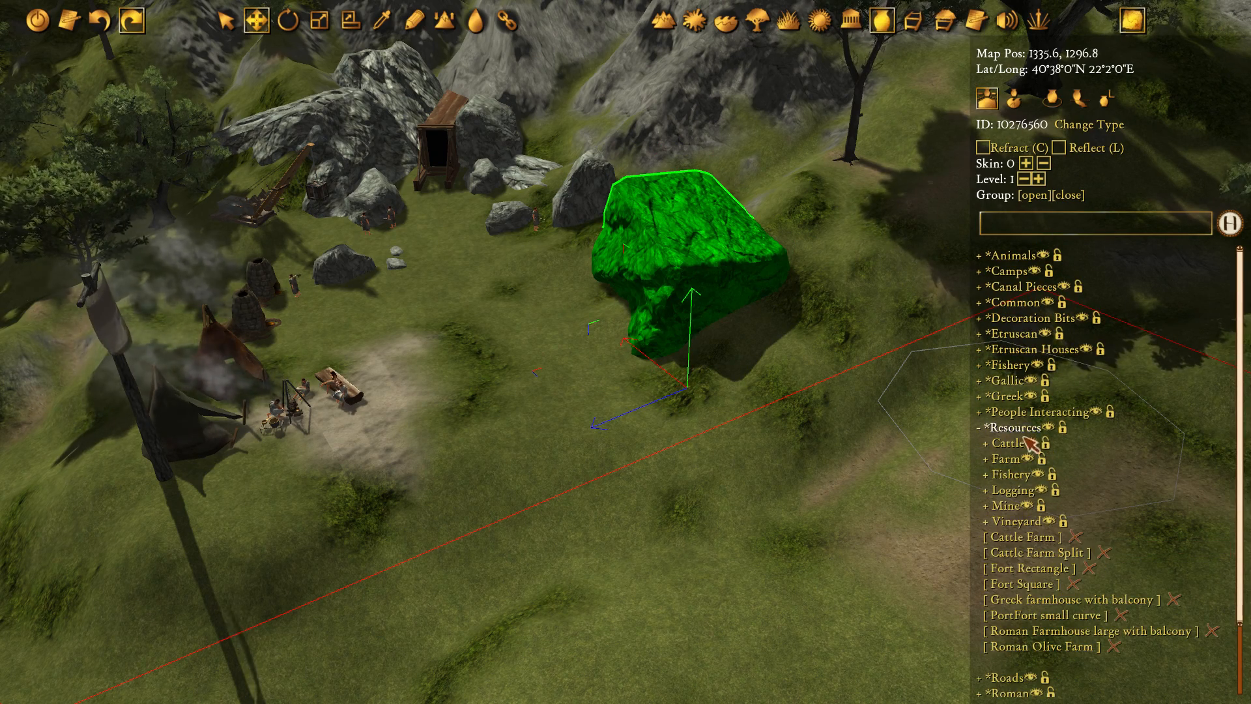
{"action": "left_click", "coordinate": [1007, 506]}
{"action": "scroll", "coordinate": [1118, 538], "scroll_direction": "down", "scroll_amount": 2}
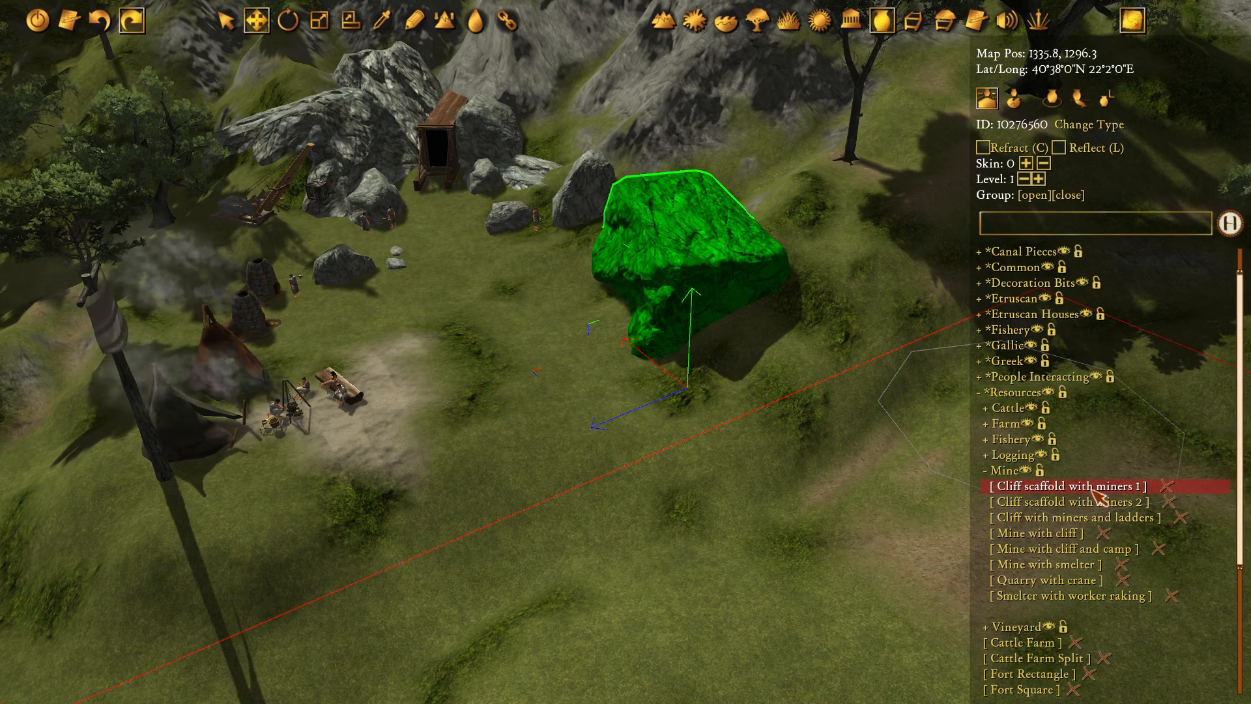
{"action": "left_click", "coordinate": [568, 310]}
Raise the scaffold with miners above the ground and shift it closer to the face of the steep cliff
{"action": "key", "text": "e"}
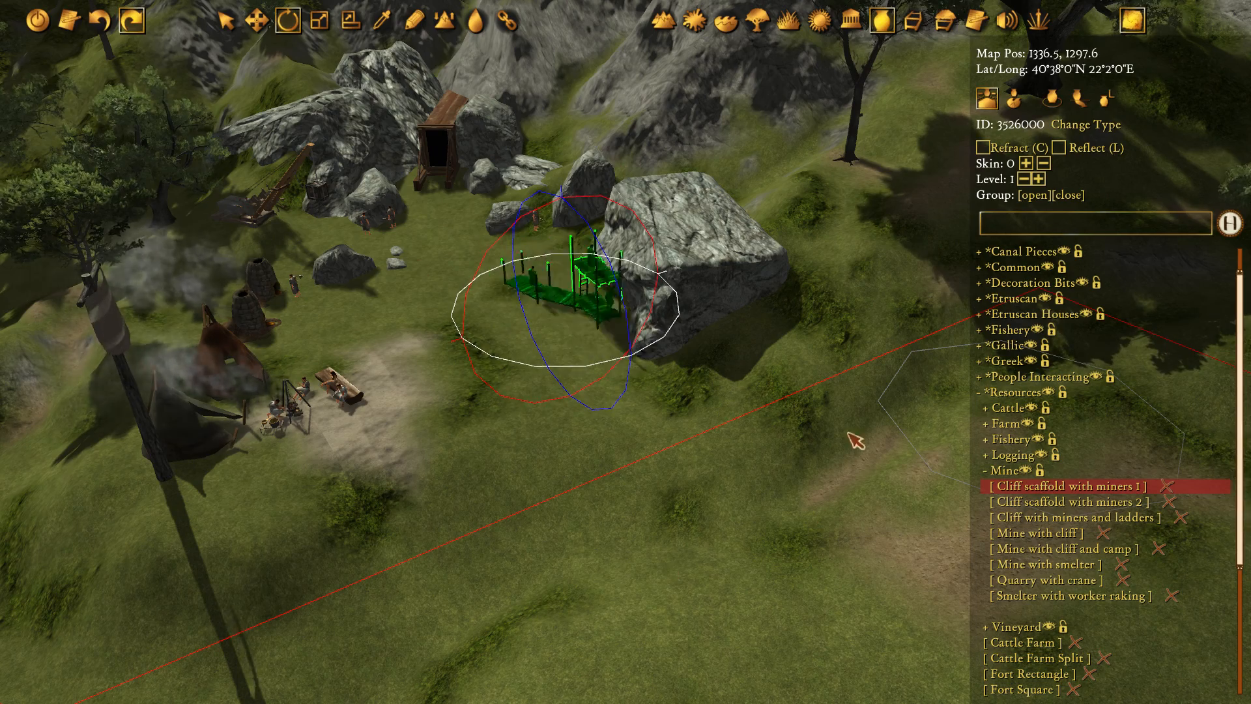
{"action": "scroll", "coordinate": [733, 498], "scroll_direction": "up", "scroll_amount": 5}
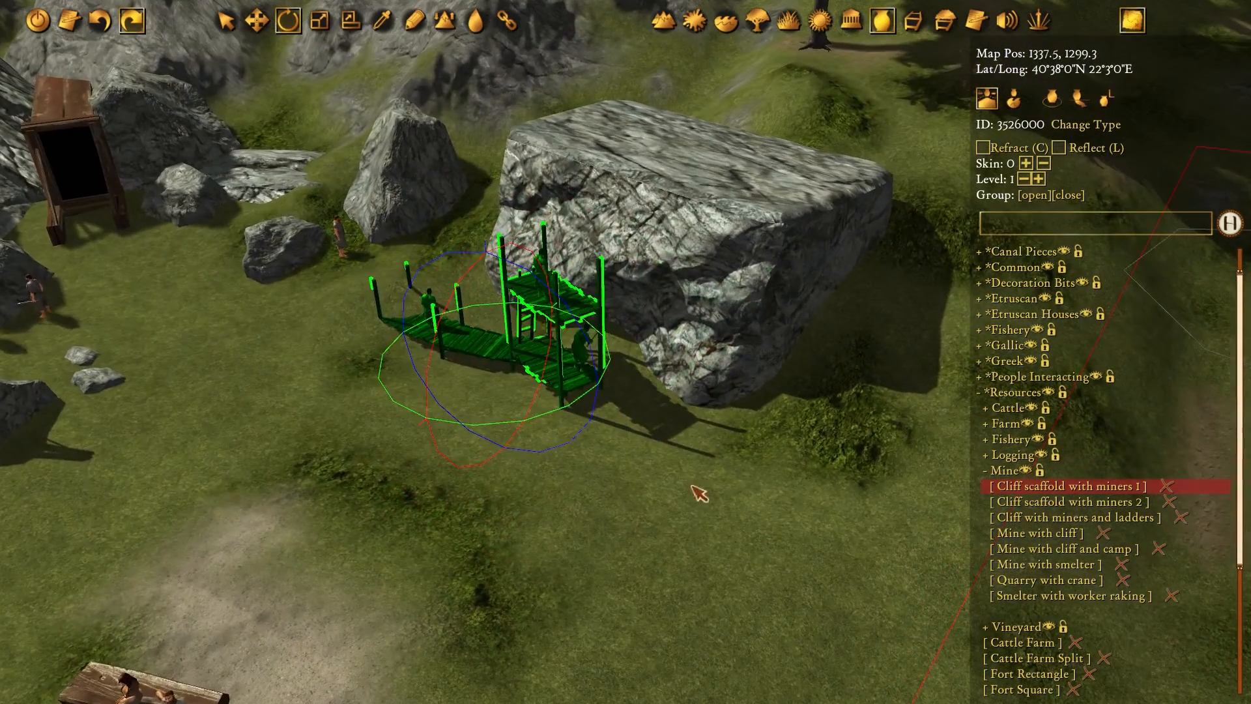
{"action": "key", "text": "w"}
{"action": "left_click_drag", "start_coordinate": [477, 293], "coordinate": [479, 238]}
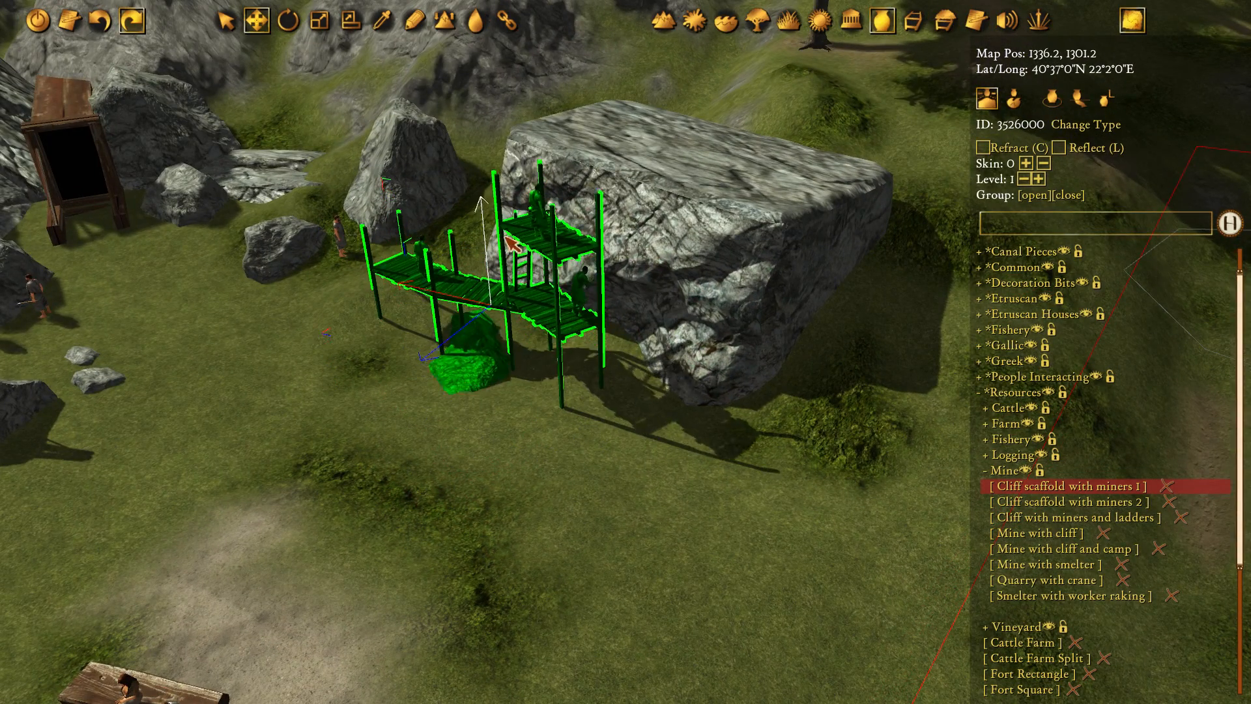
{"action": "left_click_drag", "start_coordinate": [497, 317], "coordinate": [558, 314]}
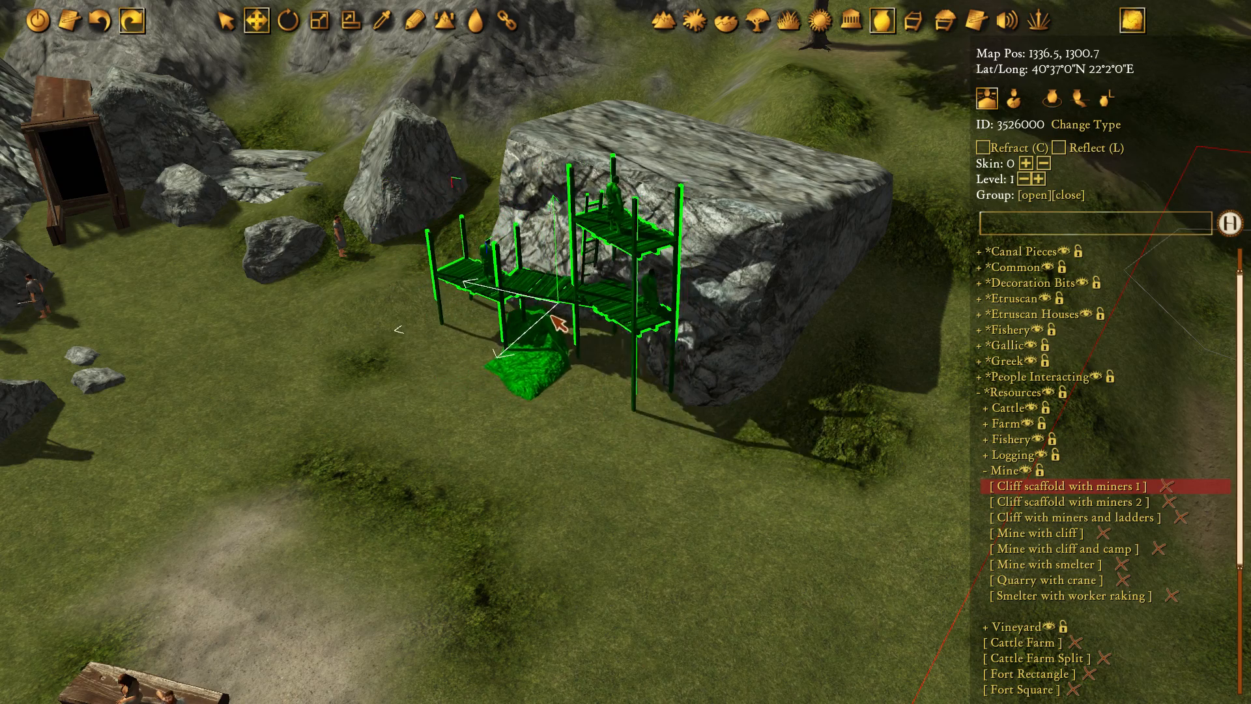
Rotate the scaffold slightly so its platforms line up with the steep cliff's rock face
{"action": "middle_click_drag", "start_coordinate": [563, 319], "coordinate": [592, 315]}
{"action": "scroll", "coordinate": [585, 326], "scroll_direction": "up", "scroll_amount": 3}
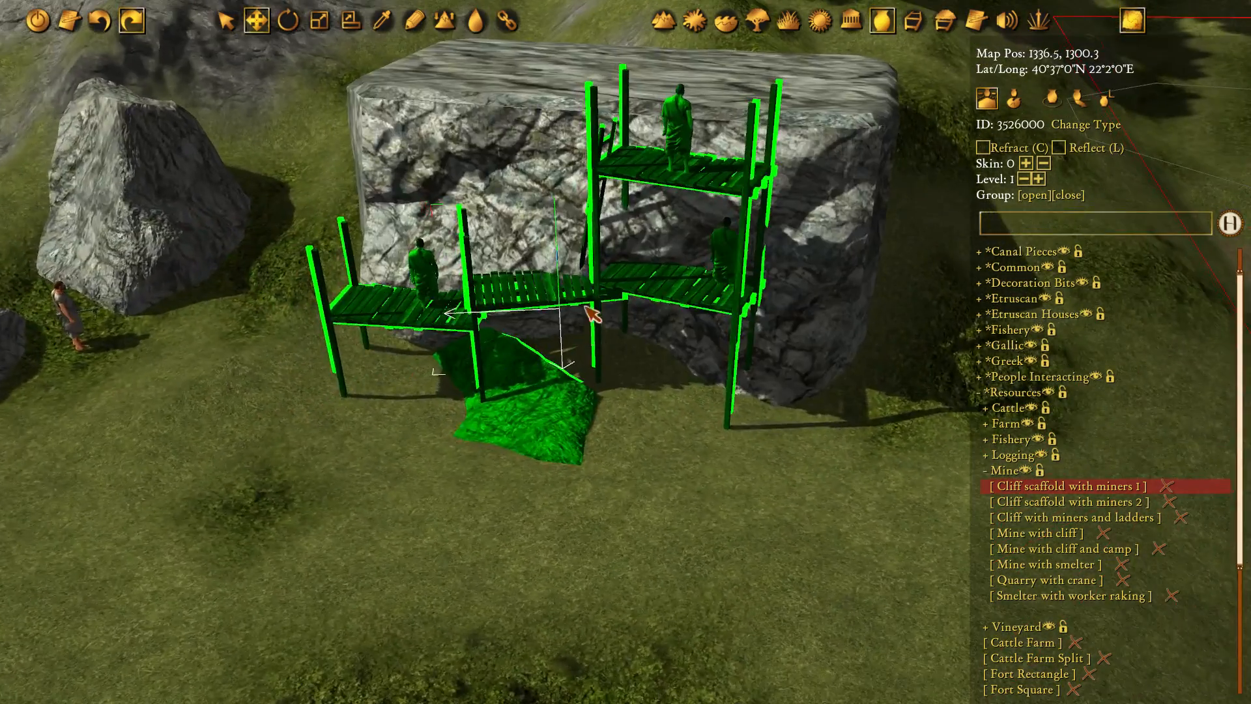
{"action": "left_click_drag", "start_coordinate": [660, 362], "coordinate": [585, 396]}
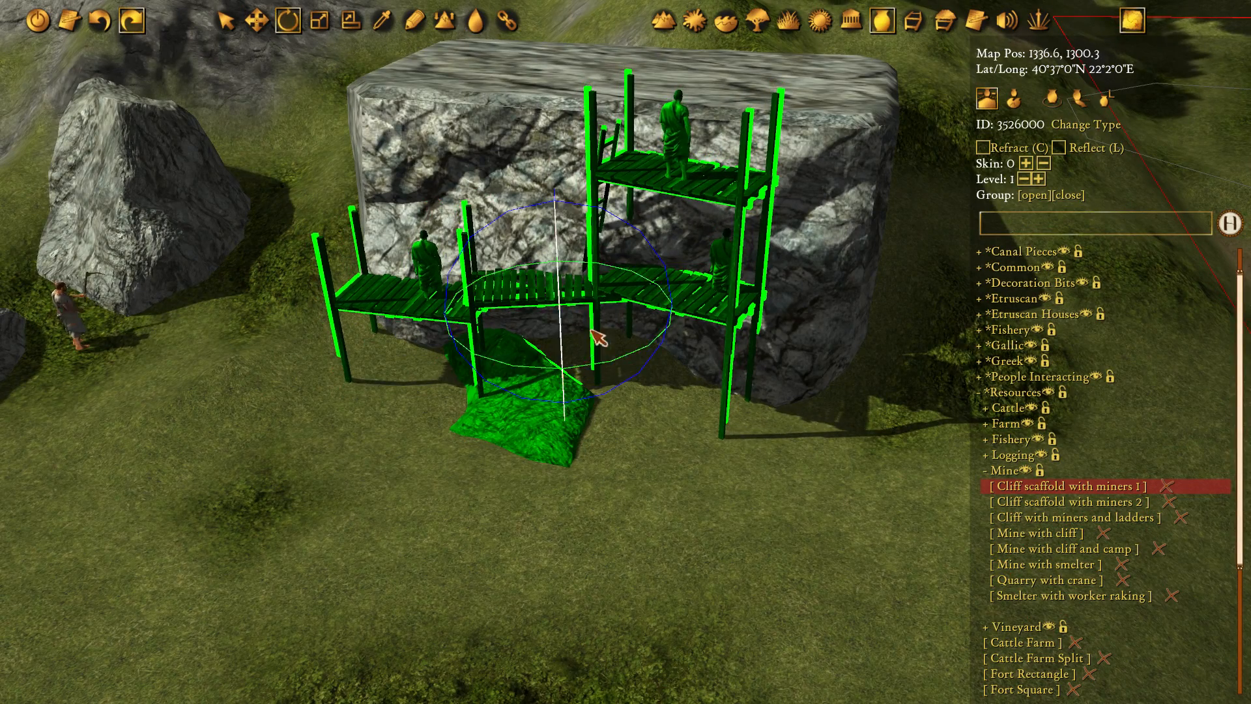
{"action": "key", "text": "w"}
{"action": "scroll", "coordinate": [594, 330], "scroll_direction": "down", "scroll_amount": 6}
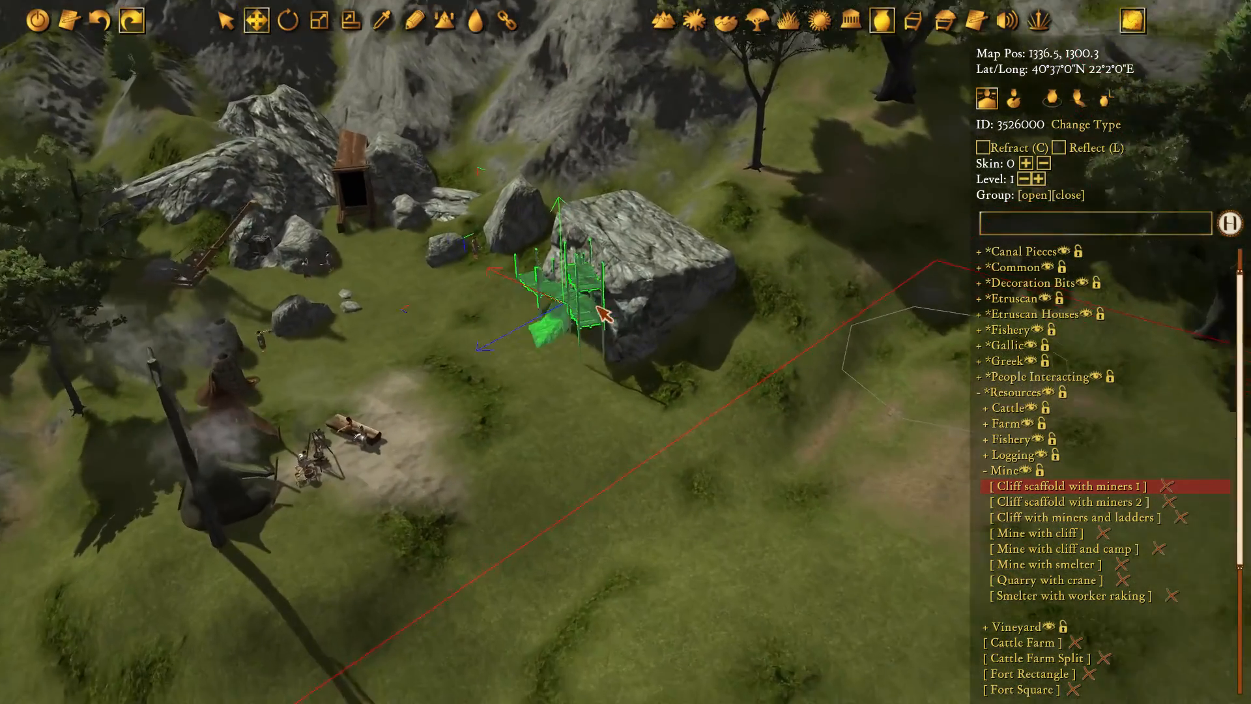
Duplicate the large cliff beside the mine door, position the copy behind the scaffolded cliff and rotate it
{"action": "left_click", "coordinate": [270, 177]}
{"action": "key", "text": "ctrl+c"}
{"action": "scroll", "coordinate": [695, 272], "scroll_direction": "up", "scroll_amount": 2}
{"action": "key", "text": "ctrl+v"}
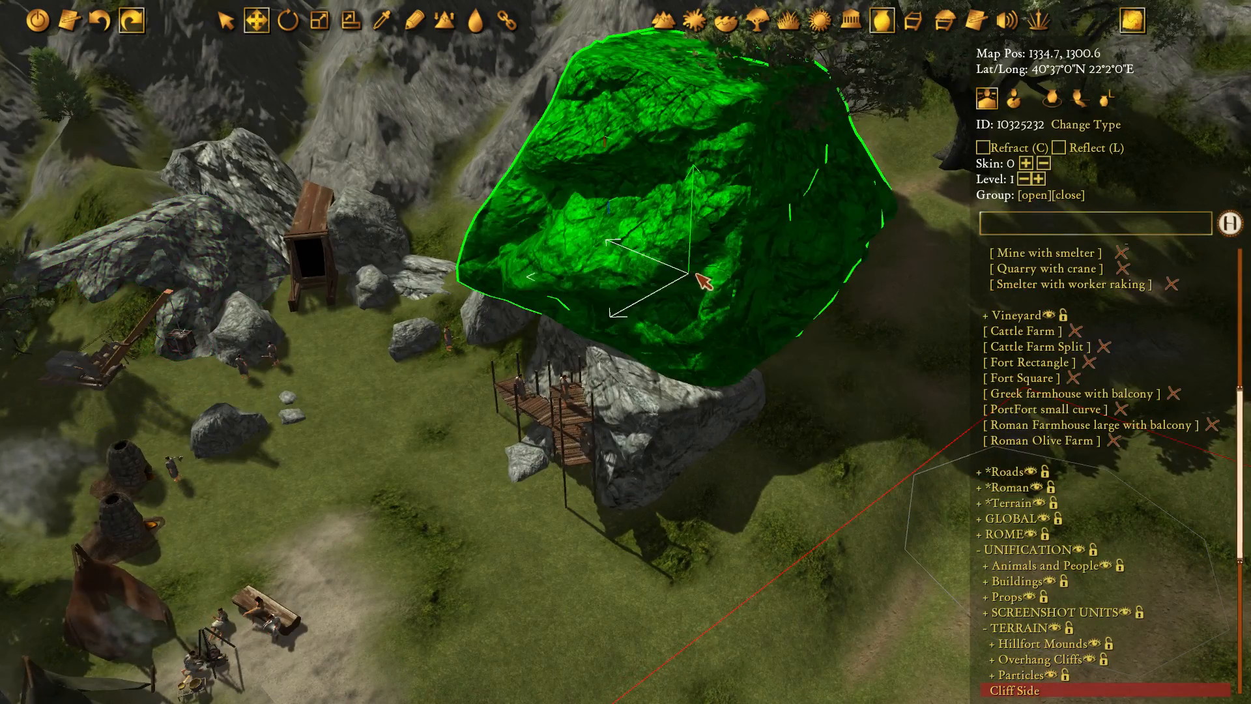
{"action": "left_click_drag", "start_coordinate": [702, 280], "coordinate": [674, 420]}
{"action": "key", "text": "e"}
{"action": "left_click_drag", "start_coordinate": [784, 421], "coordinate": [775, 466]}
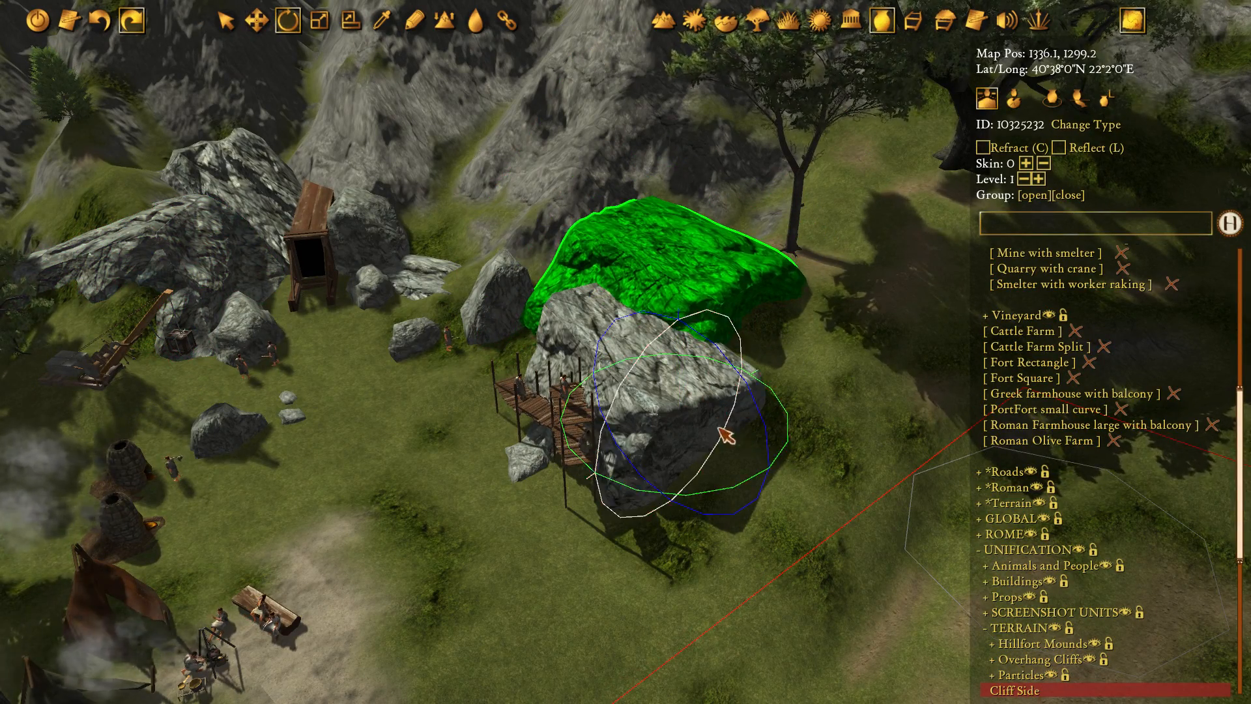
Shift the copied cliff toward the pointed boulder and adjust its height so it merges with the scaffolded cliff
{"action": "key", "text": "w"}
{"action": "left_click_drag", "start_coordinate": [680, 425], "coordinate": [631, 423]}
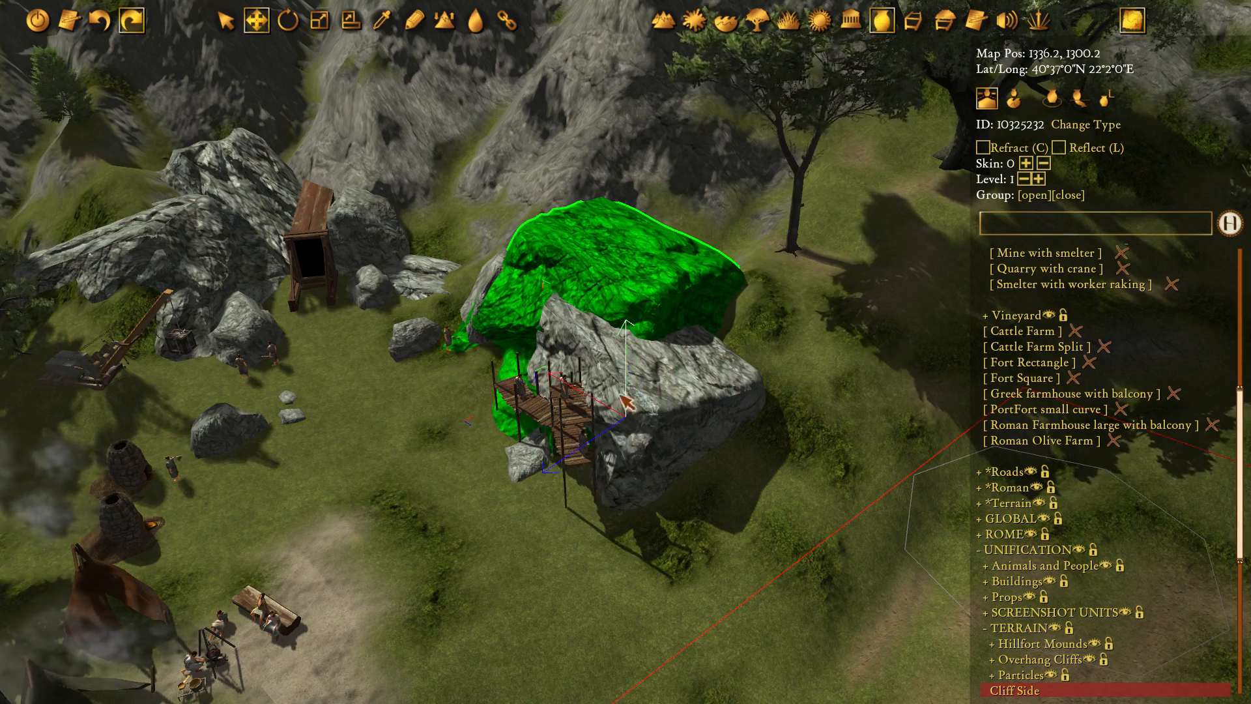
{"action": "middle_click_drag", "start_coordinate": [686, 363], "coordinate": [638, 348]}
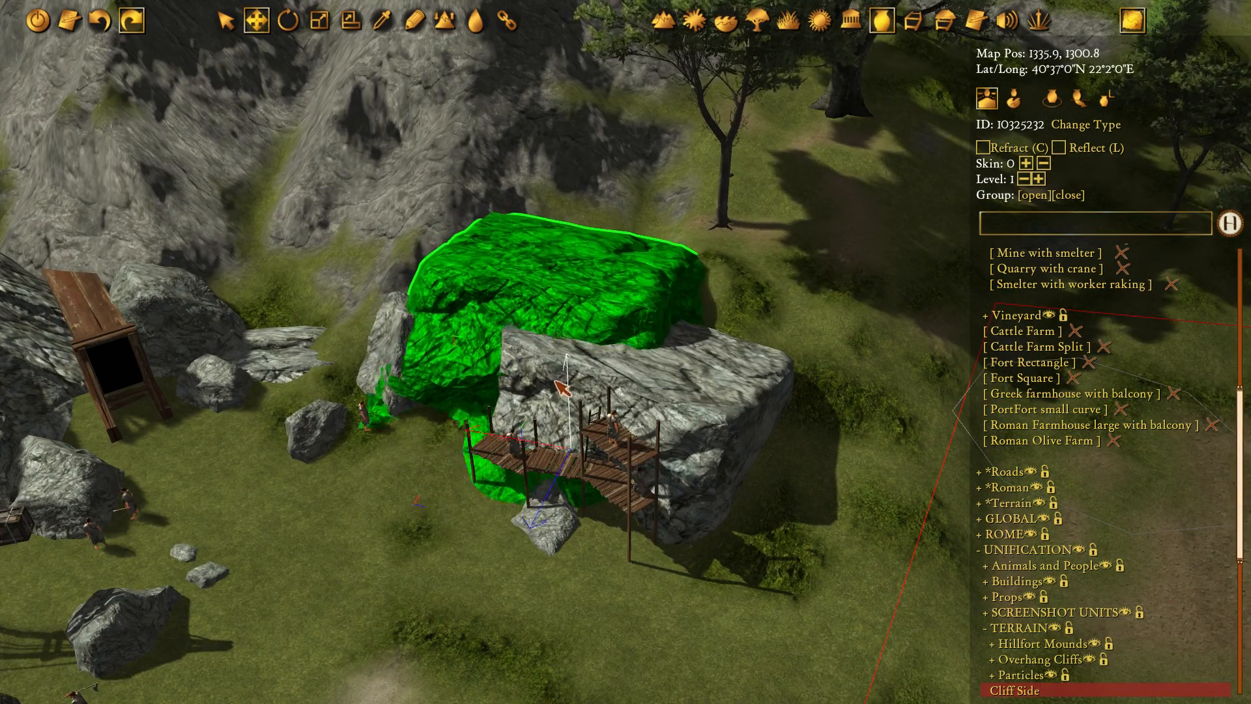
{"action": "left_click_drag", "start_coordinate": [555, 381], "coordinate": [555, 390]}
{"action": "middle_click_drag", "start_coordinate": [553, 392], "coordinate": [502, 401]}
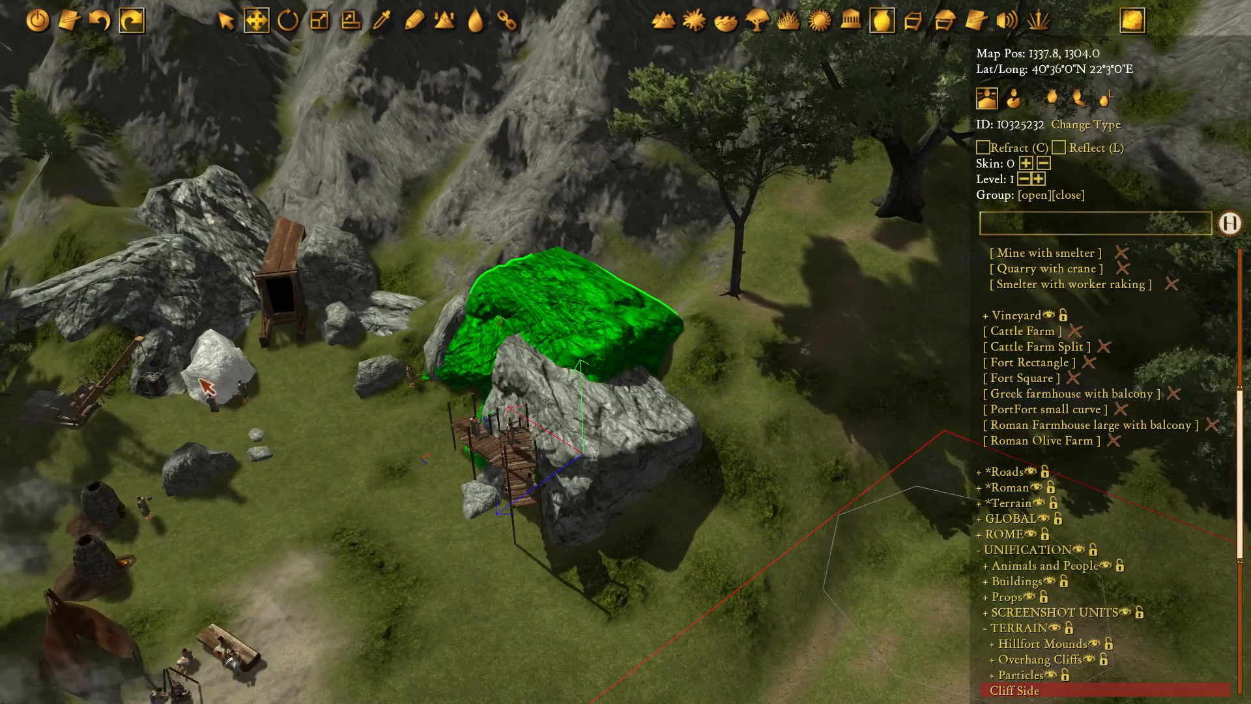
Add a Rock at the outer end of the scaffolded cliff, away from the mine door, and enlarge it
{"action": "left_click", "coordinate": [215, 375]}
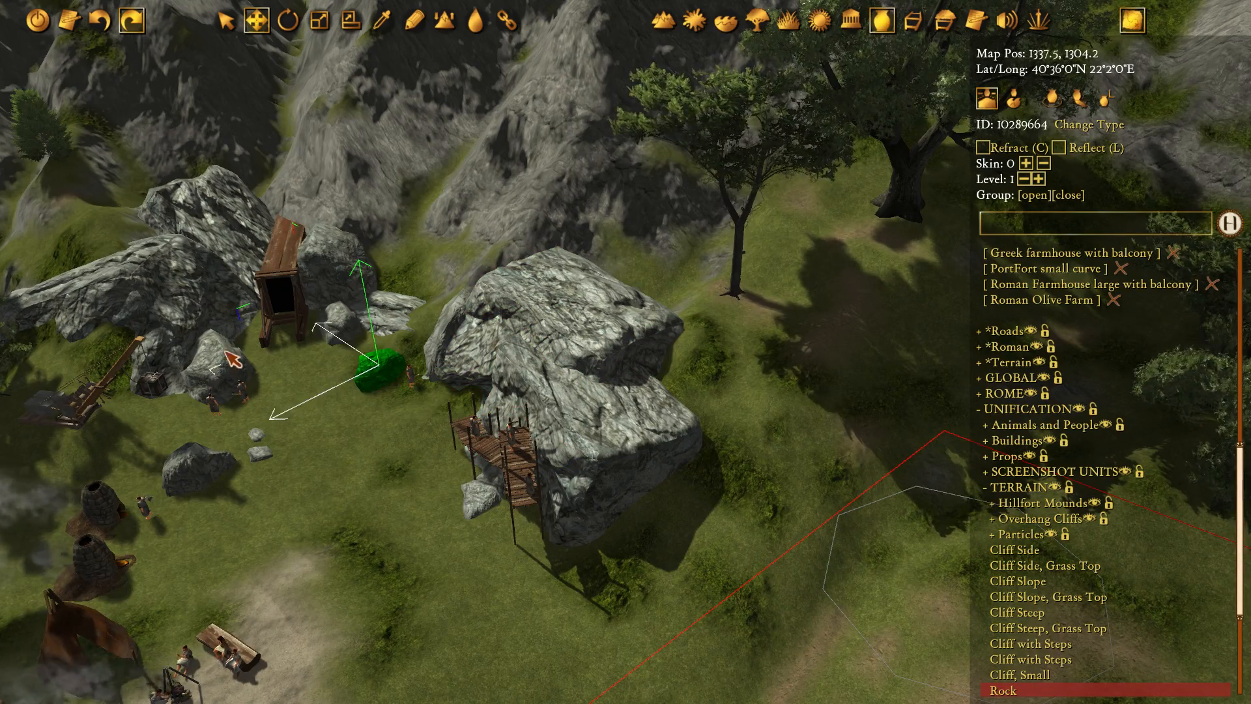
{"action": "left_click_drag", "start_coordinate": [361, 461], "coordinate": [474, 392]}
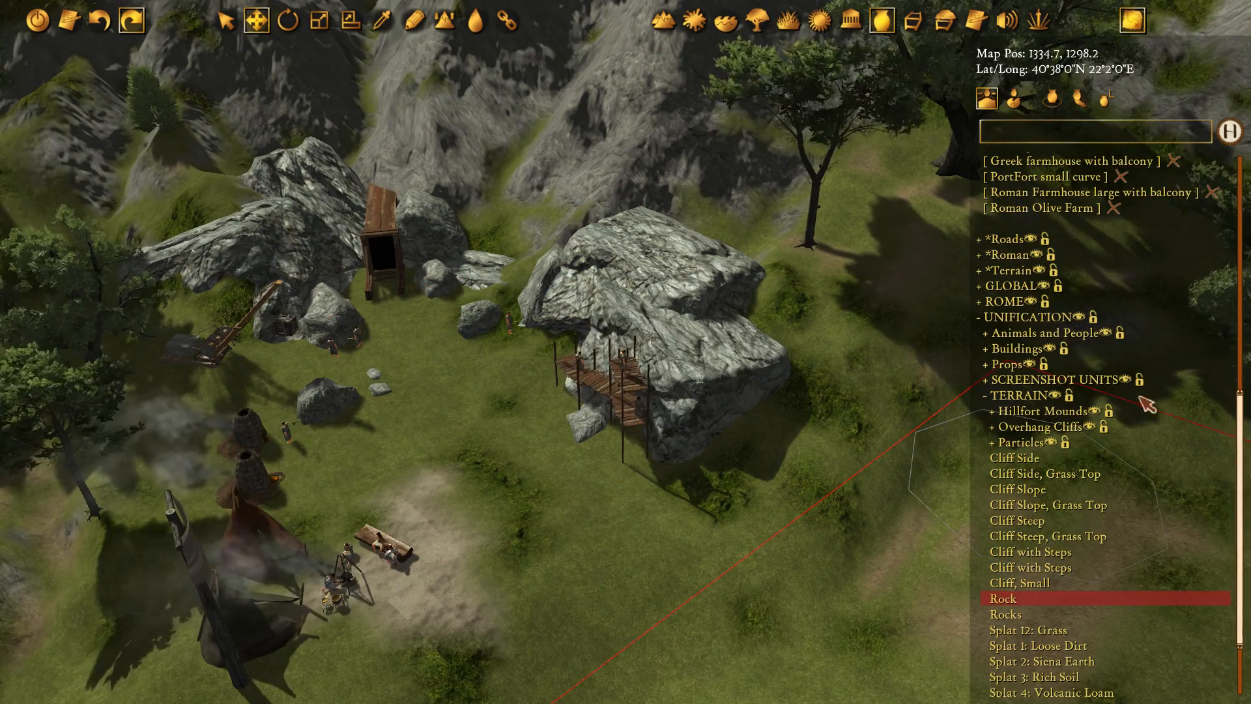
{"action": "left_click", "coordinate": [329, 313]}
{"action": "left_click", "coordinate": [778, 295]}
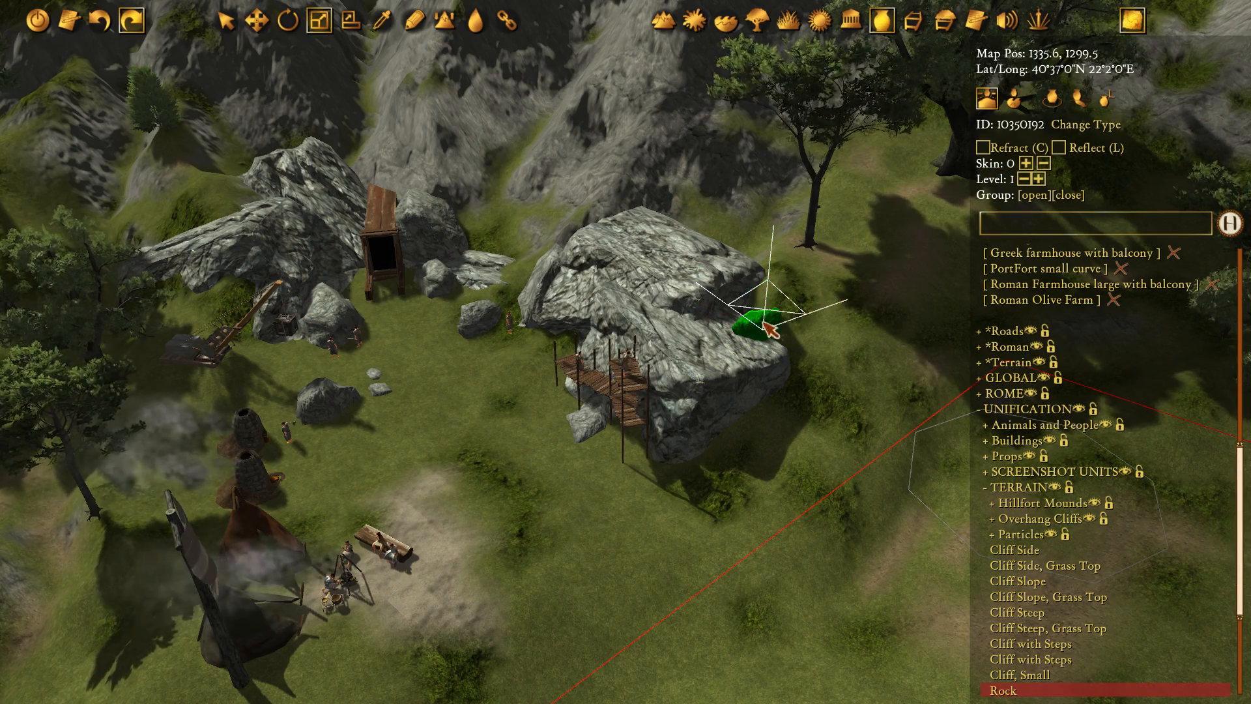
{"action": "left_click_drag", "start_coordinate": [760, 358], "coordinate": [763, 346]}
{"action": "key", "text": "w"}
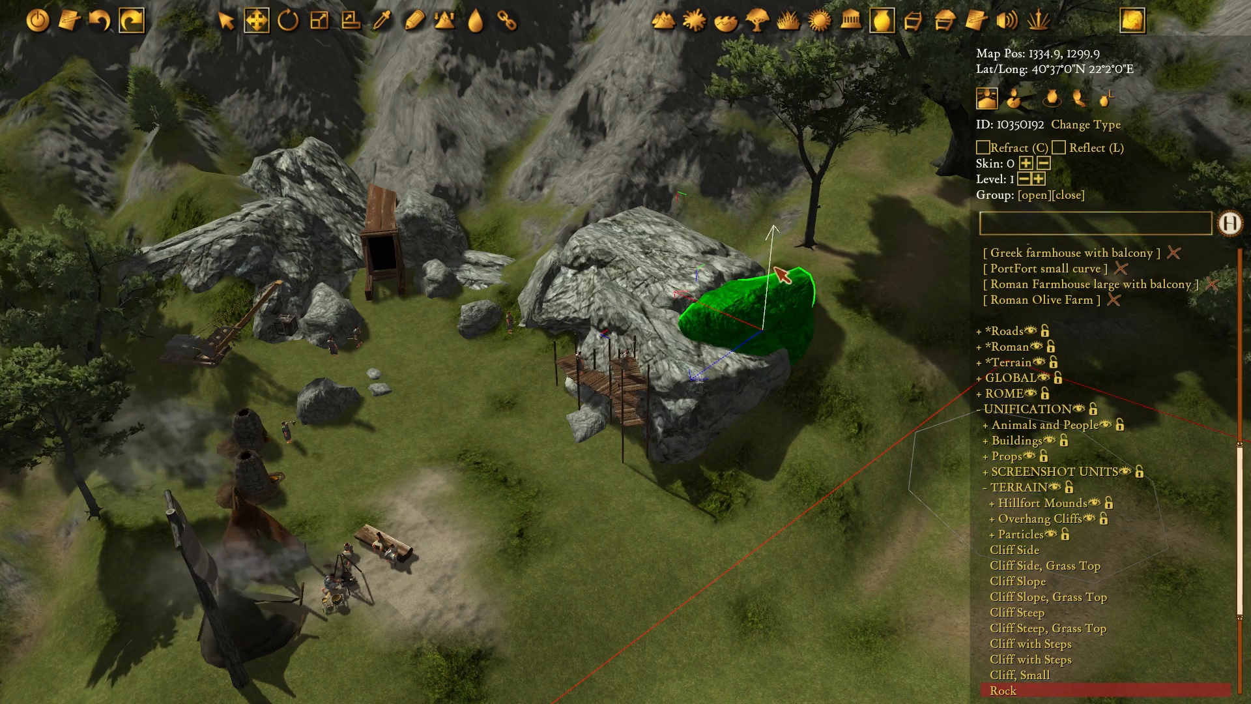
Move the enlarged rock into the gap between the two cliffs and rotate it to blend with them
{"action": "middle_click_drag", "start_coordinate": [782, 273], "coordinate": [912, 293]}
{"action": "left_click_drag", "start_coordinate": [814, 282], "coordinate": [802, 300]}
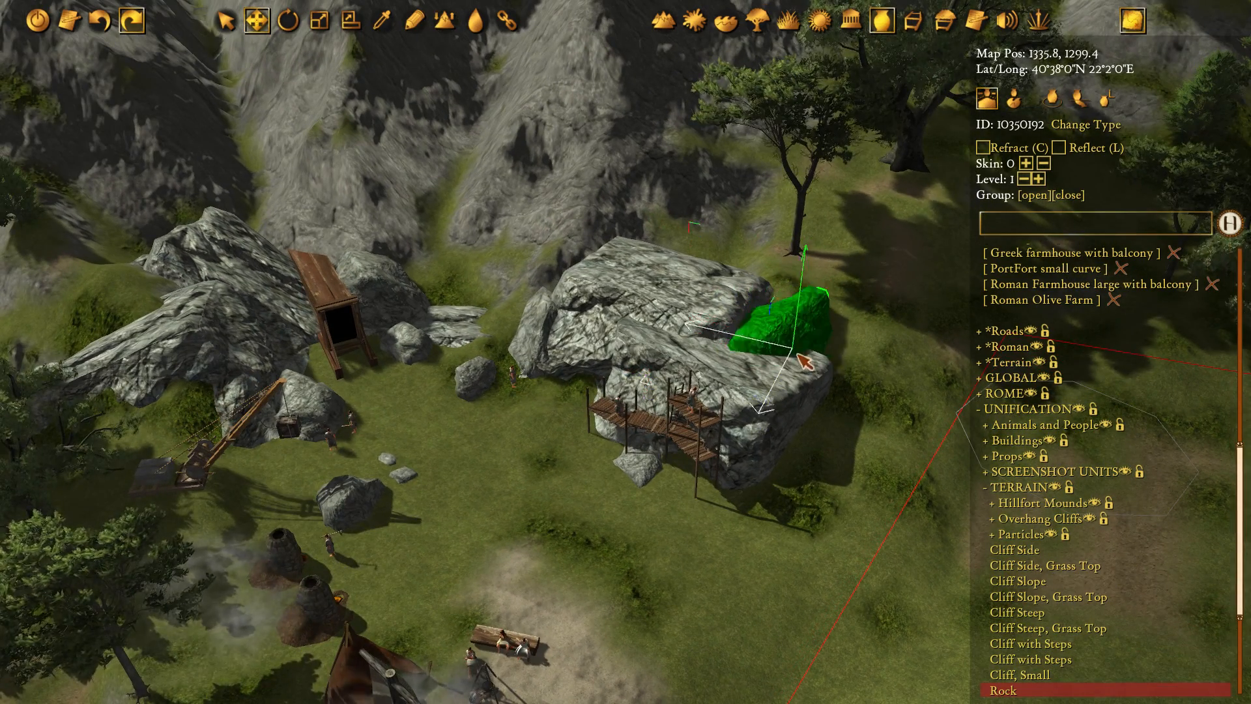
{"action": "key", "text": "e"}
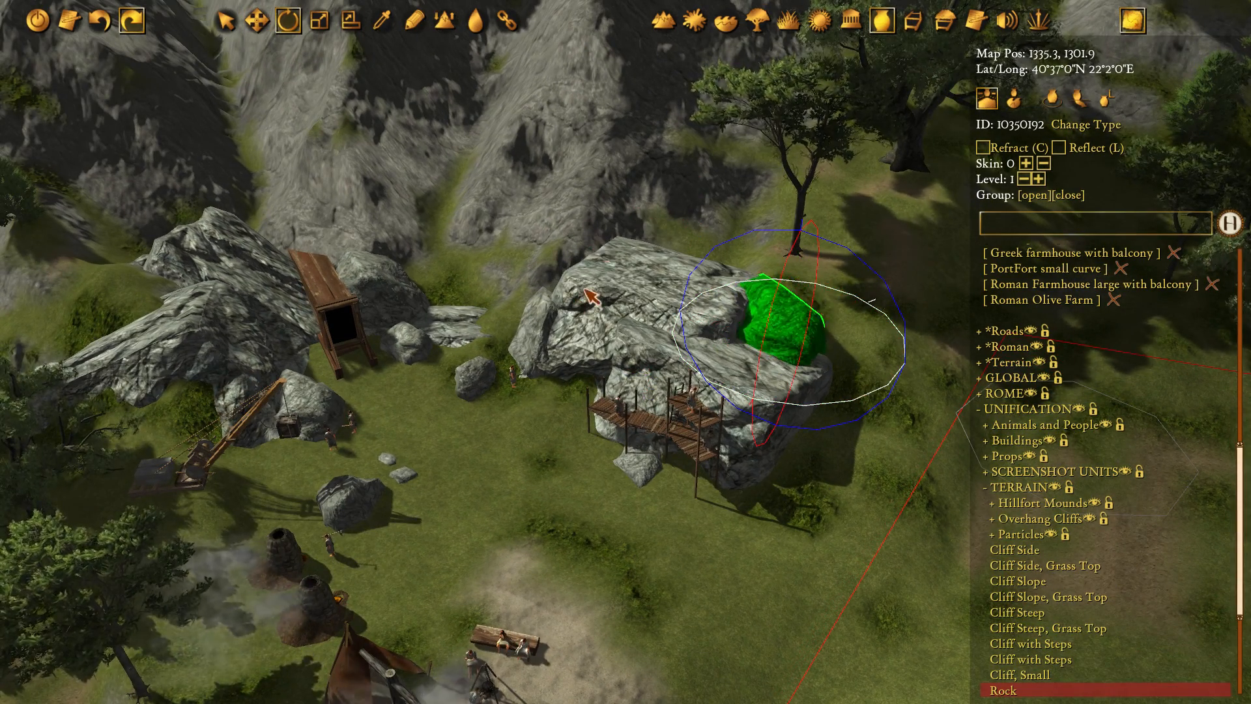
{"action": "left_click", "coordinate": [740, 289]}
{"action": "middle_click_drag", "start_coordinate": [694, 318], "coordinate": [694, 319]}
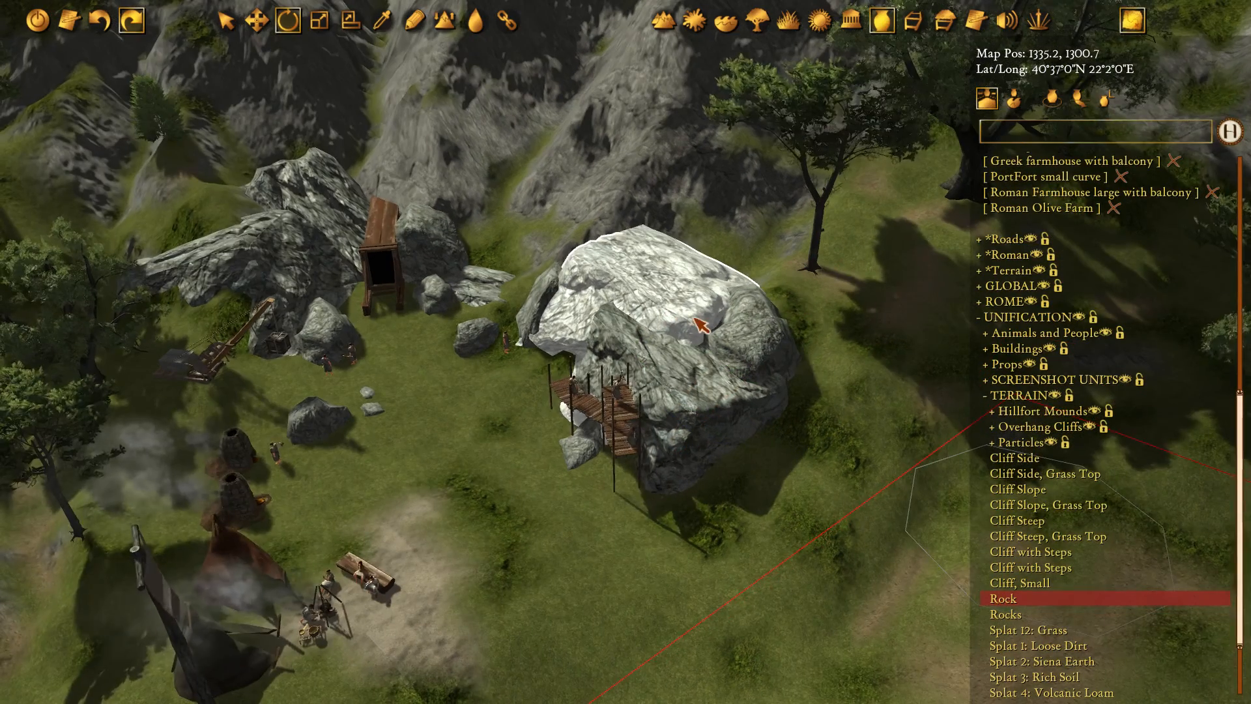
Add another Rock behind the joined cliffs, toward the mountainside, and scale it up to boulder size
{"action": "left_click", "coordinate": [725, 250]}
{"action": "right_click_drag", "start_coordinate": [725, 250], "coordinate": [718, 304]}
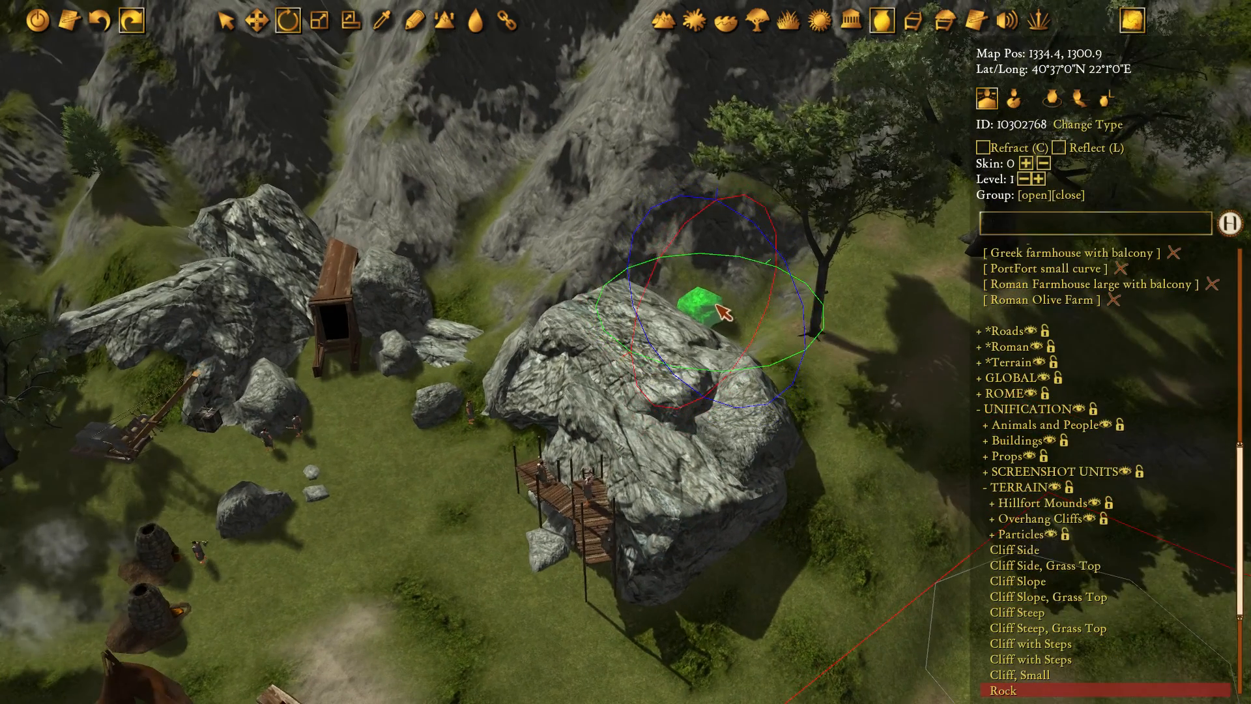
{"action": "key", "text": "r"}
{"action": "left_click_drag", "start_coordinate": [707, 312], "coordinate": [793, 324]}
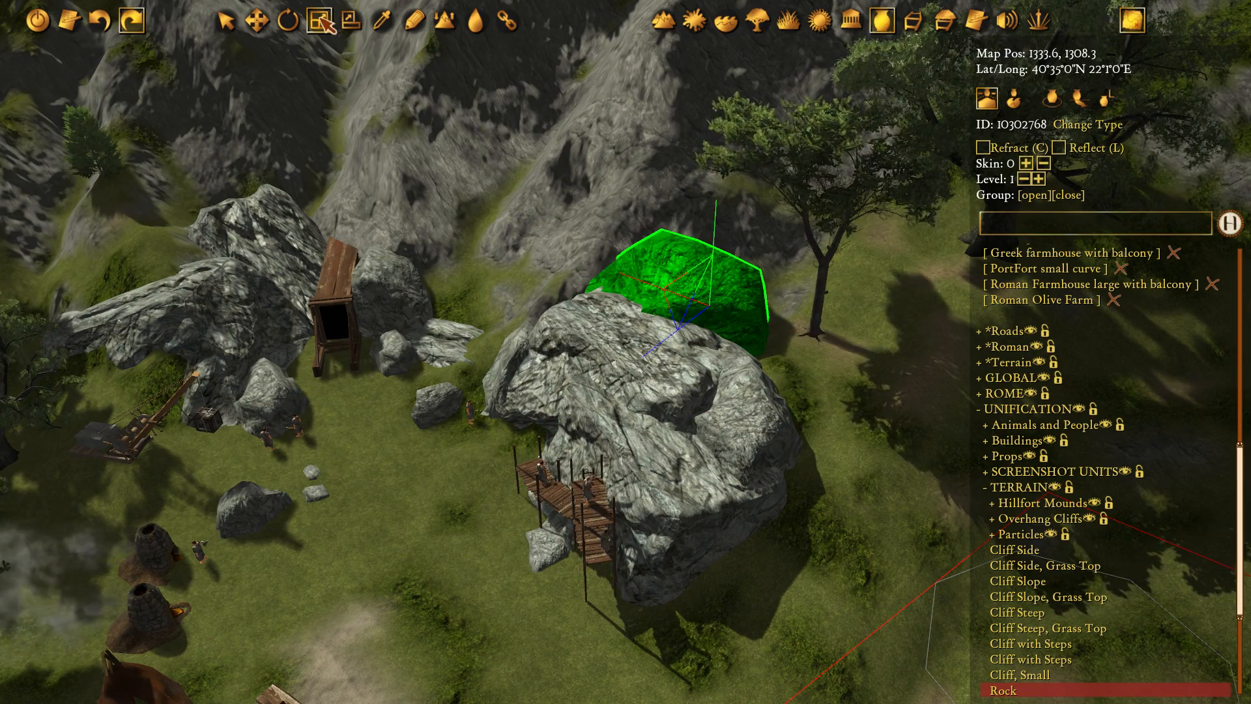
Rotate the large rear rock, shift it toward the mountainside and sink it behind the joined cliffs
{"action": "middle_click_drag", "start_coordinate": [643, 245], "coordinate": [674, 316]}
{"action": "key", "text": "r"}
{"action": "left_click_drag", "start_coordinate": [713, 314], "coordinate": [710, 197]}
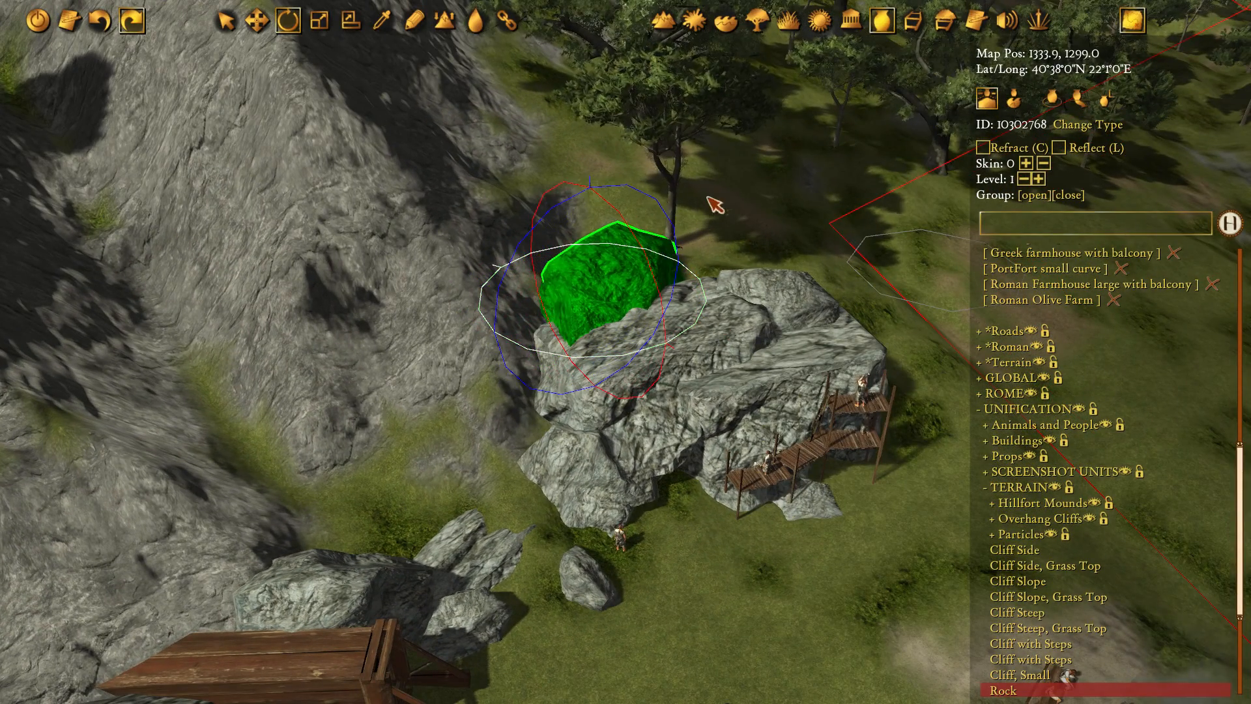
{"action": "key", "text": "w"}
{"action": "left_click_drag", "start_coordinate": [600, 294], "coordinate": [539, 318]}
{"action": "left_click_drag", "start_coordinate": [531, 246], "coordinate": [531, 294]}
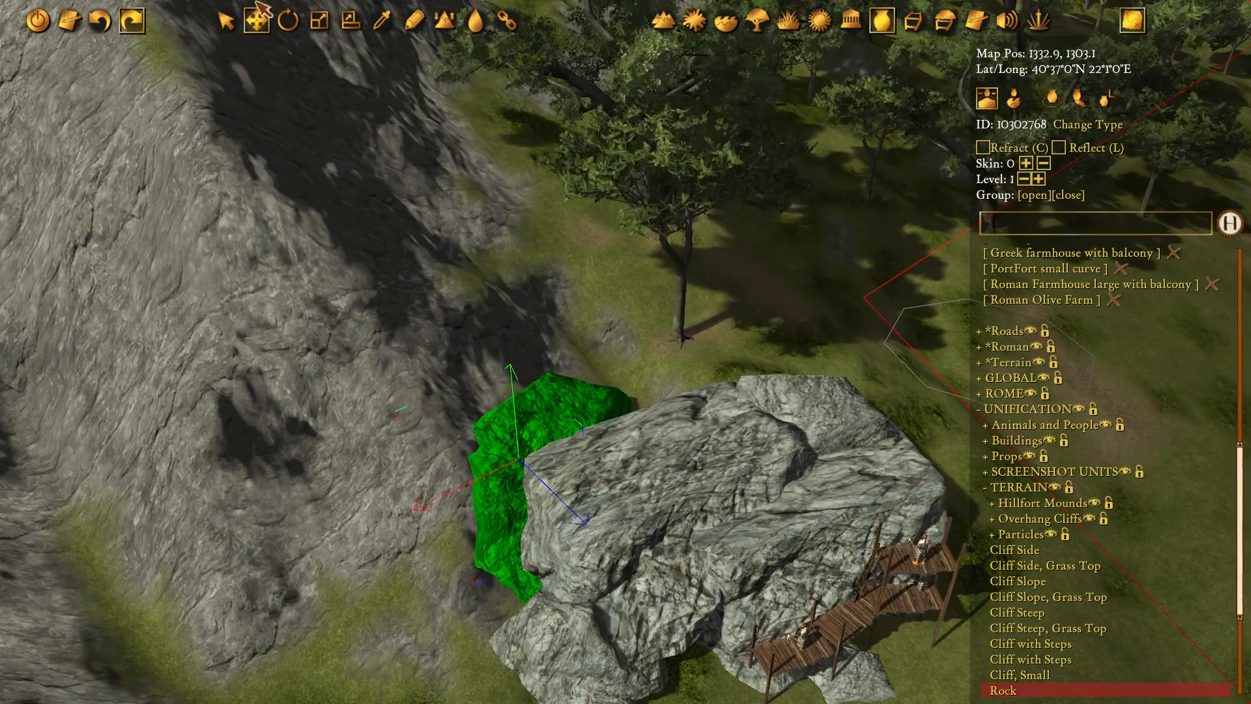
{"action": "key", "text": "s"}
{"action": "left_click", "coordinate": [361, 29]}
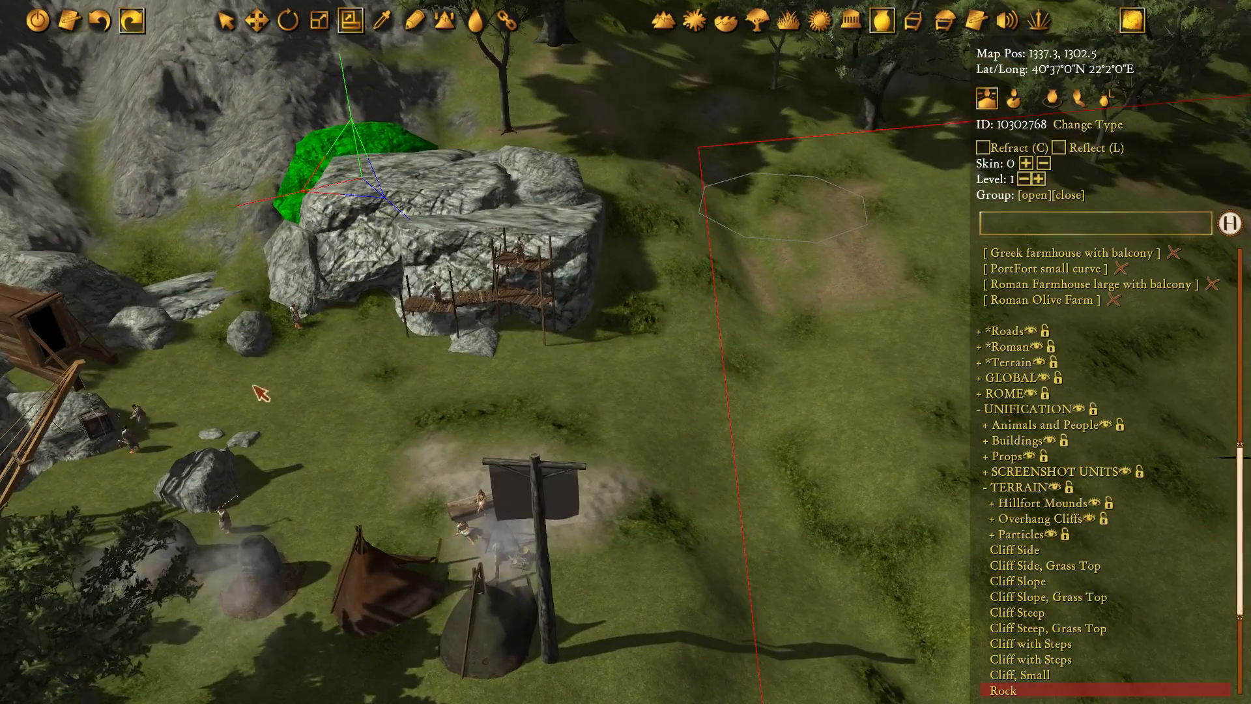
Adjust the proportions of the small rock between the mine door and the lone miner
{"action": "left_click", "coordinate": [257, 342]}
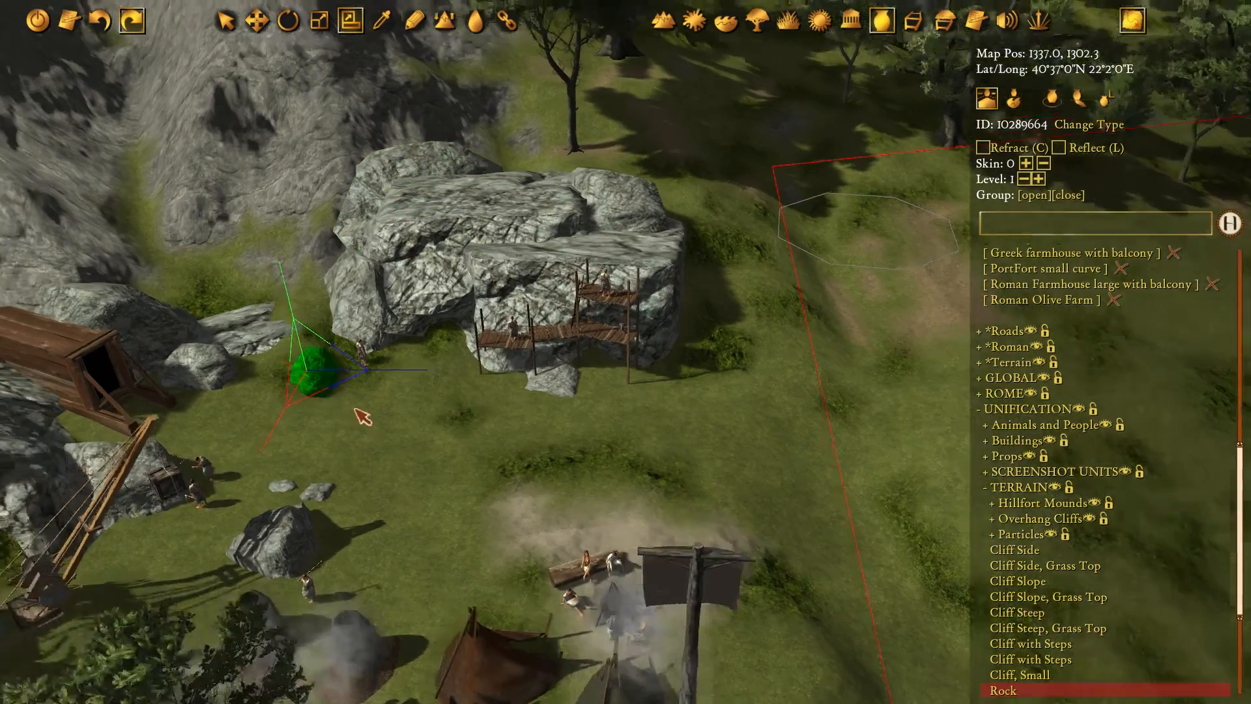
{"action": "left_click_drag", "start_coordinate": [497, 378], "coordinate": [354, 380]}
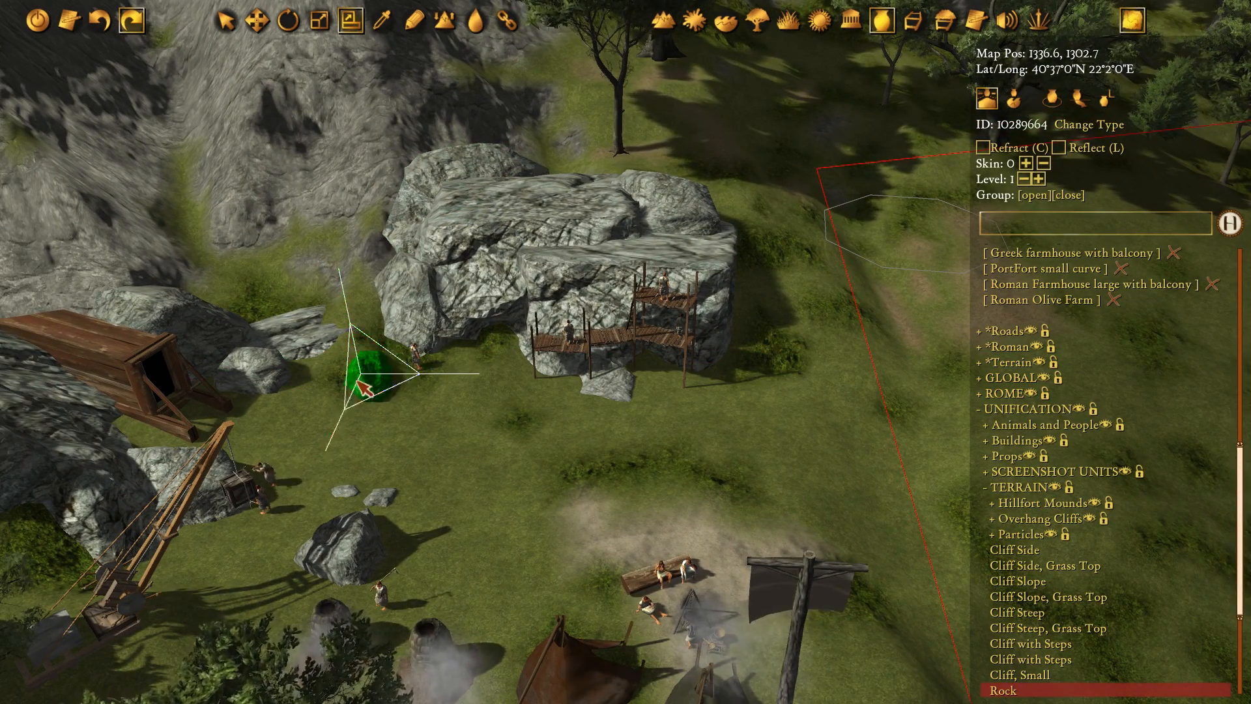
{"action": "left_click", "coordinate": [446, 453]}
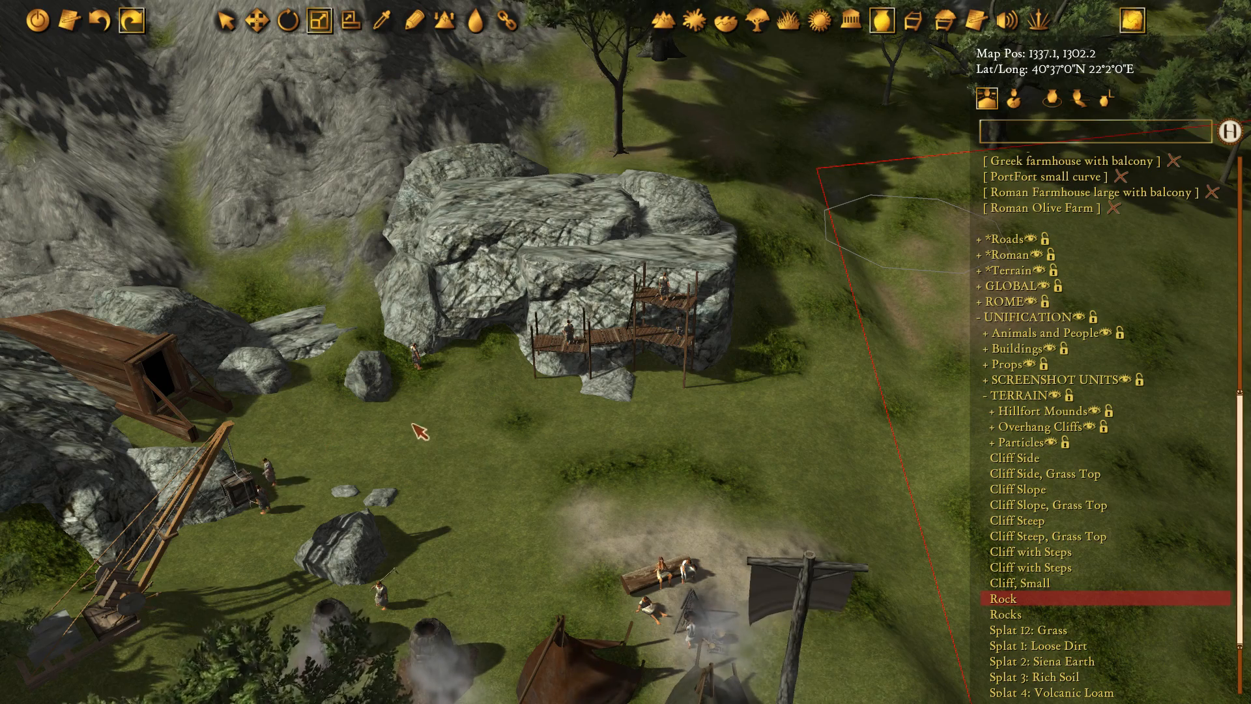
{"action": "left_click", "coordinate": [371, 385]}
{"action": "key", "text": "w"}
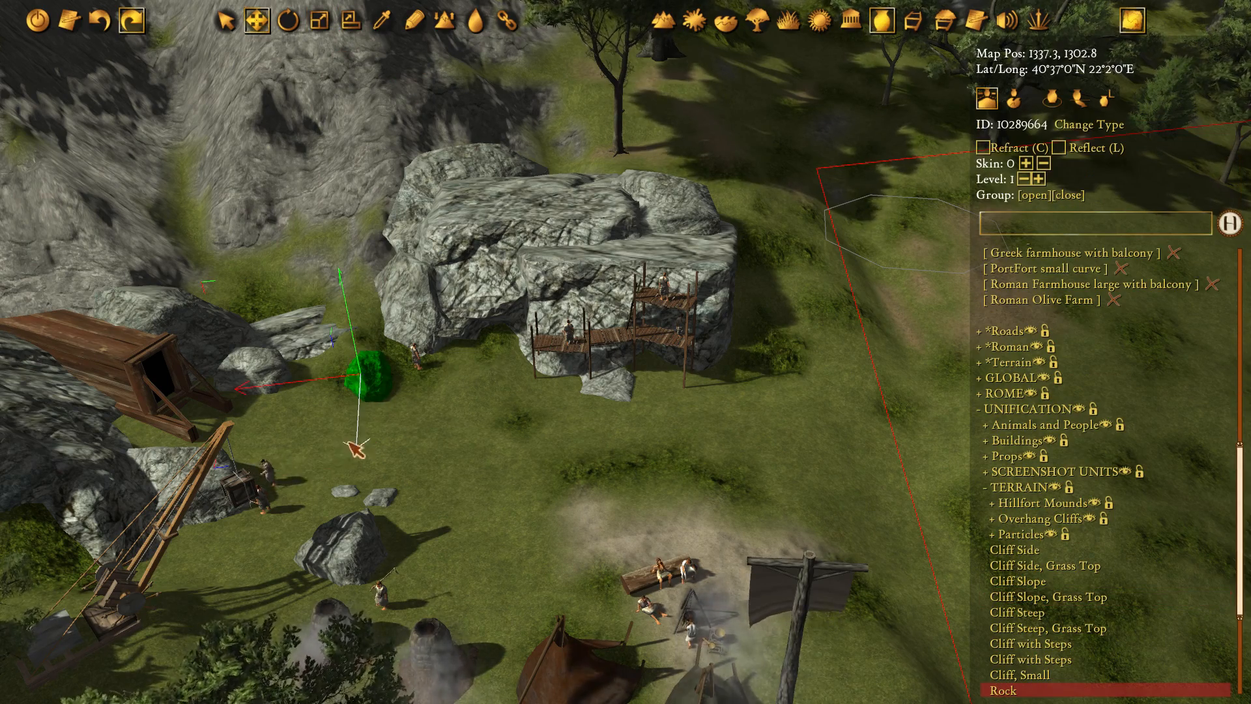
{"action": "scroll", "coordinate": [356, 450], "scroll_direction": "up", "scroll_amount": 3}
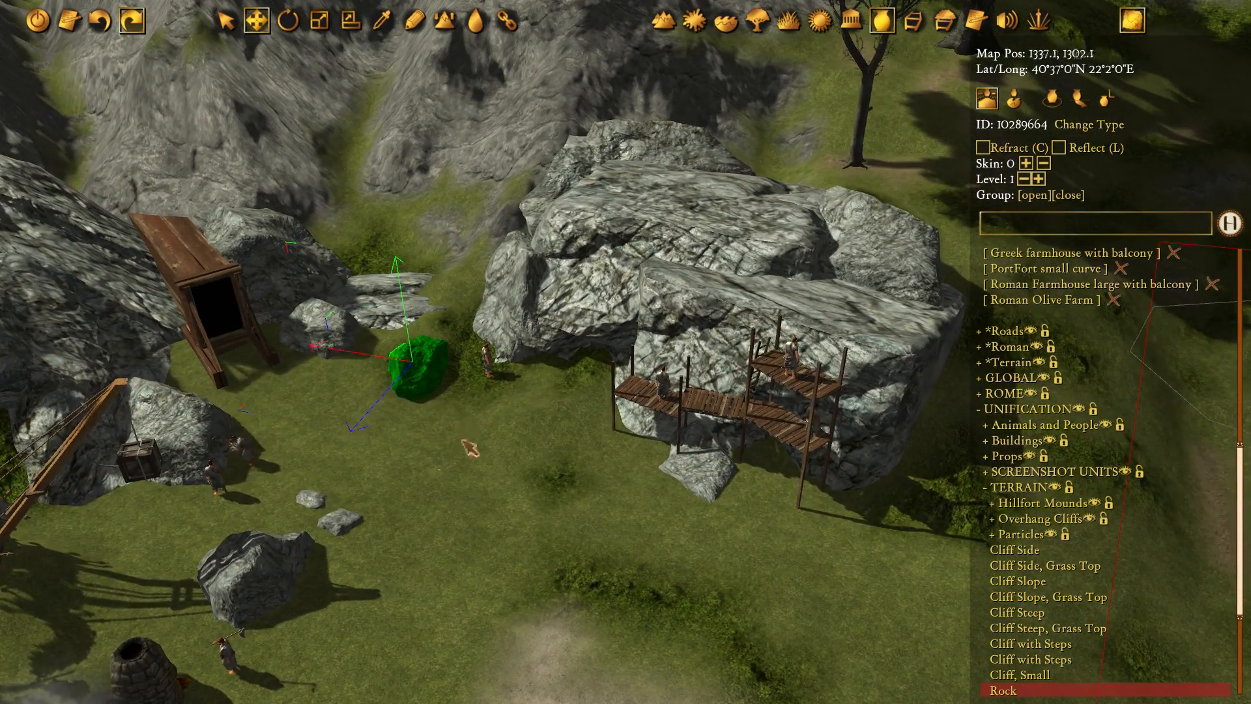
Examine the scaffolded cliff, the mine entrance and the camp from several angles and distances
{"action": "scroll", "coordinate": [508, 417], "scroll_direction": "down", "scroll_amount": 3}
{"action": "middle_click_drag", "start_coordinate": [538, 393], "coordinate": [427, 377]}
{"action": "scroll", "coordinate": [508, 374], "scroll_direction": "up", "scroll_amount": 4}
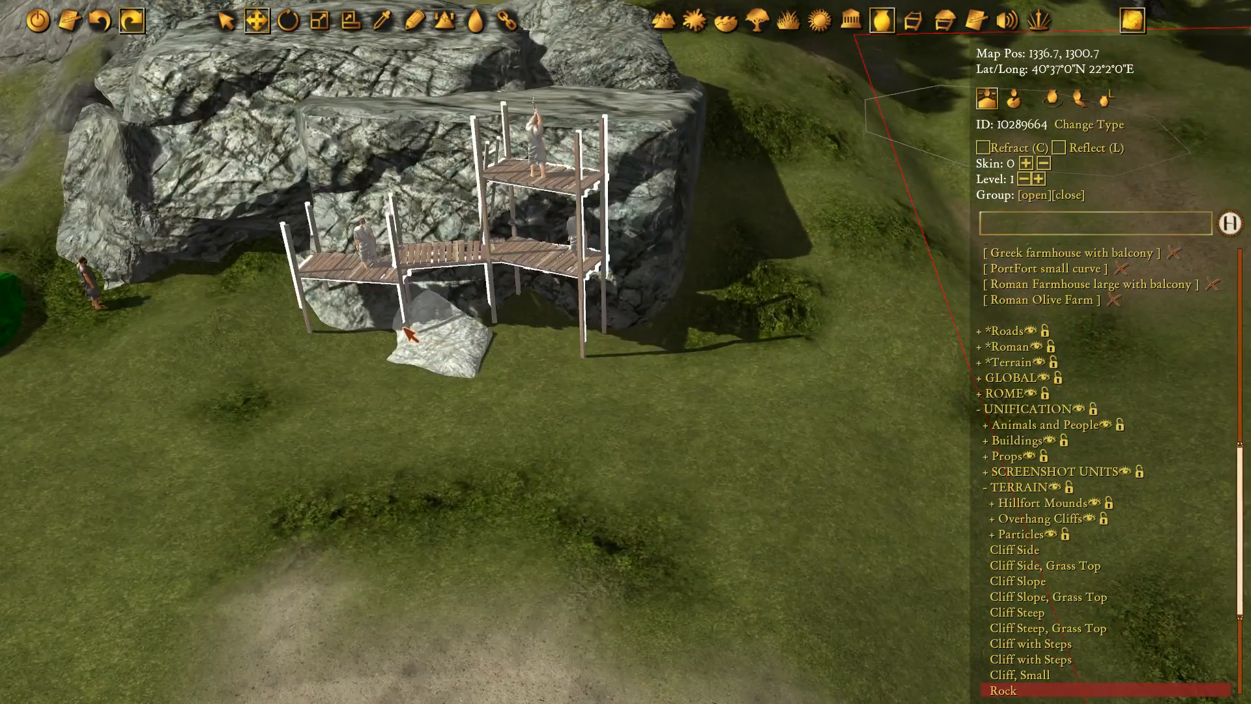
{"action": "scroll", "coordinate": [409, 333], "scroll_direction": "down", "scroll_amount": 4}
{"action": "middle_click_drag", "start_coordinate": [409, 334], "coordinate": [404, 336]}
{"action": "middle_click_drag", "start_coordinate": [480, 260], "coordinate": [645, 218]}
{"action": "middle_click_drag", "start_coordinate": [450, 352], "coordinate": [715, 223]}
{"action": "left_click", "coordinate": [590, 236]}
{"action": "scroll", "coordinate": [605, 226], "scroll_direction": "up", "scroll_amount": 5}
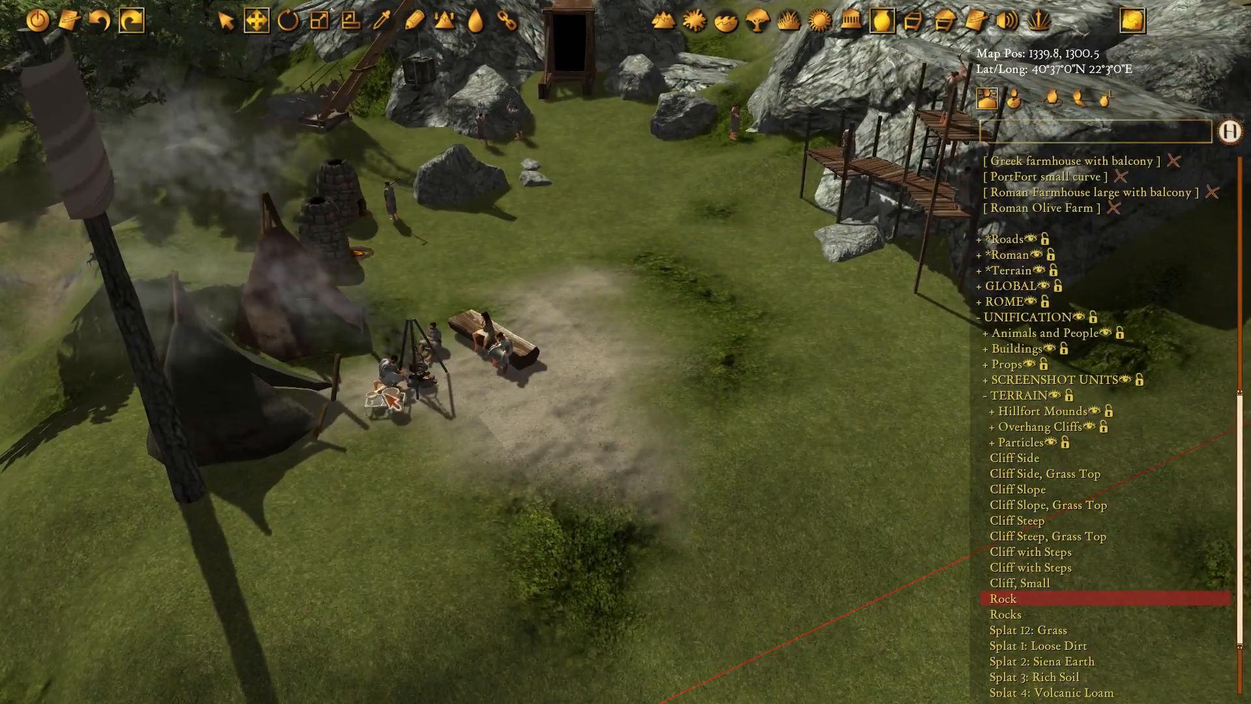
{"action": "scroll", "coordinate": [385, 395], "scroll_direction": "down", "scroll_amount": 3}
{"action": "middle_click_drag", "start_coordinate": [386, 395], "coordinate": [439, 411]}
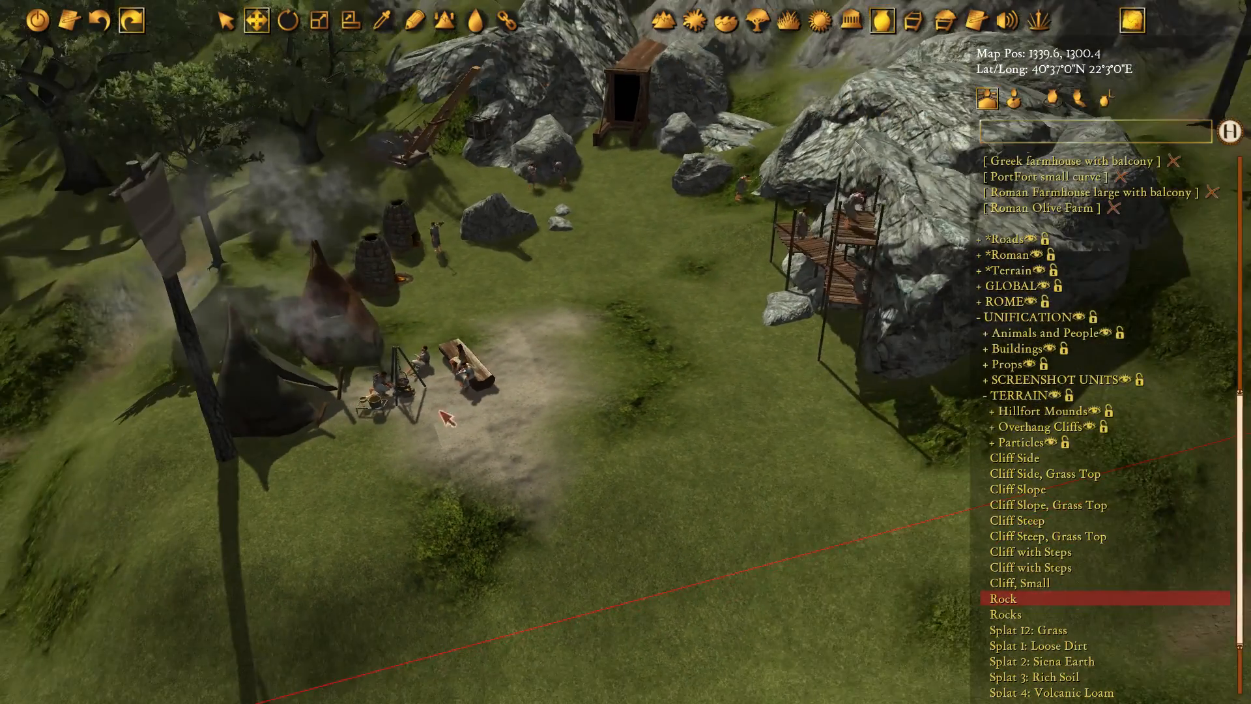
Paint Rich Soil on the ground around the two smelters with a small brush
{"action": "left_click", "coordinate": [701, 28]}
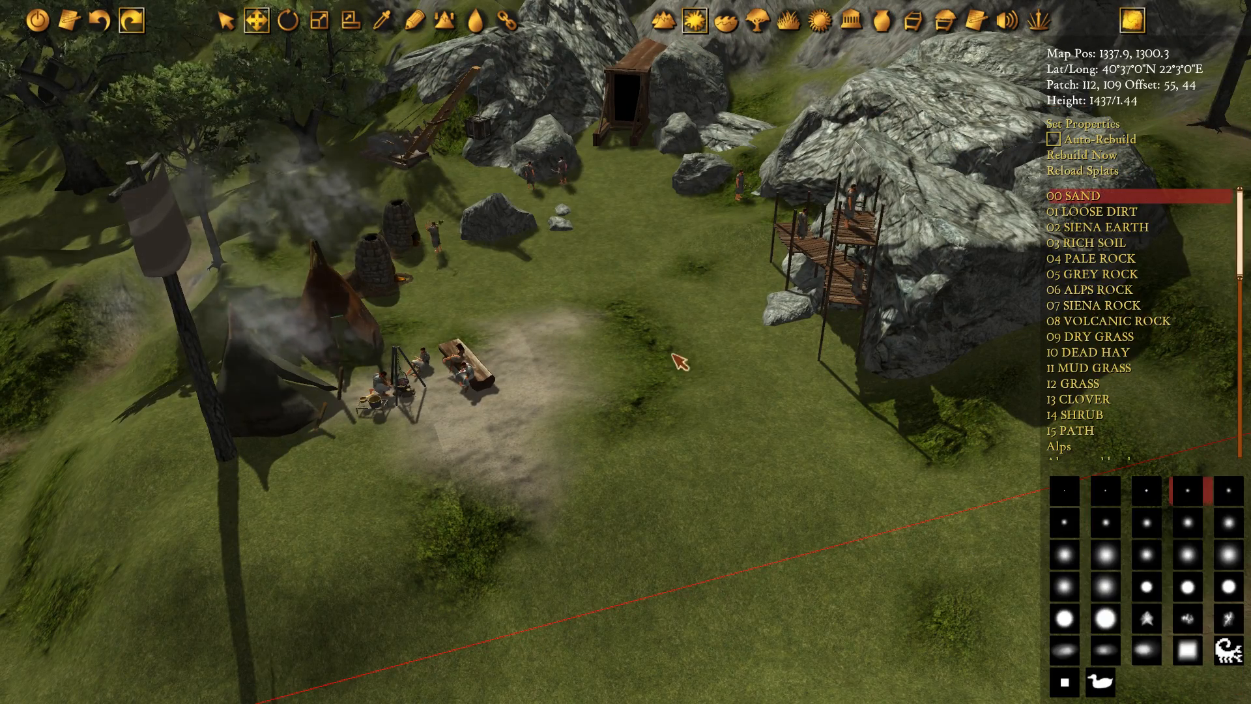
{"action": "scroll", "coordinate": [673, 354], "scroll_direction": "down", "scroll_amount": 3}
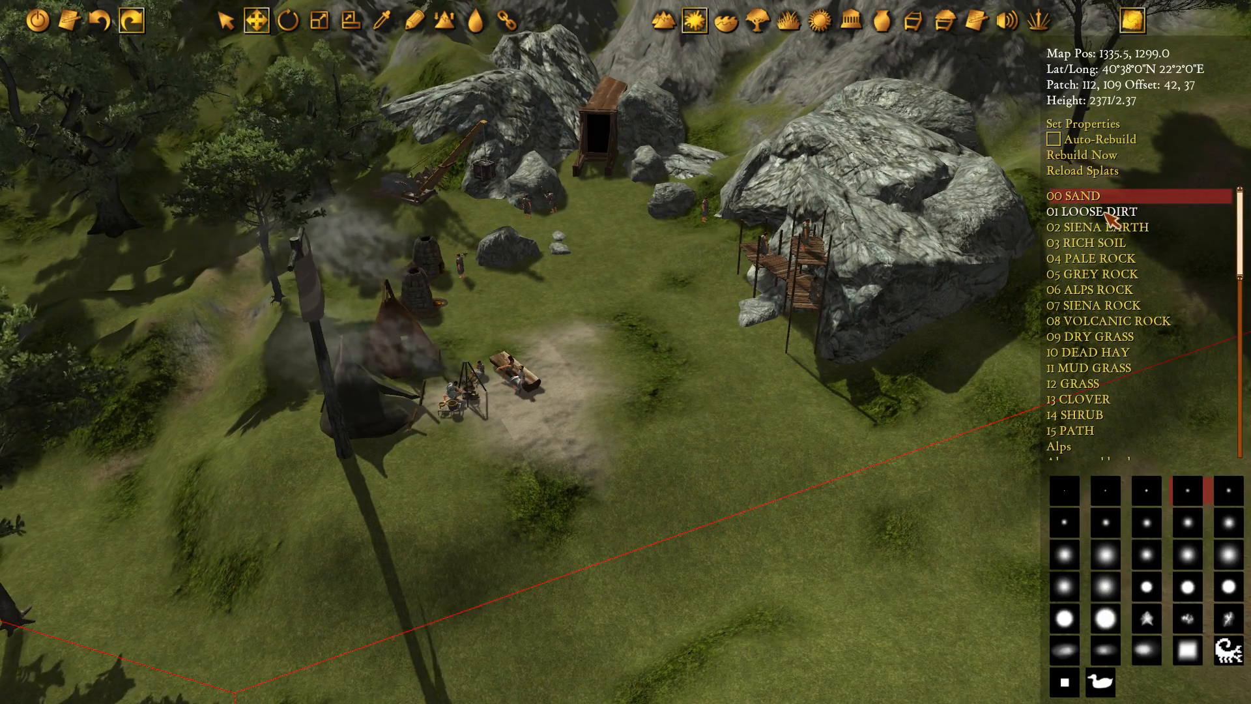
{"action": "left_click", "coordinate": [1100, 245]}
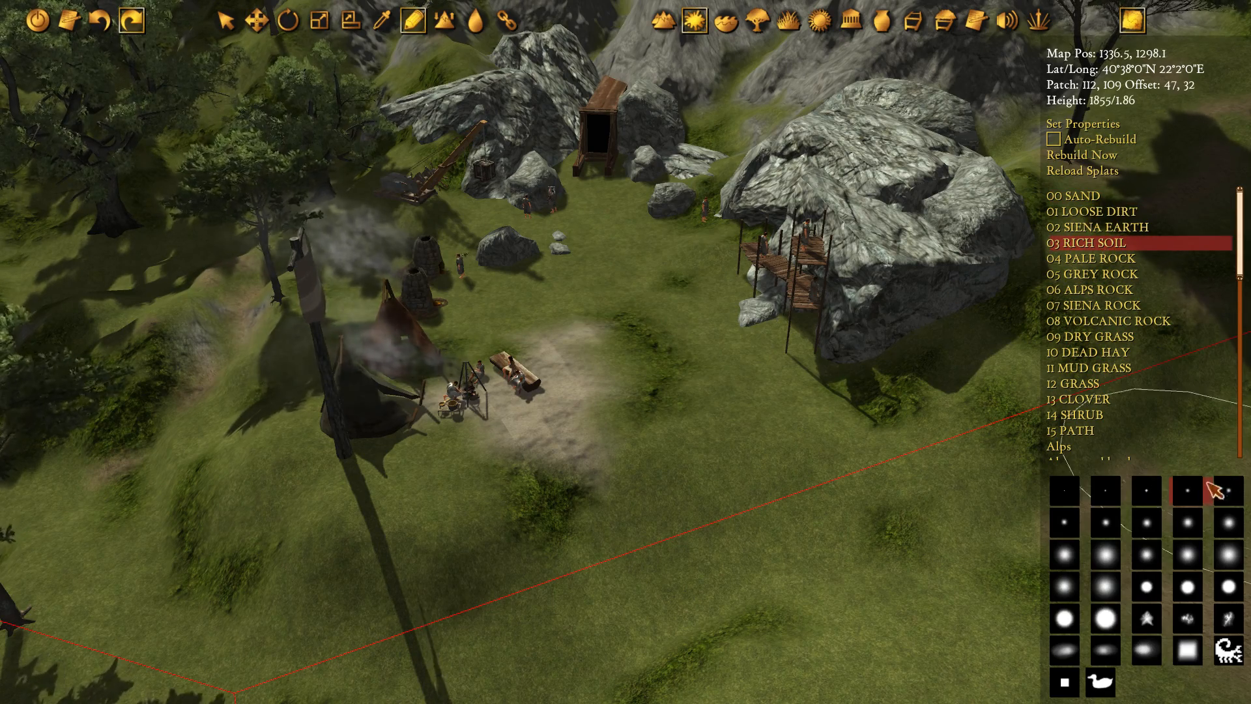
{"action": "left_click", "coordinate": [1148, 494]}
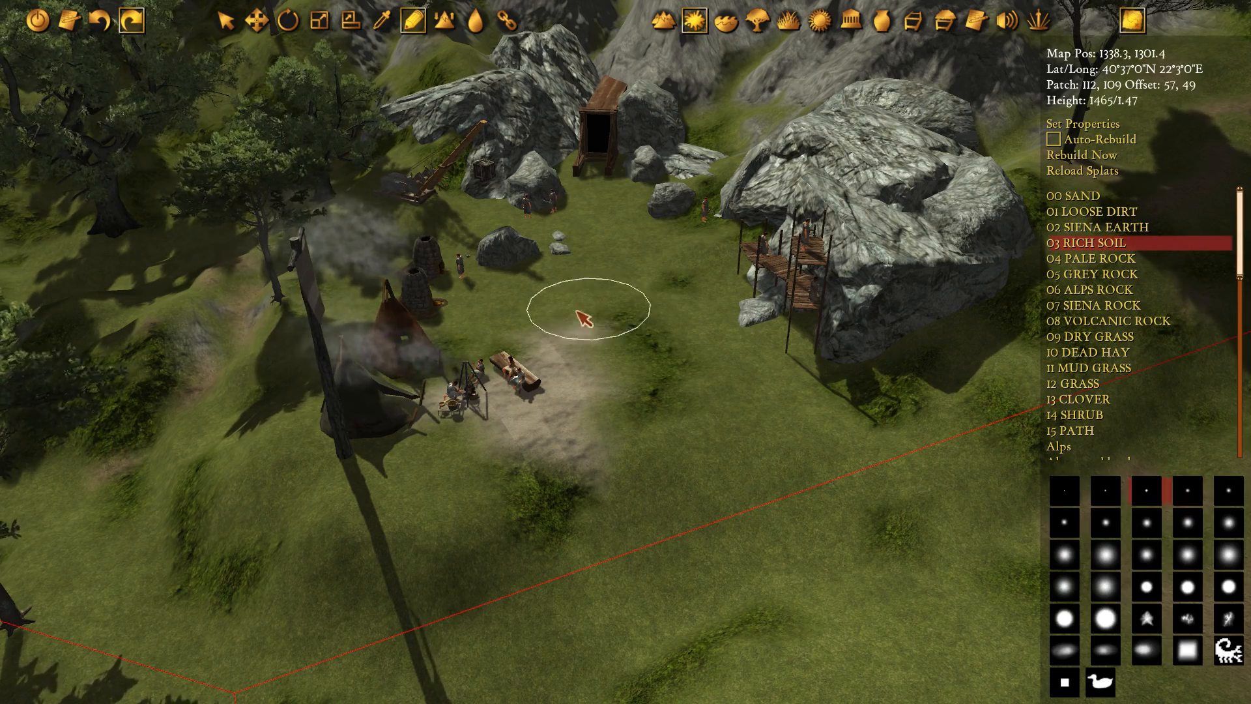
{"action": "left_click", "coordinate": [1110, 493]}
{"action": "scroll", "coordinate": [790, 452], "scroll_direction": "up", "scroll_amount": 4}
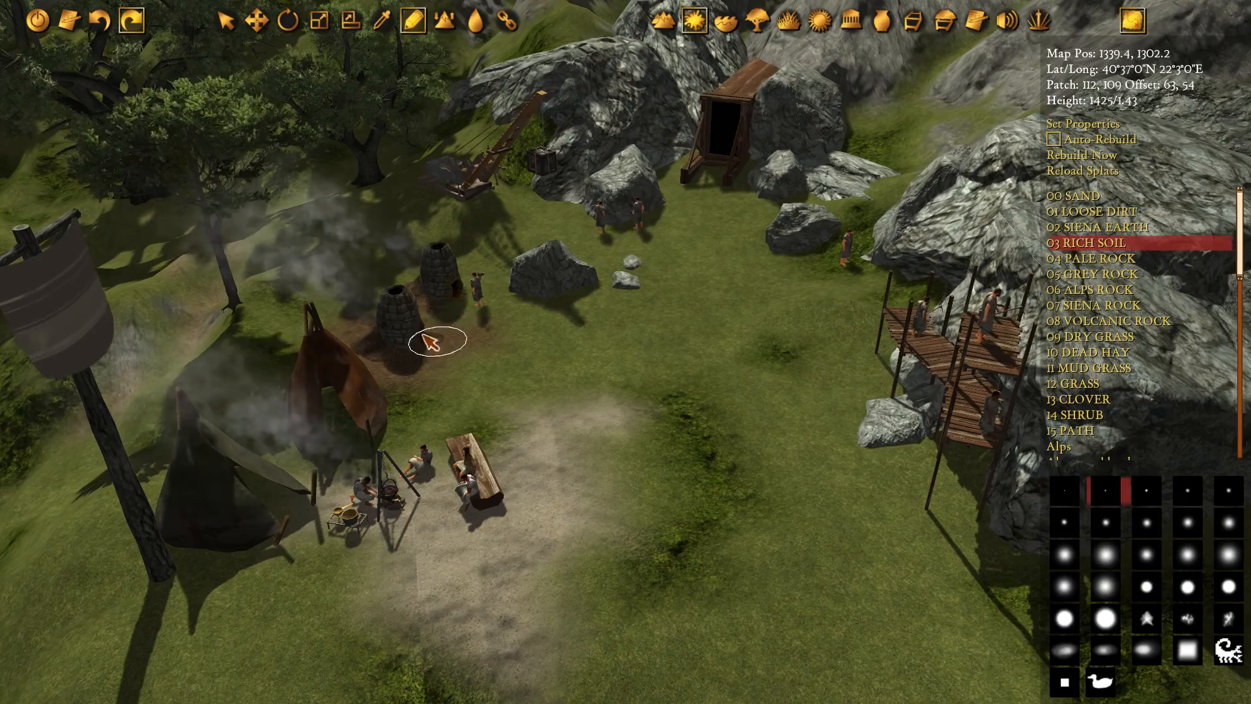
{"action": "scroll", "coordinate": [421, 316], "scroll_direction": "up", "scroll_amount": 3}
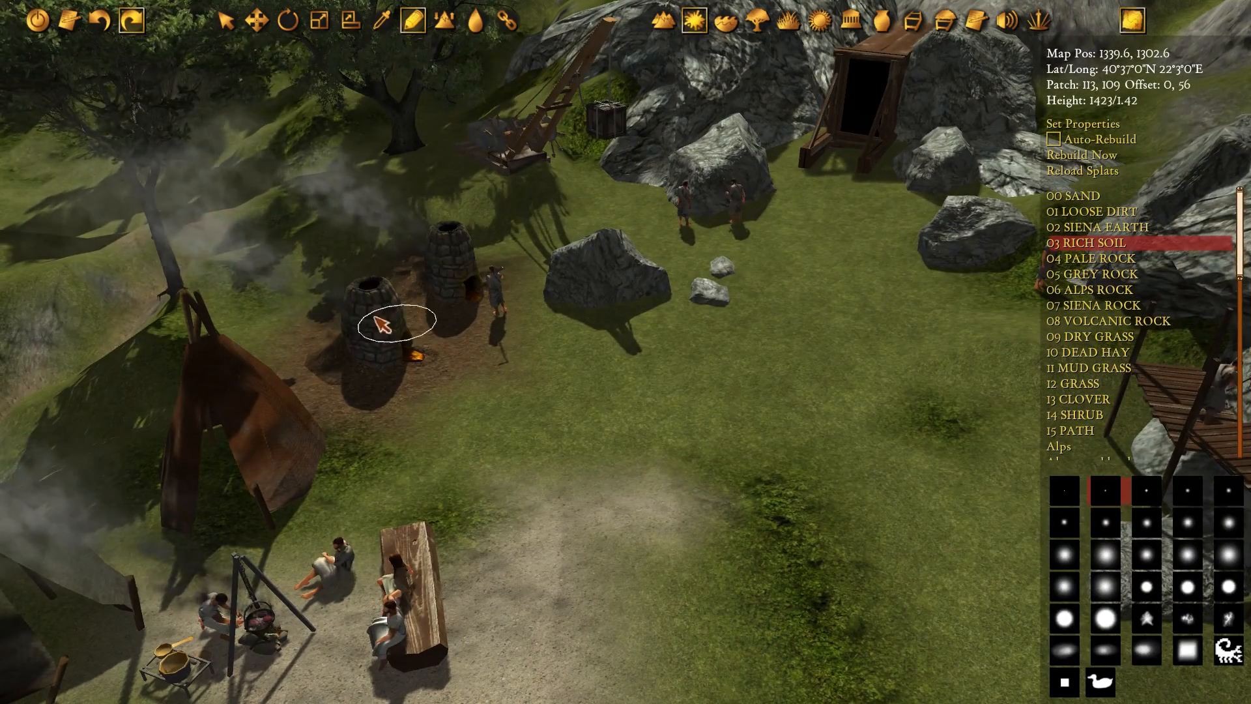
{"action": "scroll", "coordinate": [405, 382], "scroll_direction": "down", "scroll_amount": 3}
{"action": "scroll", "coordinate": [788, 329], "scroll_direction": "up", "scroll_amount": 2}
{"action": "scroll", "coordinate": [647, 349], "scroll_direction": "down", "scroll_amount": 1}
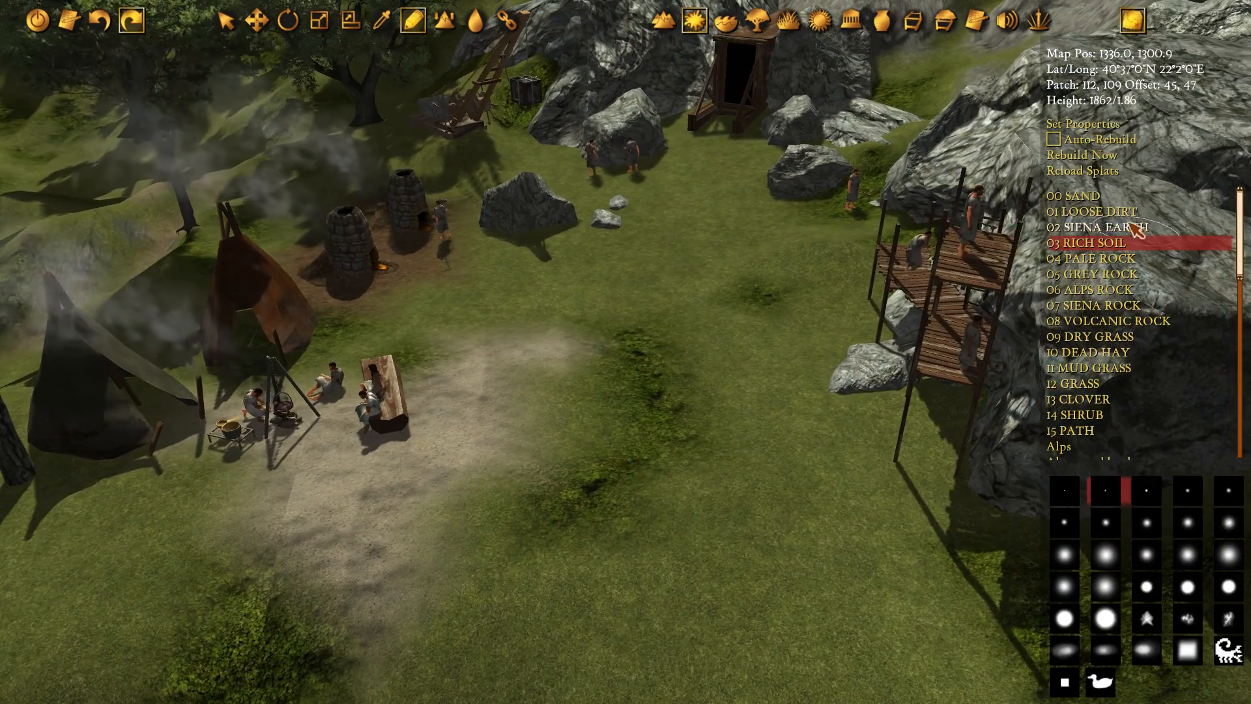
Paint Loose Dirt from the mine door across the open ground between the camp and the scaffolded cliff
{"action": "left_click", "coordinate": [1125, 221]}
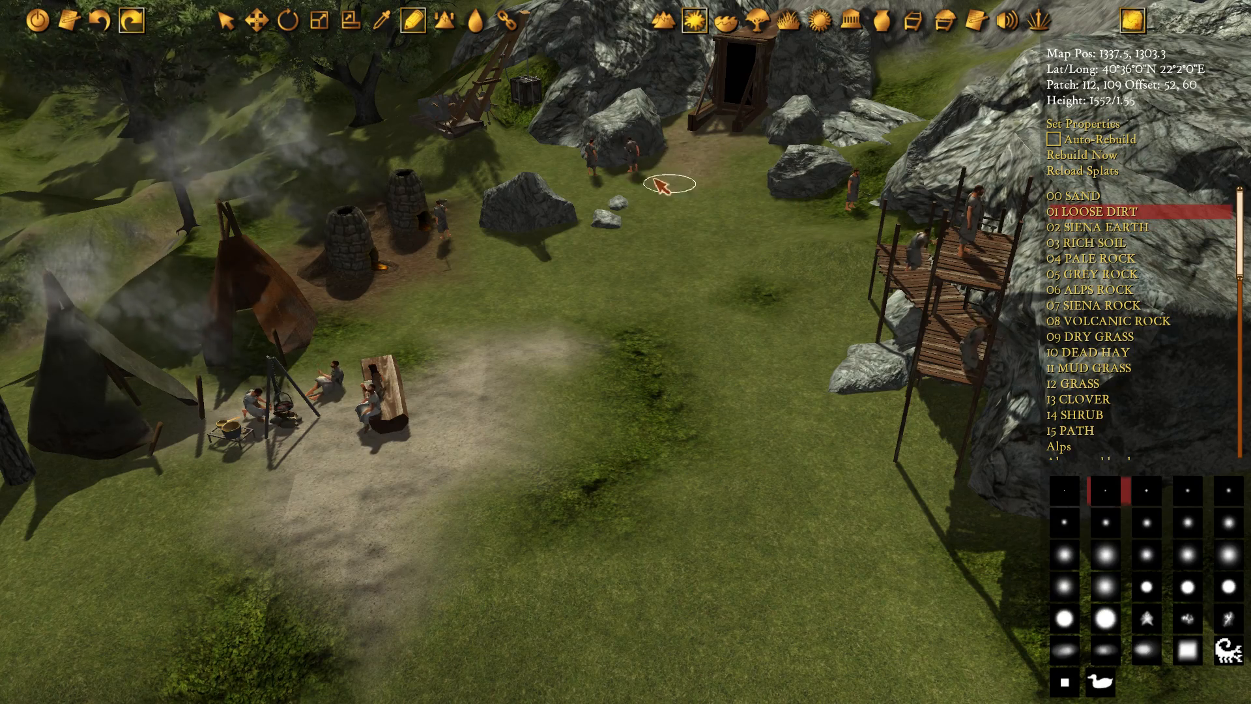
{"action": "left_click_drag", "start_coordinate": [655, 180], "coordinate": [575, 308]}
{"action": "scroll", "coordinate": [782, 378], "scroll_direction": "down", "scroll_amount": 2}
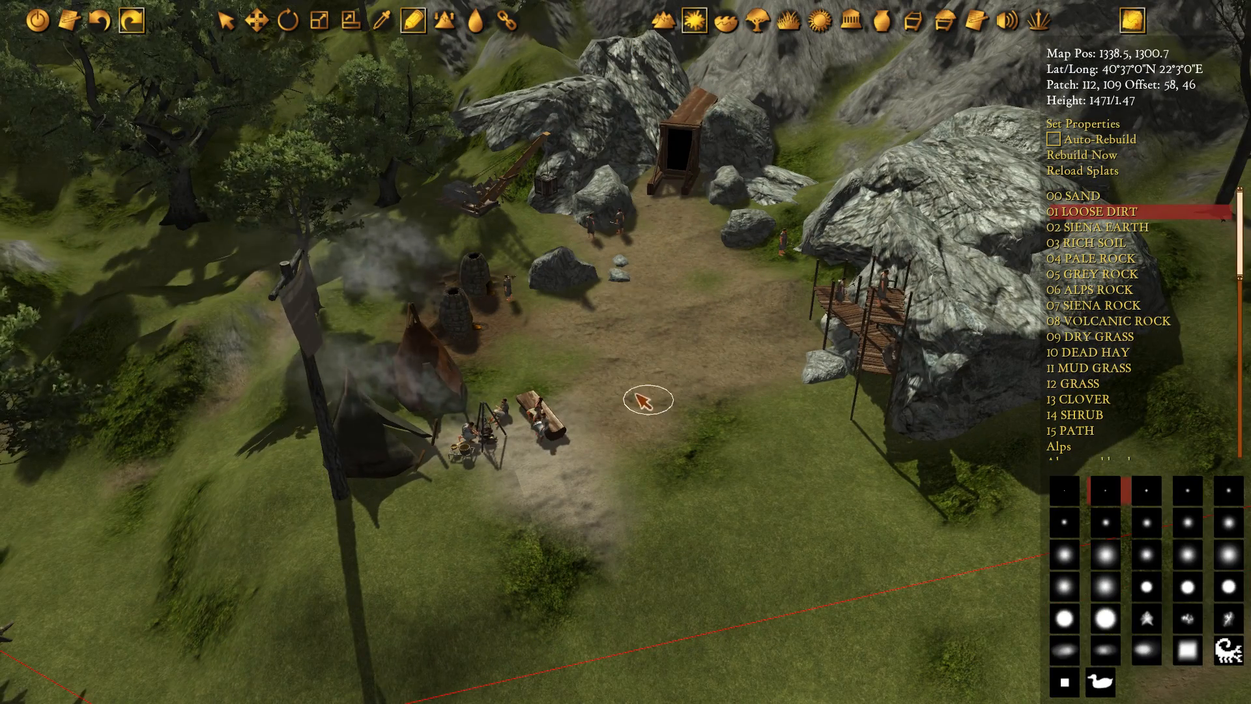
{"action": "scroll", "coordinate": [651, 340], "scroll_direction": "down", "scroll_amount": 2}
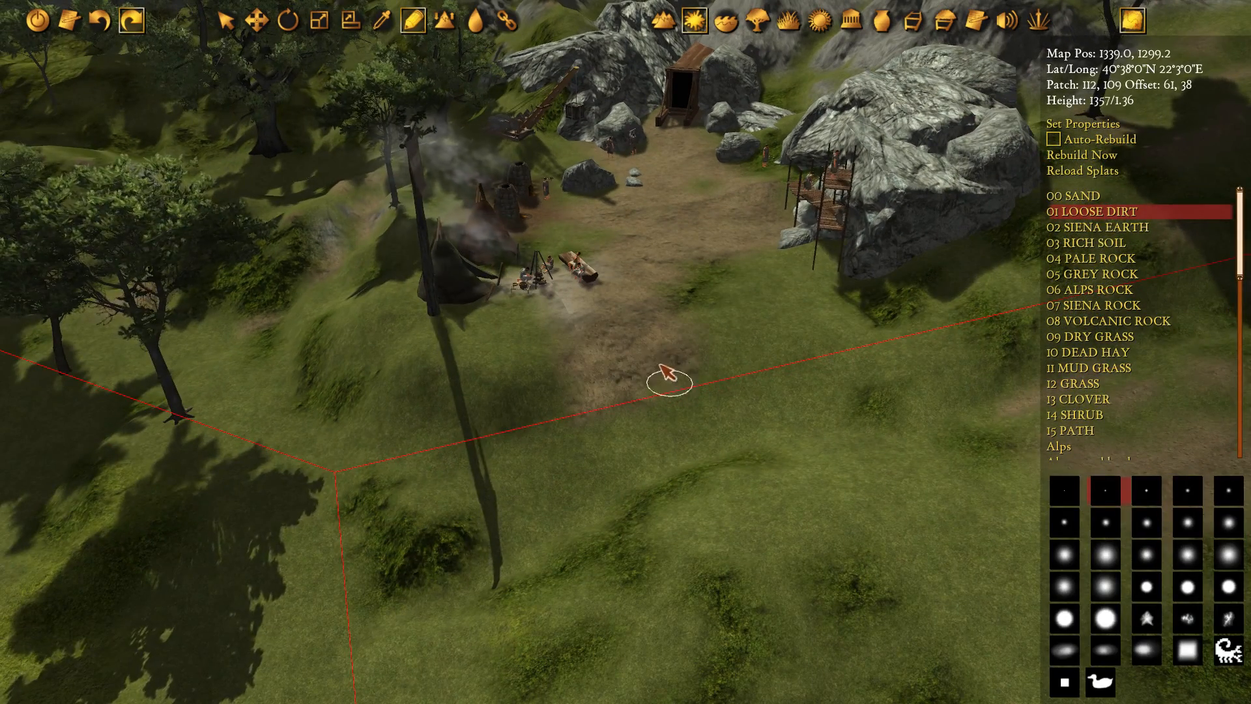
{"action": "scroll", "coordinate": [762, 345], "scroll_direction": "up", "scroll_amount": 2}
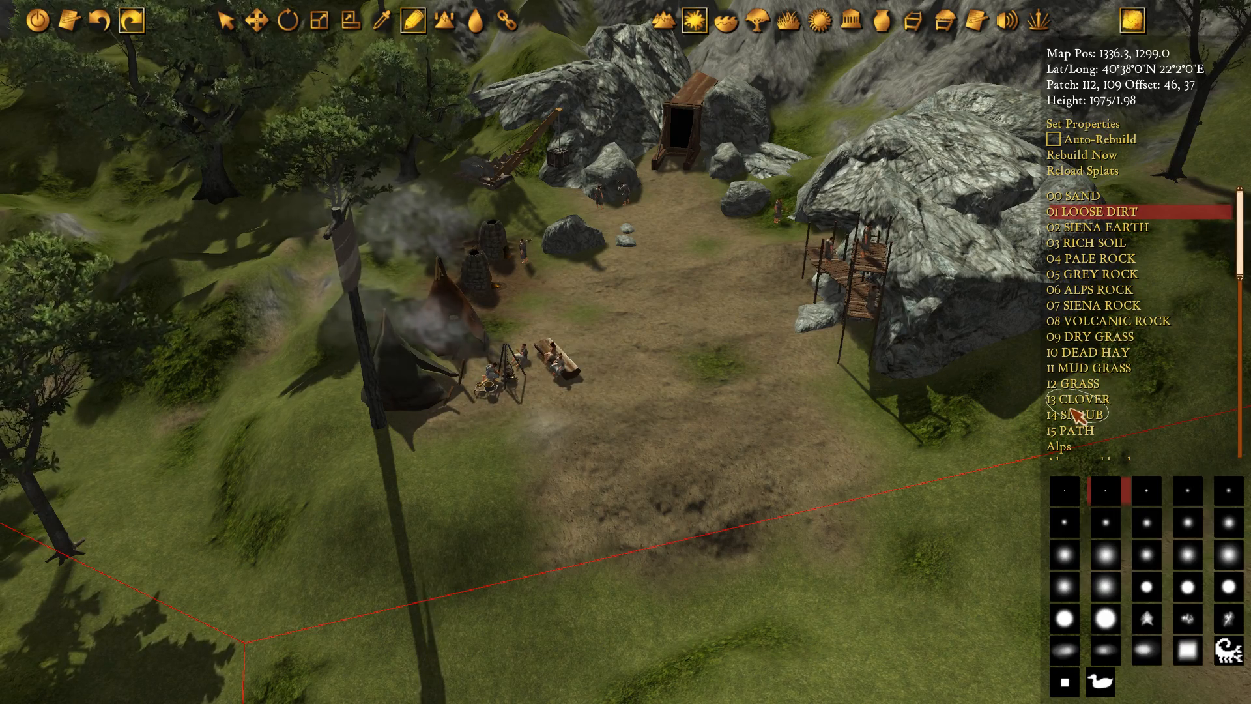
Try Grass and Path patches on the dirt ground between the camp and the scaffold, then undo the Path stroke
{"action": "left_click_drag", "start_coordinate": [683, 343], "coordinate": [733, 374]}
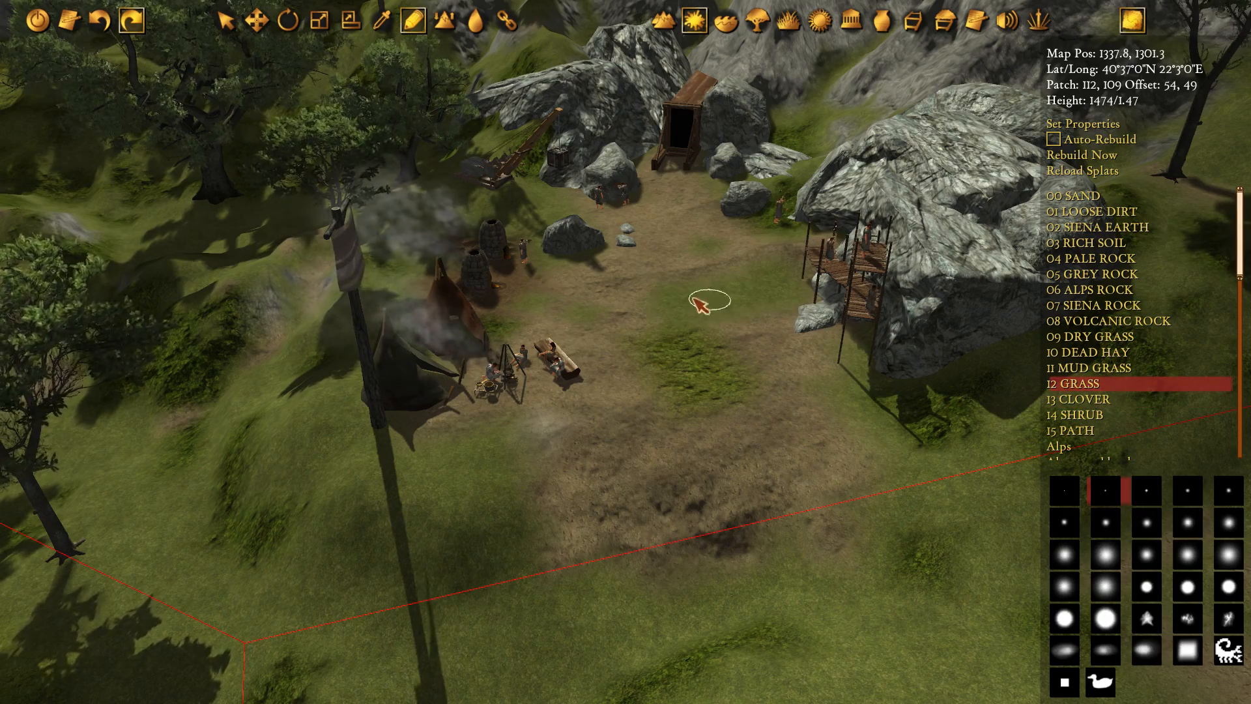
{"action": "left_click_drag", "start_coordinate": [847, 423], "coordinate": [801, 482]}
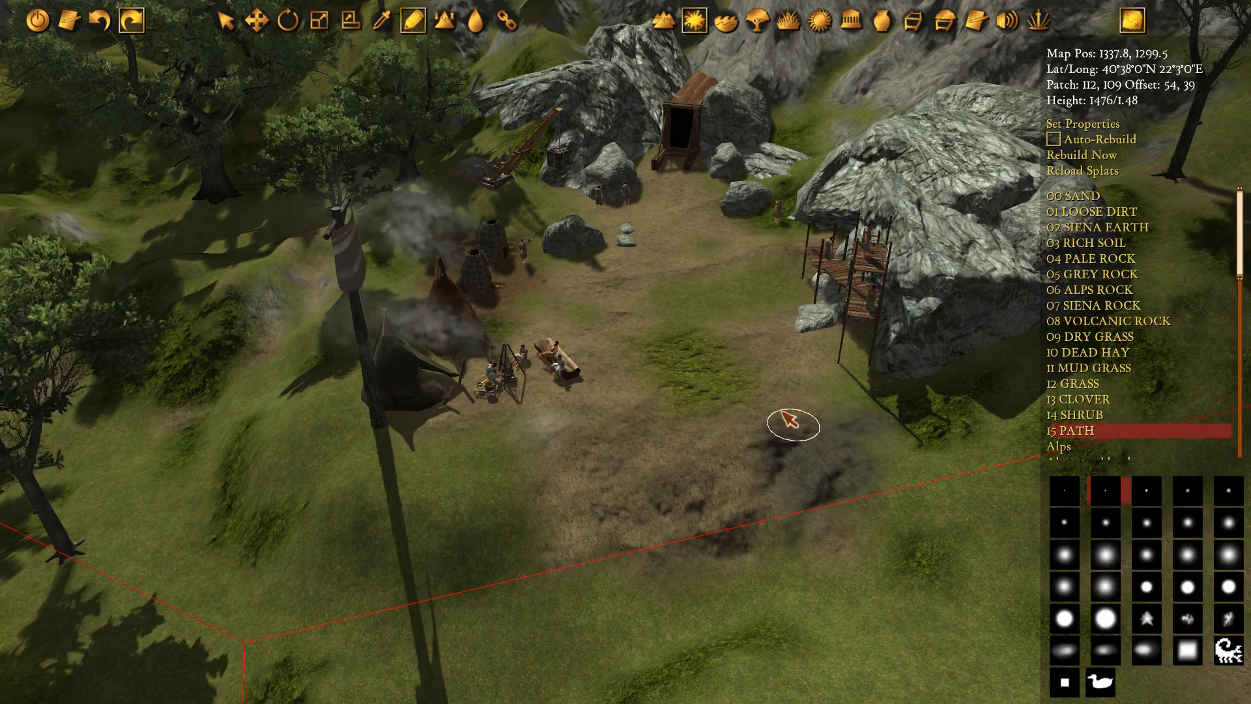
{"action": "left_click_drag", "start_coordinate": [782, 412], "coordinate": [755, 373]}
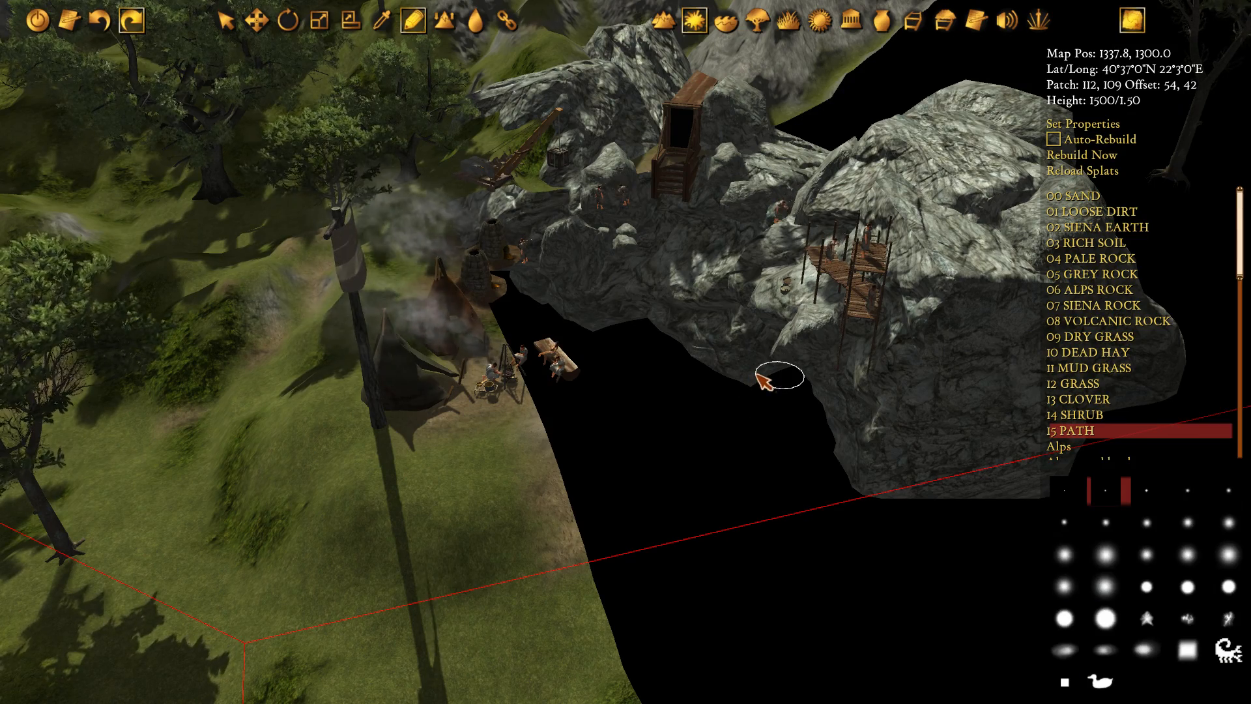
{"action": "scroll", "coordinate": [757, 374], "scroll_direction": "down", "scroll_amount": 3}
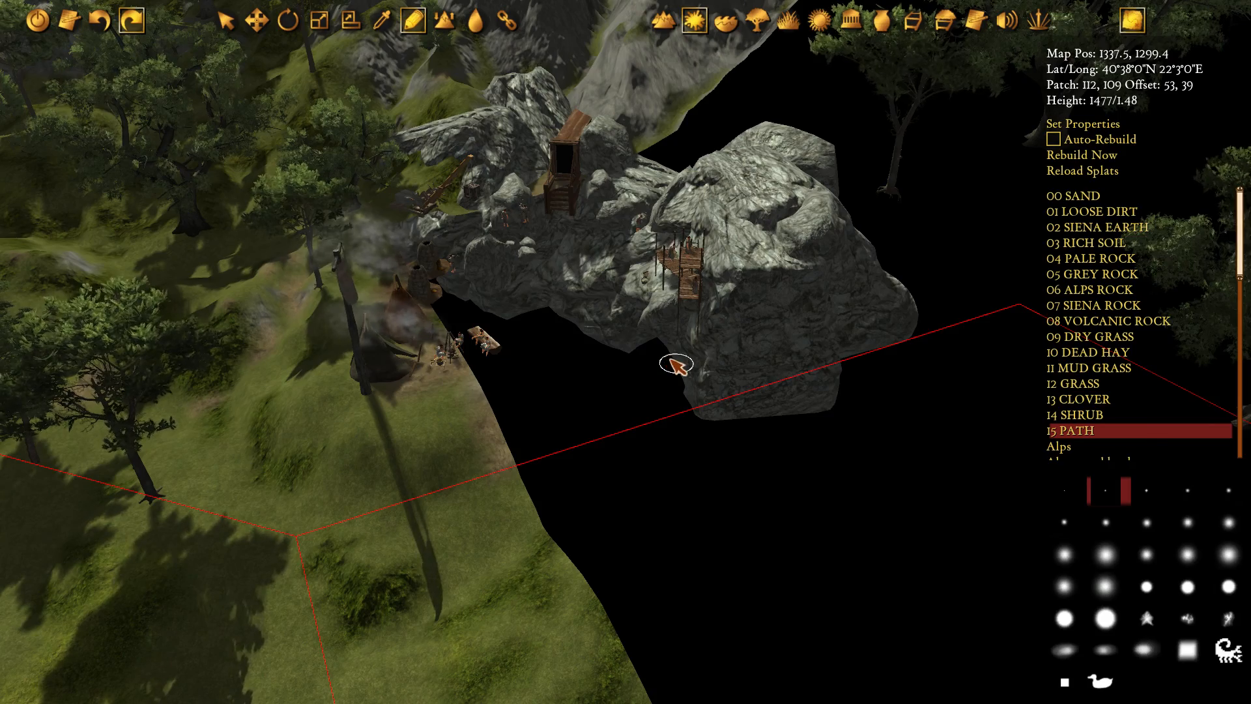
{"action": "key", "text": "w"}
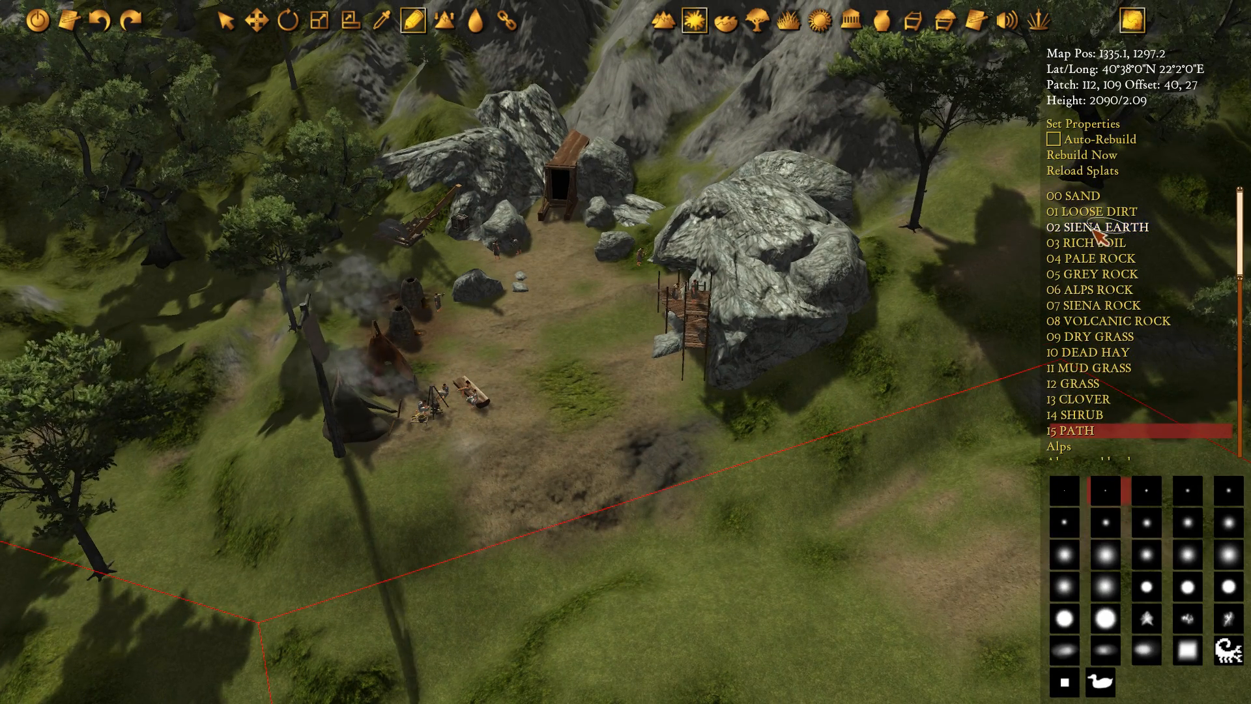
Paint the Latium, mountains terrain preset over the lower dirt area and adjoining slope with a large soft brush
{"action": "middle_click_drag", "start_coordinate": [747, 464], "coordinate": [732, 488]}
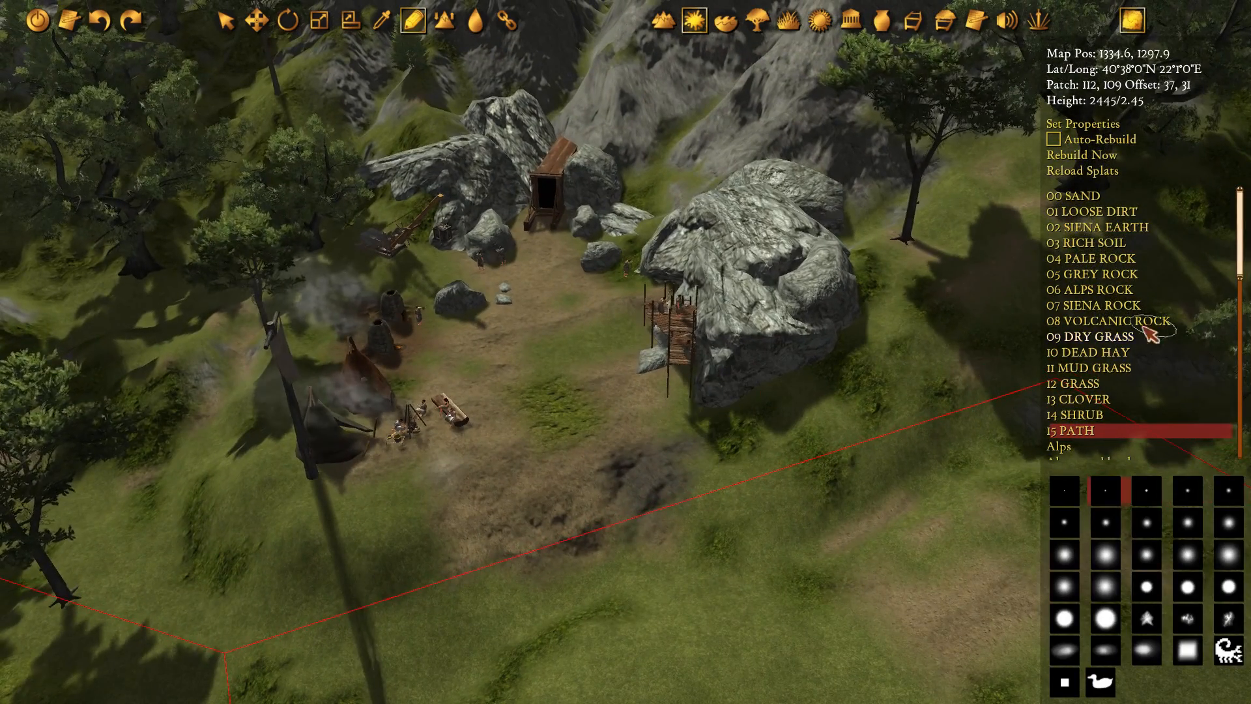
{"action": "scroll", "coordinate": [860, 395], "scroll_direction": "down", "scroll_amount": 2}
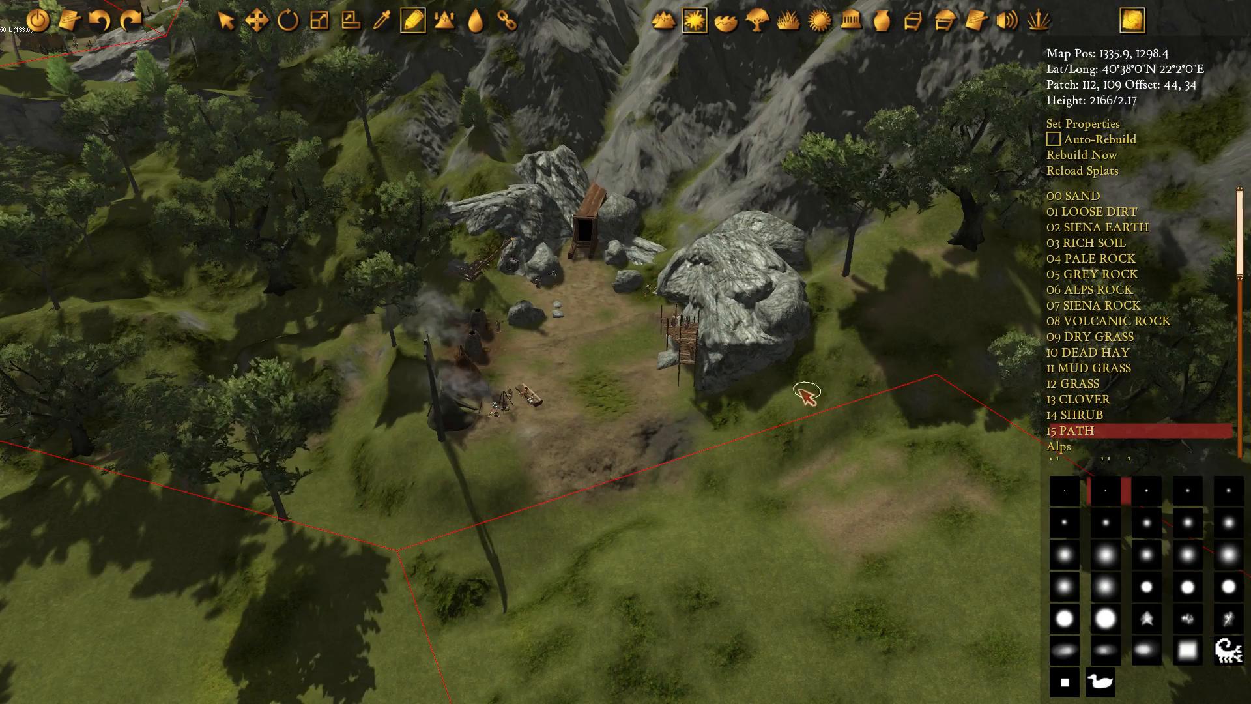
{"action": "scroll", "coordinate": [850, 471], "scroll_direction": "up", "scroll_amount": 1}
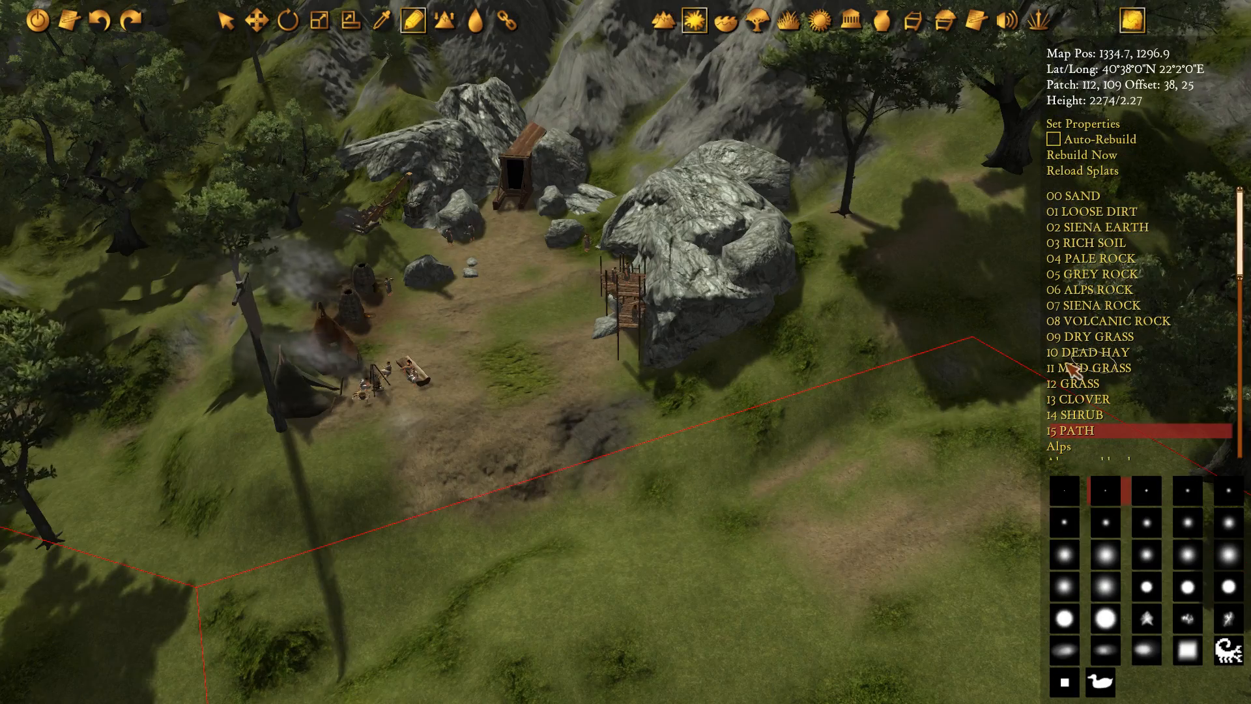
{"action": "scroll", "coordinate": [1081, 381], "scroll_direction": "down", "scroll_amount": 4}
{"action": "scroll", "coordinate": [1096, 388], "scroll_direction": "up", "scroll_amount": 4}
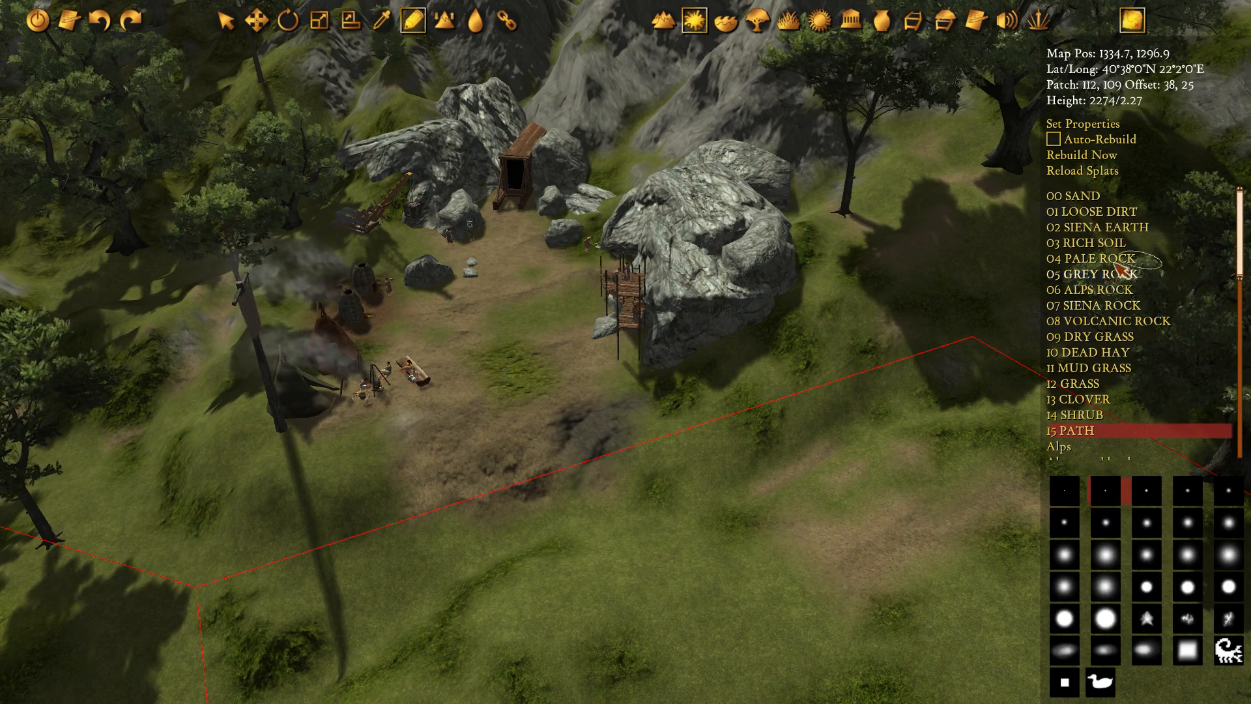
{"action": "scroll", "coordinate": [1114, 263], "scroll_direction": "down", "scroll_amount": 15}
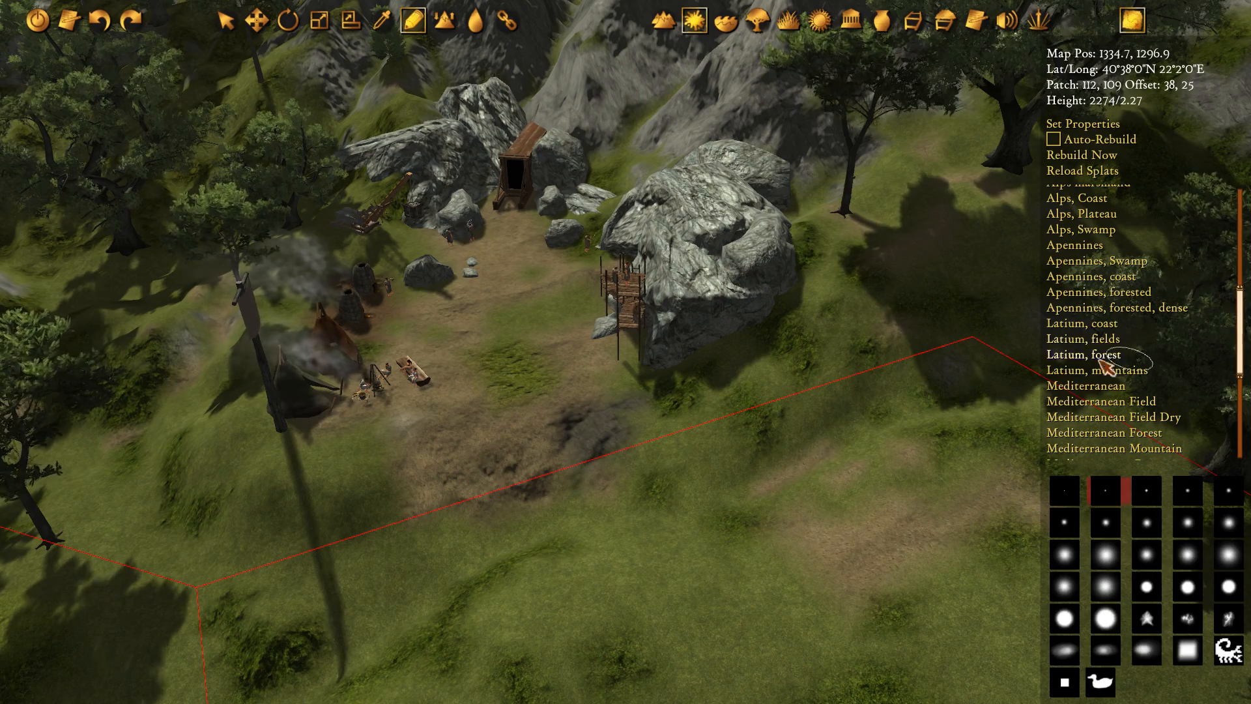
{"action": "left_click", "coordinate": [1080, 370]}
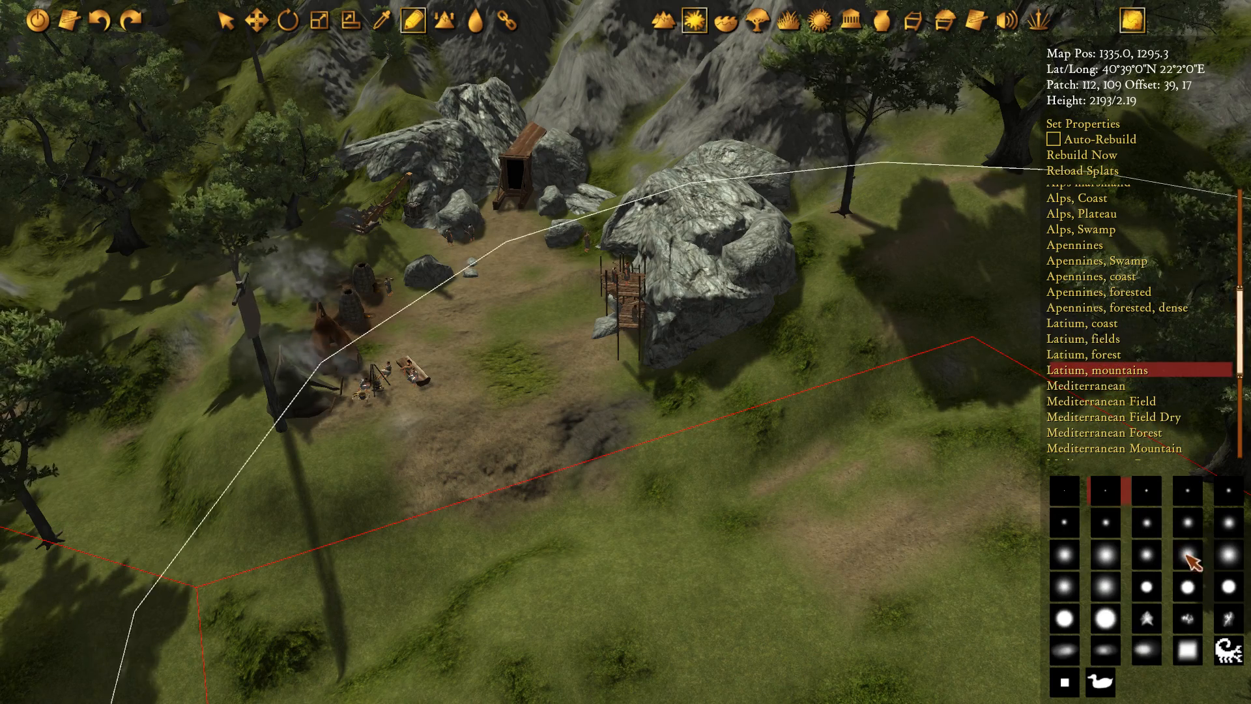
{"action": "left_click", "coordinate": [1187, 522]}
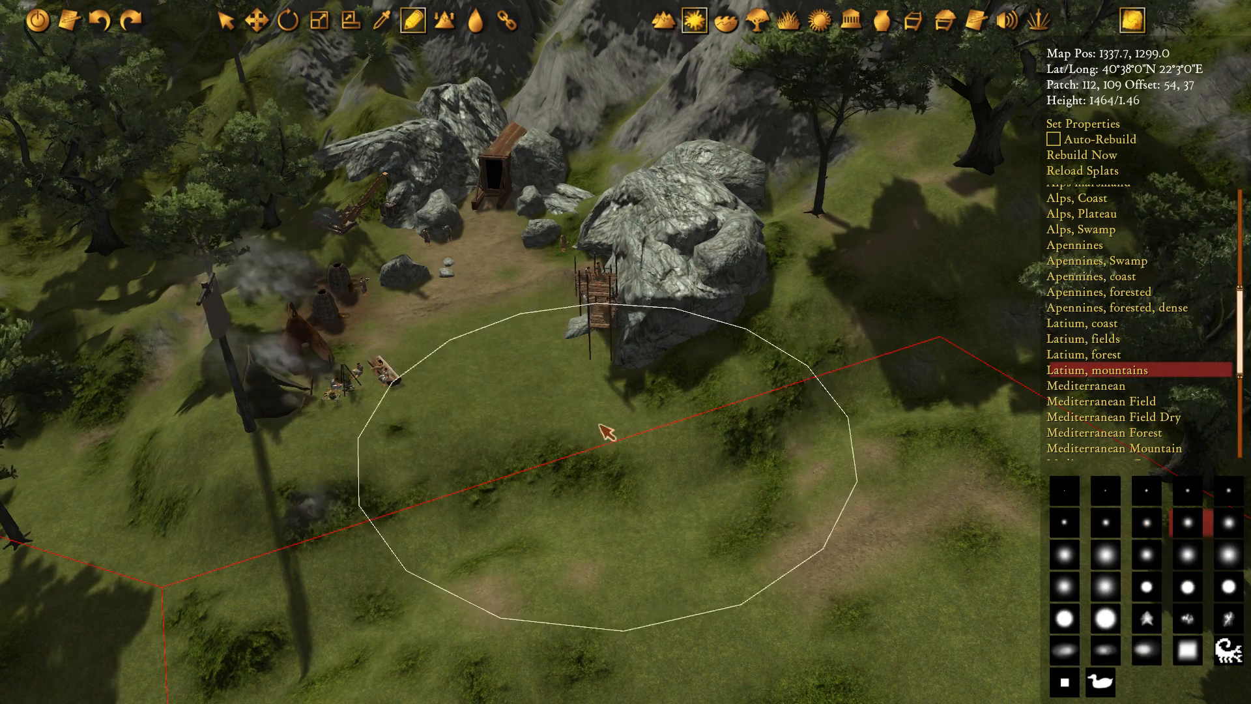
Repaint the yard from the mine door past the camp with Loose Dirt using a smaller brush
{"action": "scroll", "coordinate": [1127, 306], "scroll_direction": "up", "scroll_amount": 15}
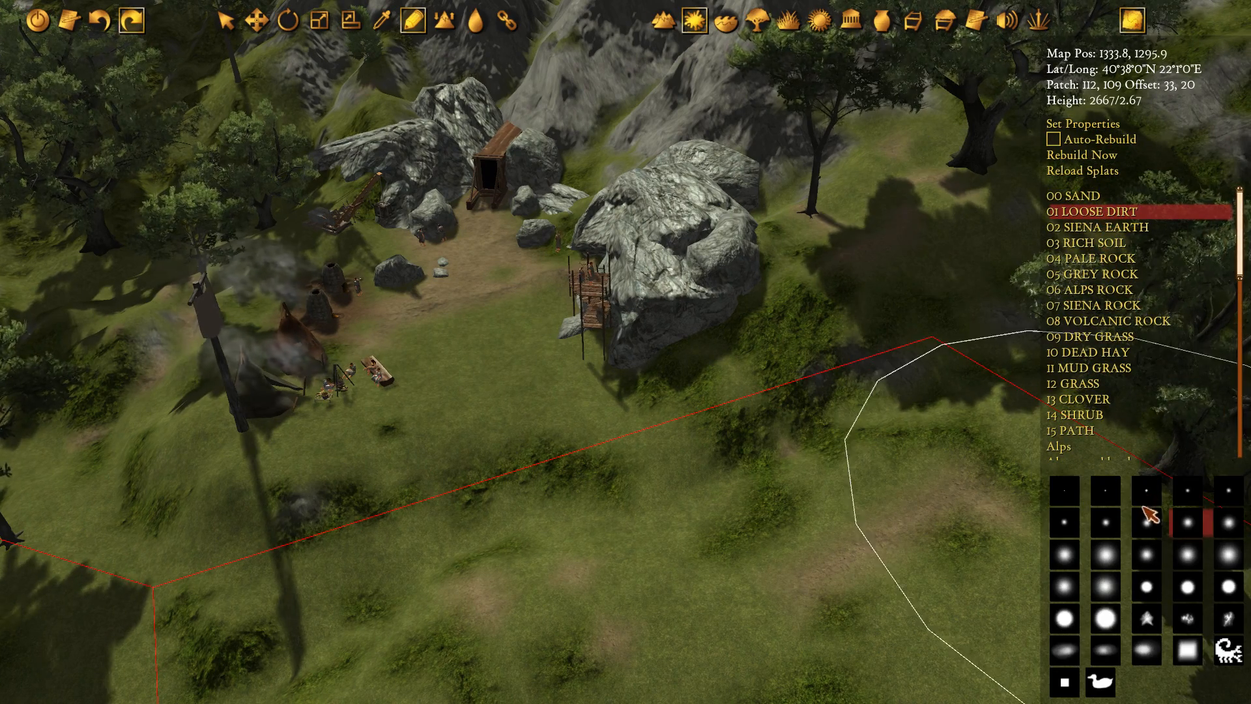
{"action": "left_click", "coordinate": [1178, 498]}
{"action": "left_click", "coordinate": [1148, 487]}
{"action": "mouse_move", "coordinate": [400, 325]}
{"action": "left_mouse_down"}
{"action": "mouse_move", "coordinate": [446, 472]}
{"action": "mouse_move", "coordinate": [489, 301]}
{"action": "left_mouse_up"}
{"action": "mouse_move", "coordinate": [447, 469]}
{"action": "left_mouse_down"}
{"action": "mouse_move", "coordinate": [363, 480]}
{"action": "mouse_move", "coordinate": [474, 366]}
{"action": "mouse_move", "coordinate": [549, 439]}
{"action": "mouse_move", "coordinate": [439, 318]}
{"action": "left_mouse_up"}
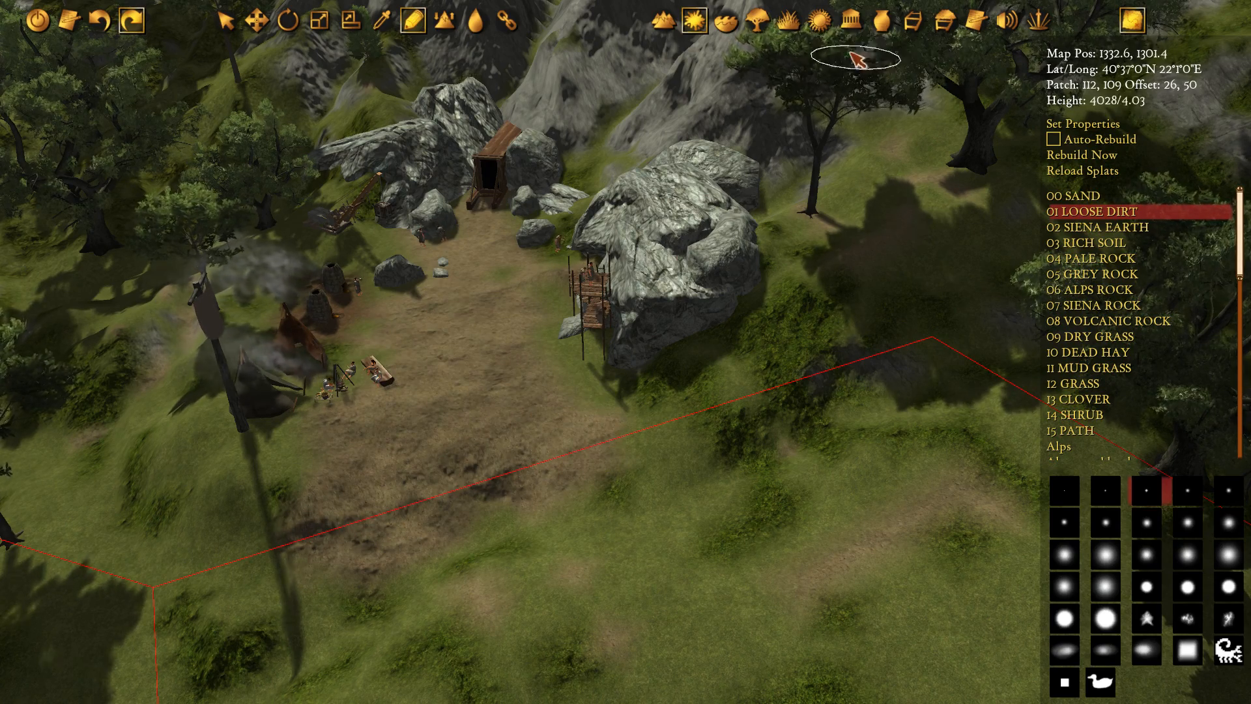
Place three Rocks clusters on the dirt: near the scaffold, in front of the camp and beside the smelters
{"action": "left_click", "coordinate": [881, 20]}
{"action": "scroll", "coordinate": [508, 274], "scroll_direction": "up", "scroll_amount": 5}
{"action": "scroll", "coordinate": [505, 276], "scroll_direction": "down", "scroll_amount": 2}
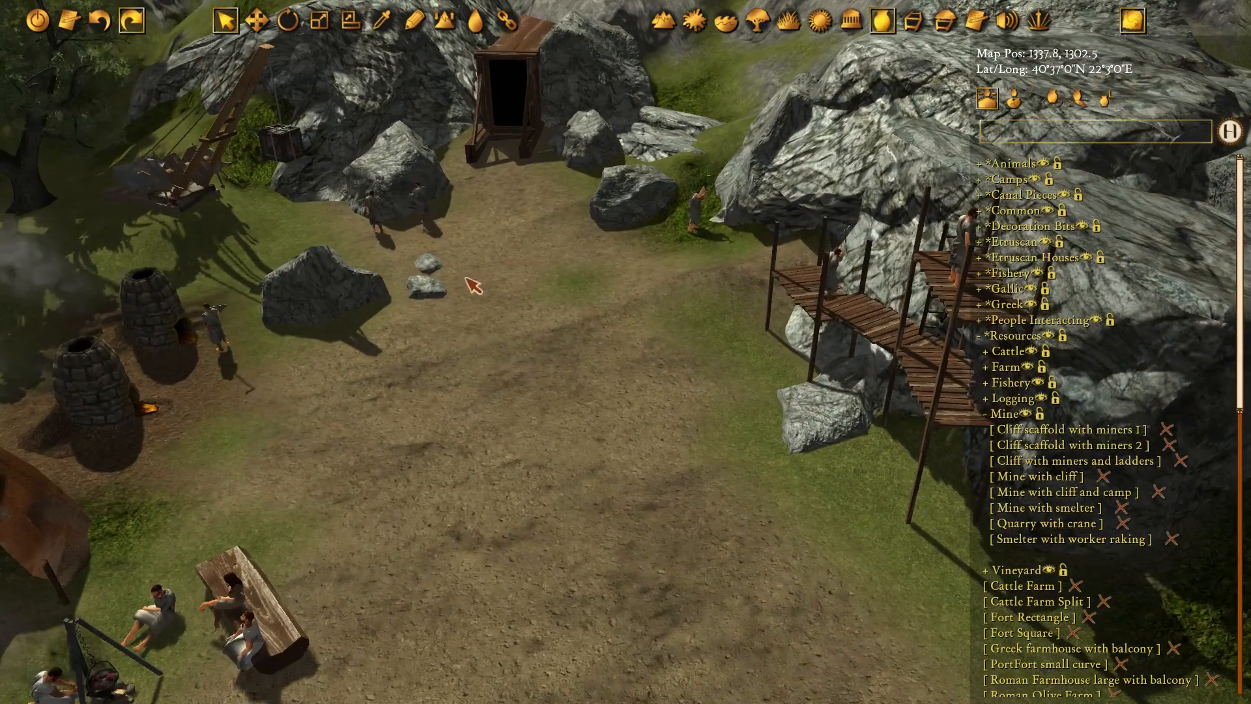
{"action": "left_click", "coordinate": [431, 287]}
{"action": "scroll", "coordinate": [501, 248], "scroll_direction": "down", "scroll_amount": 2}
{"action": "key", "text": "b"}
{"action": "left_click", "coordinate": [654, 340]}
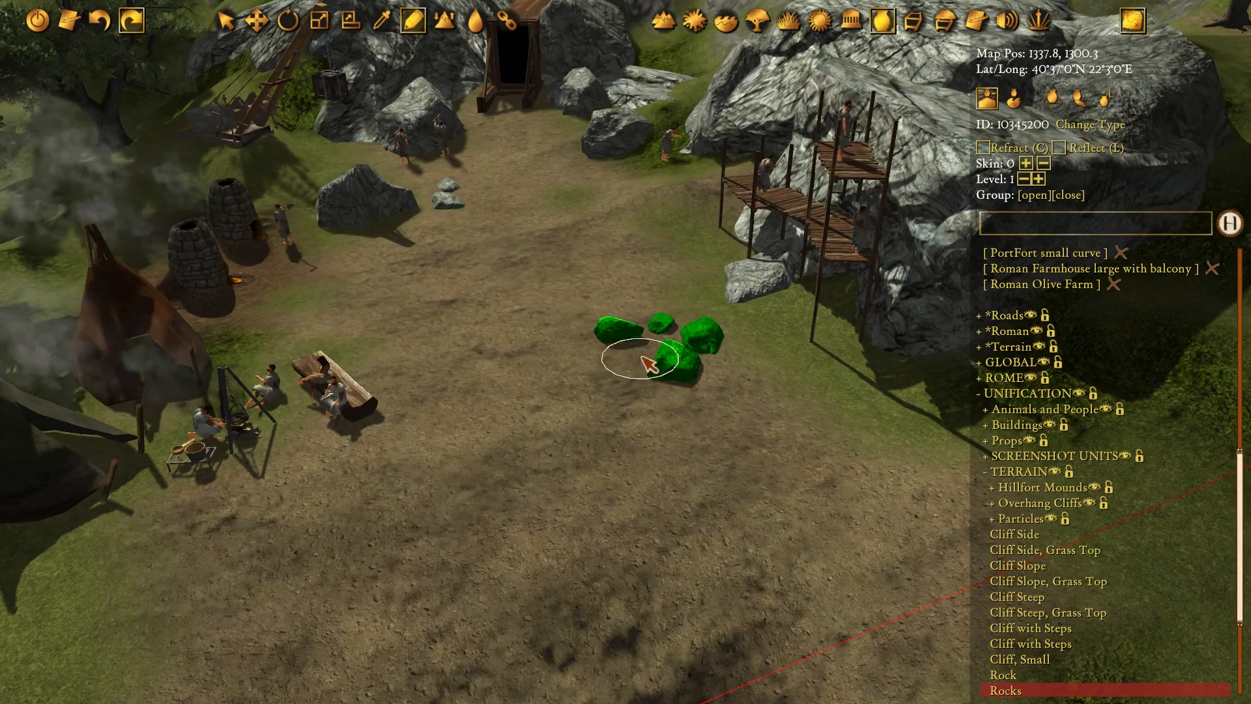
{"action": "left_click", "coordinate": [430, 560]}
{"action": "left_click", "coordinate": [430, 281]}
{"action": "scroll", "coordinate": [519, 376], "scroll_direction": "down", "scroll_amount": 2}
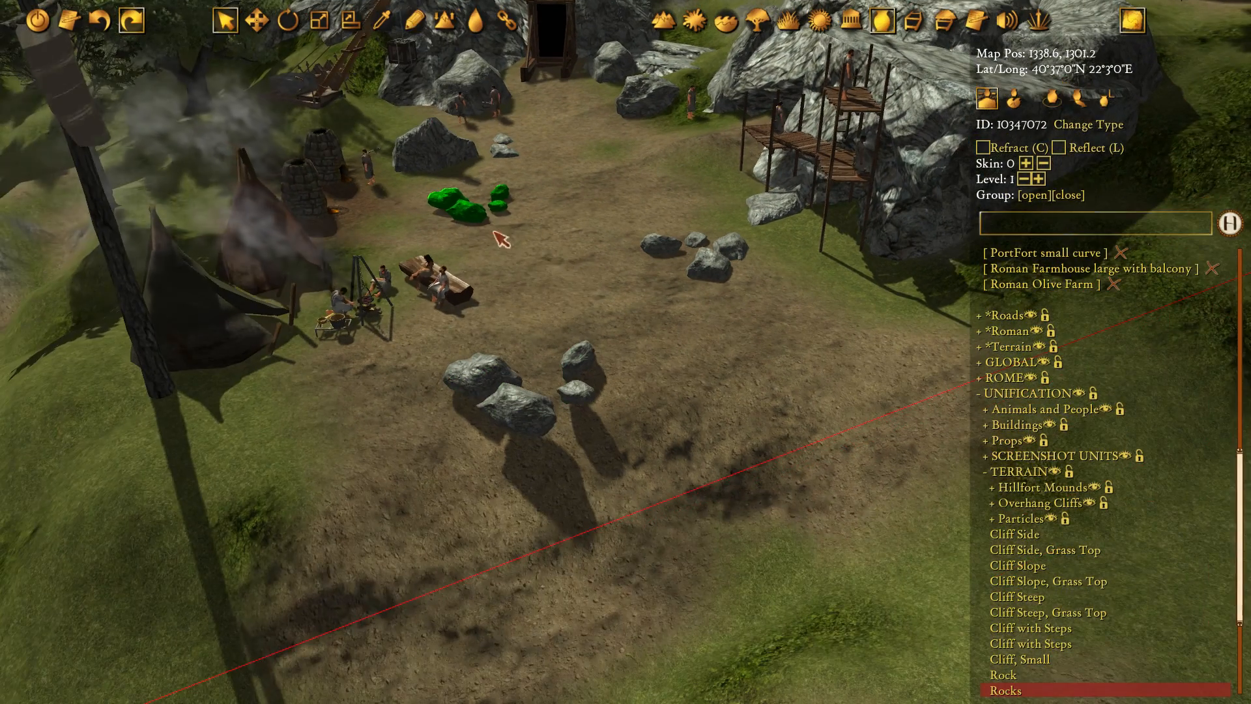
Sink the three new rock clusters partly into the dirt, shifting the one in front of the camp
{"action": "key", "text": "w"}
{"action": "left_click_drag", "start_coordinate": [475, 109], "coordinate": [475, 129]}
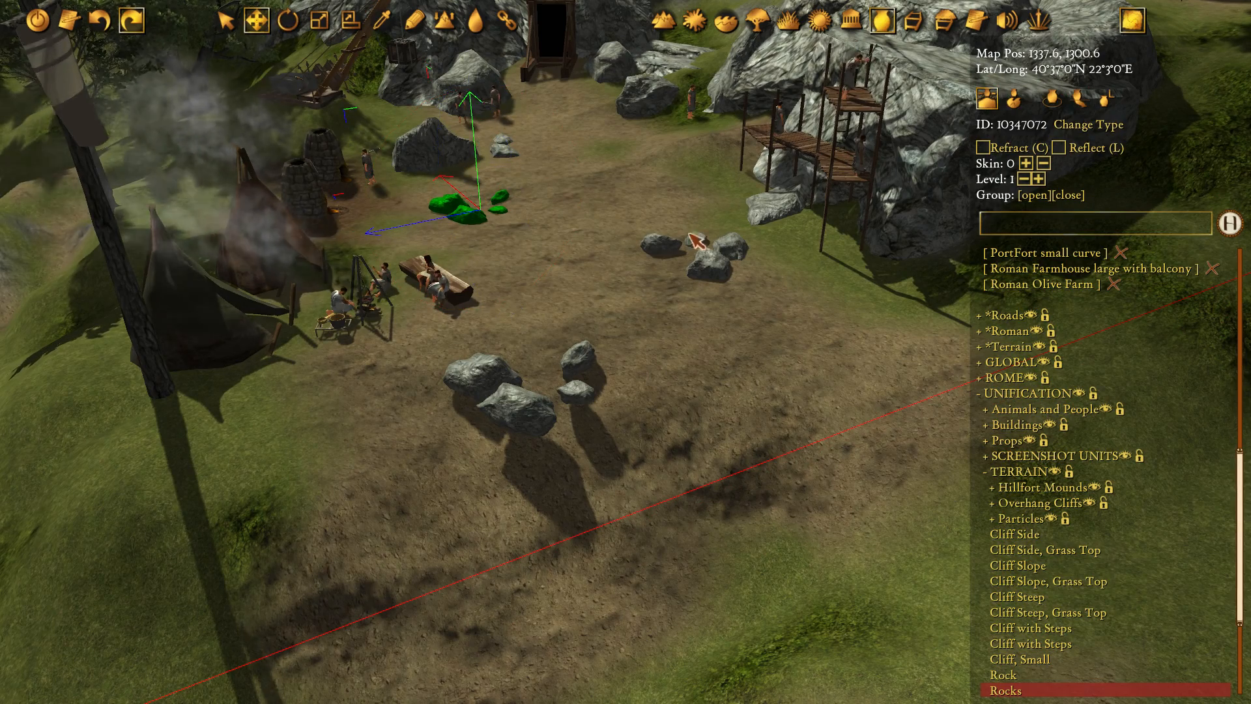
{"action": "left_click", "coordinate": [710, 254]}
{"action": "left_click", "coordinate": [514, 387]}
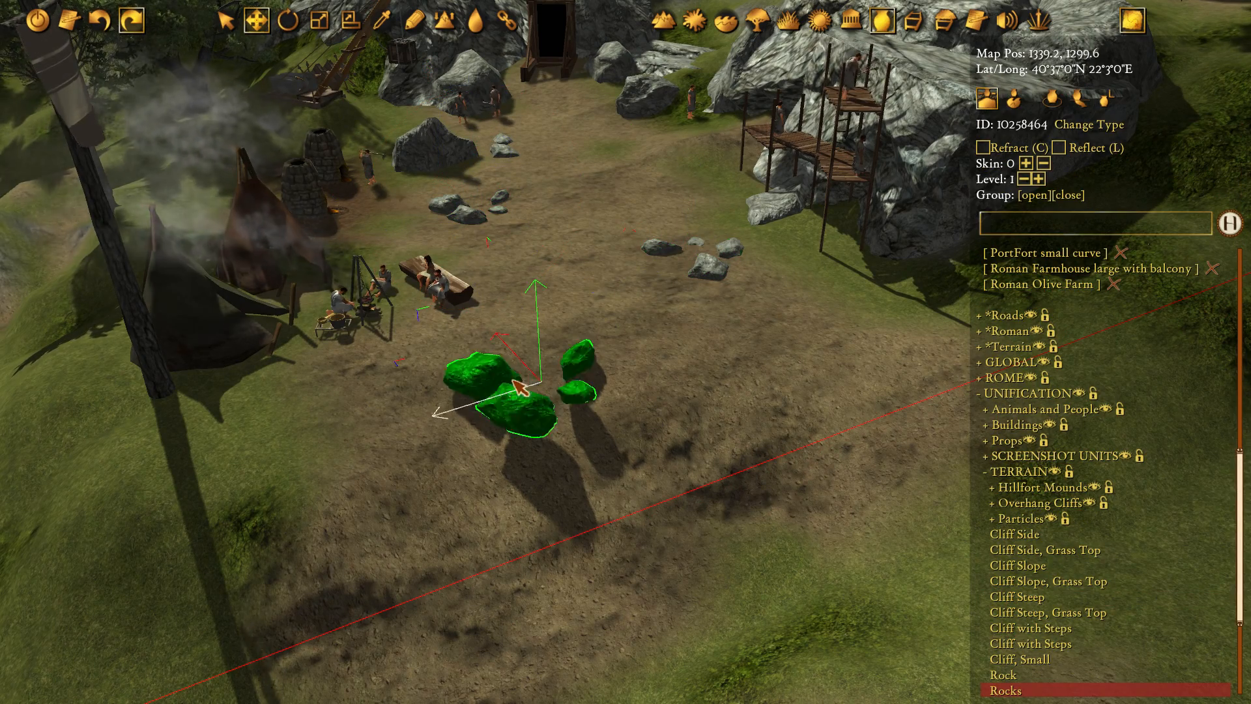
{"action": "left_click_drag", "start_coordinate": [548, 392], "coordinate": [631, 346]}
{"action": "left_click_drag", "start_coordinate": [618, 249], "coordinate": [617, 391]}
Move the flagpole from beside the tents to the yard's edge in front of the scaffolded cliff and turn its banner
{"action": "left_click", "coordinate": [166, 383]}
{"action": "scroll", "coordinate": [168, 385], "scroll_direction": "down", "scroll_amount": 5}
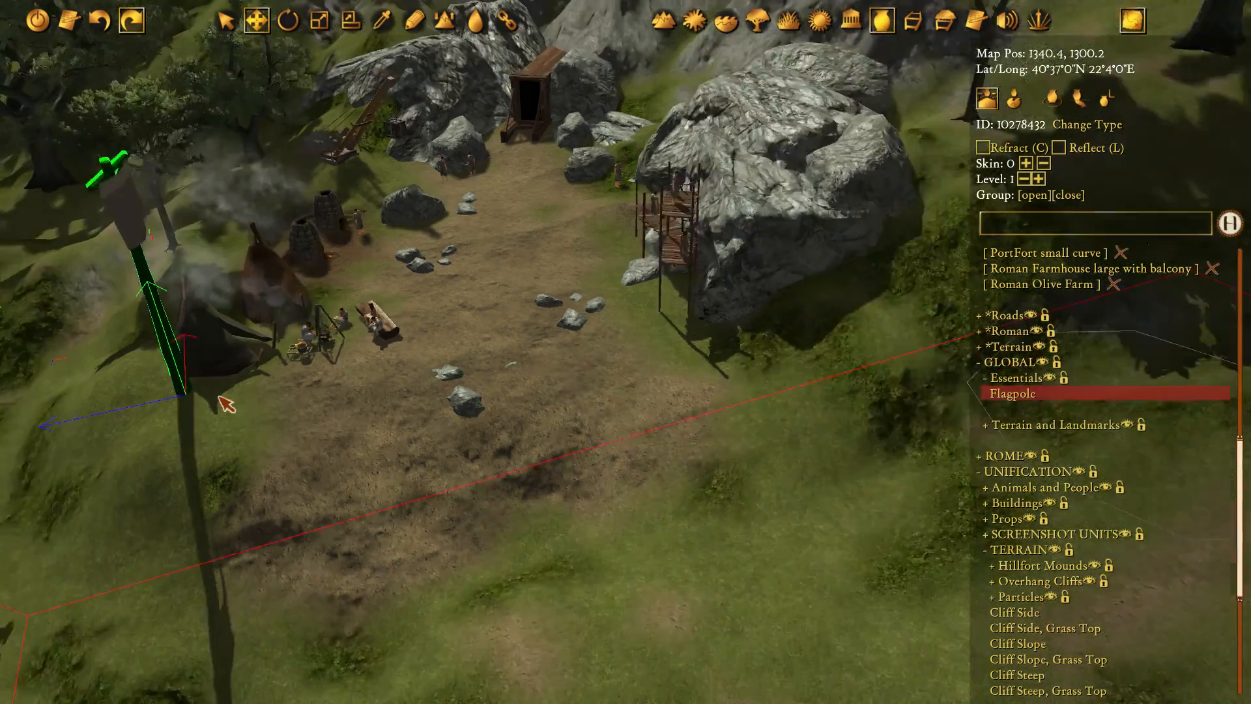
{"action": "left_click_drag", "start_coordinate": [198, 404], "coordinate": [777, 210]}
{"action": "key", "text": "e"}
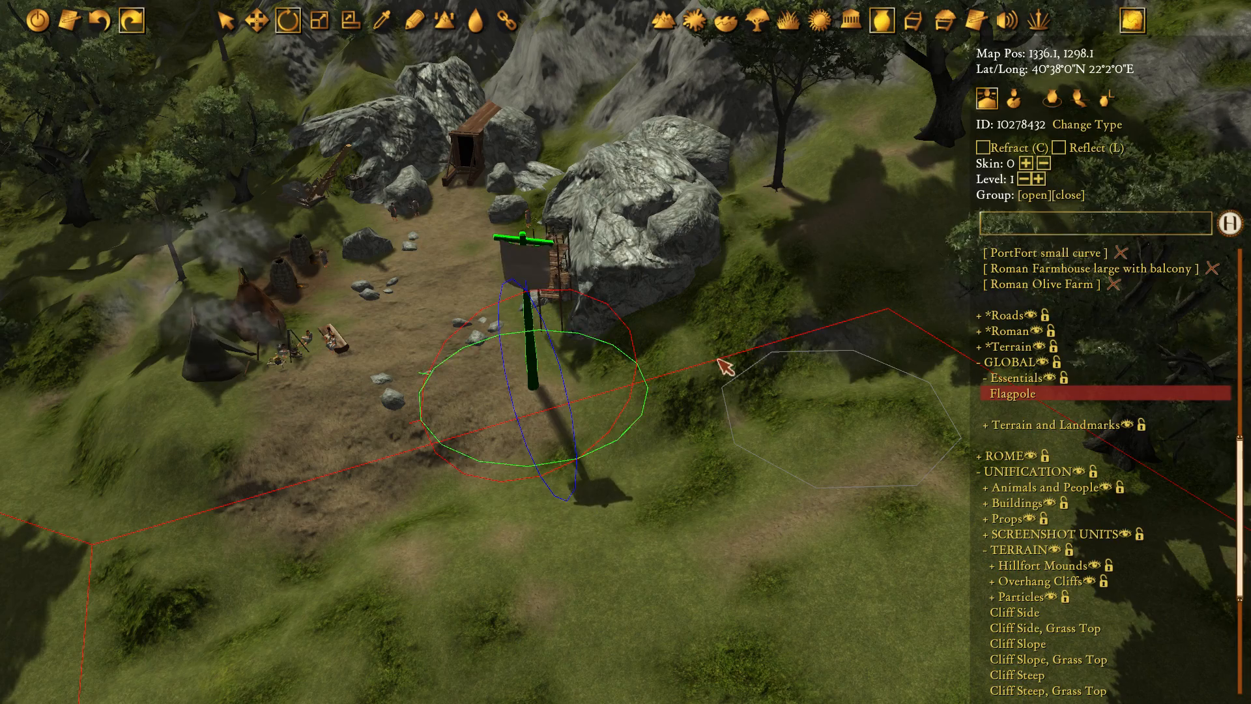
{"action": "left_click", "coordinate": [718, 359]}
Plant a tree on the grass in front of the camp, beside the edge of the dirt yard
{"action": "scroll", "coordinate": [663, 366], "scroll_direction": "down", "scroll_amount": 3}
{"action": "middle_click_drag", "start_coordinate": [662, 366], "coordinate": [704, 434]}
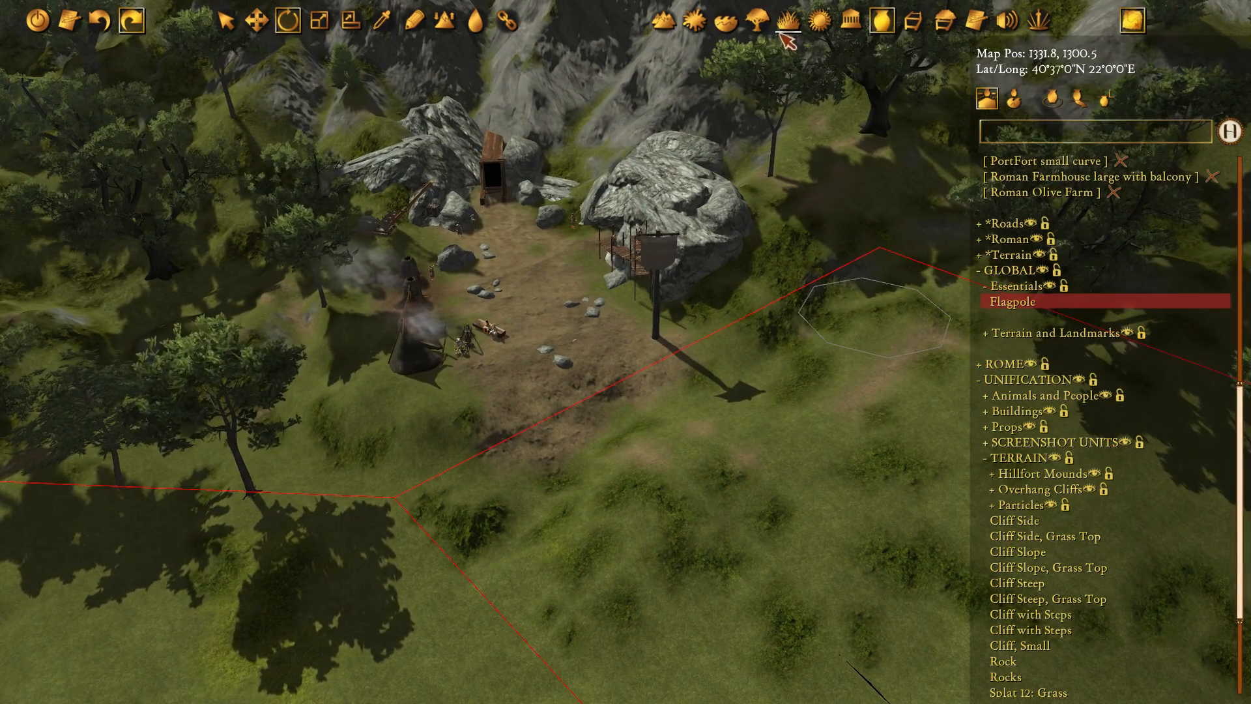
{"action": "left_click", "coordinate": [757, 20]}
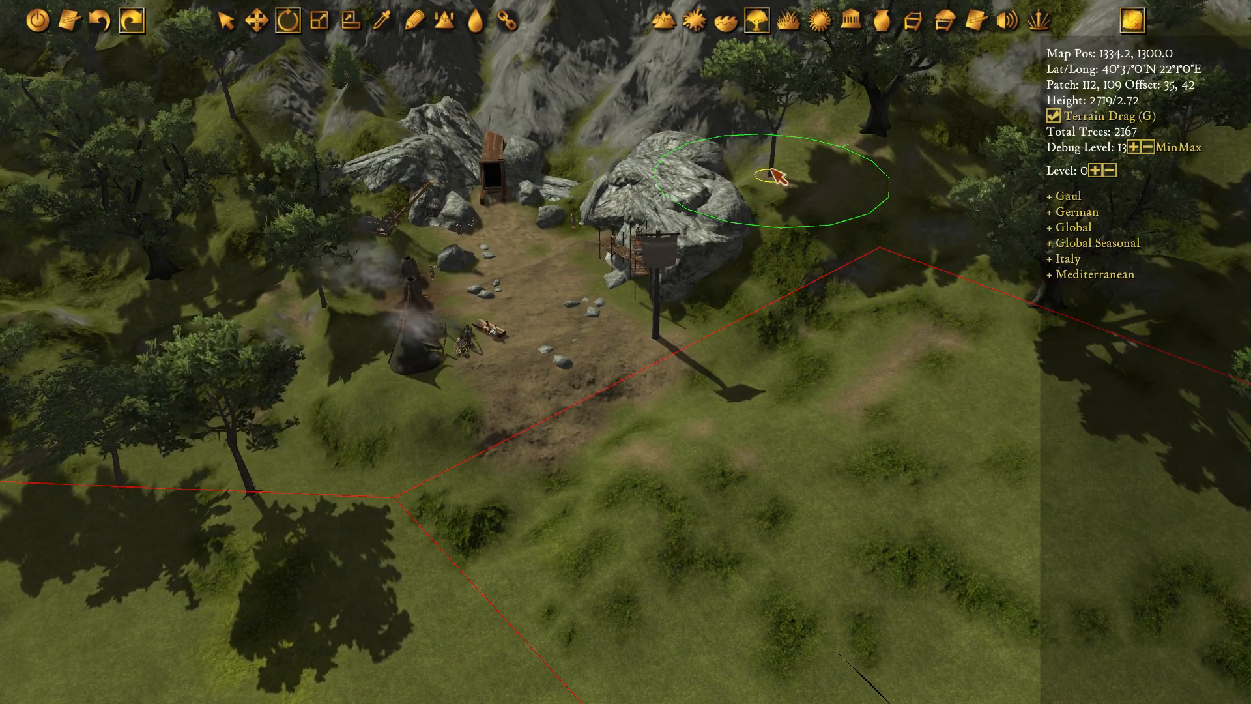
{"action": "left_click", "coordinate": [414, 479]}
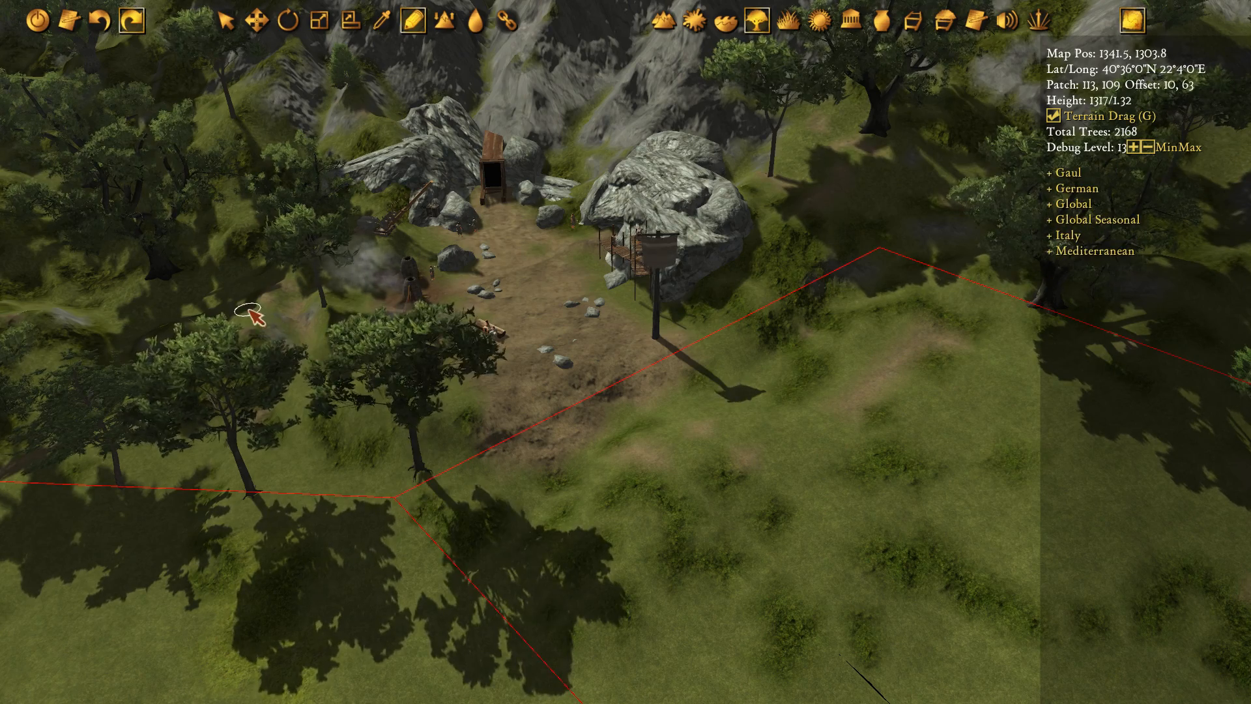
Reposition the small conifer on the mountainside behind the mine entrance
{"action": "middle_click_drag", "start_coordinate": [509, 321], "coordinate": [511, 322]}
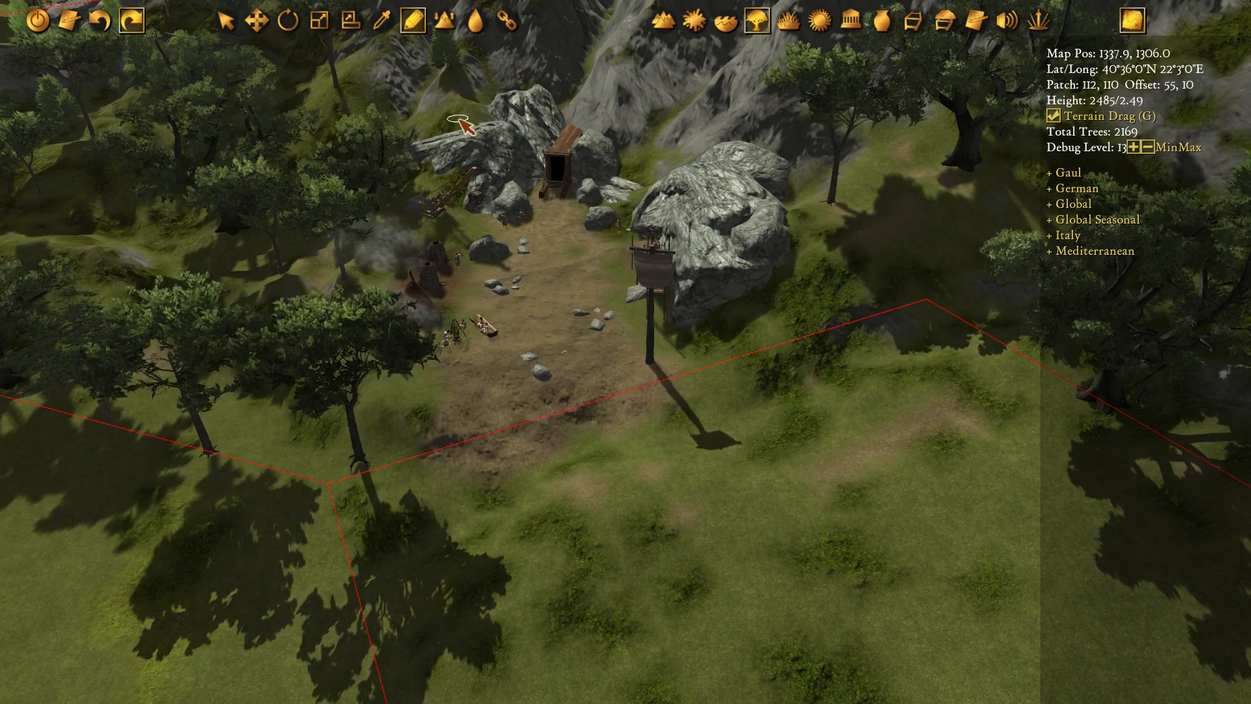
{"action": "key", "text": "Escape"}
{"action": "left_click", "coordinate": [451, 69]}
{"action": "left_click_drag", "start_coordinate": [450, 69], "coordinate": [452, 99]}
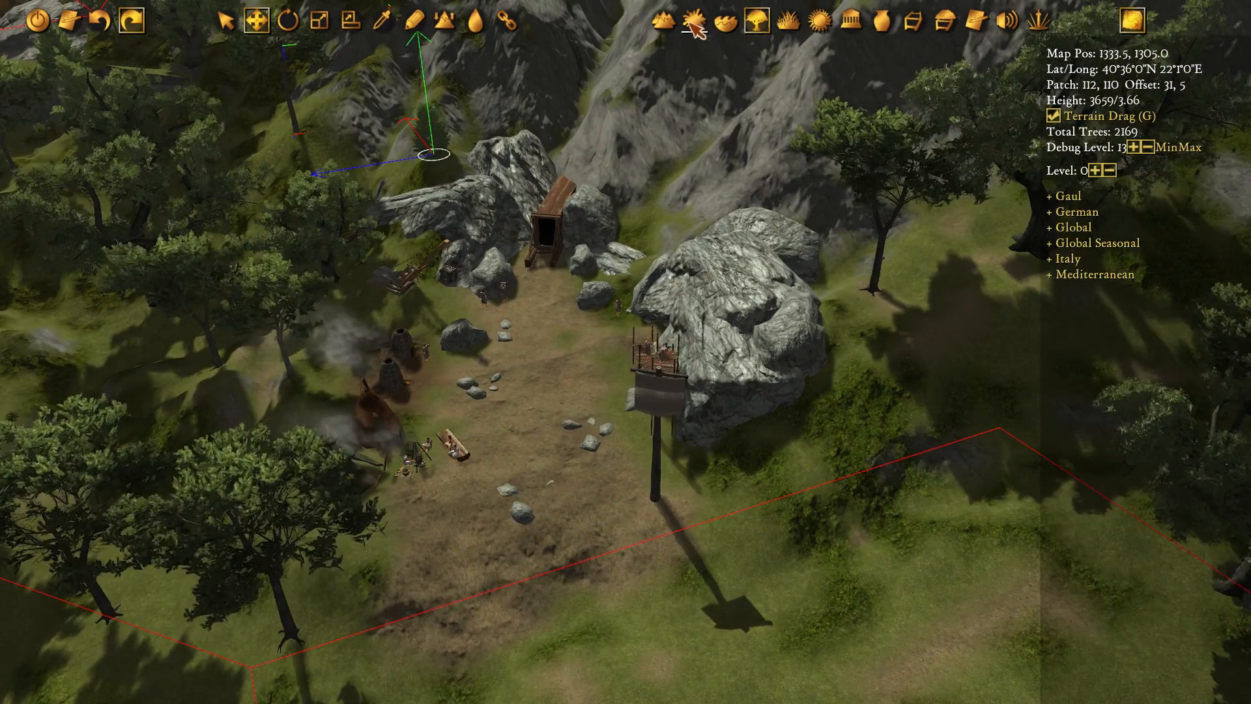
Choose the 05 Grey Rock ground texture and a smaller brush for painting the terrain
{"action": "left_click", "coordinate": [694, 21]}
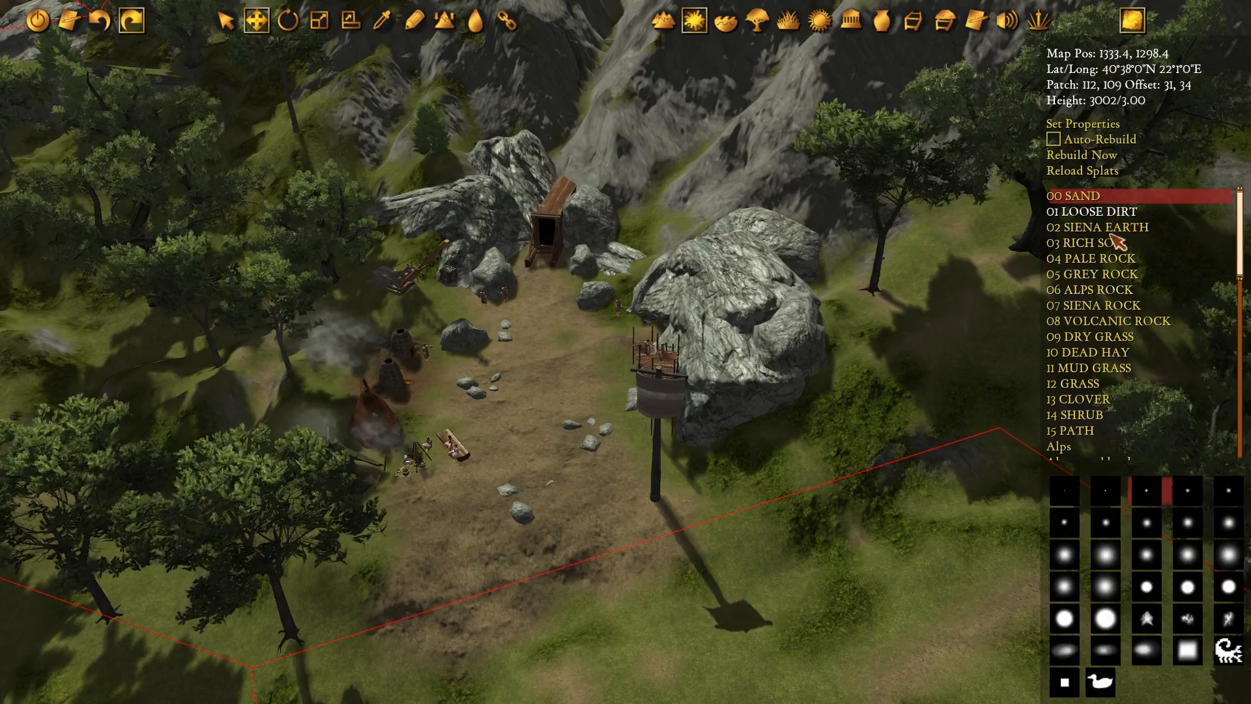
{"action": "left_click", "coordinate": [1117, 273]}
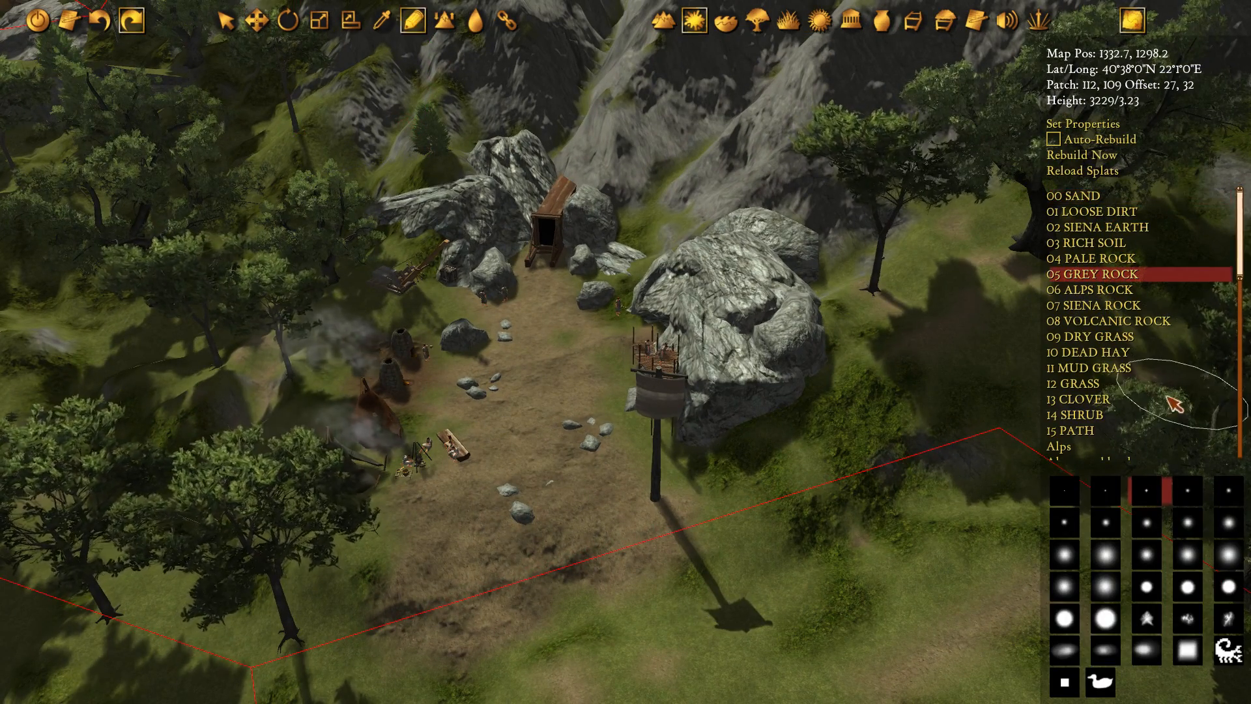
{"action": "key", "text": "Escape"}
{"action": "left_click", "coordinate": [1098, 493]}
{"action": "scroll", "coordinate": [888, 390], "scroll_direction": "up", "scroll_amount": 3}
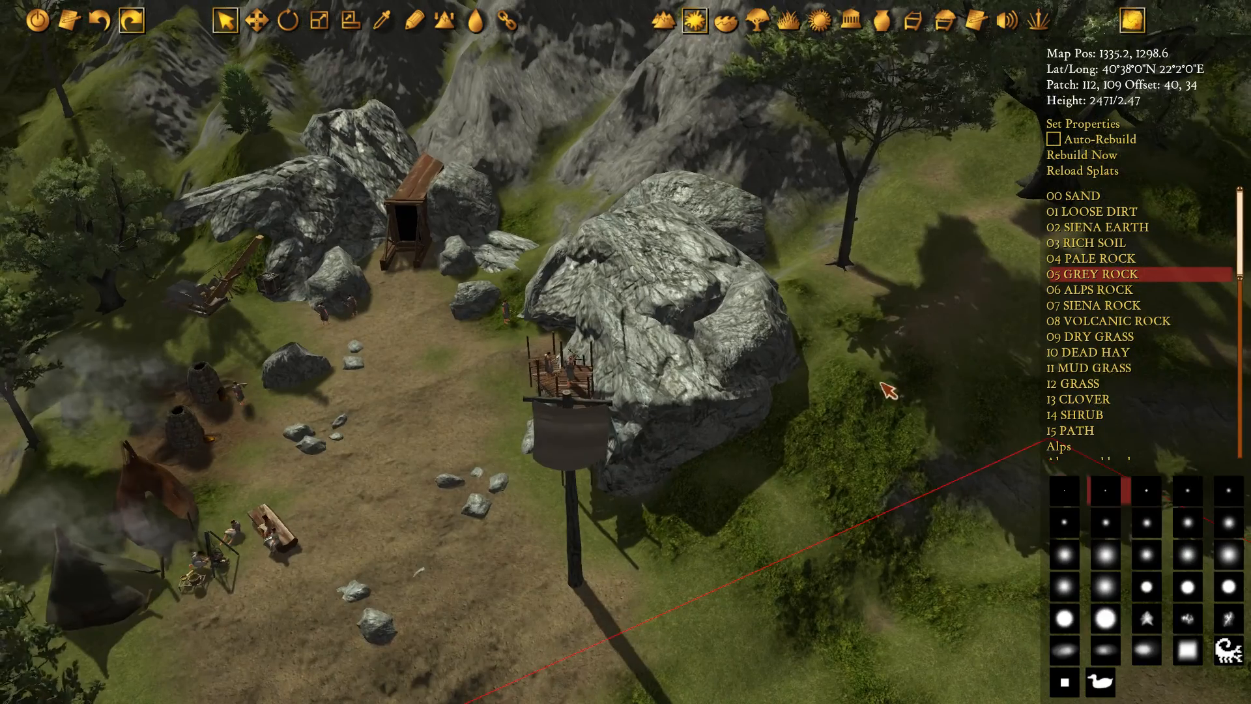
{"action": "scroll", "coordinate": [736, 276], "scroll_direction": "up", "scroll_amount": 2}
Try skin 1 on the single rock at the rear side of the scaffolded cliff
{"action": "left_click", "coordinate": [882, 22]}
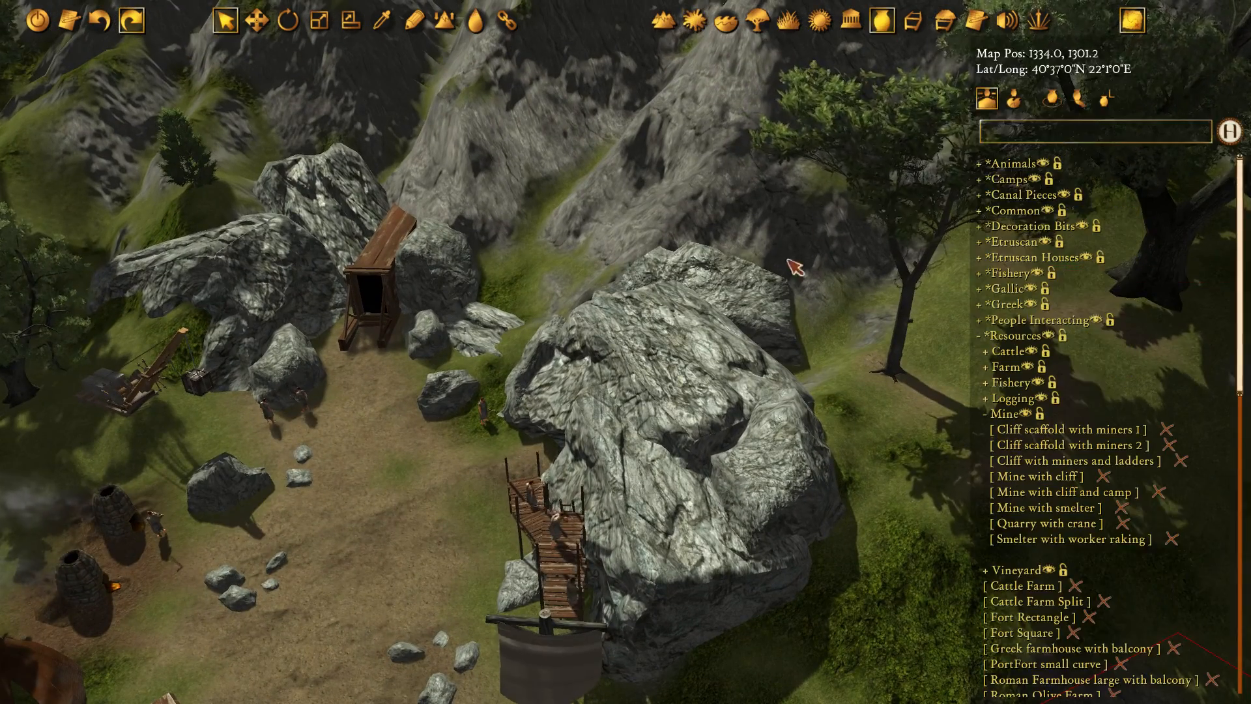
{"action": "scroll", "coordinate": [801, 293], "scroll_direction": "down", "scroll_amount": 2}
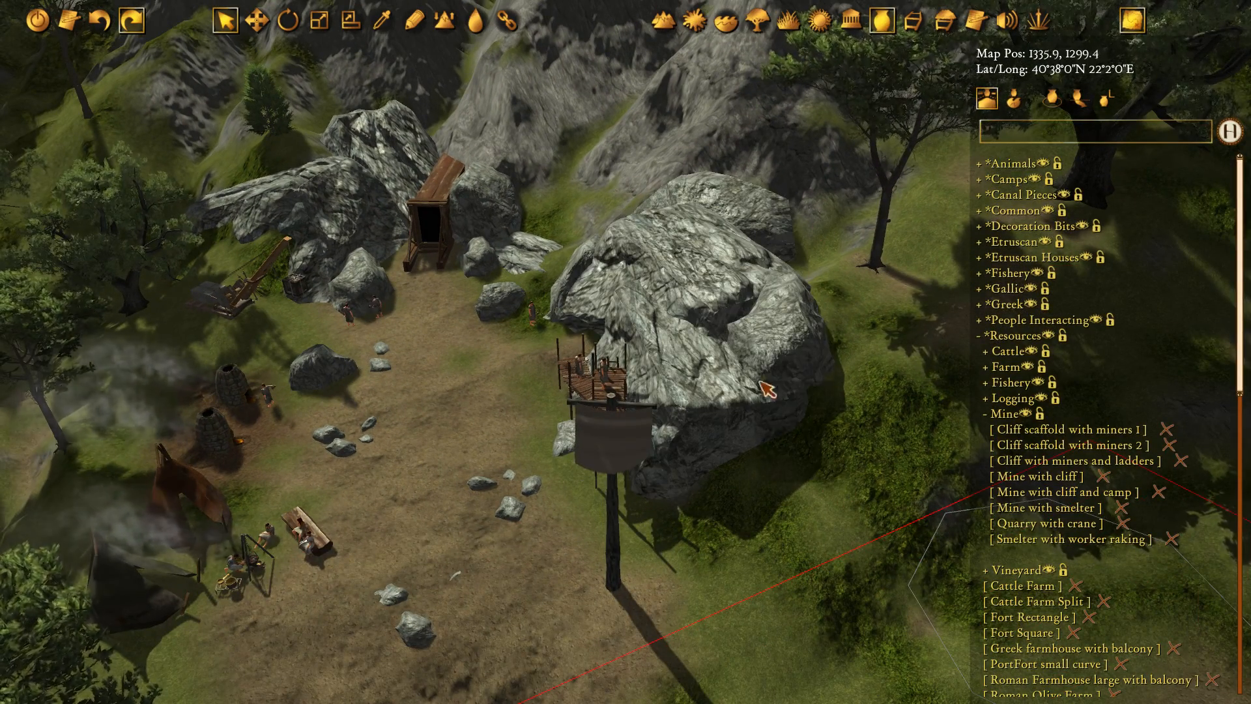
{"action": "left_click", "coordinate": [756, 350]}
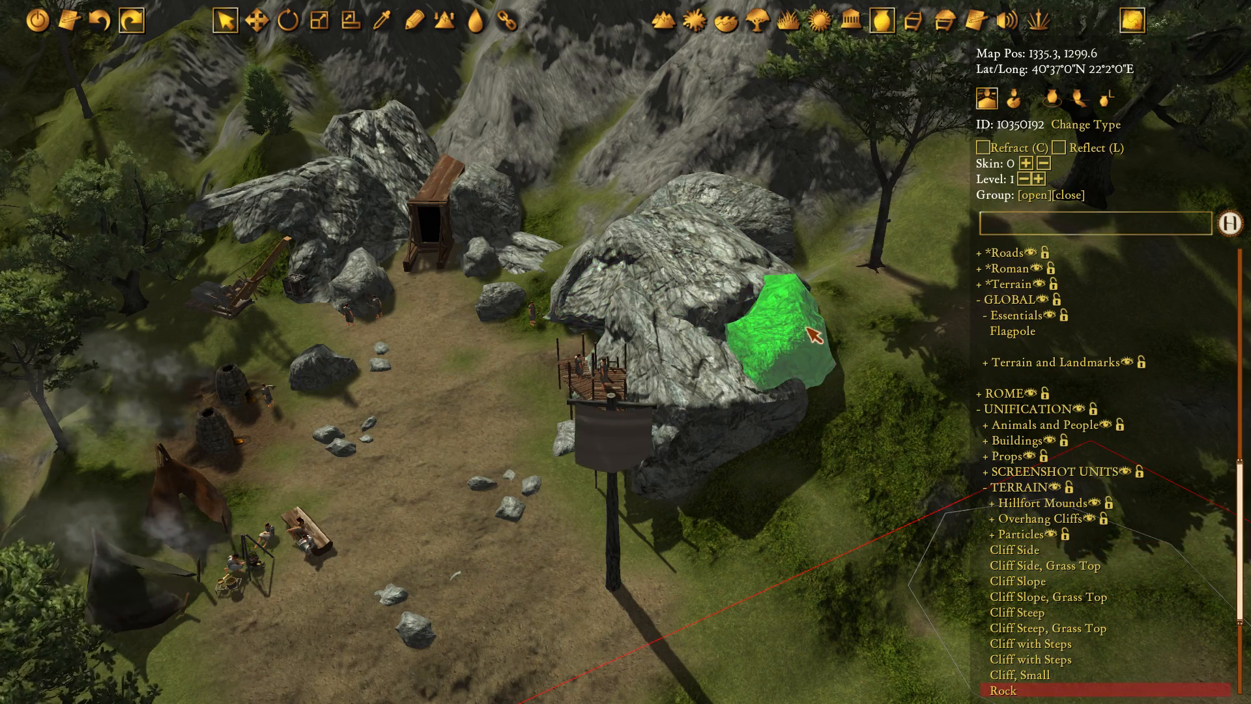
{"action": "scroll", "coordinate": [1063, 423], "scroll_direction": "down", "scroll_amount": 2}
{"action": "scroll", "coordinate": [1063, 294], "scroll_direction": "up", "scroll_amount": 9}
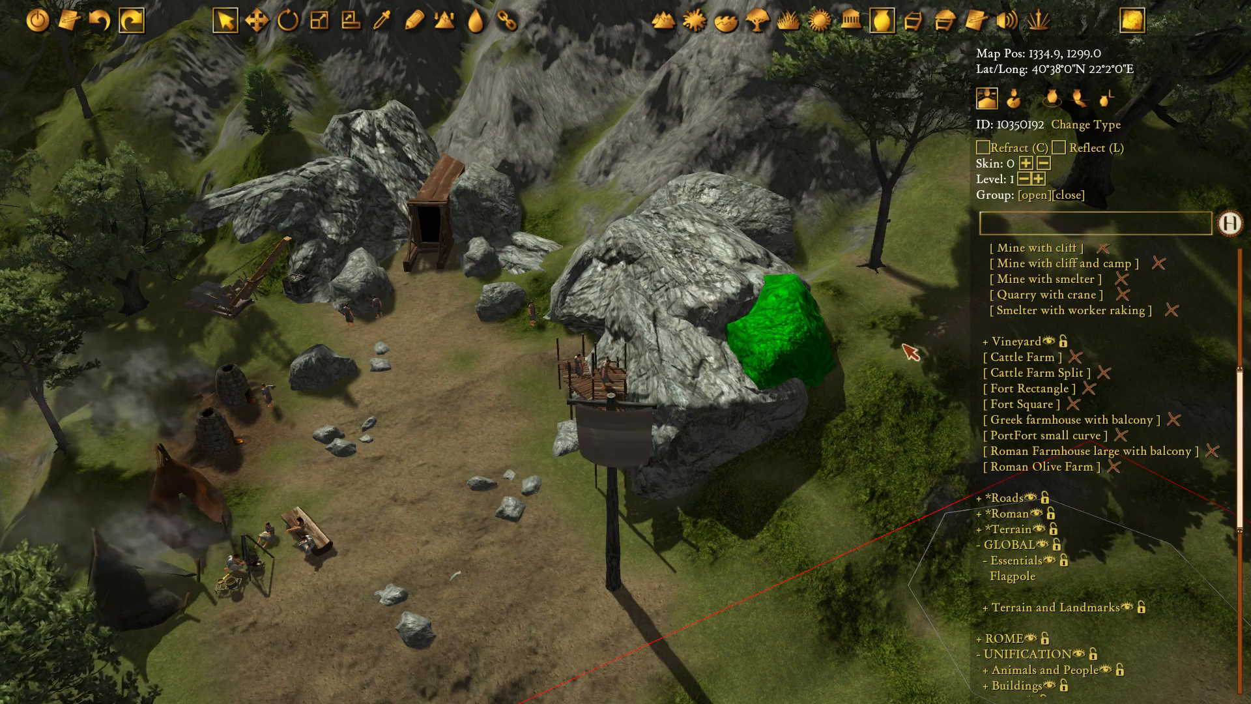
{"action": "scroll", "coordinate": [1110, 349], "scroll_direction": "down", "scroll_amount": 5}
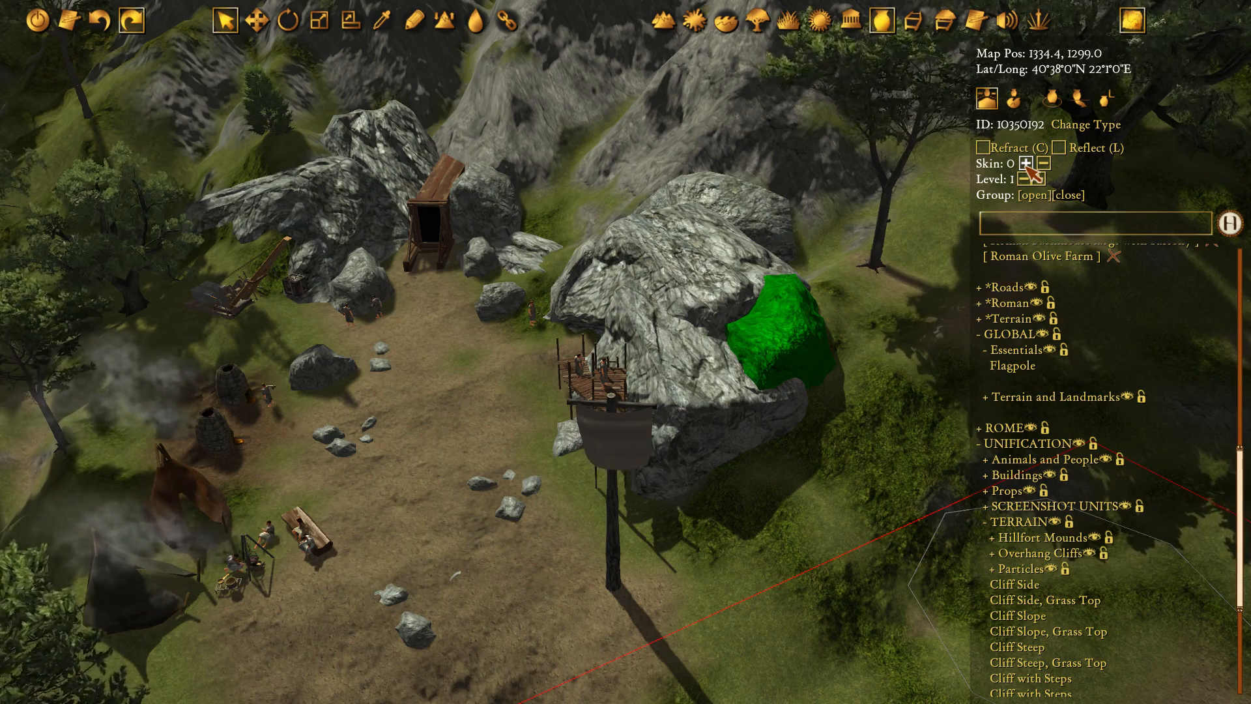
{"action": "left_click", "coordinate": [875, 409]}
{"action": "scroll", "coordinate": [899, 354], "scroll_direction": "up", "scroll_amount": 2}
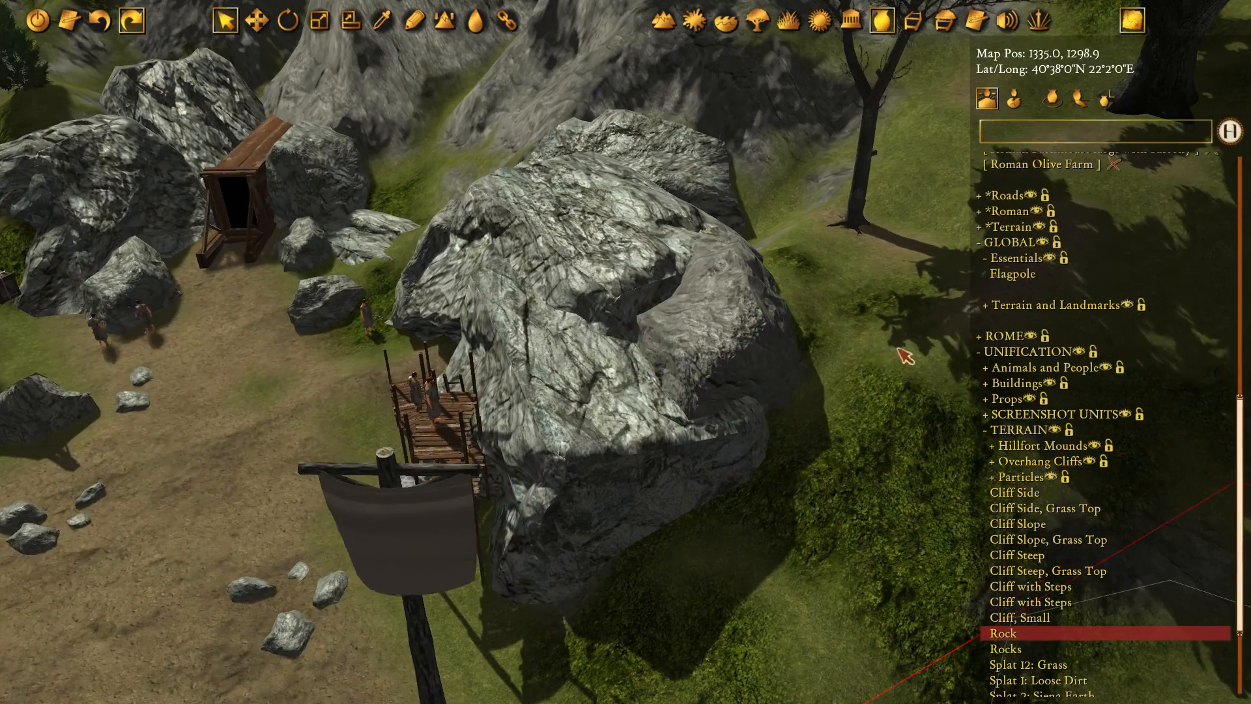
{"action": "left_click", "coordinate": [736, 340]}
{"action": "scroll", "coordinate": [893, 338], "scroll_direction": "up", "scroll_amount": 1}
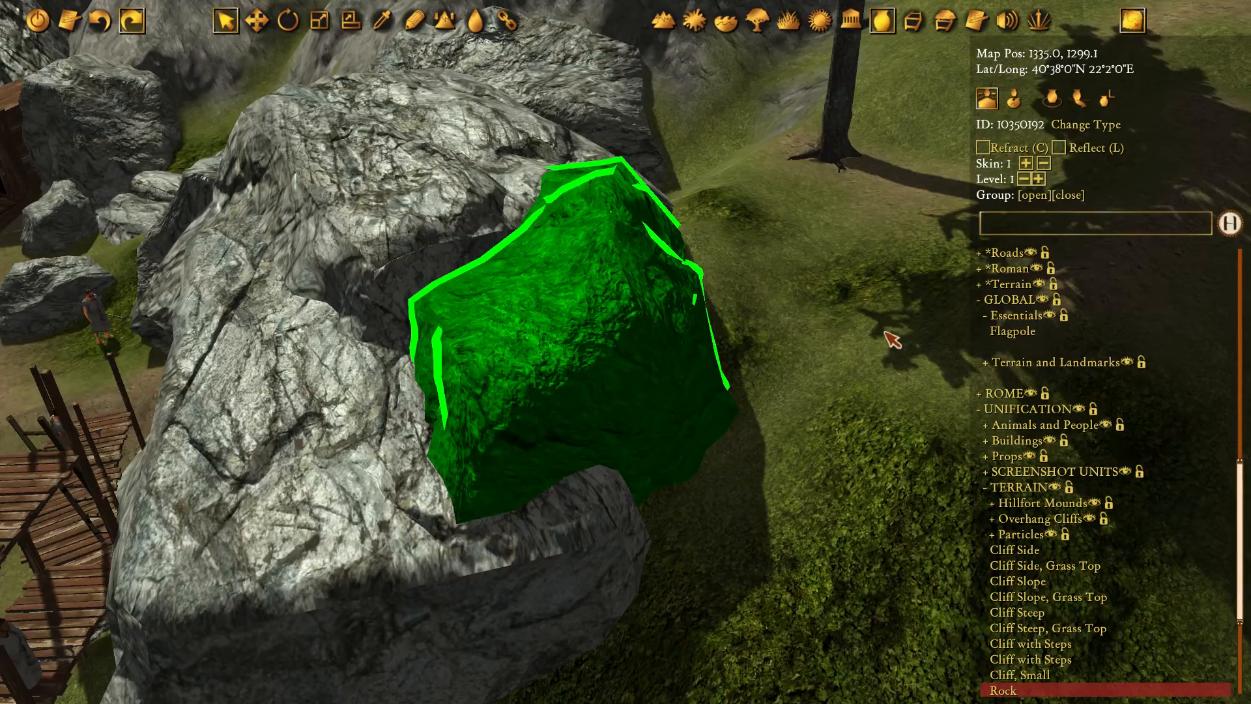
Try skin 2 on the rock at the rear side of the scaffolded cliff
{"action": "scroll", "coordinate": [883, 336], "scroll_direction": "down", "scroll_amount": 2}
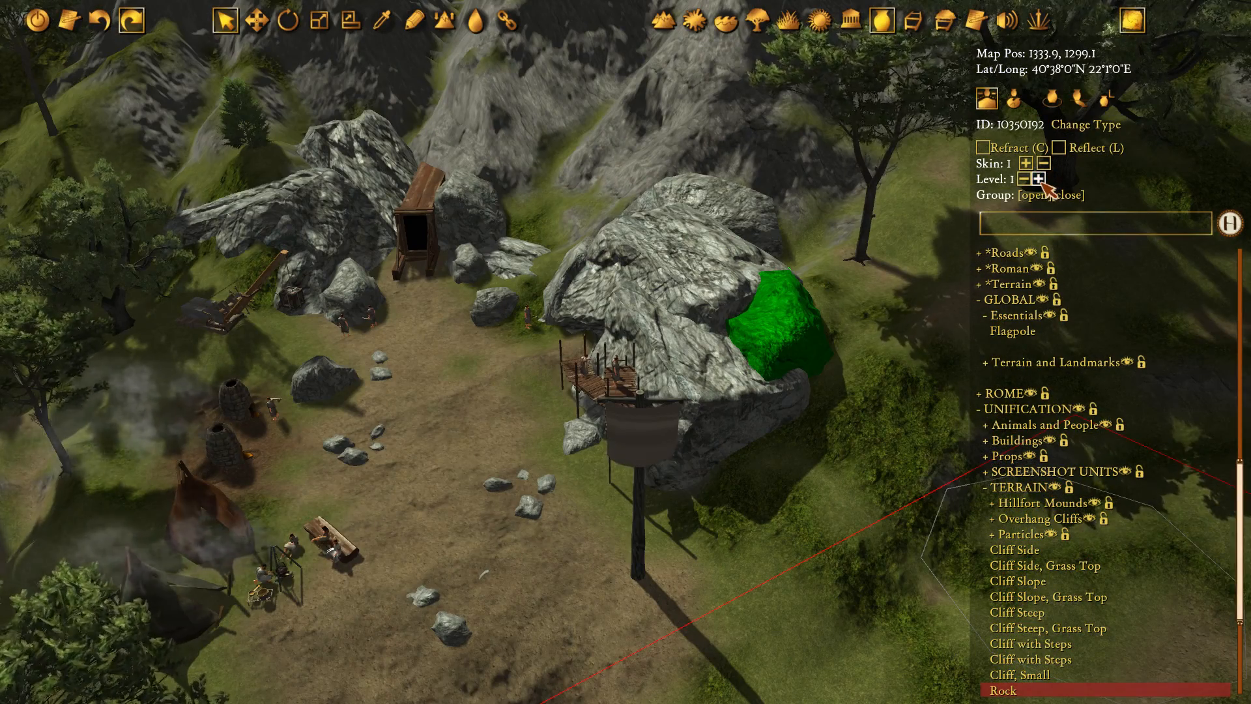
{"action": "left_click", "coordinate": [895, 236]}
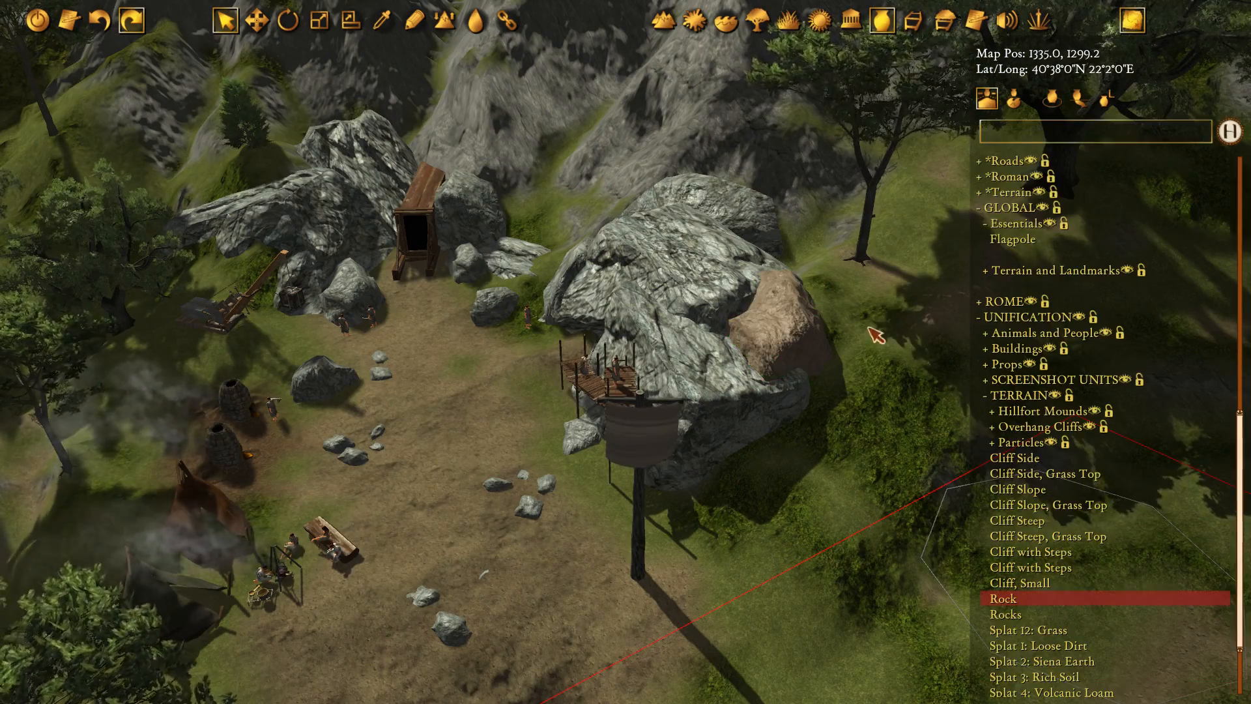
{"action": "scroll", "coordinate": [847, 286], "scroll_direction": "up", "scroll_amount": 2}
{"action": "left_click", "coordinate": [756, 333]}
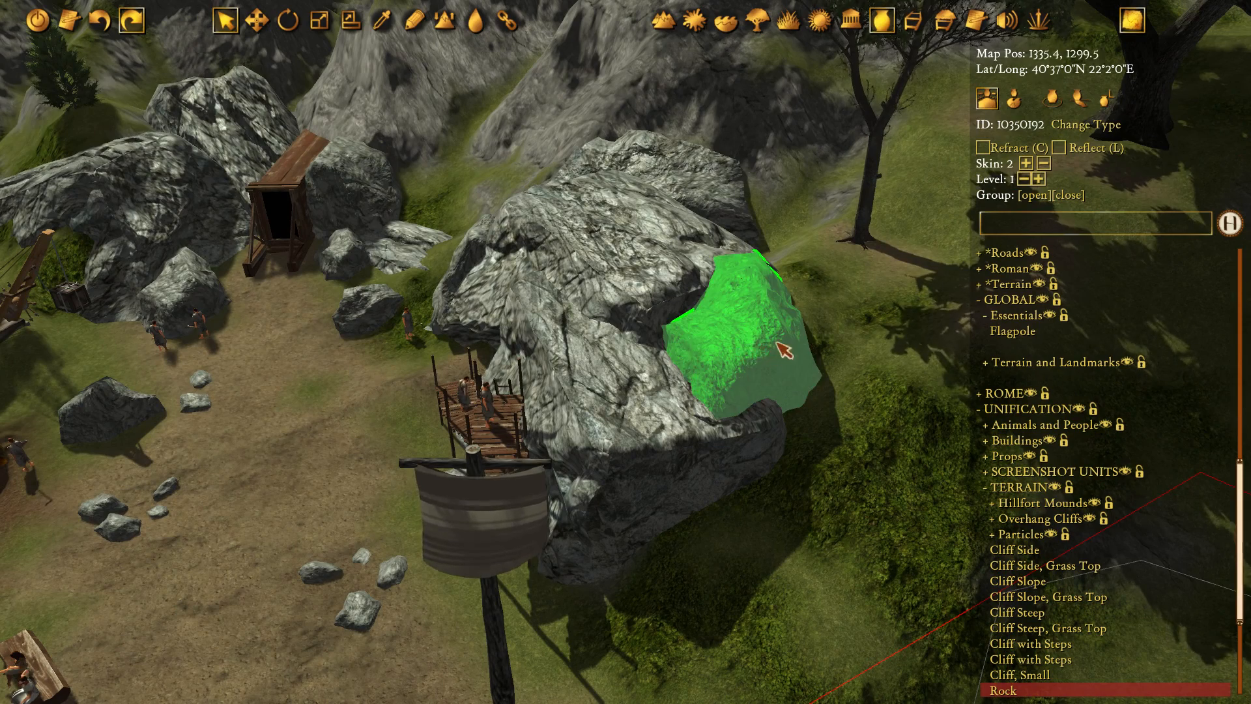
{"action": "left_click", "coordinate": [874, 337]}
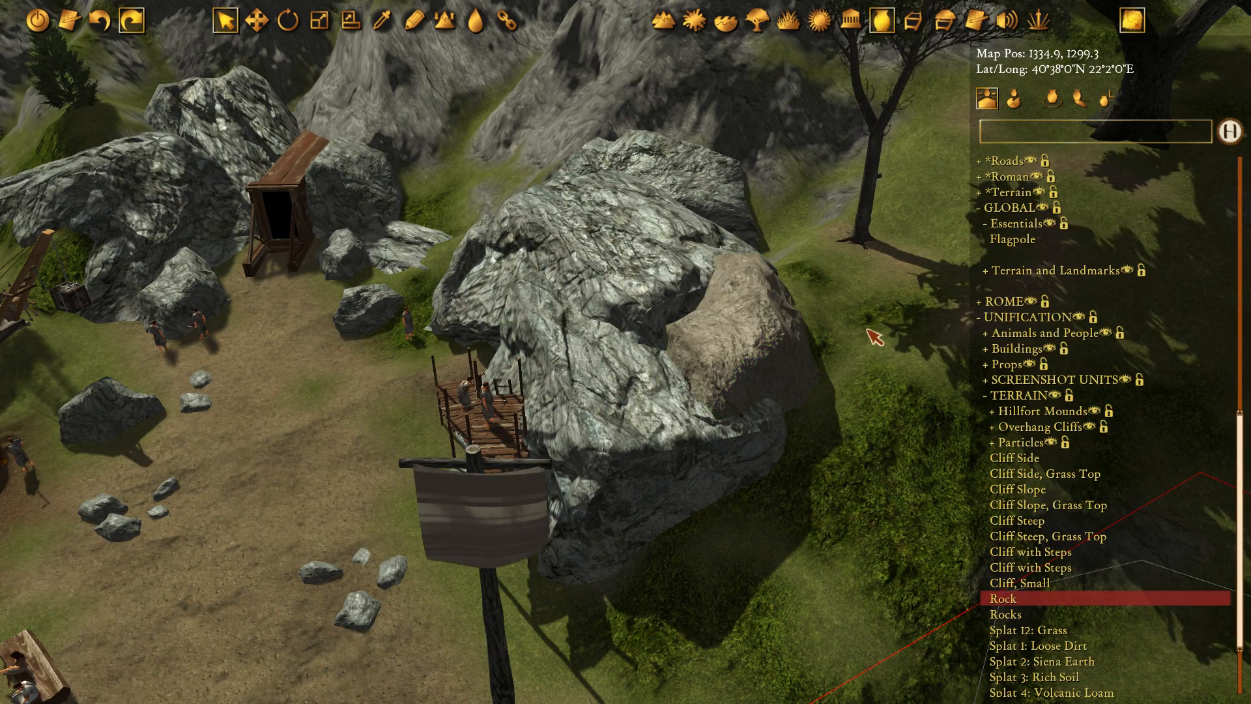
Cycle the same rock's skin onward from 2 to a grey variant
{"action": "left_click", "coordinate": [760, 329]}
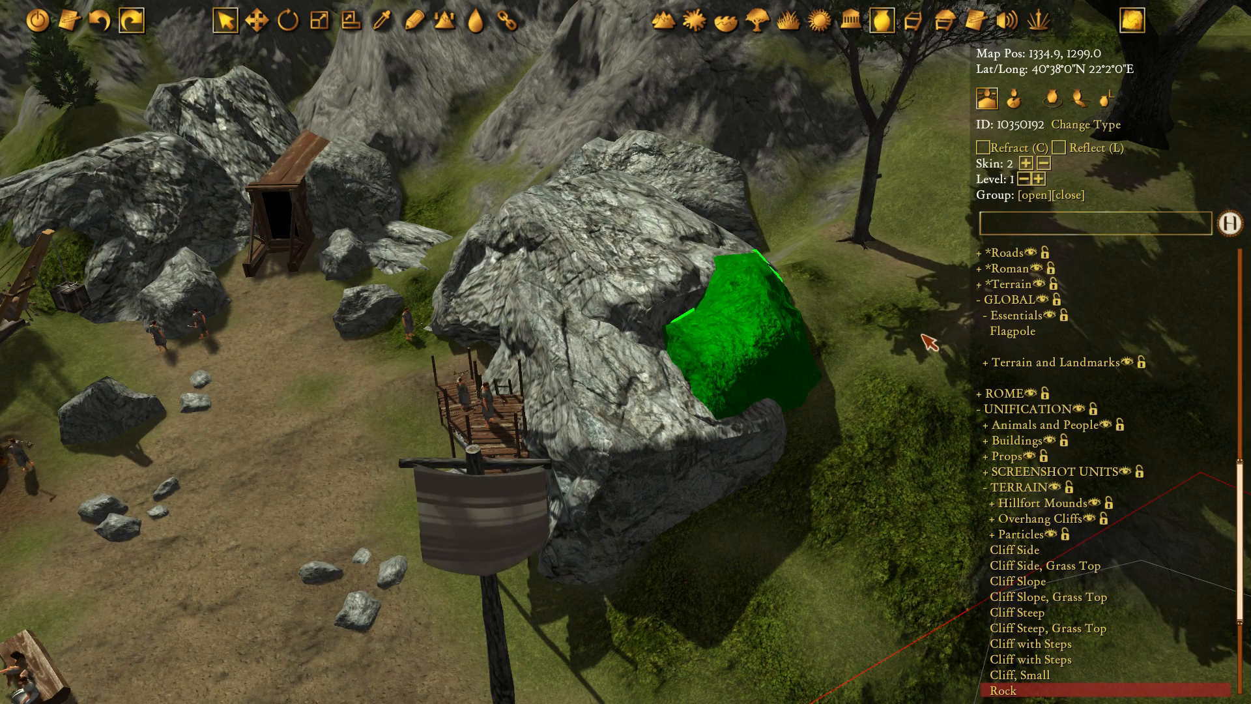
{"action": "key", "text": "plus"}
{"action": "key", "text": "plus"}
{"action": "key", "text": "plus"}
{"action": "scroll", "coordinate": [863, 372], "scroll_direction": "down", "scroll_amount": 2}
{"action": "left_click", "coordinate": [871, 387]}
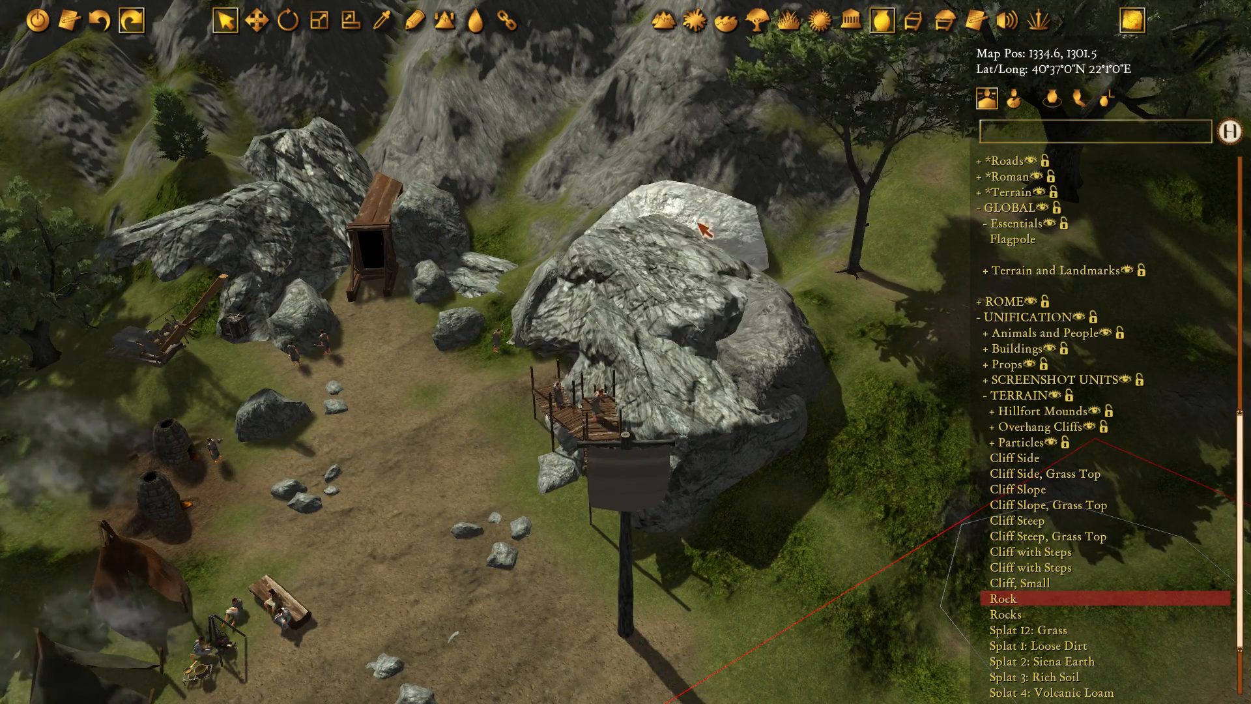
{"action": "left_click", "coordinate": [680, 261]}
{"action": "left_click", "coordinate": [665, 396], "text": "shift"}
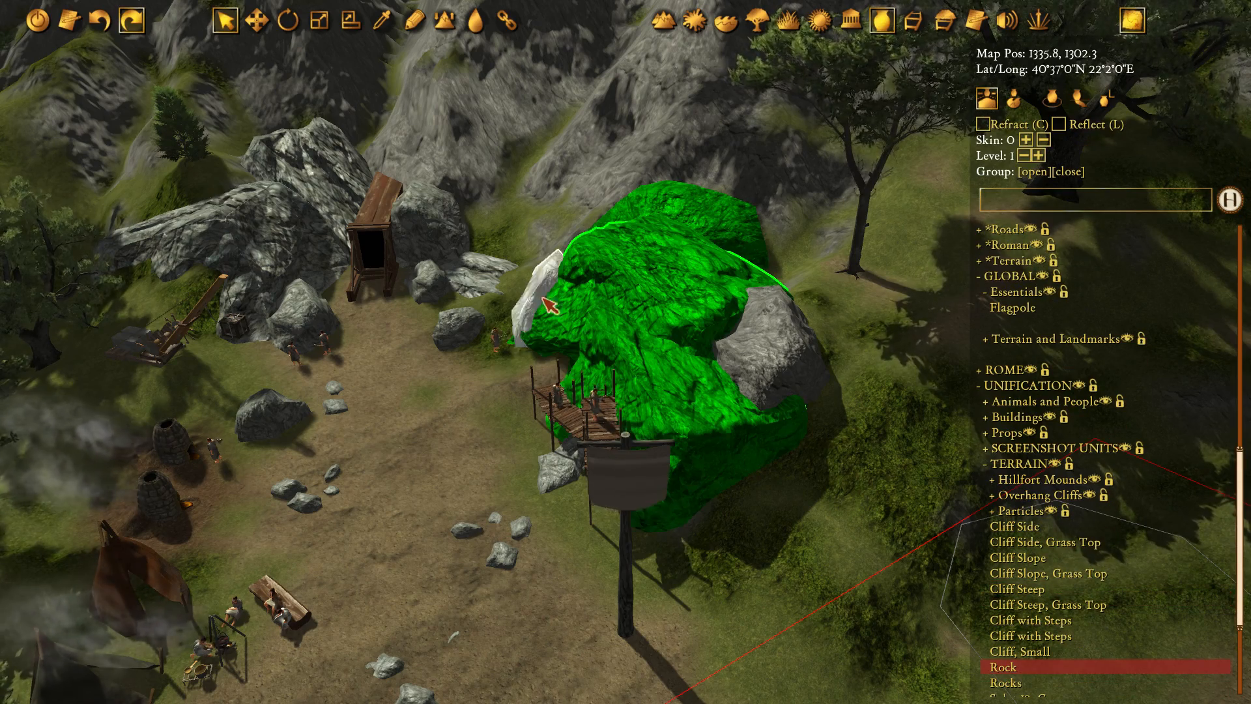
{"action": "scroll", "coordinate": [521, 293], "scroll_direction": "down", "scroll_amount": 4}
{"action": "left_click", "coordinate": [687, 430]}
{"action": "scroll", "coordinate": [687, 430], "scroll_direction": "down", "scroll_amount": 3}
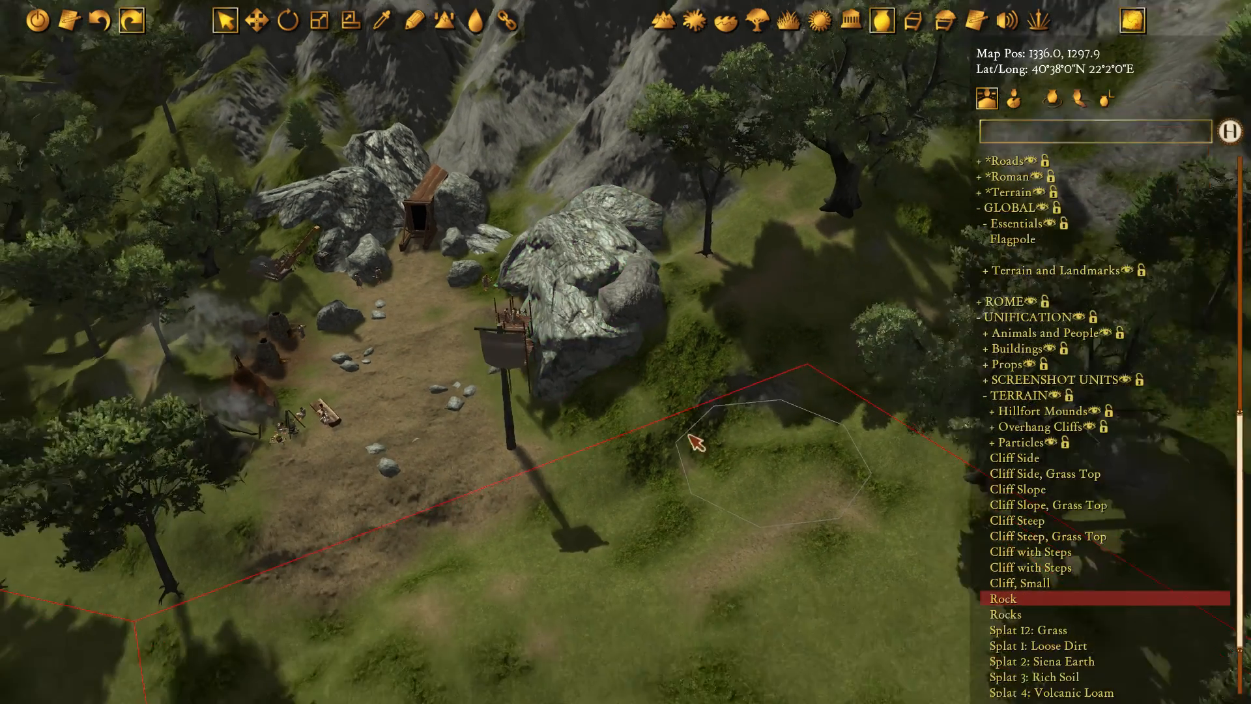
Select all the mine site's objects together and set their skin to 1
{"action": "left_click_drag", "start_coordinate": [733, 495], "coordinate": [167, 91]}
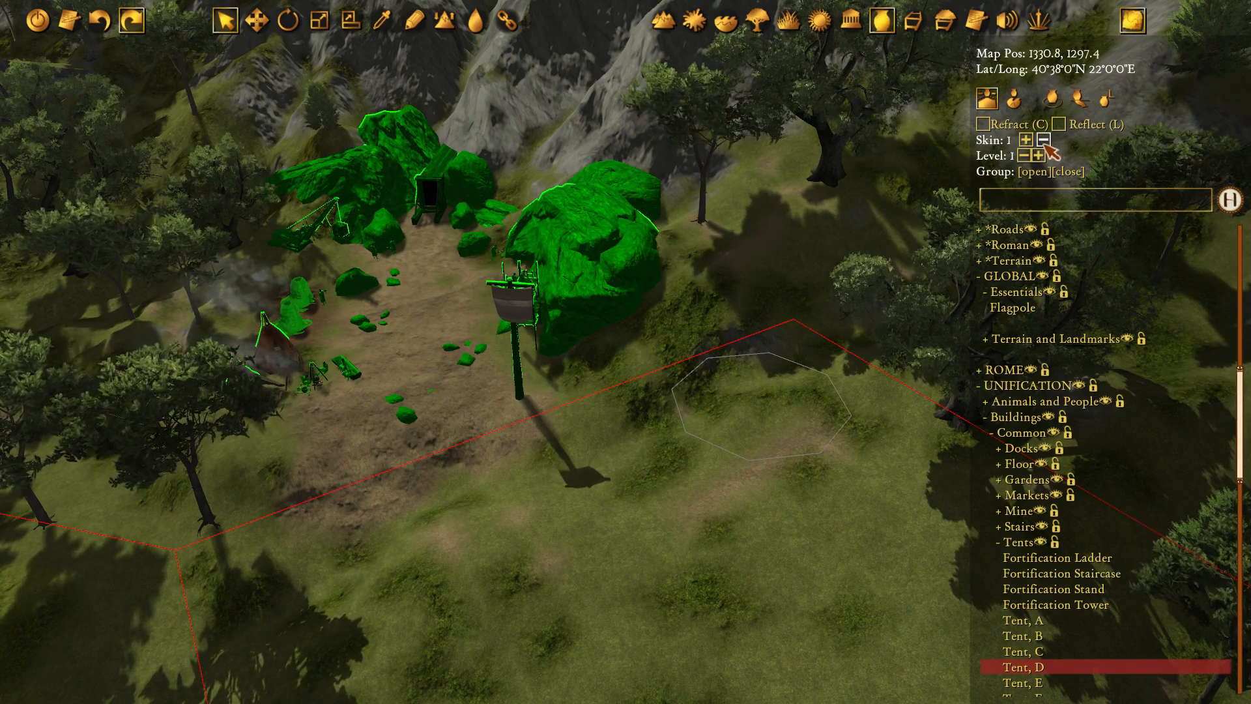
{"action": "left_click", "coordinate": [784, 267]}
{"action": "scroll", "coordinate": [683, 305], "scroll_direction": "up", "scroll_amount": 2}
{"action": "scroll", "coordinate": [688, 311], "scroll_direction": "up", "scroll_amount": 3}
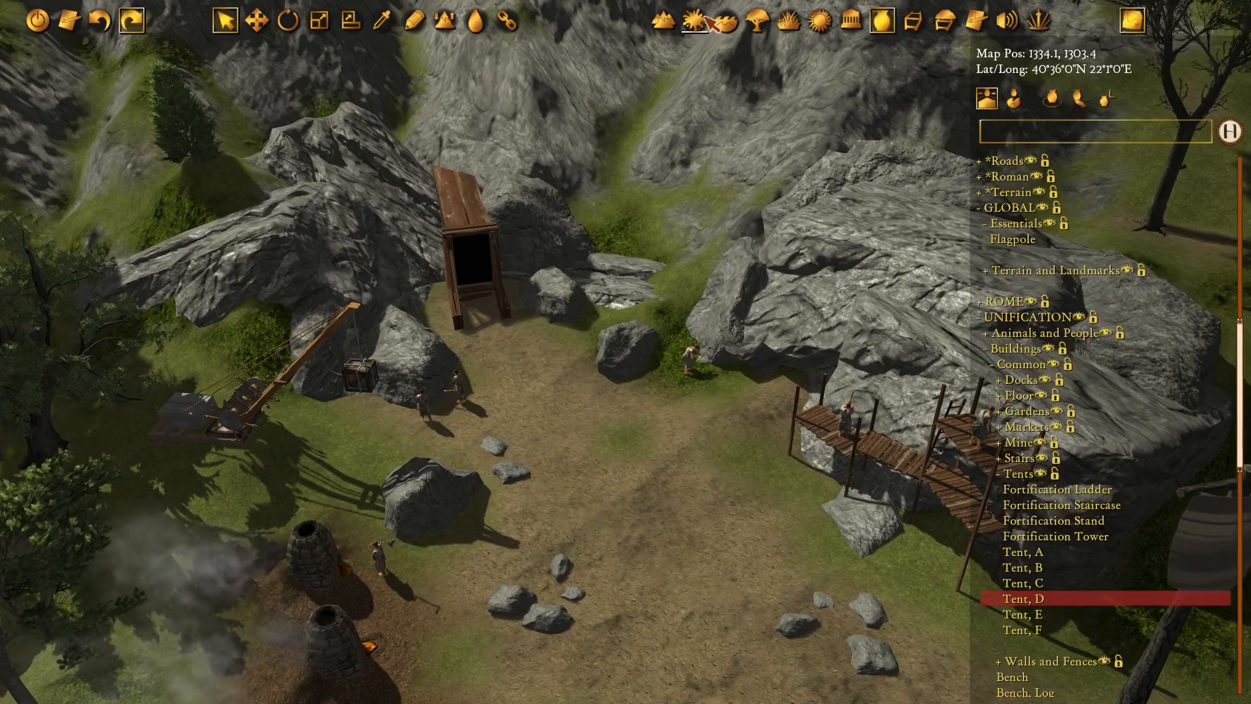
Paint 05 Grey Rock on the ground around the base of the scaffolded cliff
{"action": "left_click", "coordinate": [696, 22]}
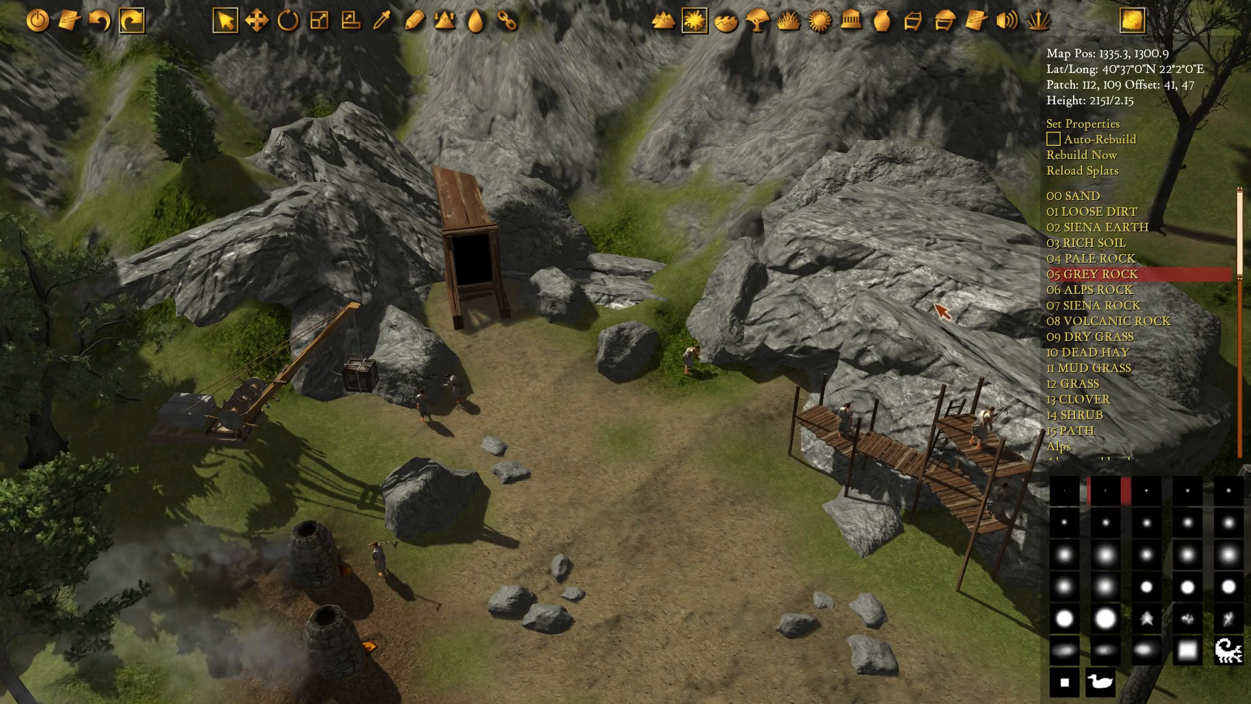
{"action": "middle_click_drag", "start_coordinate": [859, 398], "coordinate": [676, 349]}
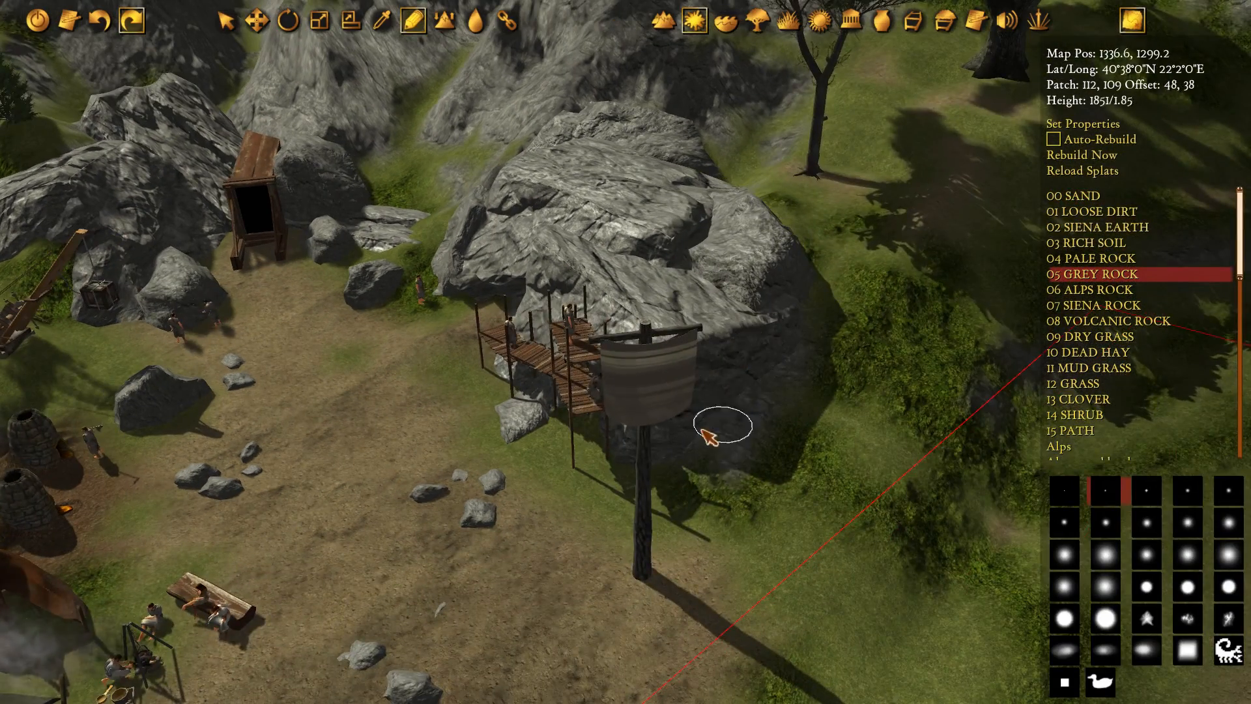
{"action": "middle_click_drag", "start_coordinate": [780, 295], "coordinate": [791, 280]}
{"action": "mouse_move", "coordinate": [588, 192]}
{"action": "middle_mouse_down"}
{"action": "mouse_move", "coordinate": [598, 229]}
{"action": "mouse_move", "coordinate": [715, 281]}
{"action": "middle_mouse_up"}
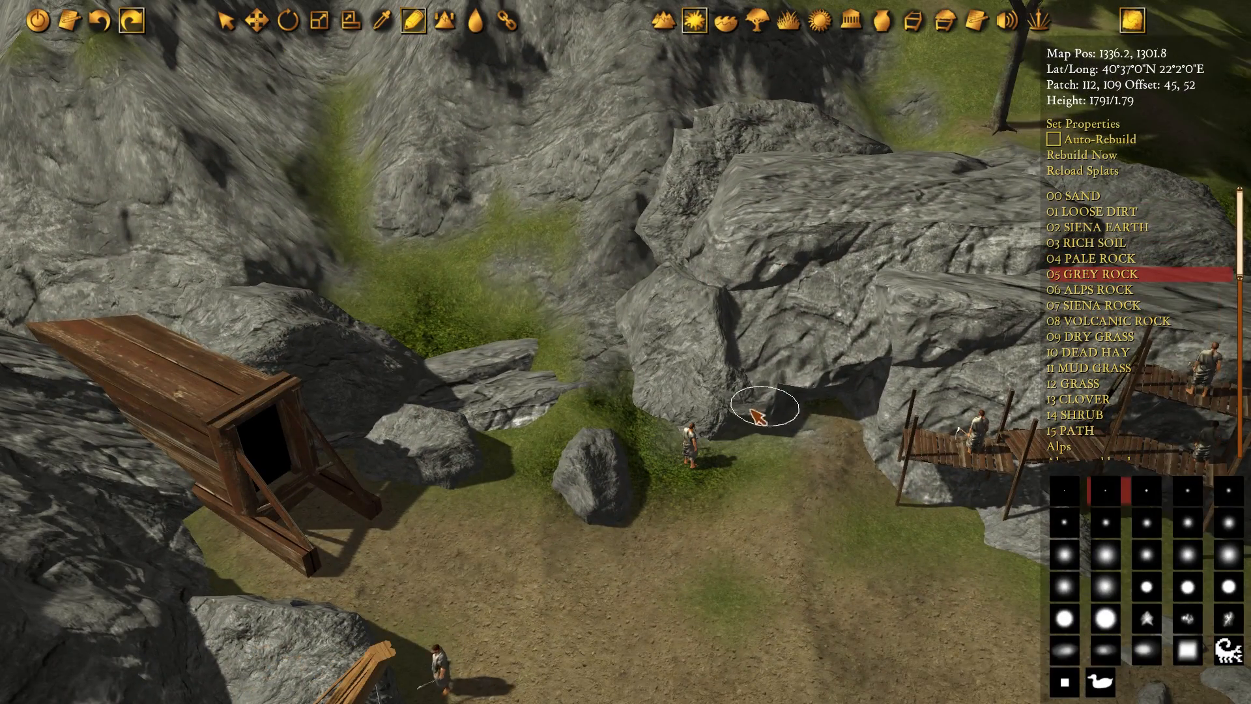
Paint grey rock on the slope behind the mine entrance and around the rocks below the conifer
{"action": "mouse_move", "coordinate": [574, 316]}
{"action": "middle_mouse_down"}
{"action": "mouse_move", "coordinate": [741, 291]}
{"action": "mouse_move", "coordinate": [596, 321]}
{"action": "middle_mouse_up"}
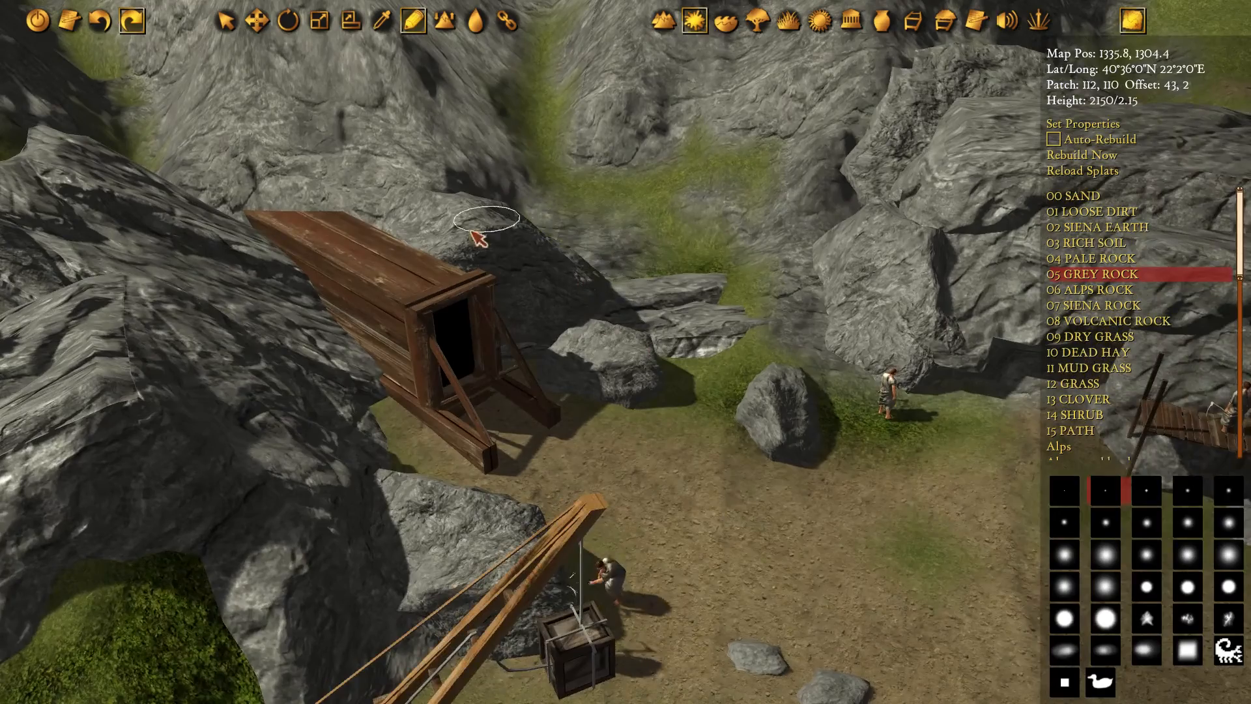
{"action": "middle_click_drag", "start_coordinate": [390, 261], "coordinate": [743, 302]}
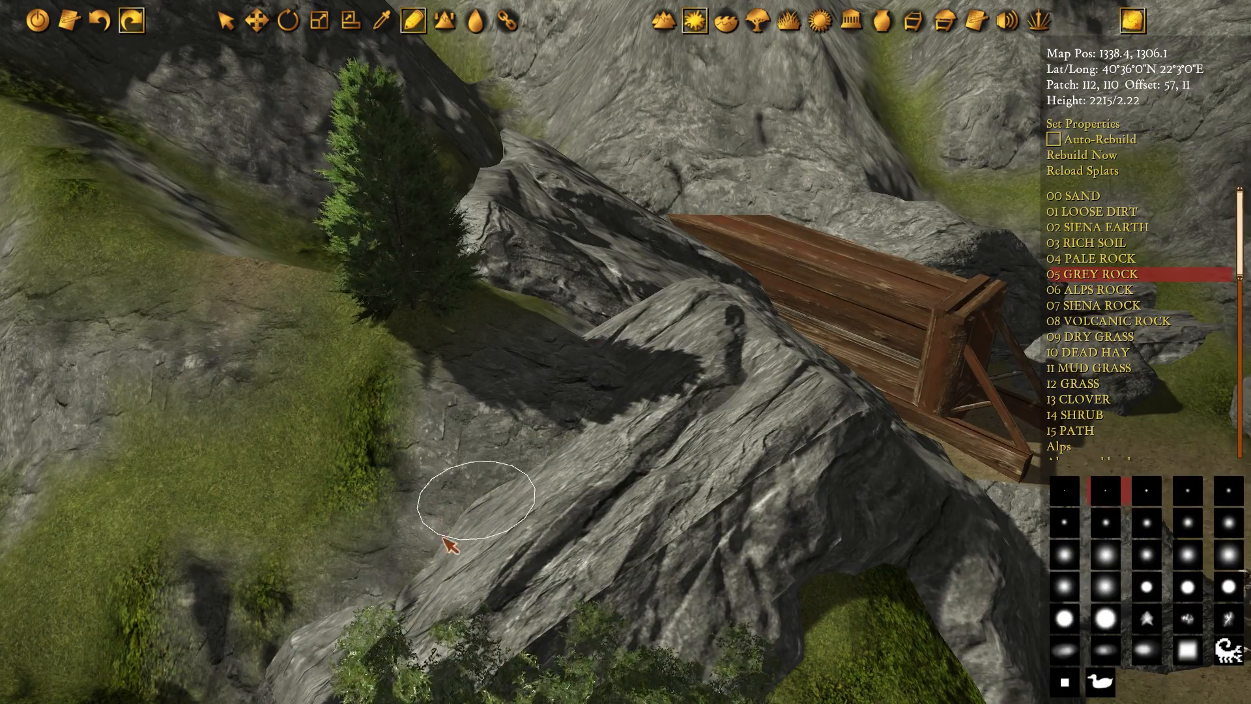
{"action": "middle_click_drag", "start_coordinate": [450, 534], "coordinate": [580, 403]}
{"action": "middle_click_drag", "start_coordinate": [585, 489], "coordinate": [440, 222]}
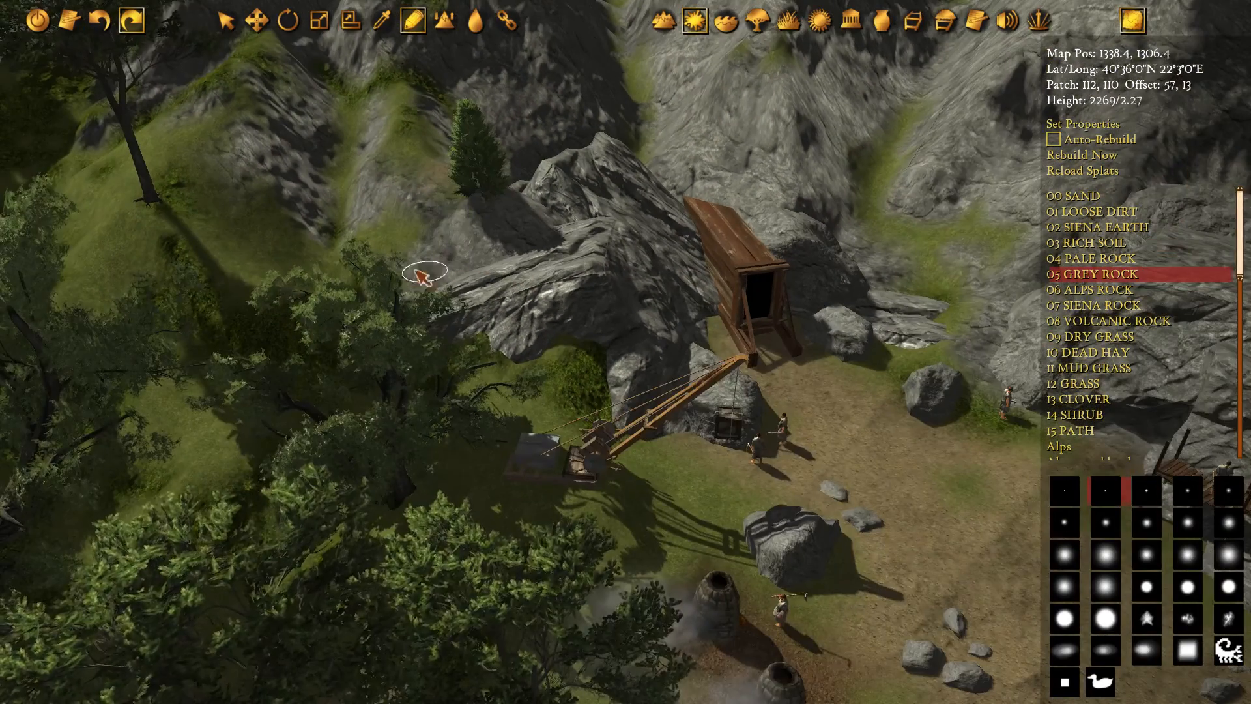
Paint grey rock beneath the crane, around the boulders by the mine entrance and along the front of the scaffolded cliff
{"action": "mouse_move", "coordinate": [721, 480]}
{"action": "middle_mouse_down"}
{"action": "mouse_move", "coordinate": [615, 338]}
{"action": "mouse_move", "coordinate": [573, 232]}
{"action": "middle_mouse_up"}
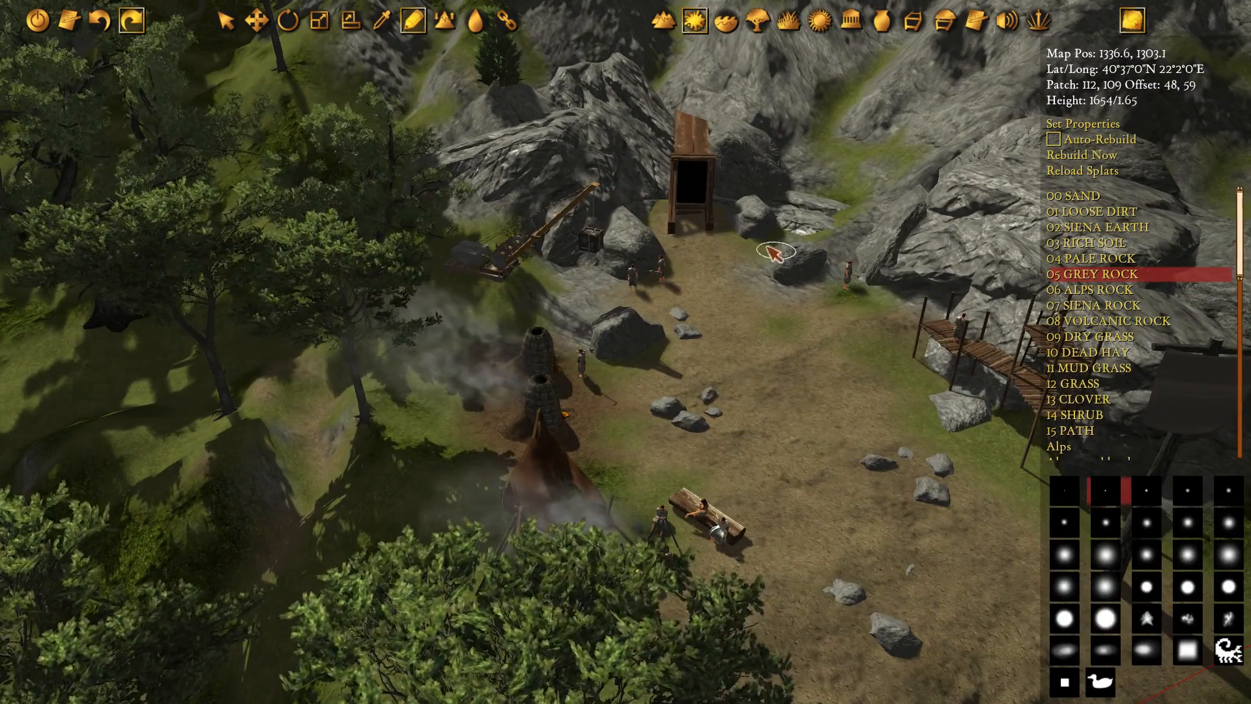
{"action": "middle_click_drag", "start_coordinate": [775, 244], "coordinate": [492, 212]}
{"action": "middle_click_drag", "start_coordinate": [590, 377], "coordinate": [594, 331]}
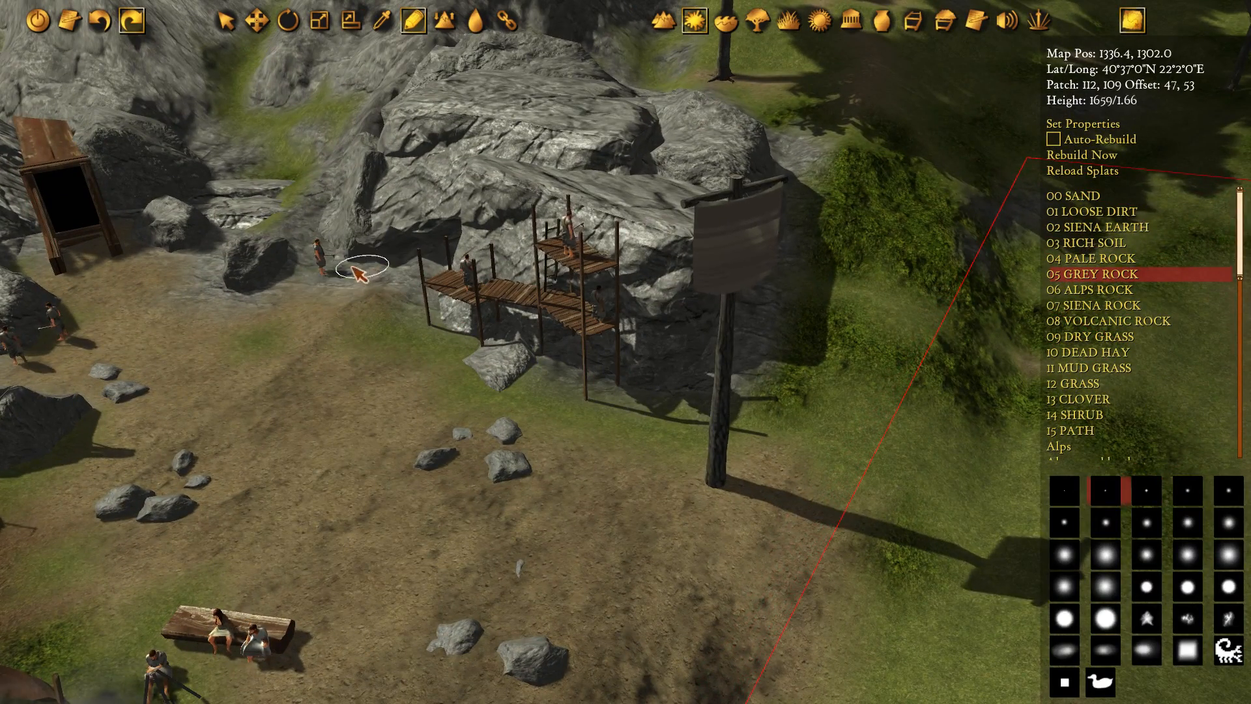
{"action": "mouse_move", "coordinate": [360, 272]}
{"action": "middle_mouse_down"}
{"action": "mouse_move", "coordinate": [413, 271]}
{"action": "mouse_move", "coordinate": [571, 461]}
{"action": "middle_mouse_up"}
{"action": "mouse_move", "coordinate": [588, 340]}
{"action": "middle_mouse_down"}
{"action": "mouse_move", "coordinate": [837, 287]}
{"action": "mouse_move", "coordinate": [944, 240]}
{"action": "mouse_move", "coordinate": [560, 352]}
{"action": "middle_mouse_up"}
{"action": "scroll", "coordinate": [723, 383], "scroll_direction": "down", "scroll_amount": 5}
{"action": "scroll", "coordinate": [619, 335], "scroll_direction": "up", "scroll_amount": 2}
{"action": "scroll", "coordinate": [610, 333], "scroll_direction": "up", "scroll_amount": 2}
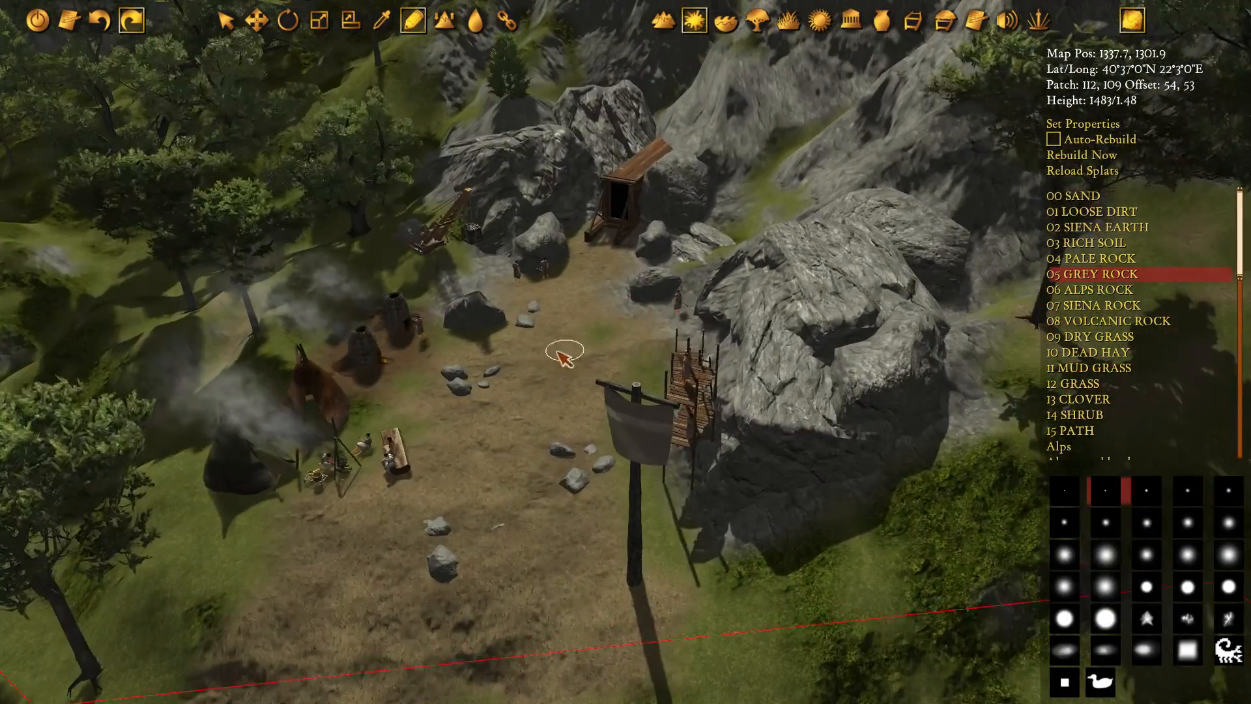
{"action": "scroll", "coordinate": [520, 382], "scroll_direction": "down", "scroll_amount": 3}
{"action": "scroll", "coordinate": [582, 349], "scroll_direction": "down", "scroll_amount": 2}
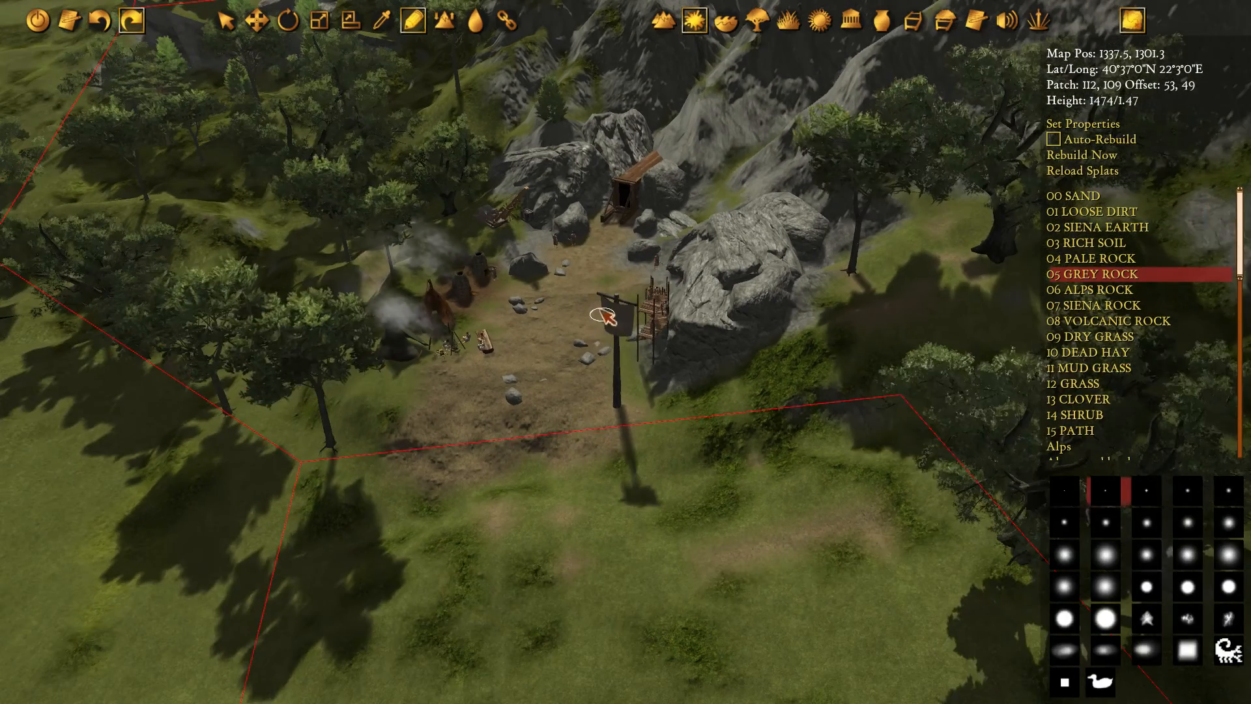
Switch to object editing and go to the riverside settlement to examine its buildings and docks
{"action": "left_click", "coordinate": [884, 24]}
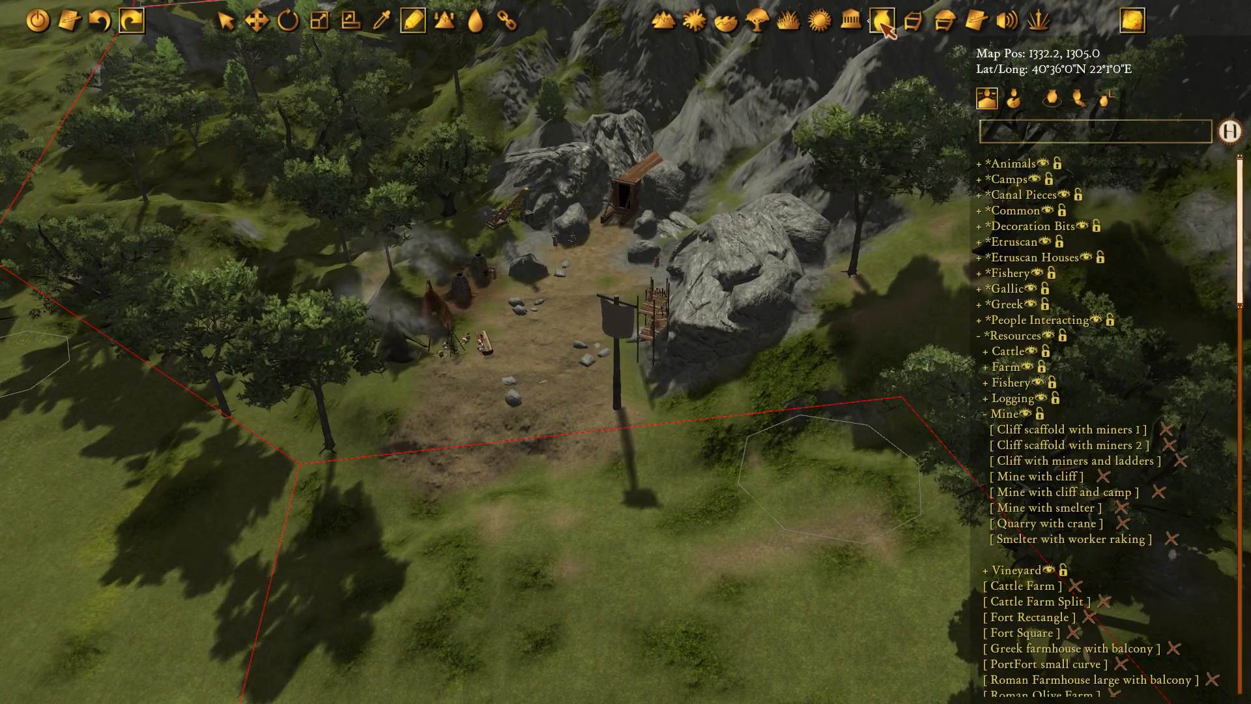
{"action": "middle_click_drag", "start_coordinate": [593, 378], "coordinate": [785, 245]}
{"action": "mouse_move", "coordinate": [619, 258]}
{"action": "middle_mouse_down"}
{"action": "mouse_move", "coordinate": [671, 313]}
{"action": "mouse_move", "coordinate": [760, 330]}
{"action": "mouse_move", "coordinate": [651, 385]}
{"action": "mouse_move", "coordinate": [362, 326]}
{"action": "mouse_move", "coordinate": [746, 257]}
{"action": "middle_mouse_up"}
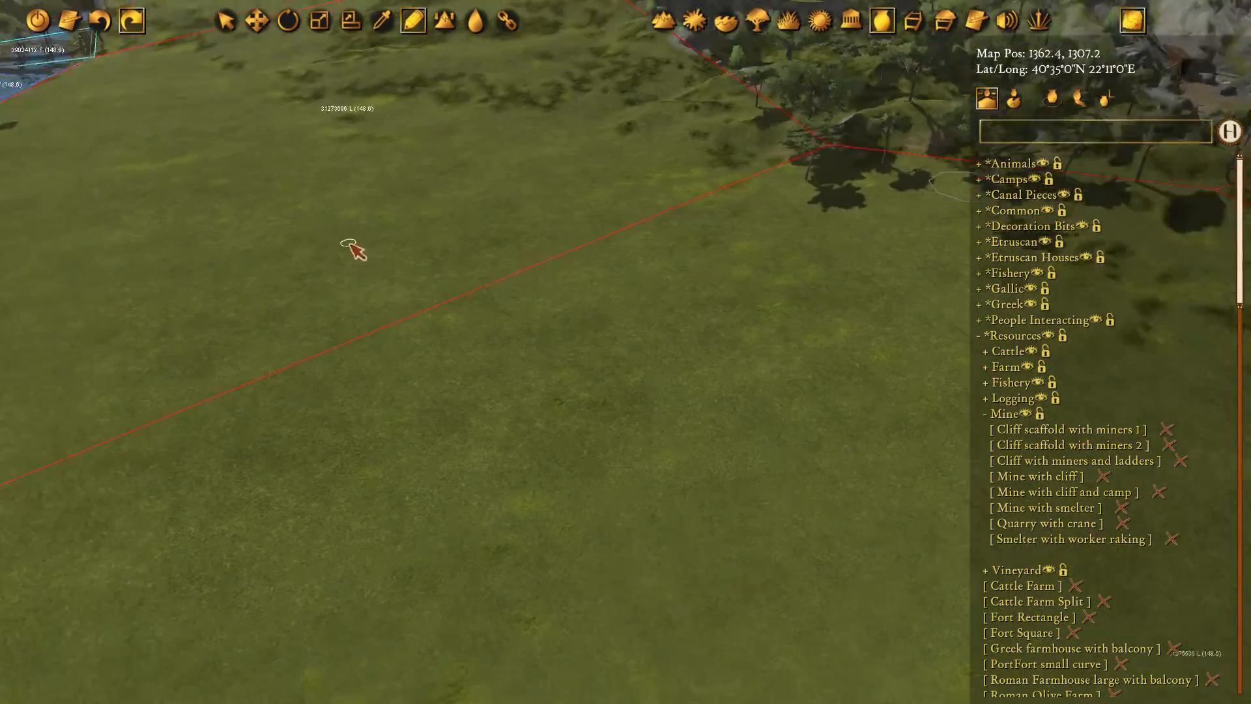
{"action": "middle_click_drag", "start_coordinate": [347, 244], "coordinate": [697, 314]}
{"action": "middle_click_drag", "start_coordinate": [191, 316], "coordinate": [757, 305]}
{"action": "middle_click_drag", "start_coordinate": [244, 292], "coordinate": [473, 312]}
{"action": "scroll", "coordinate": [474, 315], "scroll_direction": "up", "scroll_amount": 5}
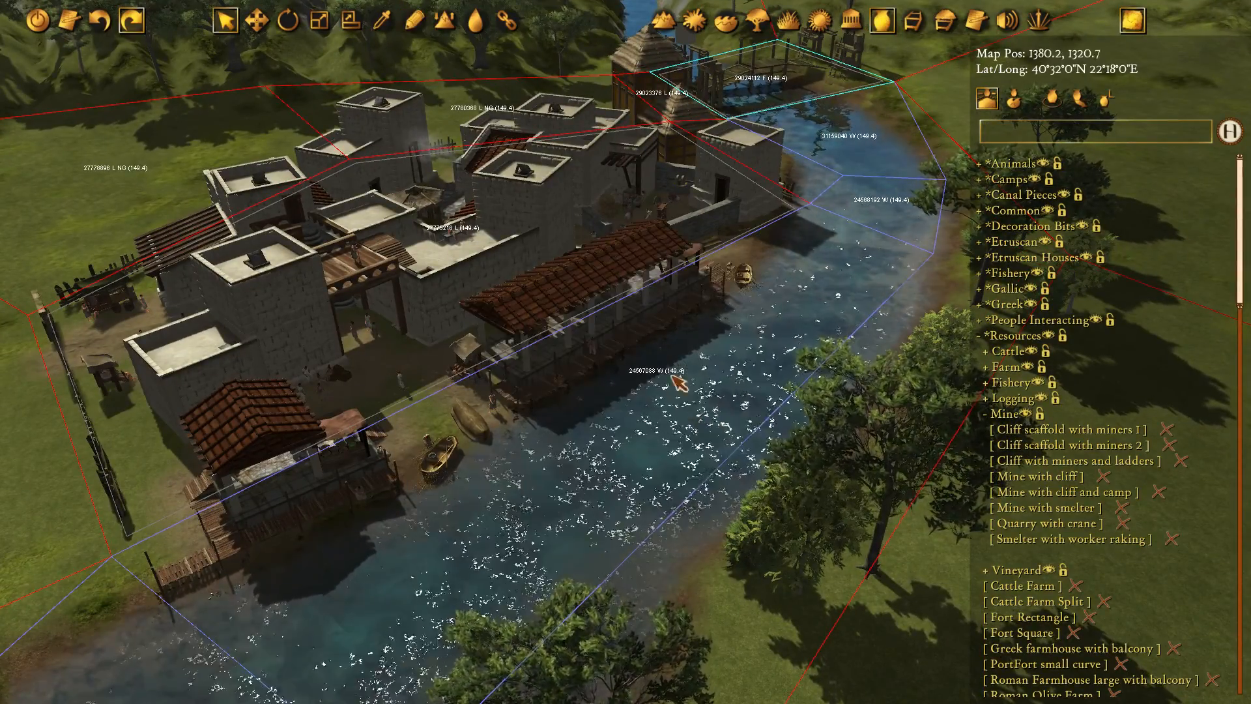
Select the long roofed dock building on the riverbank to examine its Refract and Reflect settings, and clear the selection
{"action": "left_click", "coordinate": [592, 298]}
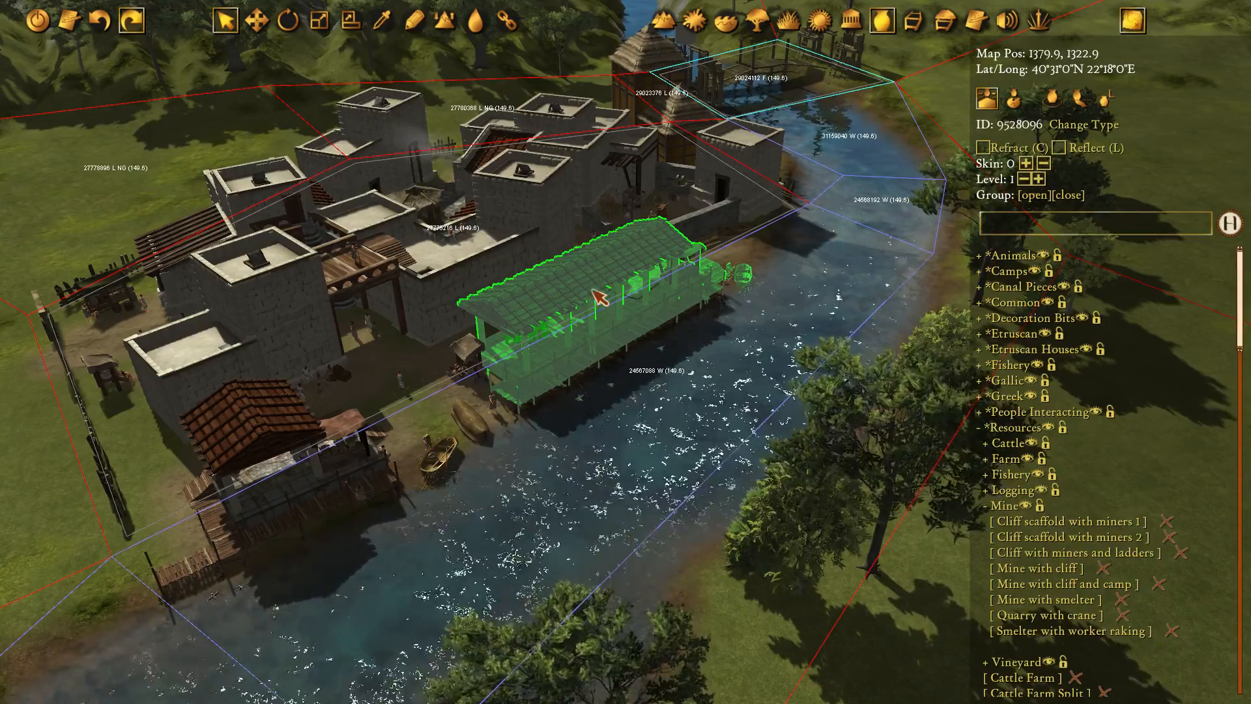
{"action": "middle_click_drag", "start_coordinate": [559, 302], "coordinate": [570, 314]}
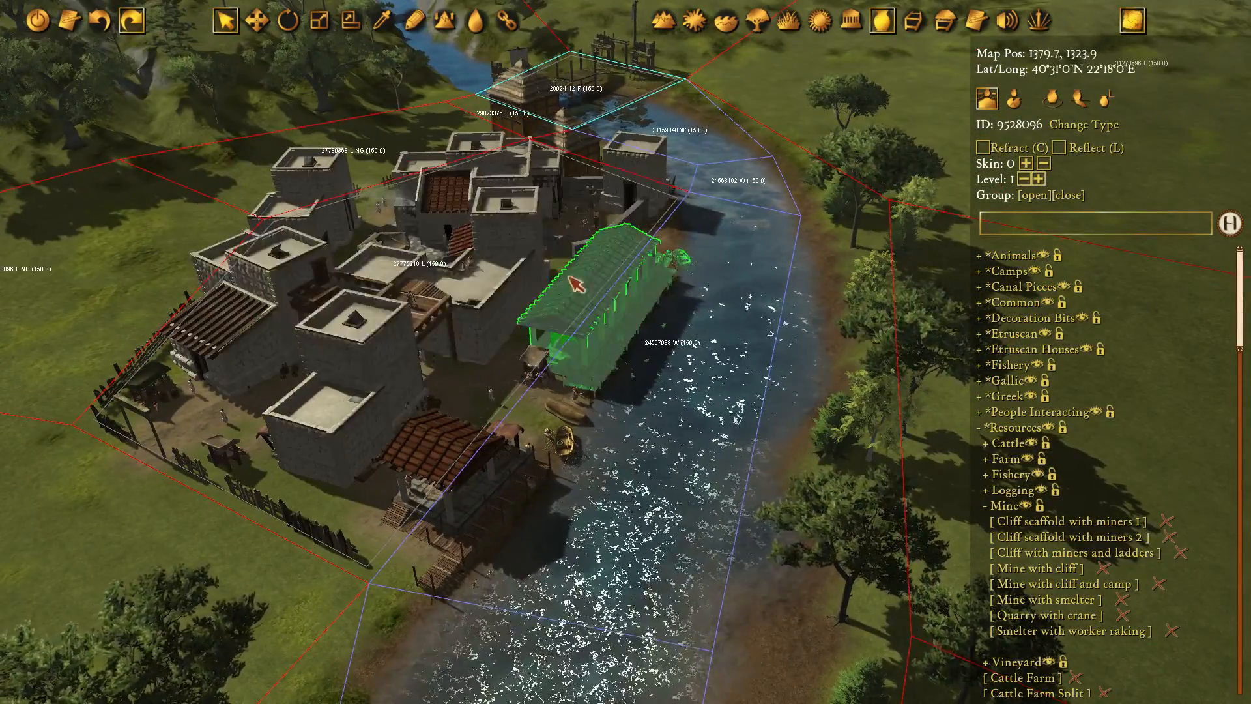
{"action": "scroll", "coordinate": [596, 309], "scroll_direction": "up", "scroll_amount": 4}
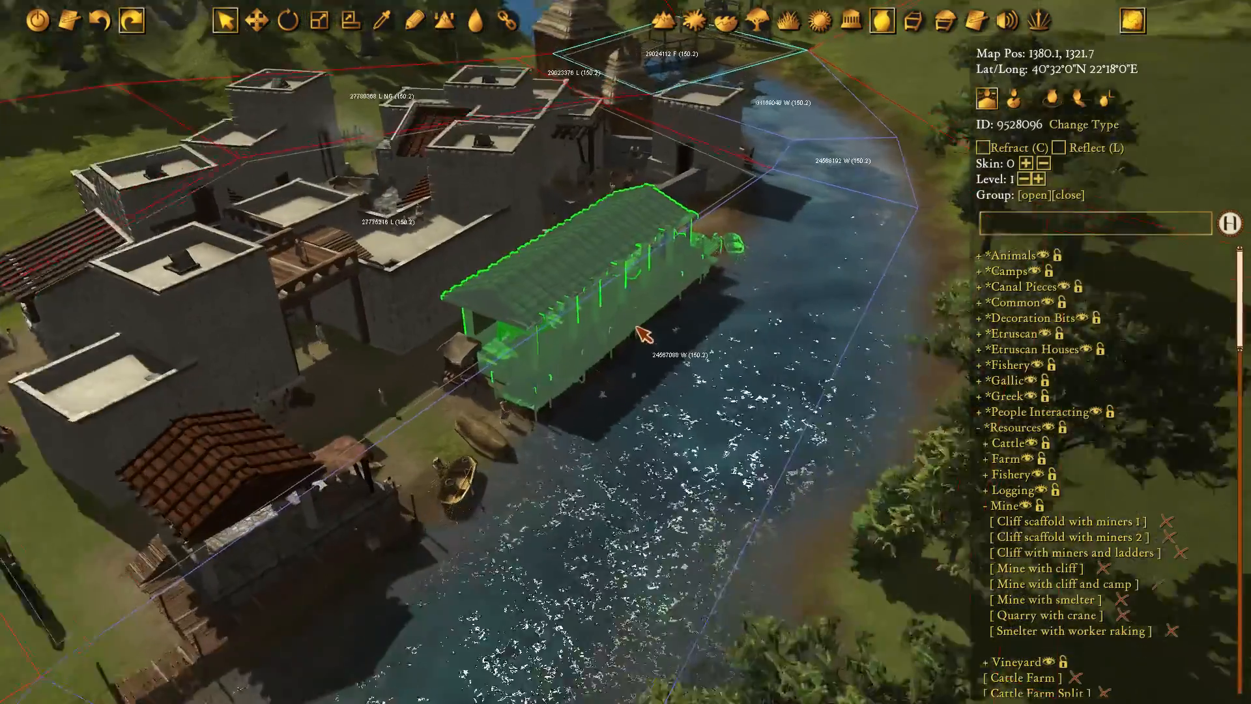
{"action": "left_click", "coordinate": [682, 386]}
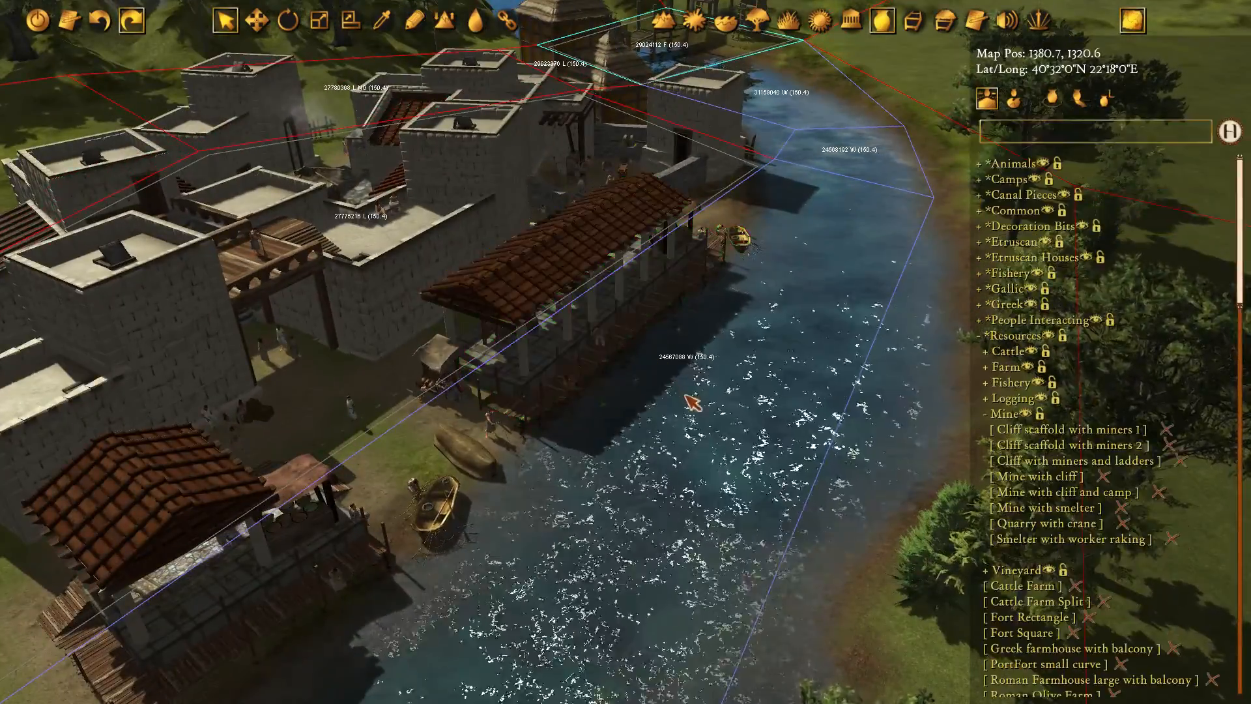
Select all the roof segments of the long riverside dock building together and turn on Reflect for them
{"action": "scroll", "coordinate": [687, 396], "scroll_direction": "up", "scroll_amount": 2}
{"action": "middle_click_drag", "start_coordinate": [686, 397], "coordinate": [669, 376]}
{"action": "left_click", "coordinate": [452, 264]}
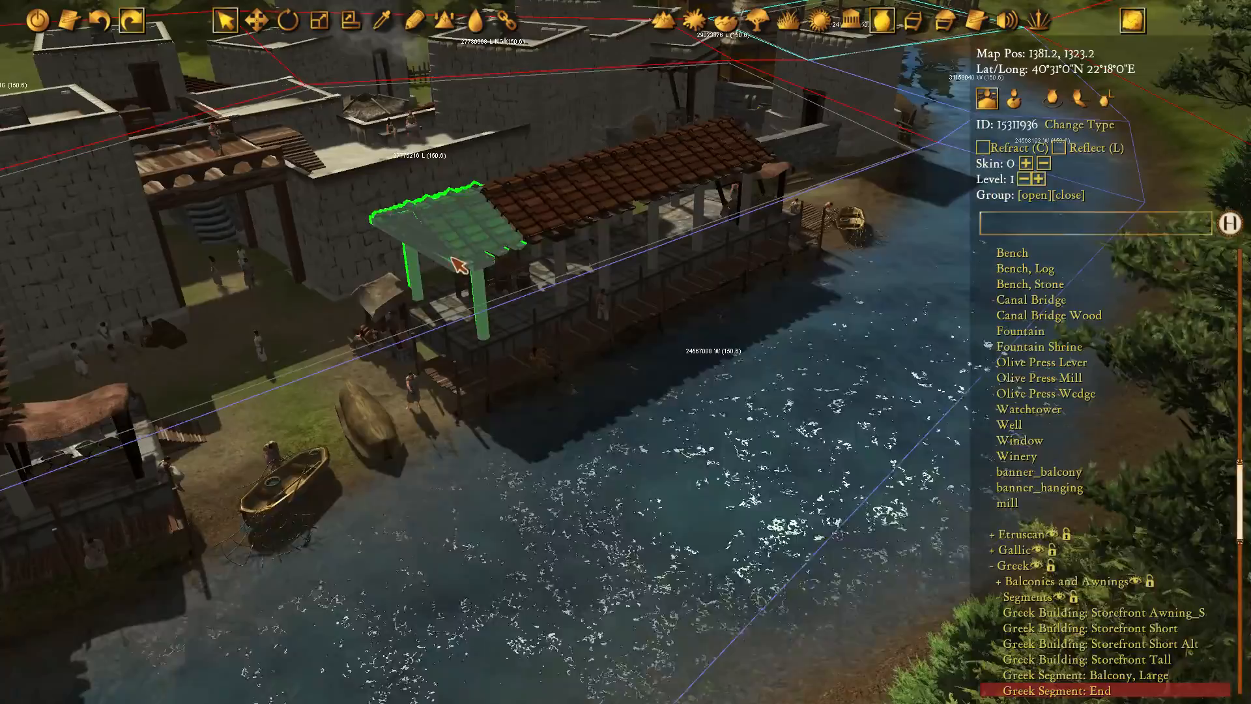
{"action": "left_click", "coordinate": [552, 214], "text": "shift"}
{"action": "left_click", "coordinate": [604, 198], "text": "shift"}
{"action": "left_click", "coordinate": [652, 189], "text": "shift"}
{"action": "left_click", "coordinate": [694, 175], "text": "shift"}
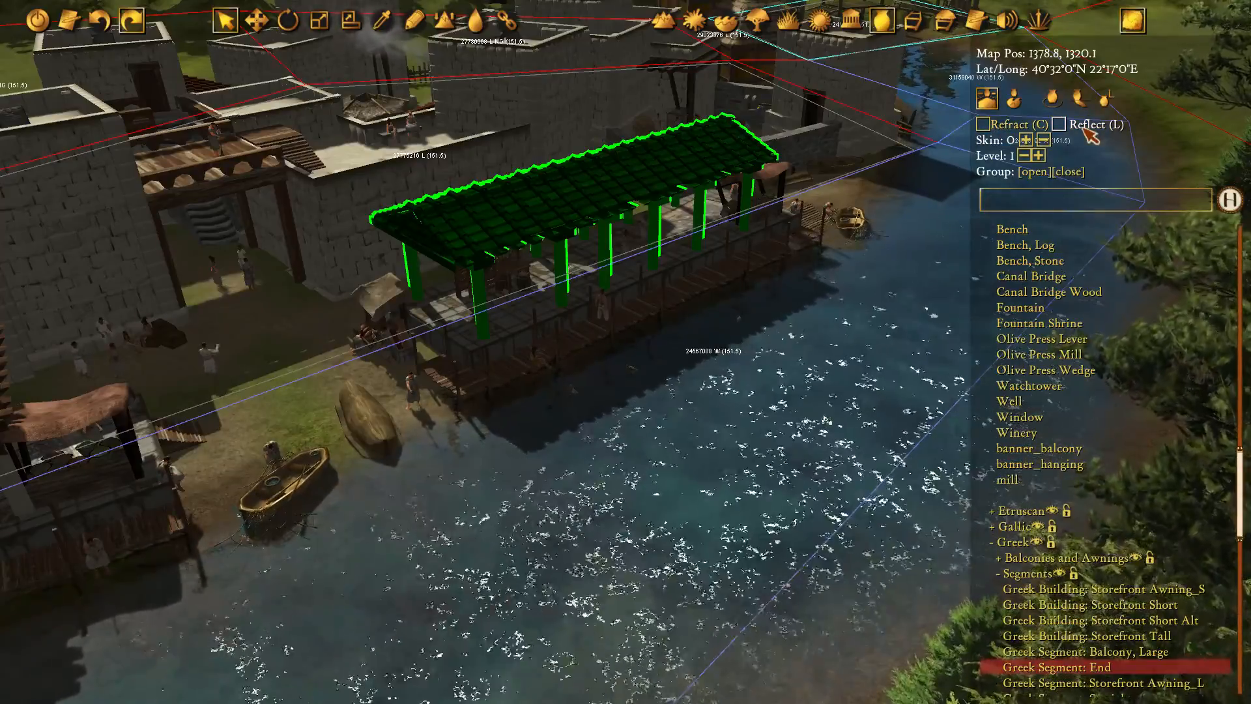
{"action": "middle_click_drag", "start_coordinate": [531, 432], "coordinate": [645, 454]}
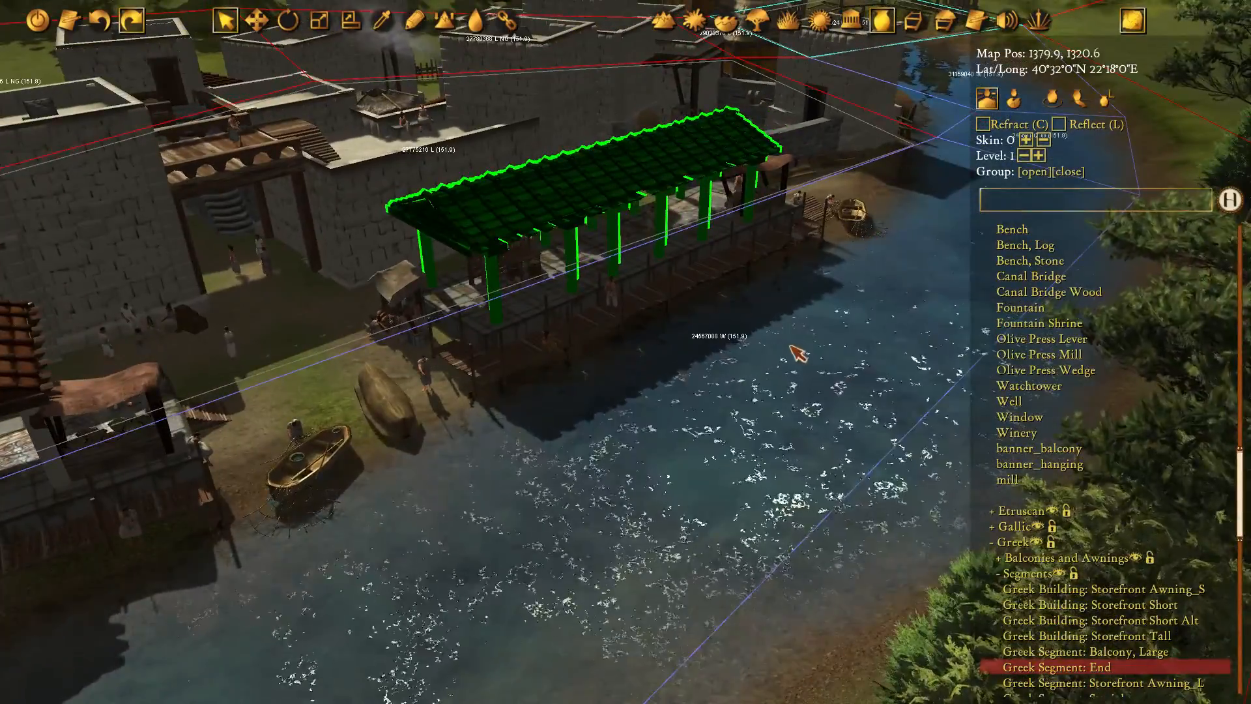
{"action": "middle_click_drag", "start_coordinate": [795, 369], "coordinate": [756, 394]}
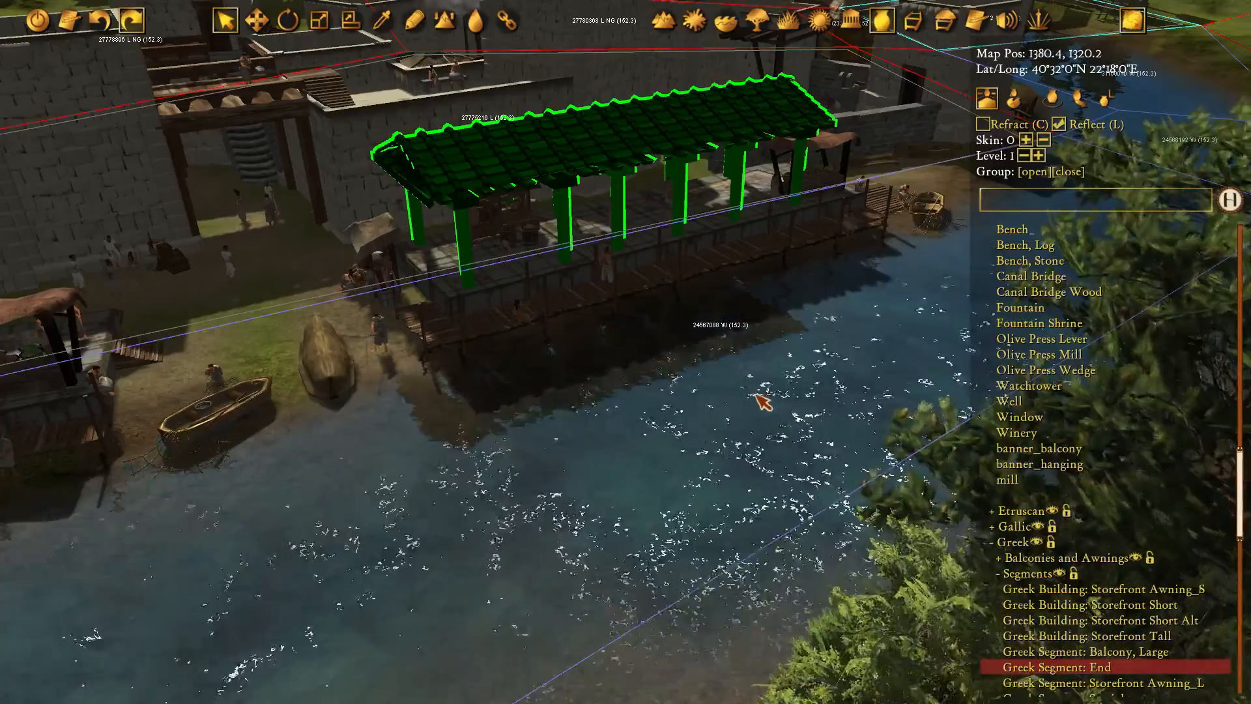
{"action": "left_click", "coordinate": [669, 418]}
Select the roof segments of the smaller dock building beside the fence and turn on Reflect for them
{"action": "scroll", "coordinate": [678, 410], "scroll_direction": "down", "scroll_amount": 3}
{"action": "middle_click_drag", "start_coordinate": [688, 400], "coordinate": [765, 301]}
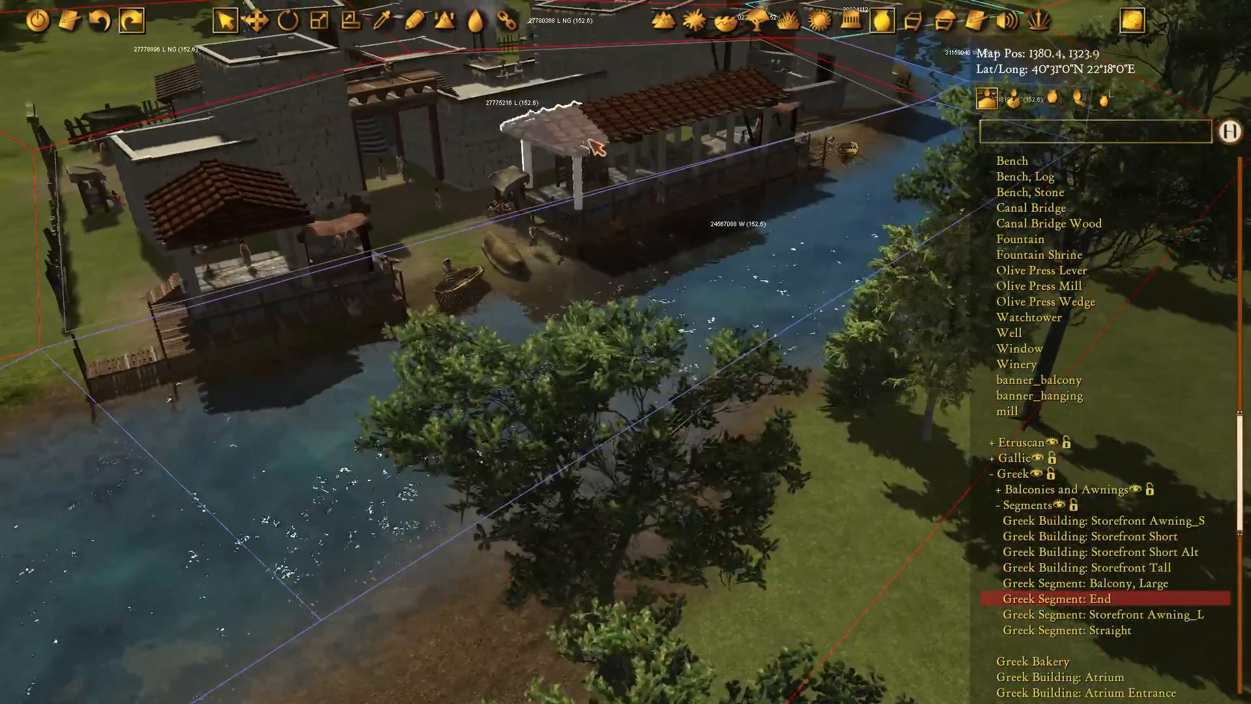
{"action": "scroll", "coordinate": [606, 169], "scroll_direction": "down", "scroll_amount": 3}
{"action": "middle_click_drag", "start_coordinate": [626, 215], "coordinate": [521, 267]}
{"action": "left_click", "coordinate": [376, 225]}
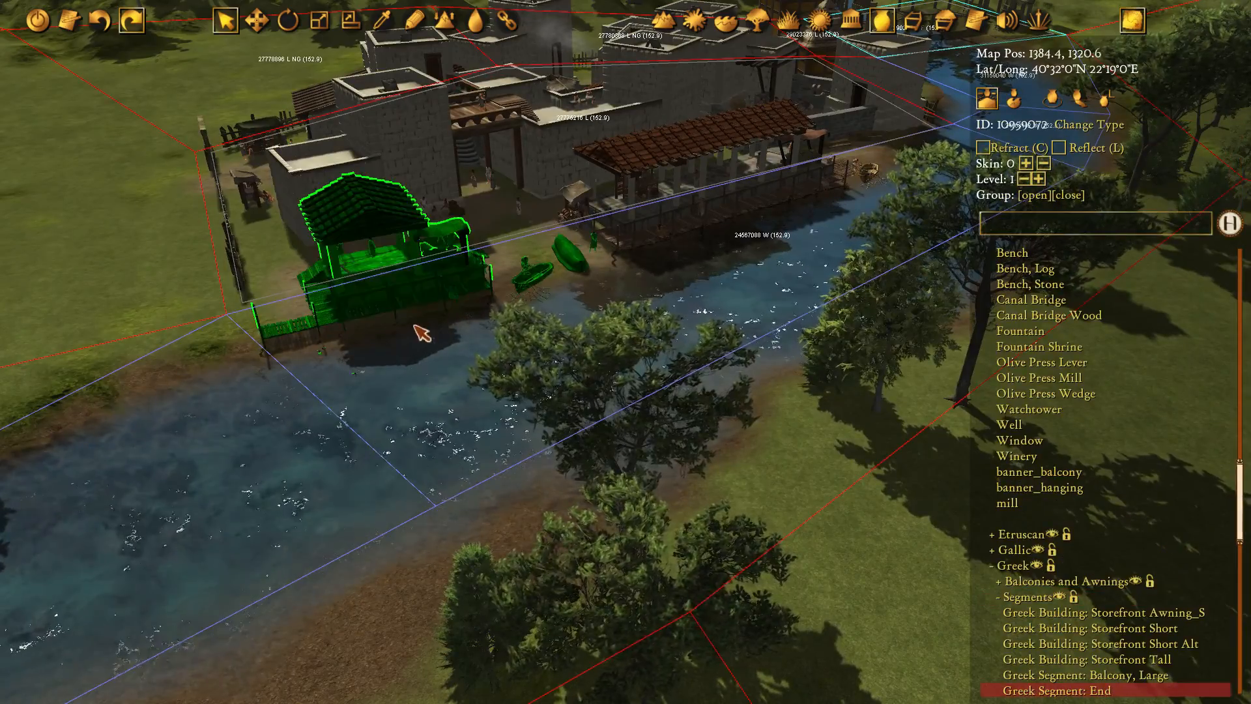
{"action": "left_click", "coordinate": [390, 269]}
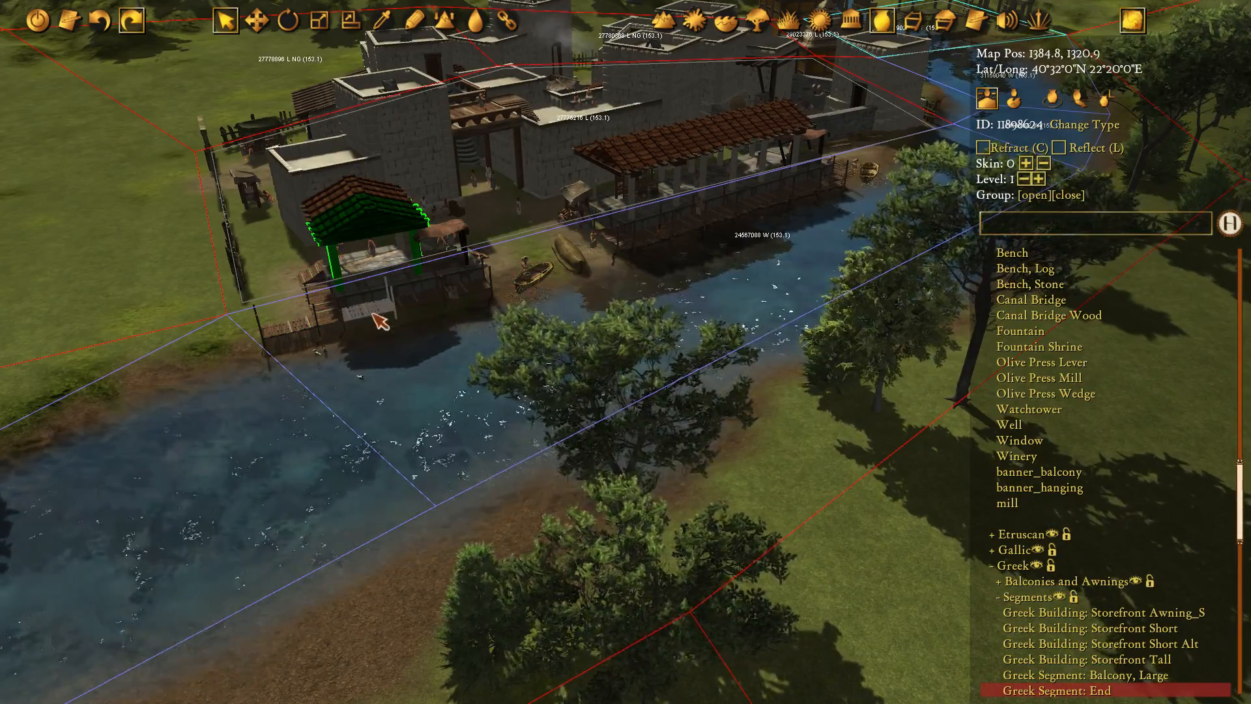
{"action": "scroll", "coordinate": [420, 350], "scroll_direction": "up", "scroll_amount": 2}
{"action": "middle_click_drag", "start_coordinate": [433, 398], "coordinate": [430, 386]}
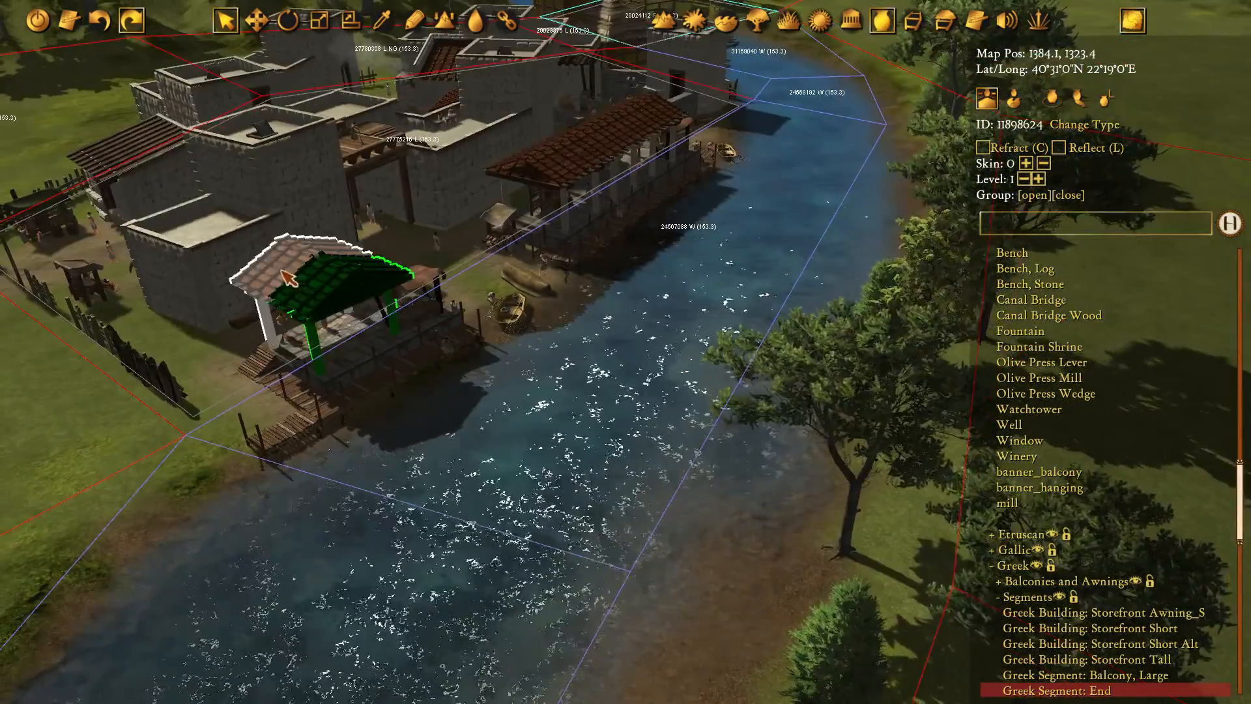
{"action": "middle_click_drag", "start_coordinate": [400, 454], "coordinate": [414, 360]}
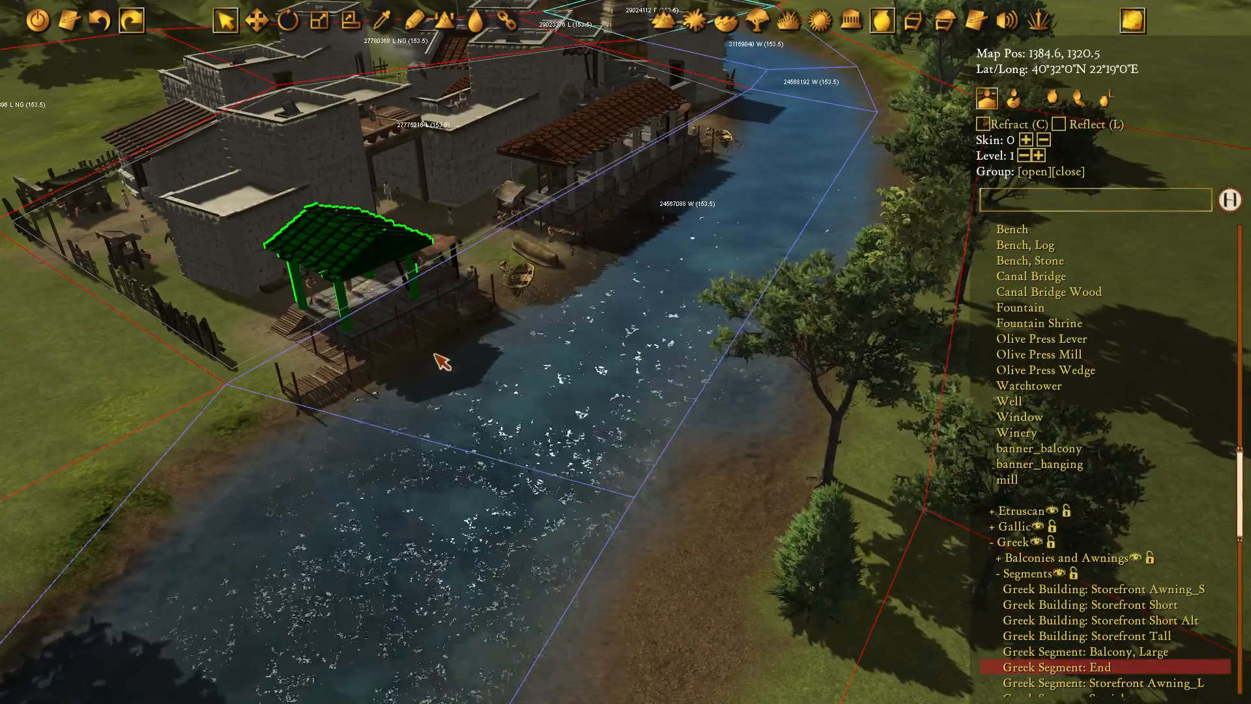
{"action": "scroll", "coordinate": [449, 353], "scroll_direction": "down", "scroll_amount": 2}
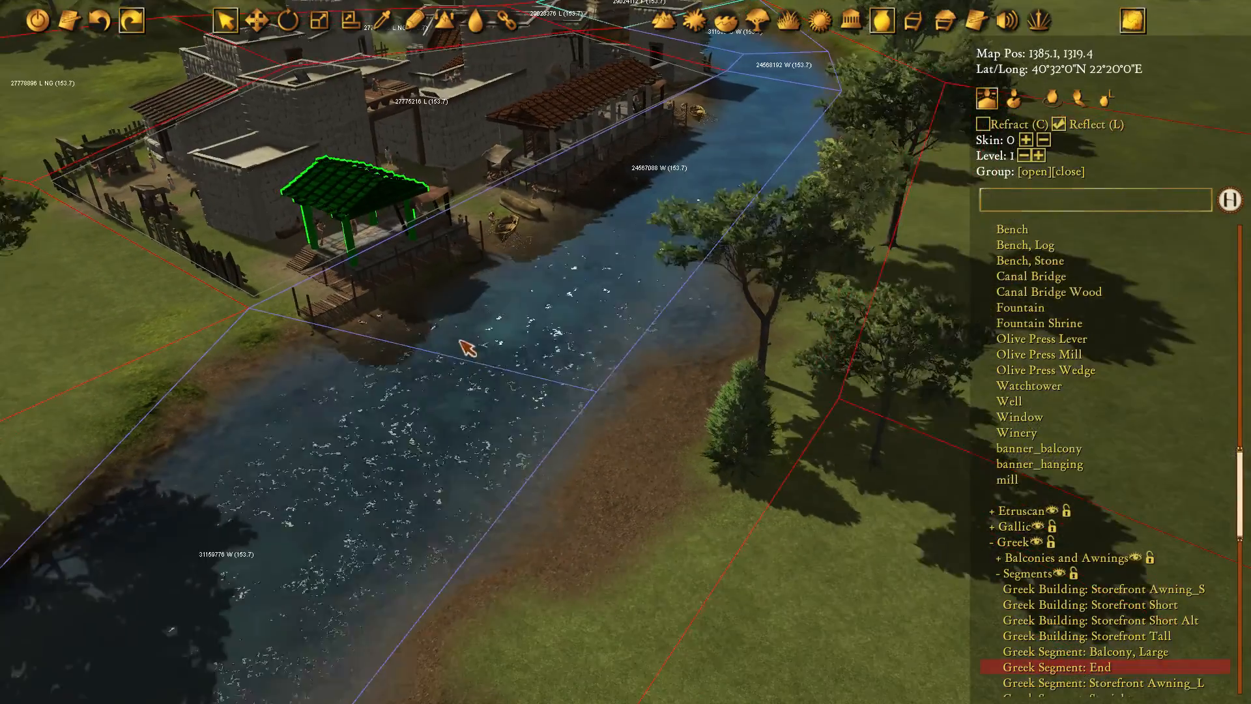
{"action": "left_click", "coordinate": [107, 297]}
{"action": "middle_click_drag", "start_coordinate": [384, 391], "coordinate": [433, 373]}
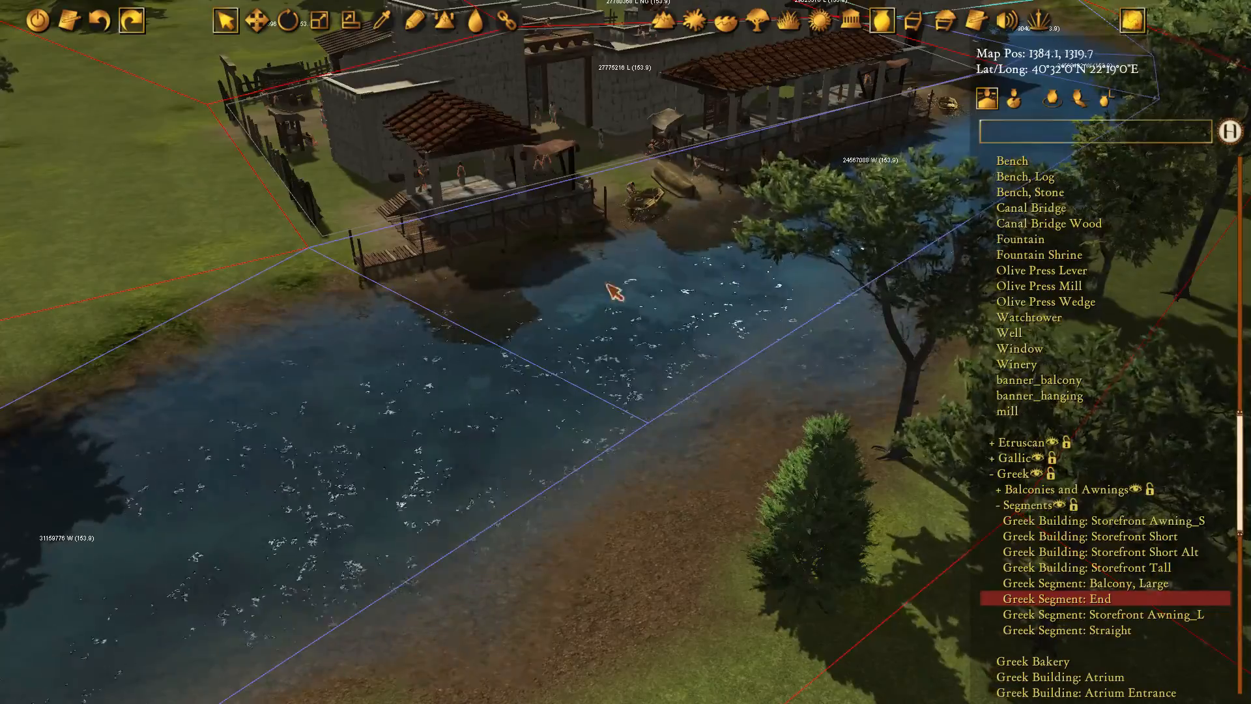
Display the colour overlay for refraction and reflection settings and examine the riverside settlement with it
{"action": "middle_click_drag", "start_coordinate": [581, 312], "coordinate": [639, 404]}
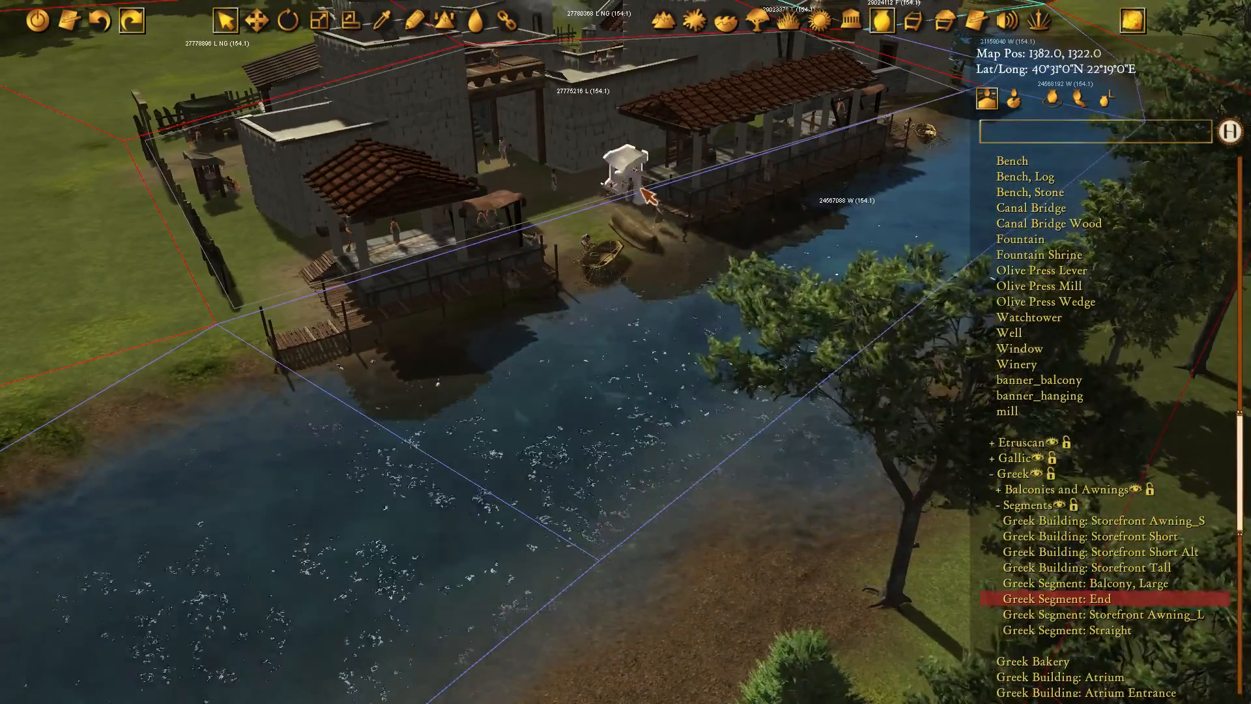
{"action": "scroll", "coordinate": [568, 264], "scroll_direction": "up", "scroll_amount": 3}
{"action": "middle_click_drag", "start_coordinate": [574, 269], "coordinate": [634, 248]}
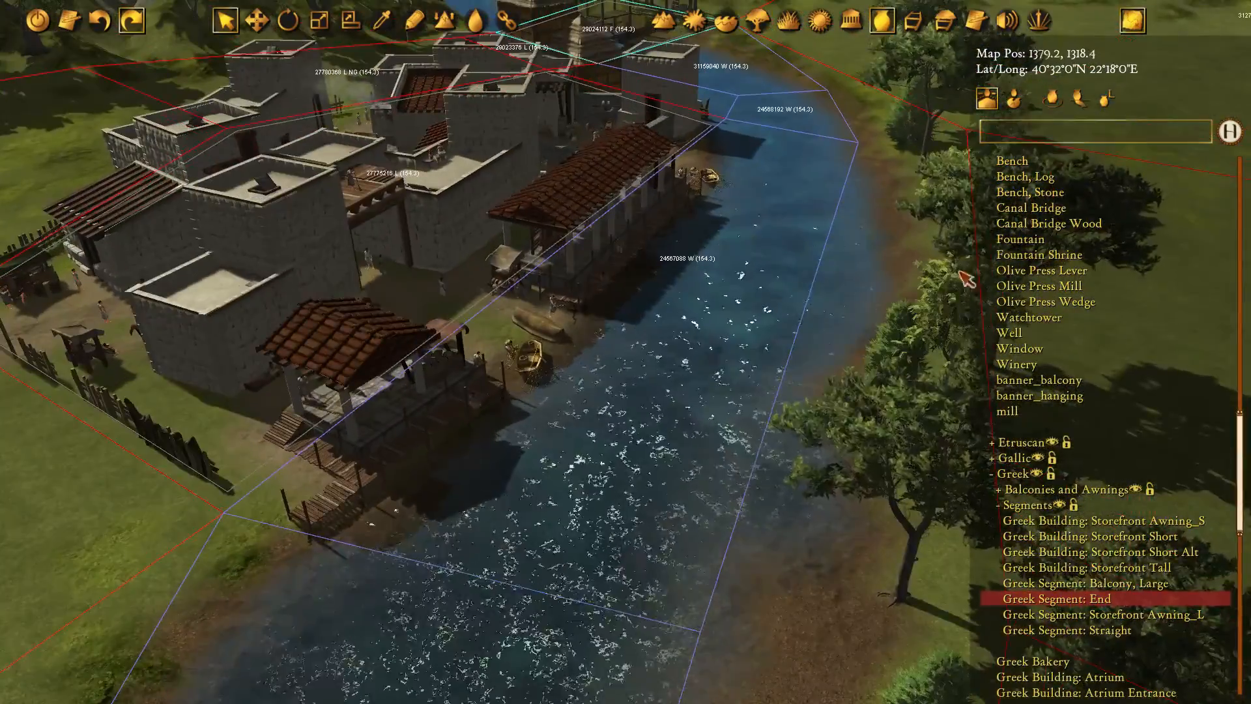
{"action": "left_click", "coordinate": [1082, 103]}
{"action": "scroll", "coordinate": [792, 277], "scroll_direction": "down", "scroll_amount": 4}
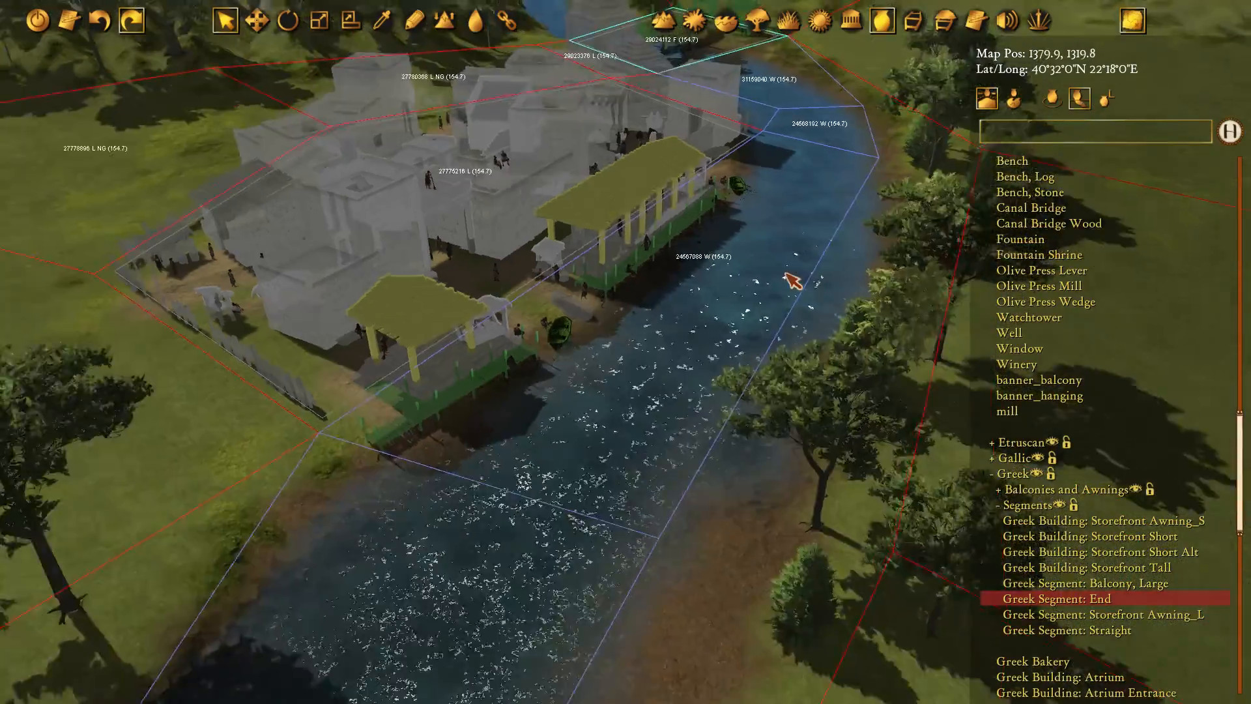
{"action": "scroll", "coordinate": [775, 344], "scroll_direction": "up", "scroll_amount": 3}
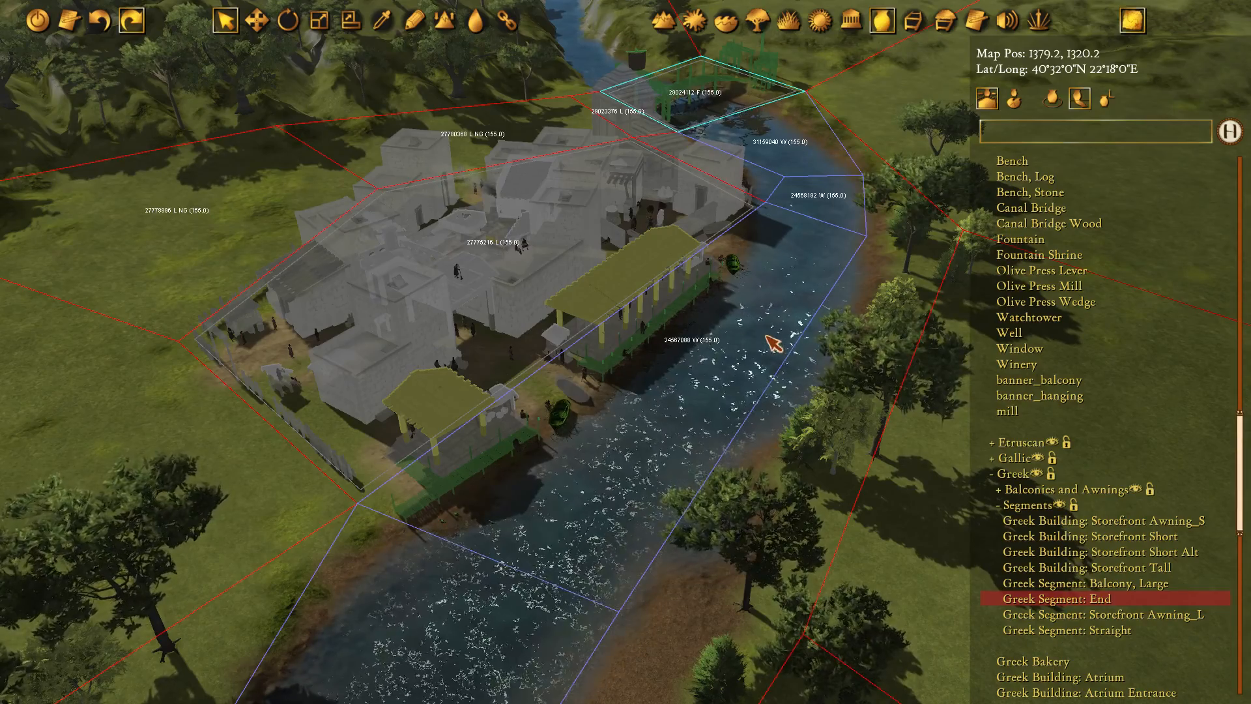
{"action": "middle_click_drag", "start_coordinate": [733, 341], "coordinate": [568, 267]}
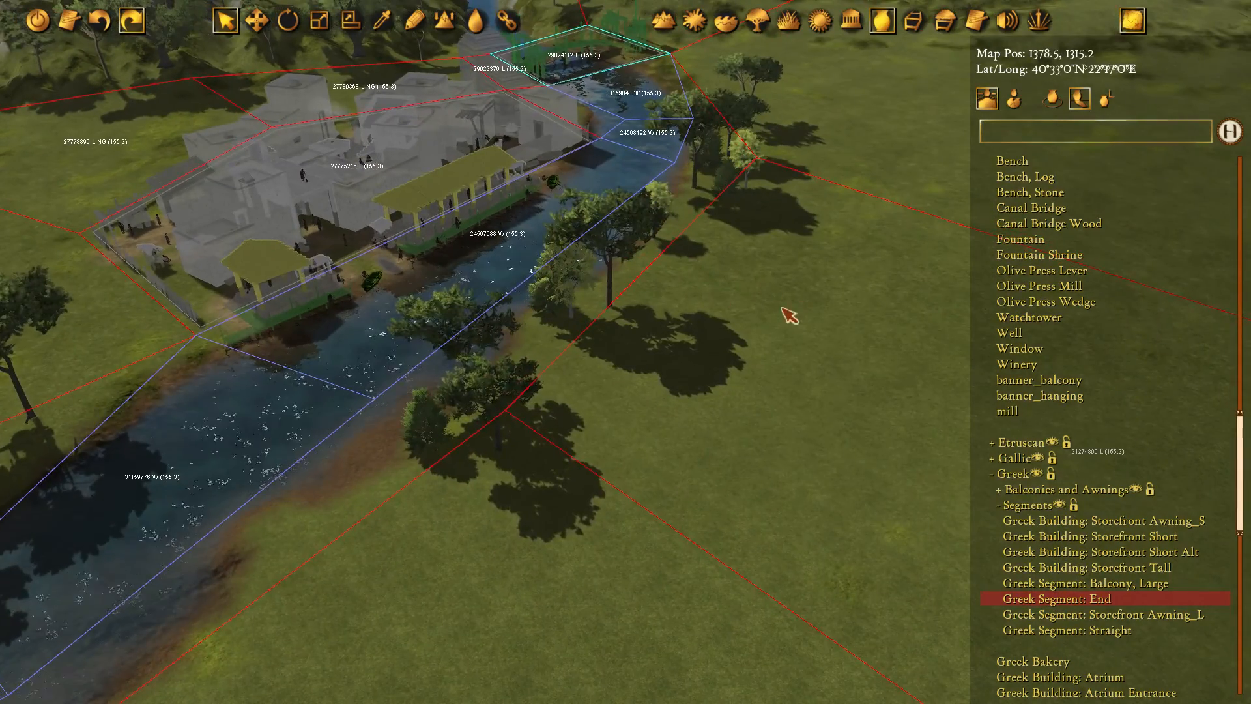
{"action": "scroll", "coordinate": [735, 390], "scroll_direction": "up", "scroll_amount": 3}
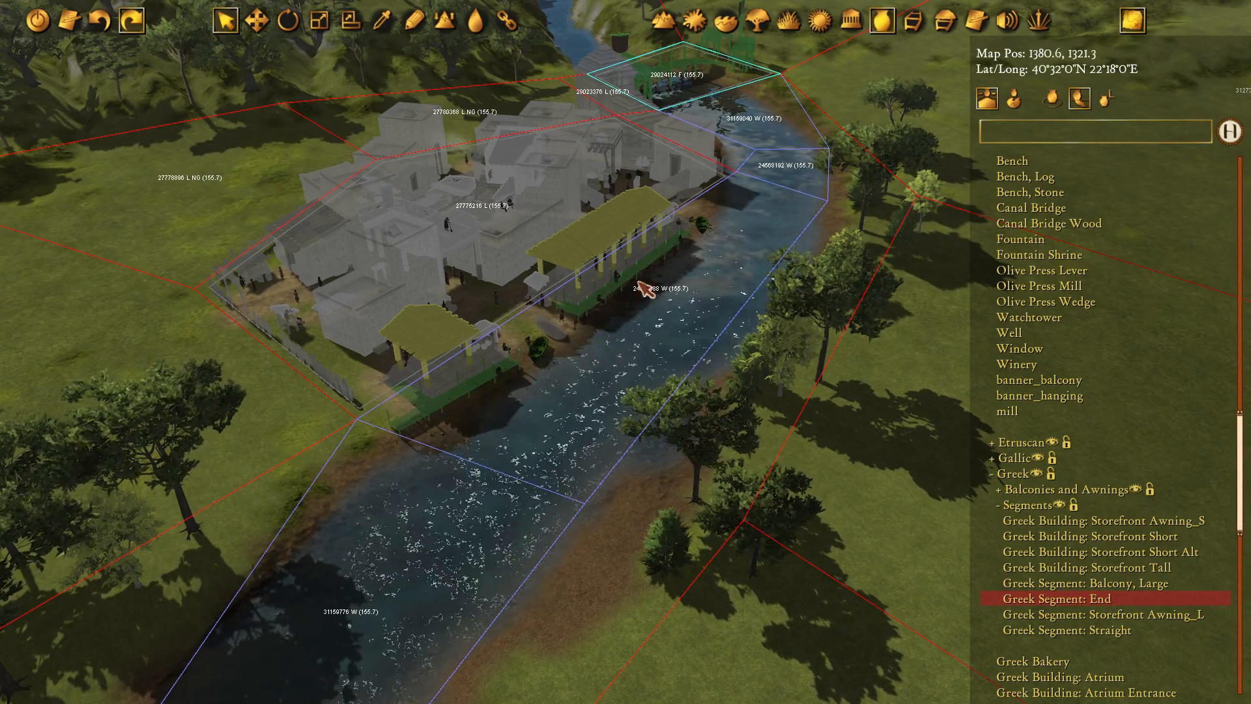
Check the Refract and Reflect settings of a wooden dock piece and the long dock building's end roof segment
{"action": "left_click", "coordinate": [593, 306]}
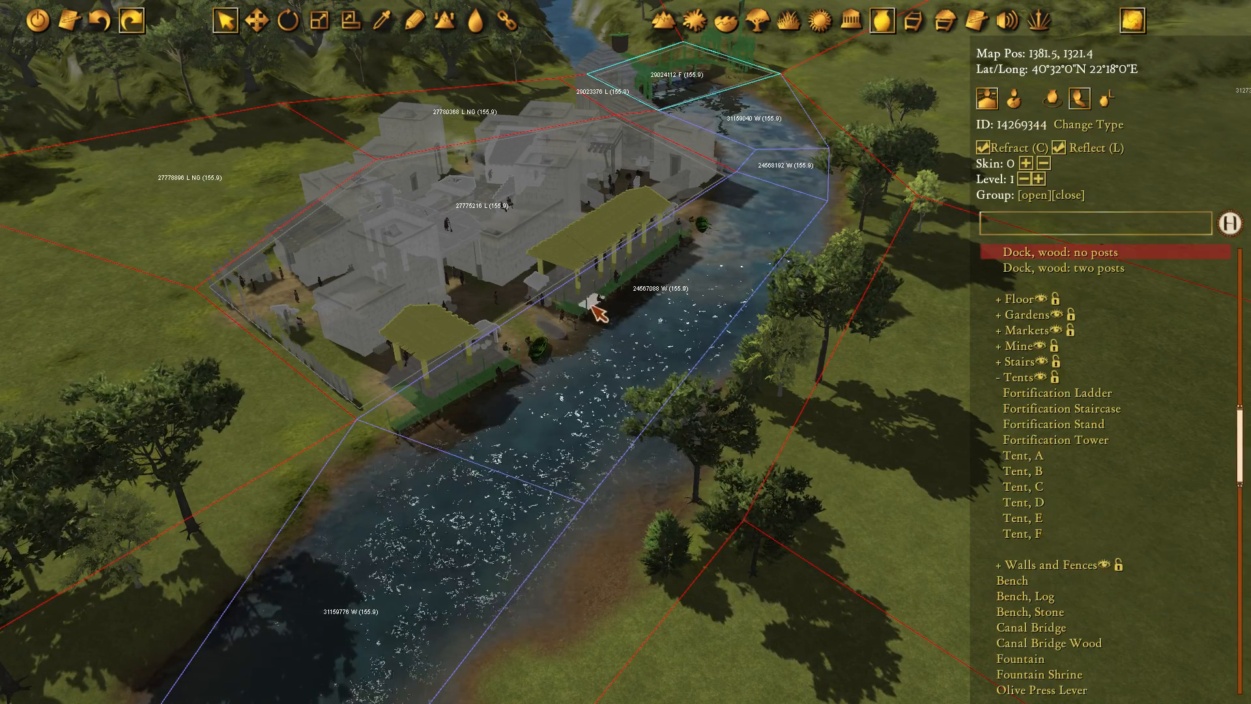
{"action": "scroll", "coordinate": [475, 410], "scroll_direction": "up", "scroll_amount": 5}
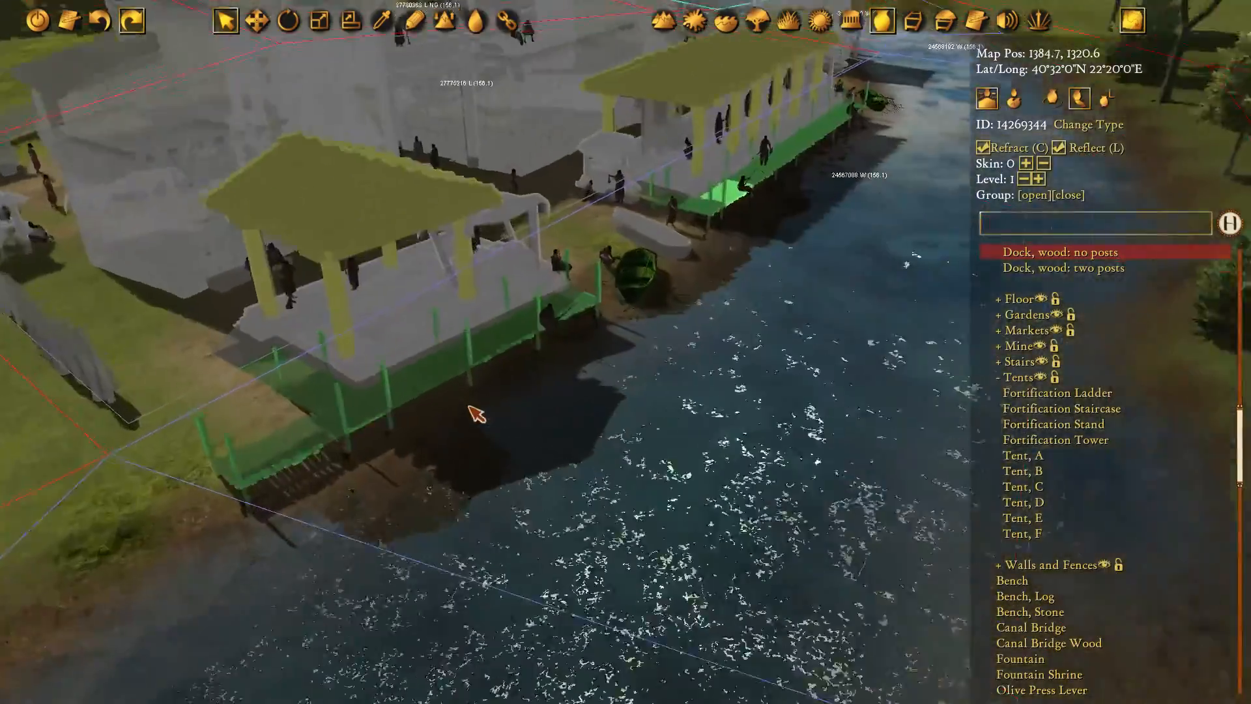
{"action": "scroll", "coordinate": [454, 456], "scroll_direction": "down", "scroll_amount": 5}
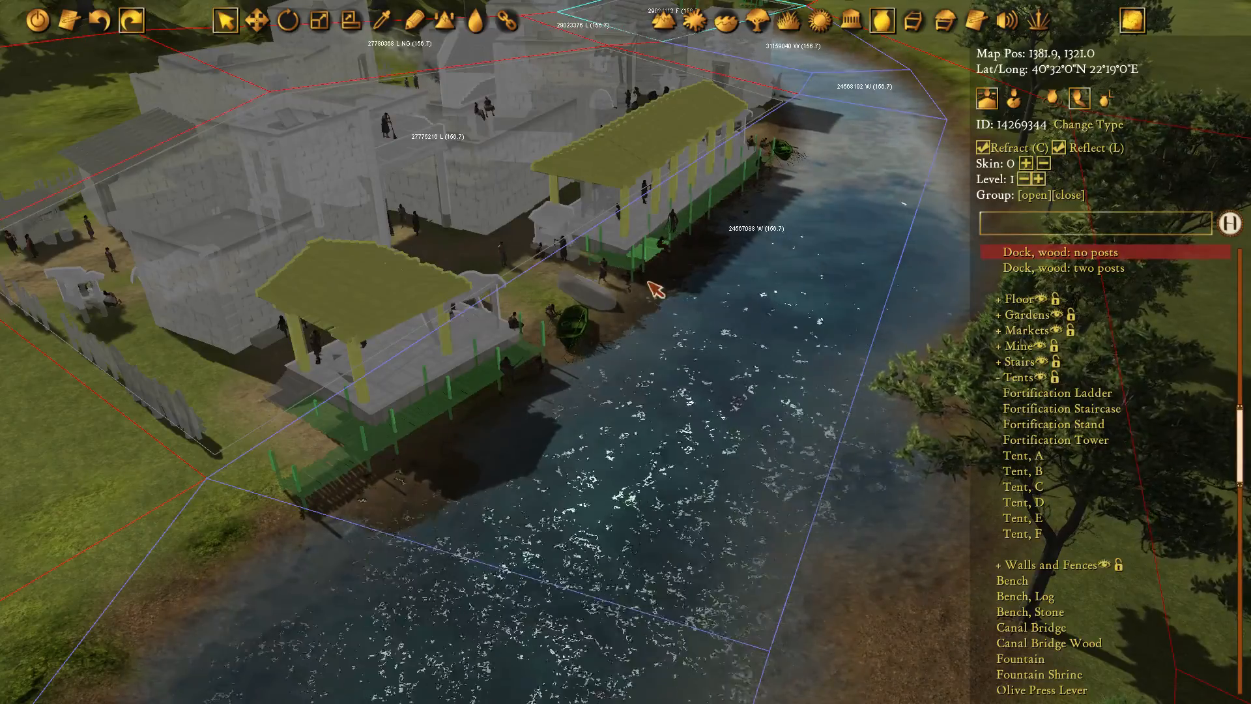
{"action": "left_click", "coordinate": [694, 188]}
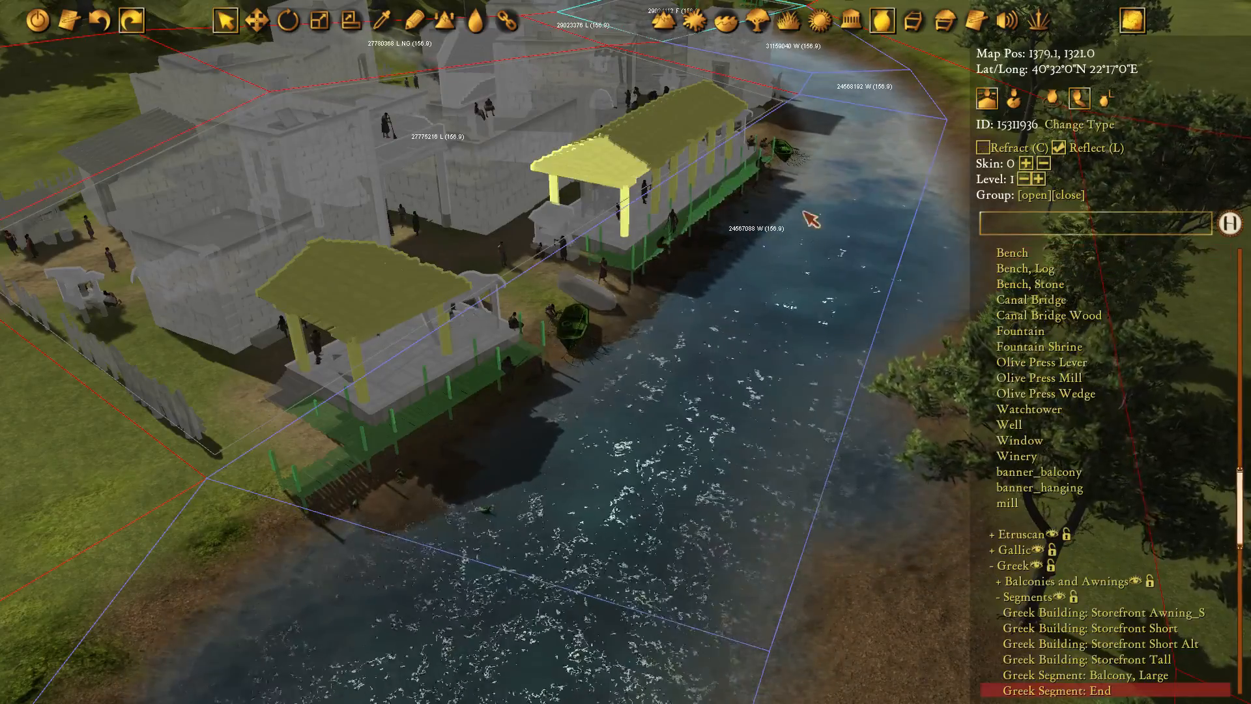
{"action": "scroll", "coordinate": [513, 403], "scroll_direction": "down", "scroll_amount": 3}
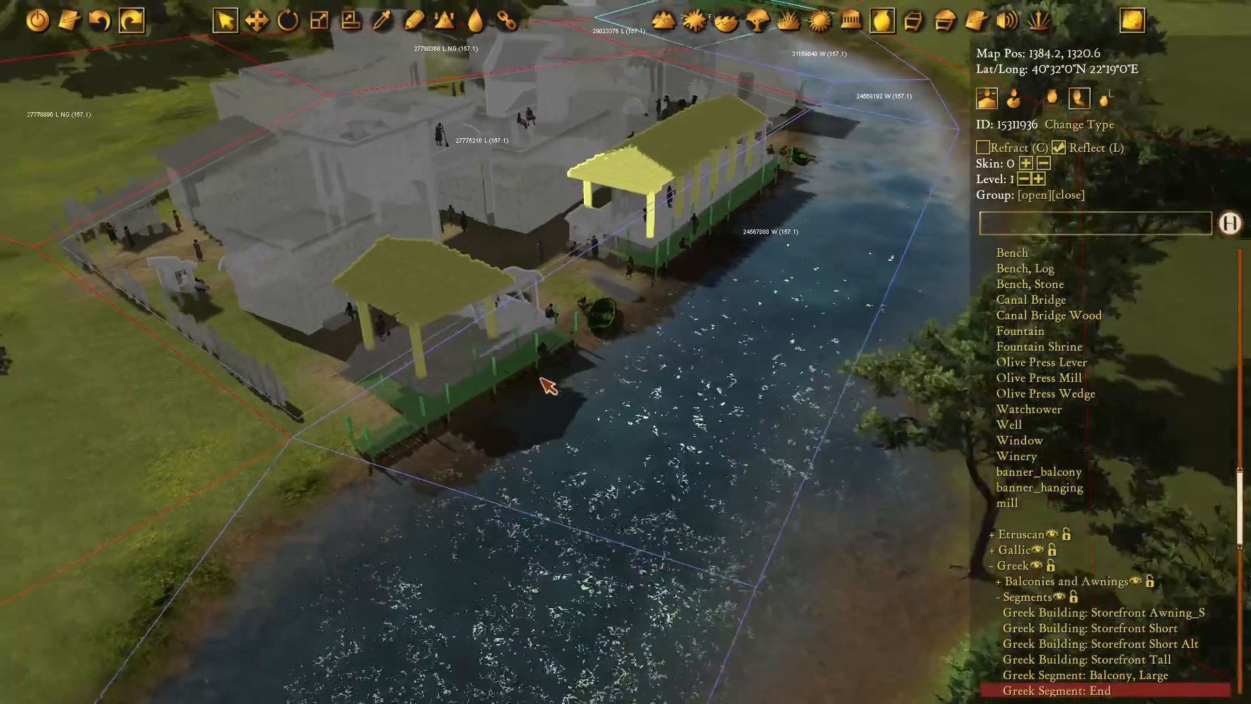
{"action": "left_click", "coordinate": [180, 393]}
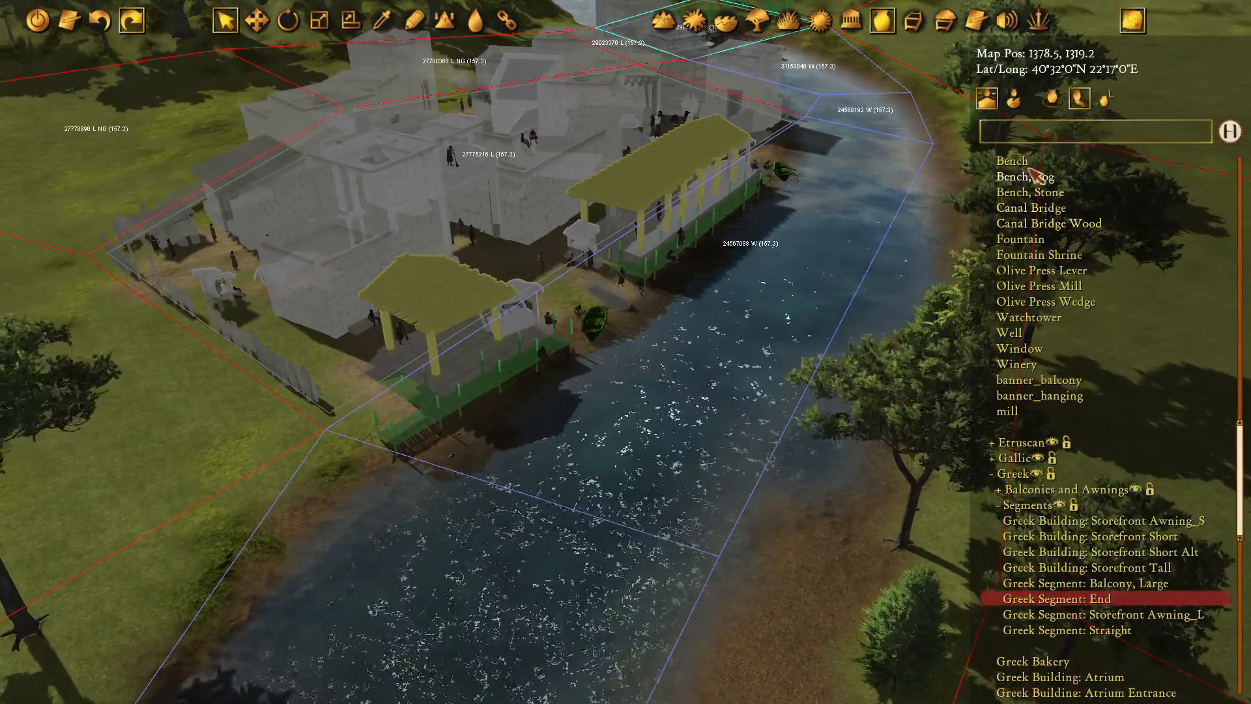
Select the Fishery: Boat on the shore between the docks and examine its Refract and Reflect settings
{"action": "scroll", "coordinate": [586, 347], "scroll_direction": "up", "scroll_amount": 1}
{"action": "scroll", "coordinate": [594, 353], "scroll_direction": "up", "scroll_amount": 3}
{"action": "left_click", "coordinate": [586, 430]}
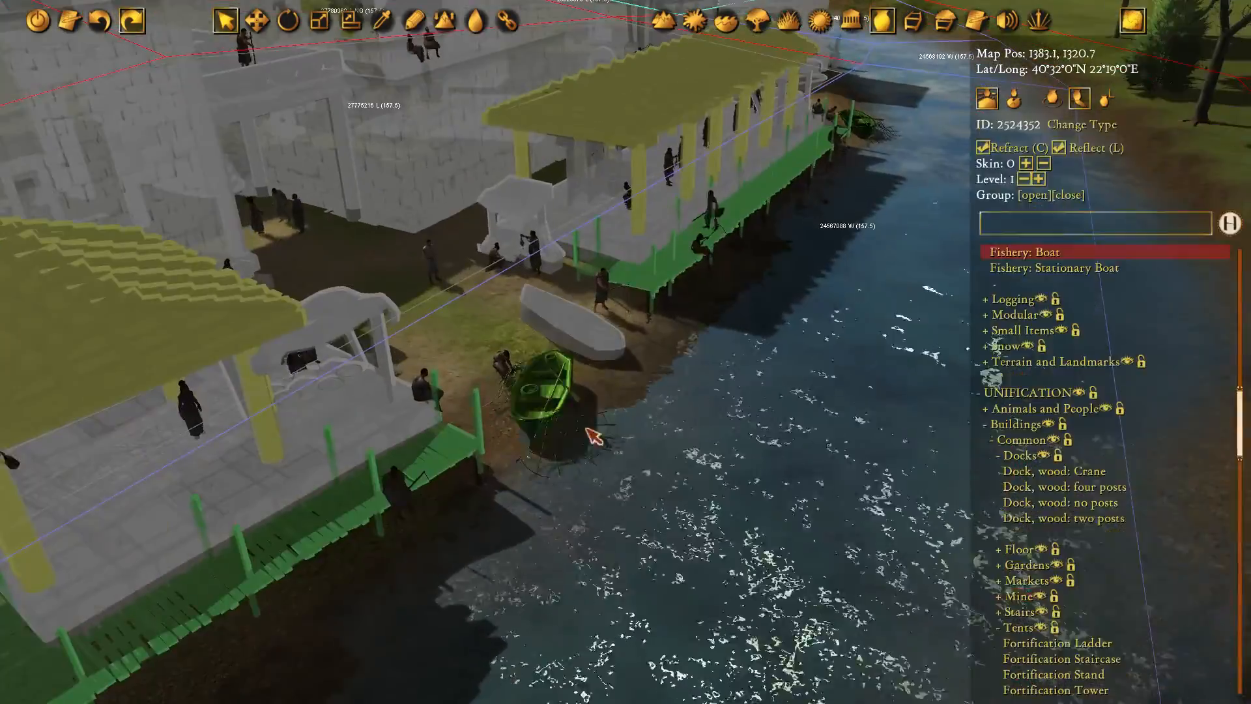
{"action": "scroll", "coordinate": [586, 439], "scroll_direction": "up", "scroll_amount": 2}
{"action": "middle_click_drag", "start_coordinate": [578, 439], "coordinate": [581, 438]}
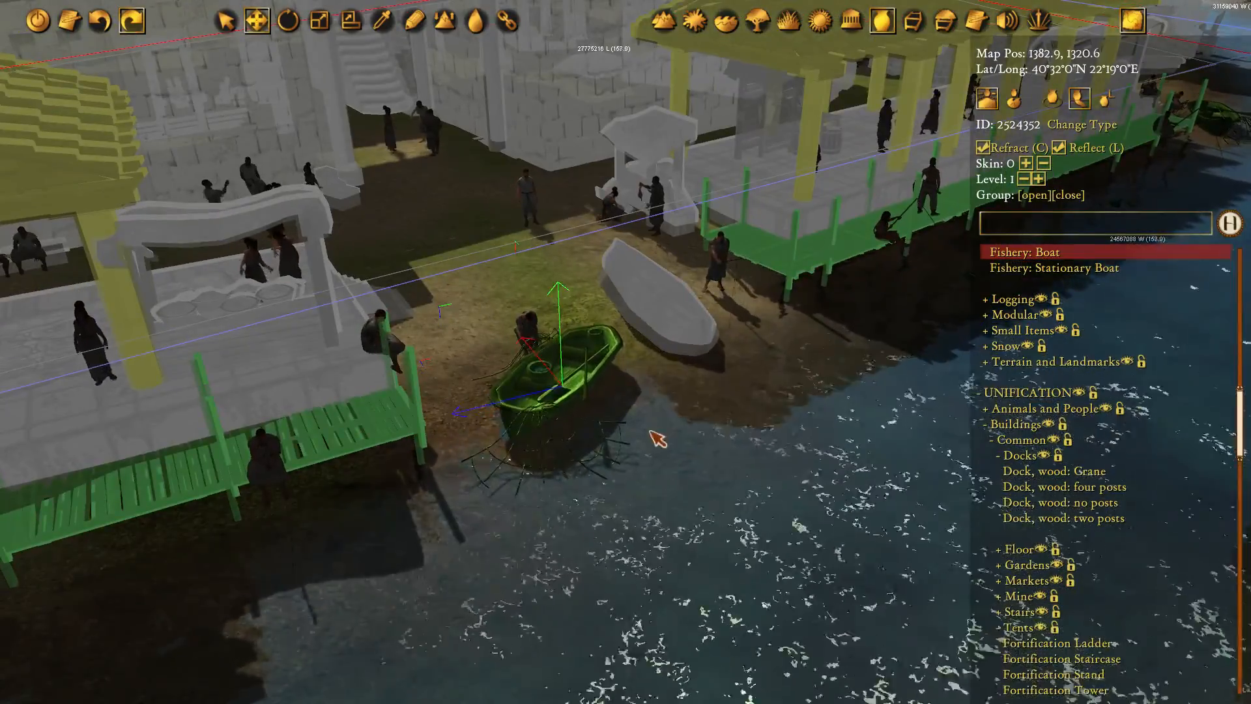
Move the Market Variant 01 stall from the smaller dock out over the river
{"action": "scroll", "coordinate": [651, 440], "scroll_direction": "down", "scroll_amount": 3}
{"action": "middle_click_drag", "start_coordinate": [636, 466], "coordinate": [628, 456]}
{"action": "left_click", "coordinate": [433, 233]}
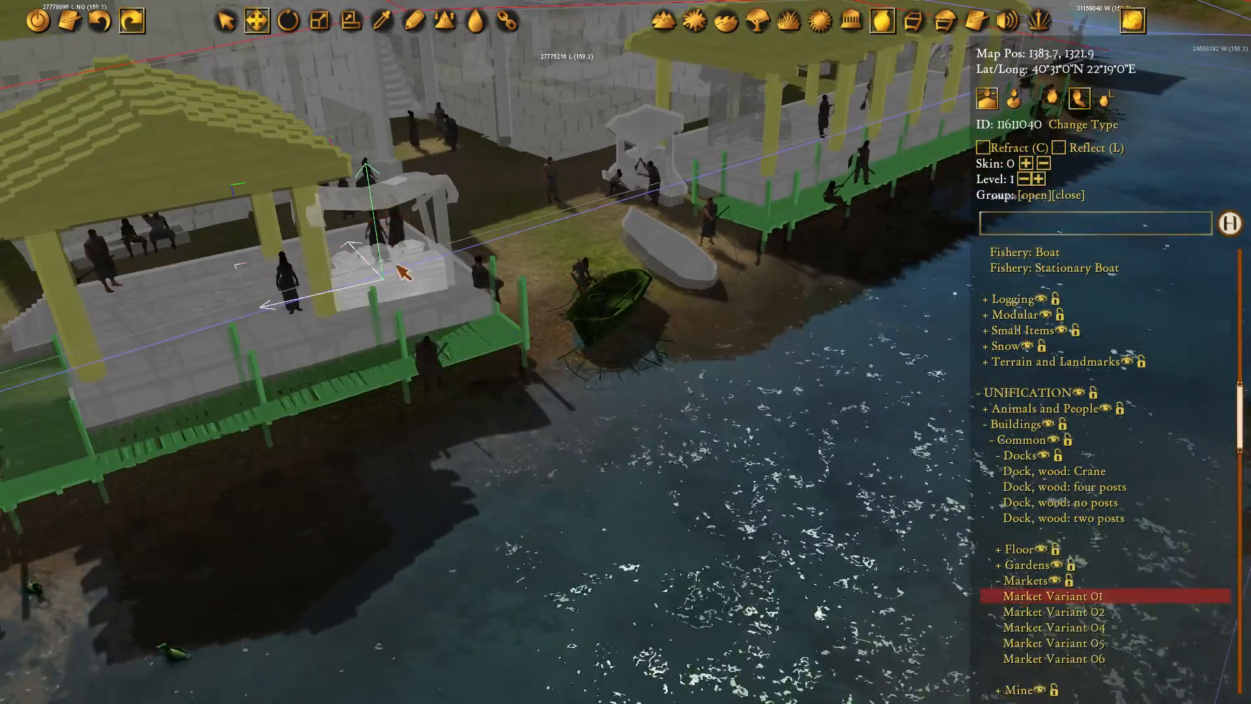
{"action": "left_click_drag", "start_coordinate": [404, 221], "coordinate": [677, 477]}
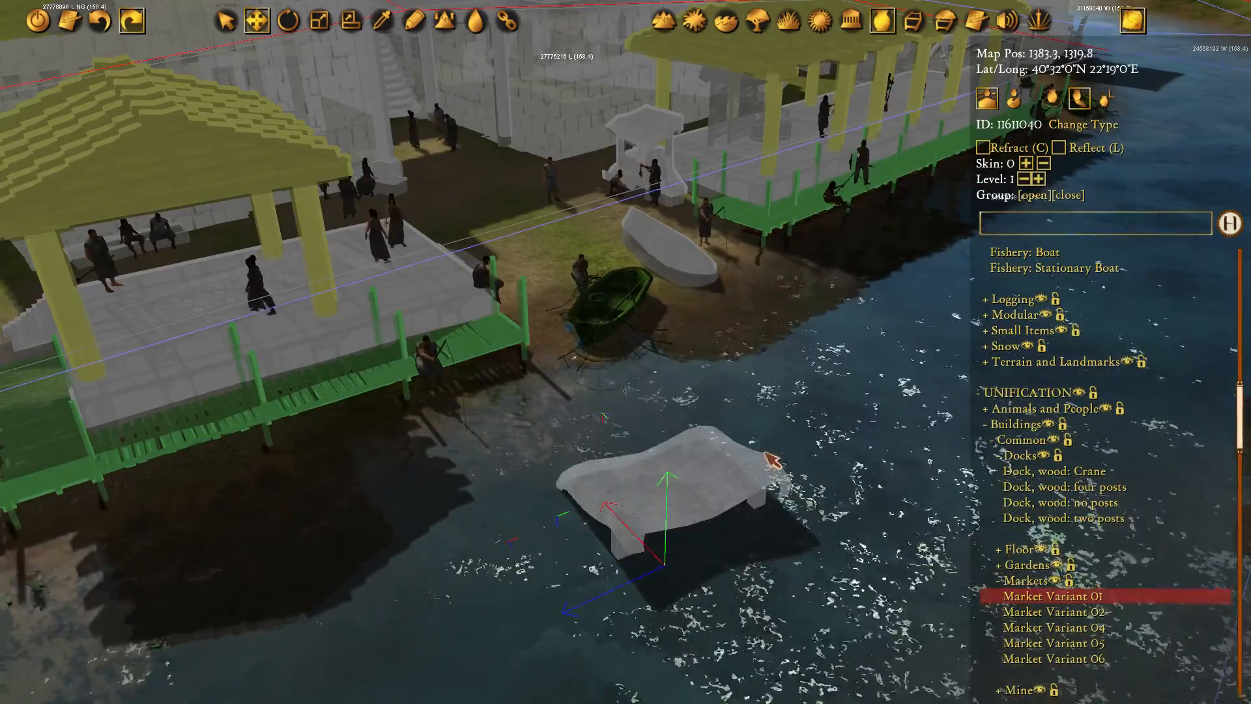
{"action": "middle_click_drag", "start_coordinate": [773, 464], "coordinate": [783, 453]}
Hide the colour overlay and test Refract on the market stall in the river by switching it on and off
{"action": "left_click", "coordinate": [1079, 99]}
{"action": "middle_click_drag", "start_coordinate": [694, 531], "coordinate": [740, 490]}
{"action": "middle_click_drag", "start_coordinate": [524, 438], "coordinate": [546, 470]}
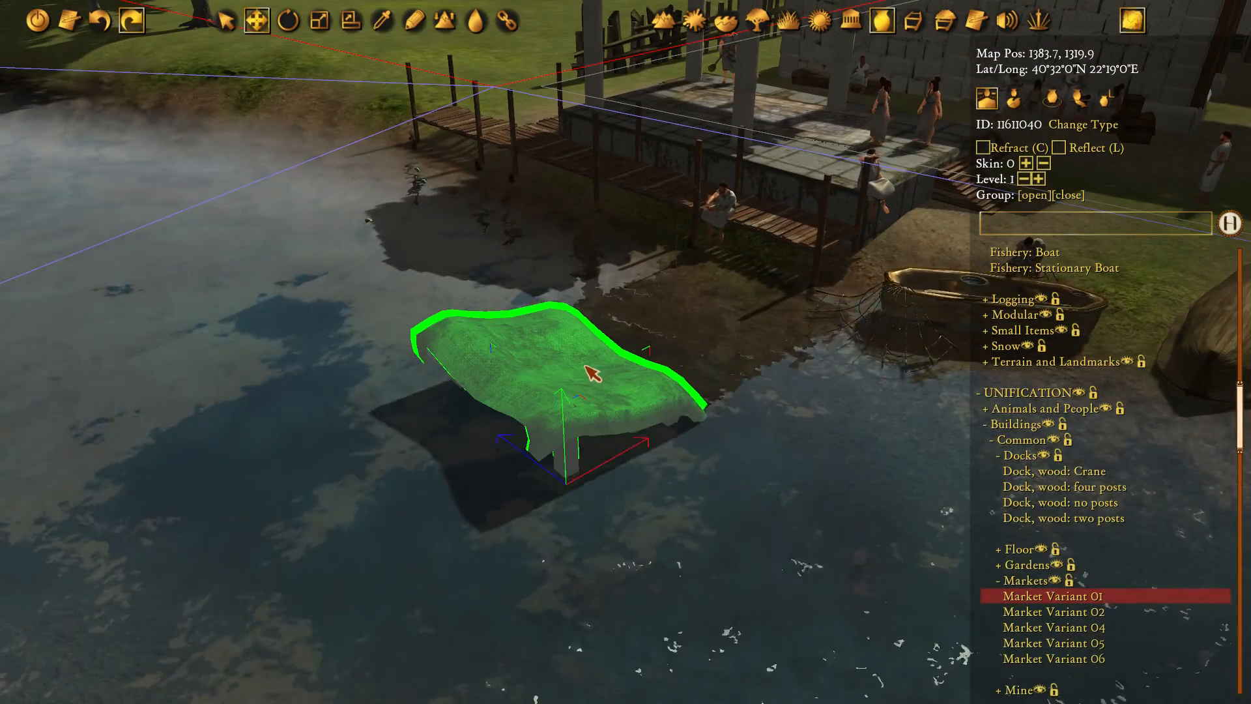
{"action": "key", "text": "c"}
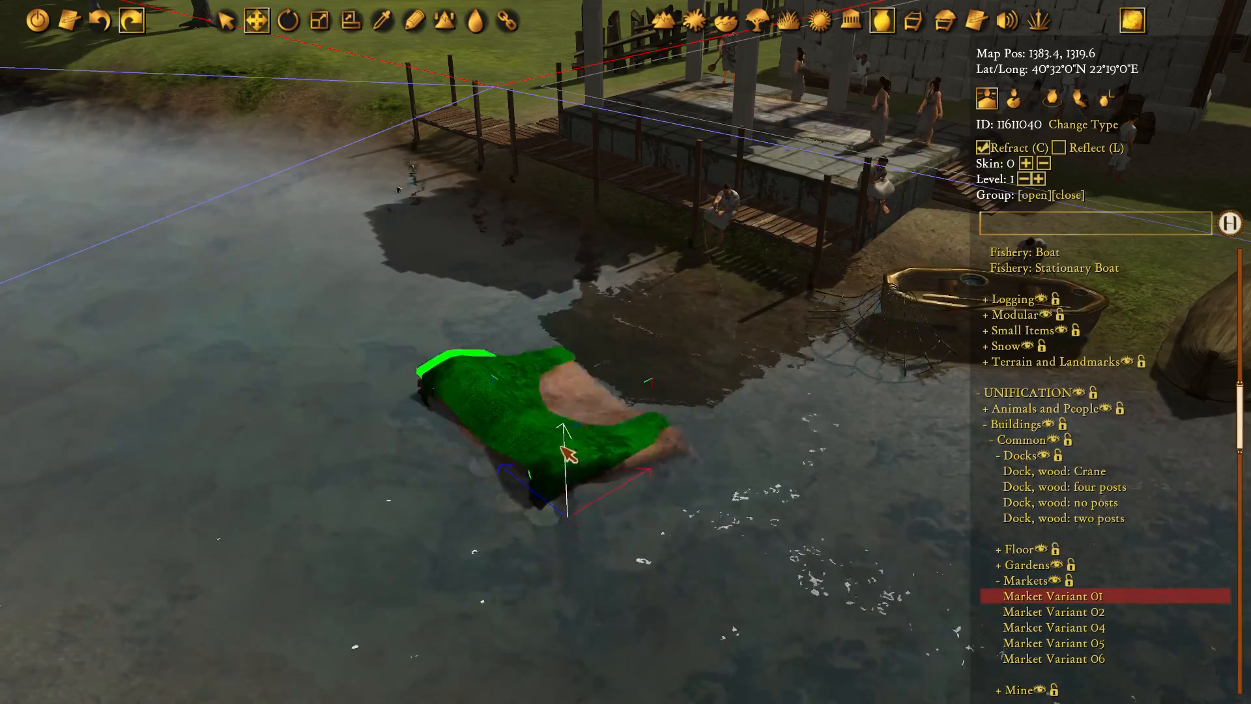
{"action": "middle_click_drag", "start_coordinate": [567, 508], "coordinate": [638, 443]}
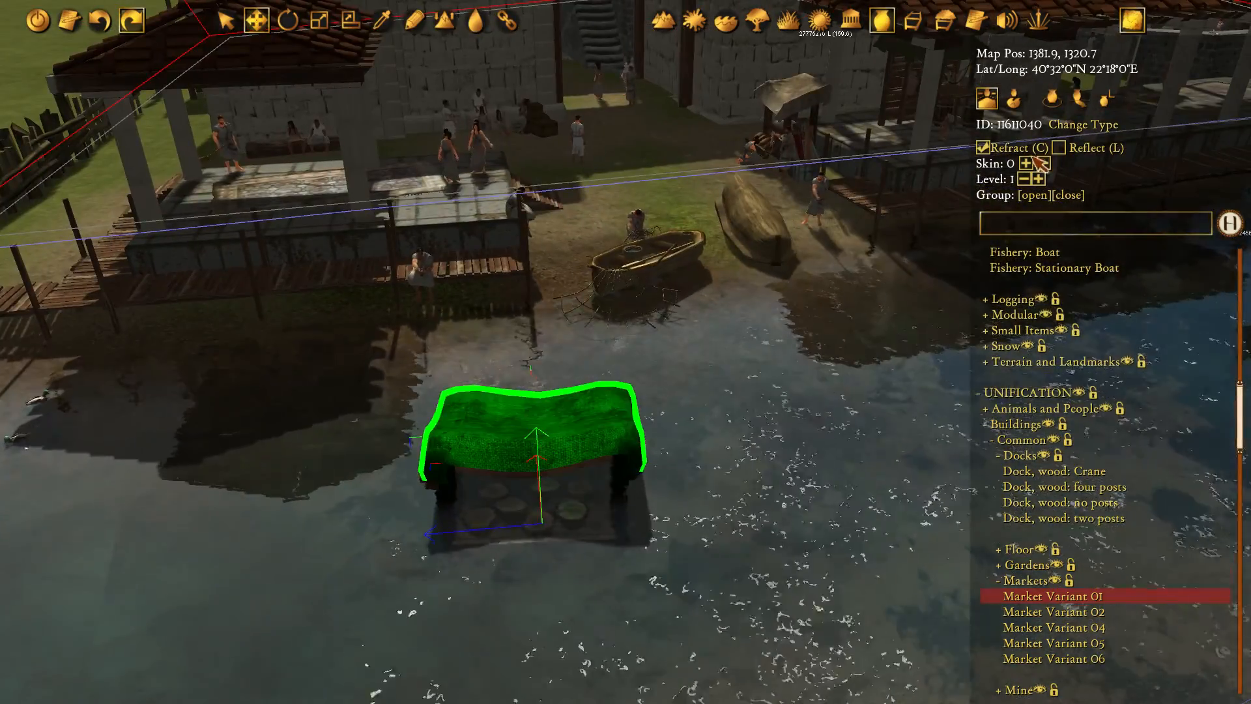
{"action": "key", "text": "c"}
{"action": "middle_click_drag", "start_coordinate": [531, 490], "coordinate": [661, 517]}
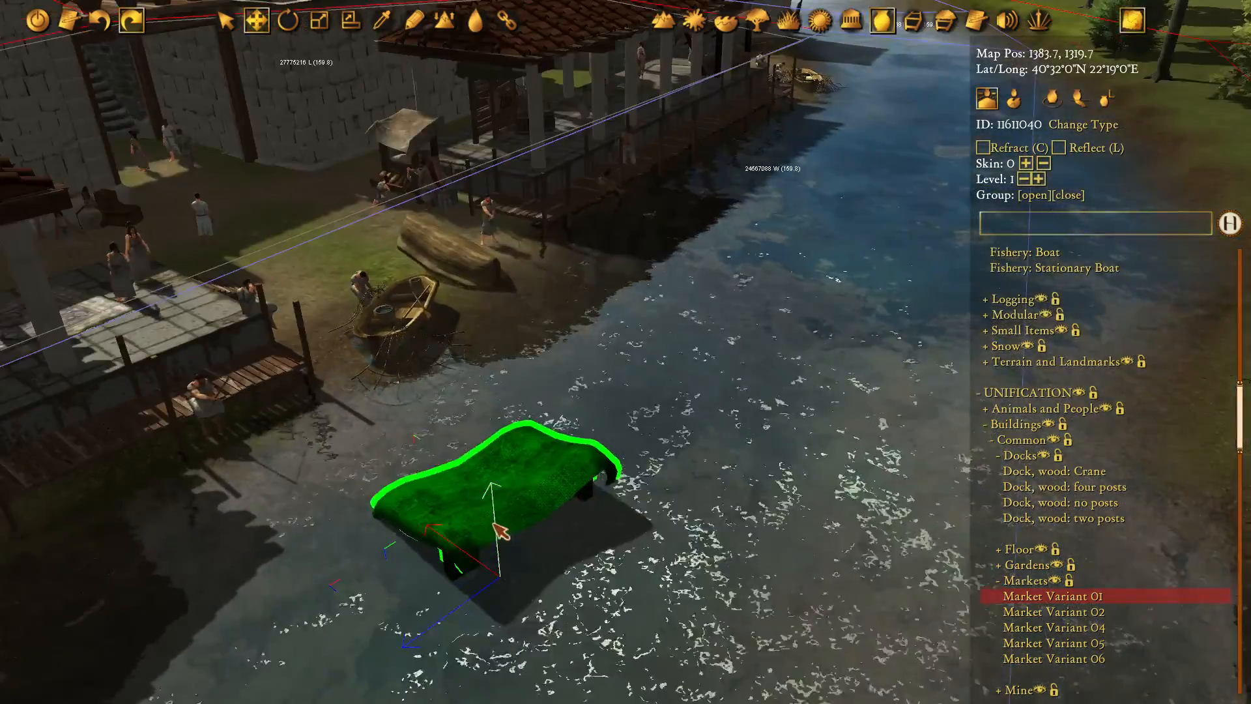
Move the Market Variant 01 stall from the river back onto the smaller dock and clear the selection
{"action": "left_click_drag", "start_coordinate": [501, 529], "coordinate": [220, 350]}
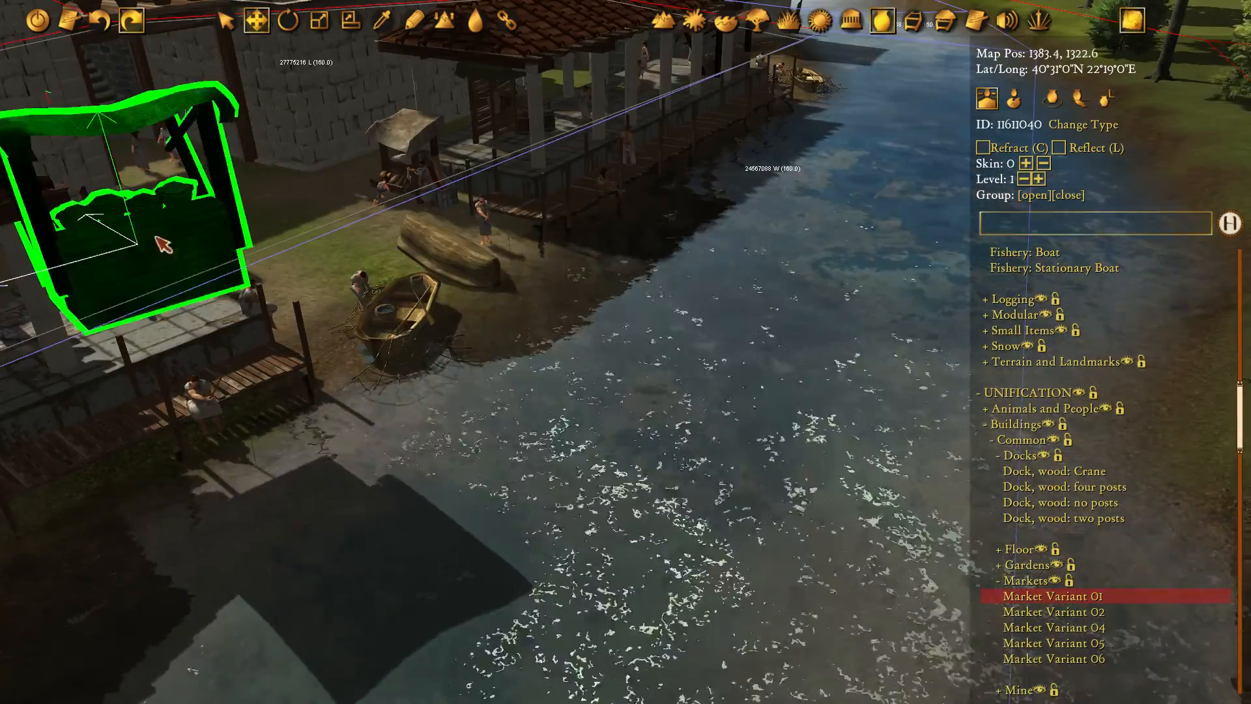
{"action": "left_click_drag", "start_coordinate": [162, 243], "coordinate": [179, 248]}
{"action": "right_click_drag", "start_coordinate": [313, 271], "coordinate": [410, 287]}
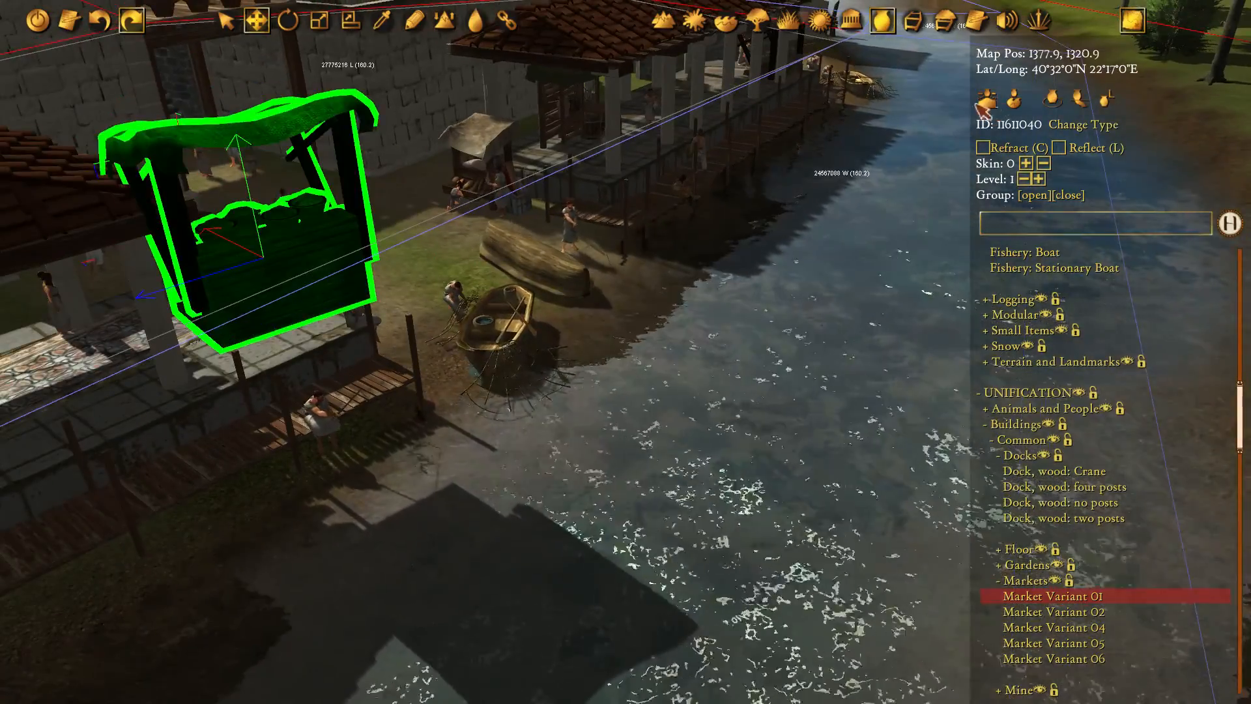
{"action": "left_click_drag", "start_coordinate": [244, 180], "coordinate": [283, 327]}
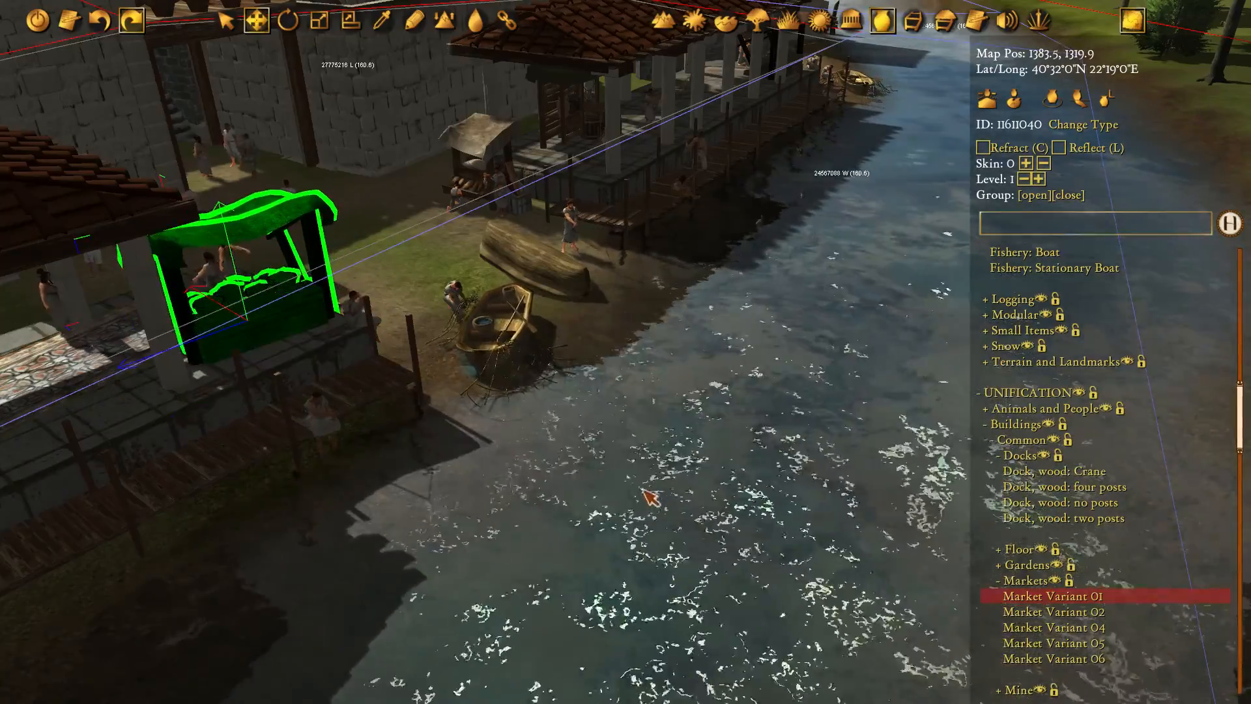
{"action": "left_click", "coordinate": [637, 485]}
Tint the settlement's props by construction level with the prop level overlay and examine the buildings and docks
{"action": "scroll", "coordinate": [631, 482], "scroll_direction": "down", "scroll_amount": 6}
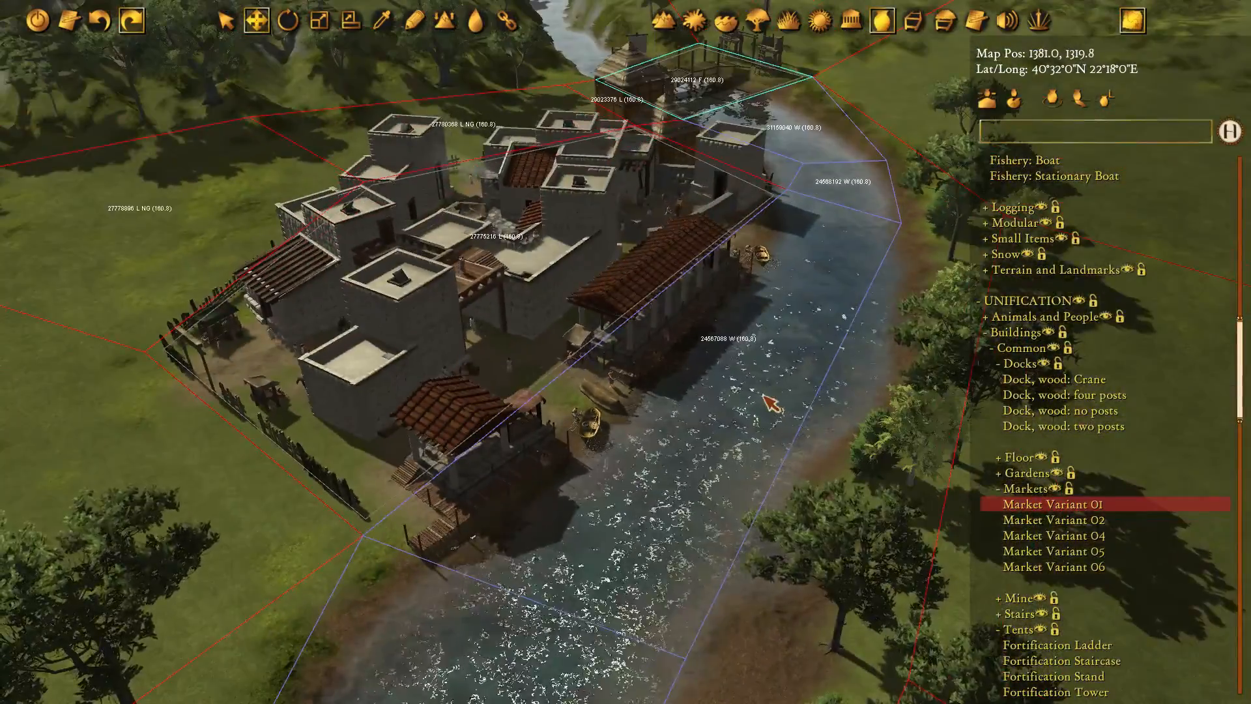
{"action": "scroll", "coordinate": [1006, 199], "scroll_direction": "up", "scroll_amount": 9}
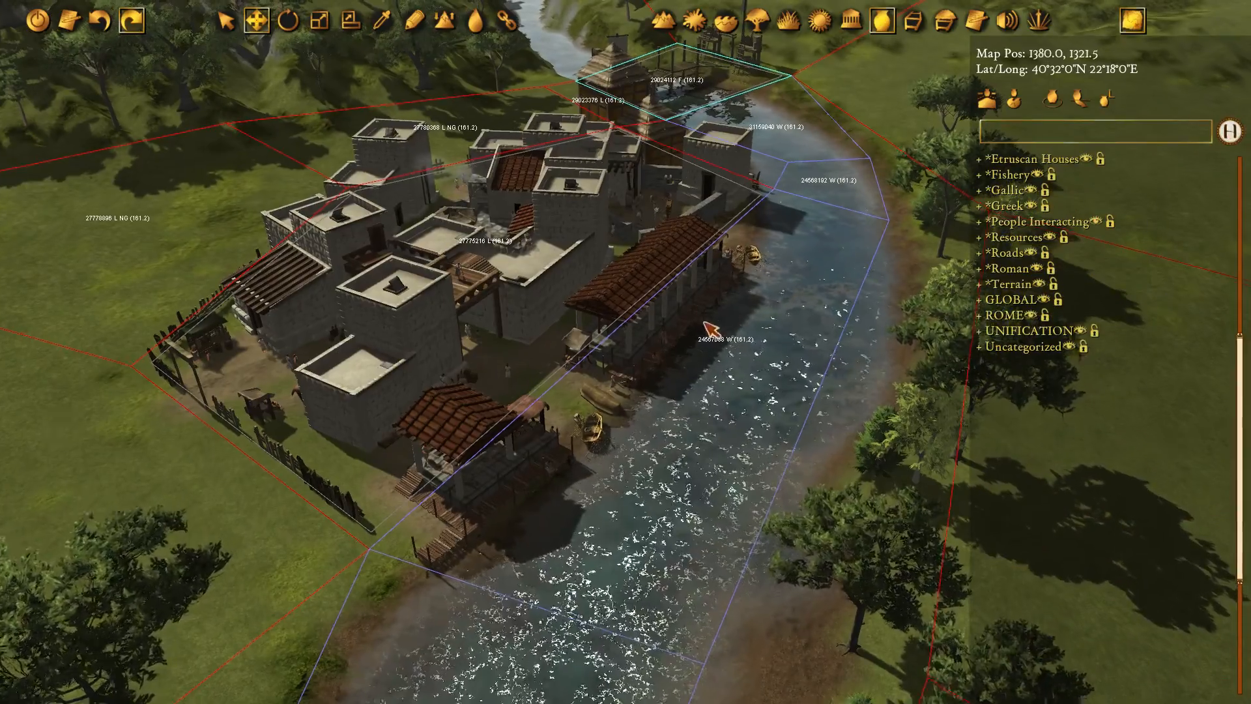
{"action": "middle_click_drag", "start_coordinate": [605, 243], "coordinate": [517, 318]}
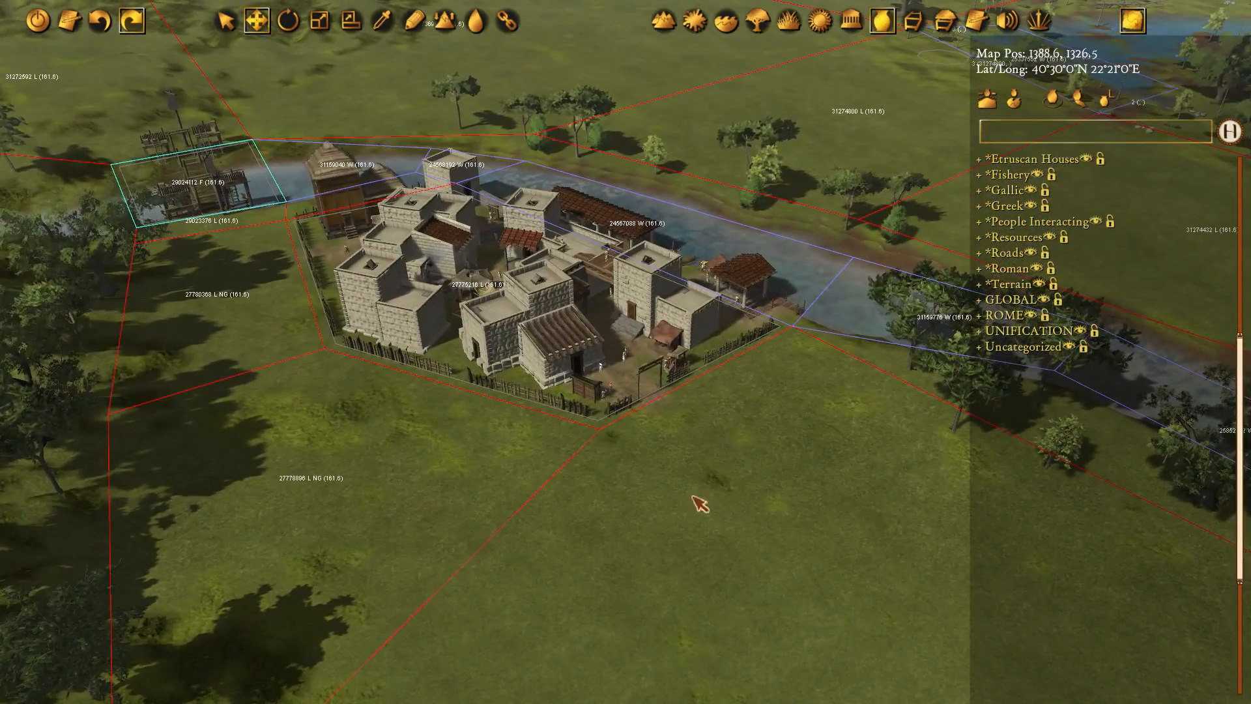
{"action": "key", "text": "w"}
{"action": "middle_click_drag", "start_coordinate": [749, 428], "coordinate": [731, 461]}
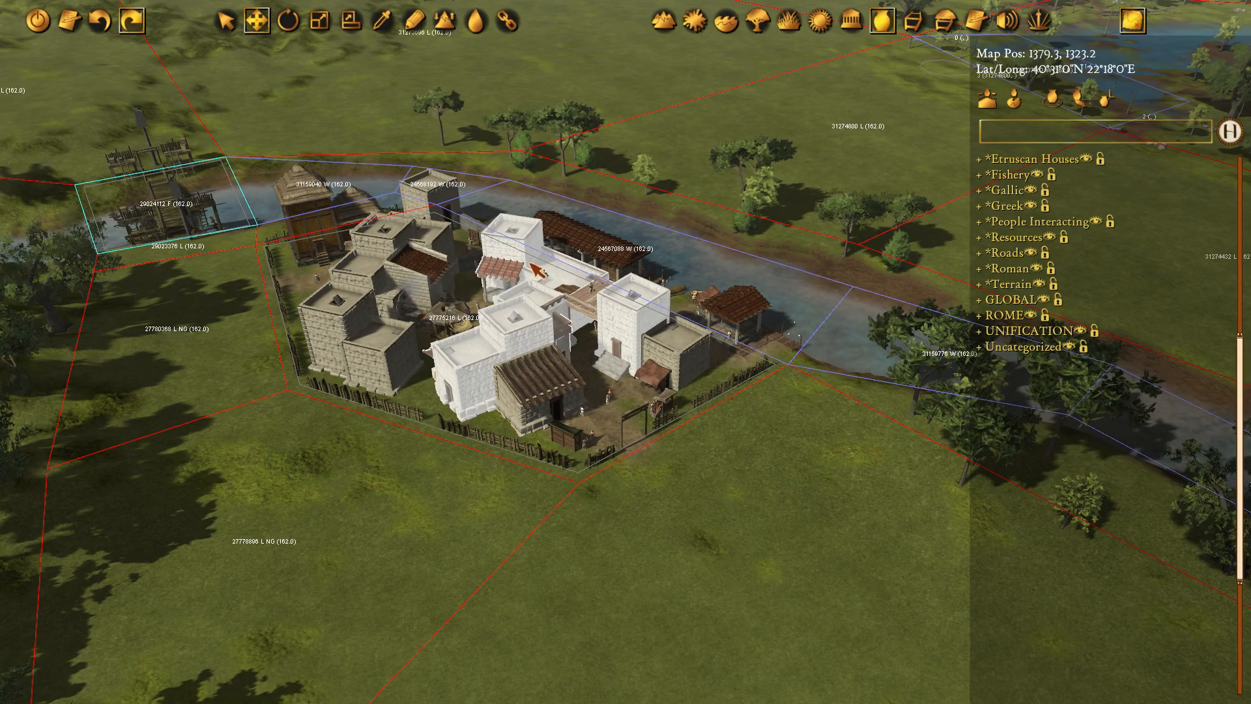
{"action": "middle_click_drag", "start_coordinate": [519, 315], "coordinate": [542, 331]}
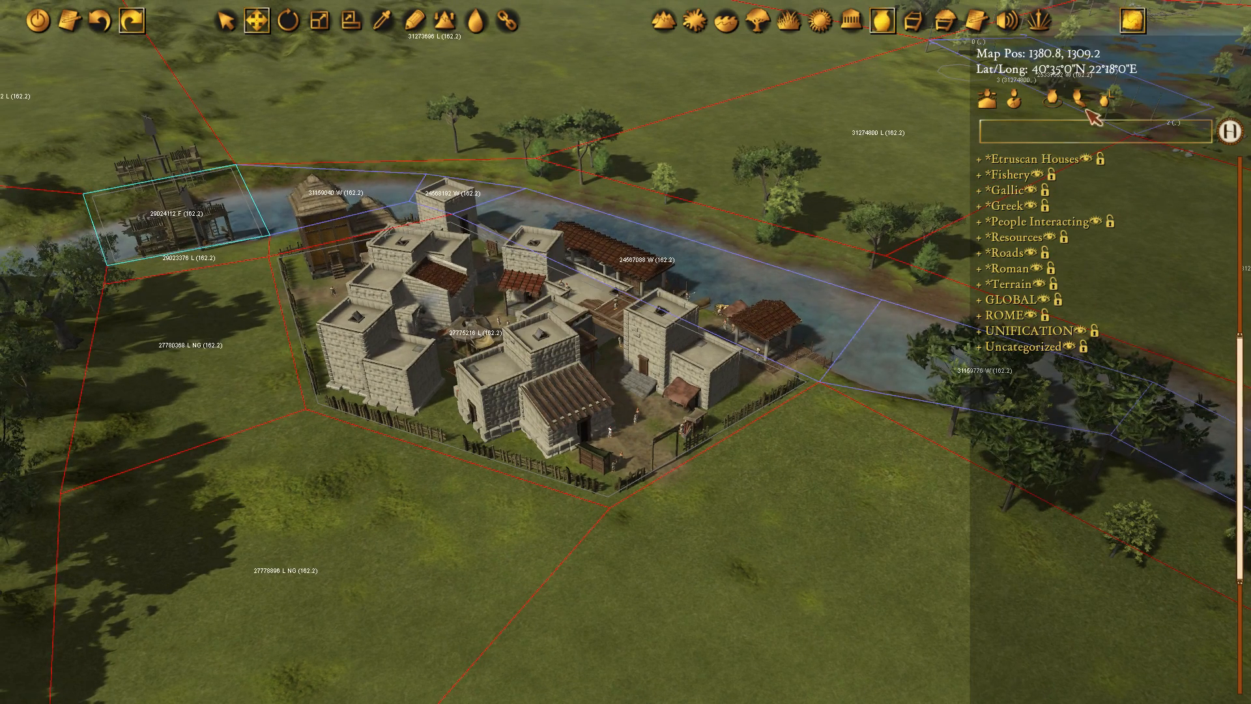
{"action": "left_click", "coordinate": [1113, 102]}
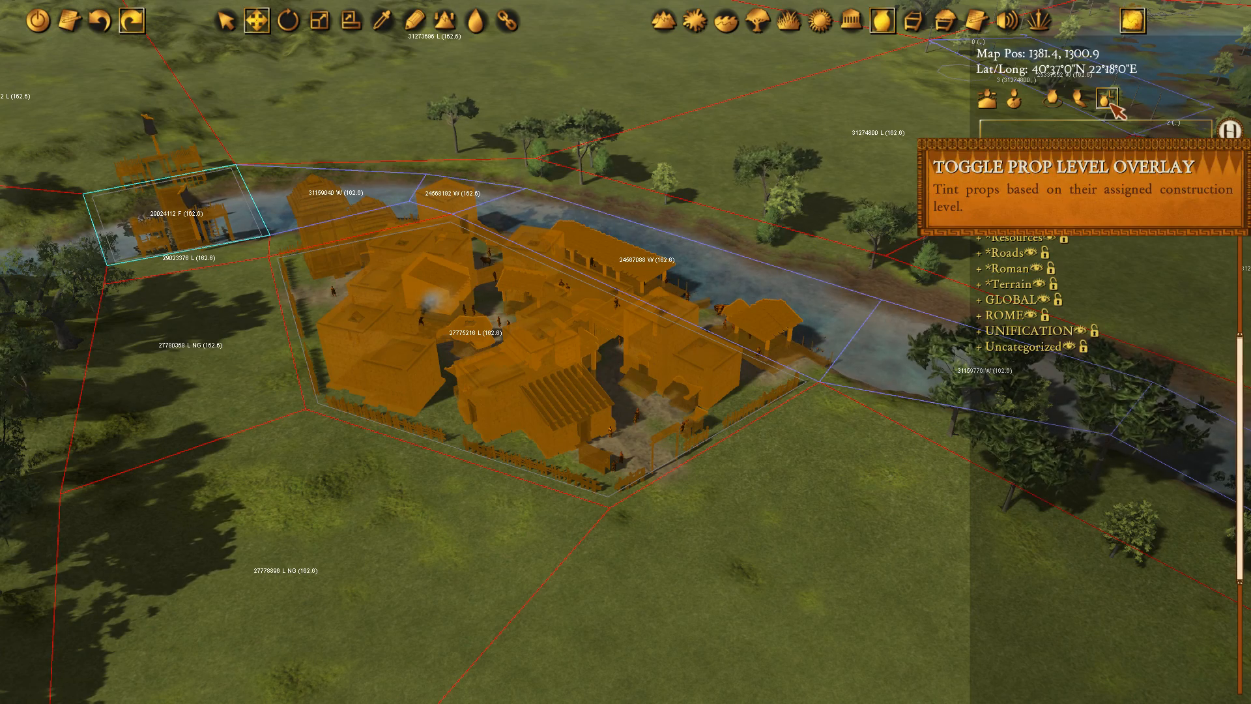
{"action": "middle_click_drag", "start_coordinate": [769, 326], "coordinate": [709, 339]}
{"action": "middle_click_drag", "start_coordinate": [341, 125], "coordinate": [377, 144]}
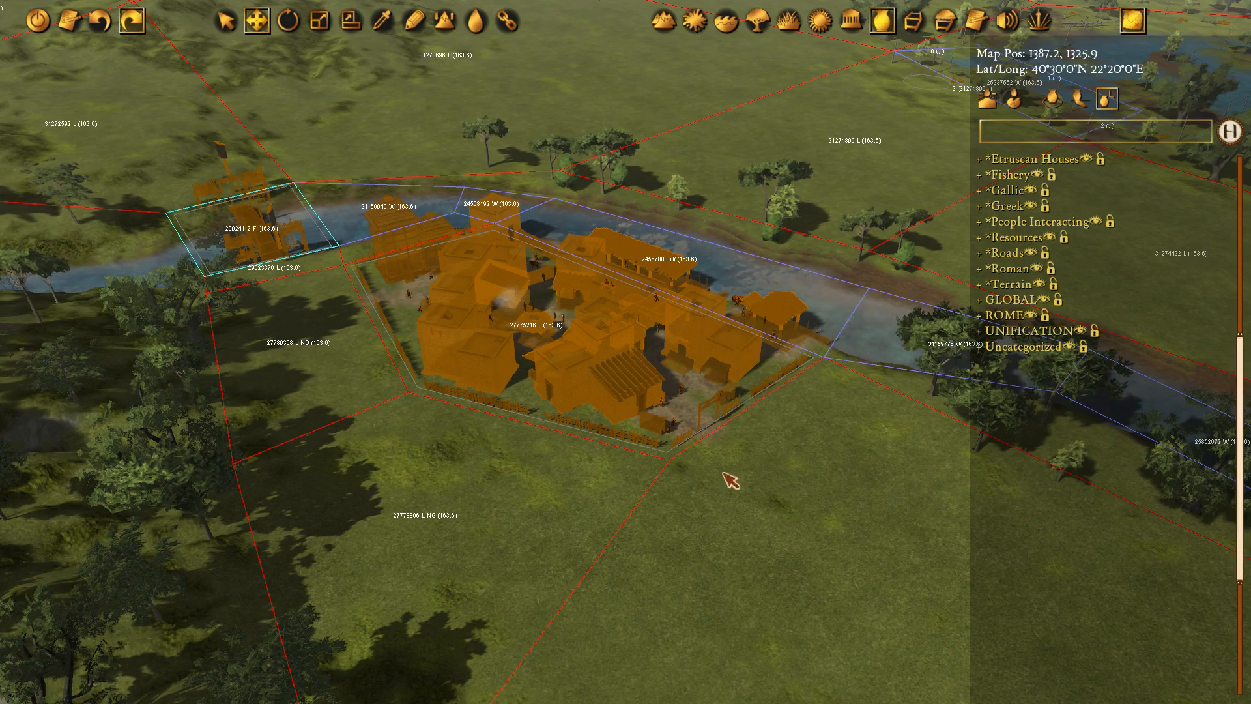
{"action": "middle_click_drag", "start_coordinate": [735, 317], "coordinate": [735, 318]}
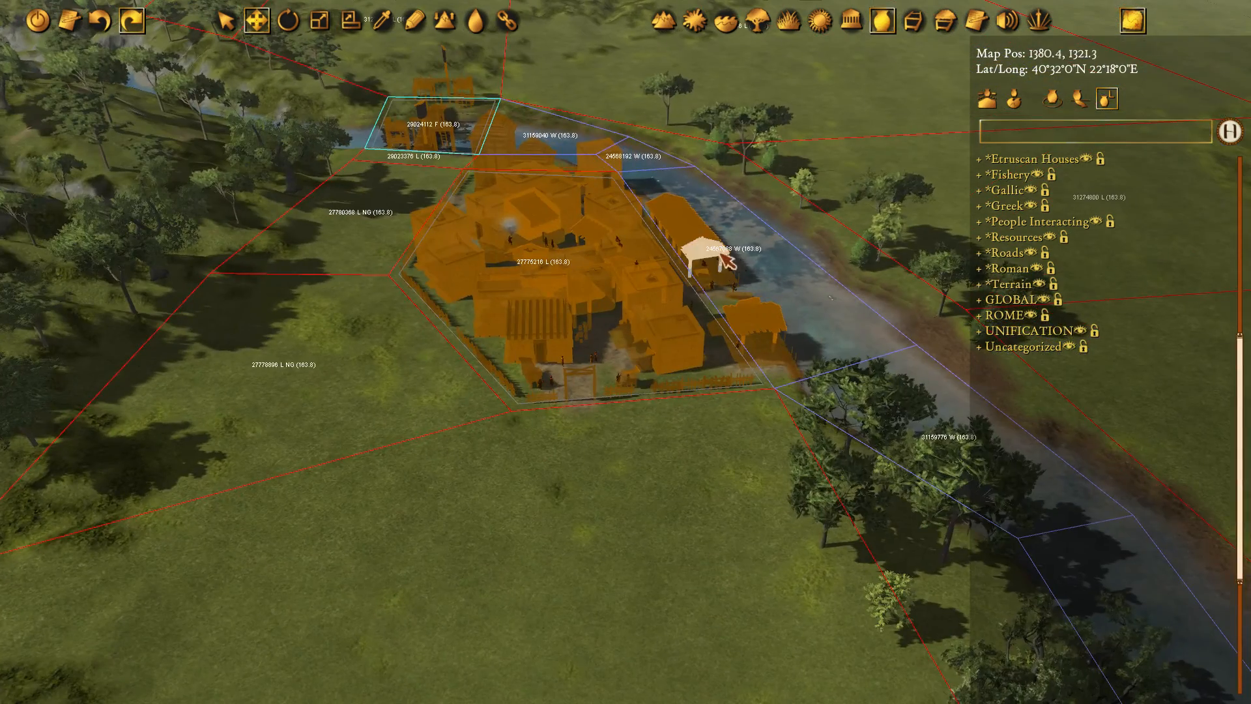
Check the construction level of the end segment on the long dock building and deselect it
{"action": "left_click", "coordinate": [716, 250]}
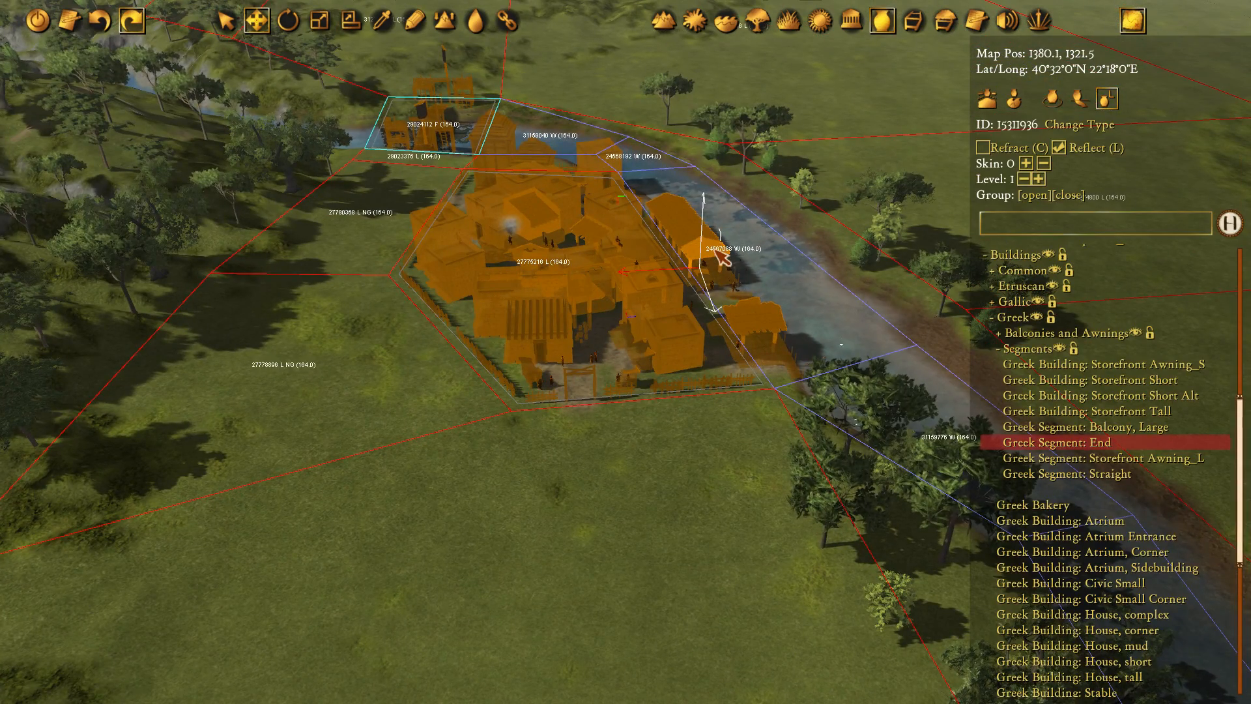
{"action": "scroll", "coordinate": [651, 326], "scroll_direction": "up", "scroll_amount": 2}
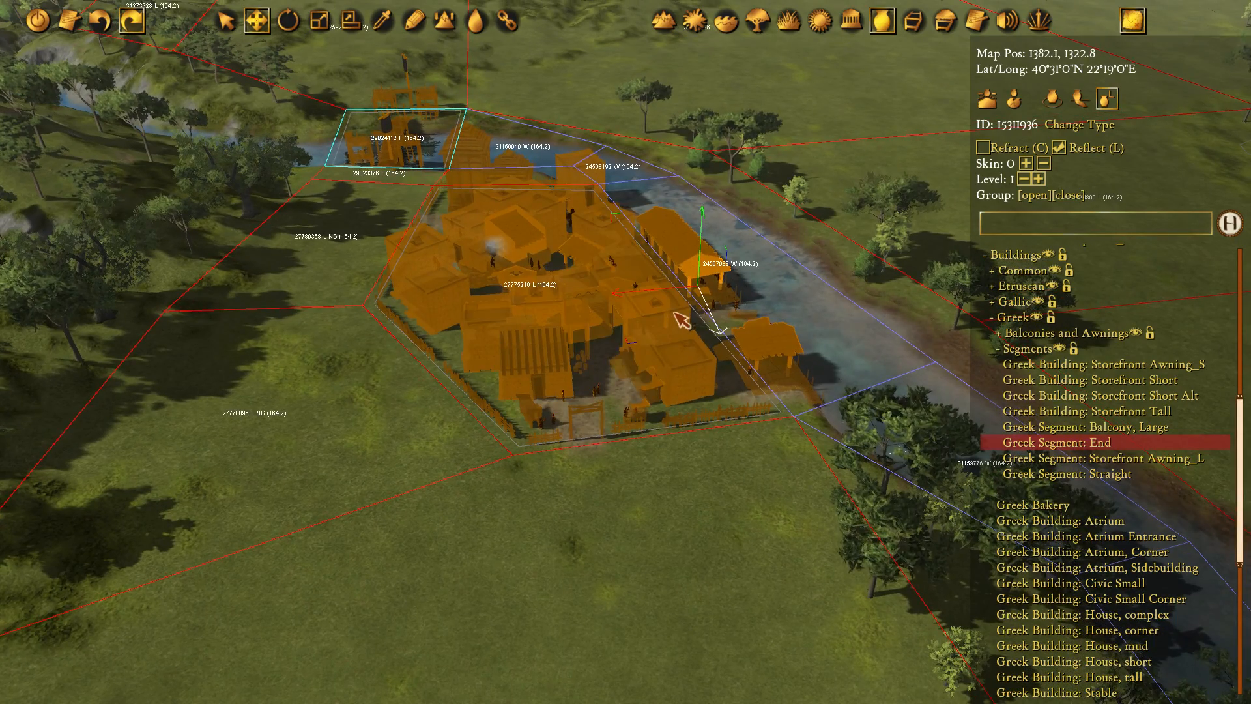
{"action": "left_click", "coordinate": [722, 464]}
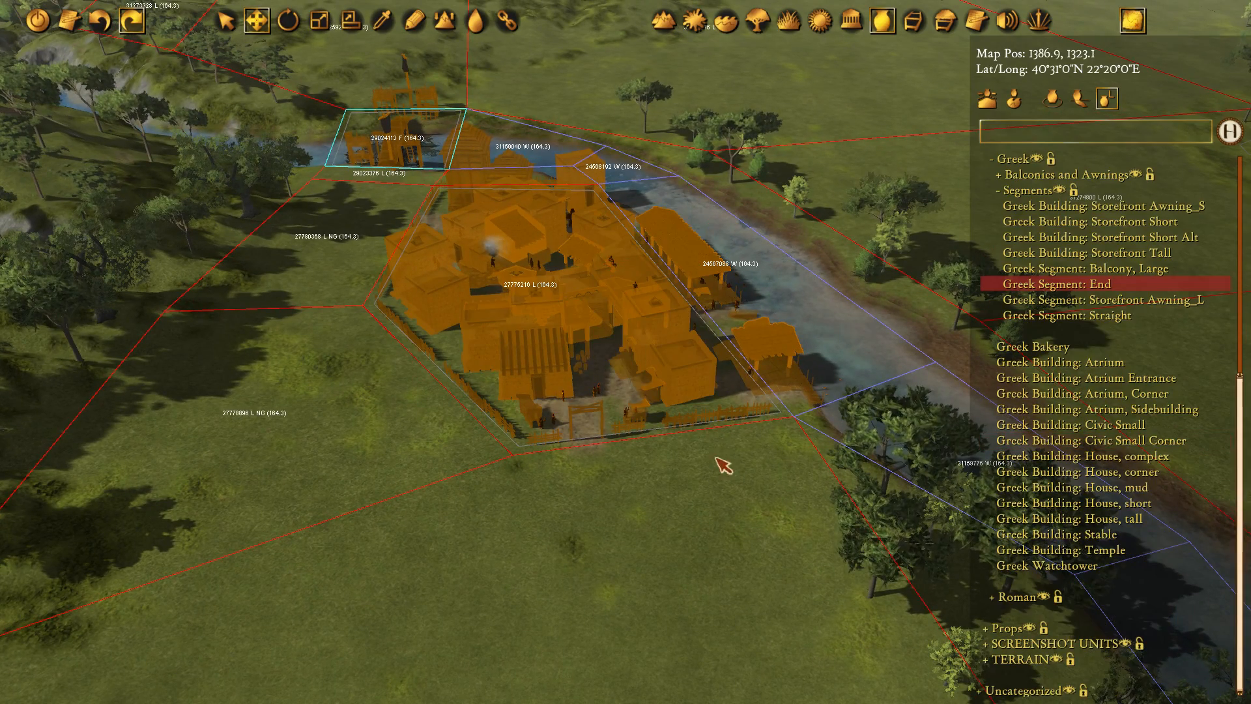
Select the smaller dock group at the settlement's riverside corner and set its construction level to 2
{"action": "left_click", "coordinate": [769, 357]}
{"action": "middle_click_drag", "start_coordinate": [752, 405], "coordinate": [615, 469]}
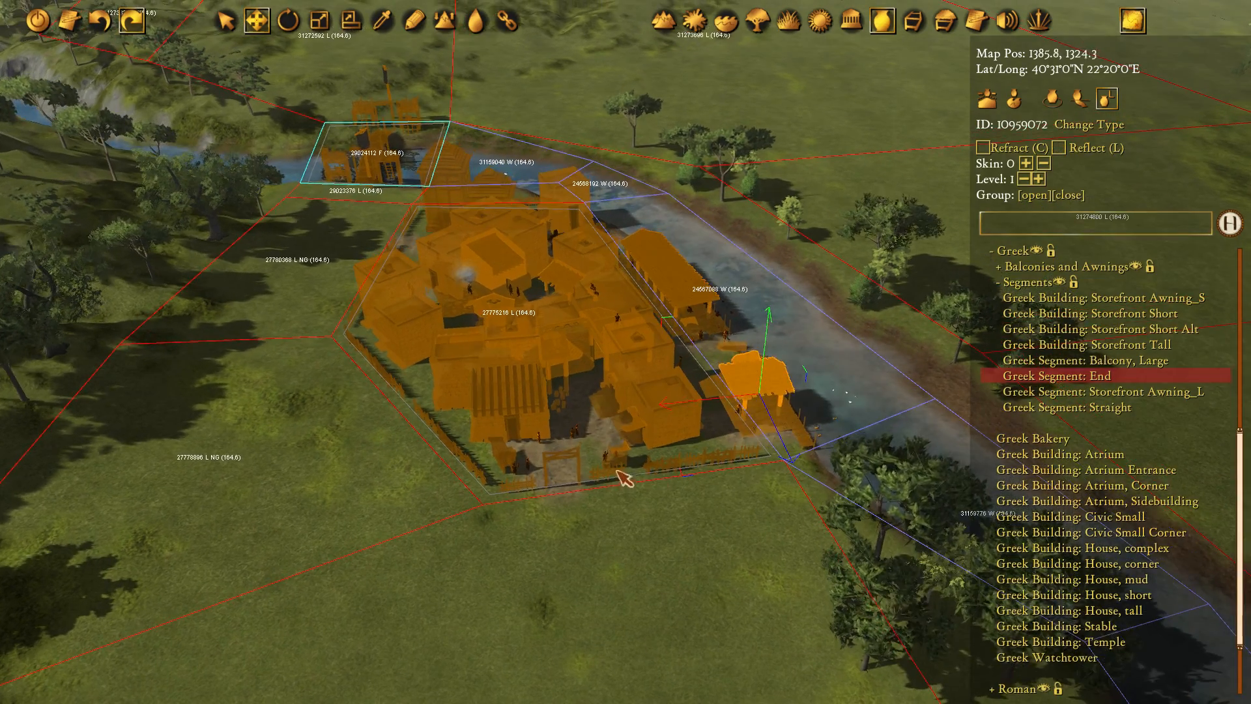
{"action": "middle_click_drag", "start_coordinate": [742, 456], "coordinate": [416, 451]}
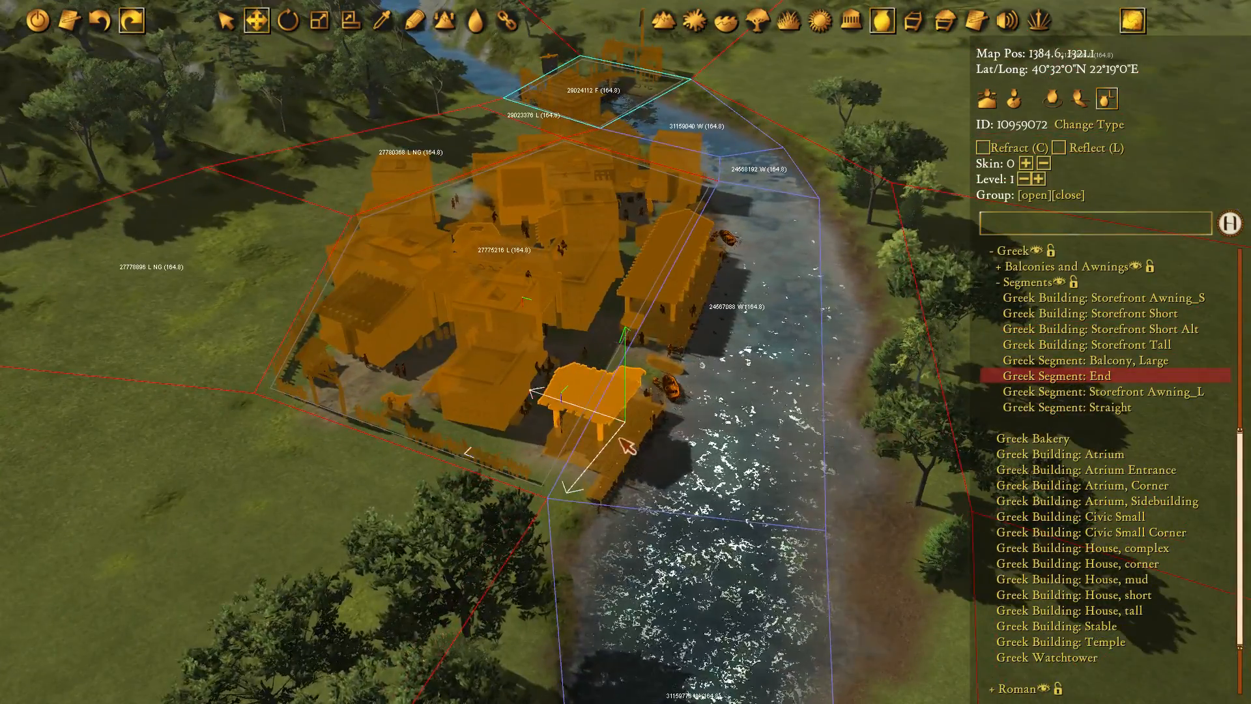
{"action": "left_click", "coordinate": [539, 444]}
{"action": "left_click", "coordinate": [620, 394]}
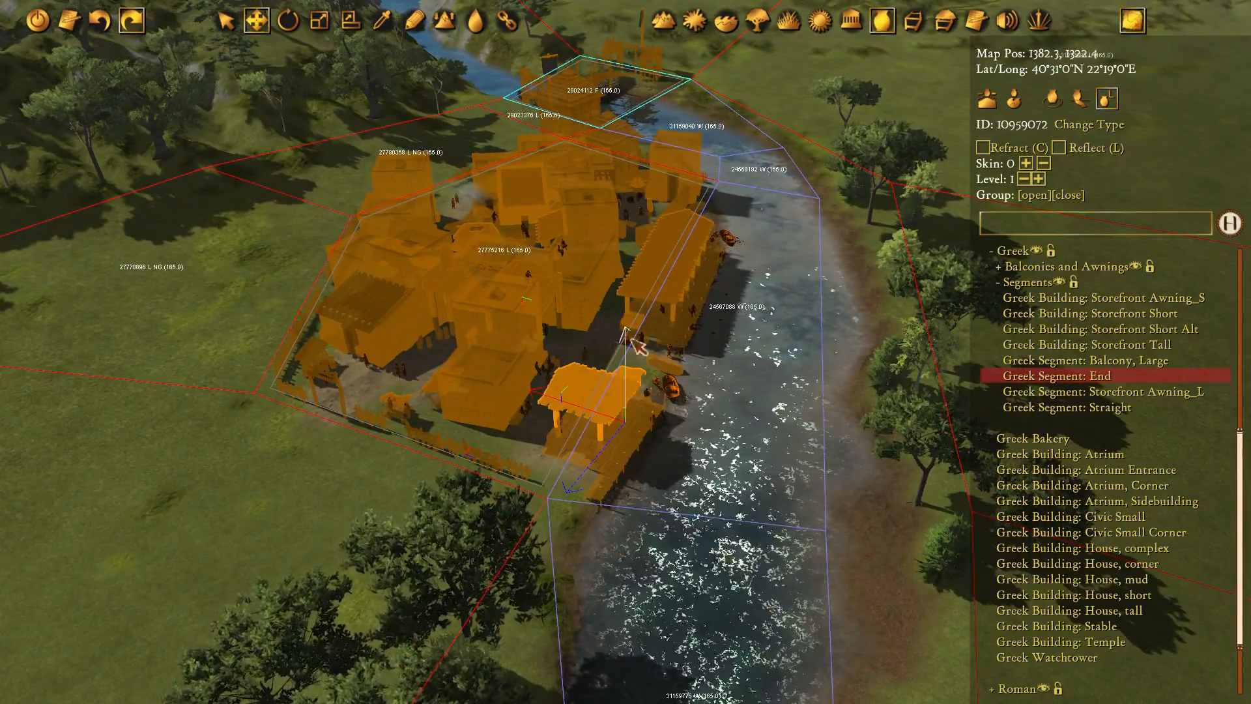
{"action": "scroll", "coordinate": [616, 391], "scroll_direction": "up", "scroll_amount": 4}
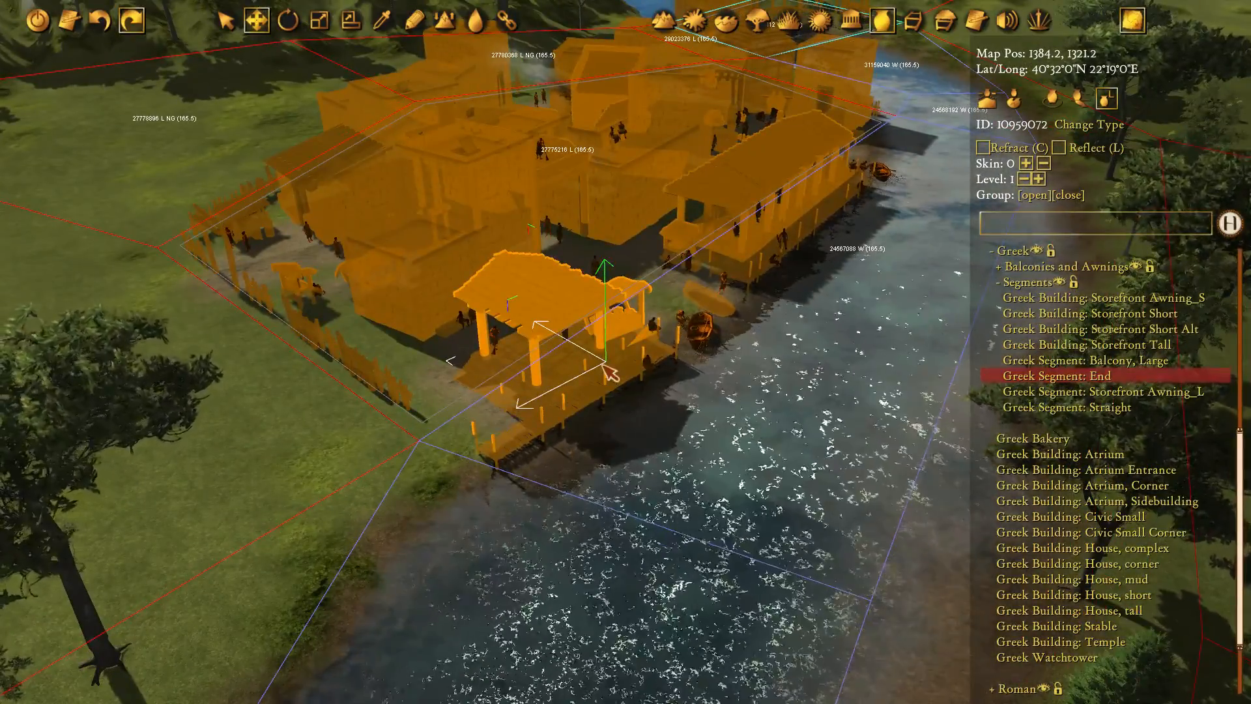
{"action": "key", "text": "2"}
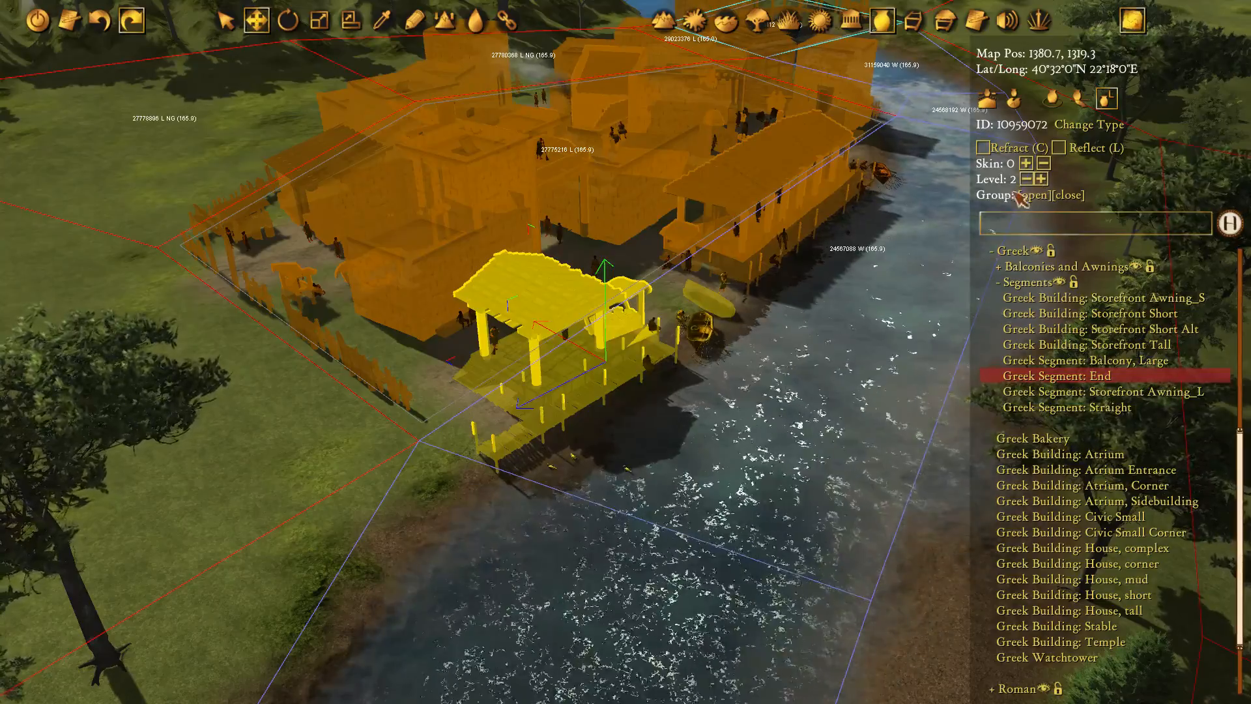
Set the construction level of the short Greek house group by the fence to 3 and raise that of the nearby Gallic House Tall 2
{"action": "middle_click_drag", "start_coordinate": [611, 279], "coordinate": [611, 340]}
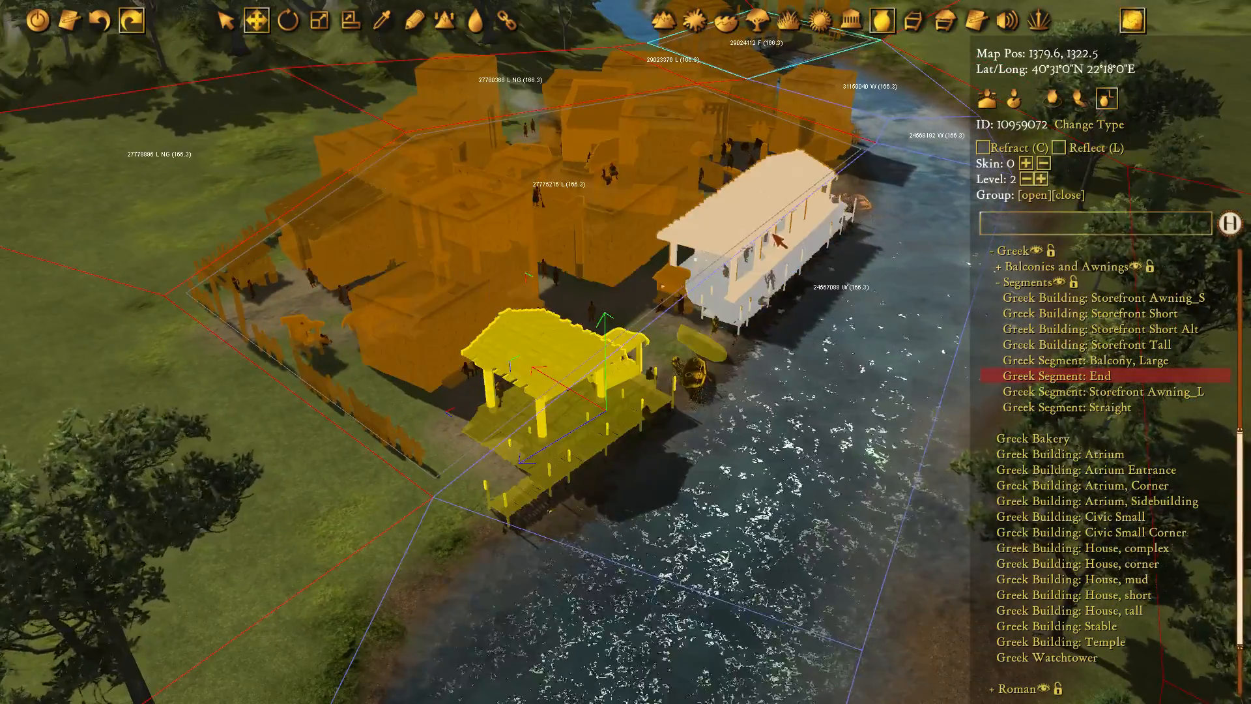
{"action": "middle_click_drag", "start_coordinate": [709, 250], "coordinate": [656, 356]}
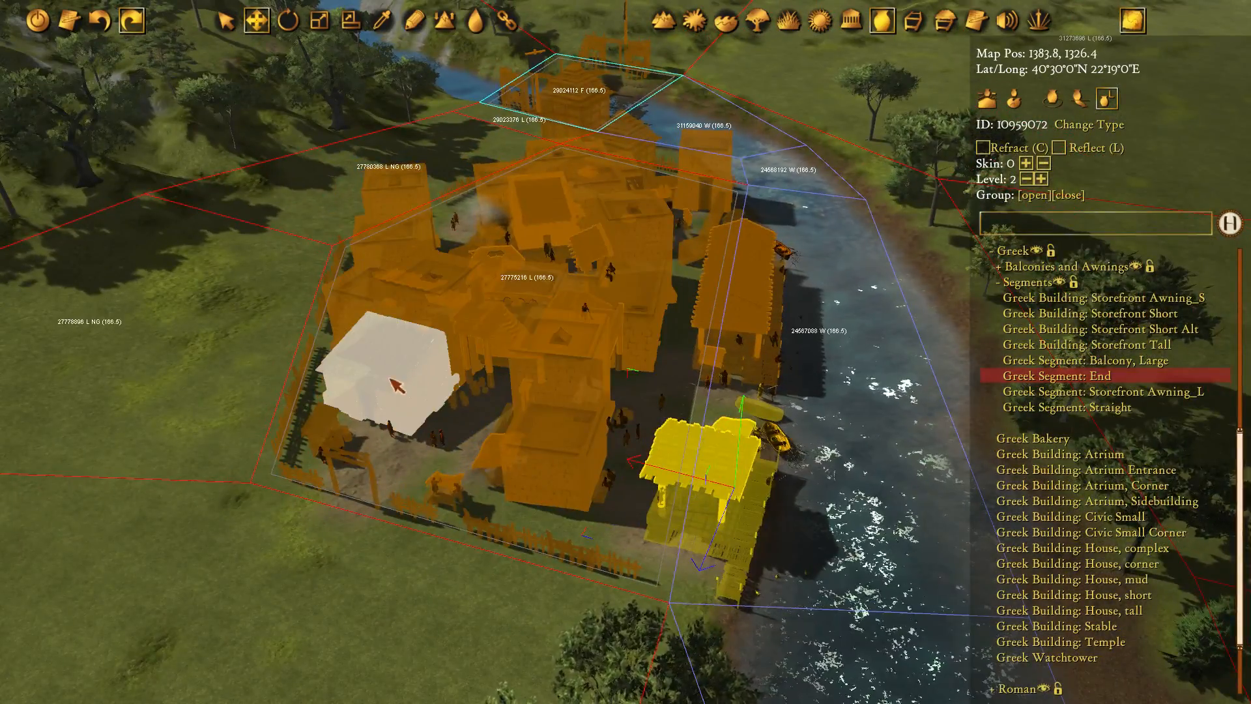
{"action": "middle_click_drag", "start_coordinate": [559, 297], "coordinate": [566, 312]}
{"action": "middle_click_drag", "start_coordinate": [380, 258], "coordinate": [423, 268]}
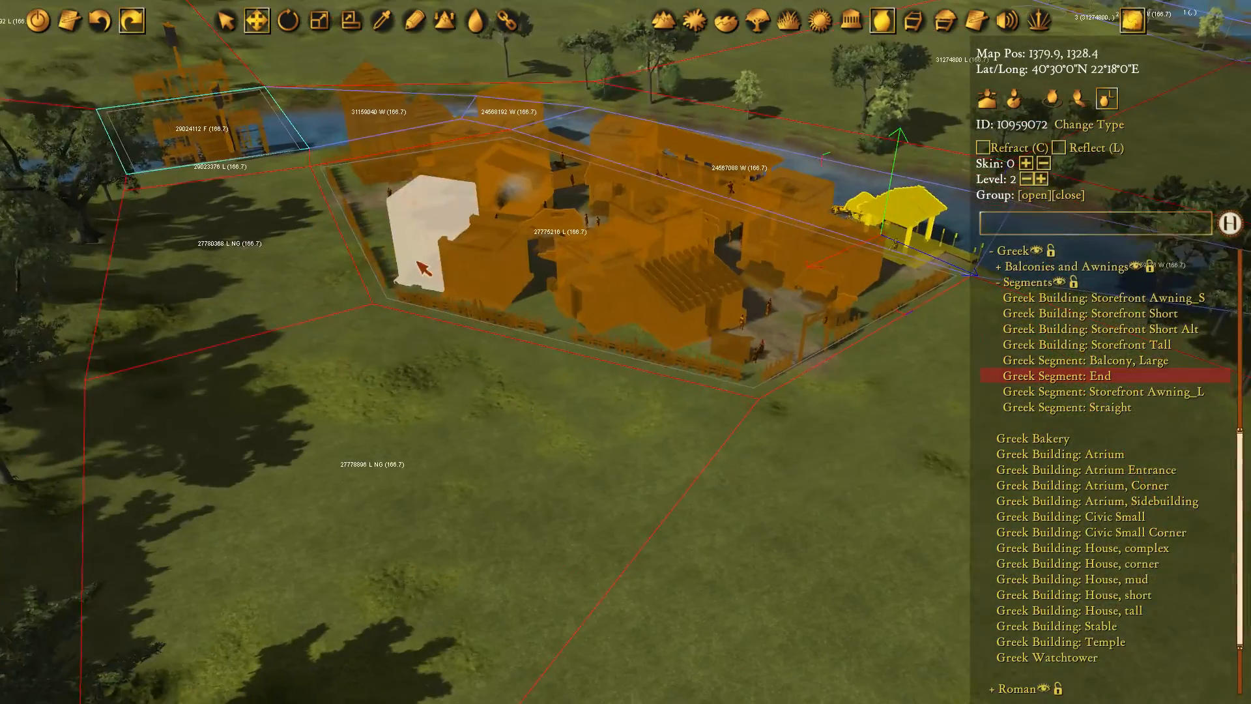
{"action": "left_click", "coordinate": [506, 305]}
{"action": "key", "text": "w"}
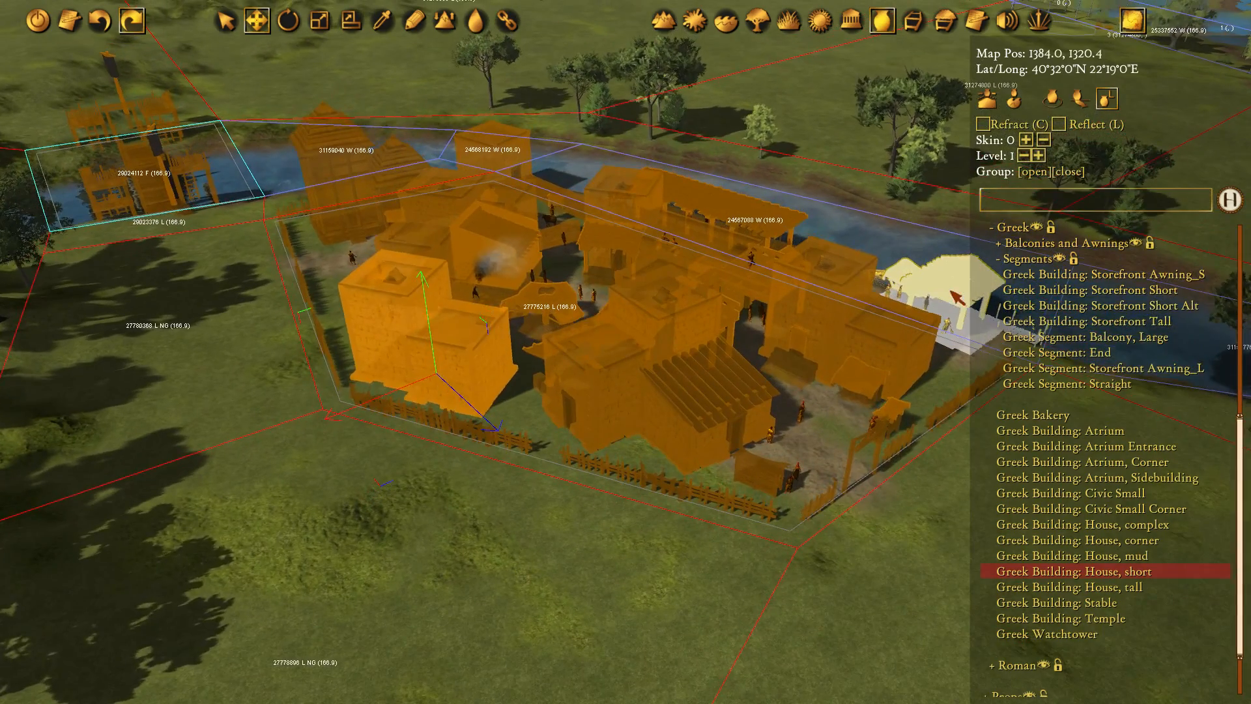
{"action": "key", "text": "plus"}
{"action": "key", "text": "plus"}
{"action": "middle_click_drag", "start_coordinate": [346, 220], "coordinate": [468, 292]}
{"action": "left_click", "coordinate": [388, 312]}
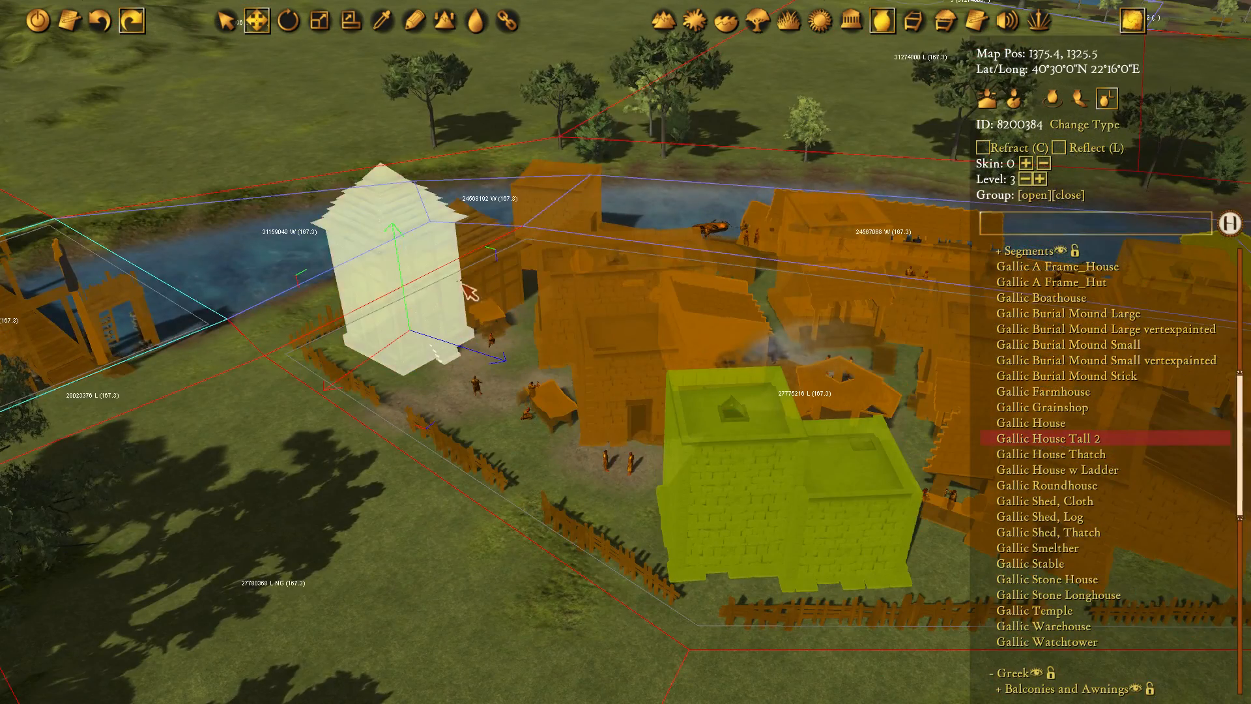
Set the construction level of the building group around the smoking courtyard to 6 and deselect it
{"action": "middle_click_drag", "start_coordinate": [346, 447], "coordinate": [533, 419]}
{"action": "left_click", "coordinate": [533, 419]}
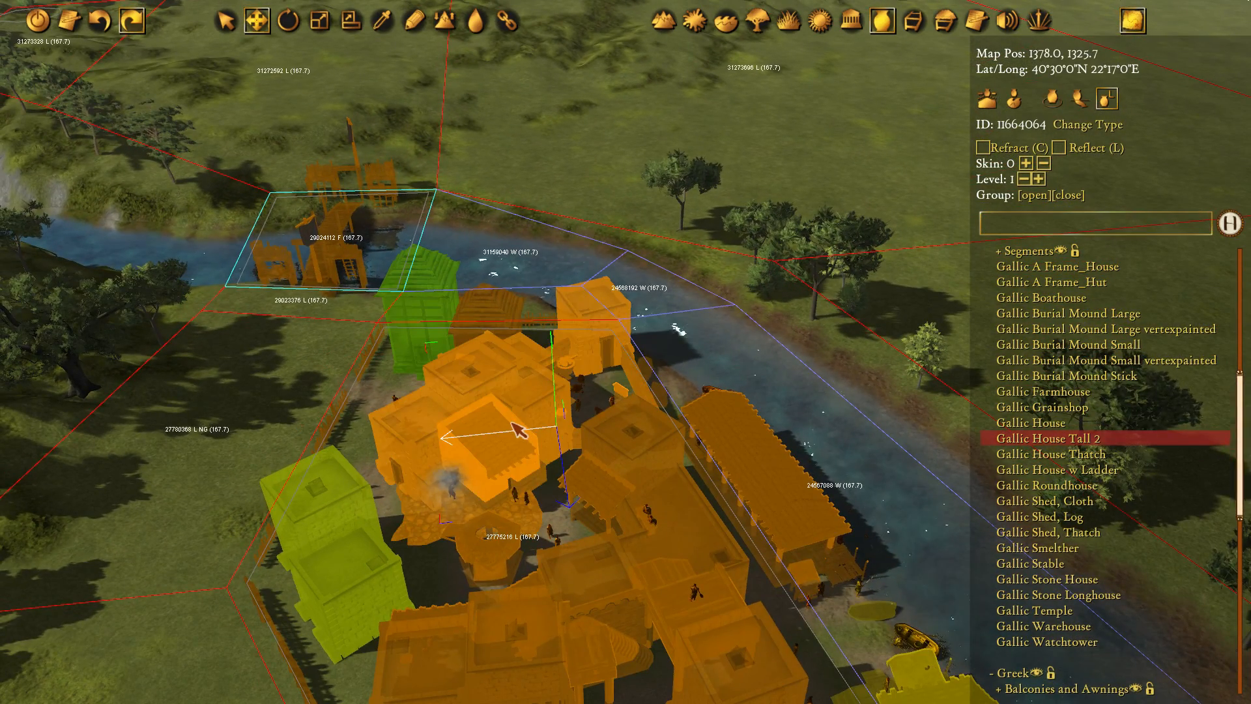
{"action": "key", "text": "plus"}
{"action": "key", "text": "plus"}
{"action": "key", "text": "plus"}
{"action": "key", "text": "plus"}
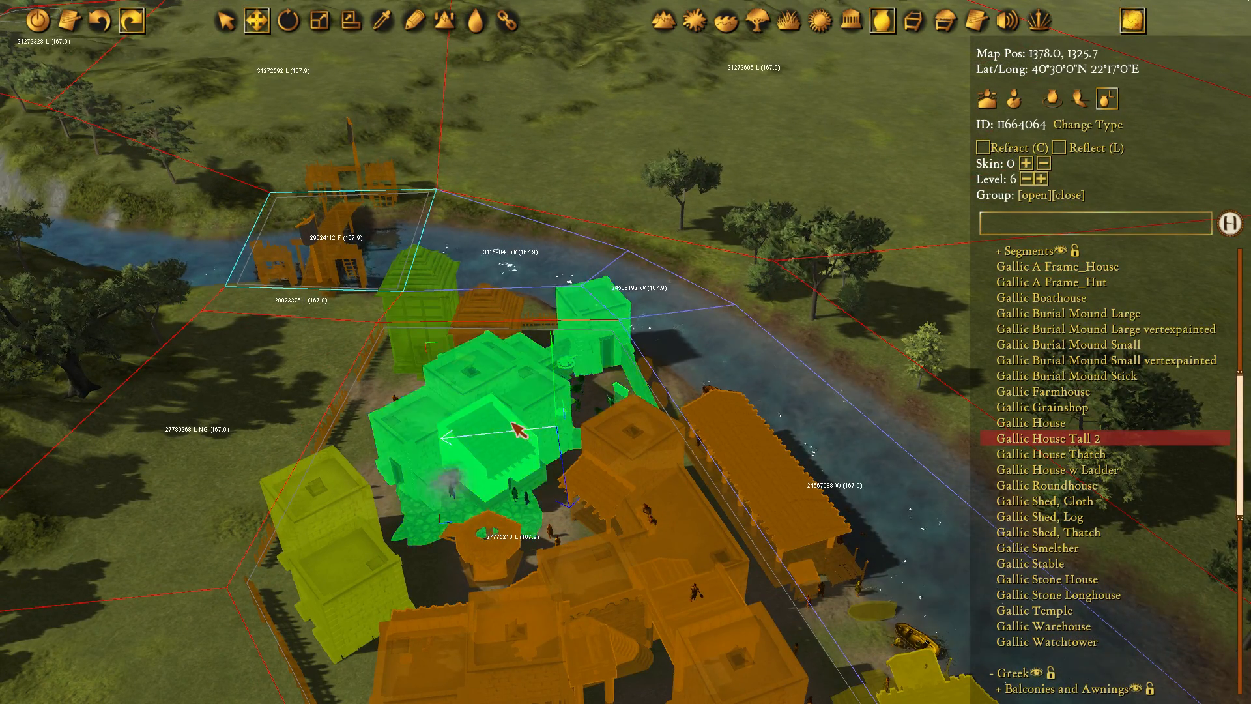
{"action": "scroll", "coordinate": [514, 428], "scroll_direction": "down", "scroll_amount": 4}
{"action": "left_click", "coordinate": [207, 394]}
Collapse all the object categories and enable Advanced Mode to expose the level and damage test settings
{"action": "middle_click_drag", "start_coordinate": [349, 491], "coordinate": [384, 396]}
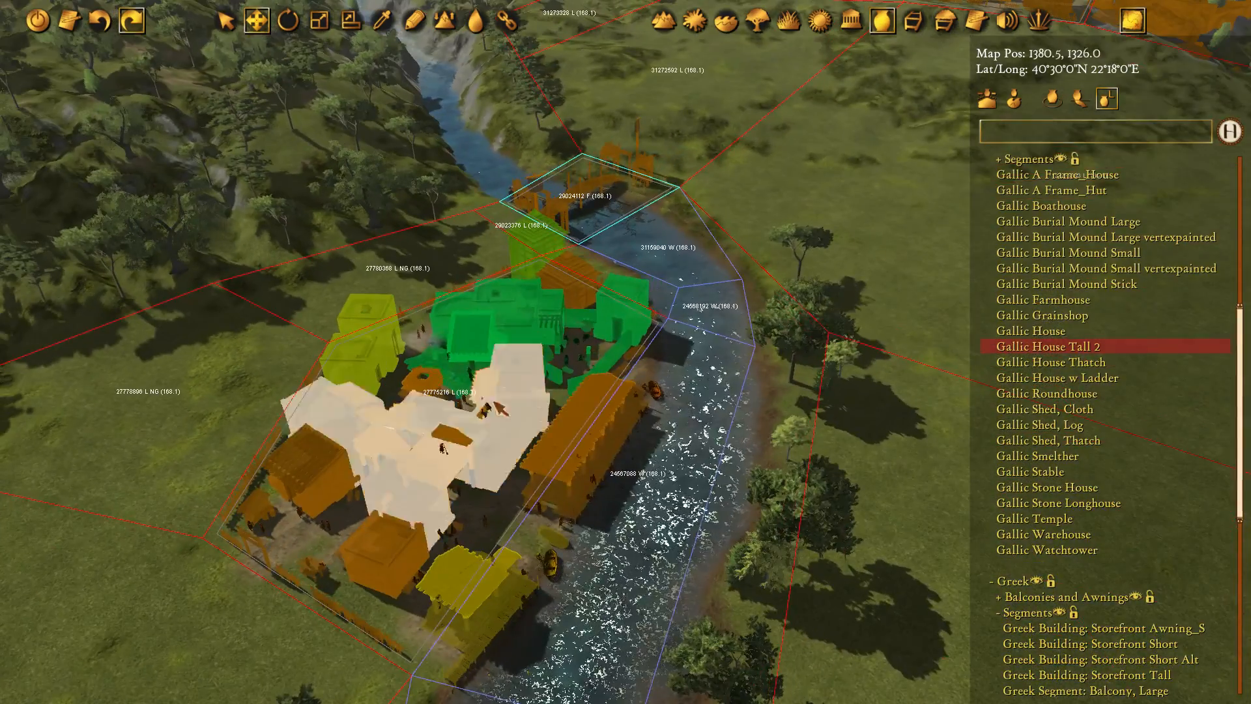
{"action": "middle_click_drag", "start_coordinate": [424, 348], "coordinate": [464, 259]}
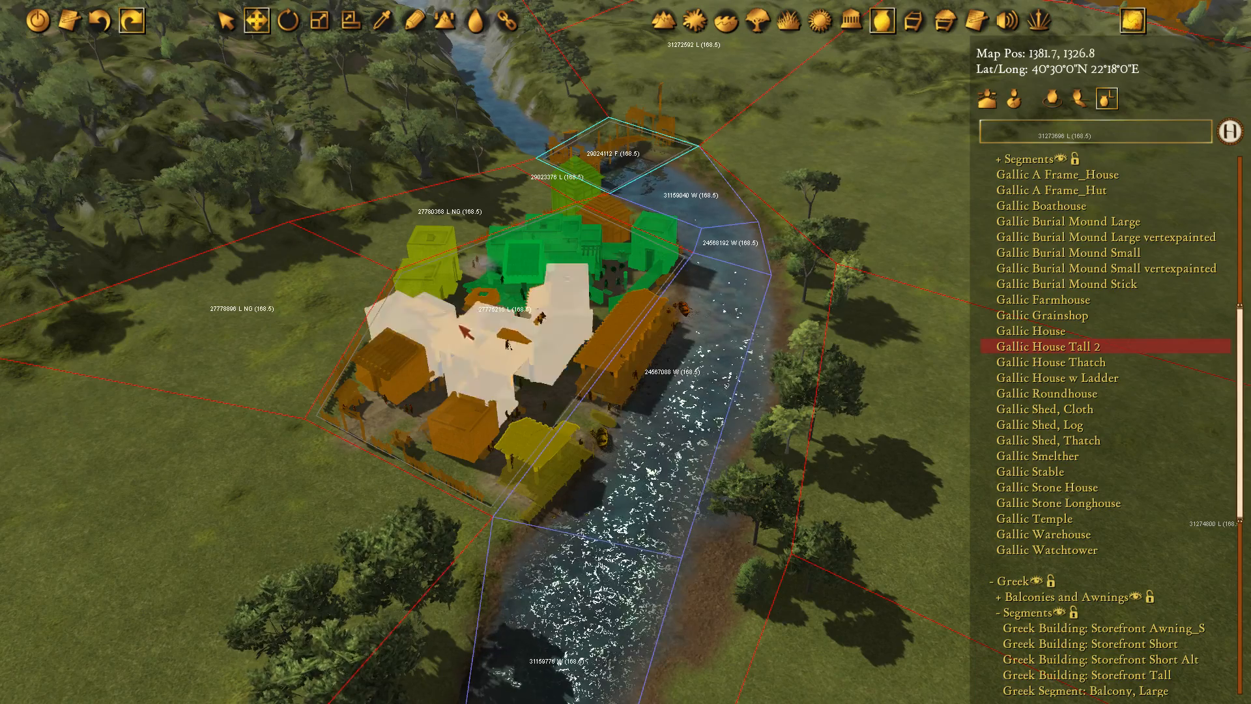
{"action": "scroll", "coordinate": [1061, 313], "scroll_direction": "up", "scroll_amount": 8}
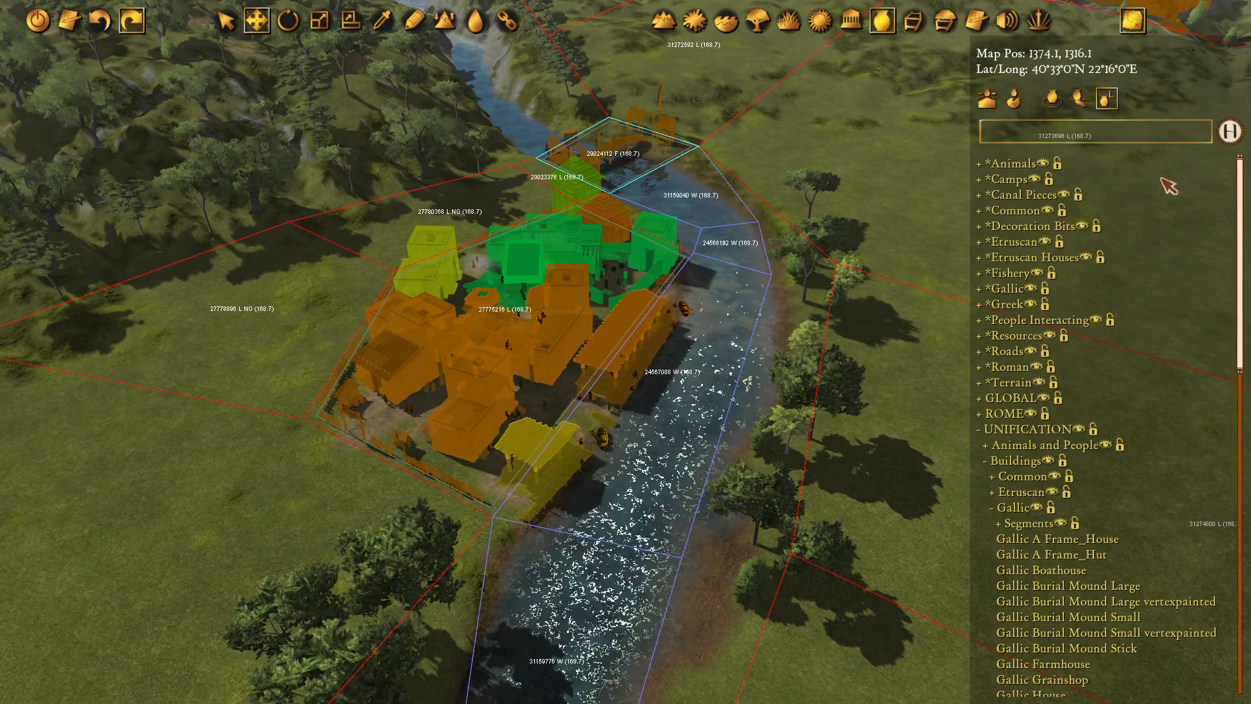
{"action": "left_click", "coordinate": [1228, 136]}
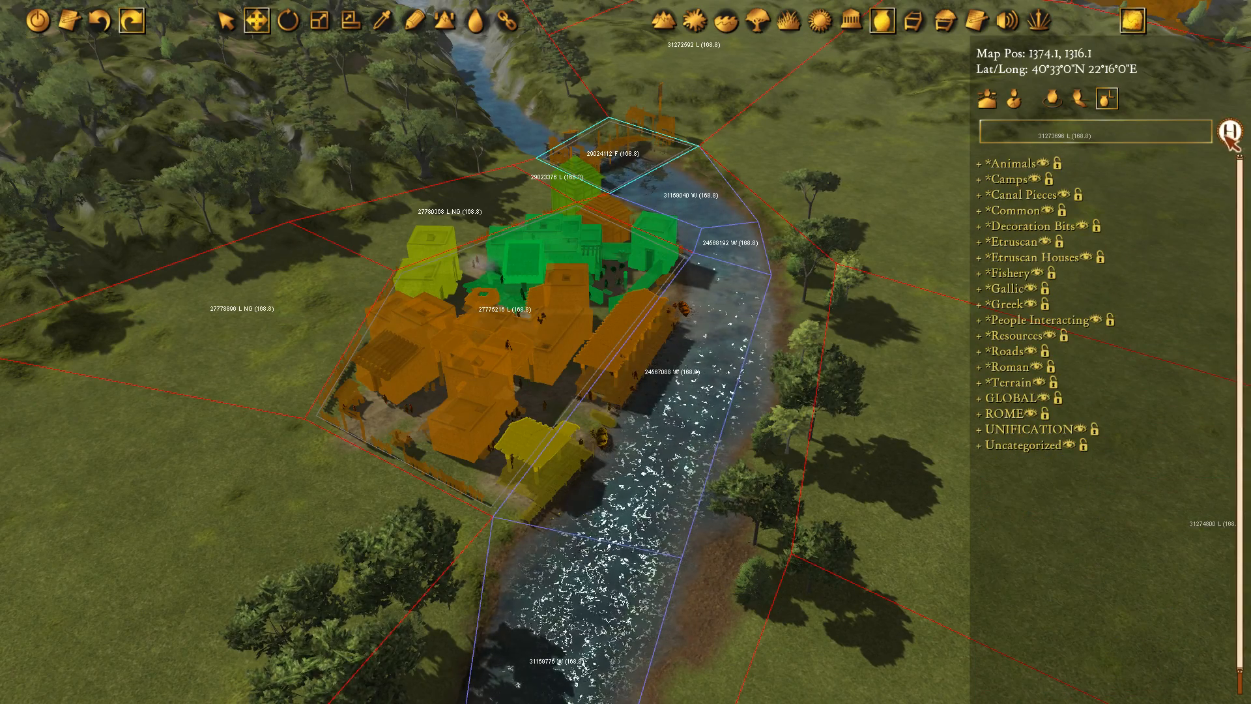
{"action": "left_click", "coordinate": [40, 24]}
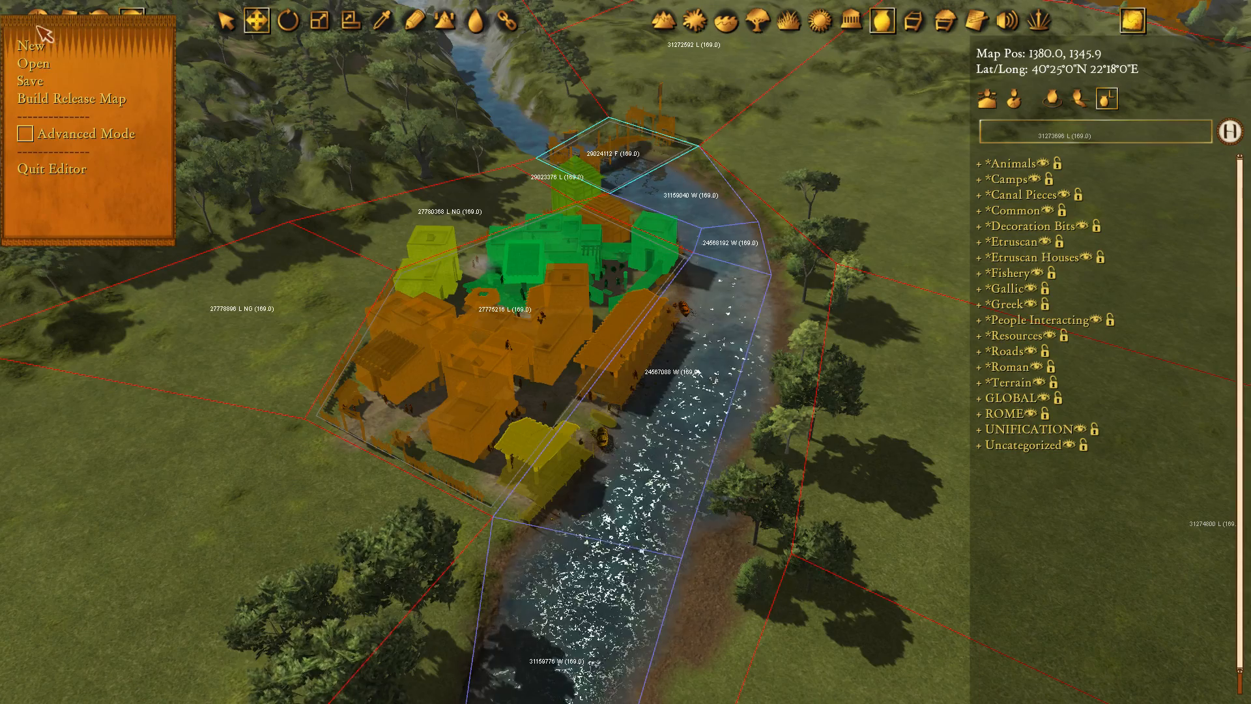
{"action": "left_click", "coordinate": [69, 139]}
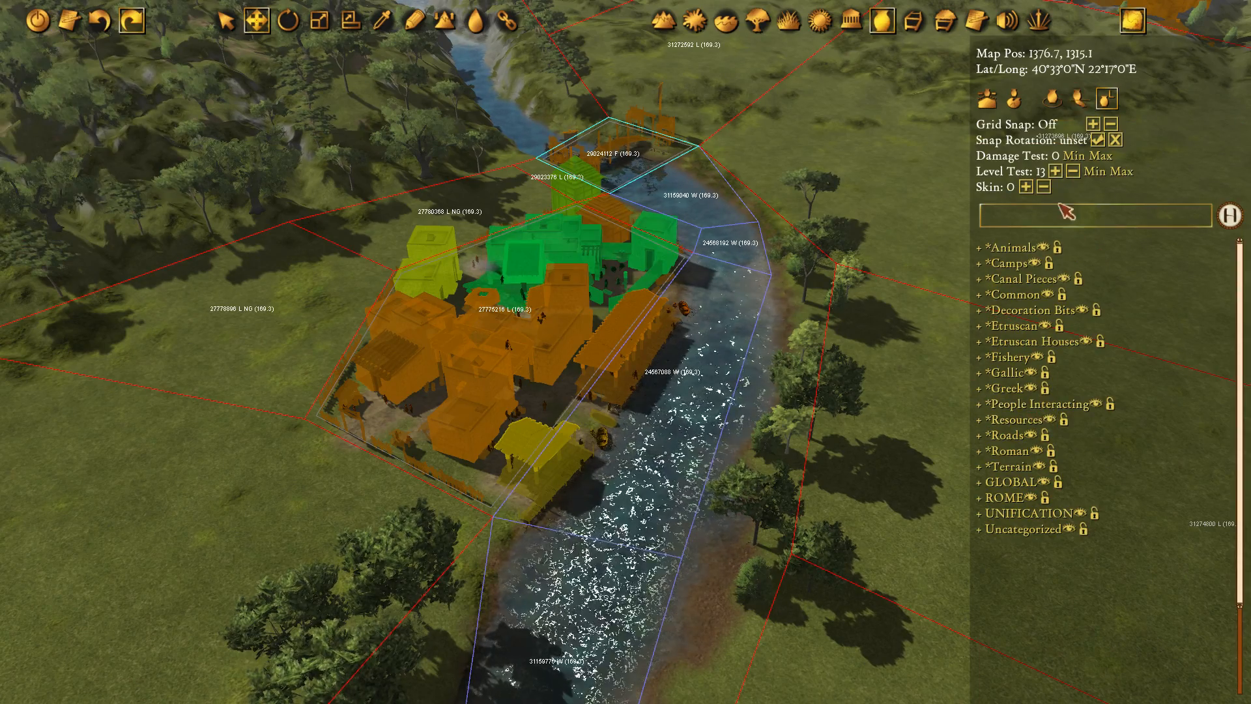
{"action": "scroll", "coordinate": [617, 329], "scroll_direction": "up", "scroll_amount": 4}
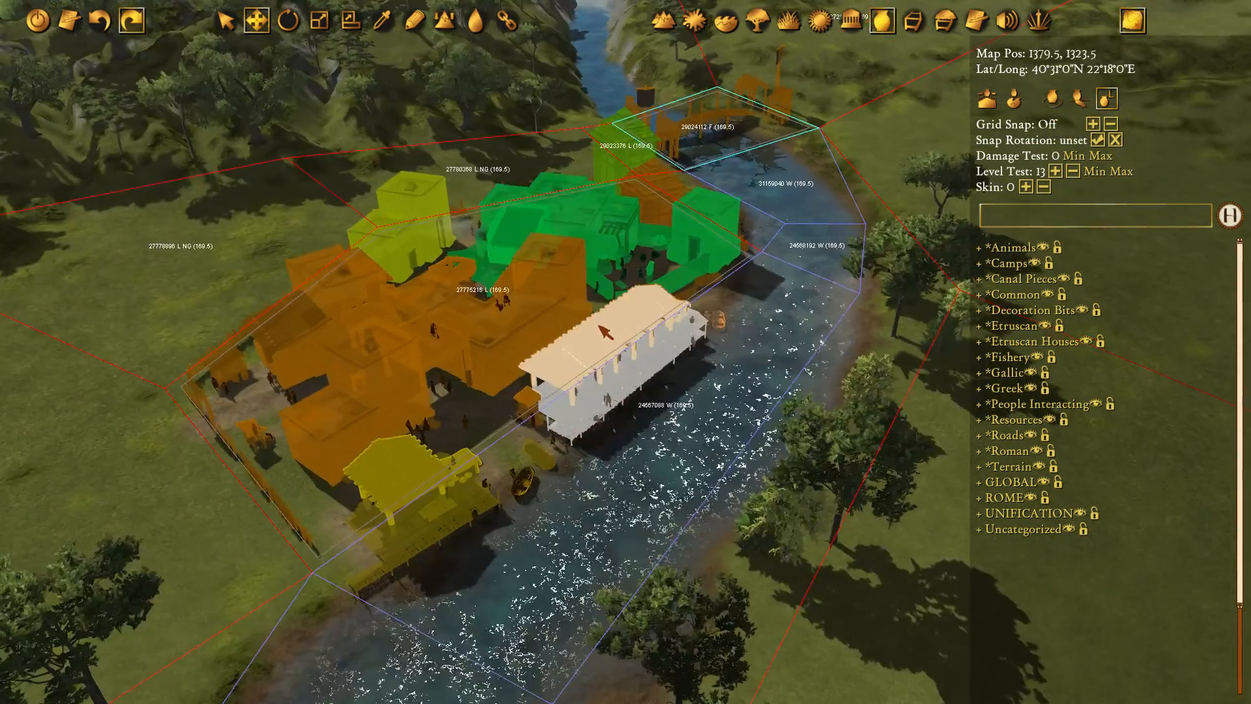
{"action": "middle_click_drag", "start_coordinate": [271, 240], "coordinate": [331, 214]}
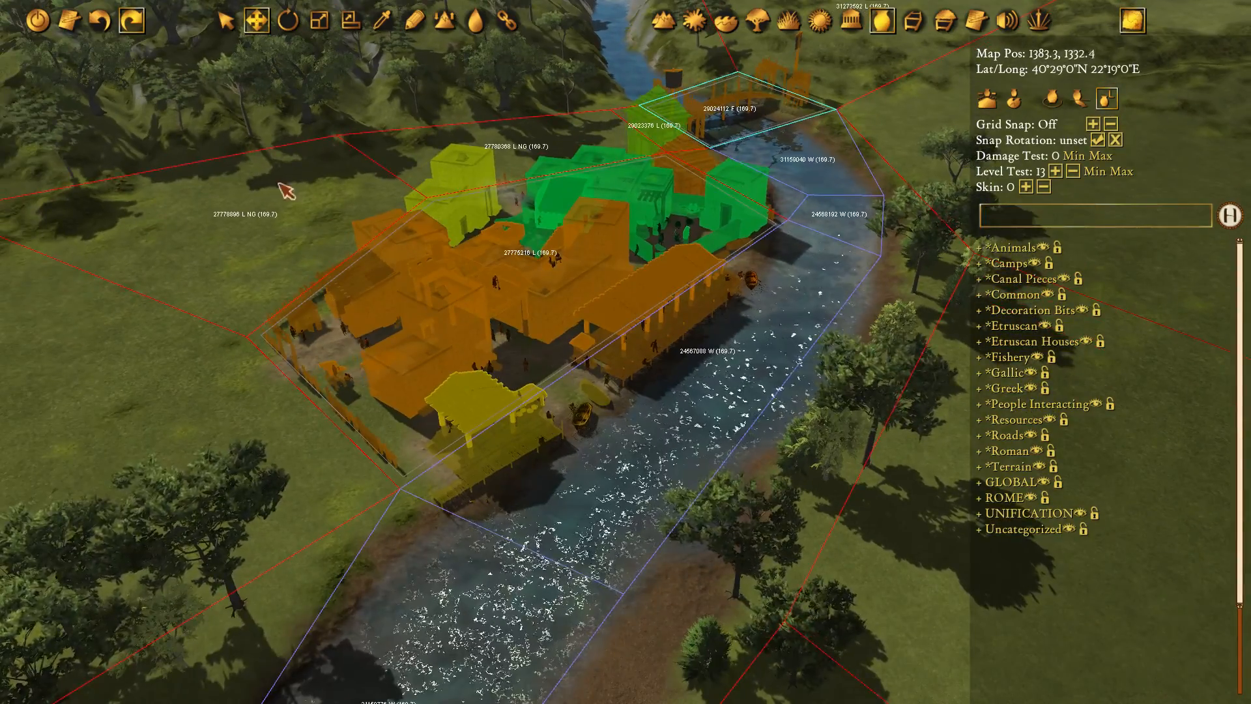
{"action": "key", "text": "w"}
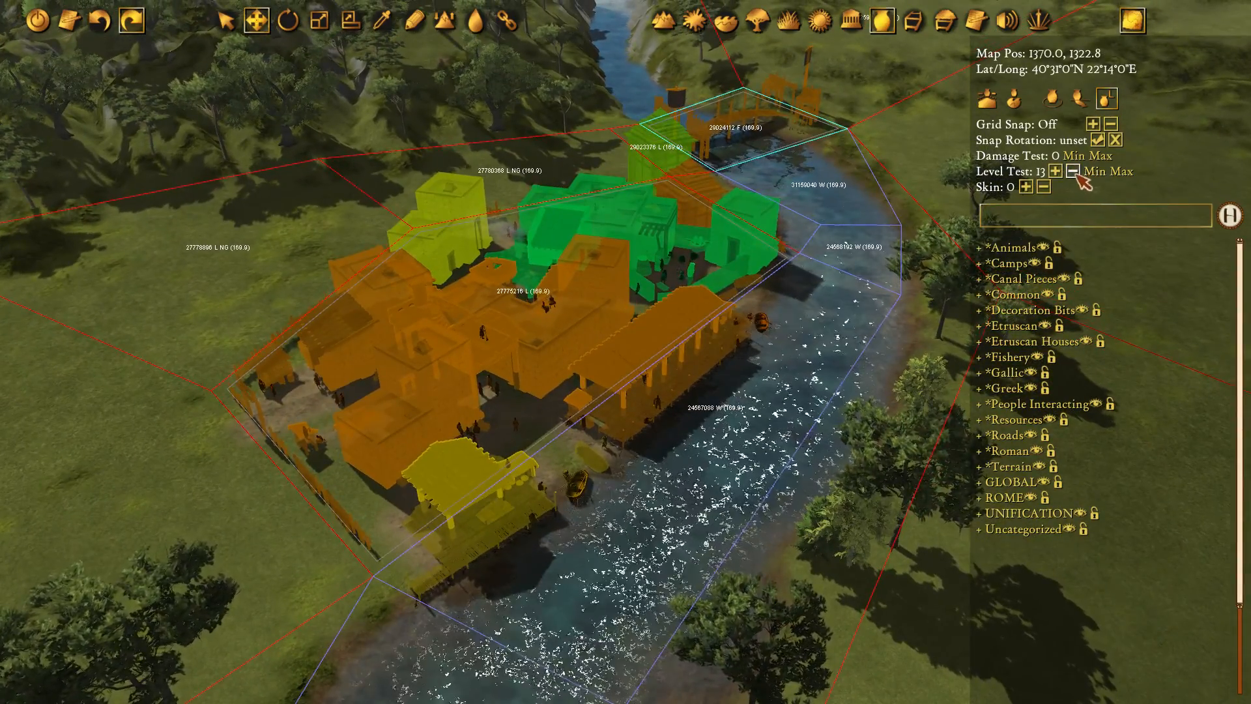
Lower the level test to 1 and inspect the riverside settlement's building groups at that stage
{"action": "left_click", "coordinate": [1072, 171]}
{"action": "left_click", "coordinate": [1072, 171]}
{"action": "left_click", "coordinate": [1069, 172]}
{"action": "left_click", "coordinate": [1069, 171]}
{"action": "left_click", "coordinate": [1069, 172]}
{"action": "left_click", "coordinate": [1069, 172]}
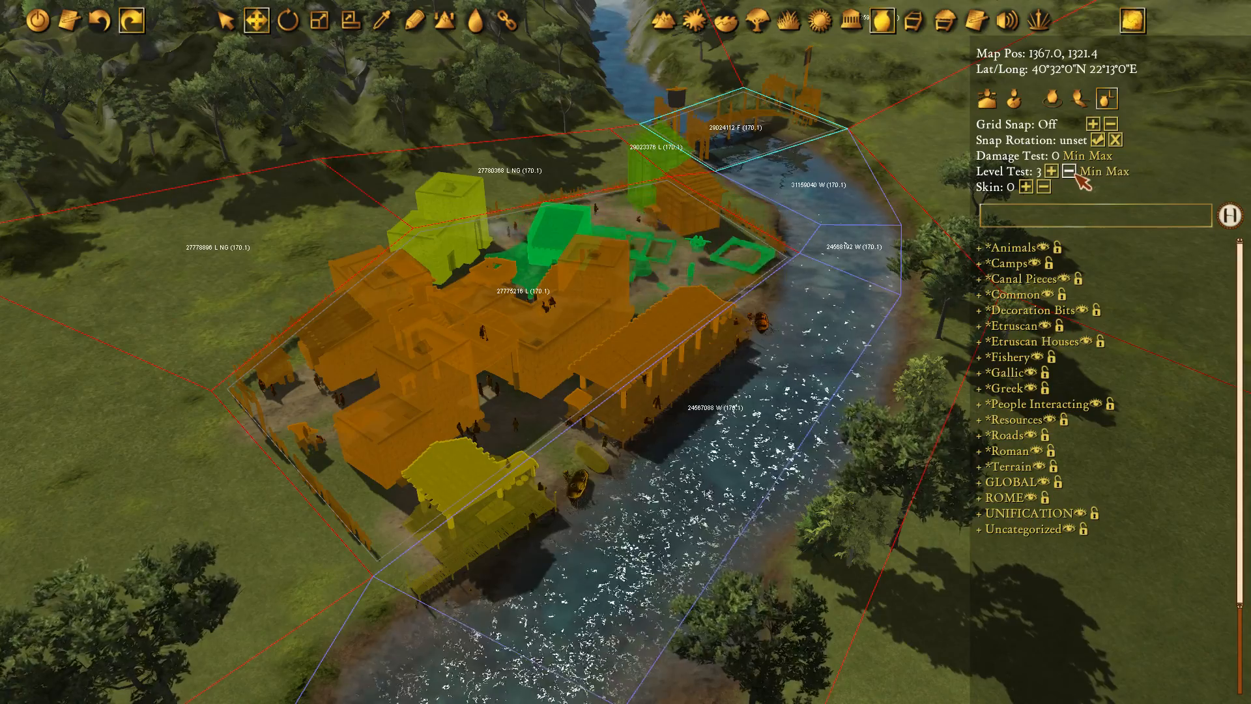
{"action": "left_click", "coordinate": [1069, 171]}
{"action": "left_click", "coordinate": [1069, 171]}
{"action": "left_click", "coordinate": [1069, 171]}
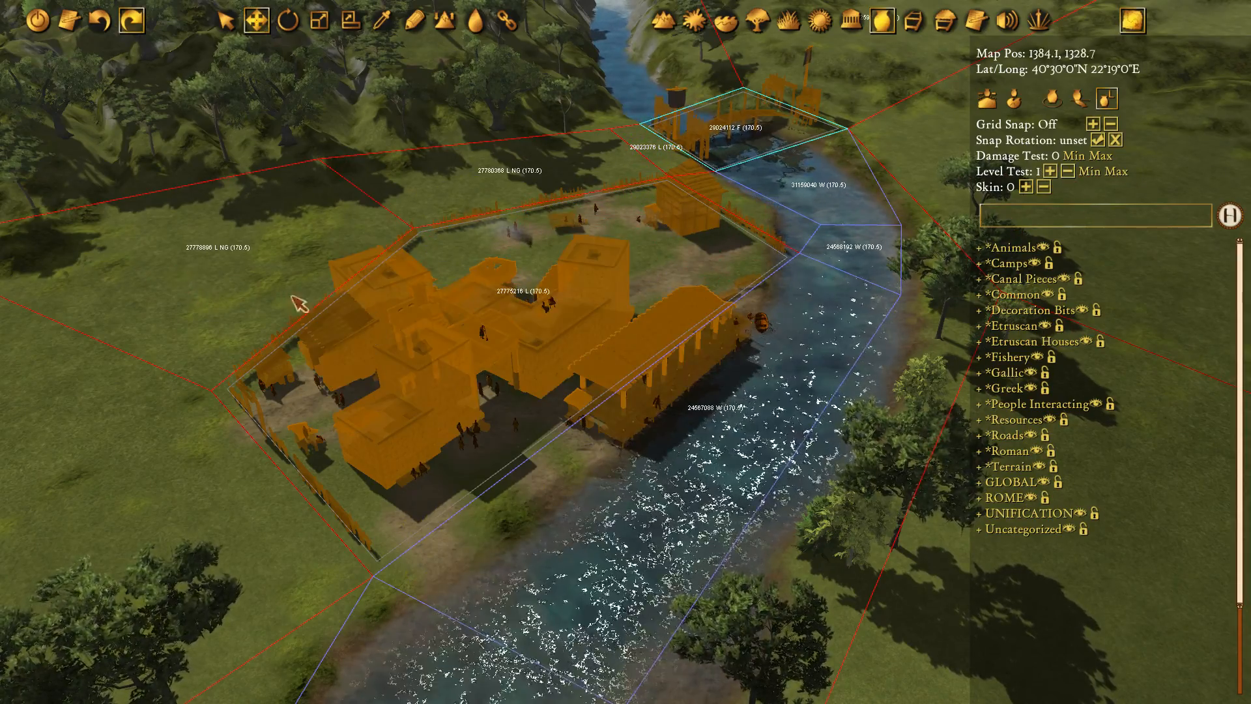
{"action": "middle_click_drag", "start_coordinate": [293, 297], "coordinate": [428, 280]}
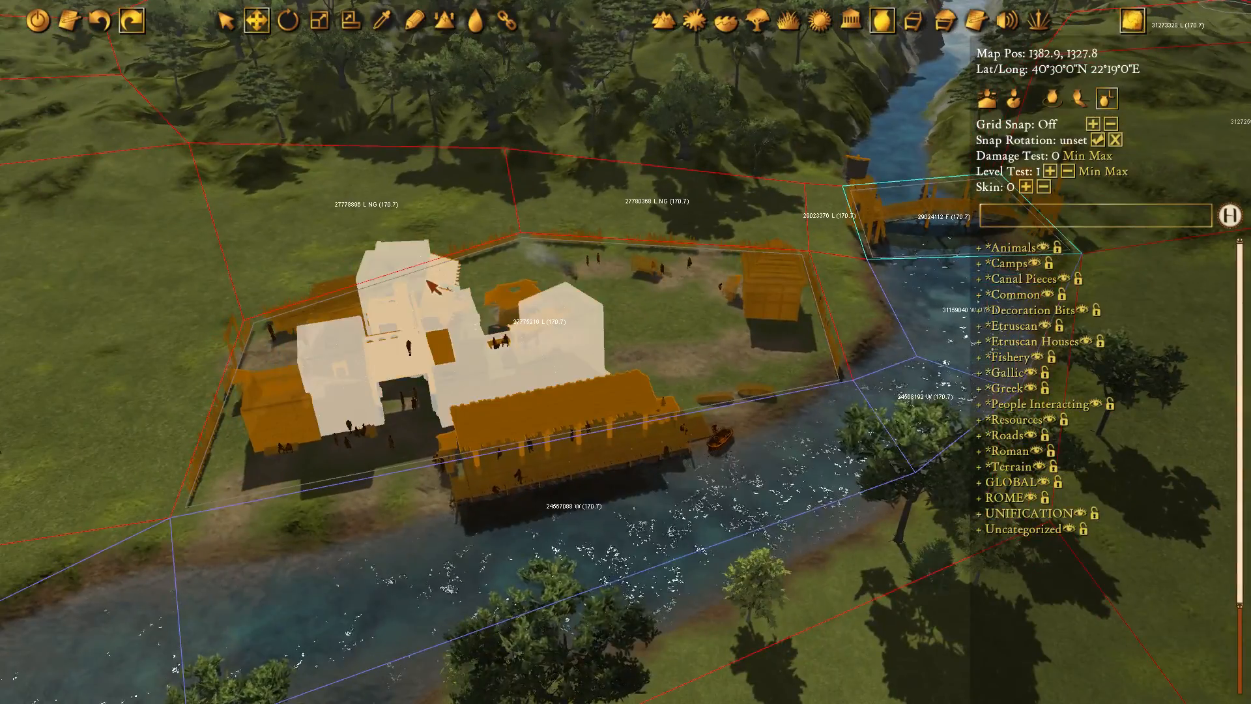
{"action": "middle_click_drag", "start_coordinate": [168, 251], "coordinate": [203, 305]}
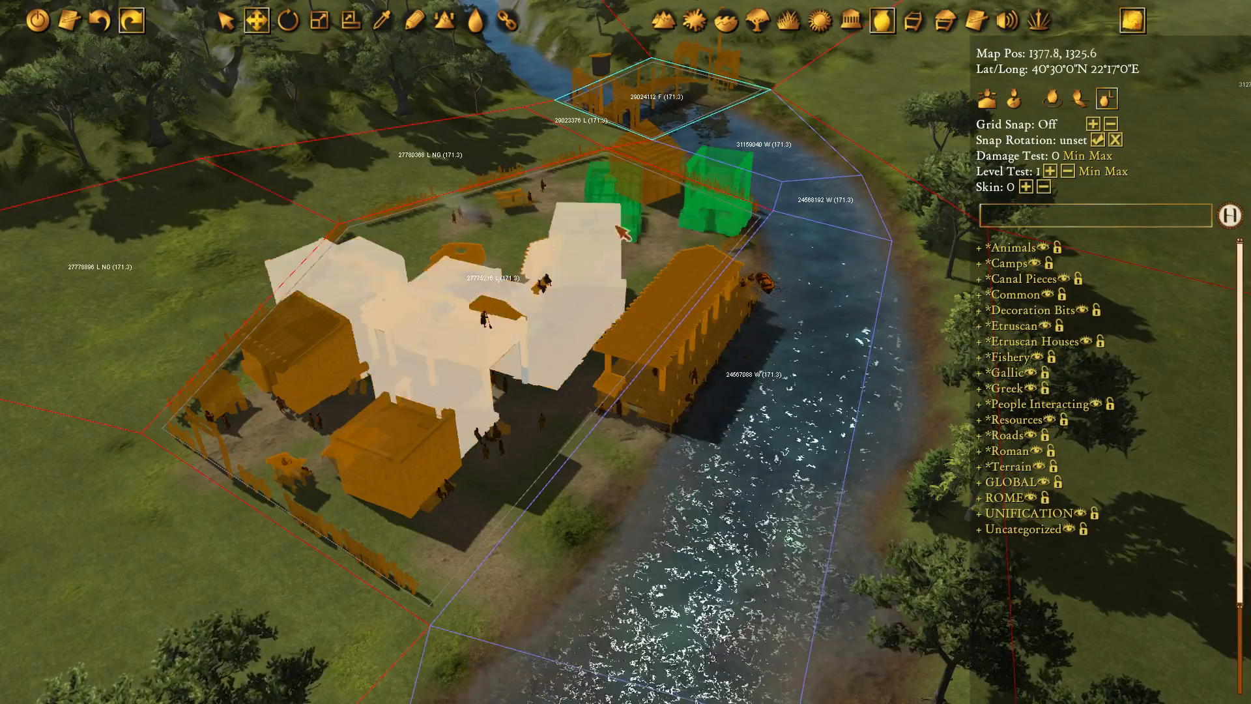
{"action": "middle_click_drag", "start_coordinate": [609, 311], "coordinate": [485, 312]}
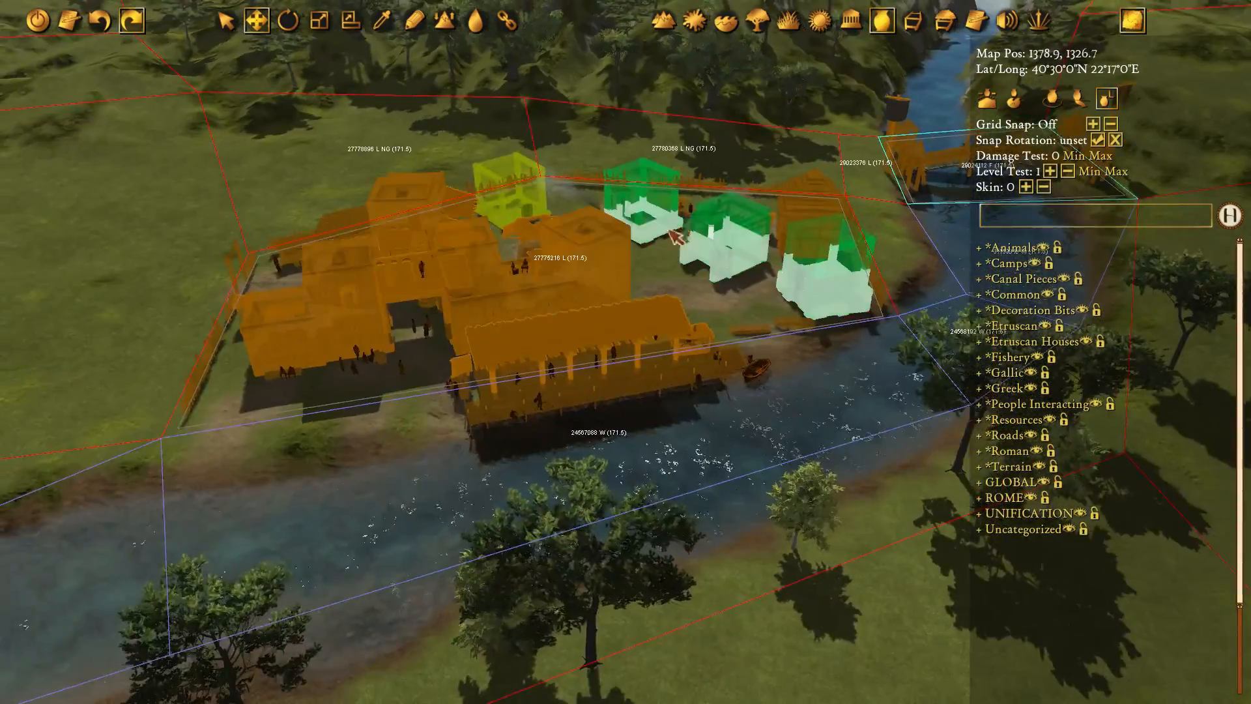
{"action": "scroll", "coordinate": [678, 241], "scroll_direction": "up", "scroll_amount": 2}
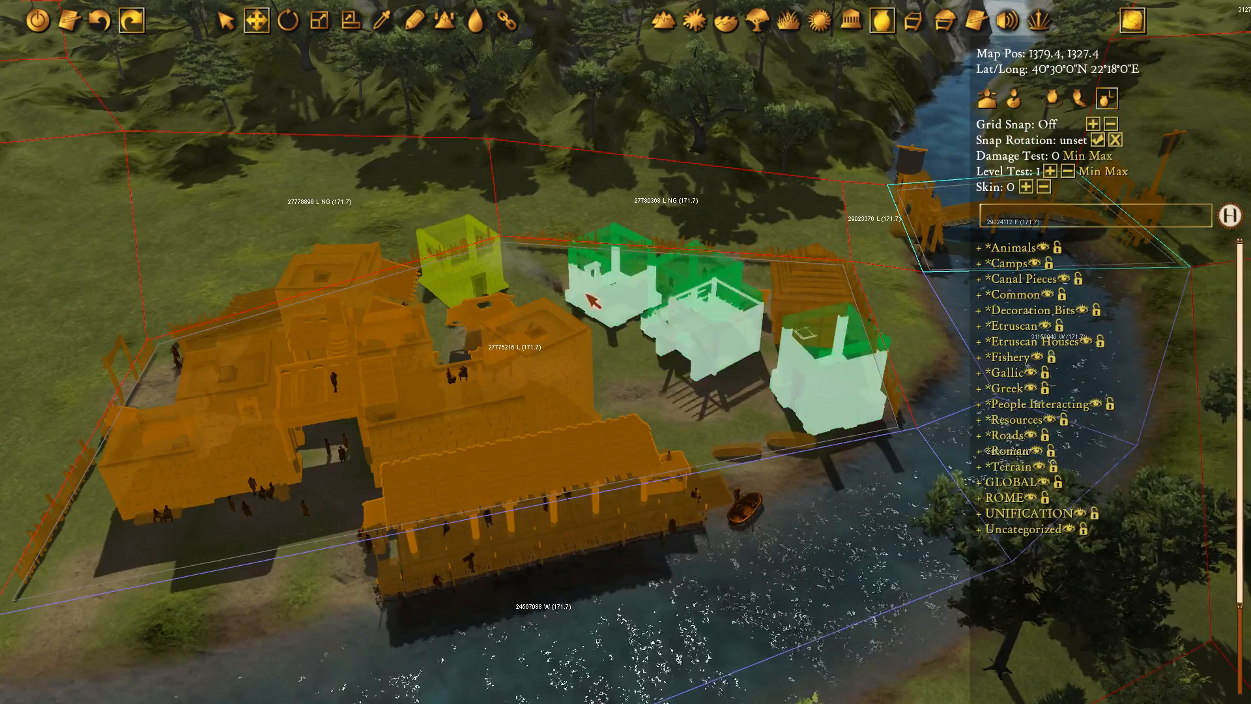
Raise the level test gradually to 6, checking the docks and houses at each stage
{"action": "left_click", "coordinate": [1051, 172]}
{"action": "middle_click_drag", "start_coordinate": [605, 260], "coordinate": [720, 206]}
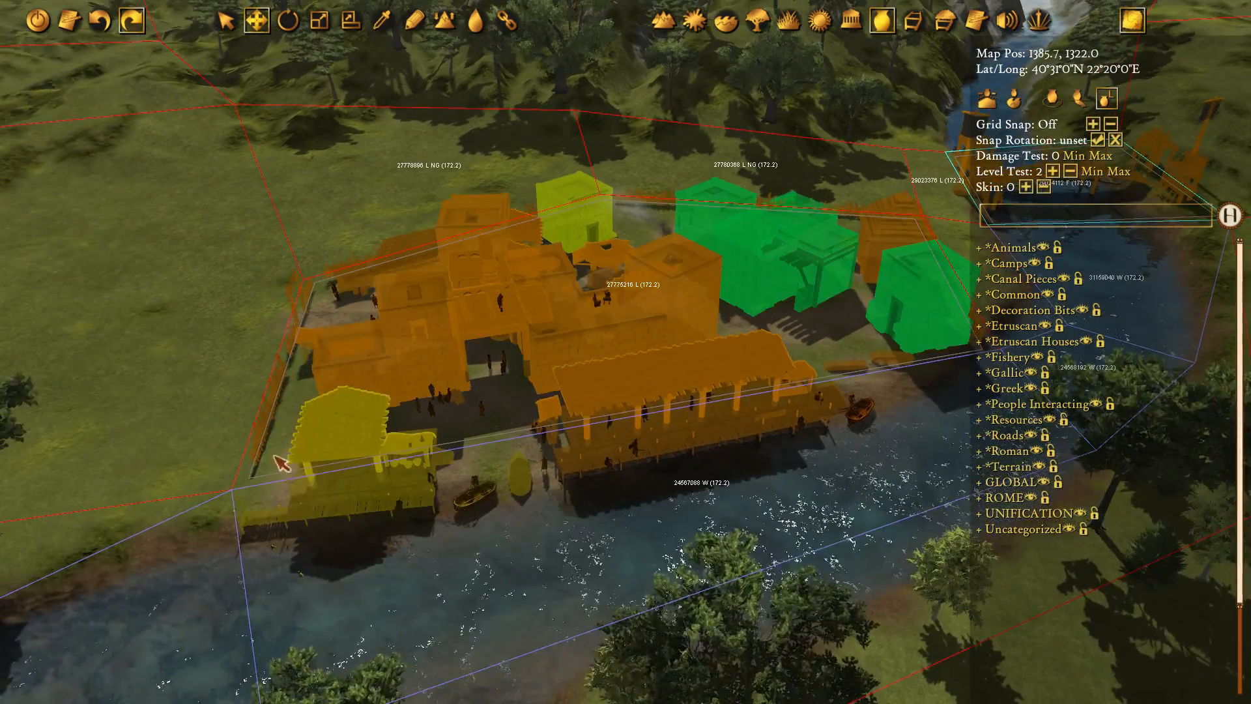
{"action": "left_click", "coordinate": [1052, 172]}
{"action": "left_click", "coordinate": [1052, 172]}
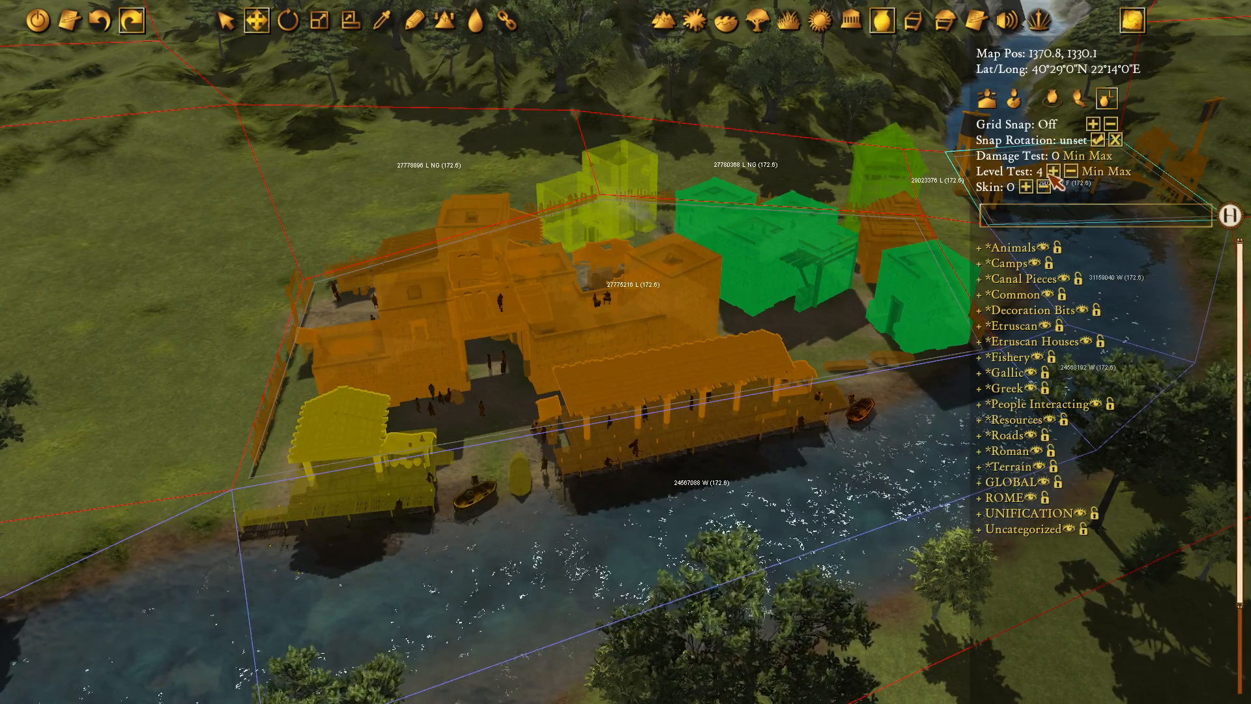
{"action": "left_click", "coordinate": [1051, 171]}
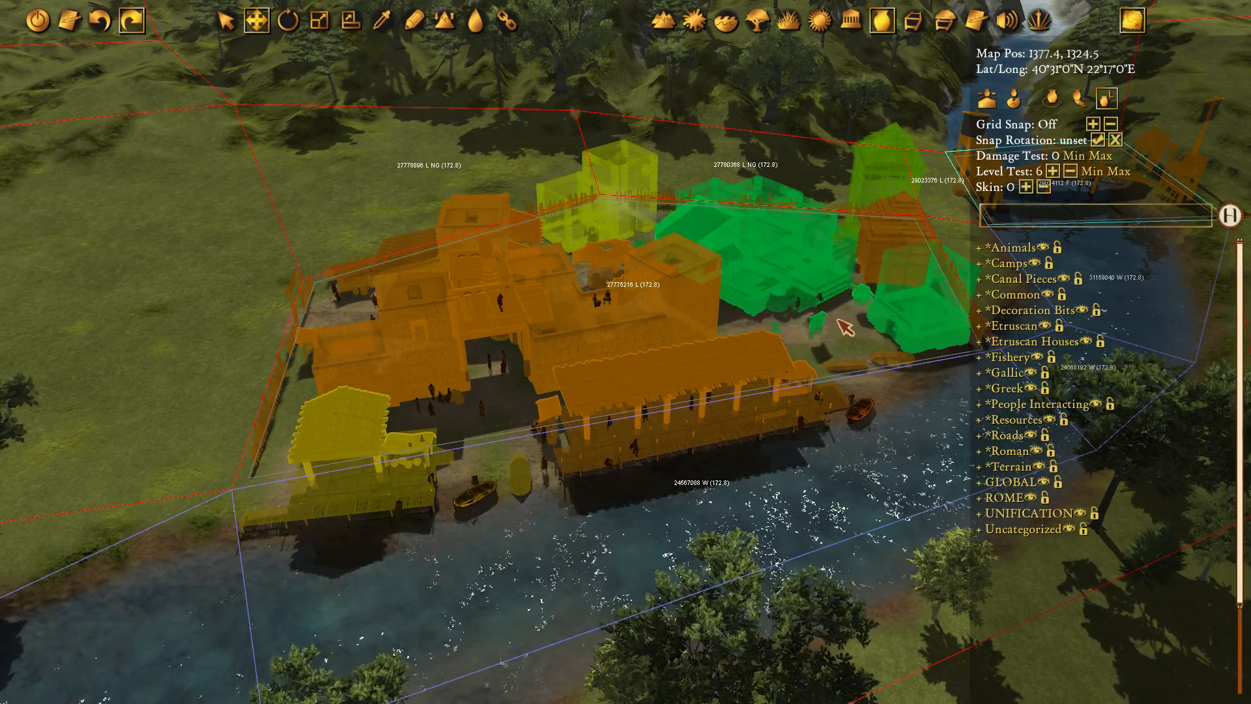
Examine the settlement's building groups at test level 6 from several angles, including the courtyard houses and both docks
{"action": "middle_click_drag", "start_coordinate": [787, 252], "coordinate": [651, 296]}
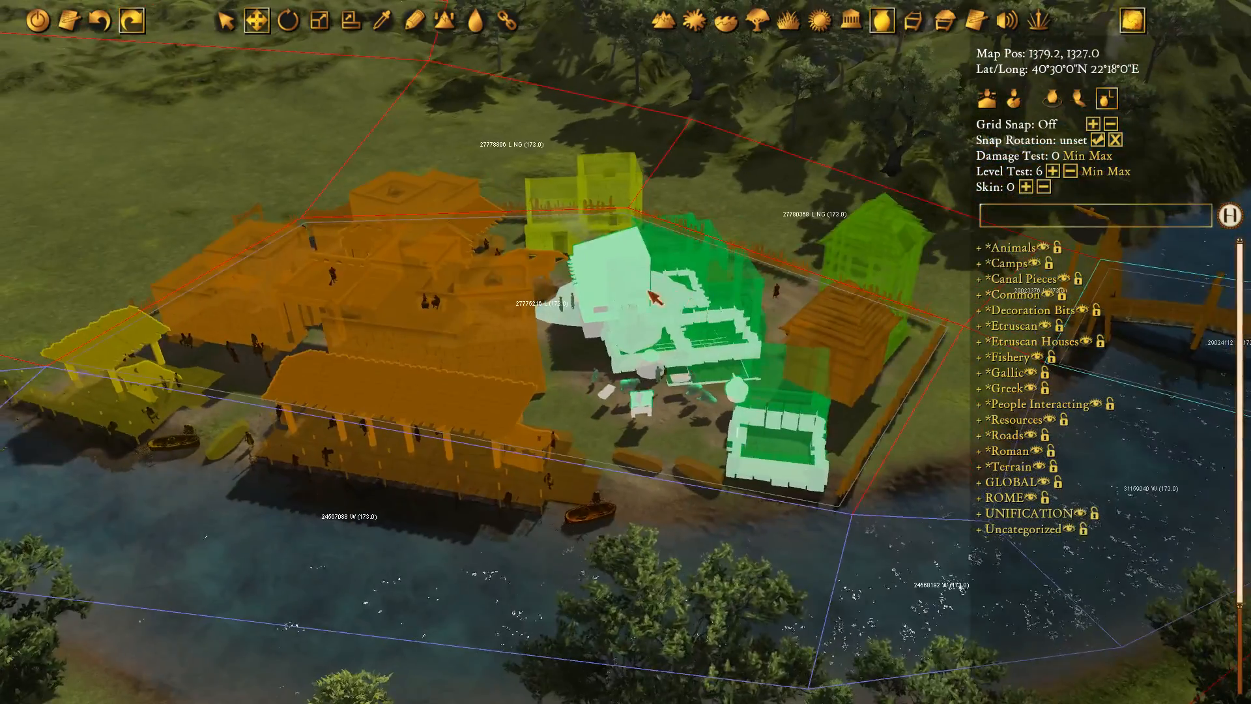
{"action": "middle_click_drag", "start_coordinate": [531, 365], "coordinate": [762, 336]}
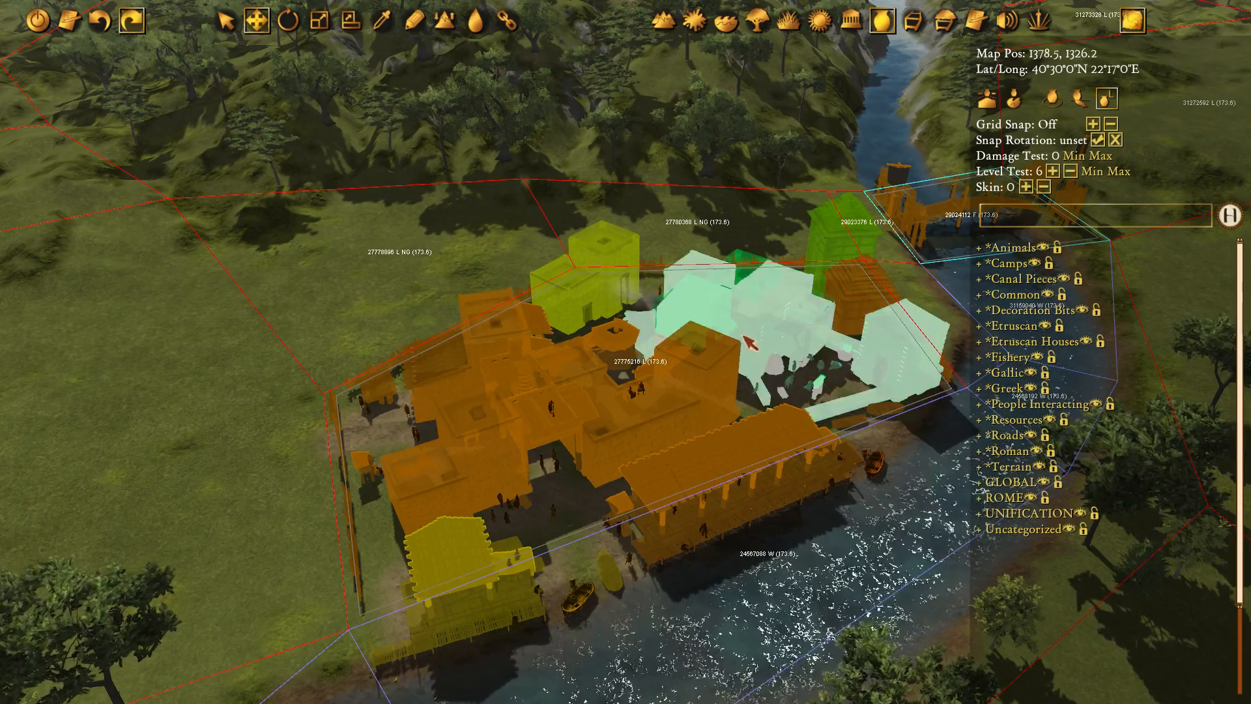
{"action": "middle_click_drag", "start_coordinate": [893, 468], "coordinate": [629, 338]}
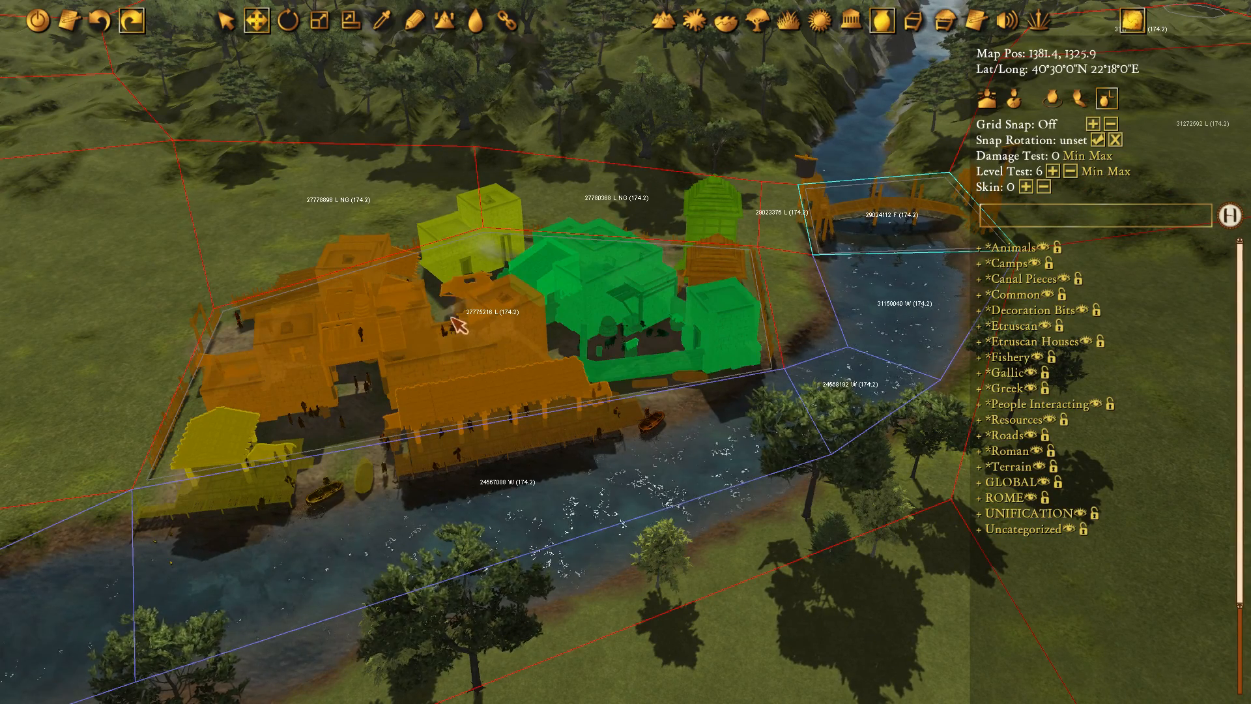
{"action": "middle_click_drag", "start_coordinate": [368, 351], "coordinate": [356, 377]}
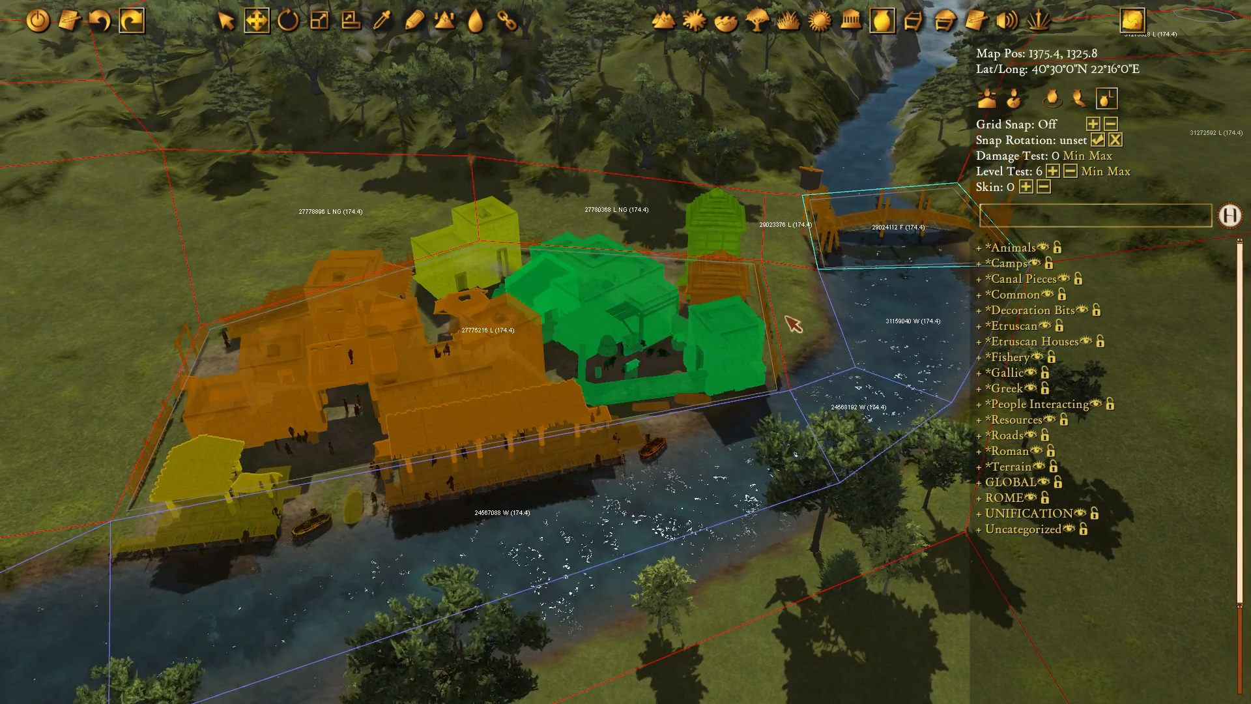
{"action": "middle_click_drag", "start_coordinate": [611, 314], "coordinate": [647, 350]}
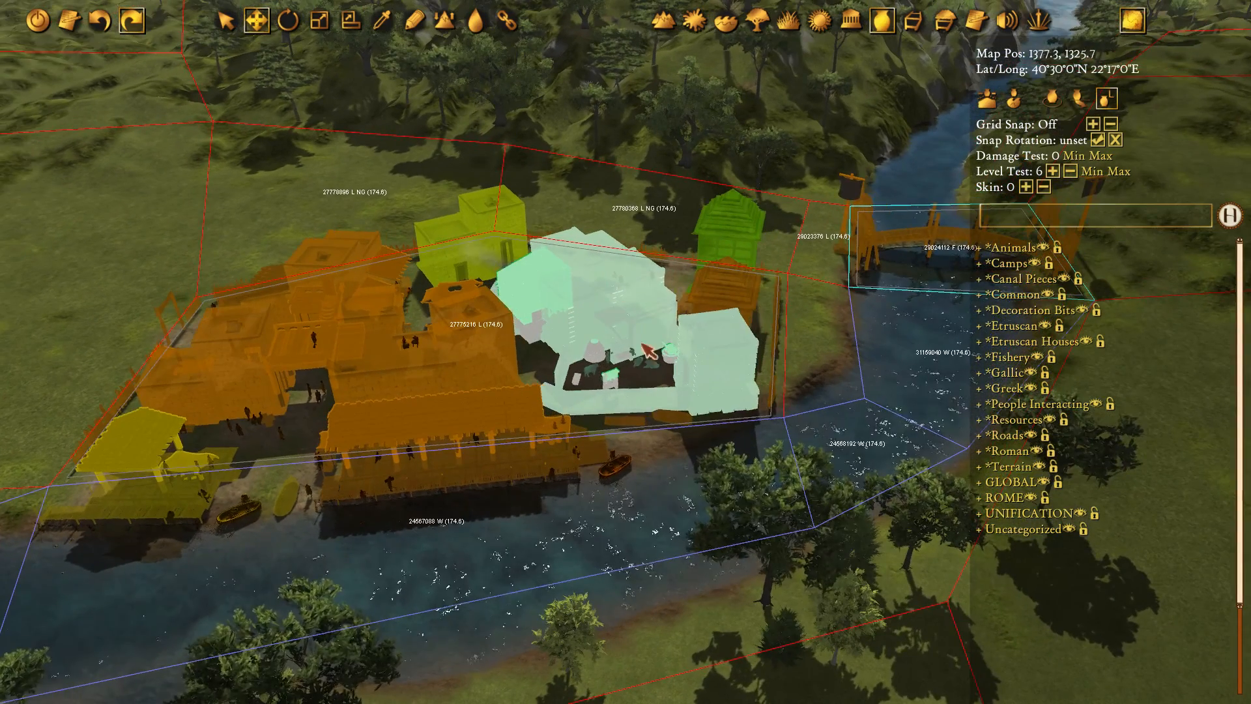
{"action": "middle_click_drag", "start_coordinate": [563, 275], "coordinate": [576, 306]}
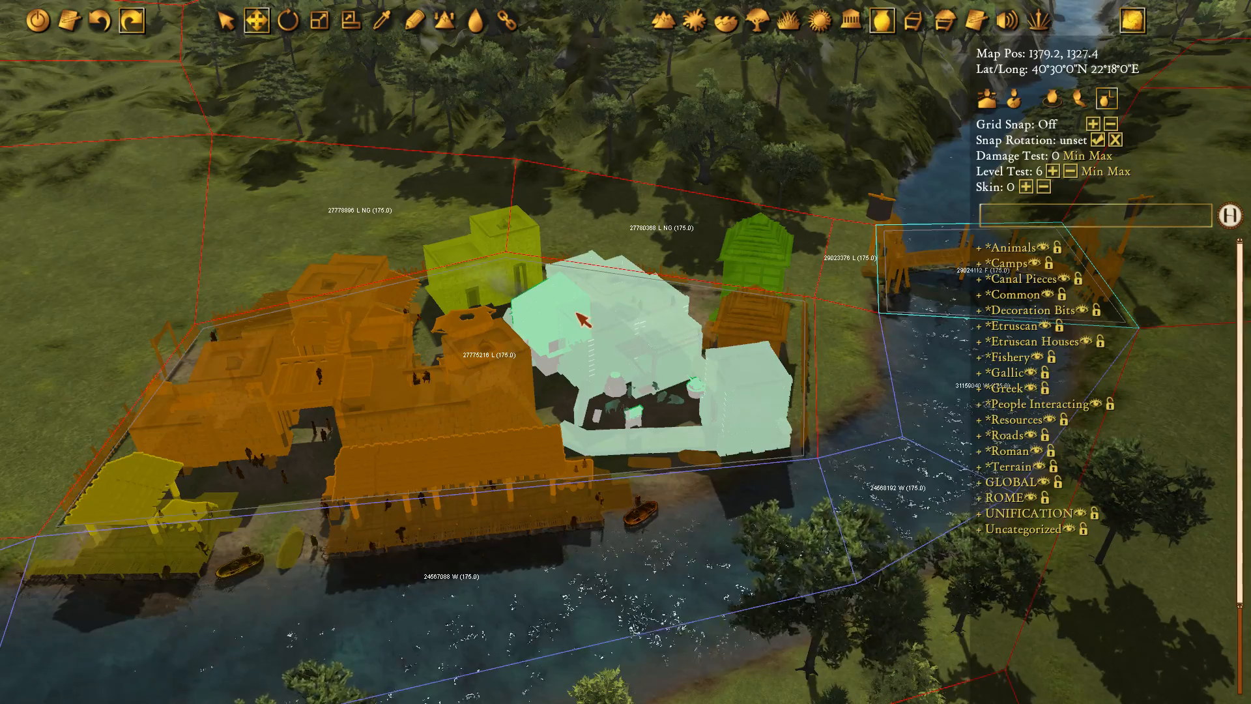
{"action": "middle_click_drag", "start_coordinate": [577, 315], "coordinate": [564, 268]}
{"action": "scroll", "coordinate": [564, 268], "scroll_direction": "up", "scroll_amount": 3}
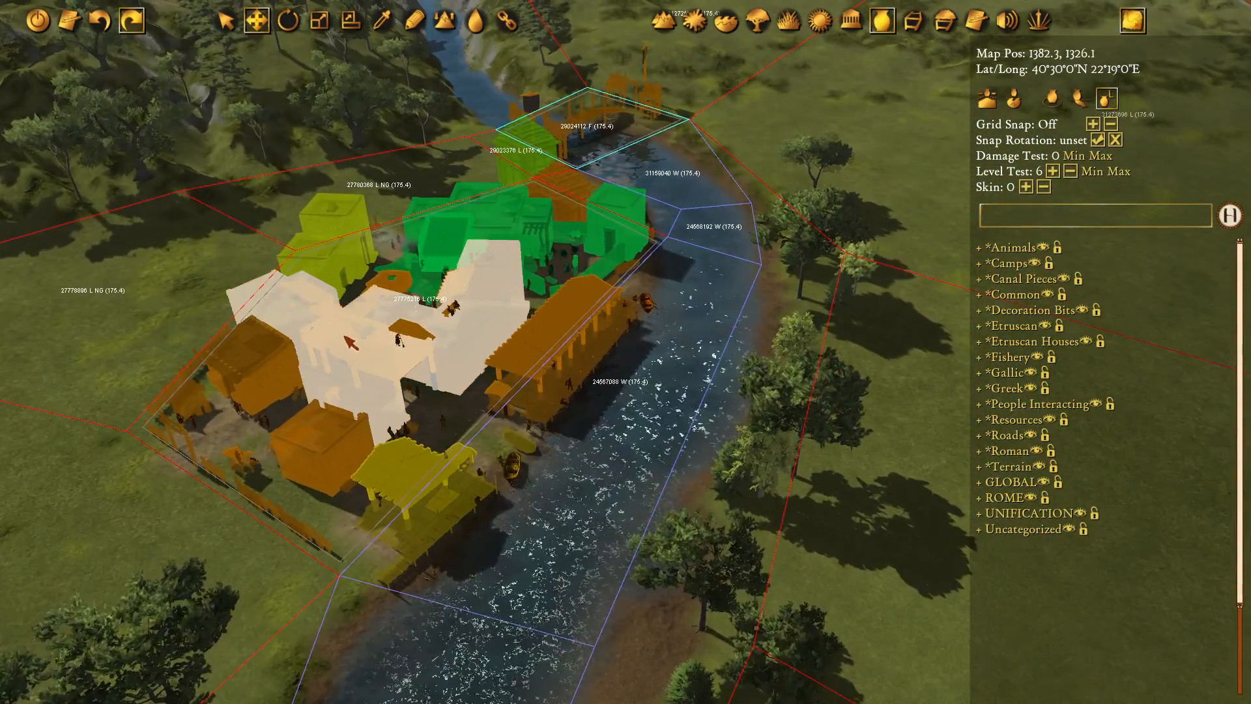
{"action": "middle_click_drag", "start_coordinate": [693, 540], "coordinate": [663, 398]}
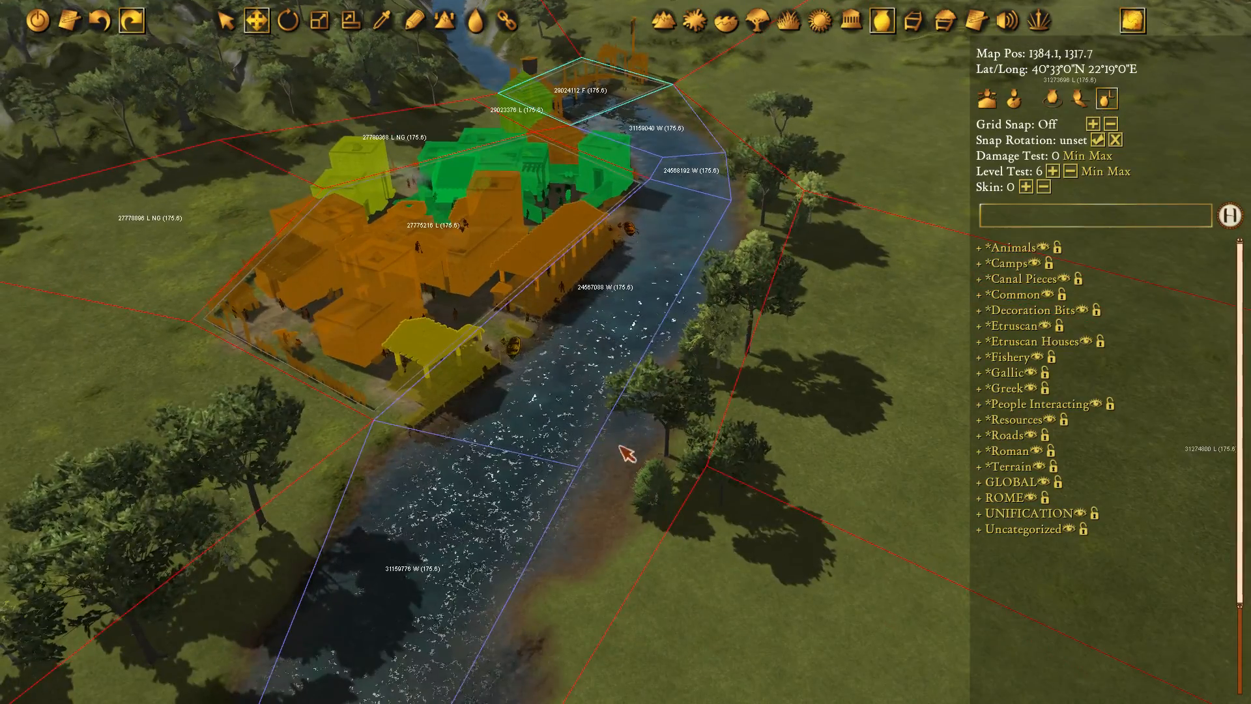
{"action": "middle_click_drag", "start_coordinate": [622, 315], "coordinate": [712, 447]}
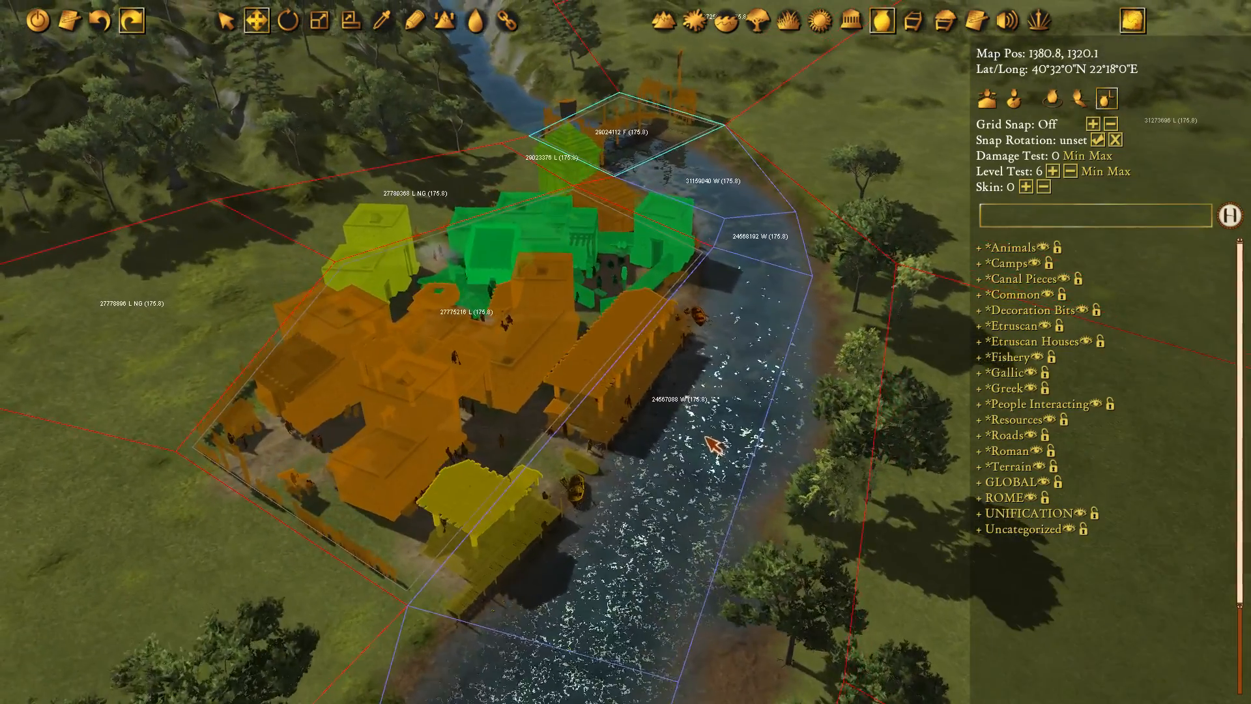
Turn off the coloured overlay on the building groups to show the settlement with its normal textures
{"action": "middle_click_drag", "start_coordinate": [1059, 237], "coordinate": [1120, 104]}
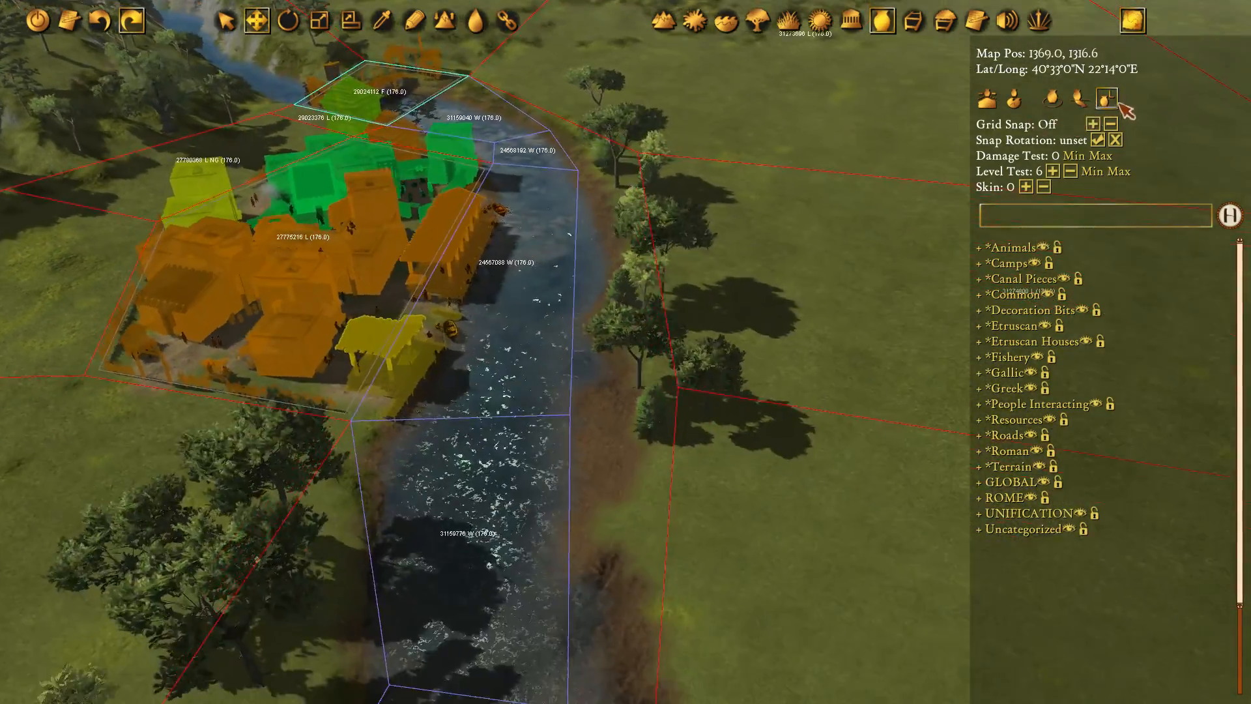
{"action": "left_click", "coordinate": [1110, 98]}
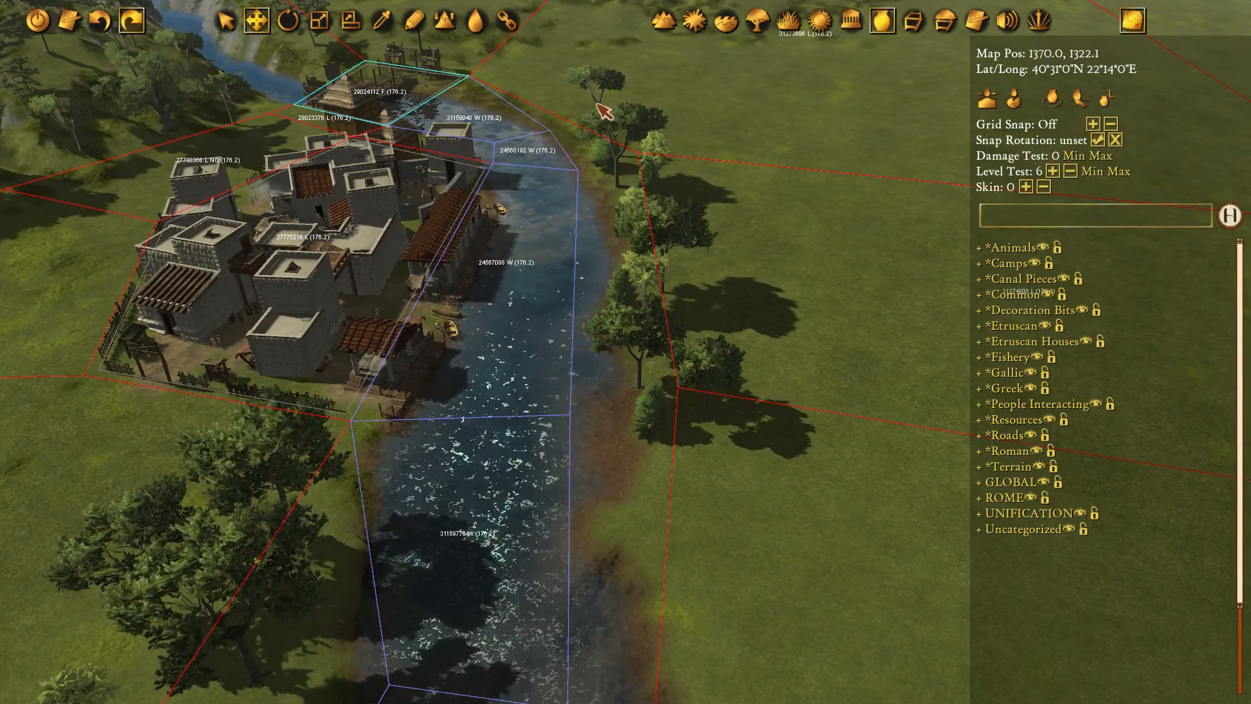
{"action": "middle_click_drag", "start_coordinate": [605, 110], "coordinate": [660, 330]}
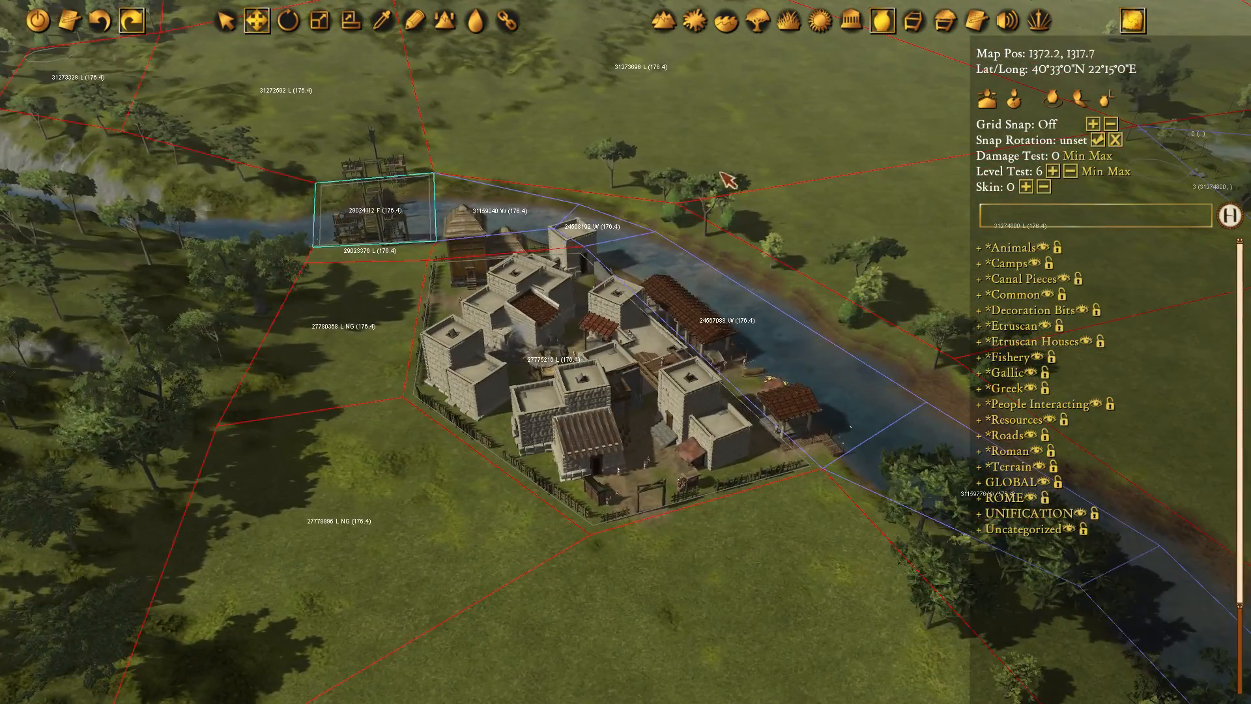
Survey the surrounding countryside and the rocky hillside village, then examine the riverside settlement from its landward side
{"action": "left_click_drag", "start_coordinate": [906, 53], "coordinate": [463, 349]}
{"action": "left_click_drag", "start_coordinate": [482, 150], "coordinate": [645, 404]}
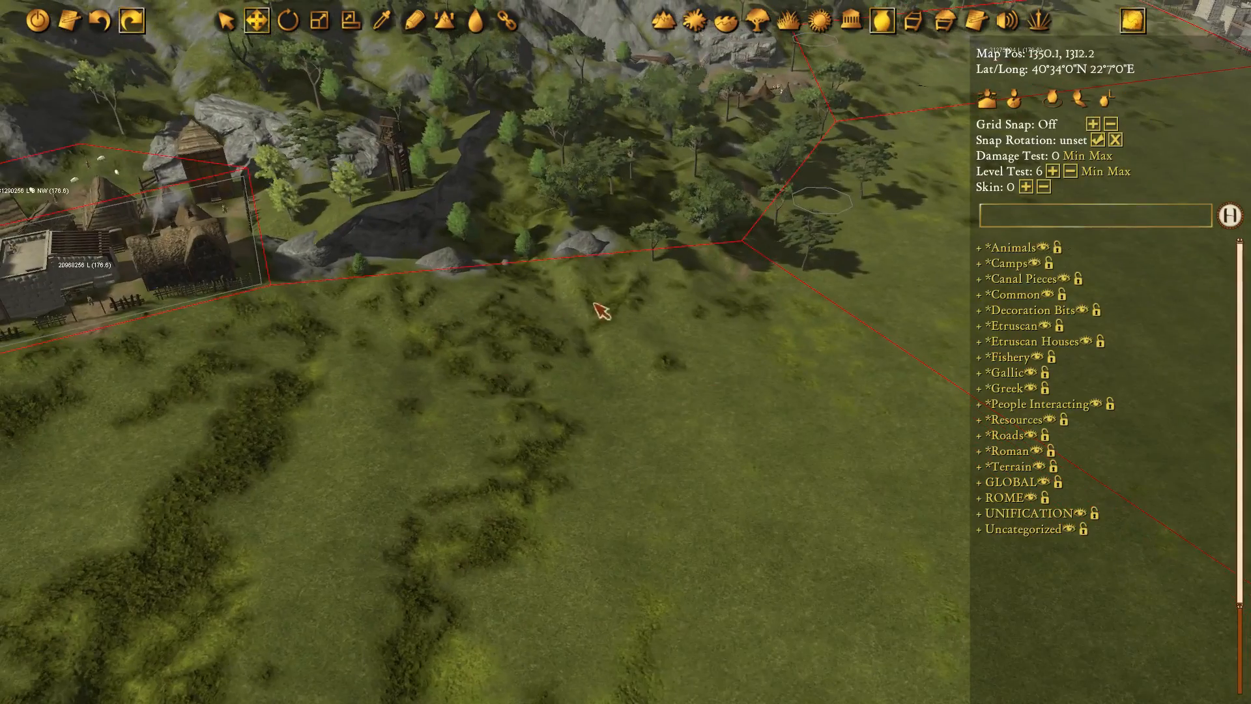
{"action": "left_click_drag", "start_coordinate": [594, 304], "coordinate": [506, 248]}
{"action": "left_click_drag", "start_coordinate": [620, 450], "coordinate": [469, 222]}
{"action": "left_click_drag", "start_coordinate": [543, 541], "coordinate": [625, 221]}
{"action": "scroll", "coordinate": [625, 221], "scroll_direction": "down", "scroll_amount": 5}
{"action": "left_click_drag", "start_coordinate": [515, 273], "coordinate": [717, 185]}
{"action": "left_click_drag", "start_coordinate": [443, 140], "coordinate": [545, 220]}
{"action": "left_click_drag", "start_coordinate": [508, 155], "coordinate": [512, 194]}
{"action": "left_click_drag", "start_coordinate": [392, 138], "coordinate": [472, 207]}
{"action": "left_click_drag", "start_coordinate": [333, 235], "coordinate": [479, 150]}
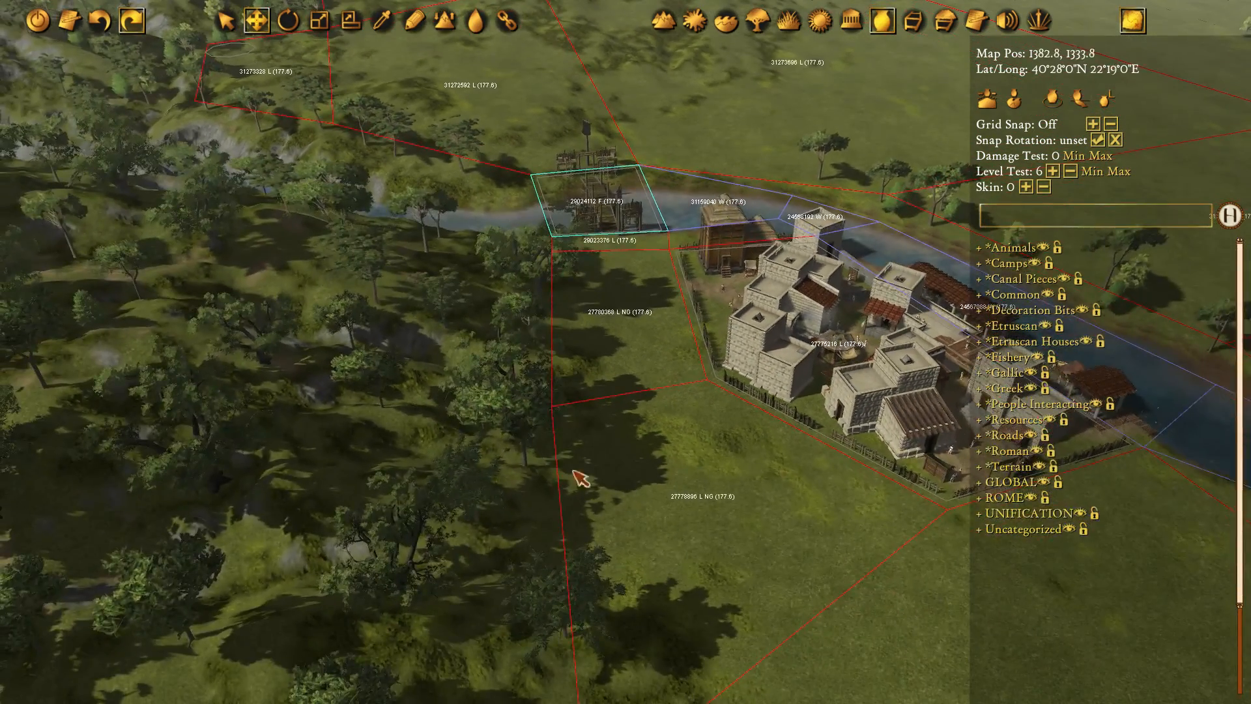
{"action": "left_click_drag", "start_coordinate": [579, 479], "coordinate": [422, 364]}
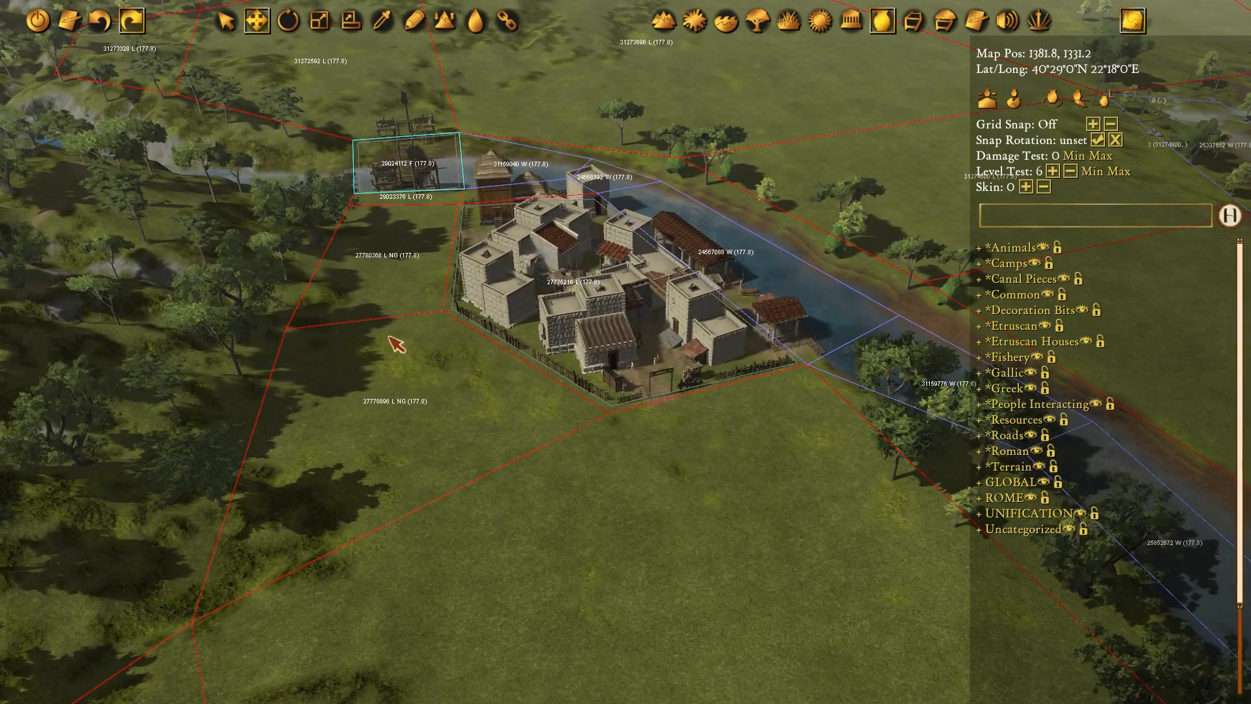